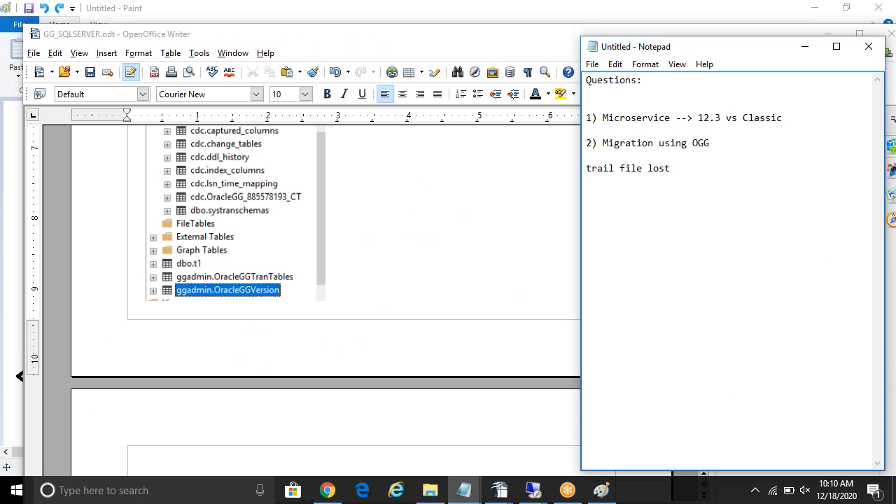
# Bring the GG_SQLSERVER.odt document to the front and review it from Enable Trandata/Supplemental Logging through to section 9, Disabling Default Cleanup Job.
pyautogui.click(448, 308)
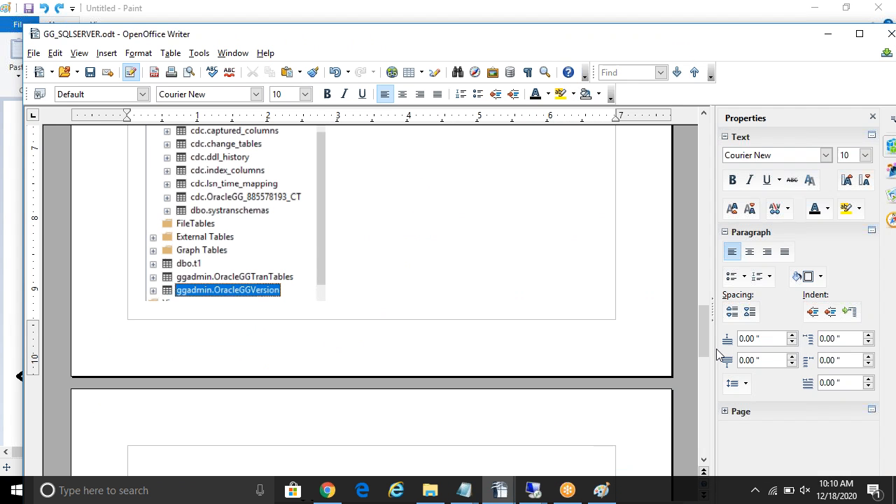
pyautogui.moveTo(705, 335); pyautogui.dragTo(703, 322)
pyautogui.scroll(10, 702, 312)
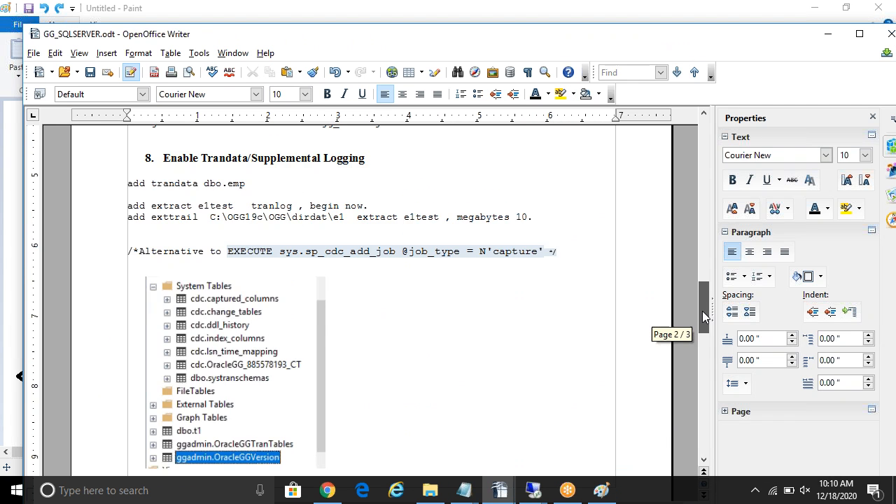
pyautogui.moveTo(704, 277); pyautogui.dragTo(704, 311)
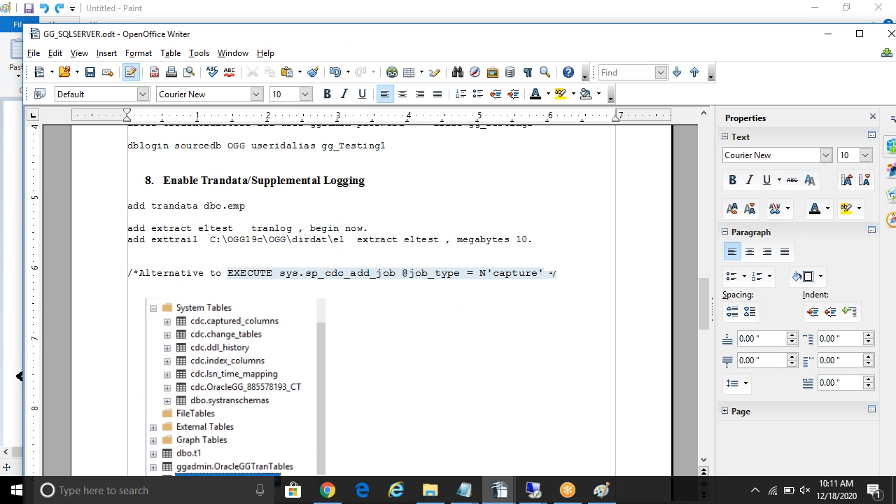
pyautogui.moveTo(703, 285); pyautogui.dragTo(701, 316)
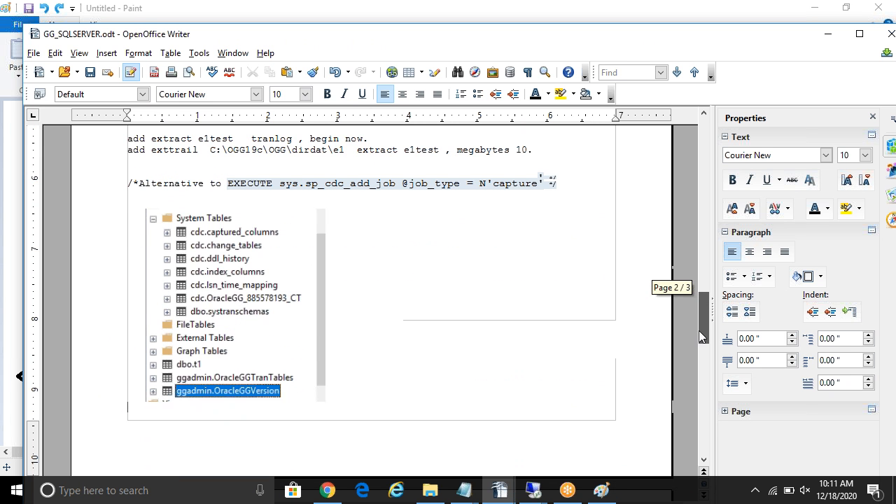
pyautogui.moveTo(701, 350); pyautogui.dragTo(692, 347)
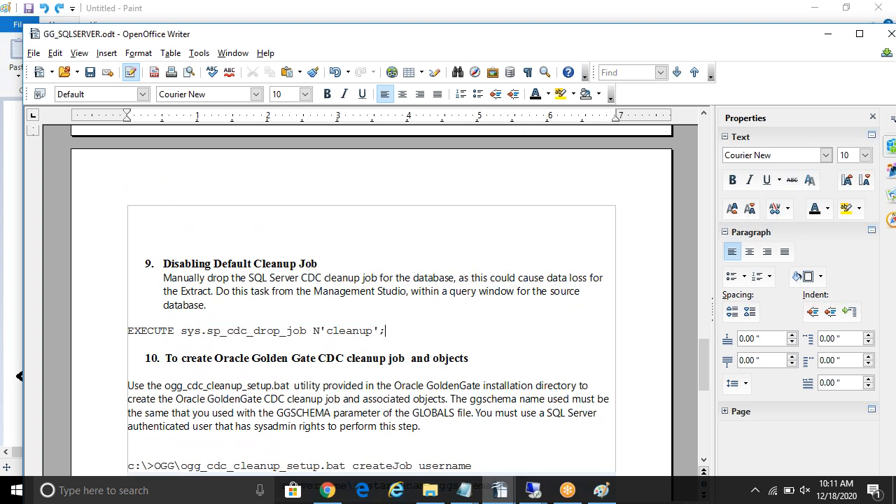
# Highlight the EXECUTE sys.sp_cdc_drop_job N'cleanup' statement, then part of its ending, and bring section 10 into view.
pyautogui.moveTo(386, 331); pyautogui.dragTo(126, 331)
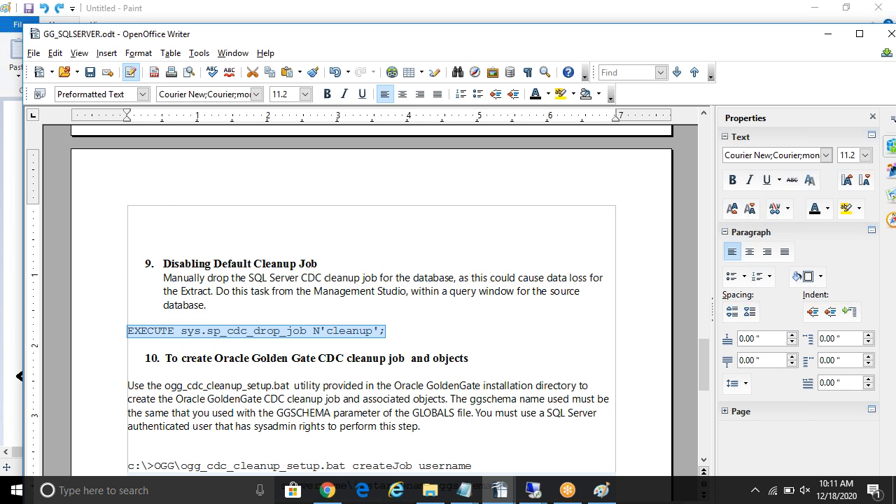
pyautogui.click(386, 331)
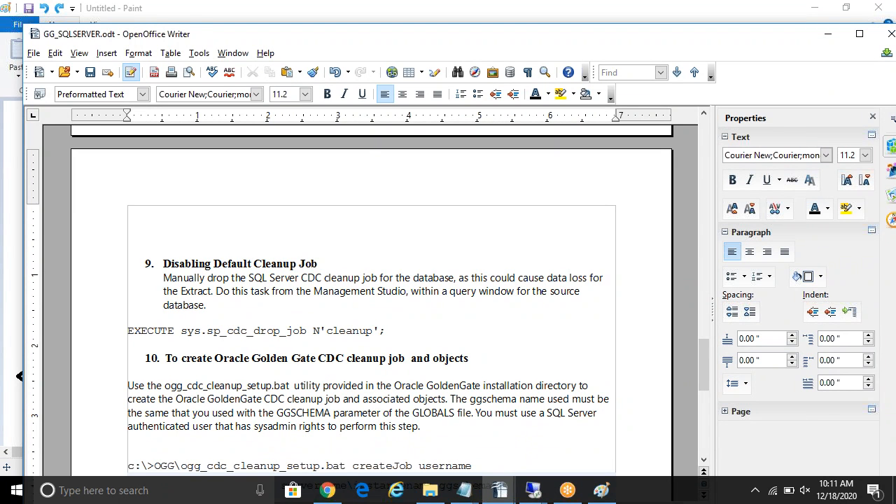
pyautogui.hotkey('shift', 'Left')
pyautogui.hotkey('shift', 'Left')
pyautogui.hotkey('shift', 'Left')
pyautogui.hotkey('shift', 'Left')
pyautogui.hotkey('shift', 'Left')
pyautogui.moveTo(703, 359); pyautogui.dragTo(705, 373)
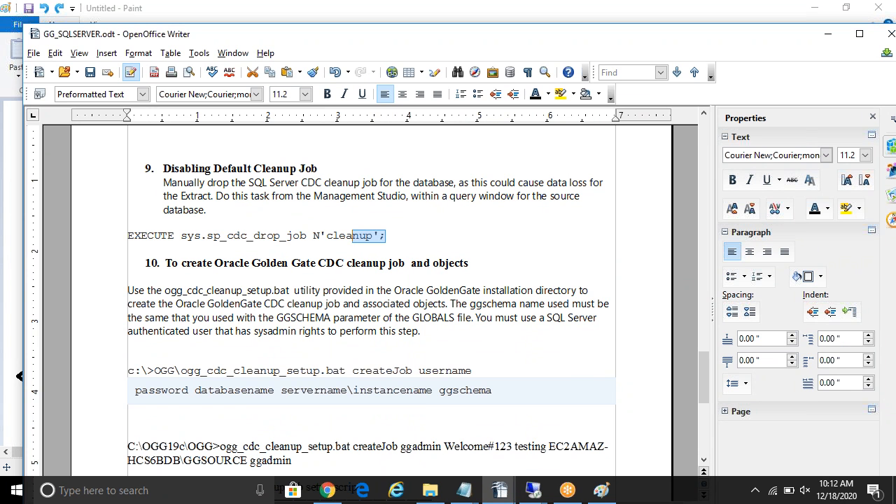
# Switch to the Notepad questions file and add the lines "at 9am > stop extract" and "for 2 hours it was down".
pyautogui.moveTo(466, 494)
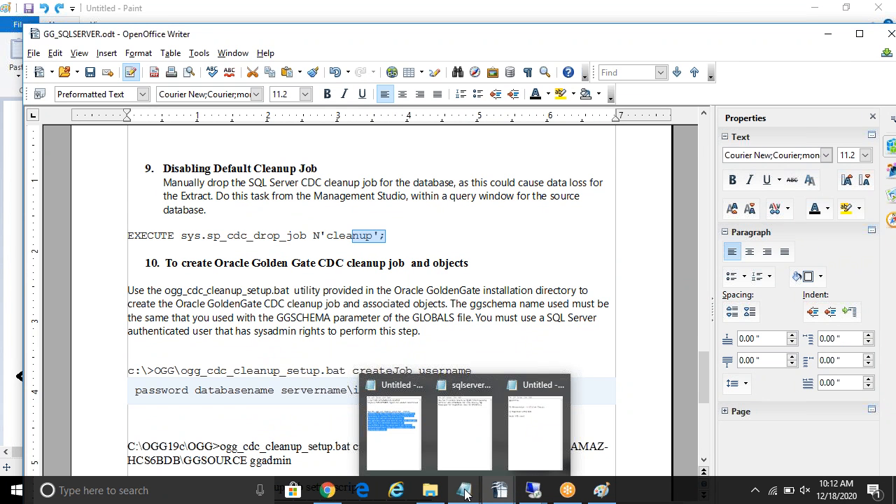
pyautogui.moveTo(530, 435)
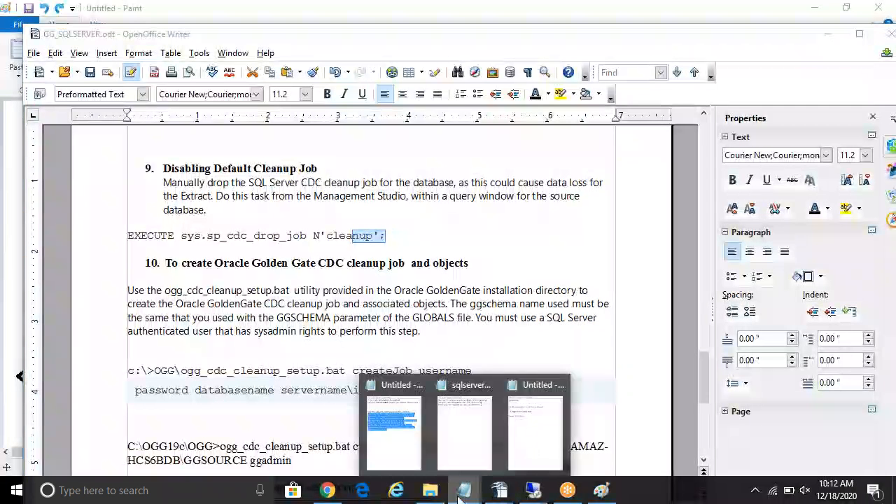
pyautogui.click(530, 453)
pyautogui.write('stop')
pyautogui.write('at 9am ')
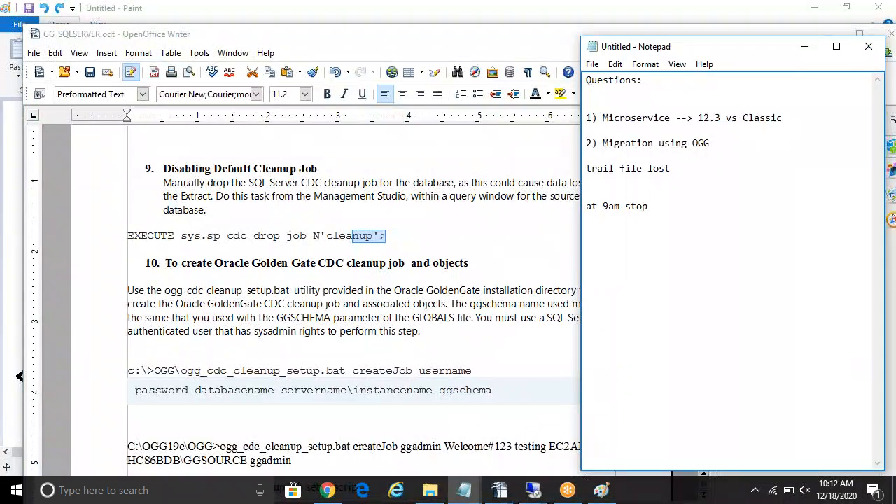
pyautogui.write('> ')
pyautogui.write(' extract')
pyautogui.press('Return')
pyautogui.write('for 2 hours ')
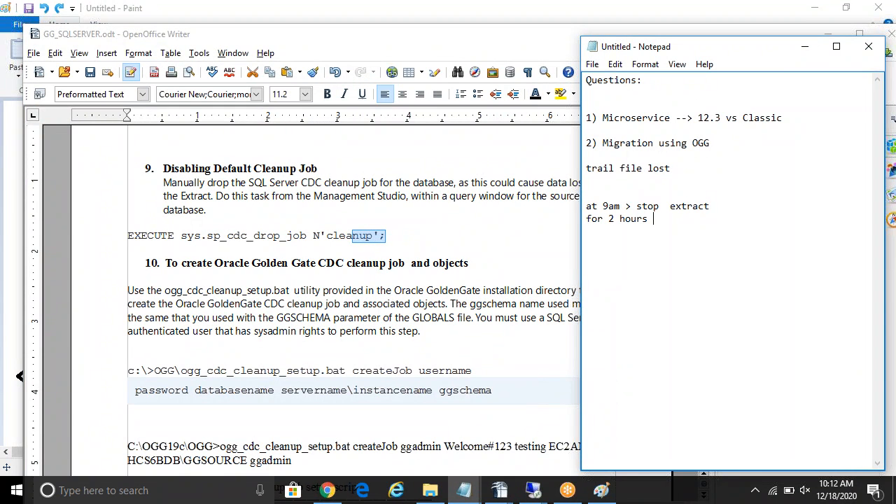
pyautogui.write('it was down')
pyautogui.press('Return')
# Add the line "at 11:30am --> start extract" below the downtime note, separated by a blank line.
pyautogui.press('Return')
pyautogui.write('at 11:30a')
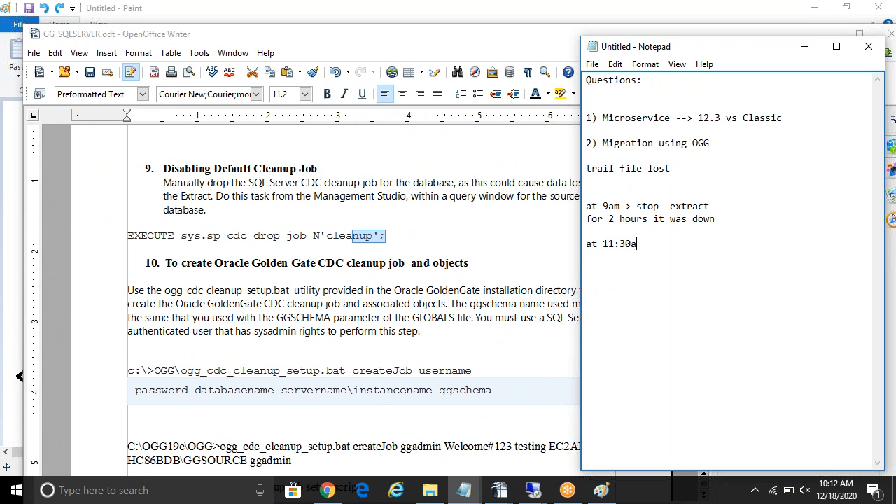
pyautogui.write('m --> start extract')
pyautogui.write('(')
pyautogui.press('BackSpace')
pyautogui.press('BackSpace')
# Insert "at 7am --> application job started" above the 9am entry, with "(5 hours)" on the line beneath it.
pyautogui.press('Return')
pyautogui.press('Return')
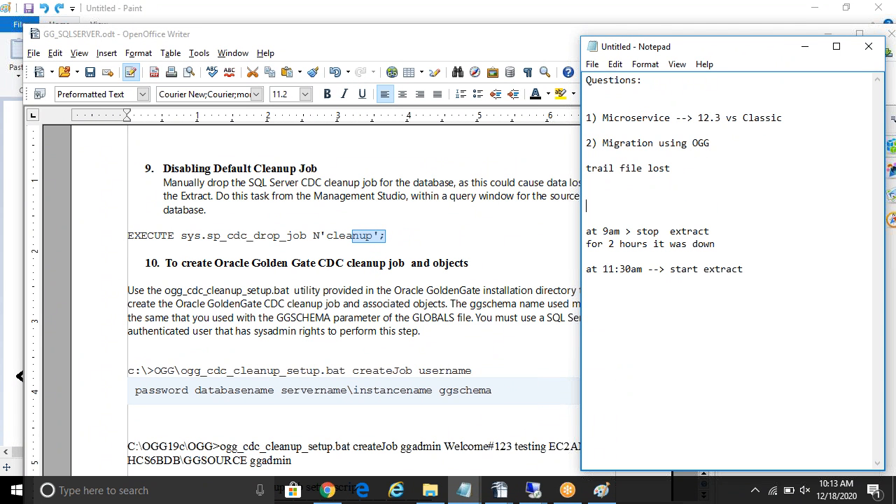
pyautogui.write('at')
pyautogui.write('7am --> application job k')
pyautogui.press('BackSpace')
pyautogui.write('started')
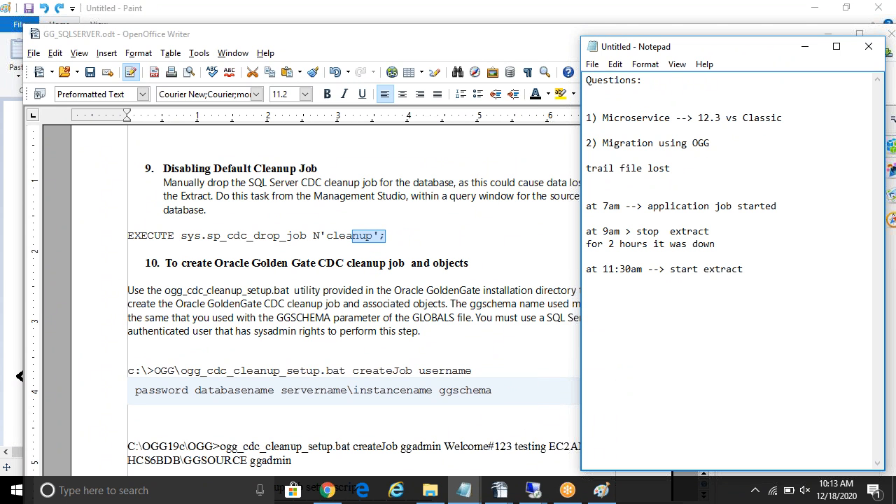
pyautogui.write('(5 hours)')
pyautogui.press('Return')
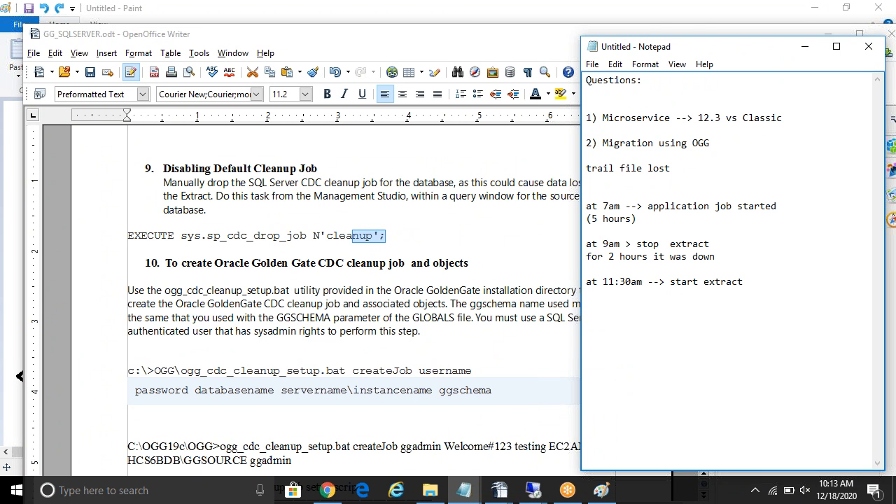
# Add the line "finshes 12pm --> Application job finished" below the 11:30am entry.
pyautogui.press('Return')
pyautogui.press('Return')
pyautogui.press('Return')
pyautogui.write('finshes 12pm --> Application job fin')
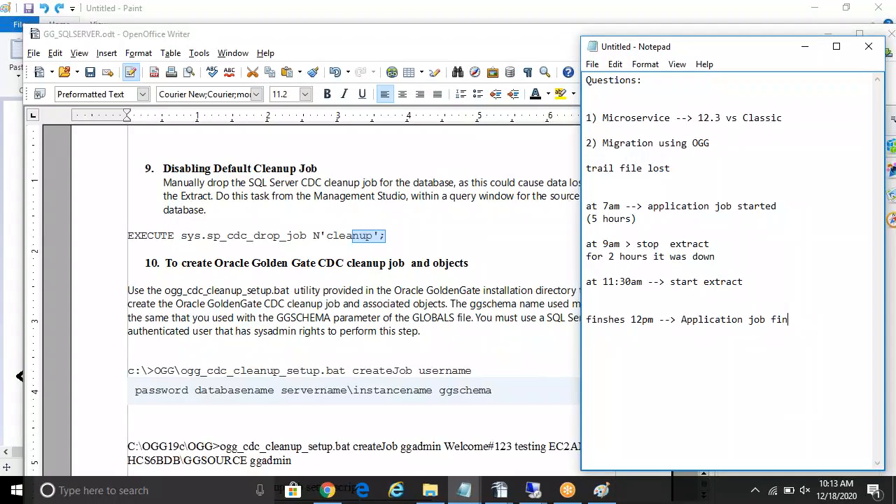
pyautogui.write('ished')
# Insert "commit;" after the 12pm arrow and move "Application job finished" onto its own line.
pyautogui.click(587, 269)
pyautogui.write('commit')
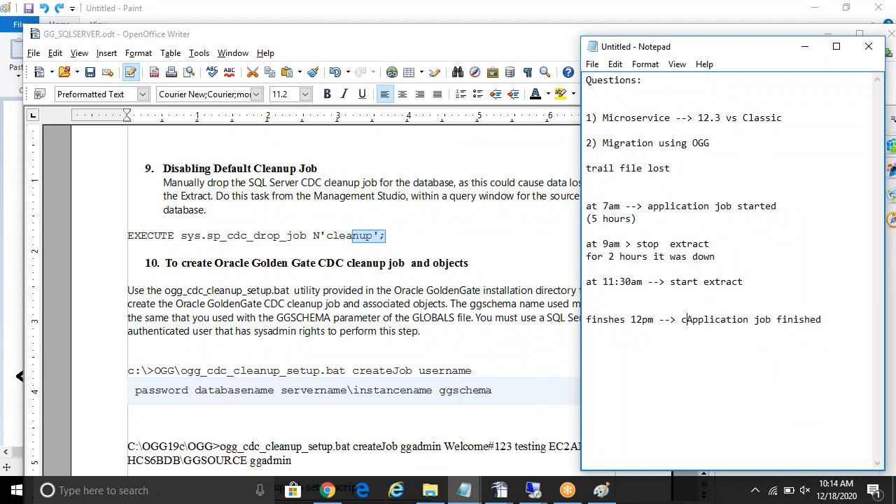
pyautogui.write(';')
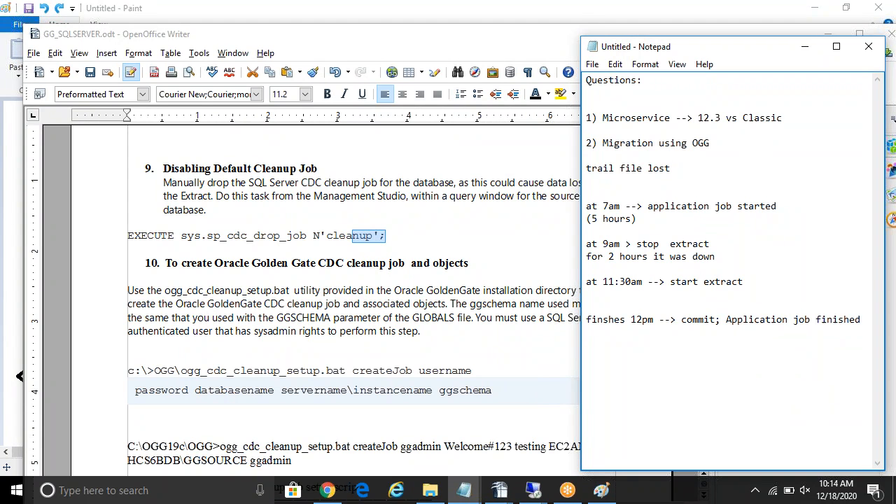
pyautogui.press('Return')
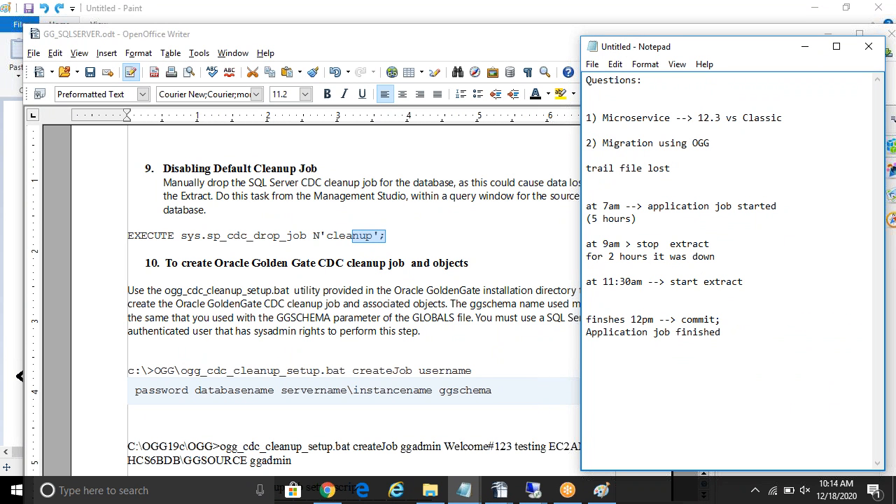
pyautogui.write('(')
pyautogui.press('BackSpace')
# Return to the GG_SQLSERVER.odt document and examine section 10, highlighting the cleanup job name and the createJob script's output line.
pyautogui.click(465, 370)
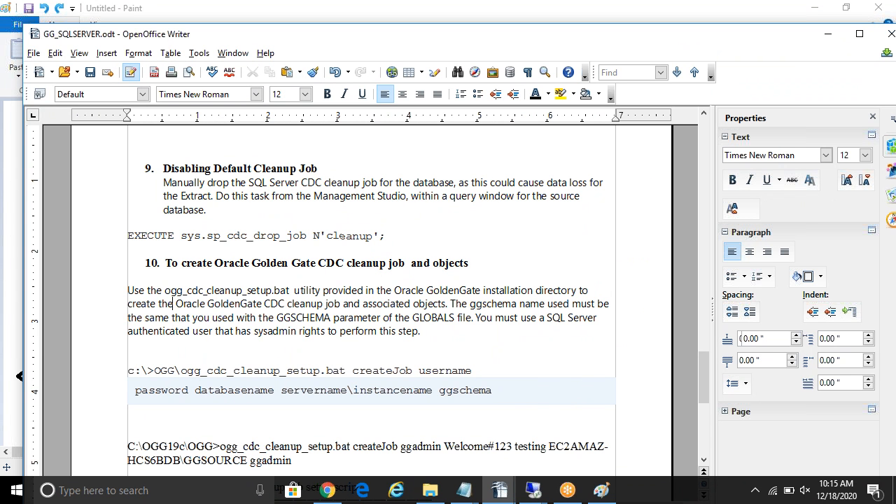
pyautogui.moveTo(174, 304); pyautogui.dragTo(341, 304)
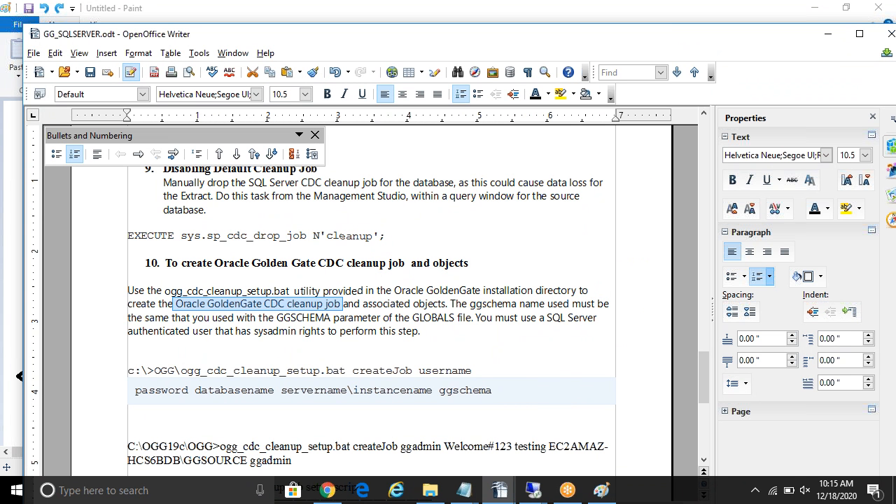
pyautogui.click(339, 331)
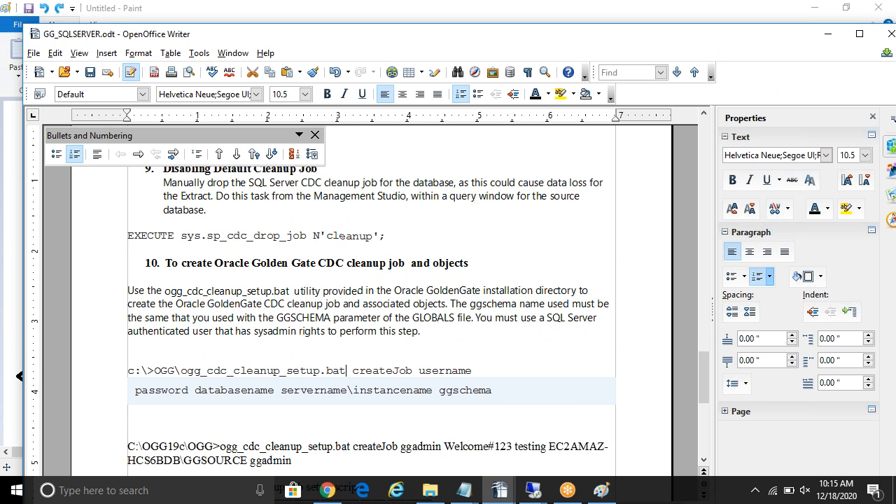
pyautogui.scroll(-3, 346, 371)
pyautogui.click(338, 437)
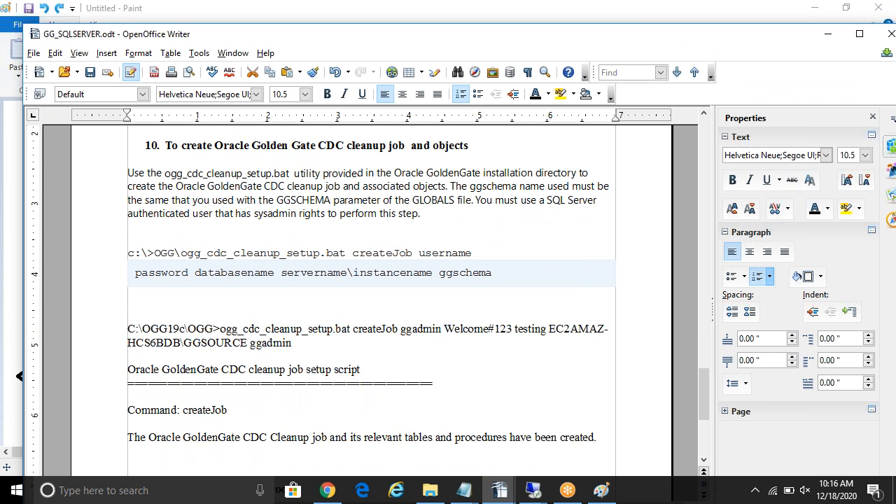
pyautogui.moveTo(226, 438); pyautogui.dragTo(308, 464)
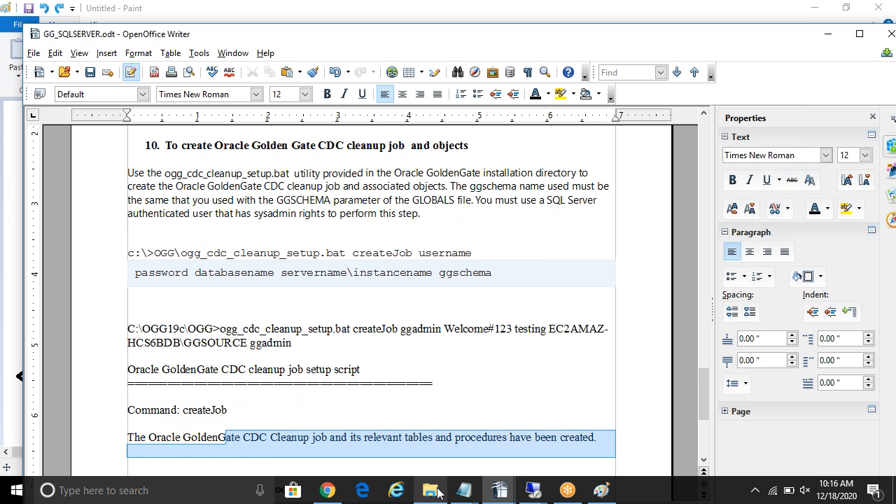
# Switch to the Remote Desktop session, make it full screen and bring SQL Server Management Studio in front of the GoldenGate console.
pyautogui.moveTo(531, 495)
pyautogui.click(520, 439)
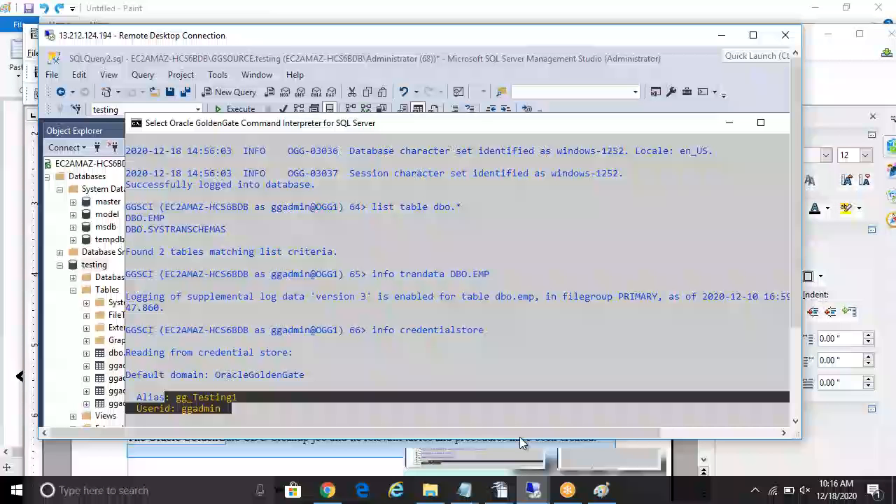
pyautogui.doubleClick(331, 34)
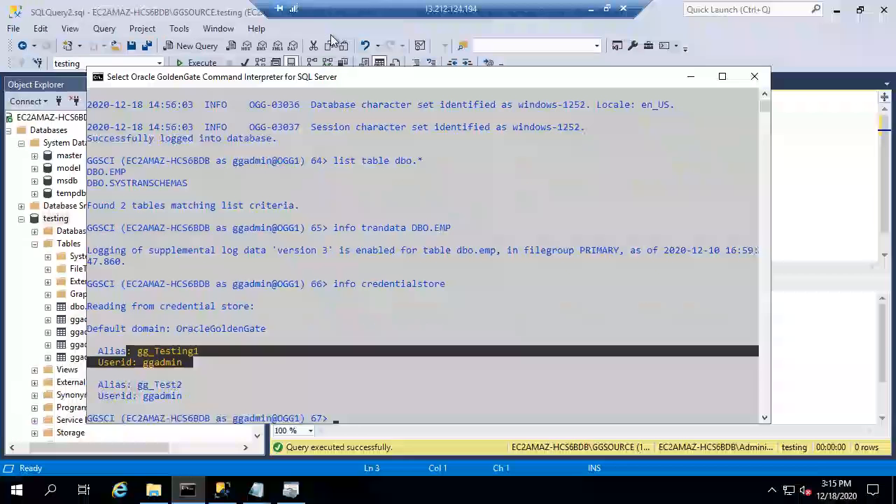
pyautogui.click(22, 327)
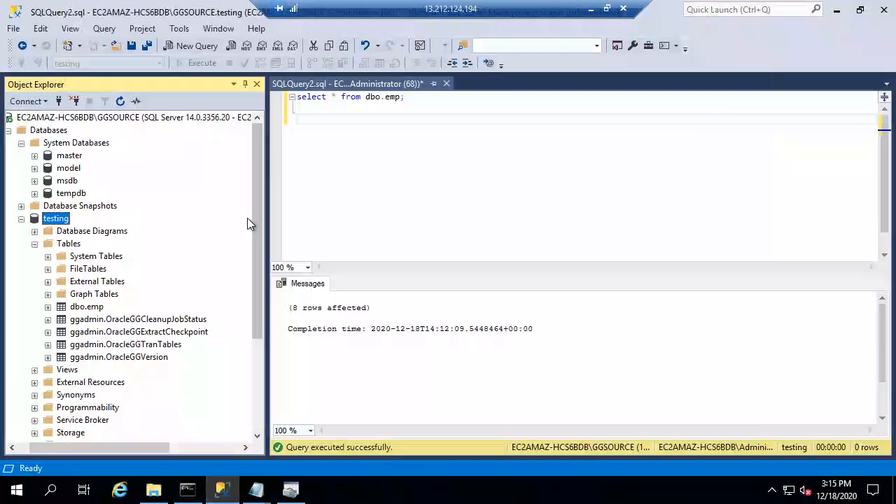
# Expand the Jobs folder under SQL Server Agent in the object tree and select OracleGGCleanup_testing_Job.
pyautogui.moveTo(255, 239); pyautogui.dragTo(253, 333)
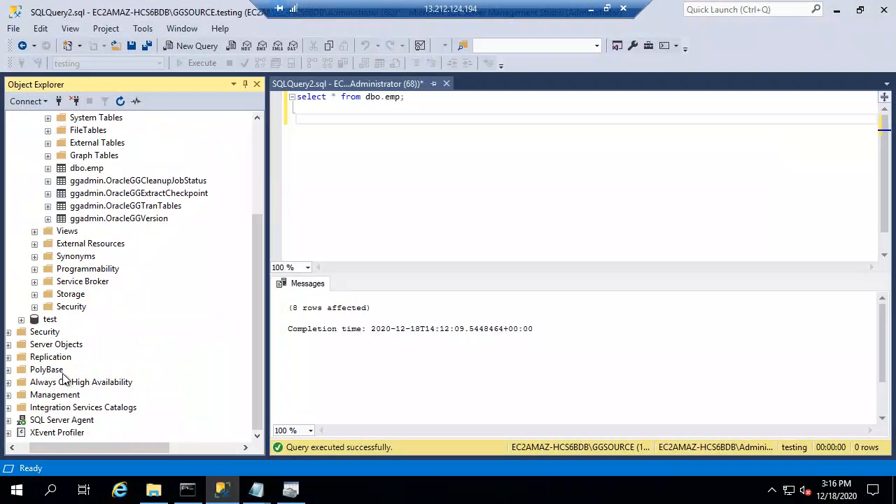
pyautogui.click(8, 420)
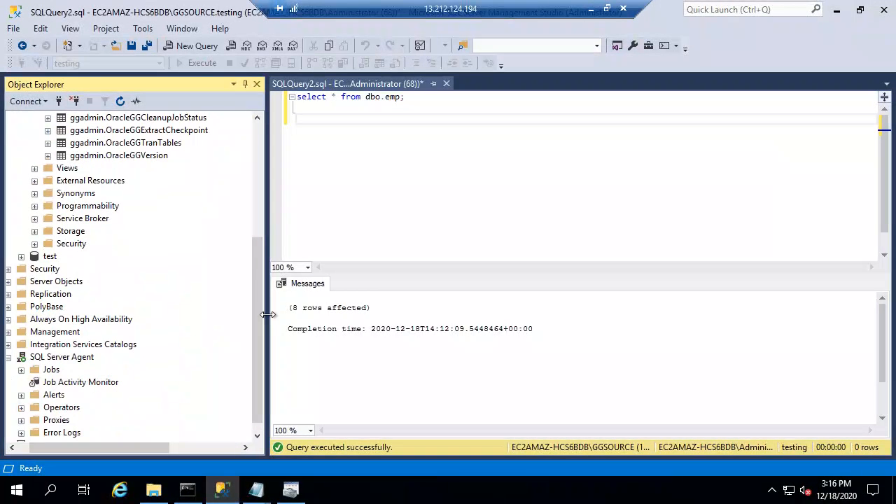
pyautogui.click(21, 369)
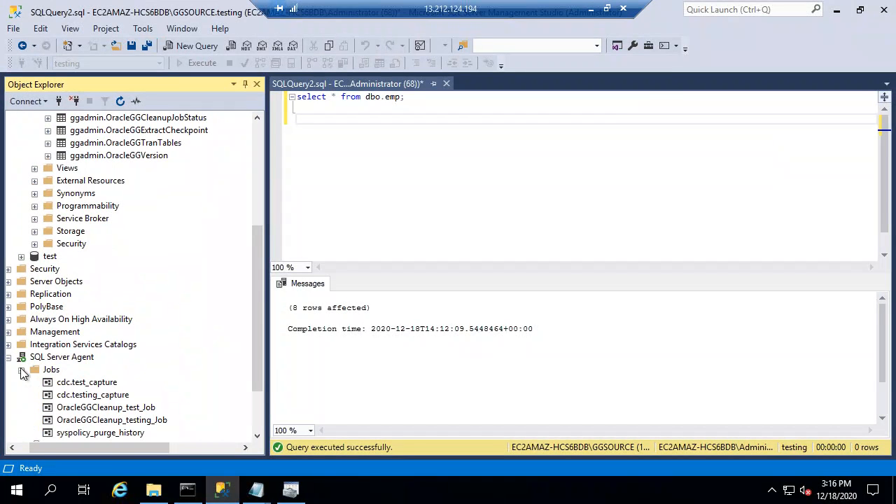
pyautogui.moveTo(257, 345); pyautogui.dragTo(252, 398)
pyautogui.click(149, 346)
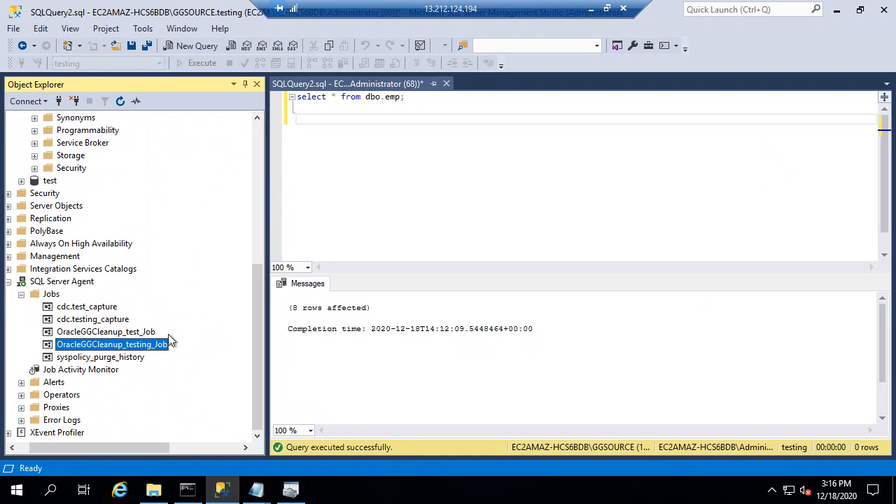
# Select the ggadmin.OracleGGExtractCheckpoint table in the testing database, then go back to the SQL Server Agent jobs.
pyautogui.moveTo(255, 330); pyautogui.dragTo(250, 265)
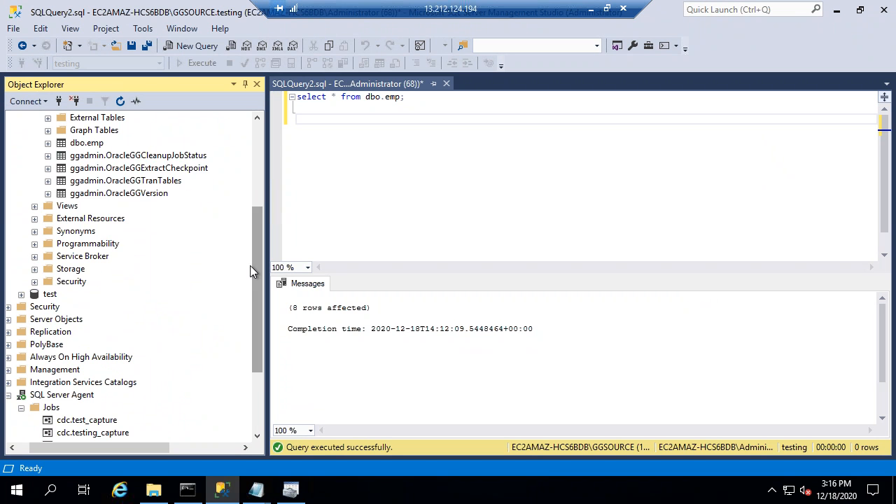
pyautogui.click(171, 168)
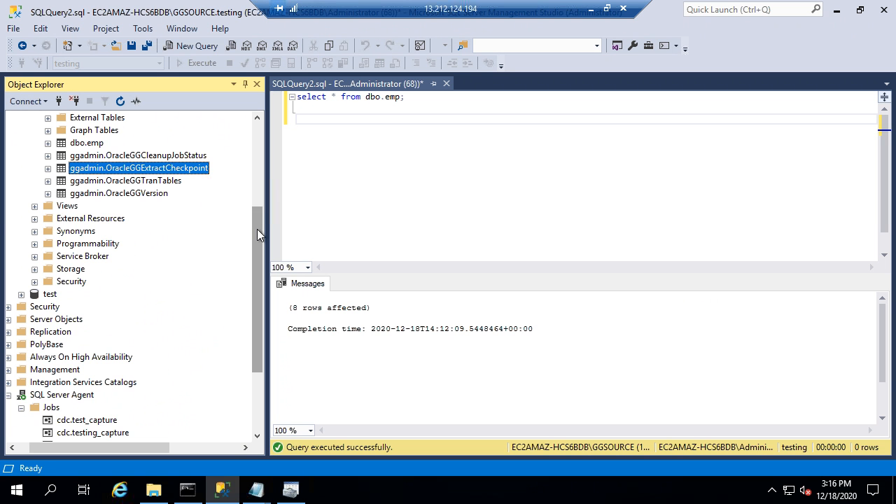
pyautogui.moveTo(257, 229); pyautogui.dragTo(257, 262)
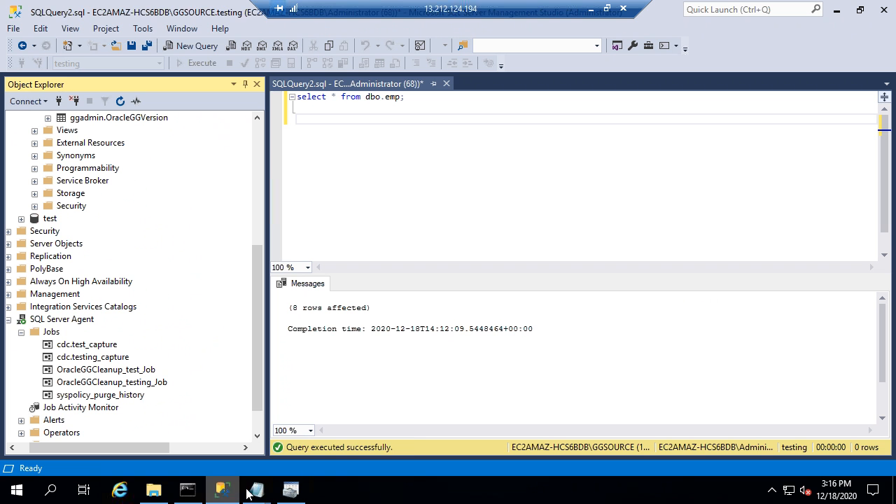
# Switch back to the GG_SQLSERVER.odt document and examine section 11, Creating The OGG Process, highlighting part of the add extract e1test and add exttrail commands.
pyautogui.moveTo(258, 489)
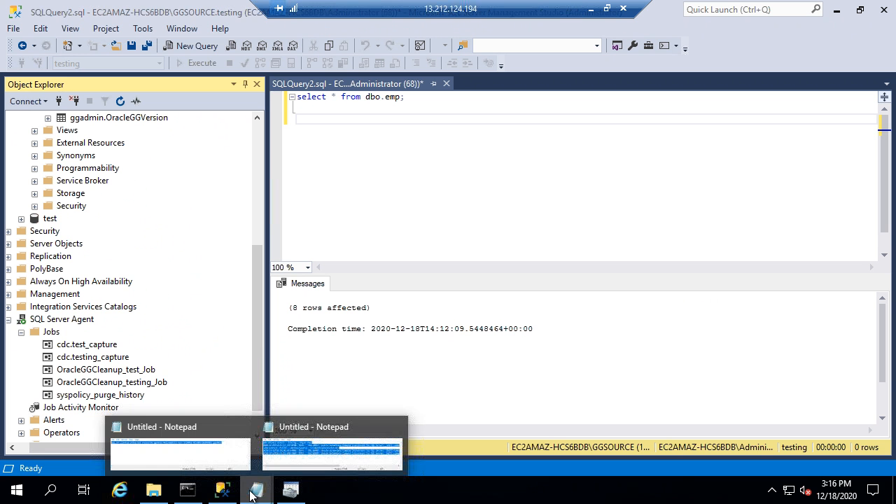
pyautogui.click(343, 233)
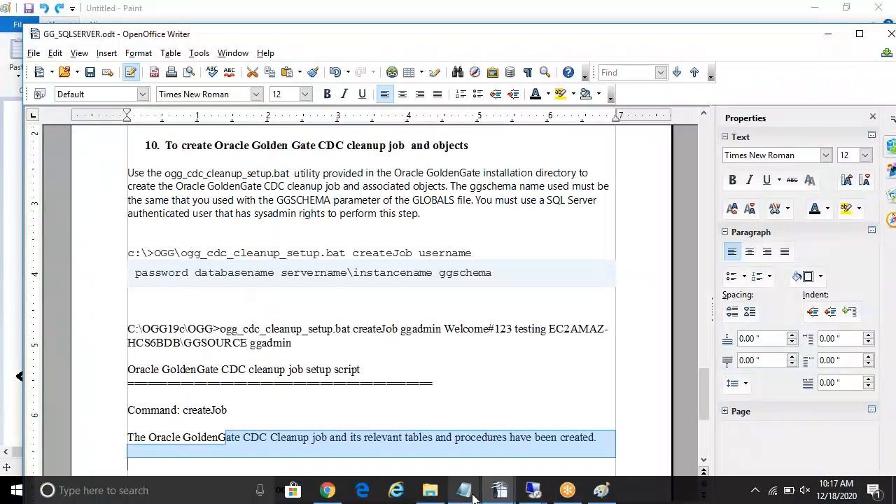
pyautogui.click(370, 175)
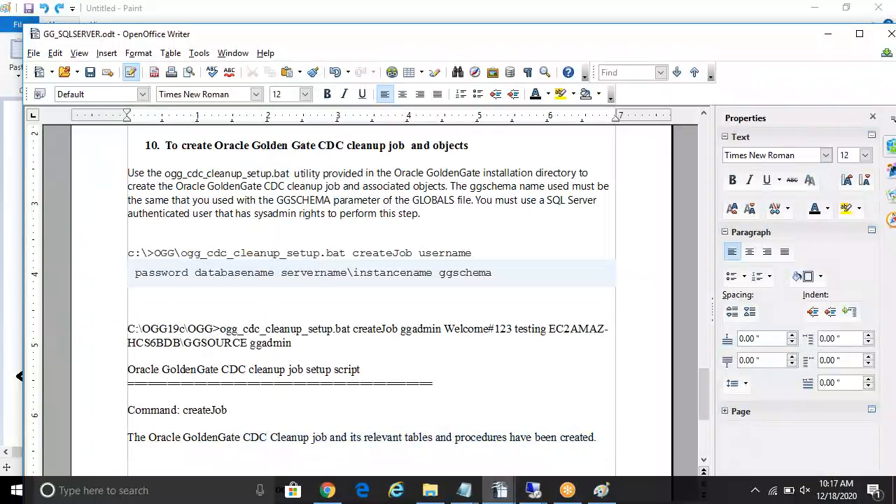
pyautogui.press('pageup')
pyautogui.hotkey('ctrl', 'End')
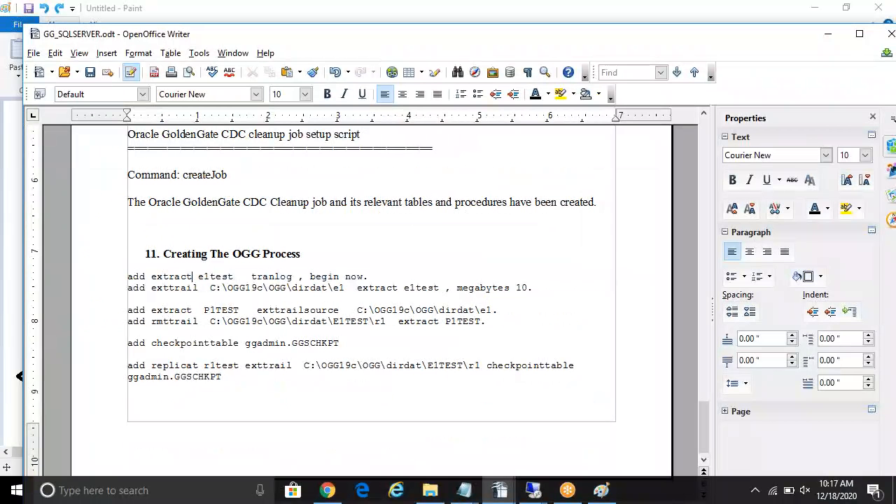
pyautogui.moveTo(193, 276); pyautogui.dragTo(292, 287)
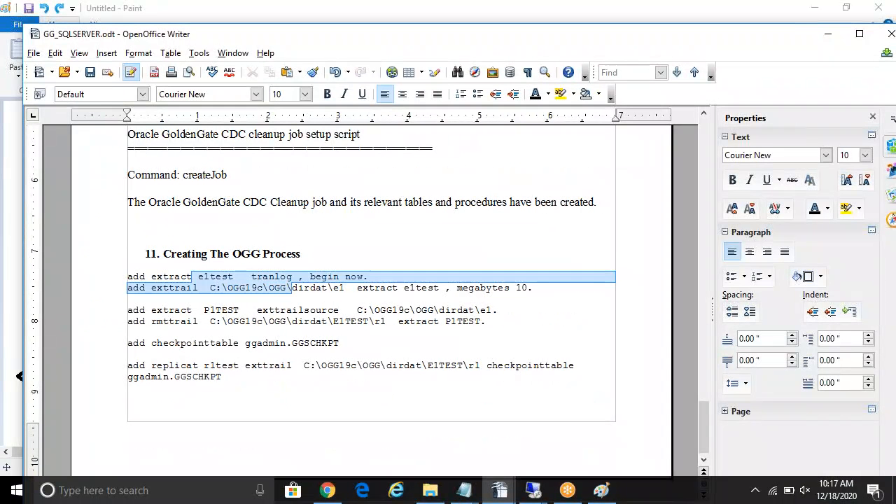
pyautogui.click(183, 276)
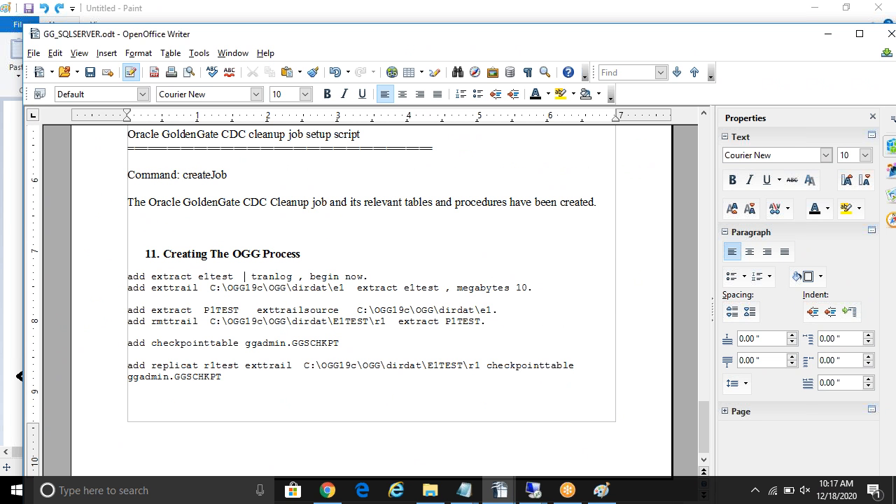
# Switch to the Paint diagram, erase most of the blue line linking Extract to the archive log, and put a pencil dot above Extract.
pyautogui.click(602, 490)
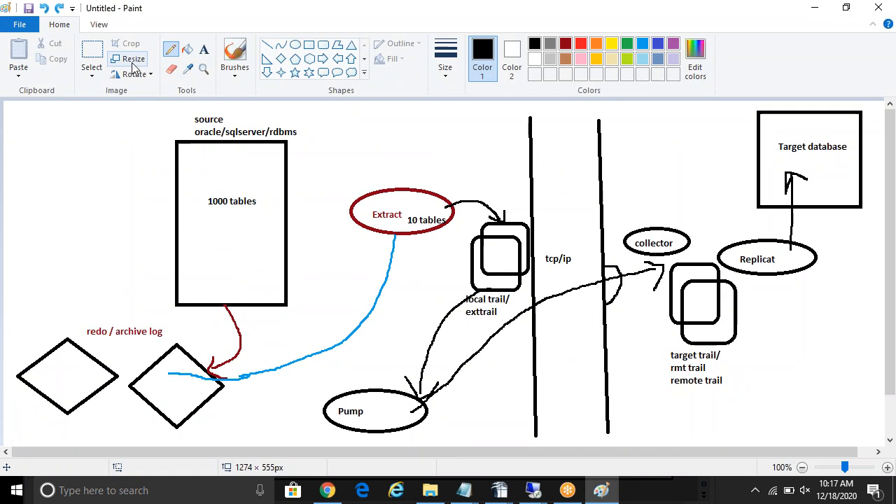
pyautogui.click(171, 68)
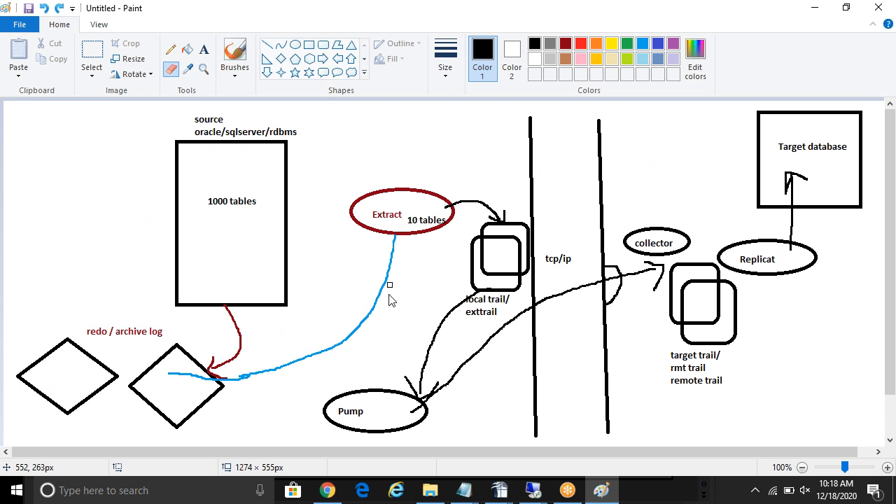
pyautogui.moveTo(358, 332)
pyautogui.mouseDown()
pyautogui.moveTo(274, 372)
pyautogui.moveTo(390, 282)
pyautogui.mouseUp()
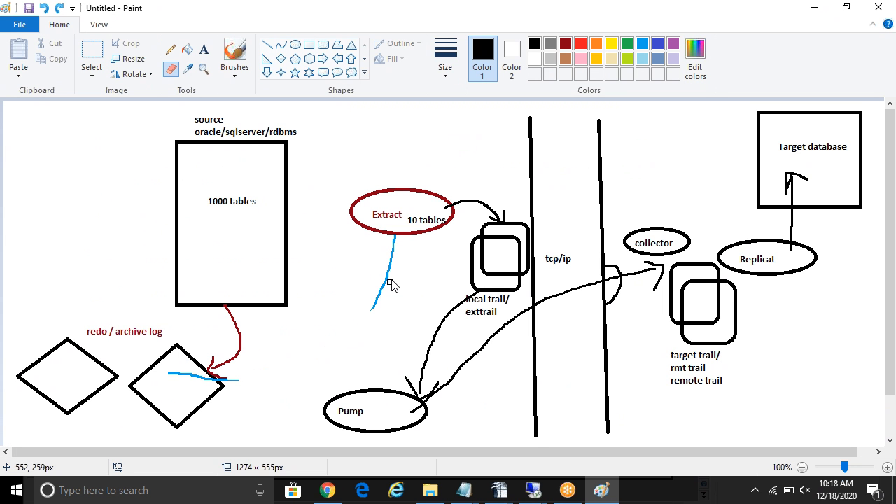
pyautogui.moveTo(394, 247); pyautogui.dragTo(372, 315)
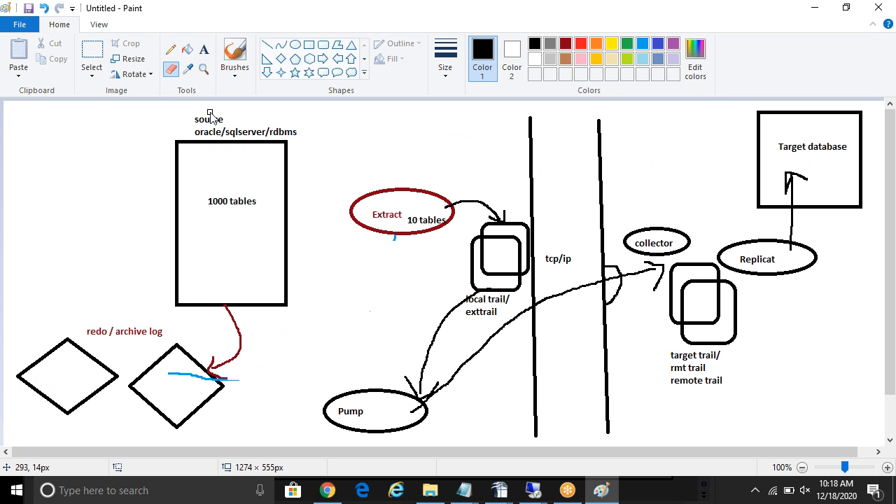
pyautogui.click(170, 52)
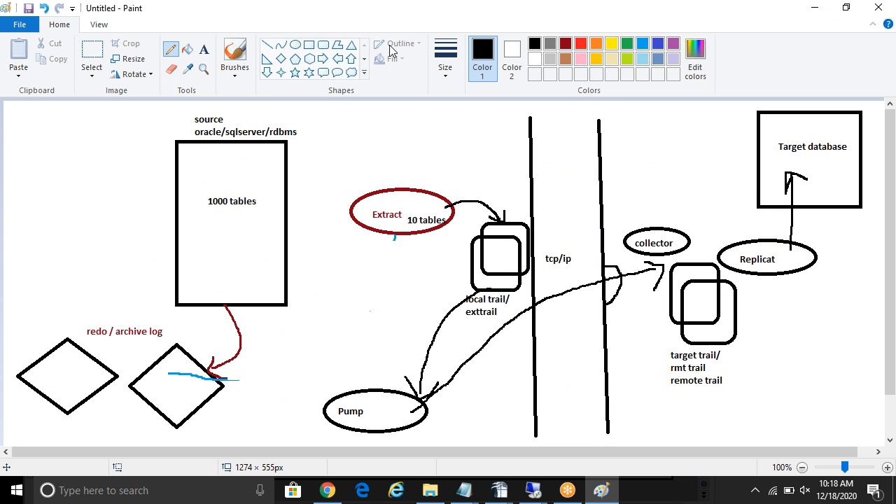
pyautogui.click(386, 128)
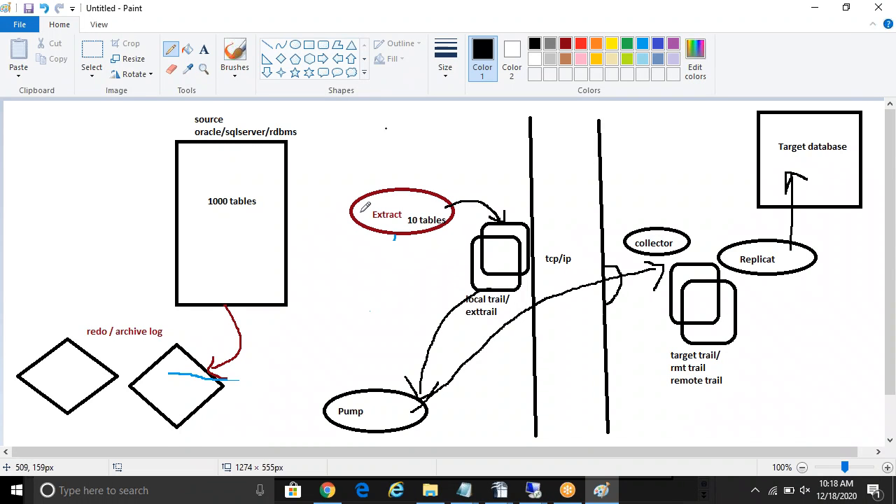
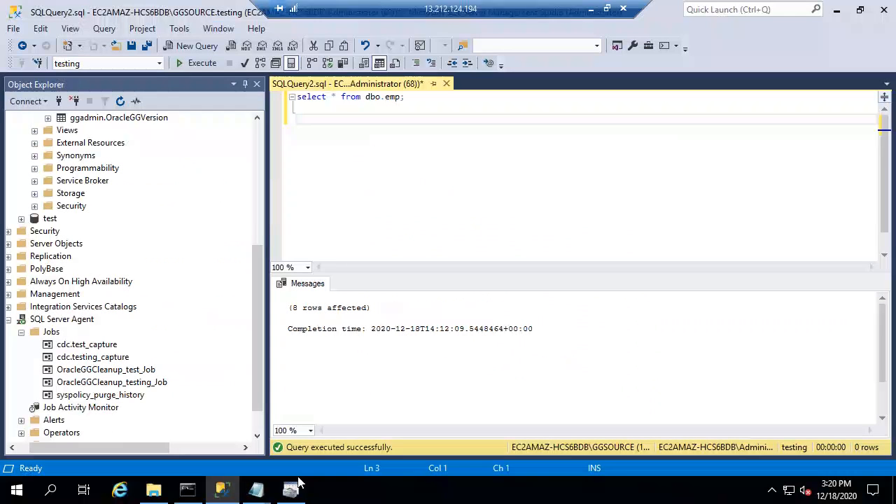
# On the remote server, open the ggserr log from C:\OGG19c\OGG and widen its window across the screen.
pyautogui.moveTo(250, 494)
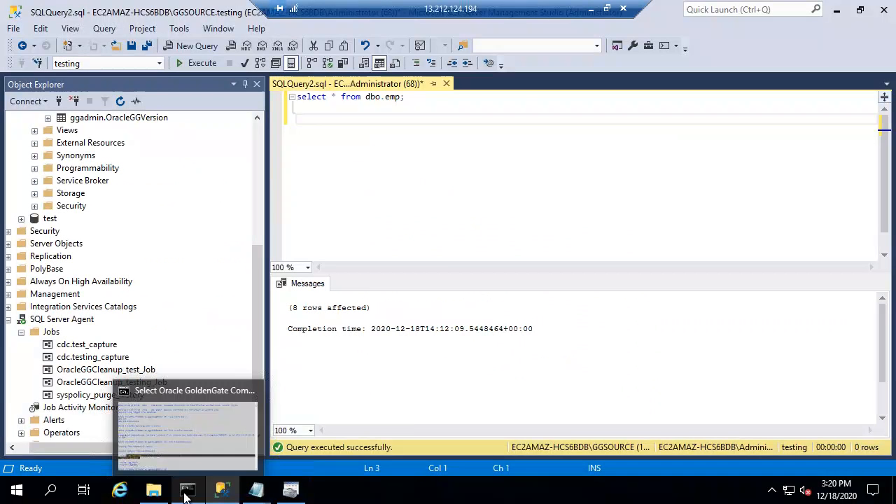
pyautogui.click(154, 491)
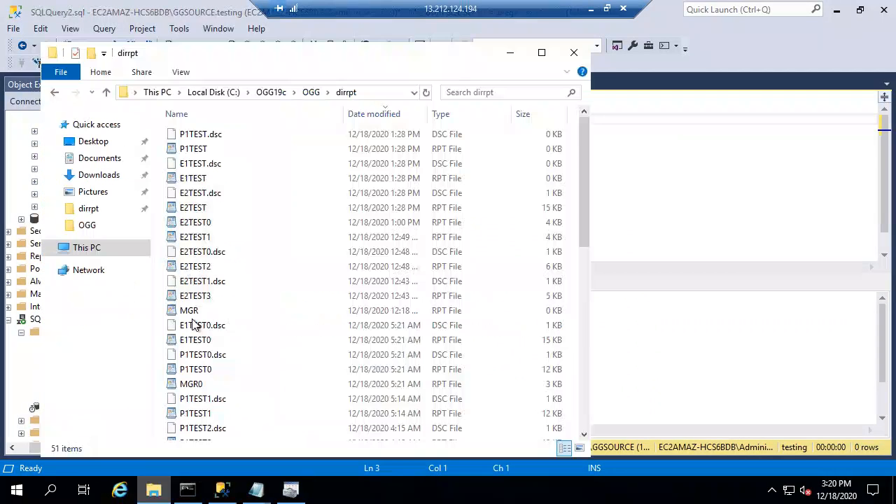
pyautogui.click(310, 92)
pyautogui.press('g')
pyautogui.press('g')
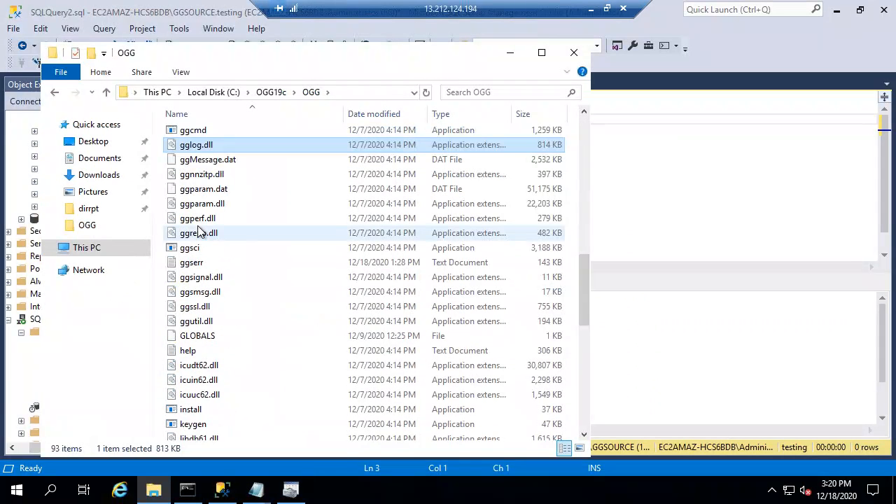
pyautogui.doubleClick(191, 262)
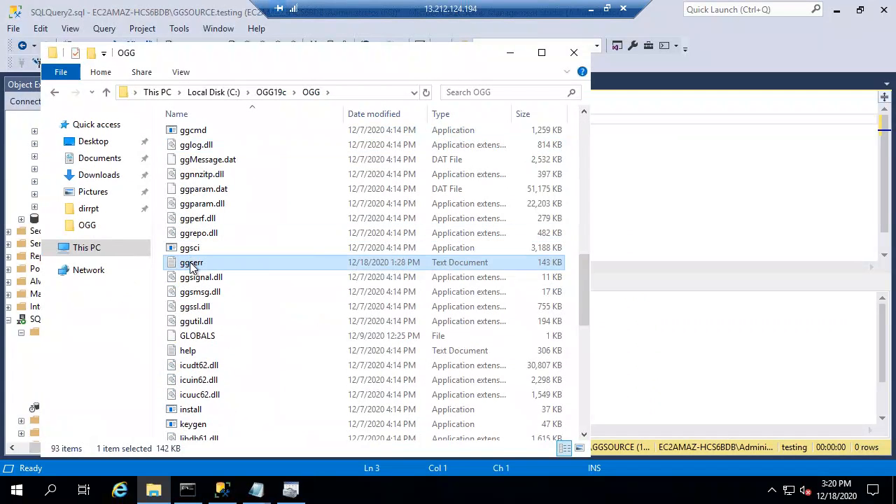
pyautogui.doubleClick(252, 229)
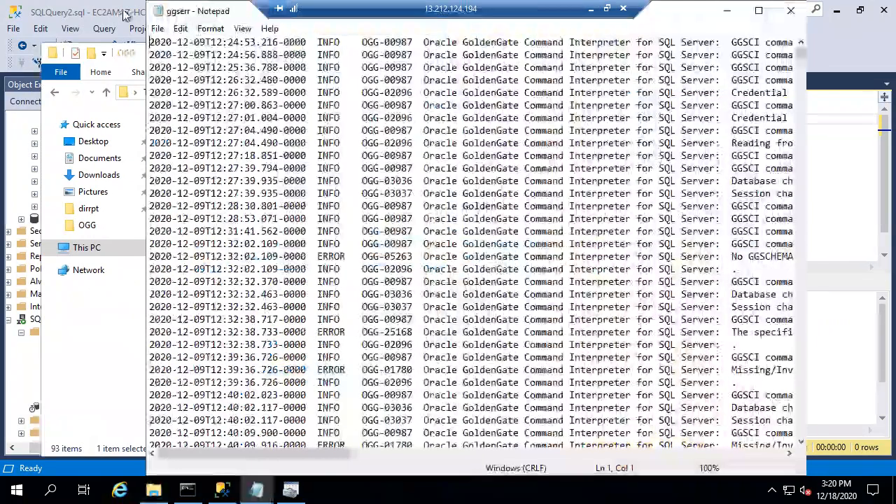
pyautogui.moveTo(168, 10); pyautogui.dragTo(53, 10)
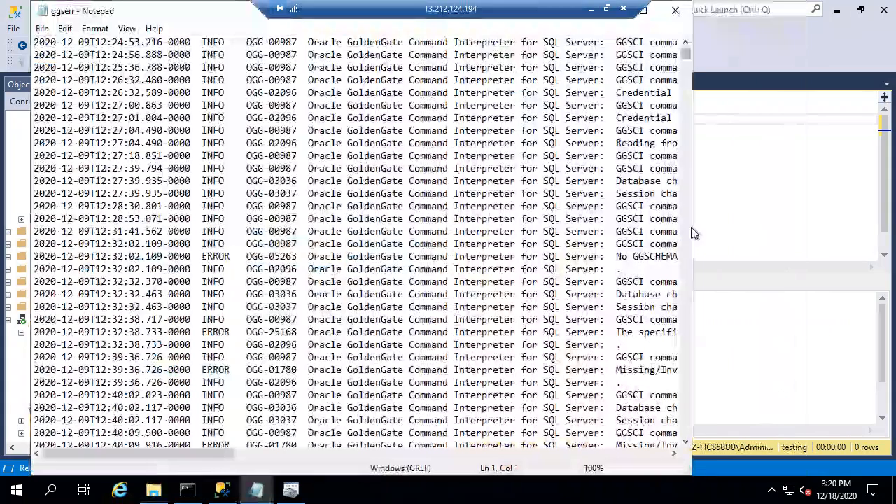
pyautogui.moveTo(692, 227); pyautogui.dragTo(895, 224)
# Examine the GGSCI command history in the ggserr log, from create subdirs to the first E1TEST start.
pyautogui.moveTo(328, 455); pyautogui.dragTo(521, 447)
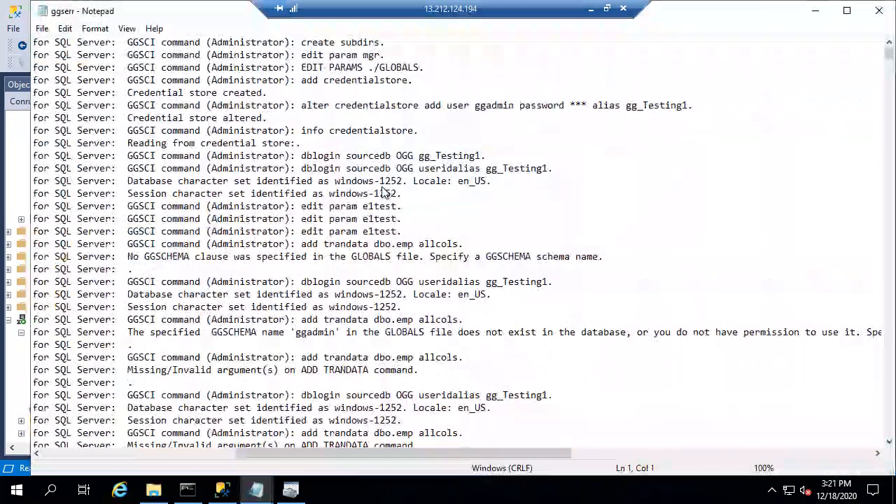
pyautogui.click(384, 200)
pyautogui.press('Down')
pyautogui.press('Down')
pyautogui.press('Down')
pyautogui.press('Down')
pyautogui.press('Down')
pyautogui.press('Down')
pyautogui.press('Down')
pyautogui.press('Down')
pyautogui.press('Down')
pyautogui.press('Down')
pyautogui.press('Down')
pyautogui.press('Down')
pyautogui.press('Down')
pyautogui.press('Down')
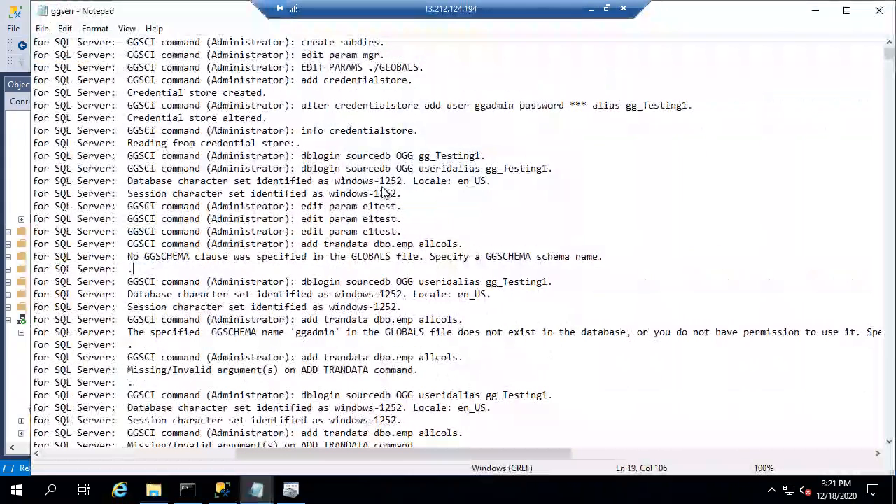
pyautogui.press('Down')
pyautogui.press('Down')
pyautogui.press('Down')
pyautogui.press('Down')
pyautogui.press('Down')
pyautogui.press('Down')
pyautogui.press('Down')
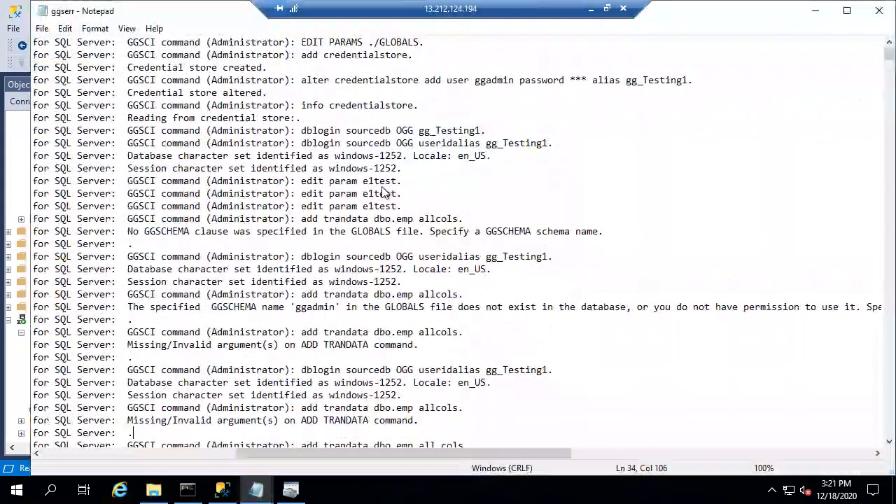
pyautogui.click(442, 321)
pyautogui.press('Down')
pyautogui.press('Down')
pyautogui.press('Down')
pyautogui.press('Down')
pyautogui.press('Down')
pyautogui.press('Down')
pyautogui.press('Down')
pyautogui.press('Down')
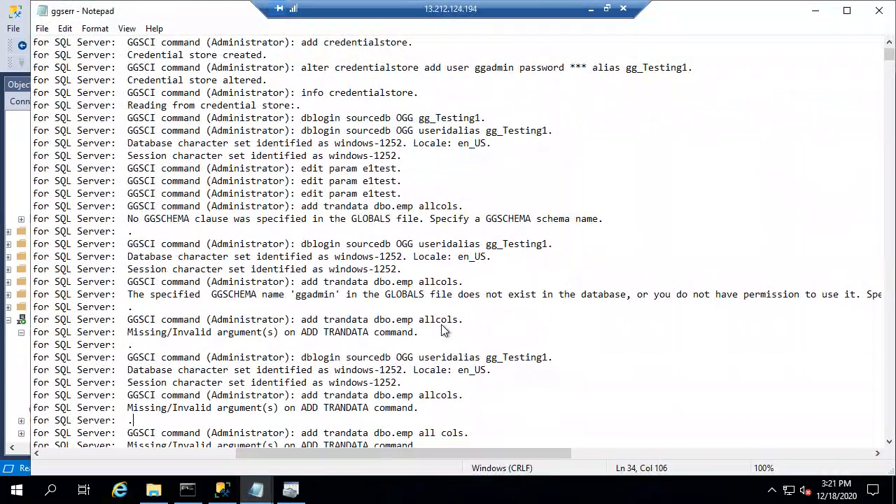
pyautogui.press('Down')
pyautogui.press('Down')
pyautogui.press('Down')
pyautogui.press('Down')
pyautogui.press('Down')
pyautogui.press('Down')
pyautogui.press('Down')
pyautogui.press('Down')
pyautogui.press('Down')
pyautogui.press('Down')
pyautogui.press('Down')
pyautogui.press('Down')
pyautogui.press('Down')
pyautogui.press('Down')
pyautogui.press('Down')
pyautogui.press('Down')
pyautogui.press('Down')
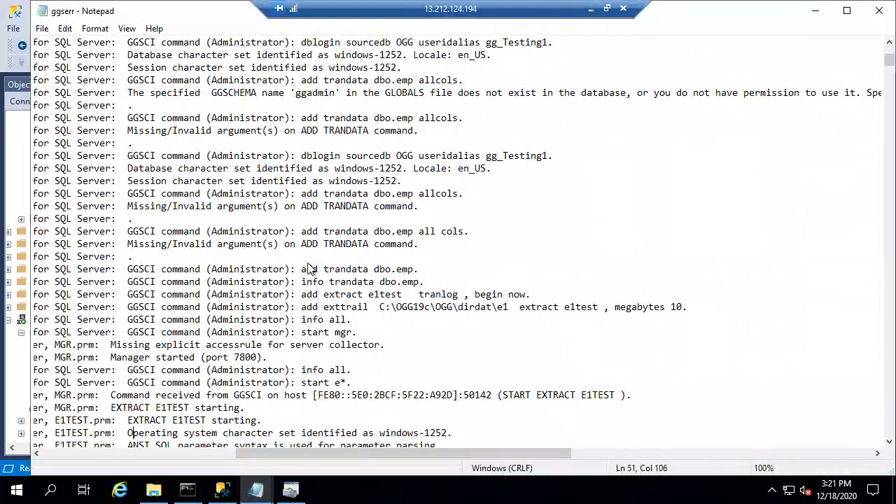
# Highlight the add trandata dbo.emp, add extract e1test, add exttrail and start mgr commands in the log, one after another.
pyautogui.moveTo(302, 269); pyautogui.dragTo(404, 277)
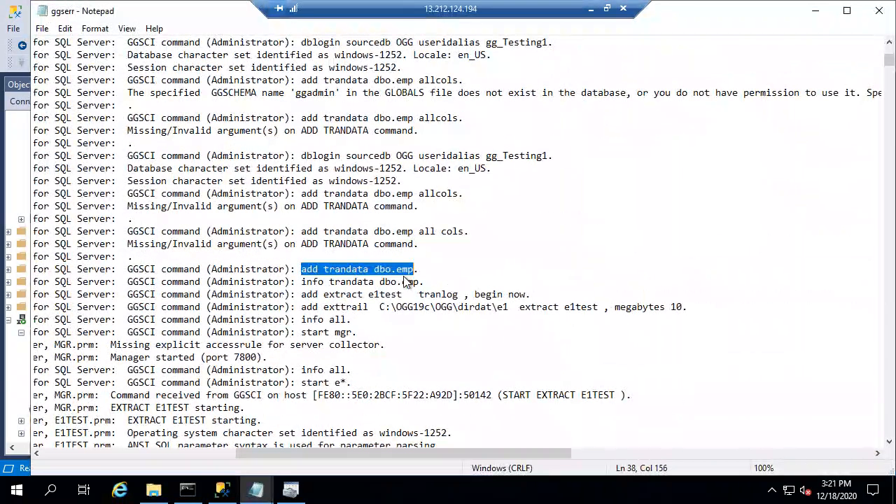
pyautogui.moveTo(301, 295); pyautogui.dragTo(511, 308)
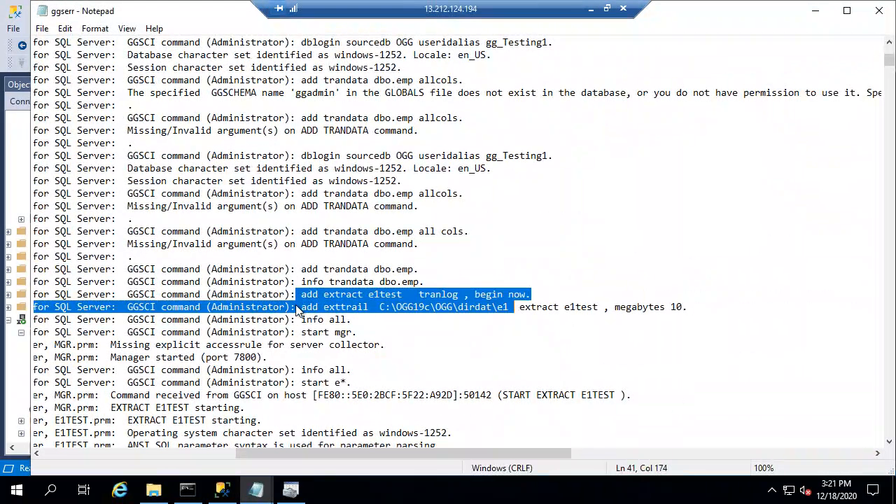
pyautogui.moveTo(301, 307); pyautogui.dragTo(454, 306)
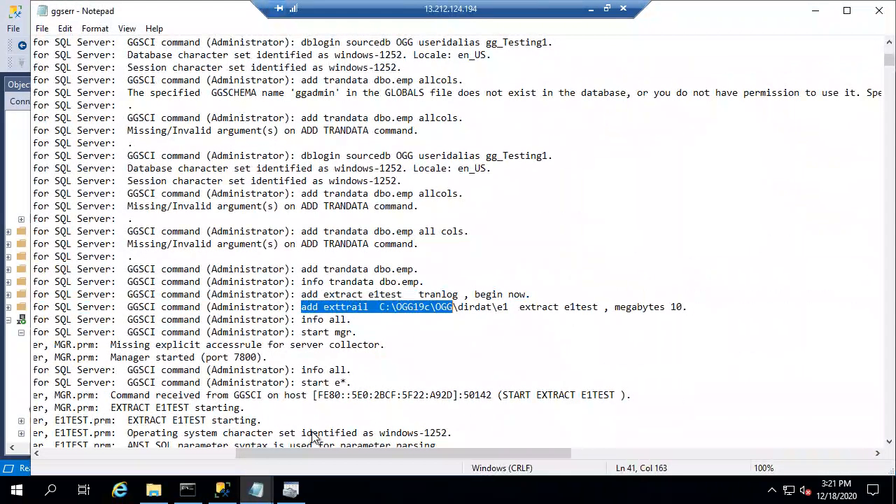
pyautogui.click(335, 347)
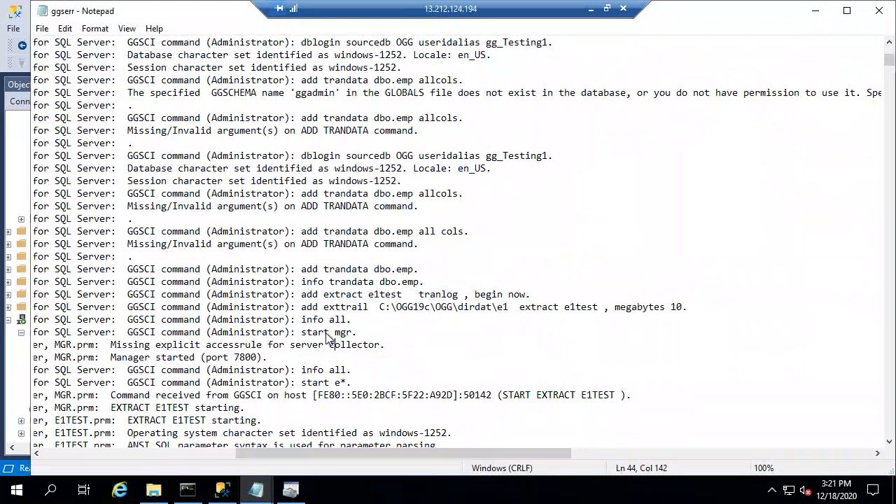
pyautogui.moveTo(302, 334); pyautogui.dragTo(340, 336)
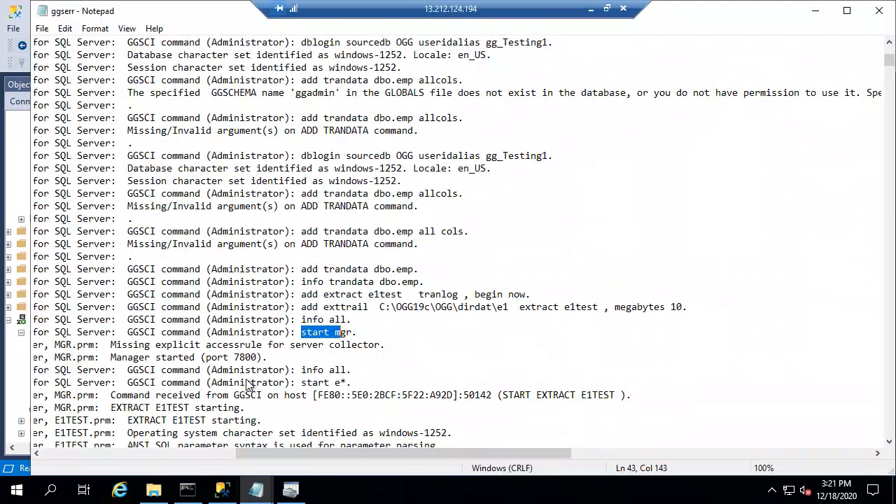
# Examine the E1TEST startup entries and the full text of the OGG-05310 error in the log.
pyautogui.click(246, 381)
pyautogui.press('Down')
pyautogui.press('Down')
pyautogui.press('Down')
pyautogui.press('Down')
pyautogui.press('Down')
pyautogui.press('Down')
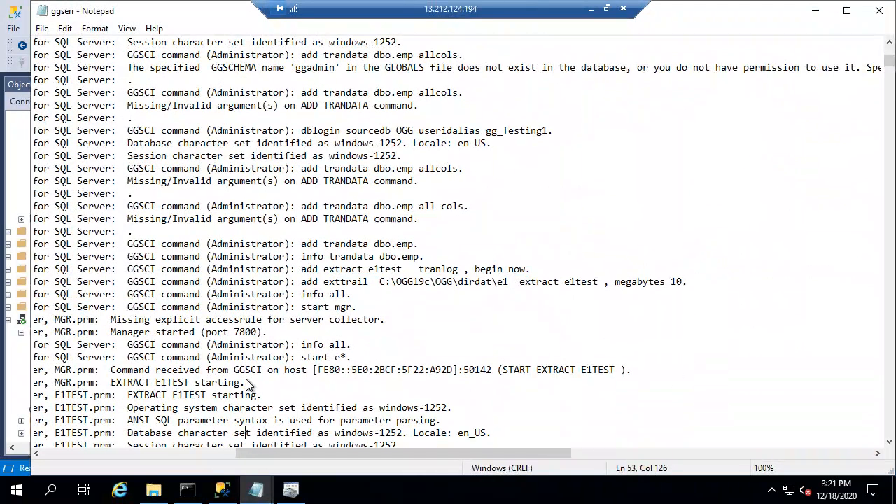
pyautogui.press('Down')
pyautogui.press('Down')
pyautogui.press('Down')
pyautogui.press('Down')
pyautogui.press('Down')
pyautogui.press('Down')
pyautogui.press('Down')
pyautogui.press('Down')
pyautogui.press('Down')
pyautogui.press('Down')
pyautogui.press('Down')
pyautogui.press('Down')
pyautogui.press('Down')
pyautogui.press('Down')
pyautogui.press('Down')
pyautogui.press('Down')
pyautogui.press('Down')
pyautogui.press('Down')
pyautogui.press('Down')
pyautogui.press('Down')
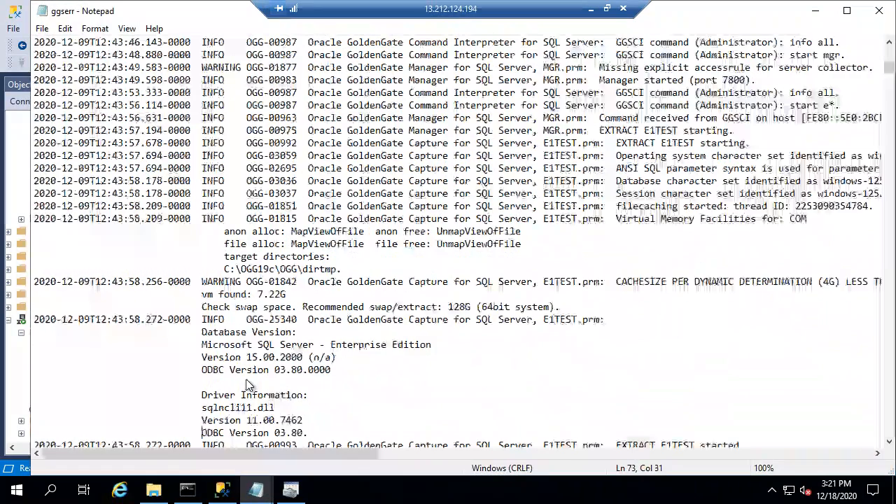
pyautogui.press('Down')
pyautogui.press('Down')
pyautogui.press('Down')
pyautogui.press('Down')
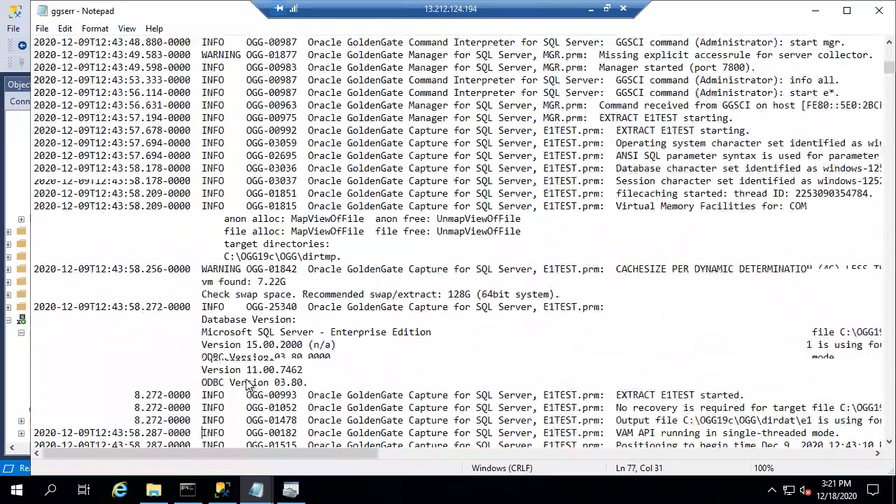
pyautogui.press('Down')
pyautogui.press('Down')
pyautogui.press('Down')
pyautogui.press('Down')
pyautogui.press('Down')
pyautogui.press('Down')
pyautogui.press('Down')
pyautogui.press('Down')
pyautogui.press('Down')
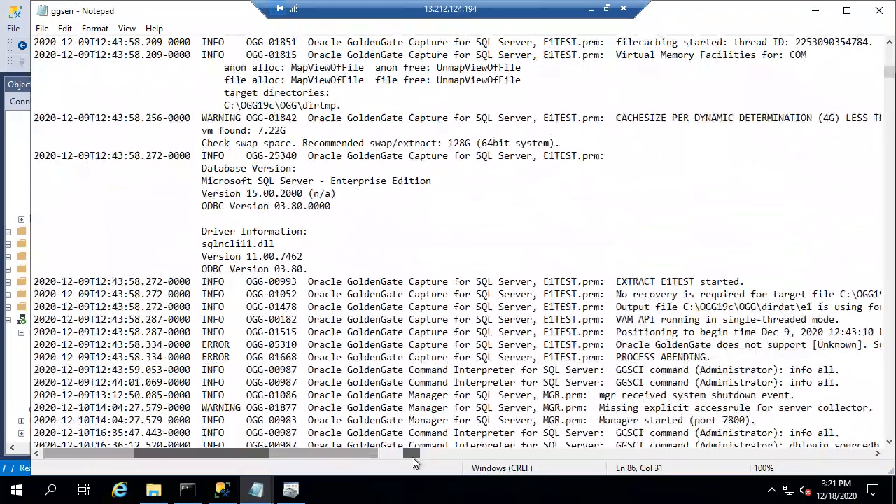
pyautogui.moveTo(412, 457); pyautogui.dragTo(423, 452)
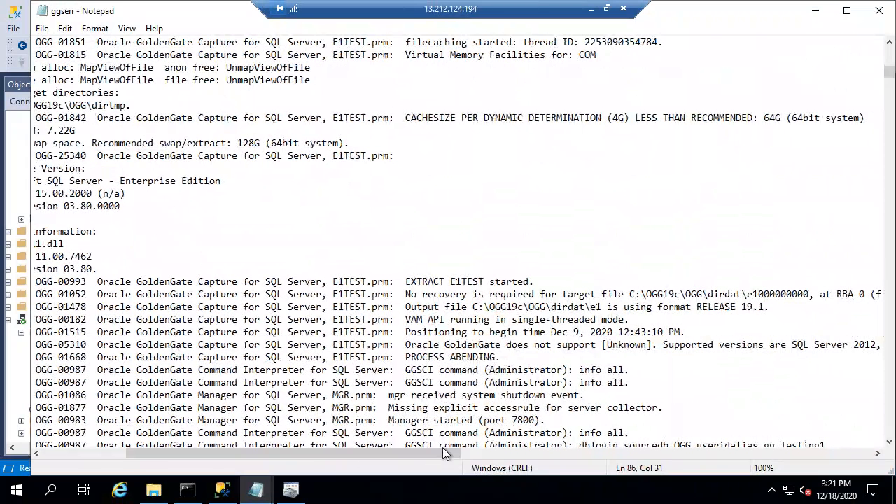
pyautogui.moveTo(434, 455); pyautogui.dragTo(483, 457)
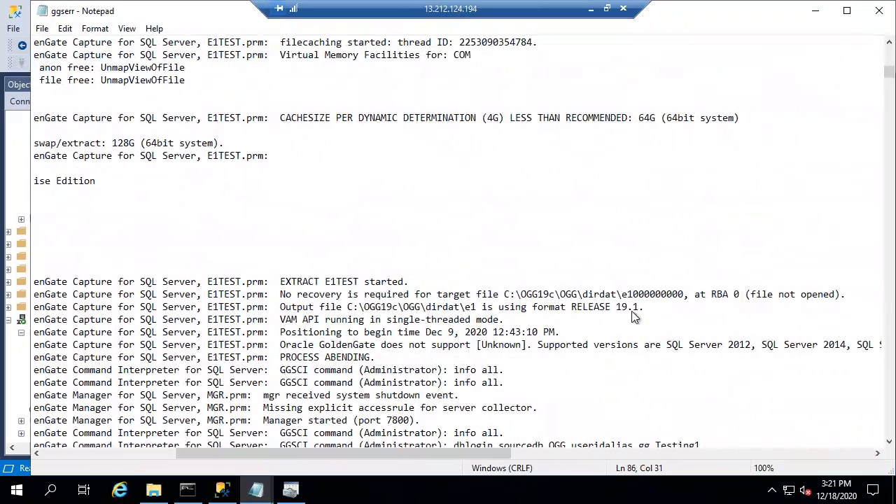
# Highlight release 19.1 in the E1TEST output file entry, and examine the following E1TEST restart entries in the log.
pyautogui.moveTo(617, 308); pyautogui.dragTo(637, 307)
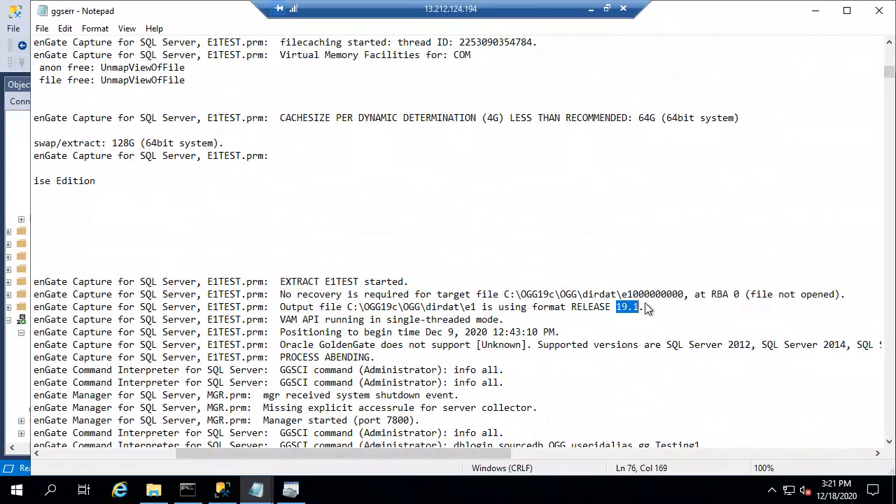
pyautogui.click(425, 358)
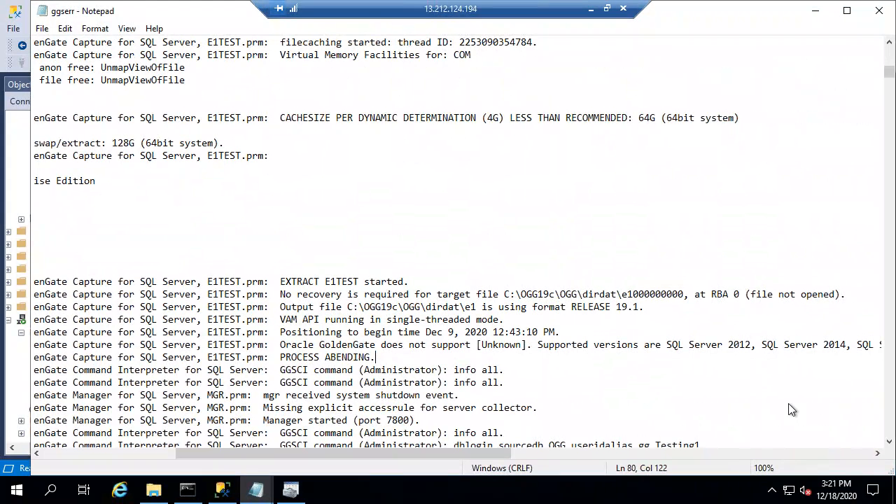
pyautogui.click(891, 443)
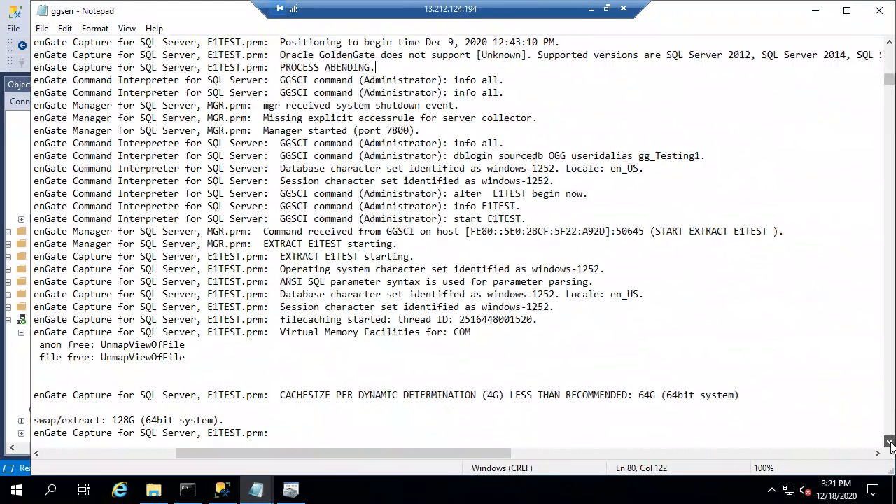
pyautogui.click(891, 443)
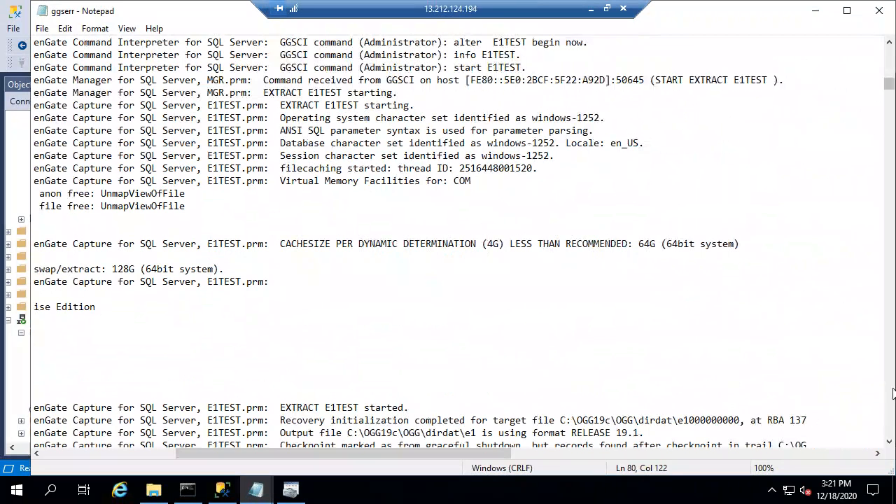
pyautogui.scroll(-10, 831, 345)
# Search the ggserr log downward for the next occurrence of add.
pyautogui.click(273, 117)
pyautogui.hotkey('ctrl', 'f')
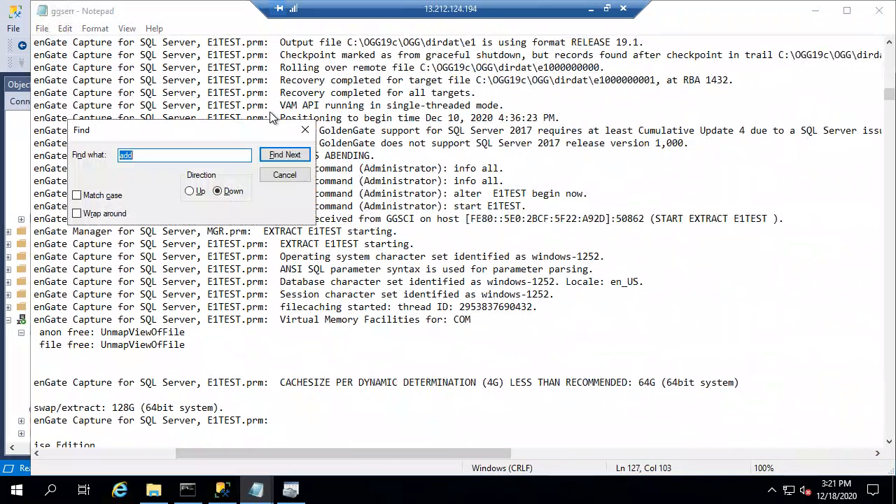
pyautogui.press('Return')
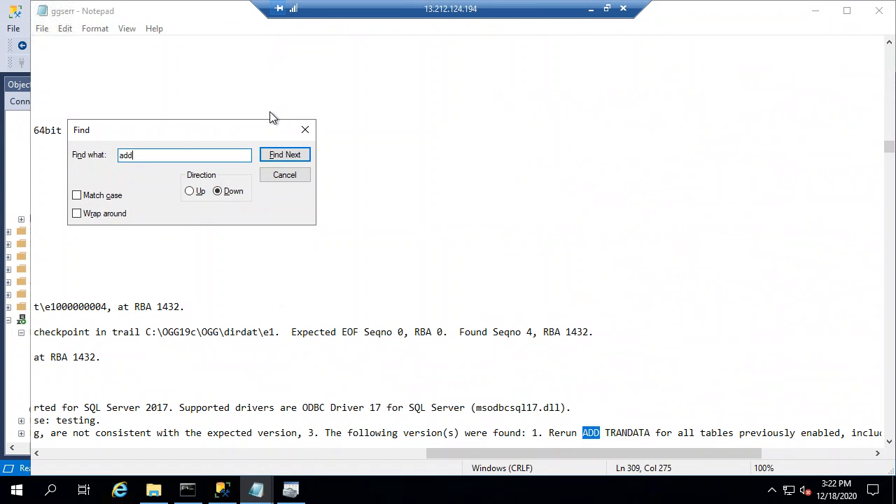
# Search the ggserr log for exttrailsource and close the search at the P1TEST add extract command.
pyautogui.hotkey('ctrl', 'a')
pyautogui.write('exit')
pyautogui.press('BackSpace')
pyautogui.press('BackSpace')
pyautogui.press('BackSpace')
pyautogui.press('BackSpace')
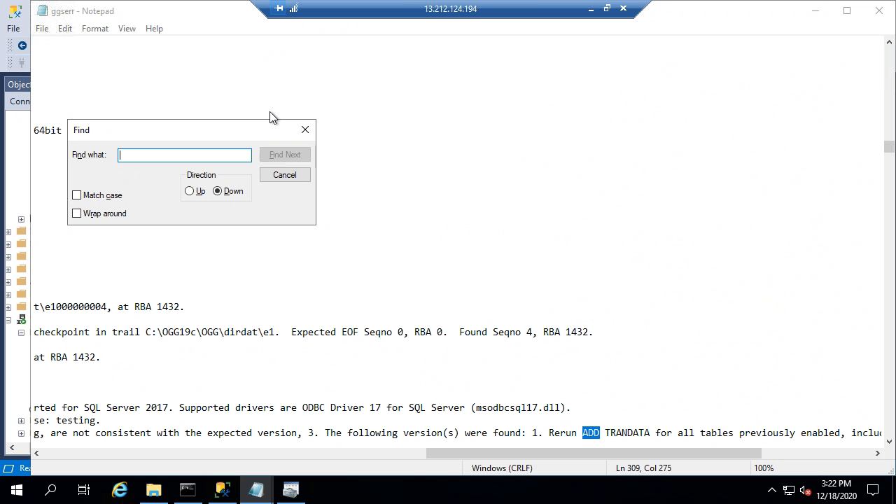
pyautogui.write('exttrailsource')
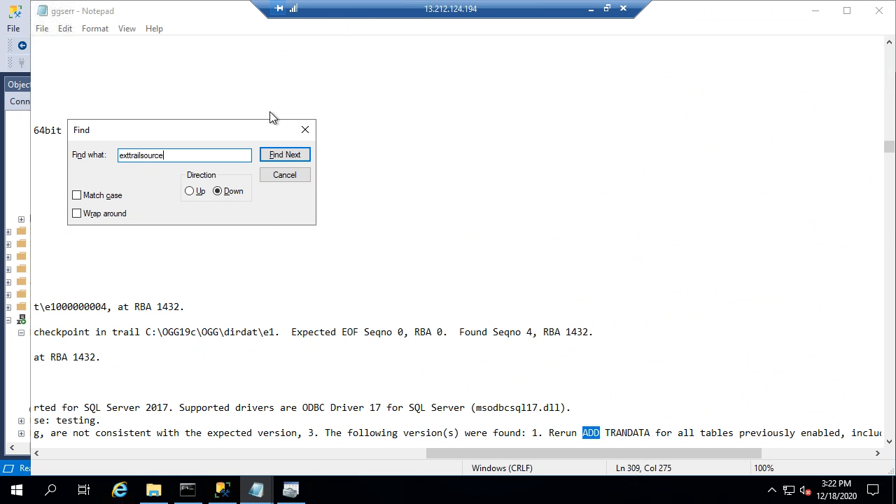
pyautogui.press('Return')
pyautogui.press('Escape')
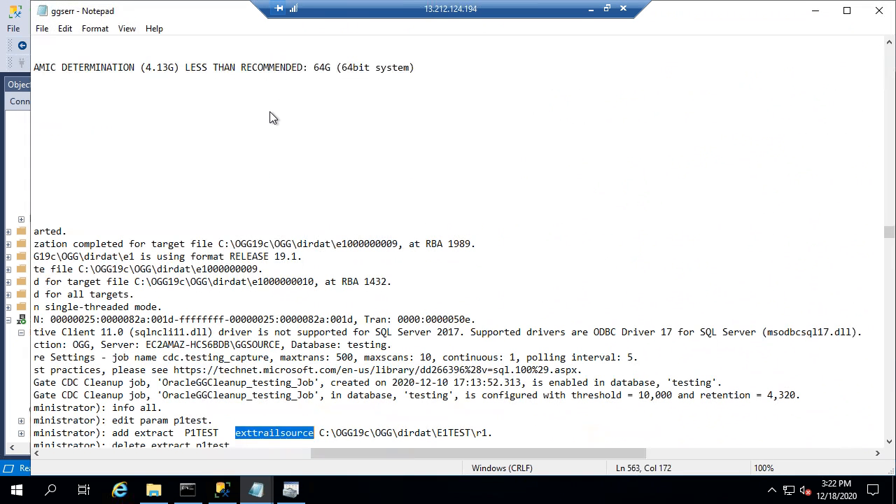
# Insert a blank line in the log between the delete extract p1test command and the second add extract P1TEST command.
pyautogui.press('Down')
pyautogui.press('Down')
pyautogui.press('Down')
pyautogui.press('Down')
pyautogui.press('Down')
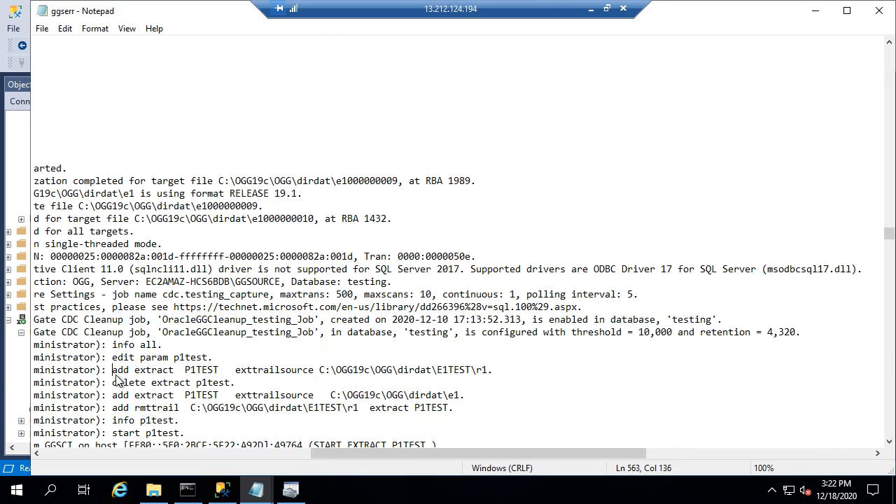
pyautogui.moveTo(112, 369); pyautogui.dragTo(209, 393)
pyautogui.click(201, 396)
pyautogui.click(241, 387)
pyautogui.press('Return')
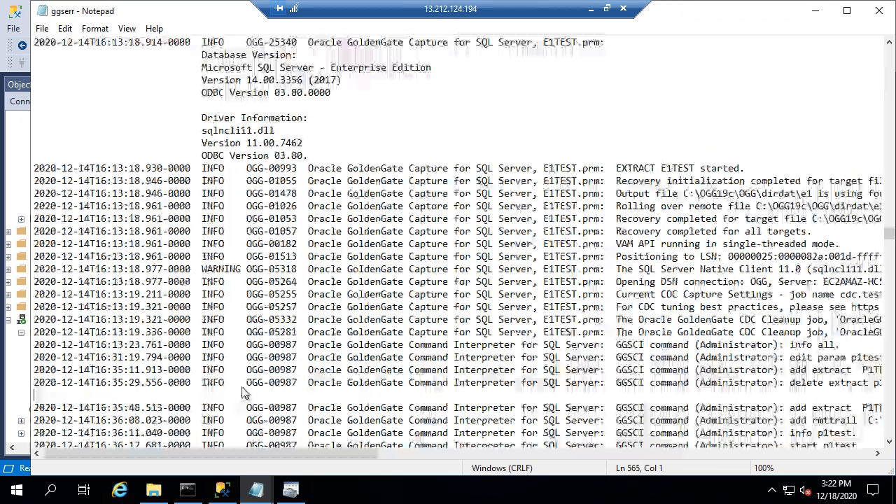
# Highlight the add extract P1TEST, add rmttrail and info p1test commands in the log and bring their full text into view.
pyautogui.press('Down')
pyautogui.hotkey('shift', 'Down')
pyautogui.hotkey('shift', 'Down')
pyautogui.hotkey('shift', 'Down')
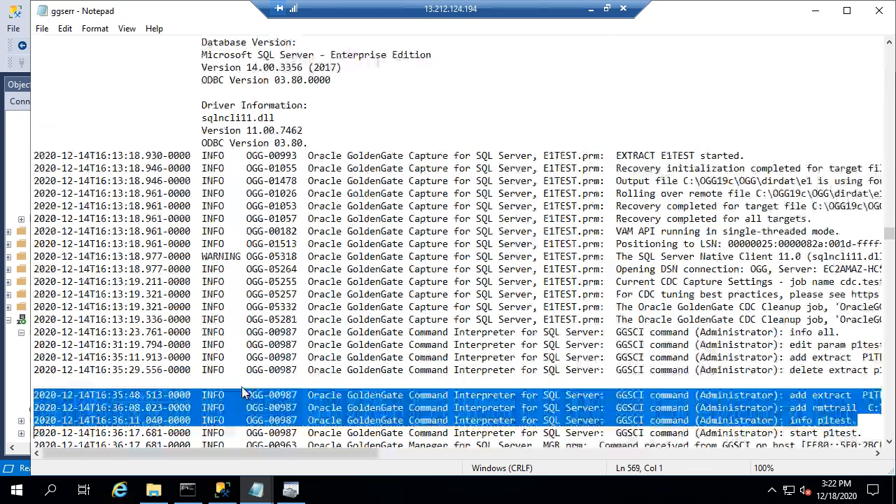
pyautogui.moveTo(459, 467); pyautogui.dragTo(576, 465)
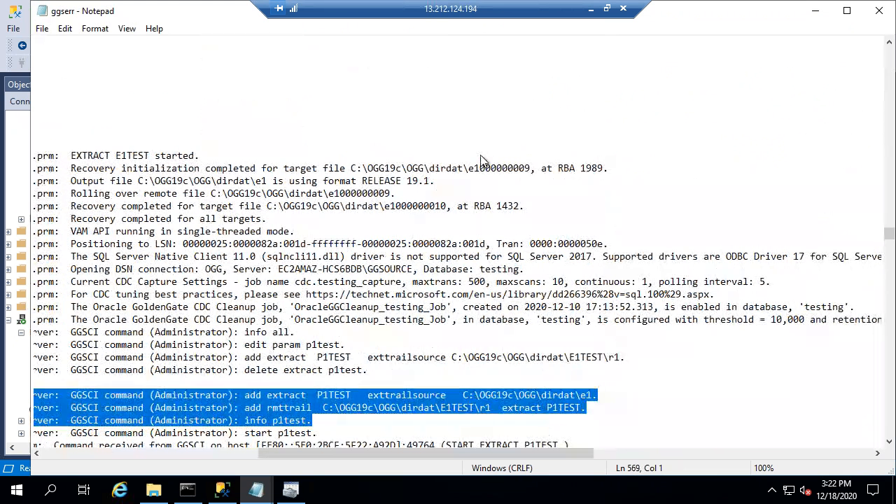
# Compare the logged P1TEST trail commands with the replication diagram by switching between Paint and the remote ggserr log.
pyautogui.click(607, 8)
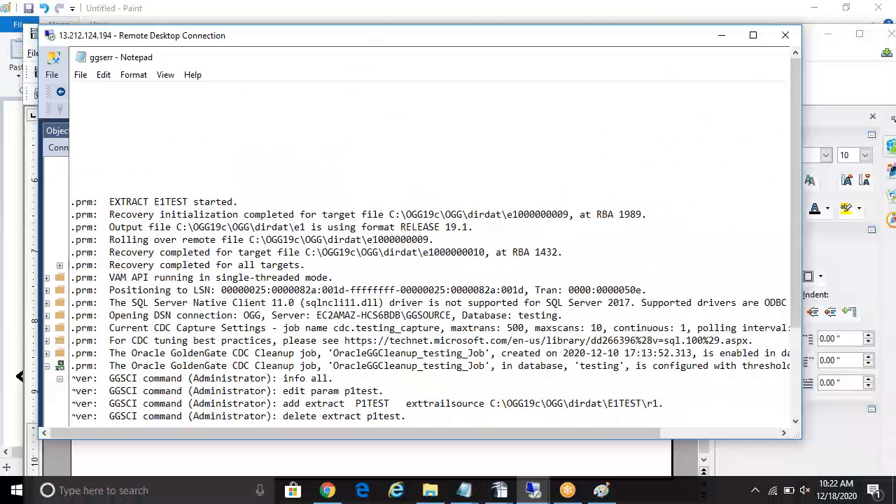
pyautogui.click(607, 493)
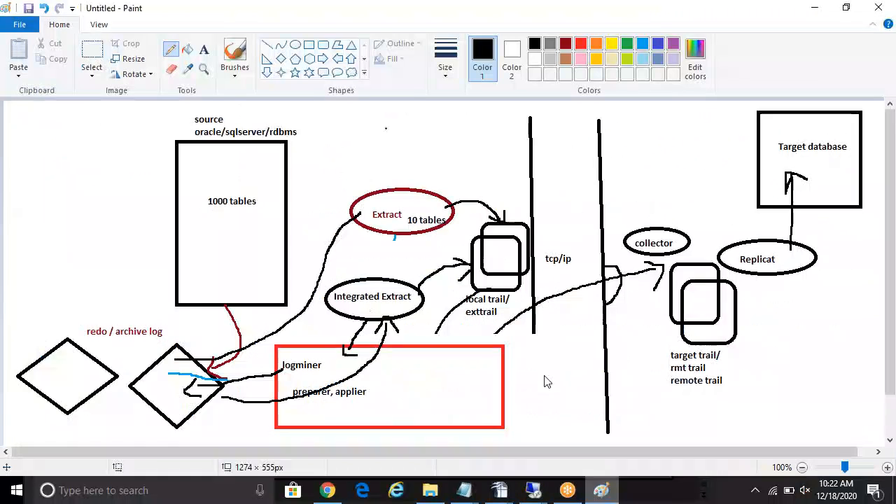
pyautogui.click(762, 326)
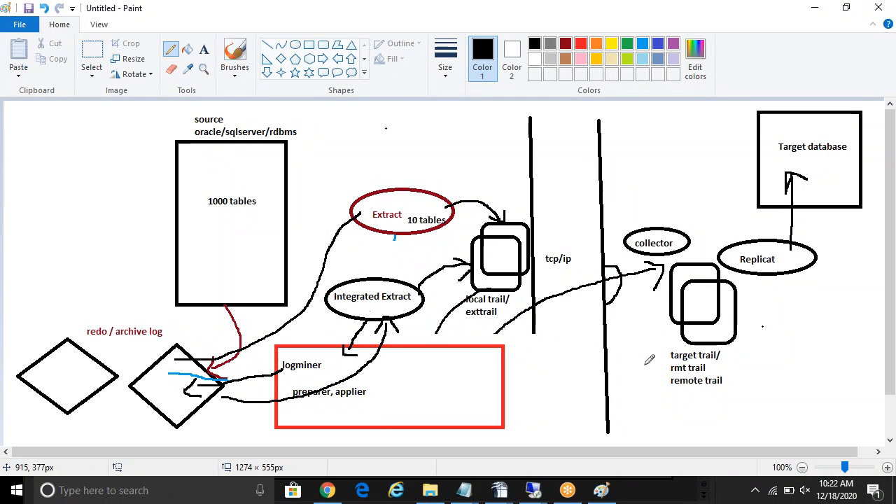
pyautogui.click(535, 490)
pyautogui.click(474, 428)
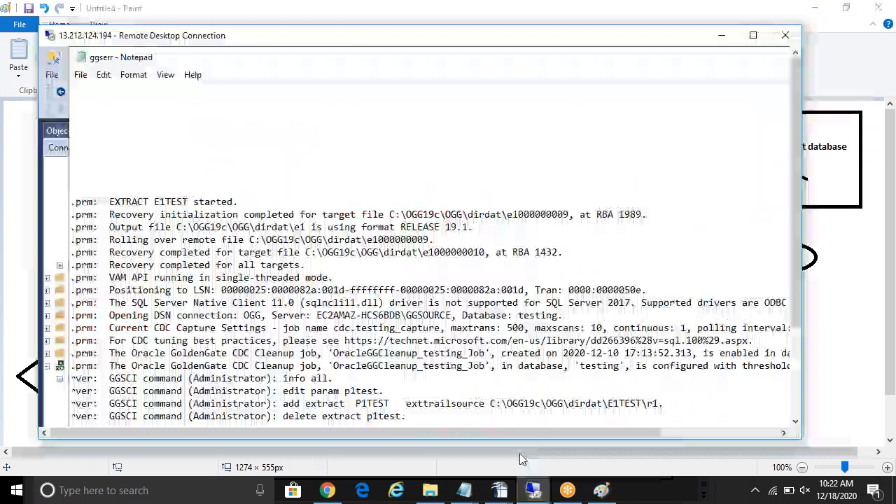
pyautogui.doubleClick(352, 37)
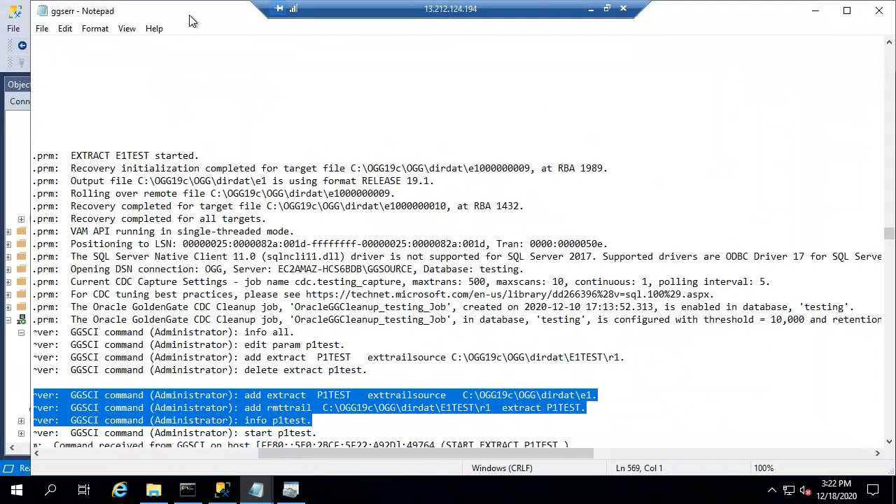
pyautogui.click(589, 9)
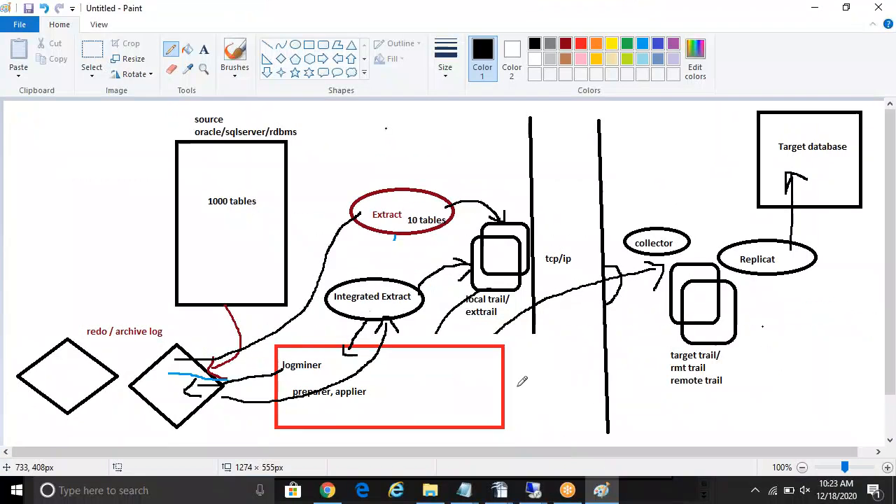
pyautogui.click(534, 491)
pyautogui.click(485, 441)
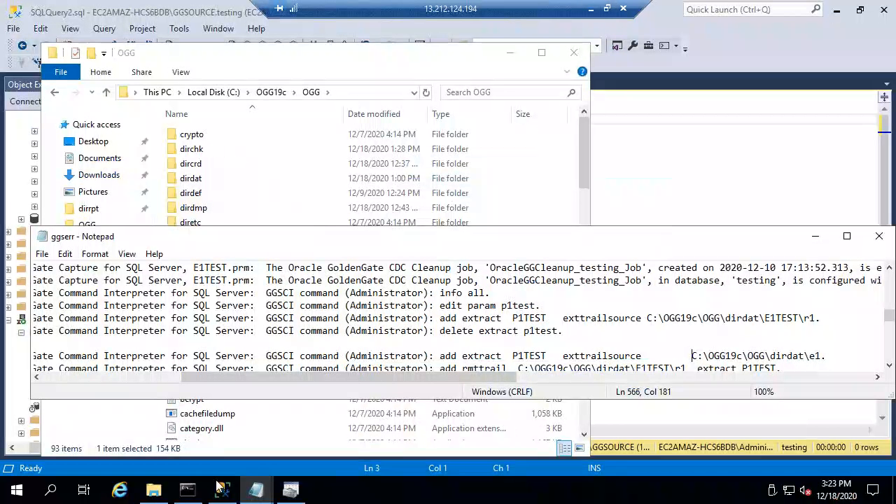
# Switch to the target server's remote desktop session, 13.212.149.103, and run info all in its GGSCI console.
pyautogui.click(592, 10)
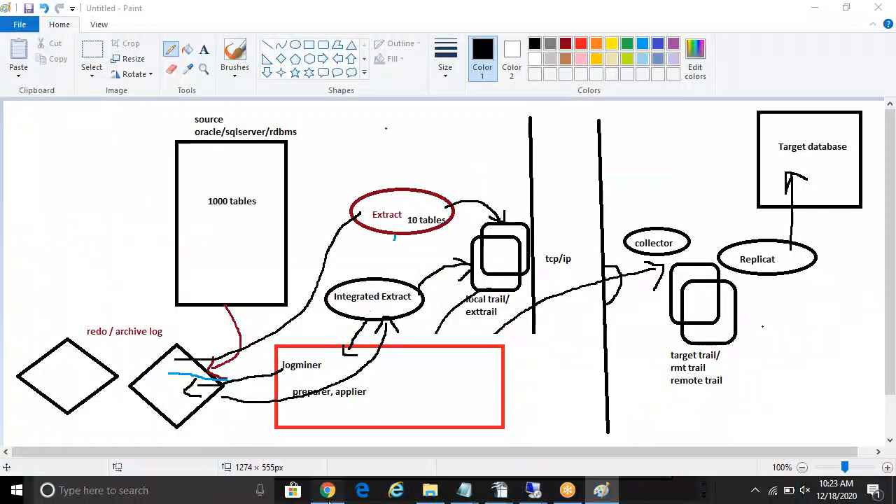
pyautogui.click(328, 491)
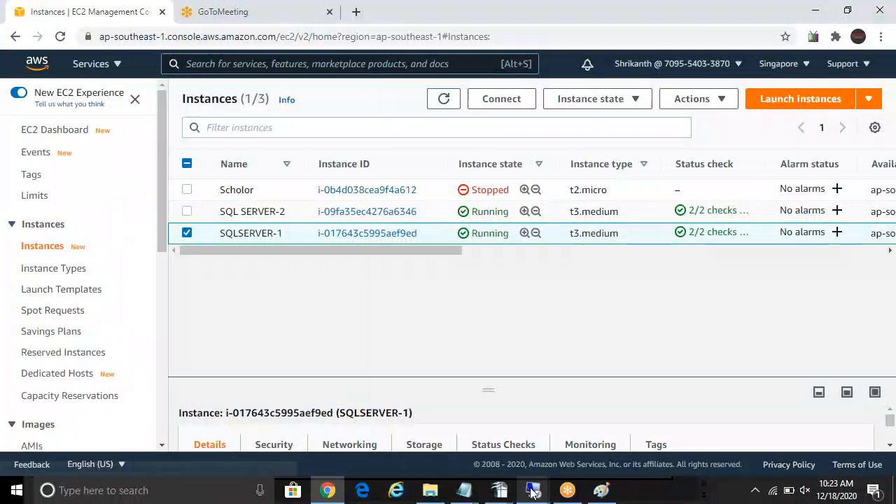
pyautogui.moveTo(533, 492)
pyautogui.click(597, 413)
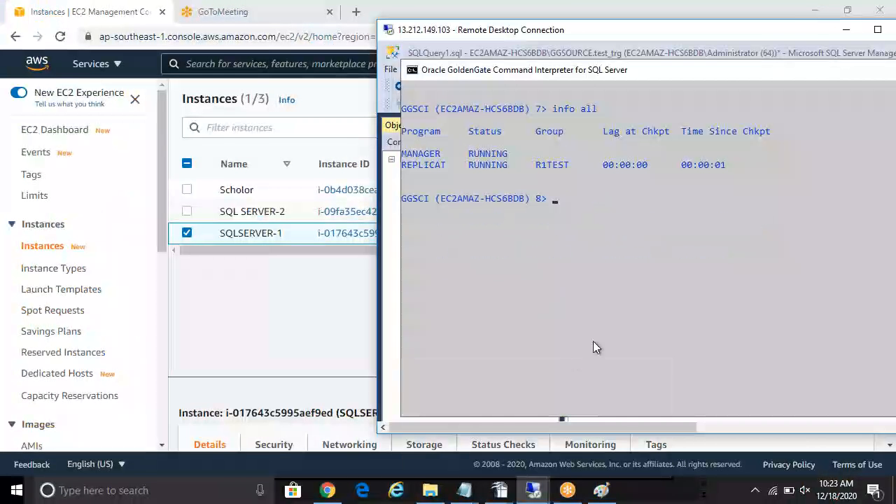
pyautogui.write('info all')
pyautogui.press('Return')
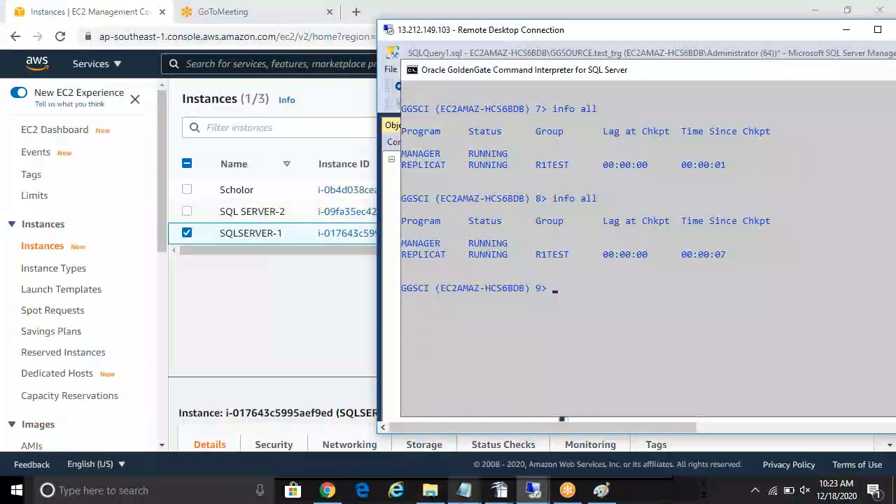
# Return to the 13.212.124.194 session, check its SSMS and GGSCI windows, and dismiss the ODBC Data Source Administrator.
pyautogui.moveTo(532, 492)
pyautogui.click(463, 421)
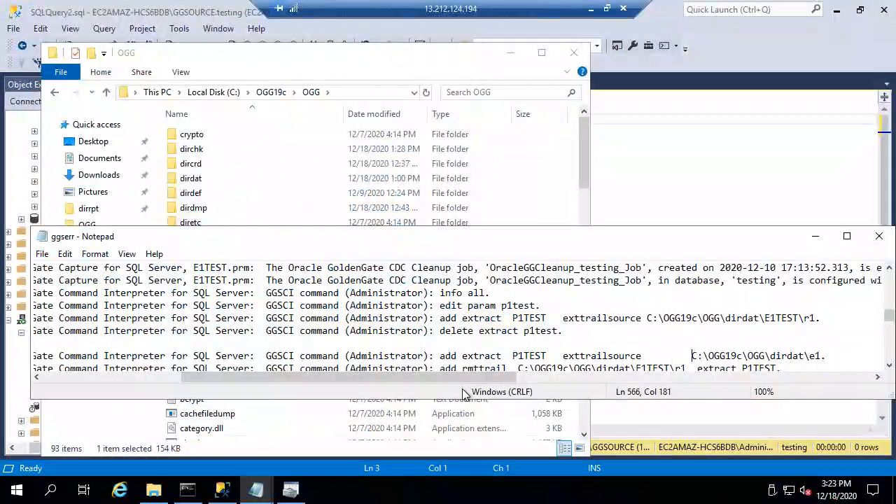
pyautogui.click(342, 61)
pyautogui.hotkey('alt', 'Tab')
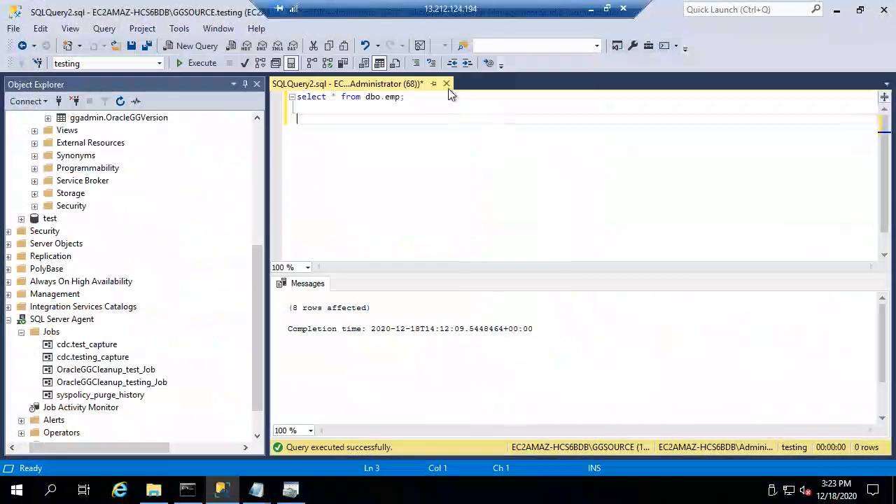
pyautogui.click(187, 493)
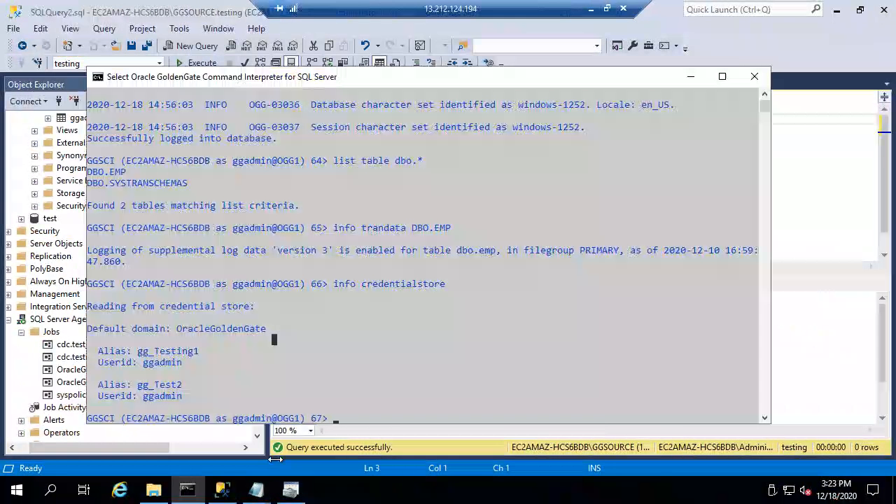
pyautogui.click(291, 490)
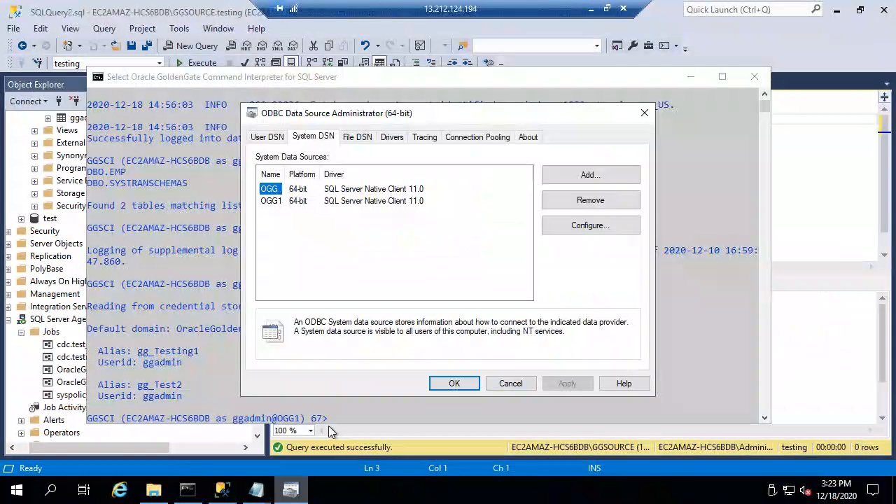
pyautogui.click(512, 385)
# Bring the ggserr log forward, maximize it, and search downward for exttrailsource from the dirtmp entry.
pyautogui.moveTo(256, 490)
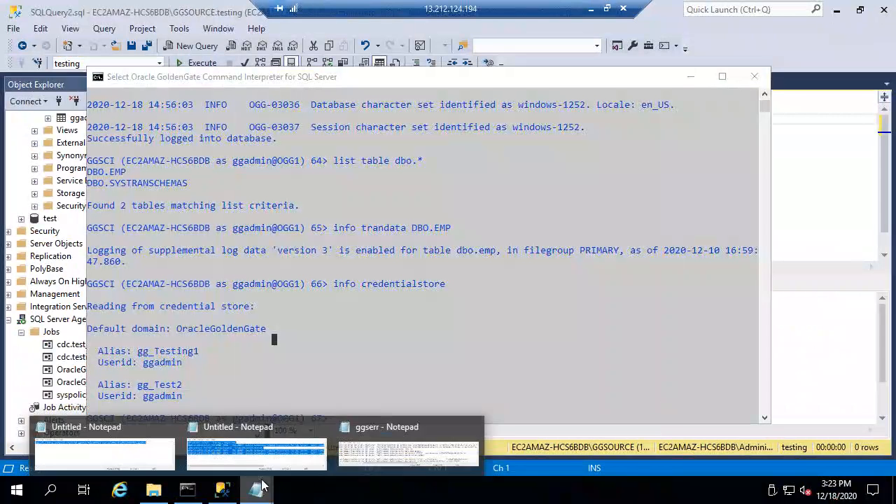
pyautogui.click(385, 433)
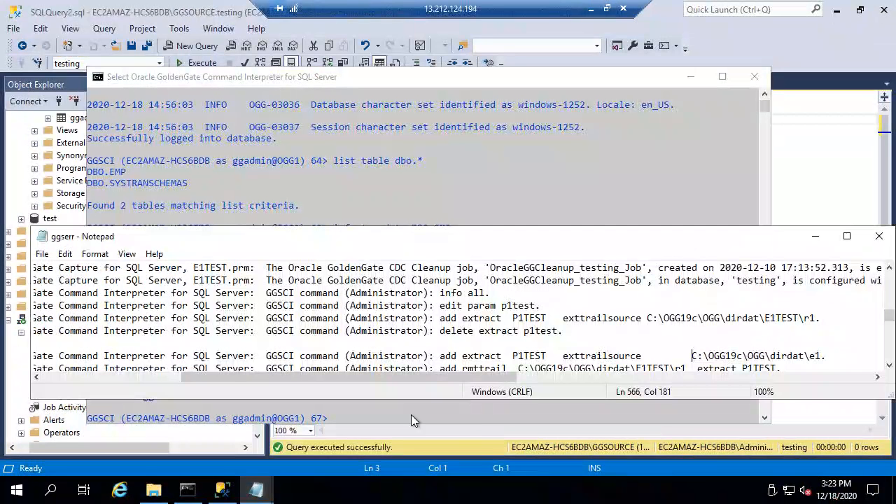
pyautogui.doubleClick(678, 242)
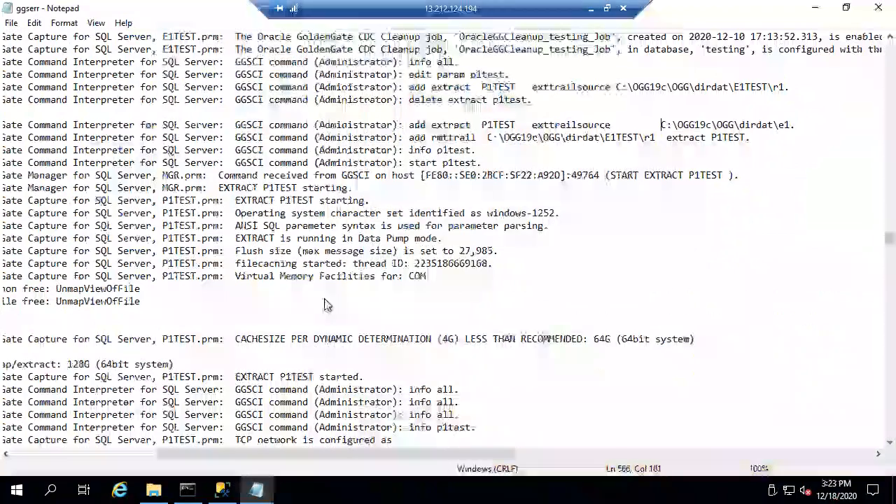
pyautogui.click(319, 329)
pyautogui.hotkey('ctrl', 'f')
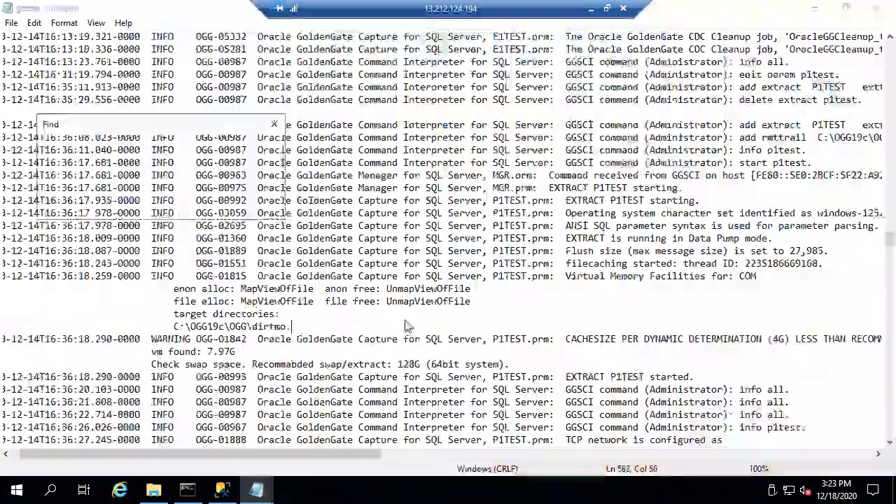
pyautogui.write('ex')
pyautogui.press('BackSpace')
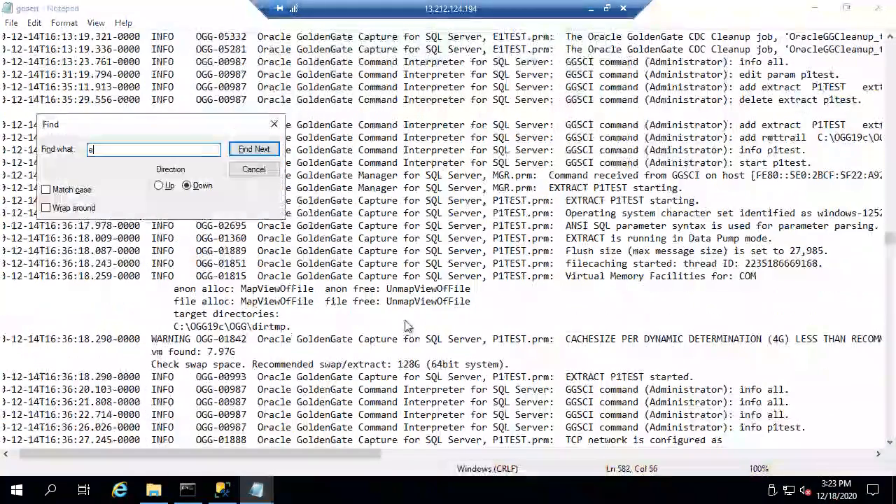
pyautogui.write('xttrail')
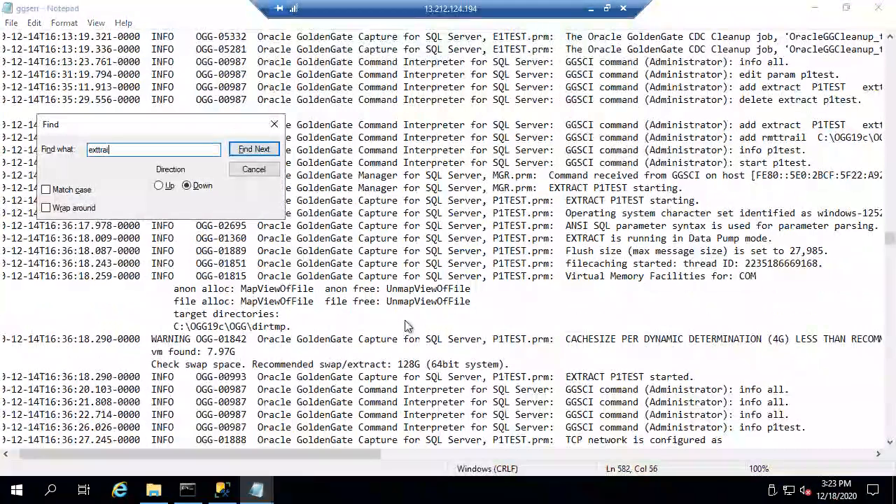
pyautogui.write('source')
pyautogui.press('Return')
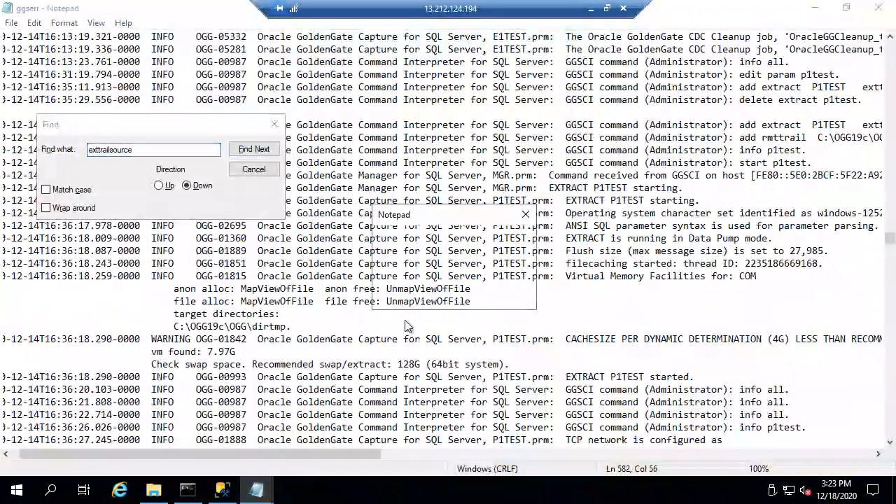
# Search the ggserr log downward for p1test and examine the full text of the logged P1TEST extract and trail commands.
pyautogui.press('Return')
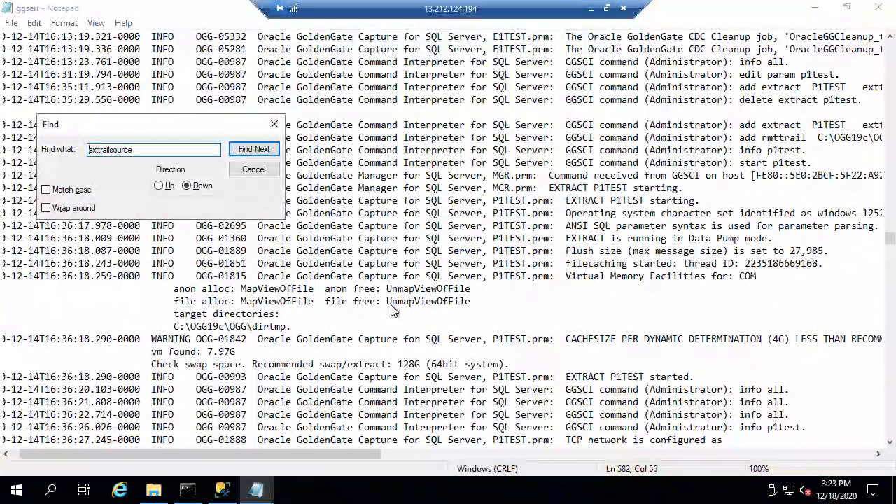
pyautogui.doubleClick(107, 151)
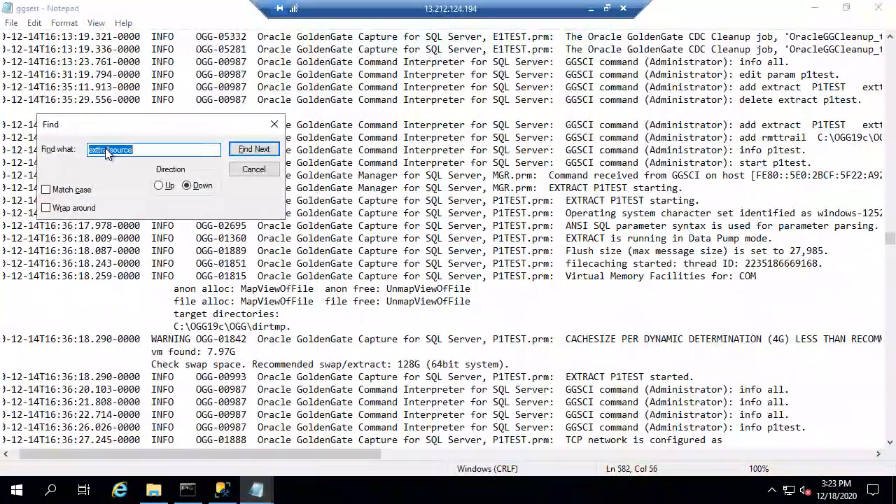
pyautogui.write('ext')
pyautogui.press('BackSpace')
pyautogui.press('BackSpace')
pyautogui.write('1test')
pyautogui.press('Return')
pyautogui.press('Return')
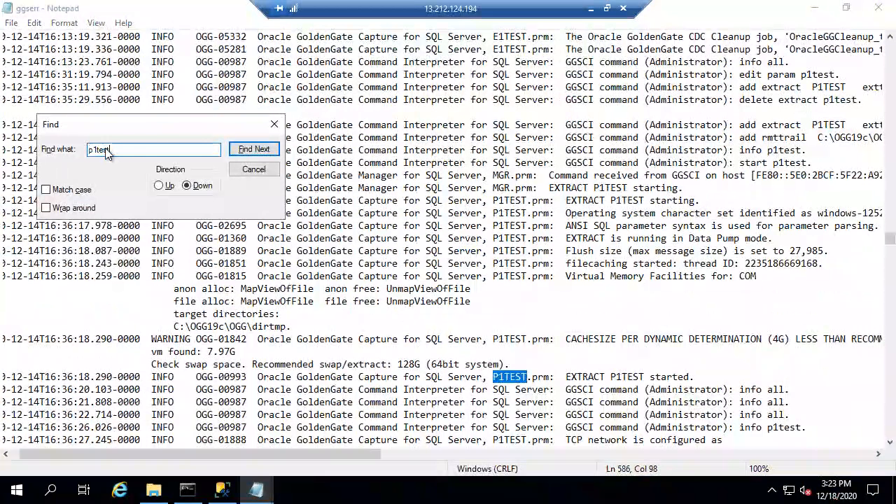
pyautogui.press('Escape')
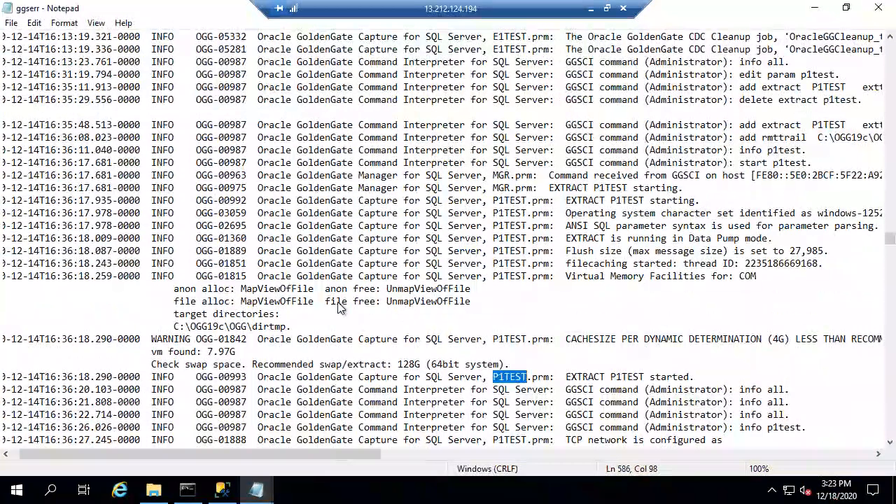
pyautogui.moveTo(338, 453); pyautogui.dragTo(440, 454)
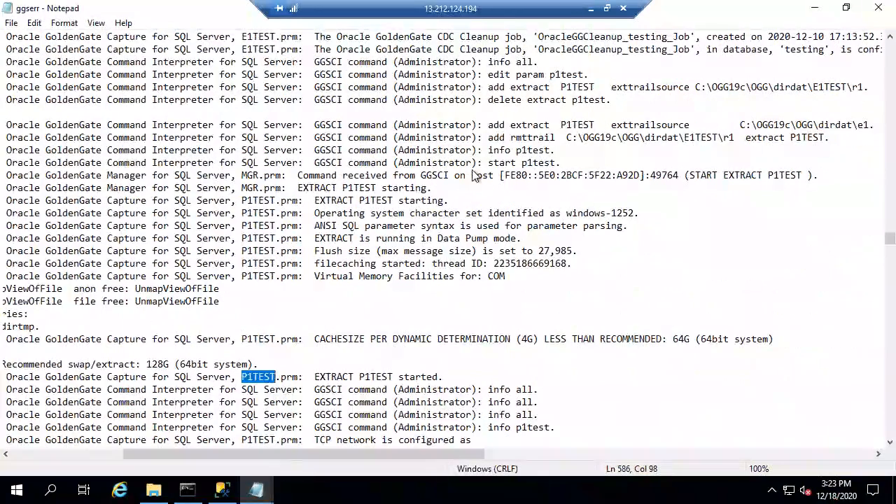
# Switch to the 13.212.149.103 remote session, move its GGSCI console clear of Object Explorer, and minimize the session.
pyautogui.click(606, 9)
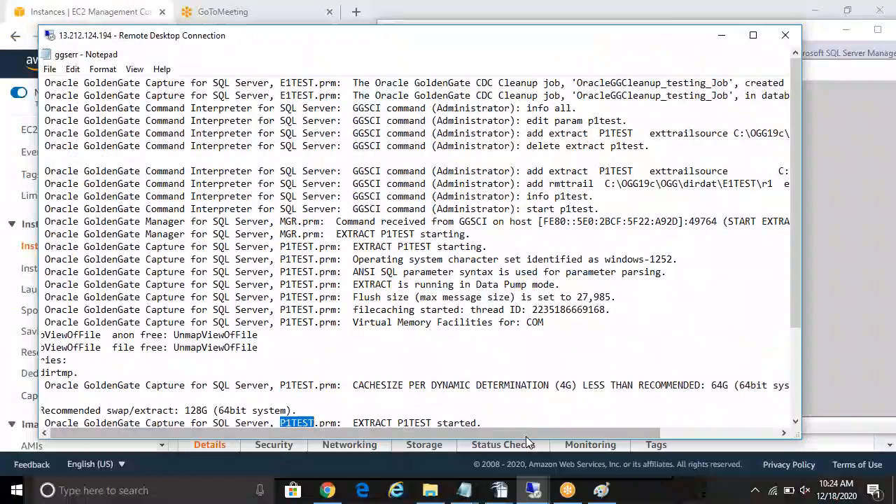
pyautogui.moveTo(539, 488)
pyautogui.click(609, 371)
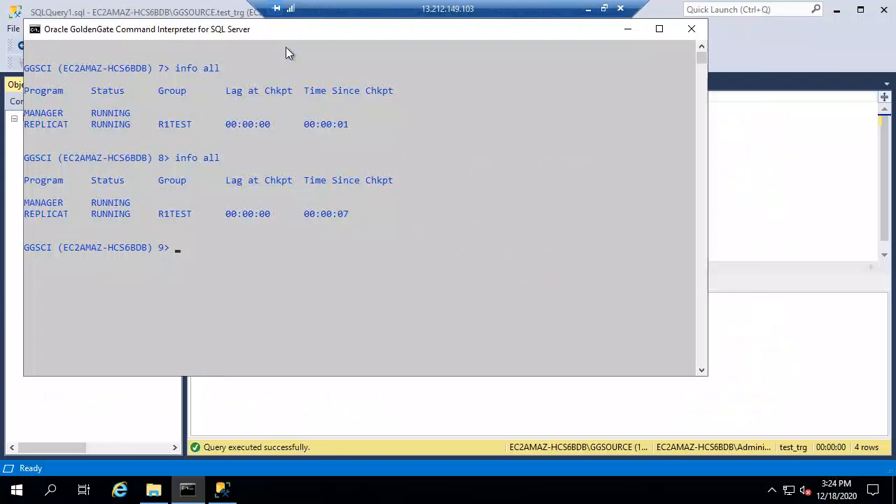
pyautogui.moveTo(284, 33); pyautogui.dragTo(485, 88)
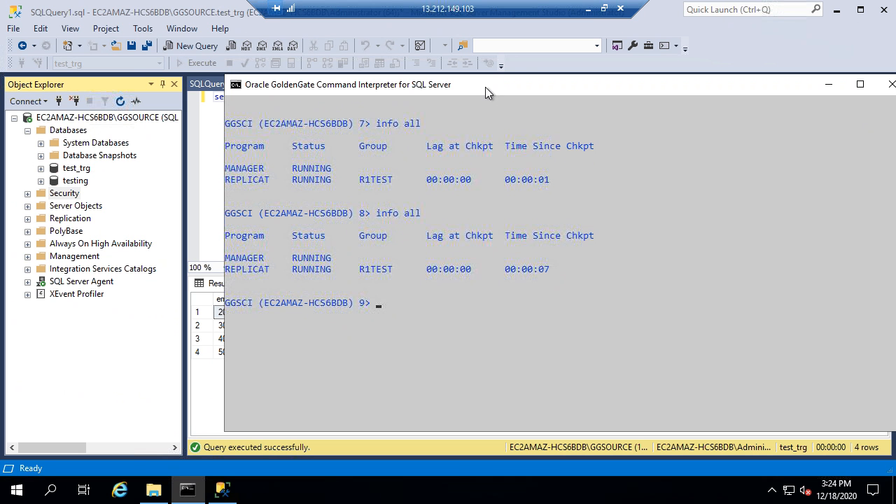
pyautogui.click(587, 8)
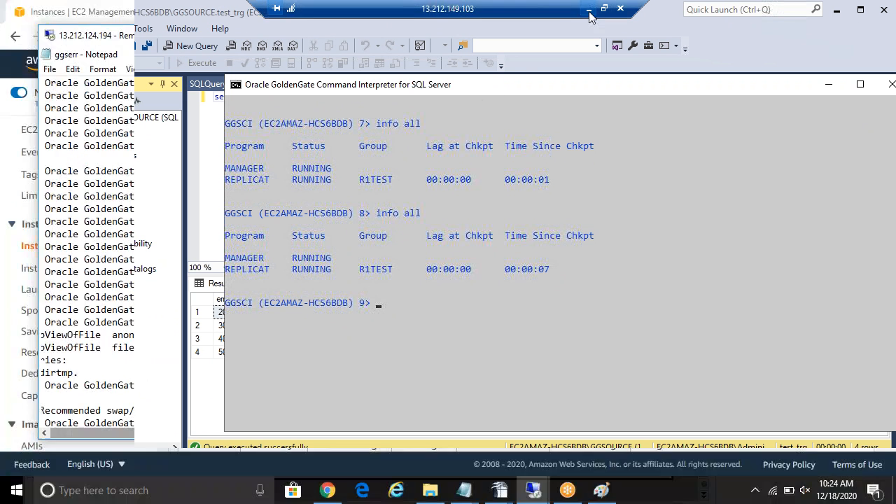
# Return to the 13.212.124.194 session in full screen and restore the ggserr log to a smaller window over the GGSCI console.
pyautogui.moveTo(533, 490)
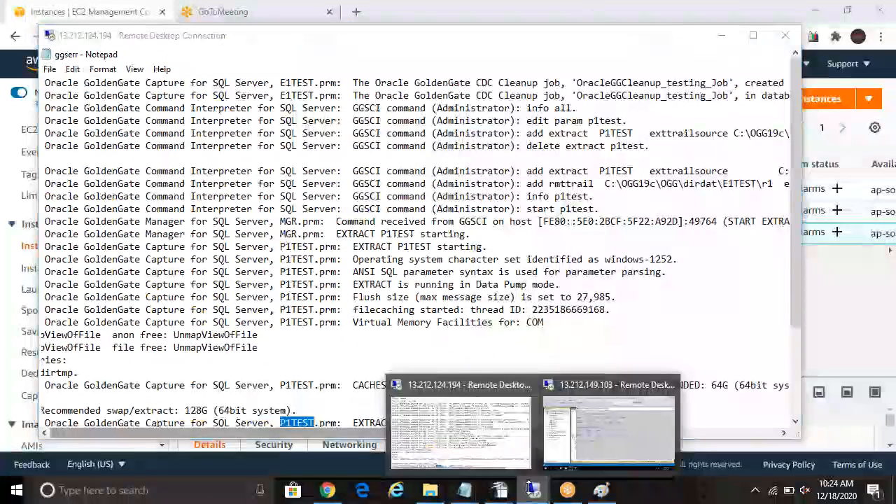
pyautogui.click(476, 449)
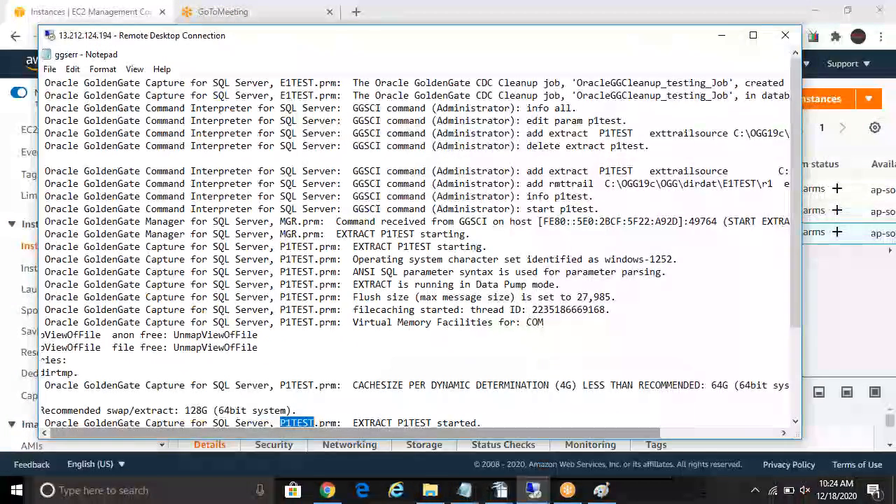
pyautogui.doubleClick(455, 37)
pyautogui.click(444, 36)
pyautogui.doubleClick(214, 14)
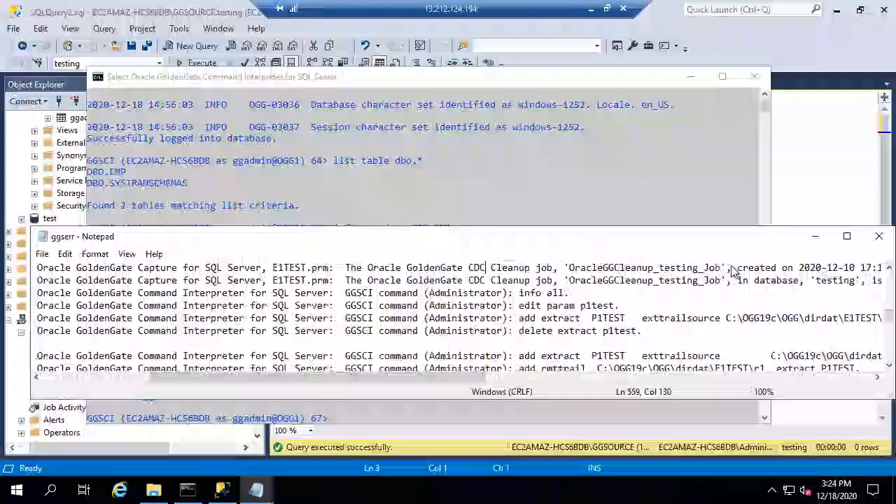
# Close the ggserr log without saving its changes.
pyautogui.click(880, 243)
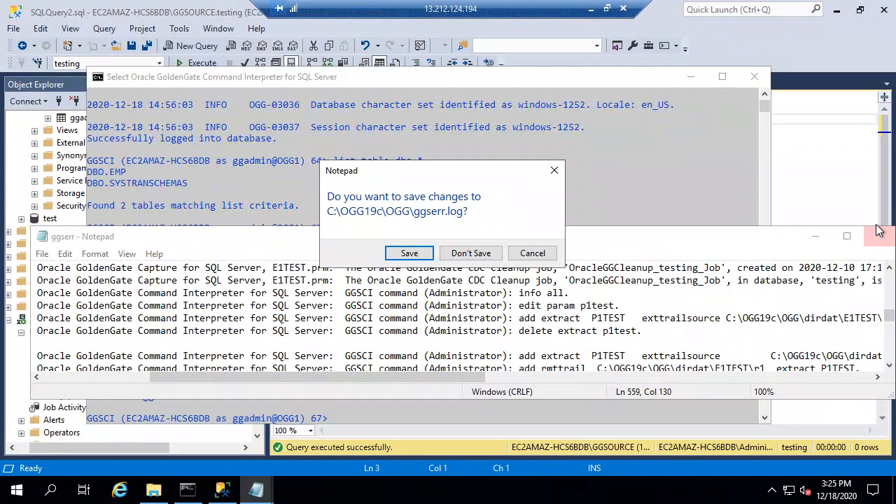
pyautogui.click(556, 250)
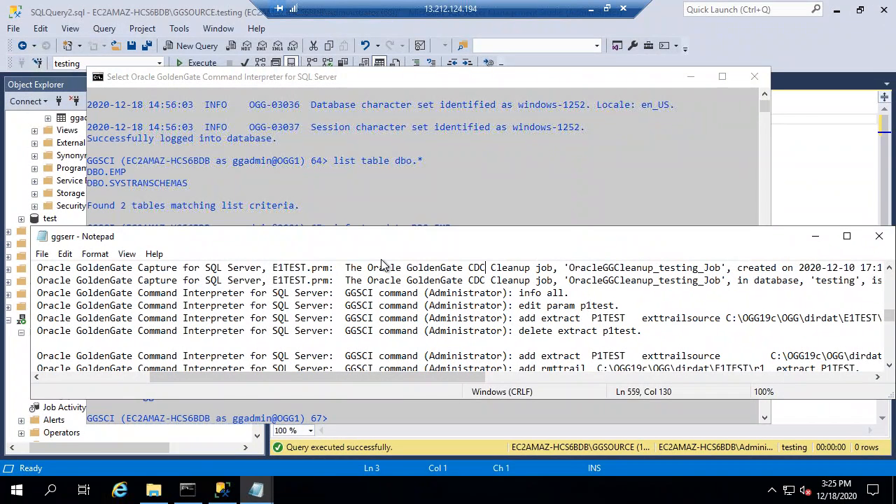
pyautogui.moveTo(365, 233); pyautogui.dragTo(224, 227)
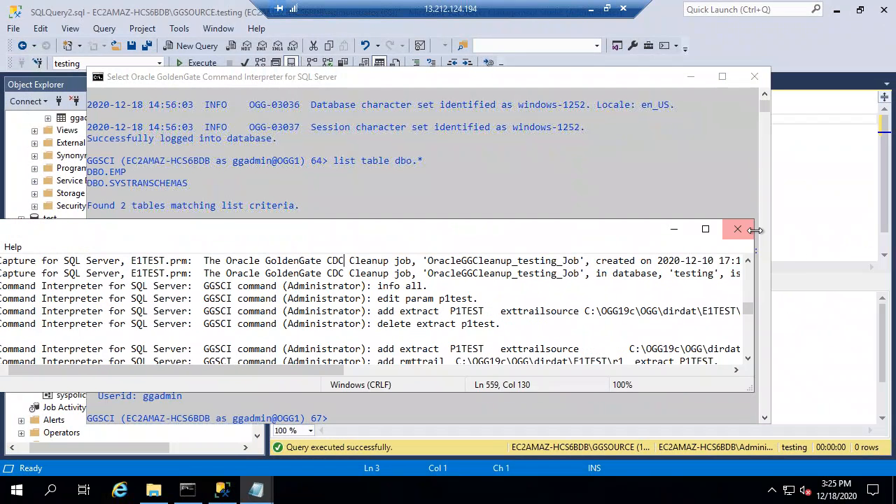
pyautogui.click(736, 230)
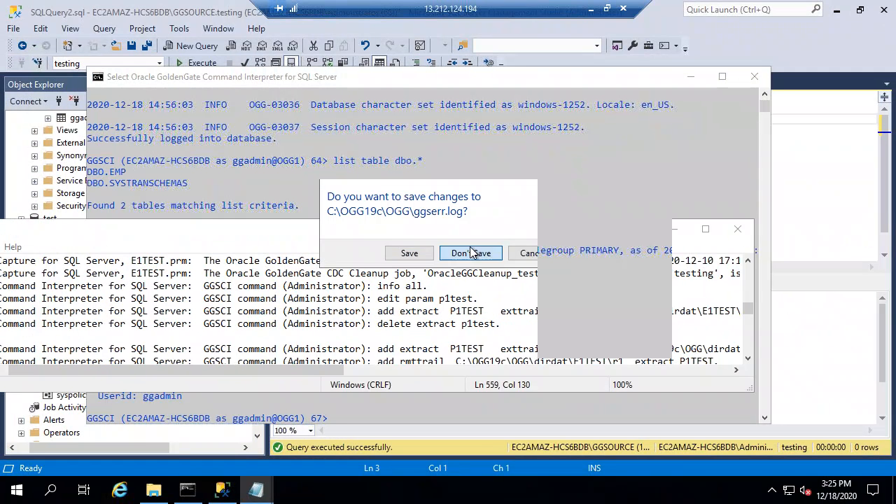
pyautogui.click(470, 251)
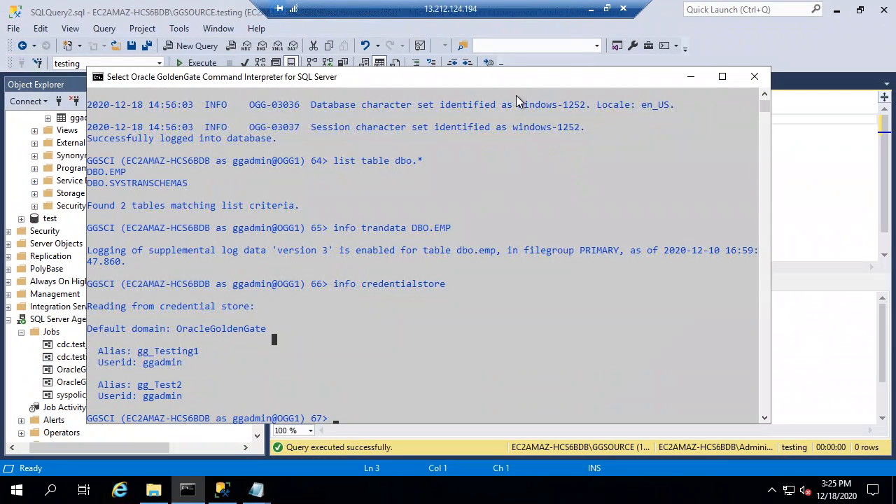
# Switch to the local Questions note in Notepad and add the heading "### supplemental logging-->" below "Application job finished".
pyautogui.click(590, 8)
pyautogui.moveTo(465, 489)
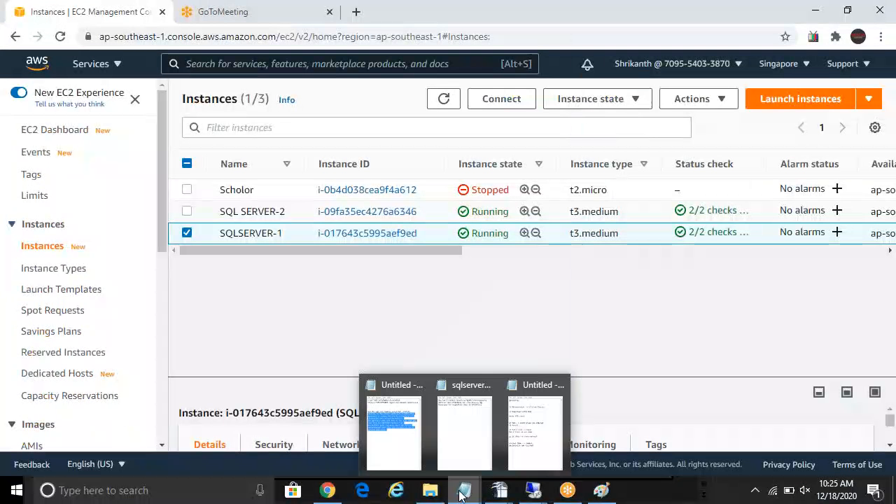
pyautogui.click(546, 429)
pyautogui.click(721, 333)
pyautogui.press('Return')
pyautogui.press('Return')
pyautogui.press('Return')
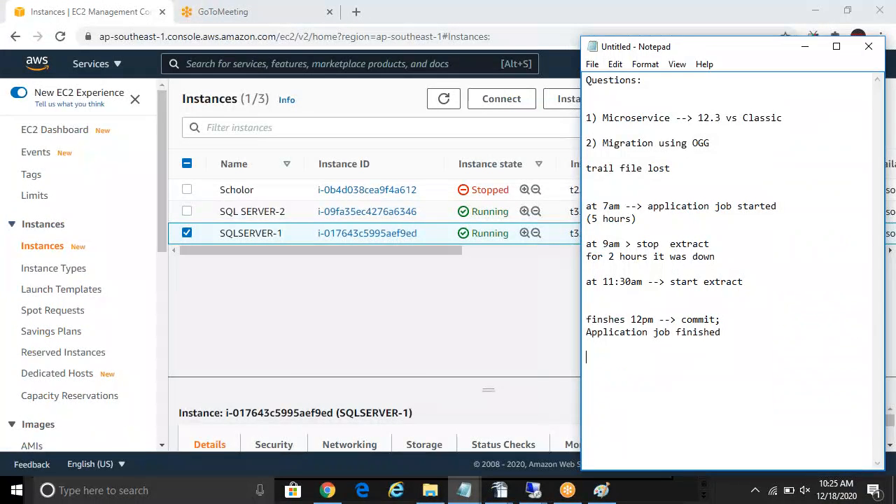
pyautogui.write('supplemental ')
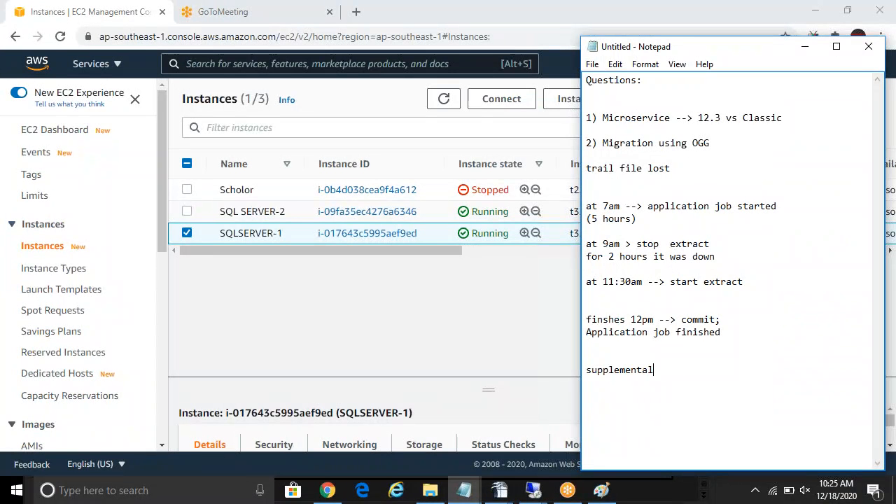
pyautogui.write('logging-->')
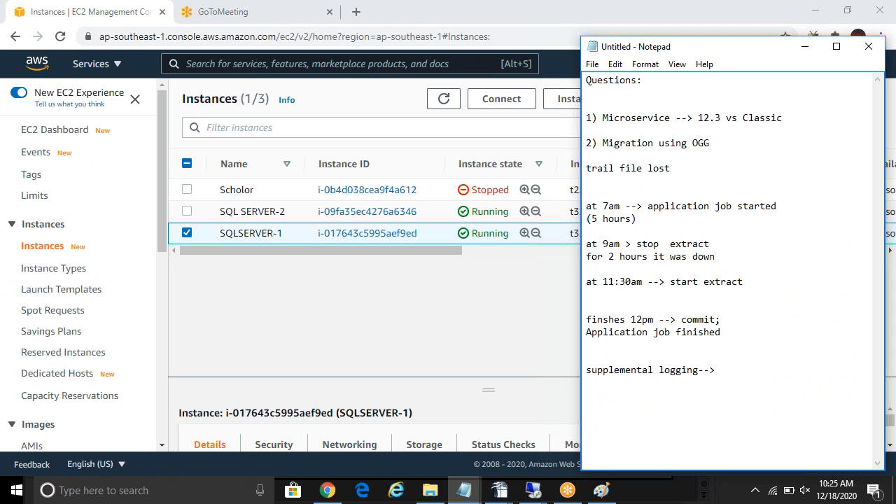
pyautogui.write('###')
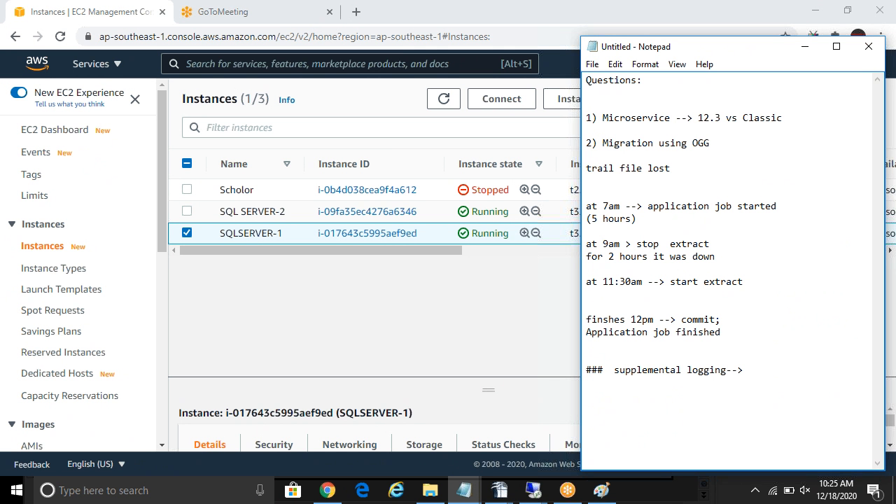
# Add the lines "update/delete transaction would always fail" and "only insert will work" under the supplemental logging heading.
pyautogui.write('update/delete tran')
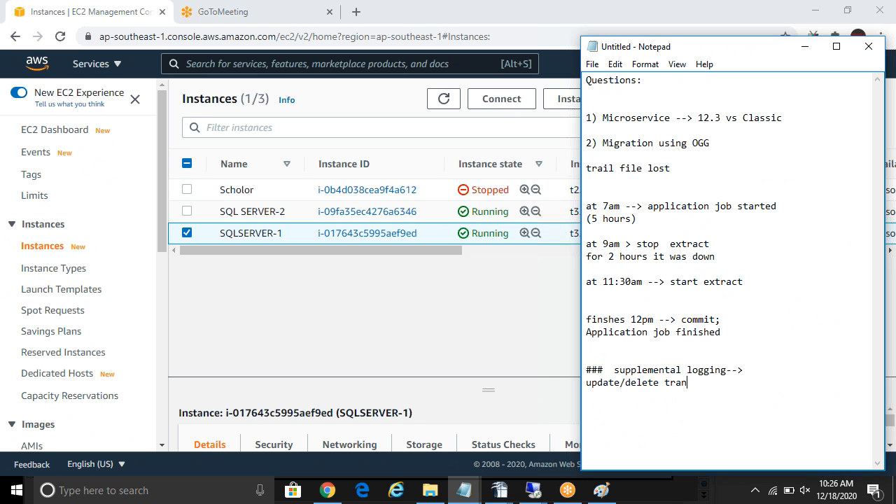
pyautogui.write('saction would a')
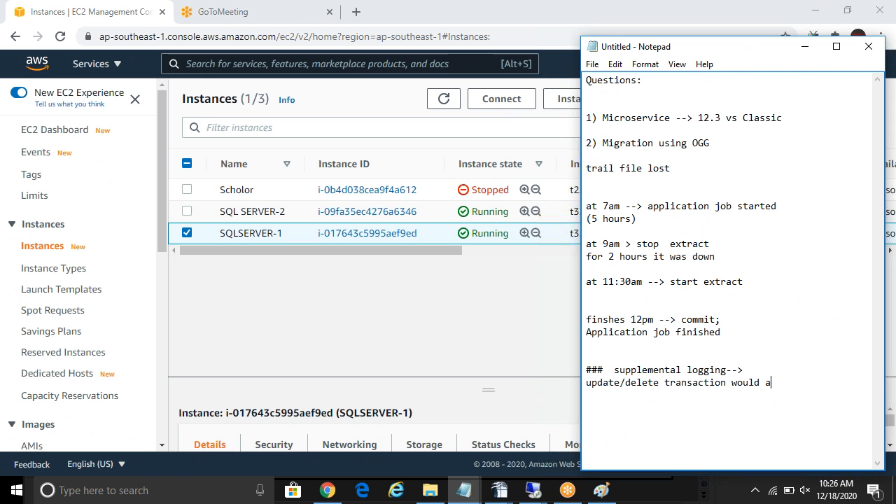
pyautogui.write('lways fail')
pyautogui.press('Return')
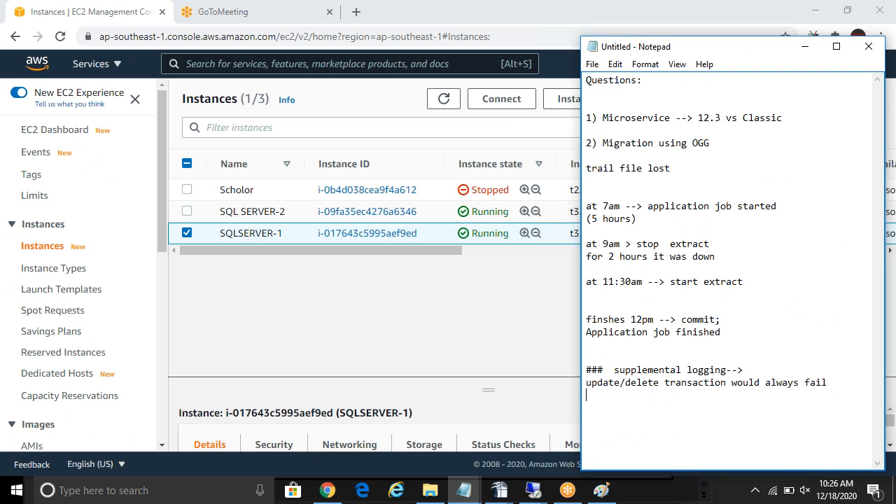
pyautogui.write('only insert will work')
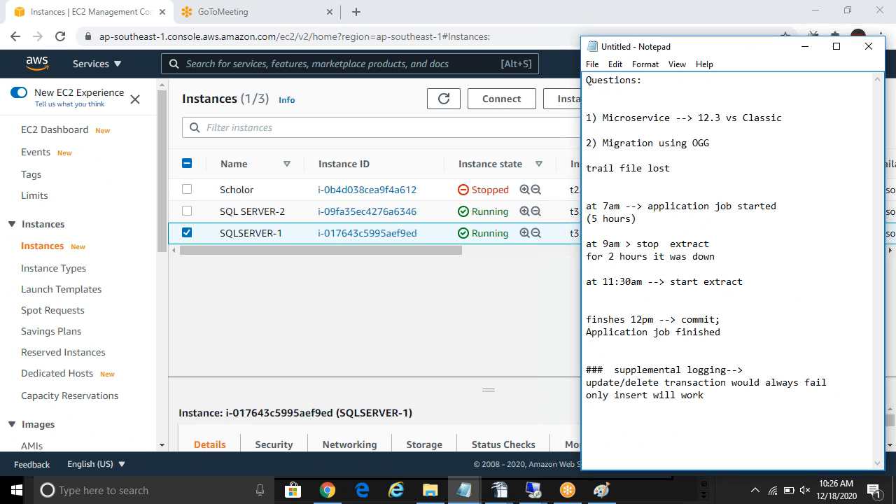
# Highlight the "trail file lost" and supplemental logging notes, and switch to the replication diagram in Paint.
pyautogui.moveTo(670, 168); pyautogui.dragTo(586, 168)
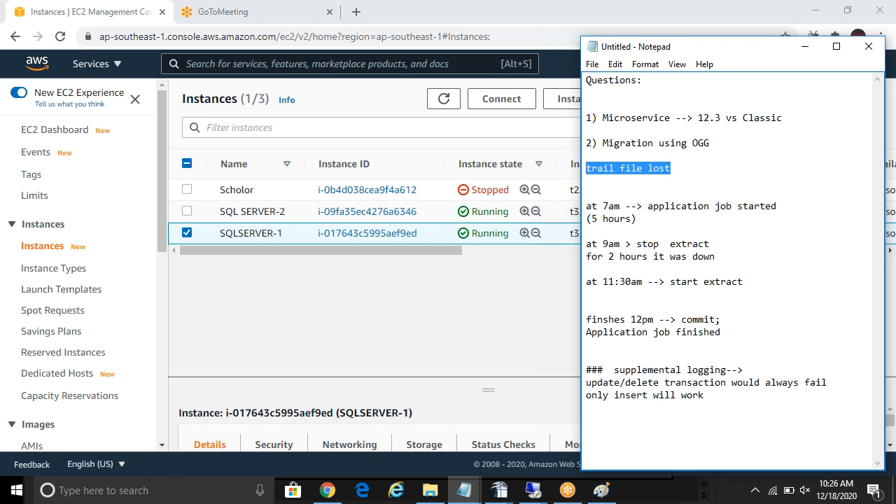
pyautogui.moveTo(705, 395); pyautogui.dragTo(603, 369)
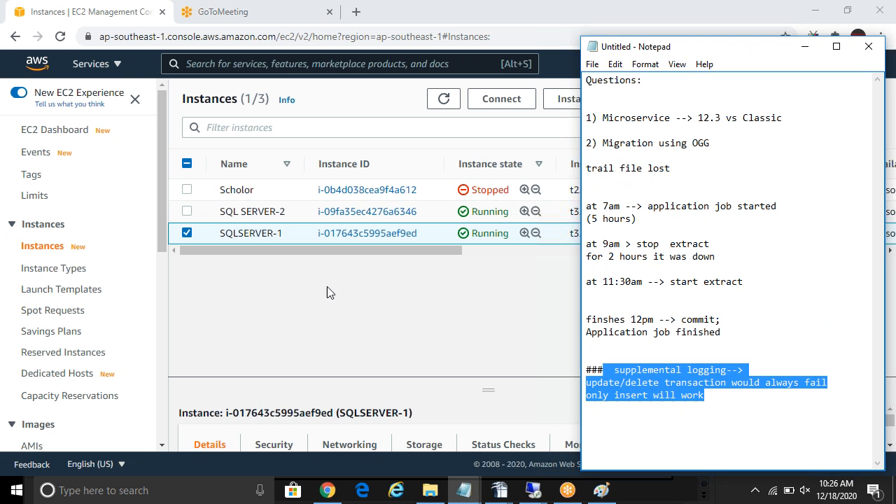
pyautogui.click(534, 493)
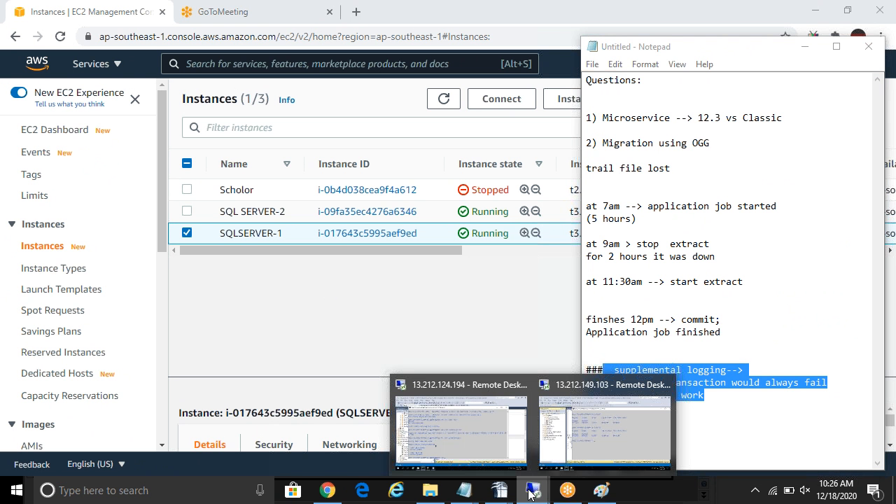
pyautogui.click(614, 492)
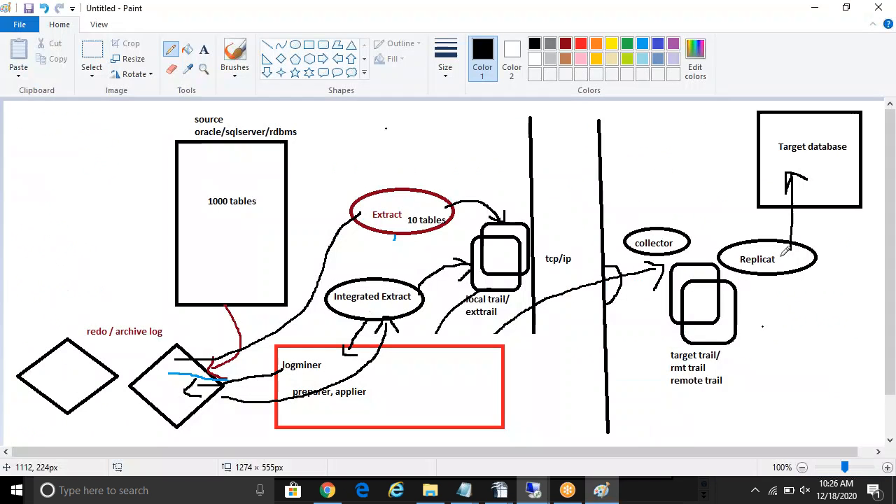
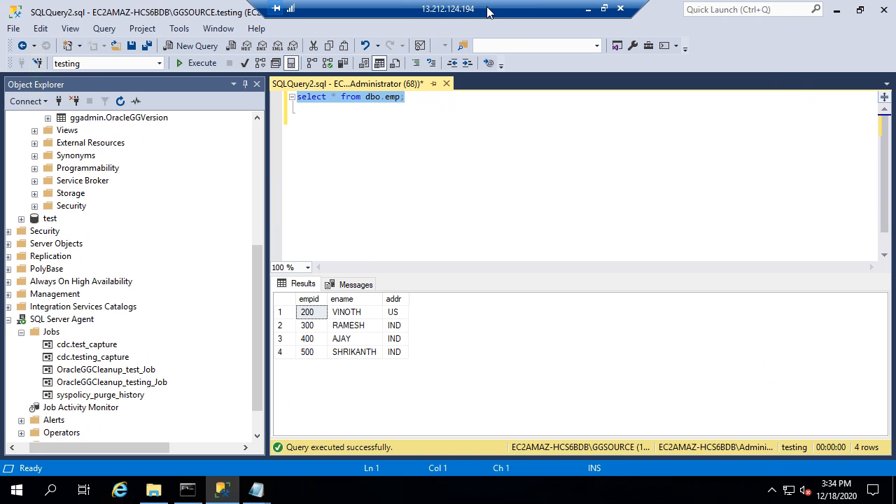
# Run info all in the 13.212.149.103 session's GGSCI console and bring the dbo.emp query in SSMS forward.
pyautogui.click(604, 9)
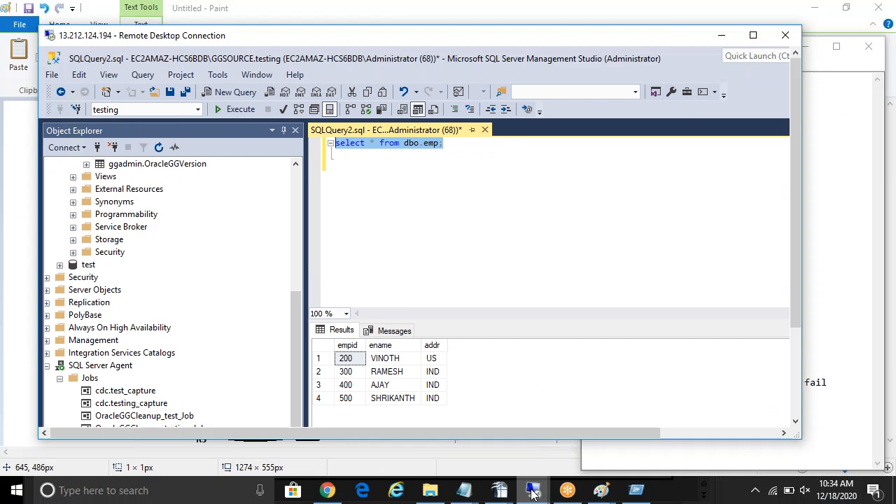
pyautogui.moveTo(534, 491)
pyautogui.click(592, 430)
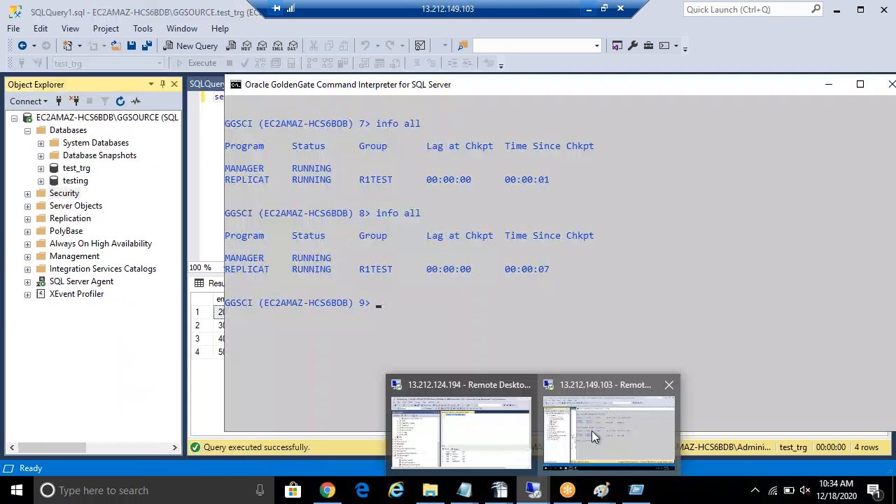
pyautogui.write('info all')
pyautogui.press('Return')
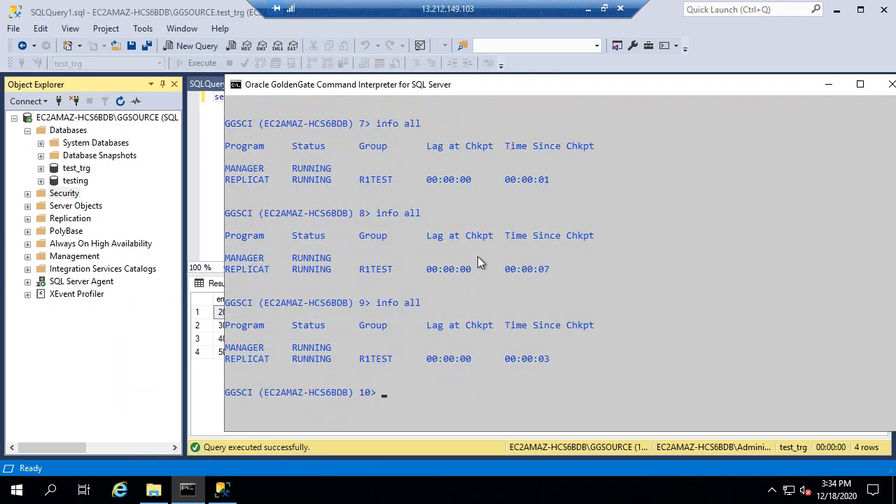
pyautogui.click(201, 194)
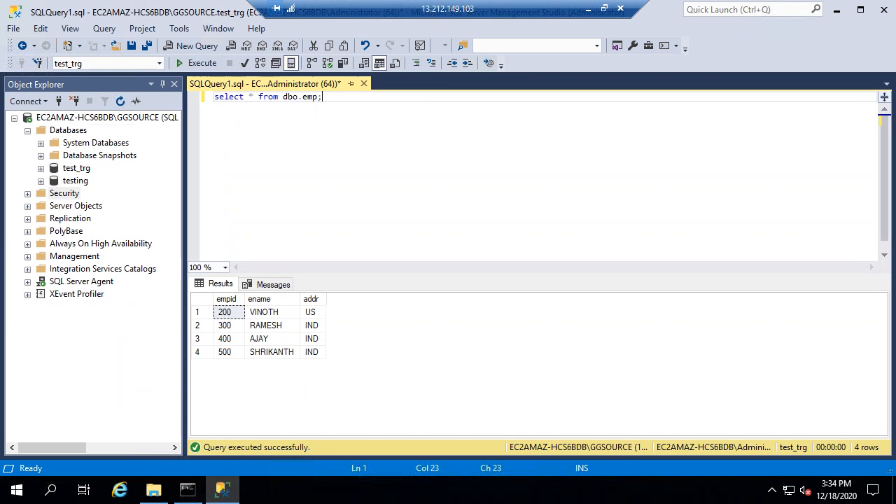
# Rerun the select query on dbo.emp in the target test_trg database and glance at the GGSCI console.
pyautogui.hotkey('shift', 'Home')
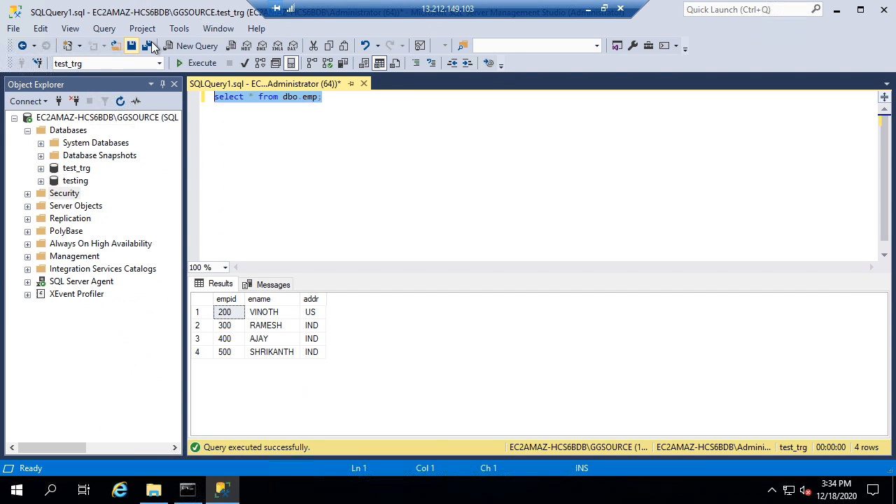
pyautogui.click(190, 61)
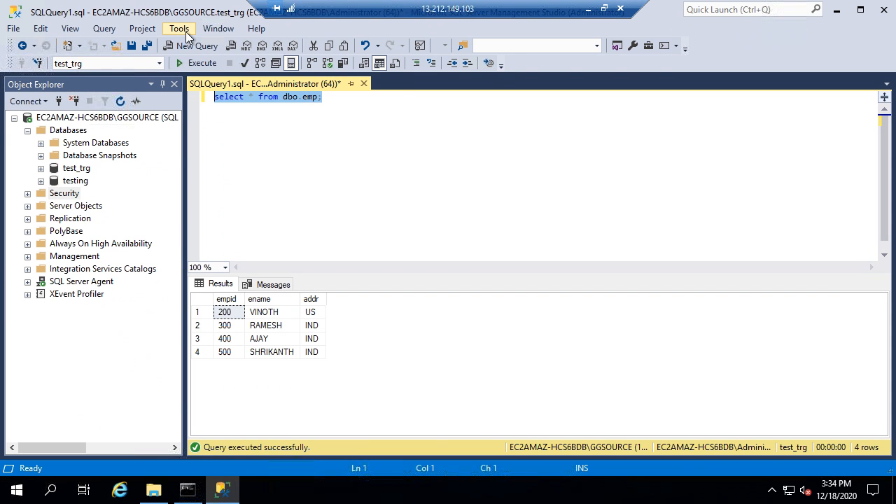
pyautogui.click(186, 33)
pyautogui.moveTo(131, 33)
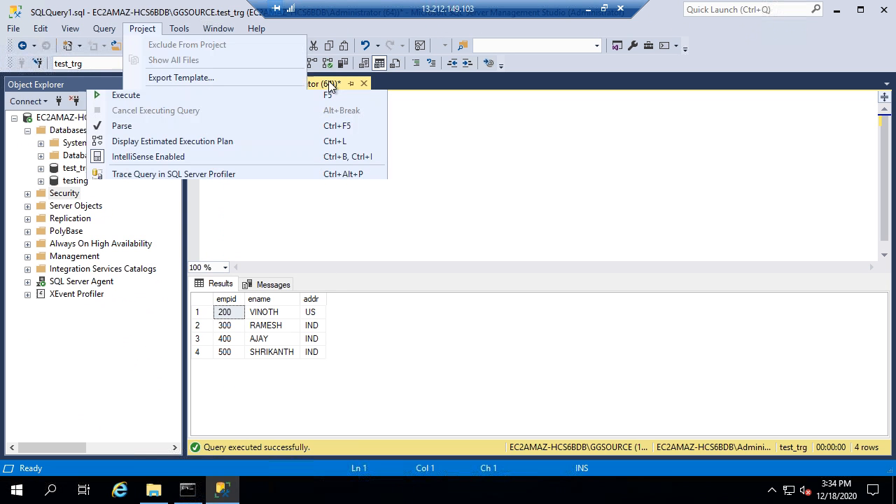
pyautogui.click(401, 127)
pyautogui.click(187, 490)
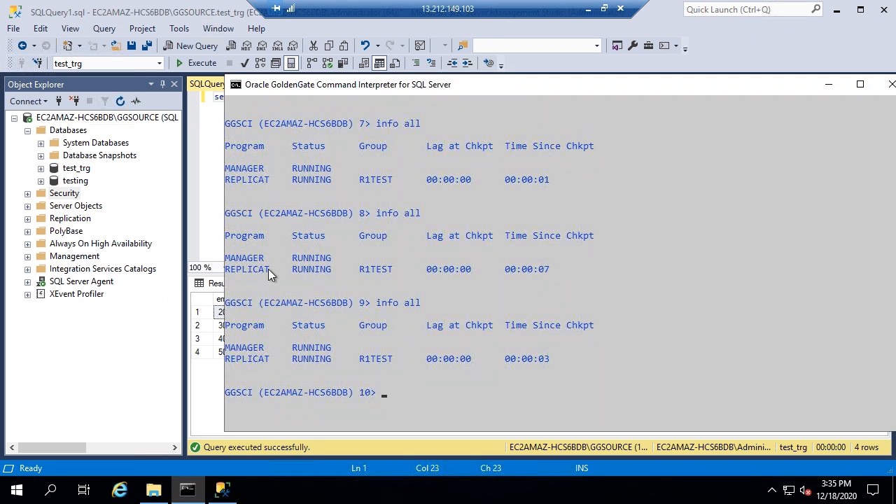
pyautogui.click(197, 212)
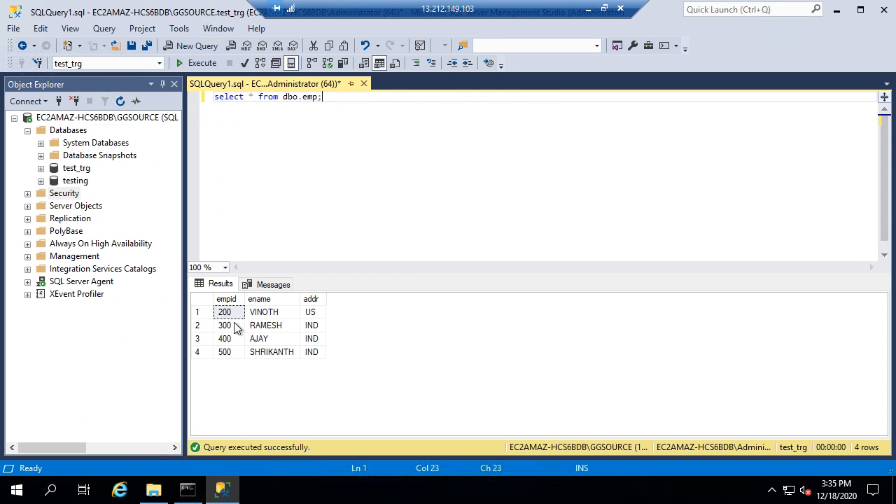
# In the 13.212.124.194 session's query, add and execute insert into dbo.emp values (600,'TEST1','IND');.
pyautogui.doubleClick(533, 4)
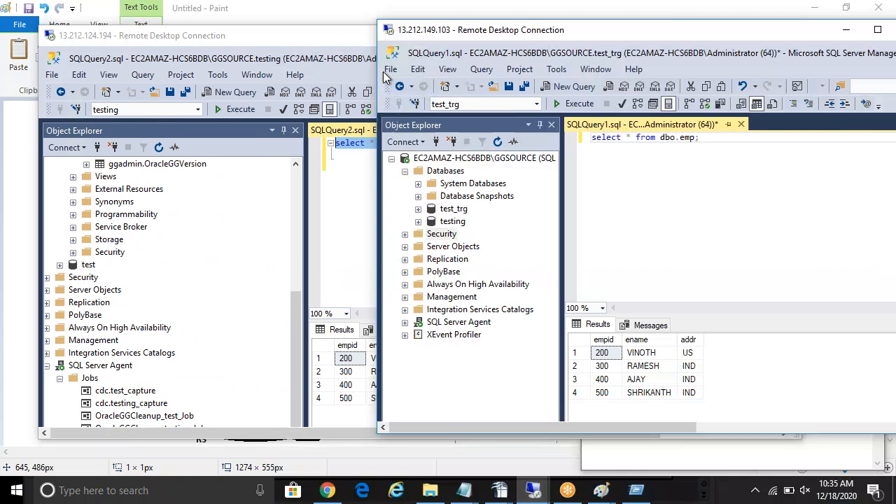
pyautogui.doubleClick(316, 36)
pyautogui.press('Return')
pyautogui.press('Return')
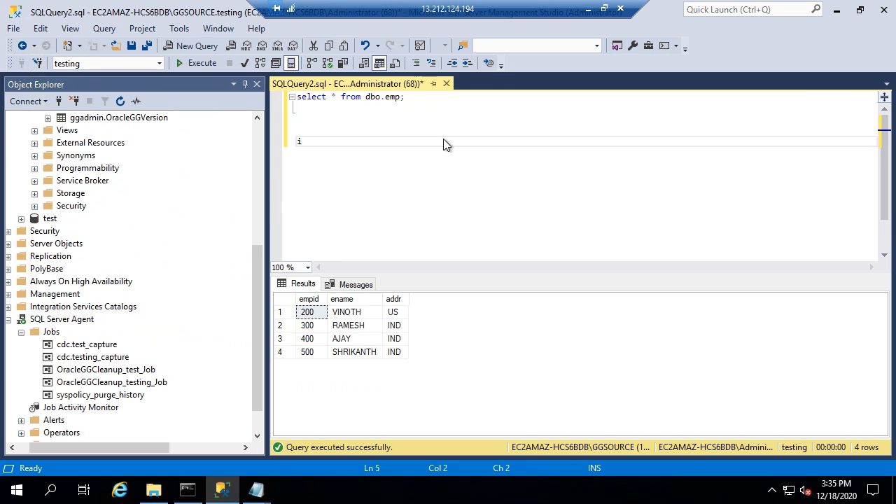
pyautogui.write('insert into dbo.emp value')
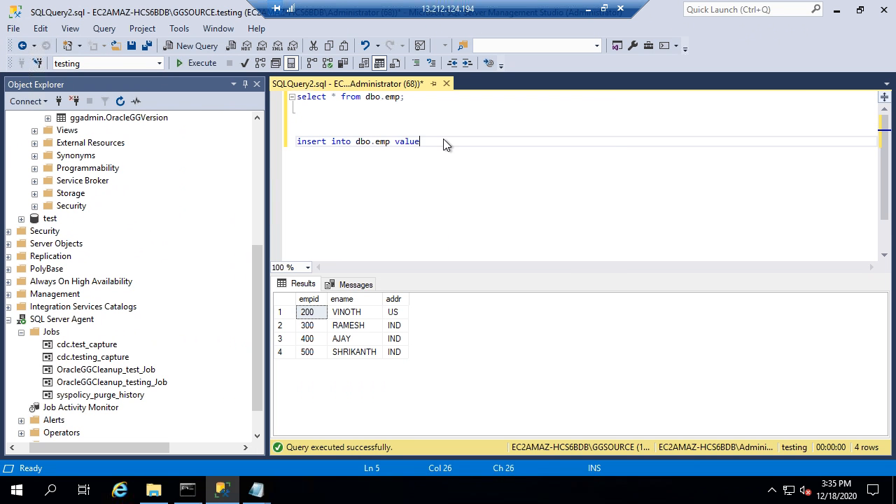
pyautogui.write("s (600,'TEST1','IND');")
pyautogui.hotkey('shift', 'Home')
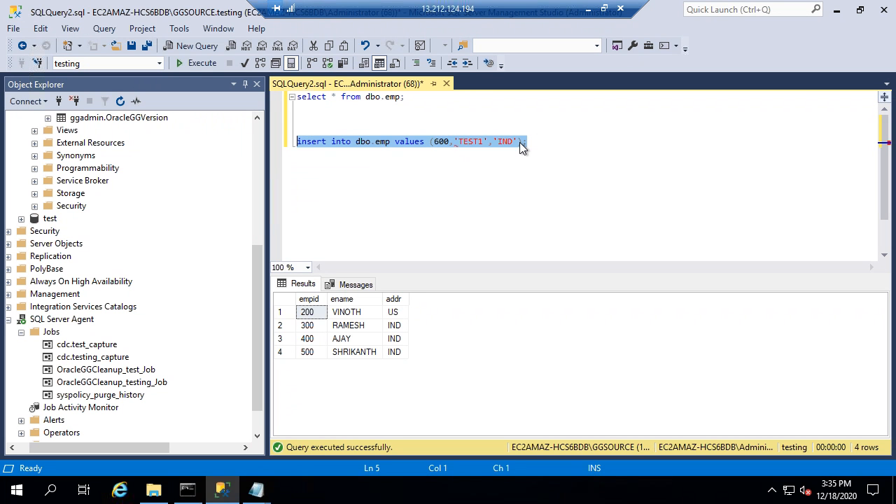
pyautogui.click(187, 62)
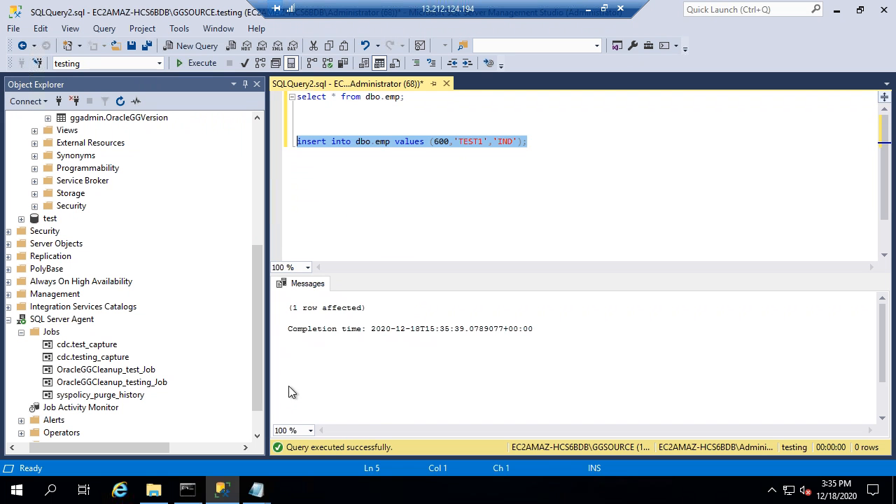
# Query dbo.emp on the source, rerun the query in the 13.212.149.103 session, and select the TEST1 entry.
pyautogui.moveTo(406, 97); pyautogui.dragTo(284, 96)
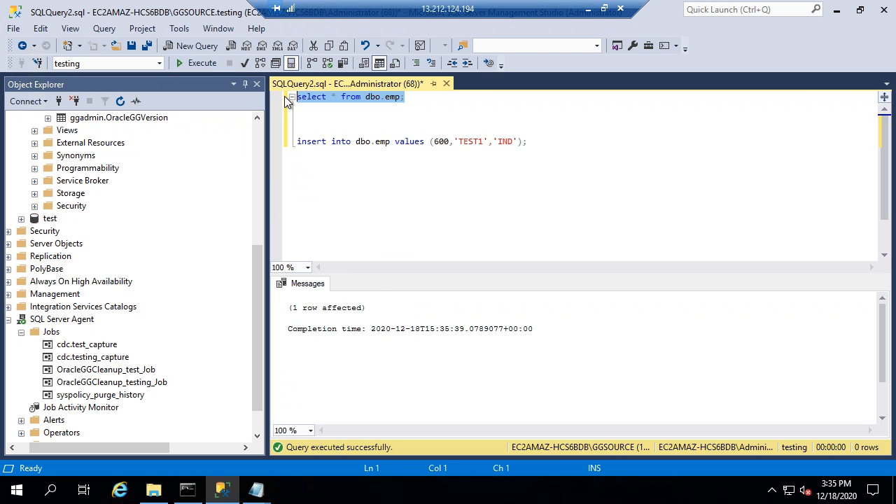
pyautogui.click(197, 63)
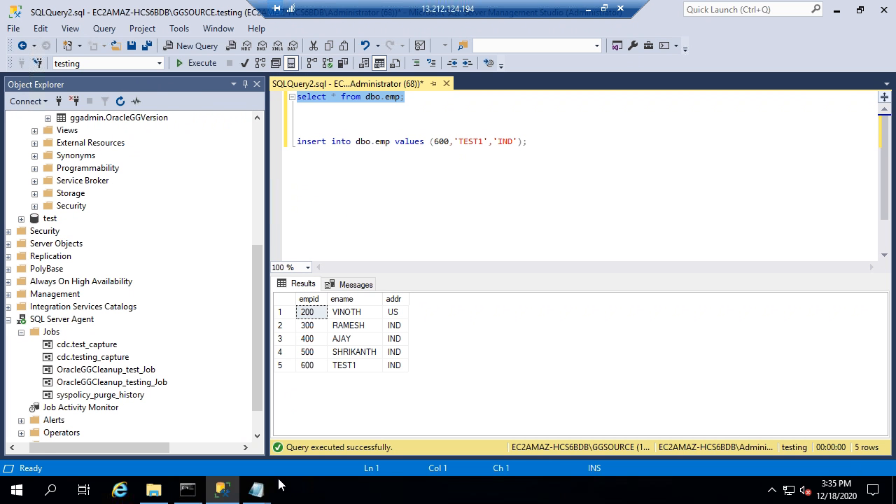
pyautogui.doubleClick(475, 10)
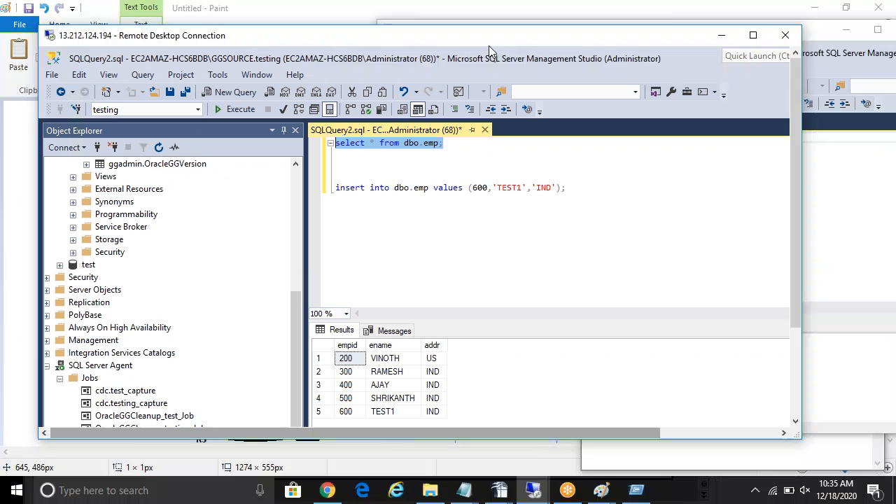
pyautogui.hotkey('alt', 'Tab')
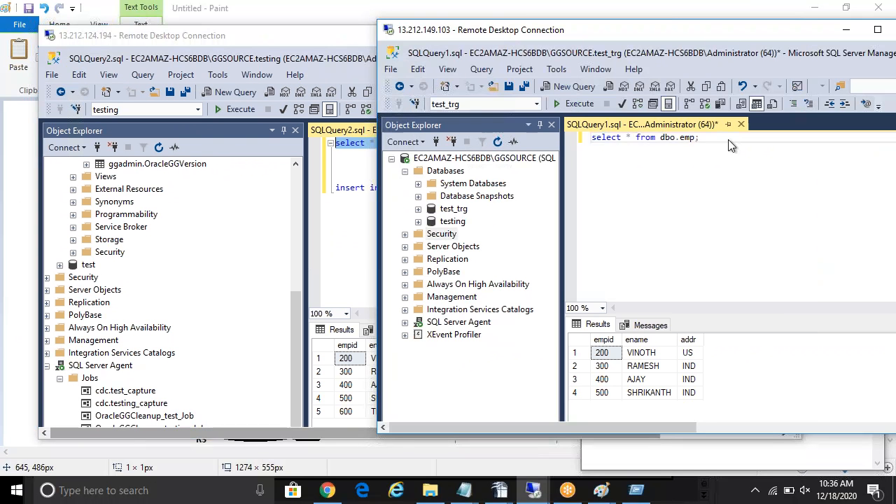
pyautogui.moveTo(731, 145); pyautogui.dragTo(571, 145)
pyautogui.click(571, 106)
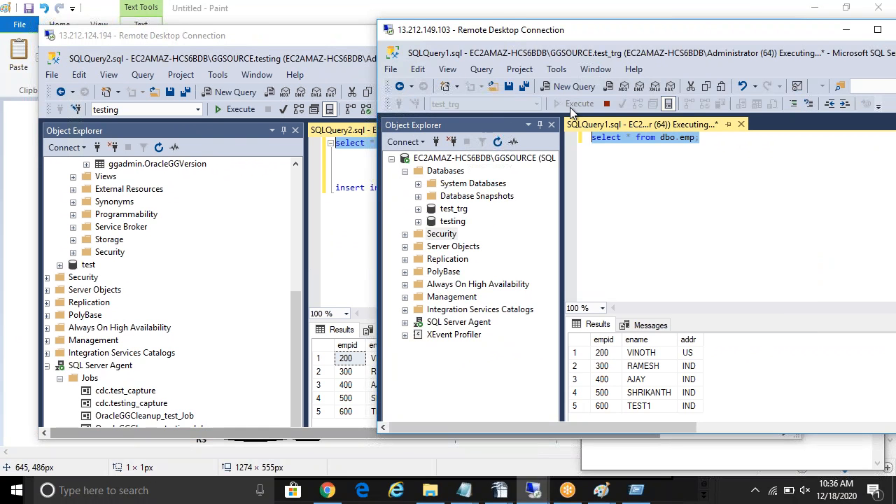
pyautogui.doubleClick(548, 33)
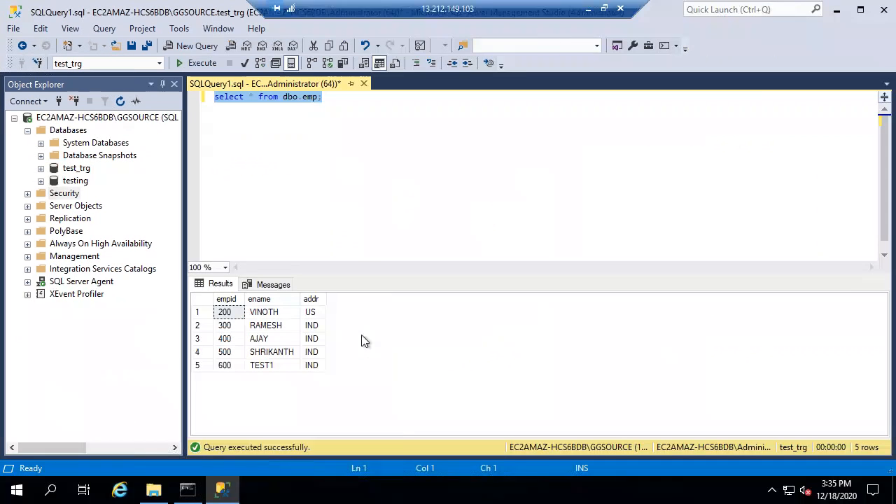
pyautogui.click(266, 370)
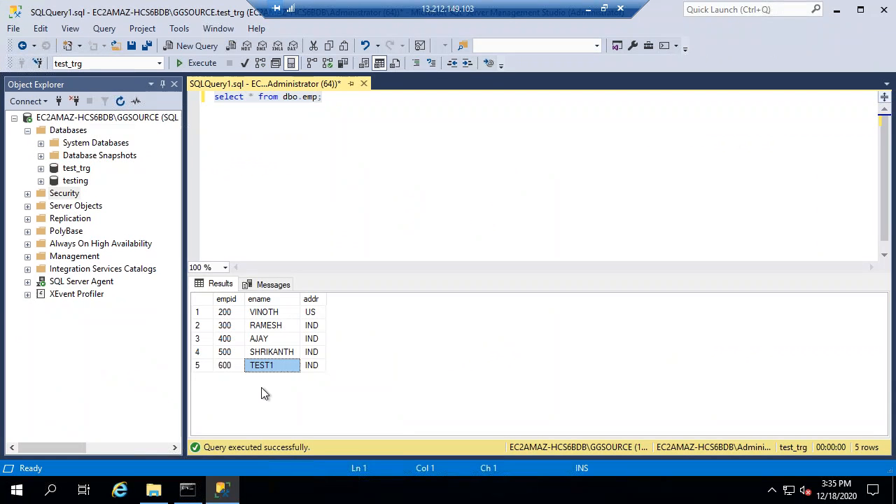
# Run stats r1test hourly in the target GGSCI console, highlight the total inserts line, and run info *.
pyautogui.click(187, 489)
pyautogui.write('s')
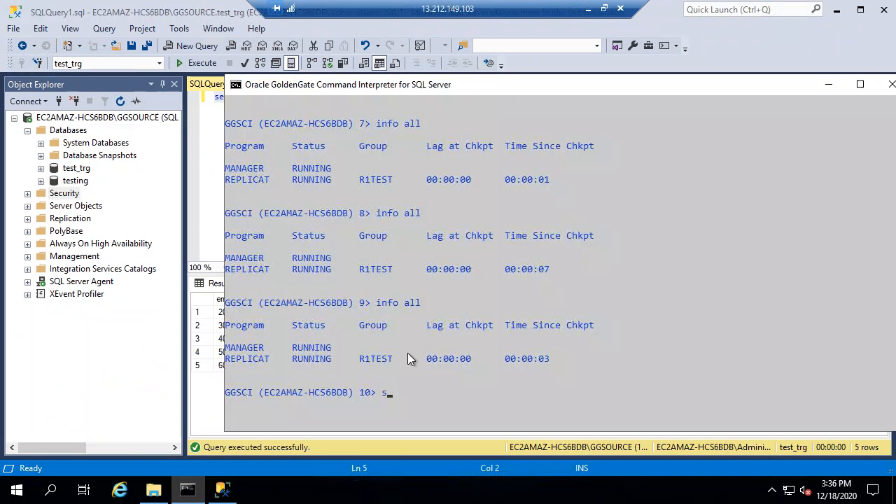
pyautogui.write('tats r1t')
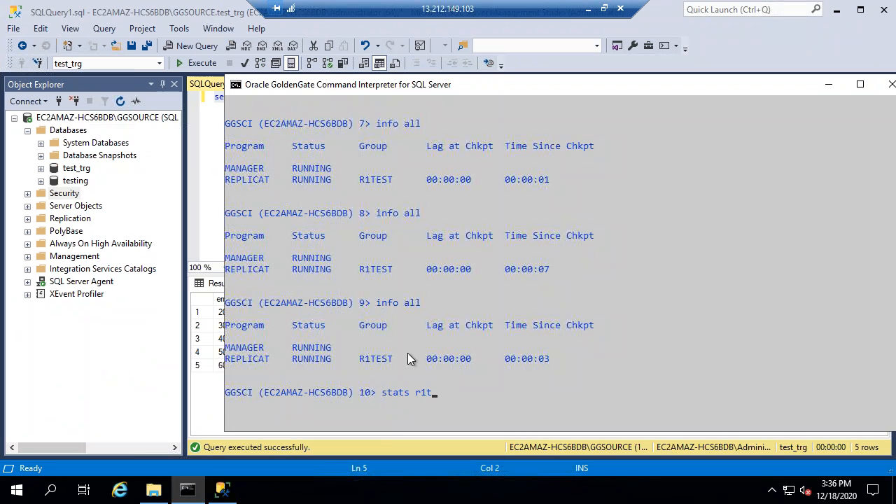
pyautogui.write('est hourly')
pyautogui.press('Return')
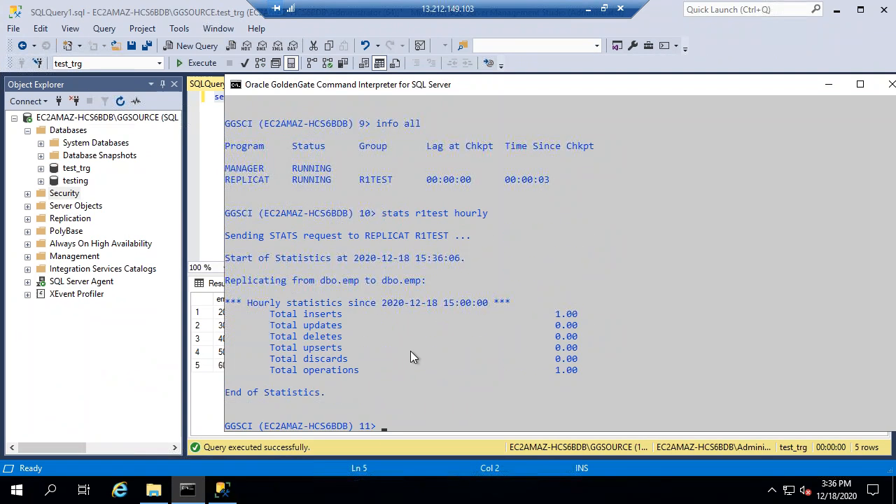
pyautogui.moveTo(318, 312); pyautogui.dragTo(619, 315)
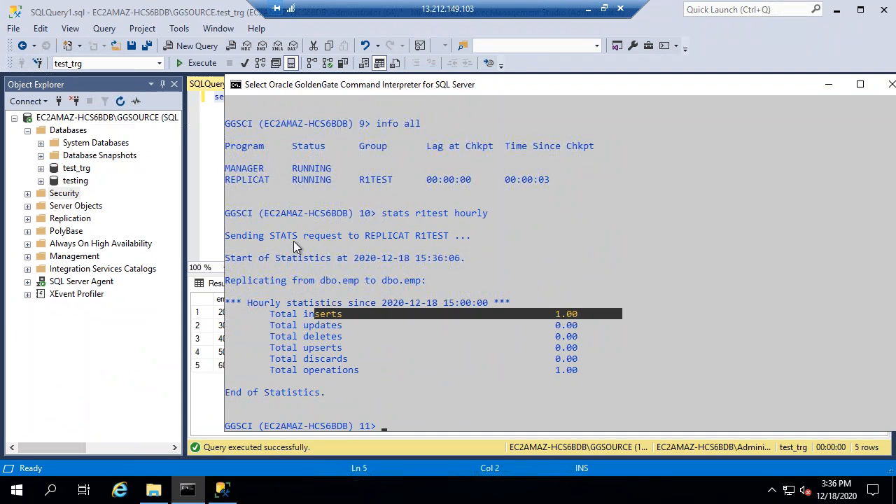
pyautogui.write('info *')
pyautogui.press('Return')
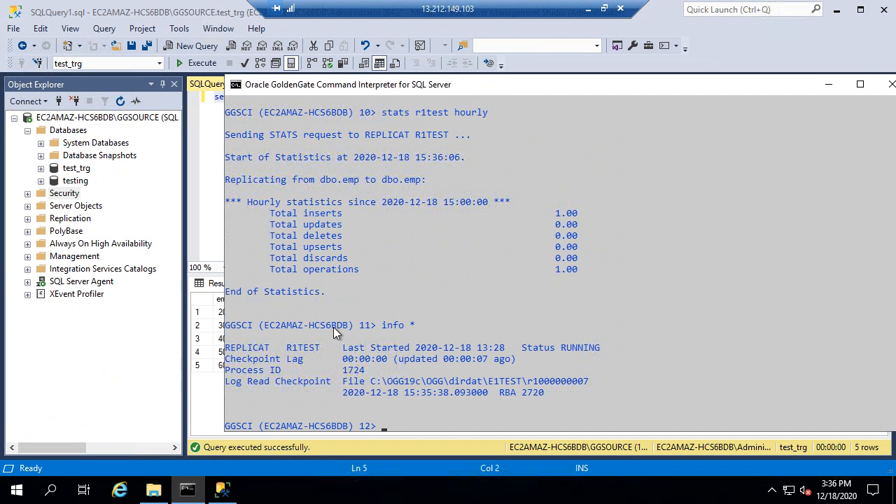
# Try to stop the replicat in the target GGSCI console using a pasted group name.
pyautogui.doubleClick(309, 345)
pyautogui.hotkey('ctrl', 'c')
pyautogui.rightClick(310, 343)
pyautogui.write('stop')
pyautogui.rightClick(310, 343)
pyautogui.press('Return')
# Stop the R1TEST replicat and check its status with info R1TEST.
pyautogui.write('st')
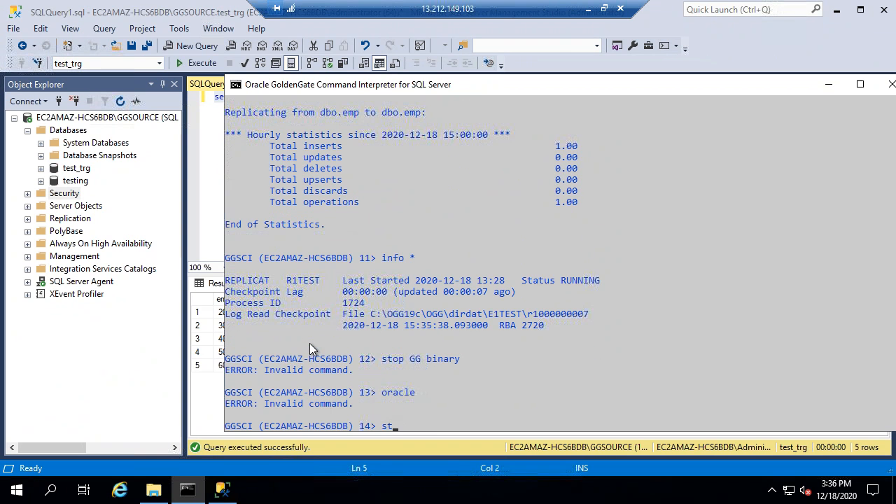
pyautogui.write('op')
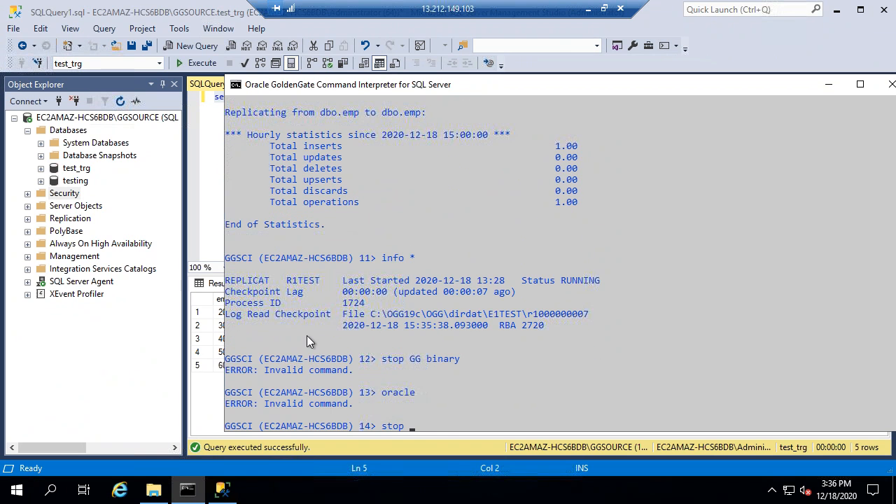
pyautogui.rightClick(302, 282)
pyautogui.press('Return')
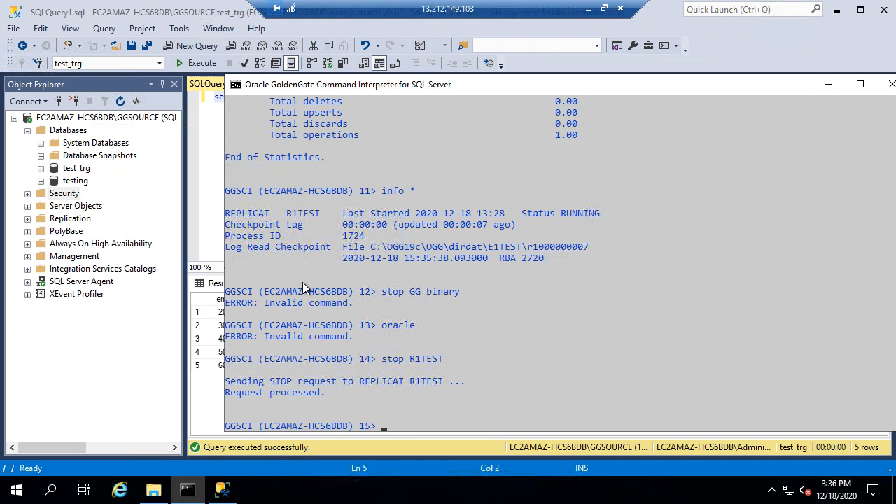
pyautogui.write('info')
pyautogui.rightClick(303, 282)
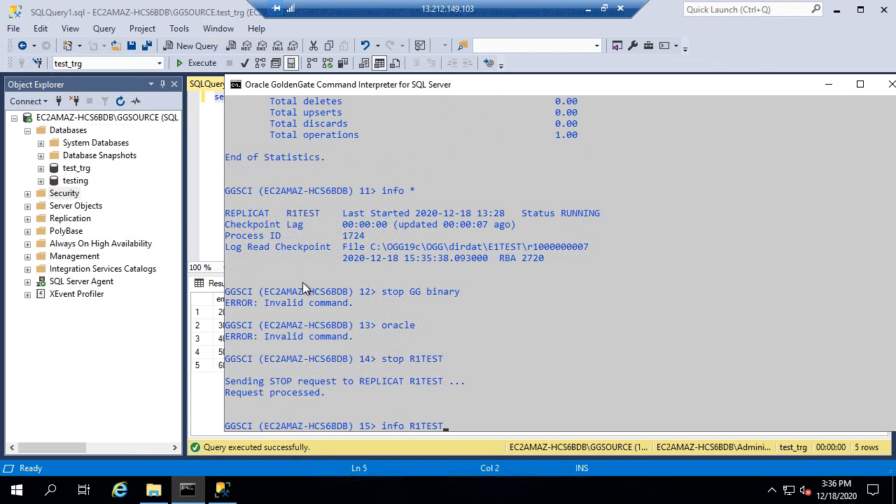
pyautogui.press('Return')
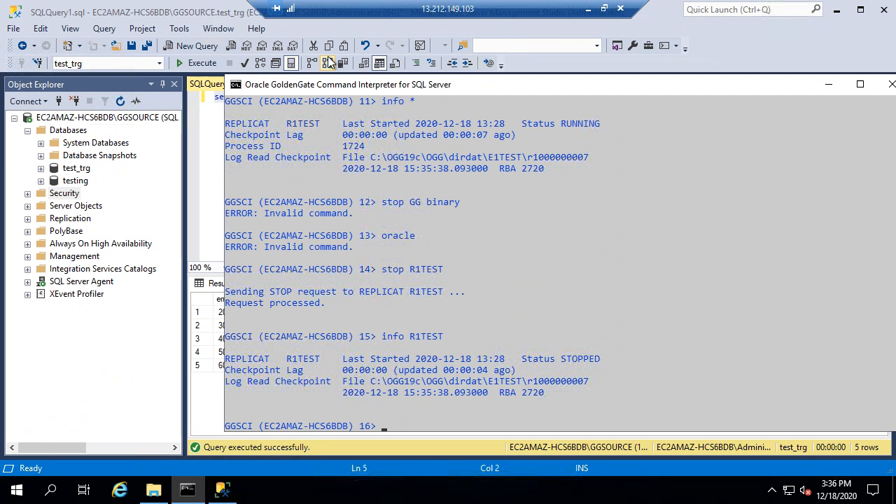
# Switch to the 13.212.124.194 session and run info all in its GGSCI console.
pyautogui.click(604, 8)
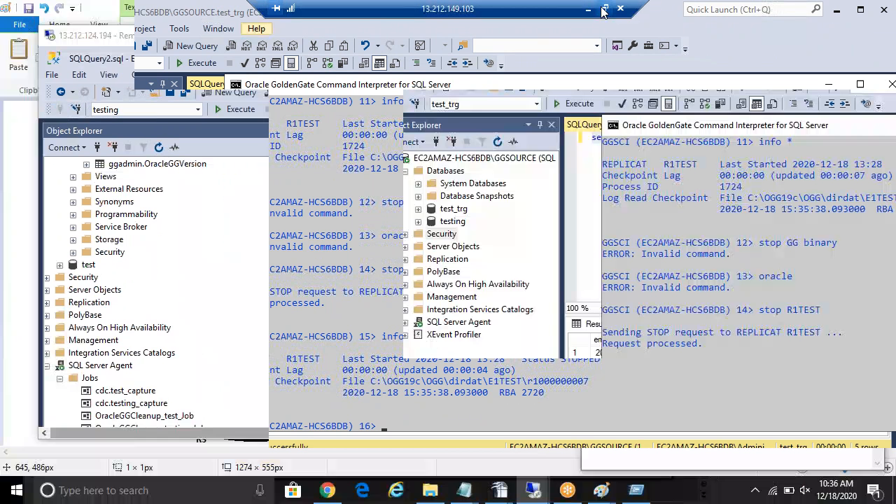
pyautogui.doubleClick(276, 42)
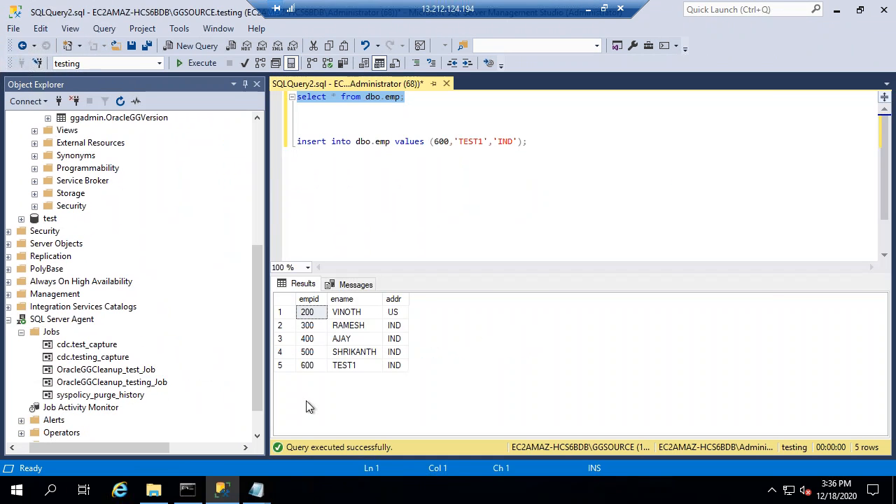
pyautogui.click(187, 491)
pyautogui.write('inf')
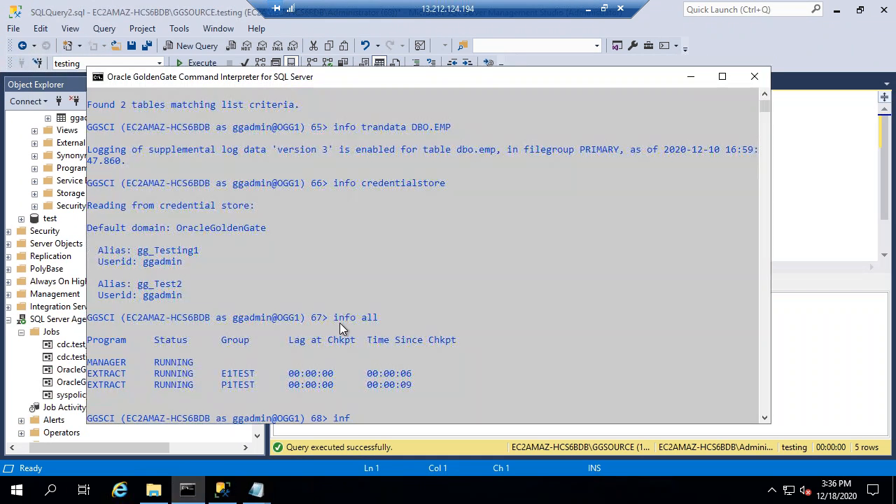
pyautogui.write('o all')
pyautogui.press('Return')
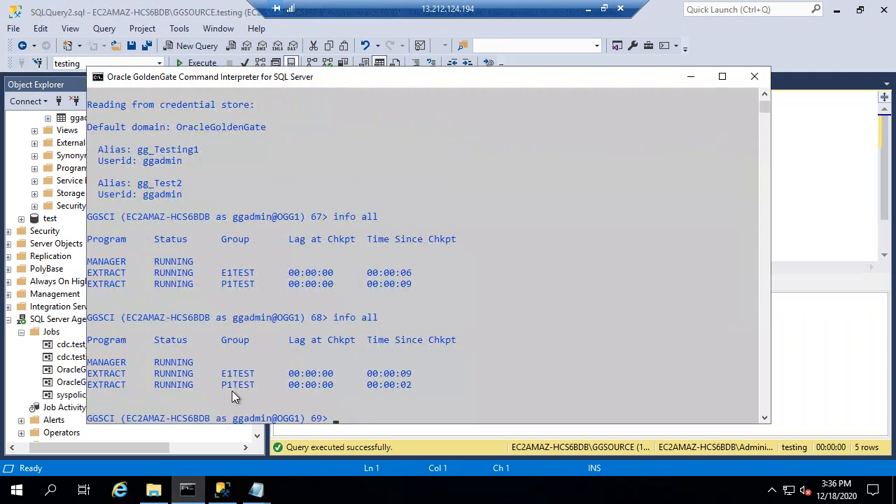
# Try to stop the pump in the source GGSCI console with a pasted group name, running stop R1TEST.
pyautogui.doubleClick(229, 388)
pyautogui.rightClick(230, 387)
pyautogui.write('stop R1TEST')
pyautogui.press('BackSpace')
pyautogui.press('BackSpace')
pyautogui.press('BackSpace')
pyautogui.press('BackSpace')
pyautogui.press('BackSpace')
pyautogui.press('BackSpace')
pyautogui.doubleClick(241, 383)
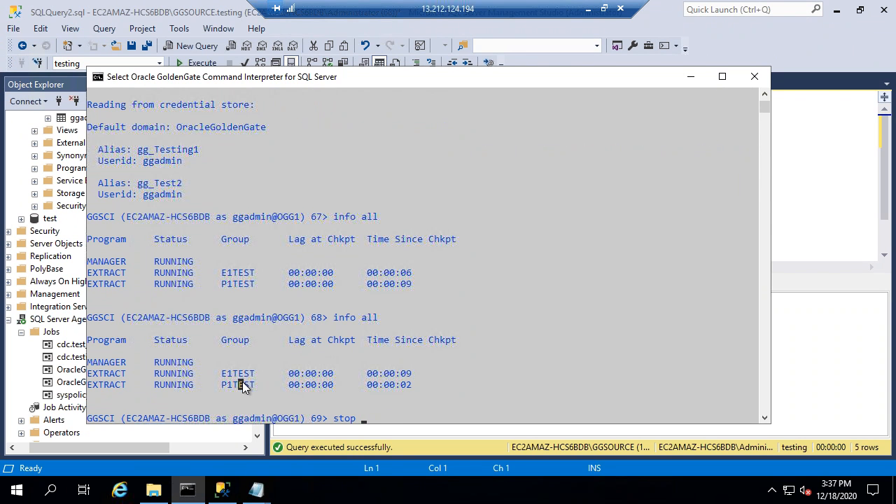
pyautogui.rightClick(242, 384)
pyautogui.rightClick(242, 383)
pyautogui.press('Return')
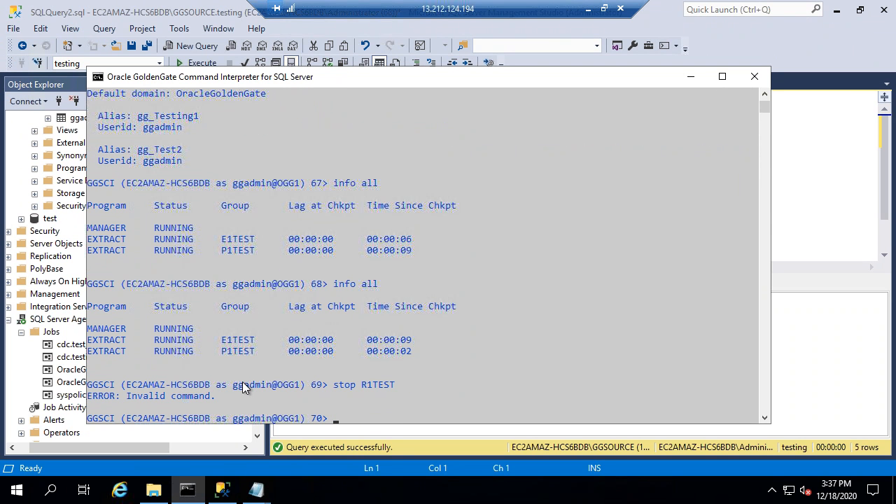
# Stop the P1TEST pump extract and check its status with info P1TEST.
pyautogui.write('stop P1TEST')
pyautogui.press('Return')
pyautogui.write('info P1TEST')
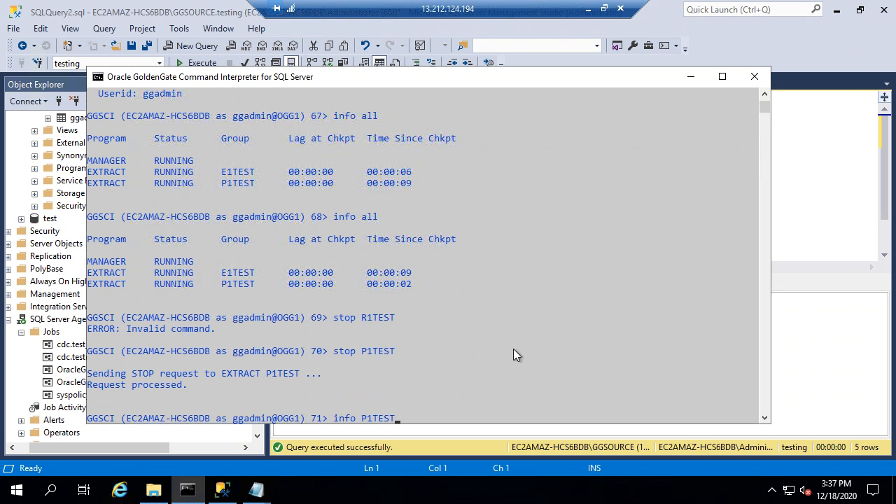
pyautogui.press('Return')
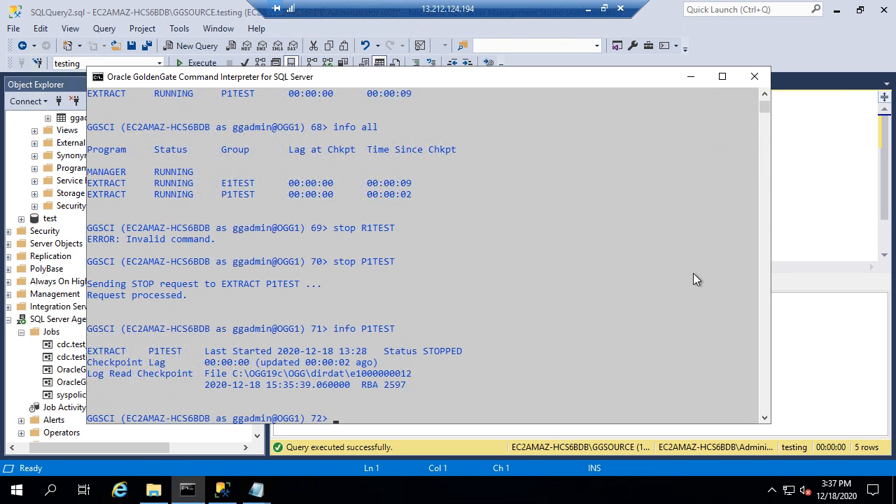
# List the local trail files in the source GGSCI console with sh dir C:\OGG19c\OGG\dirdat\e10* and highlight the newest file's sequence number.
pyautogui.write('dir')
pyautogui.press('BackSpace')
pyautogui.press('BackSpace')
pyautogui.press('BackSpace')
pyautogui.write('sh dir P1TEST')
pyautogui.press('BackSpace')
pyautogui.press('BackSpace')
pyautogui.press('BackSpace')
pyautogui.press('BackSpace')
pyautogui.press('BackSpace')
pyautogui.press('BackSpace')
pyautogui.click(273, 378)
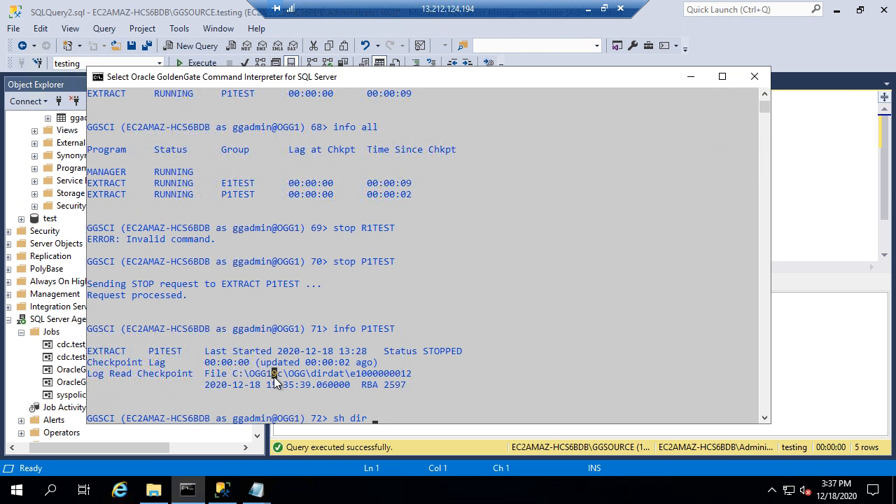
pyautogui.press('Escape')
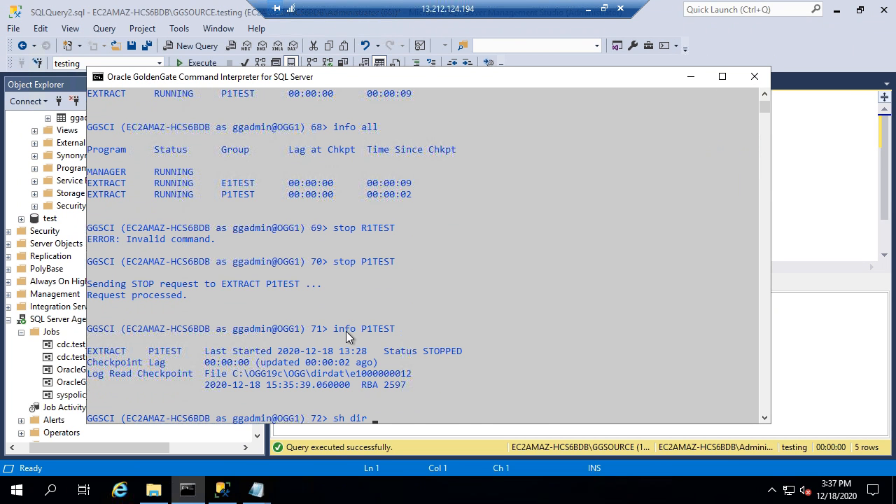
pyautogui.rightClick(498, 261)
pyautogui.press('BackSpace')
pyautogui.press('BackSpace')
pyautogui.press('BackSpace')
pyautogui.press('BackSpace')
pyautogui.press('BackSpace')
pyautogui.press('BackSpace')
pyautogui.press('BackSpace')
pyautogui.press('BackSpace')
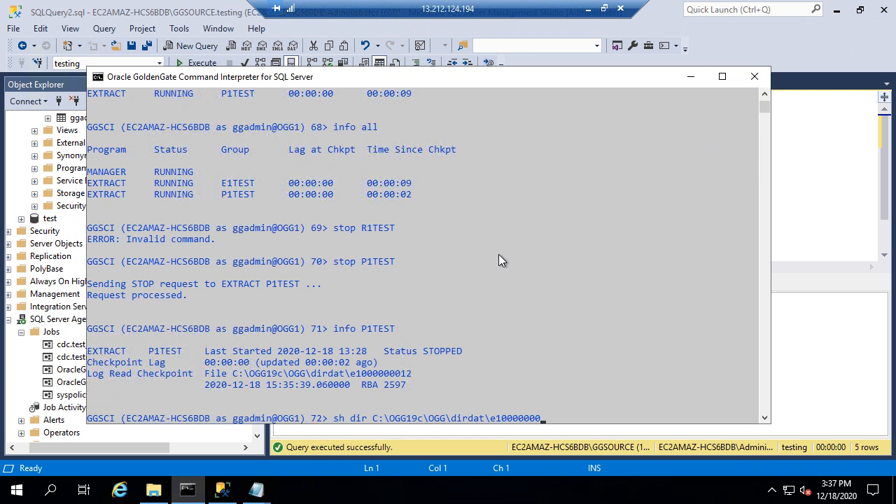
pyautogui.write('*')
pyautogui.press('Return')
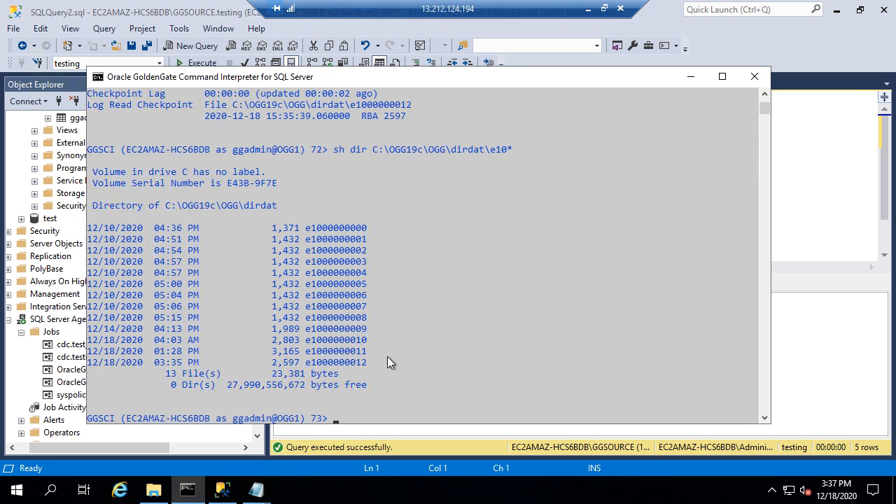
pyautogui.moveTo(368, 363); pyautogui.dragTo(347, 362)
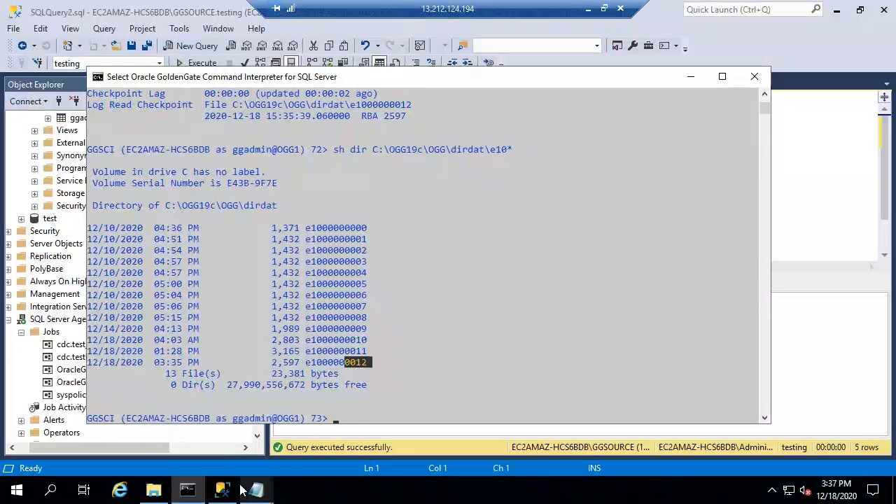
# Switch to the 13.212.149.103 session and begin a sh command in its GGSCI console.
pyautogui.doubleClick(527, 11)
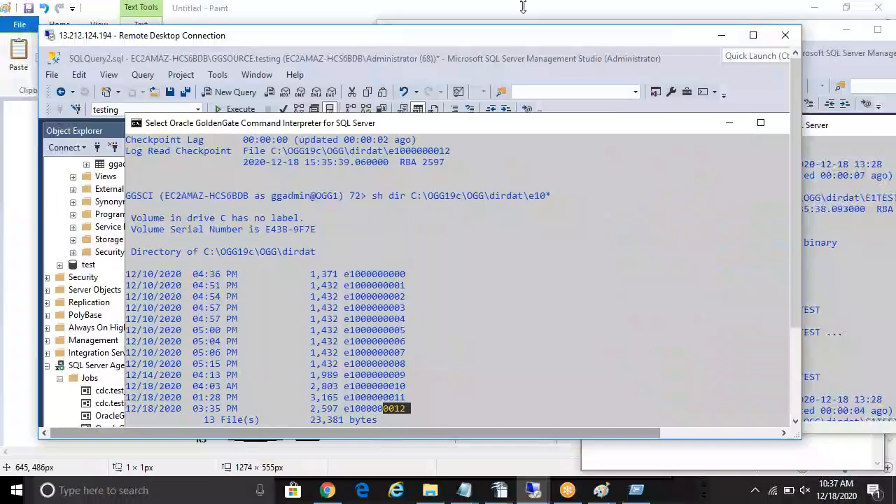
pyautogui.click(837, 187)
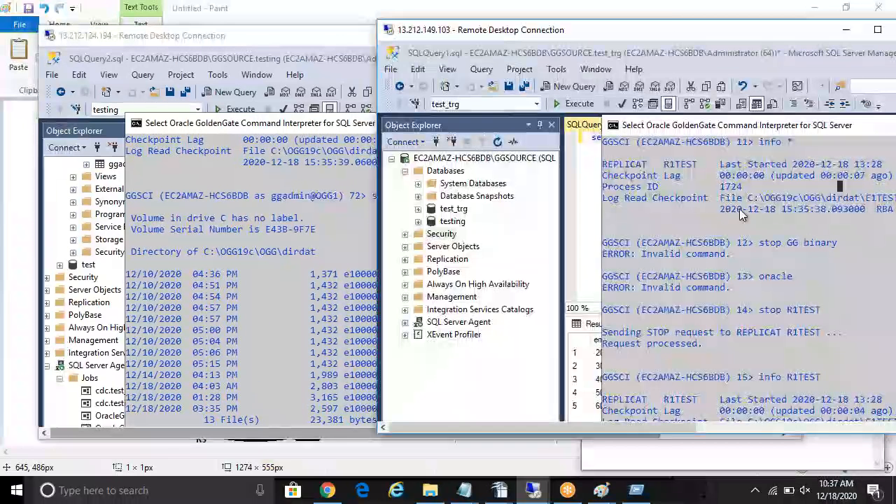
pyautogui.doubleClick(566, 27)
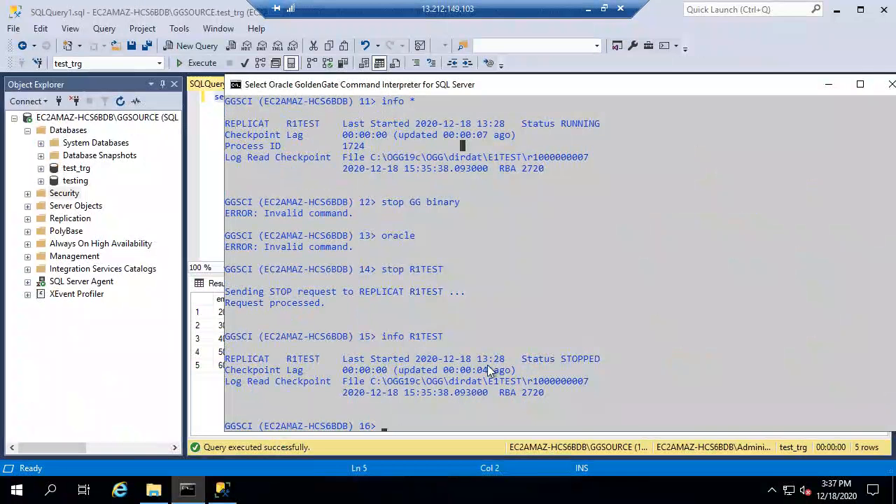
pyautogui.press('Escape')
pyautogui.write('dir')
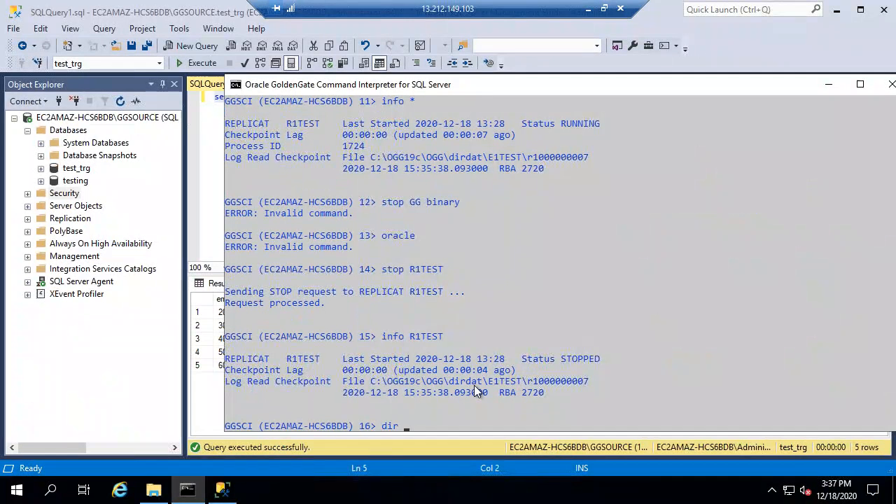
pyautogui.press('BackSpace')
pyautogui.press('BackSpace')
pyautogui.write('sh')
pyautogui.write('!')
pyautogui.press('BackSpace')
pyautogui.click(474, 385)
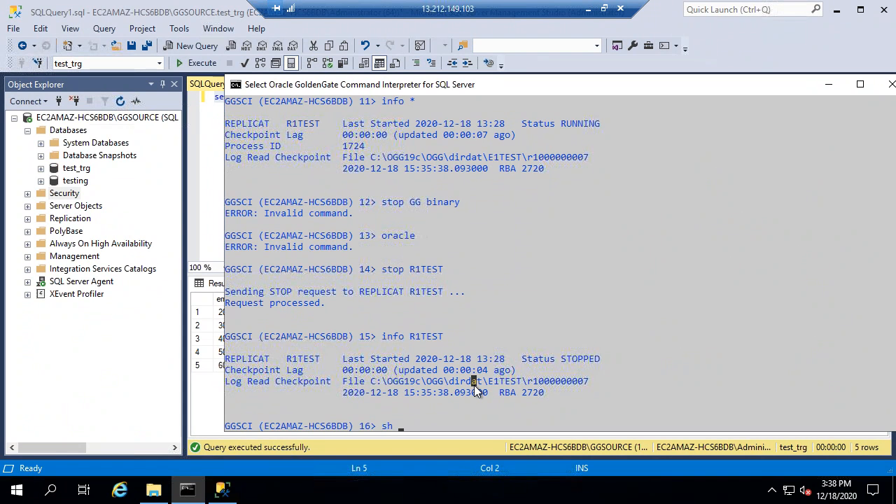
pyautogui.doubleClick(474, 385)
pyautogui.hotkey('ctrl', 'v')
pyautogui.press('BackSpace')
pyautogui.press('BackSpace')
pyautogui.press('BackSpace')
pyautogui.press('BackSpace')
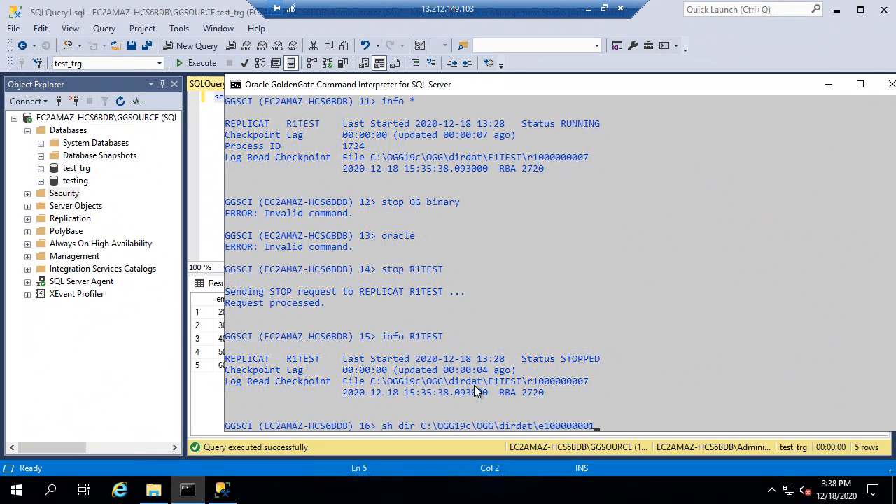
pyautogui.press('BackSpace')
pyautogui.press('BackSpace')
pyautogui.press('BackSpace')
pyautogui.press('BackSpace')
pyautogui.press('BackSpace')
pyautogui.press('BackSpace')
pyautogui.press('BackSpace')
pyautogui.press('BackSpace')
pyautogui.press('BackSpace')
pyautogui.press('BackSpace')
pyautogui.press('BackSpace')
pyautogui.press('BackSpace')
pyautogui.press('BackSpace')
pyautogui.press('BackSpace')
pyautogui.press('BackSpace')
pyautogui.press('BackSpace')
pyautogui.press('BackSpace')
pyautogui.press('BackSpace')
pyautogui.press('BackSpace')
pyautogui.press('BackSpace')
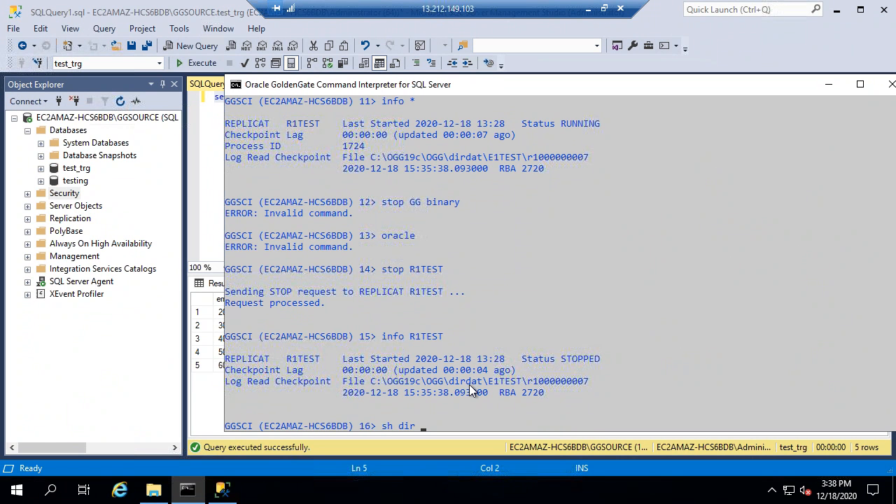
# List the remote trail files in the target GGSCI console with sh dir C:\OGG19c\OGG\dirdat\E1TEST\r10*.
pyautogui.doubleClick(470, 387)
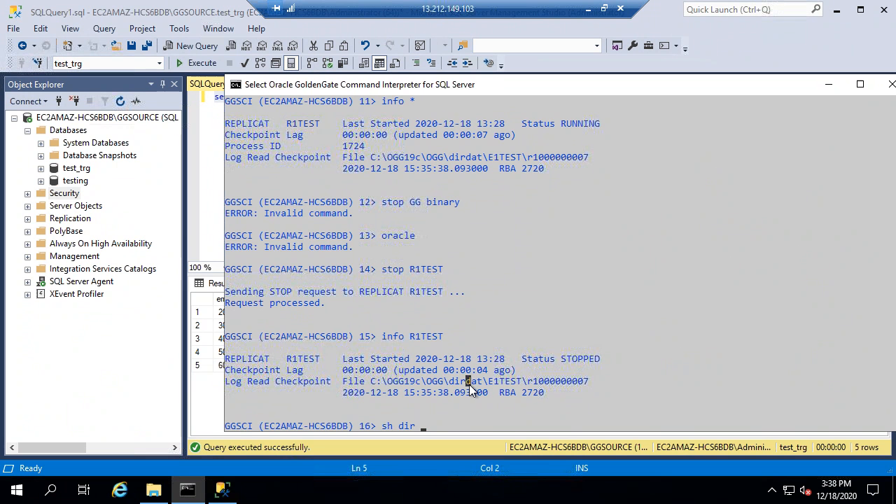
pyautogui.rightClick(595, 303)
pyautogui.rightClick(595, 303)
pyautogui.press('BackSpace')
pyautogui.press('BackSpace')
pyautogui.press('BackSpace')
pyautogui.press('BackSpace')
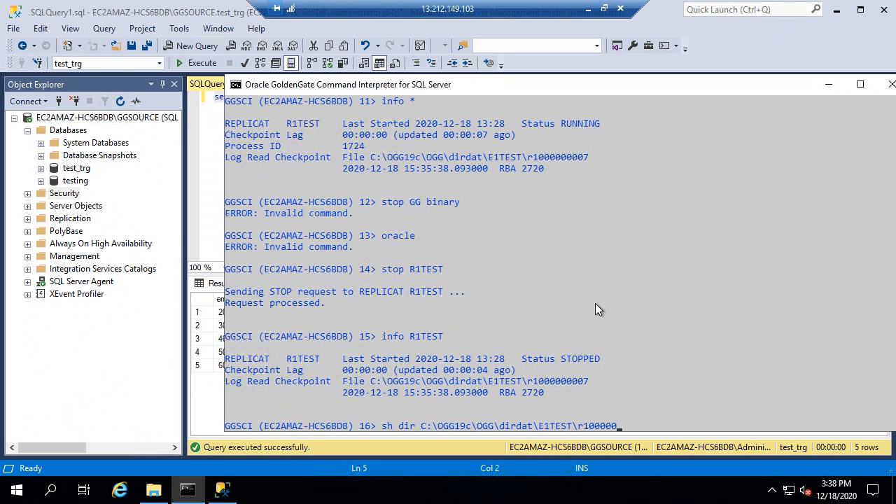
pyautogui.press('BackSpace')
pyautogui.press('BackSpace')
pyautogui.press('BackSpace')
pyautogui.press('BackSpace')
pyautogui.write('*')
pyautogui.press('Return')
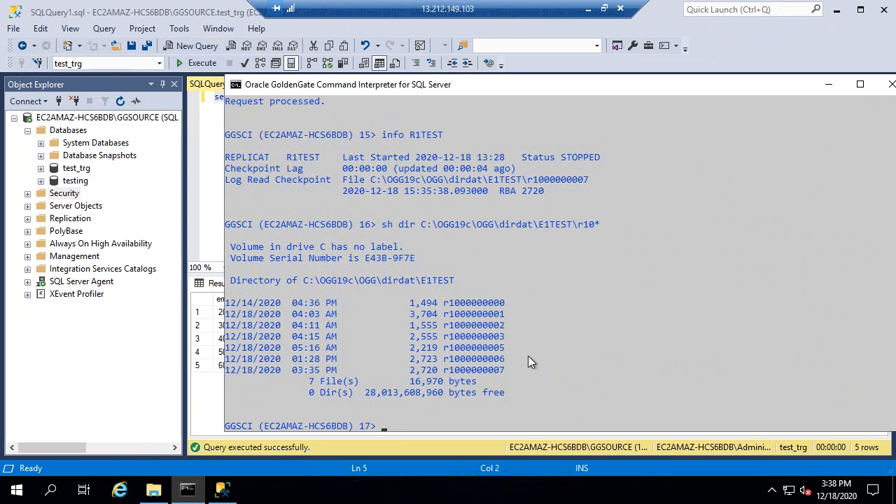
# Switch back to the 13.212.124.194 session and bring its SQL query editor in front of the GGSCI console.
pyautogui.click(208, 216)
pyautogui.click(324, 97)
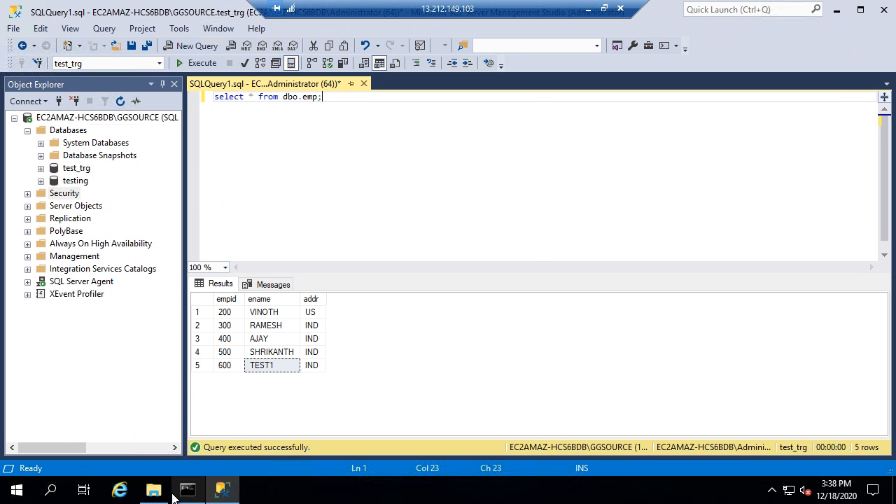
pyautogui.doubleClick(545, 11)
pyautogui.doubleClick(298, 39)
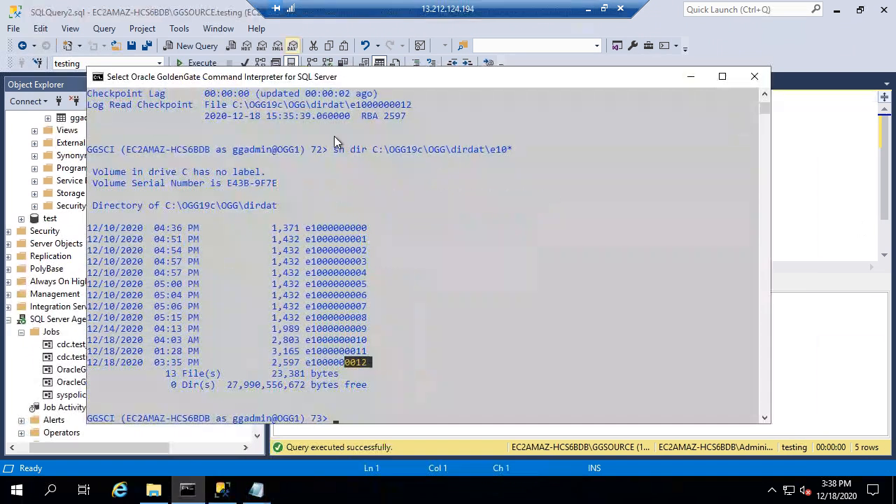
pyautogui.click(362, 273)
pyautogui.click(861, 226)
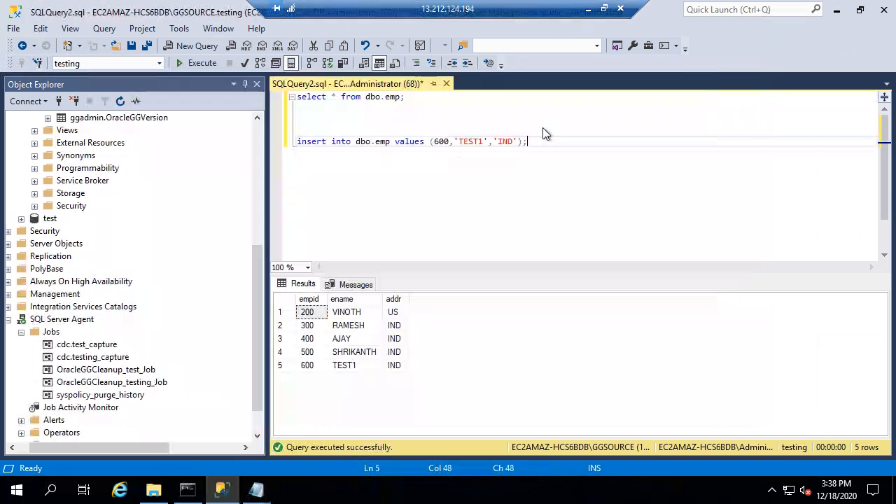
# Change the dbo.emp insert statement's values to empid 610 and ename 'Stop 1'.
pyautogui.click(450, 140)
pyautogui.press('BackSpace')
pyautogui.press('BackSpace')
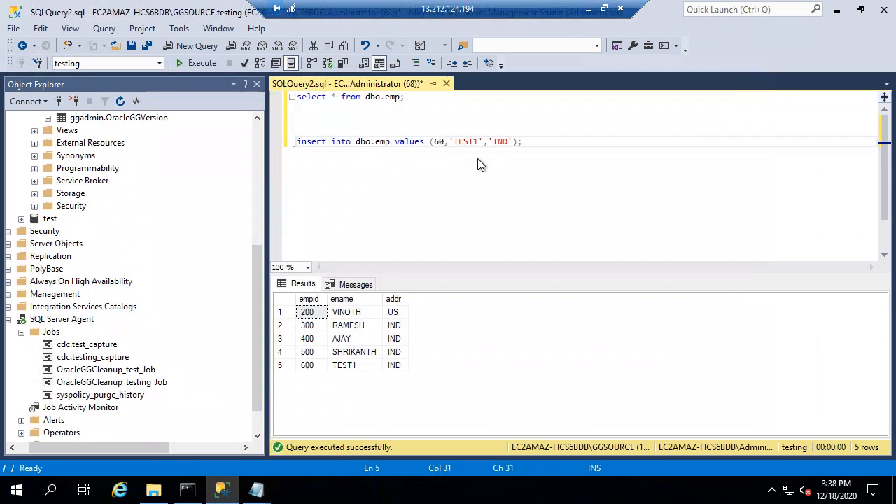
pyautogui.write('10')
pyautogui.click(485, 144)
pyautogui.press('BackSpace')
pyautogui.press('BackSpace')
pyautogui.press('BackSpace')
pyautogui.press('BackSpace')
pyautogui.press('BackSpace')
pyautogui.write('Stop 1')
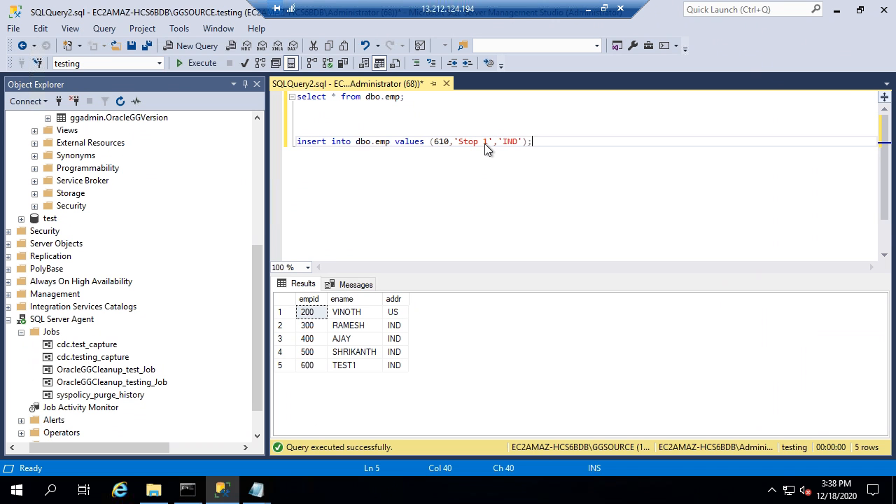
# Duplicate the insert statement below with empid 620 and execute both insert statements on the source.
pyautogui.press('Return')
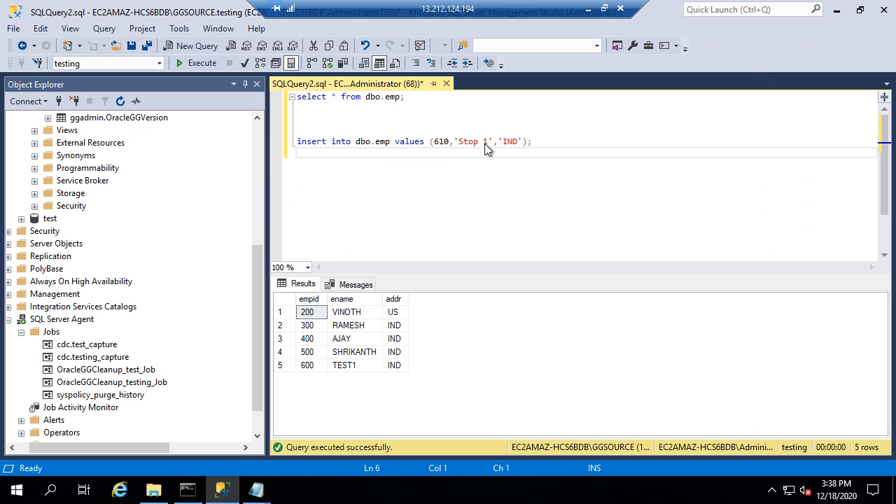
pyautogui.hotkey('shift', 'Up')
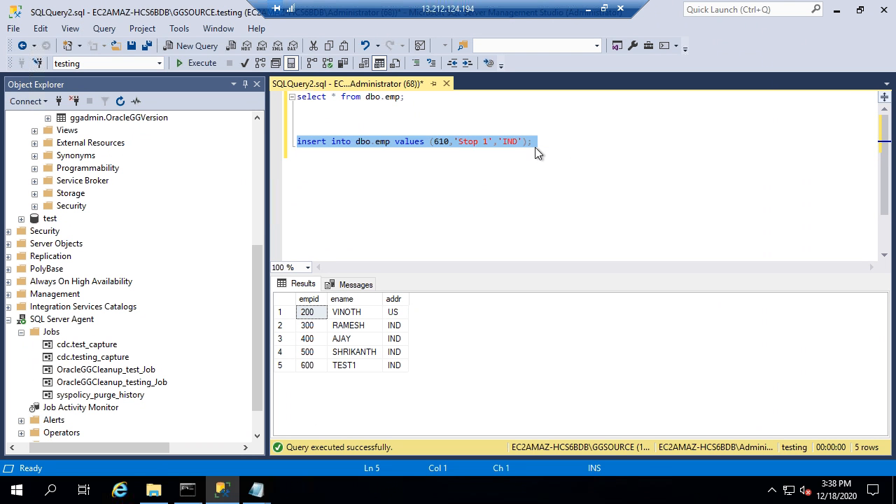
pyautogui.hotkey('ctrl', 'c')
pyautogui.hotkey('ctrl', 'v')
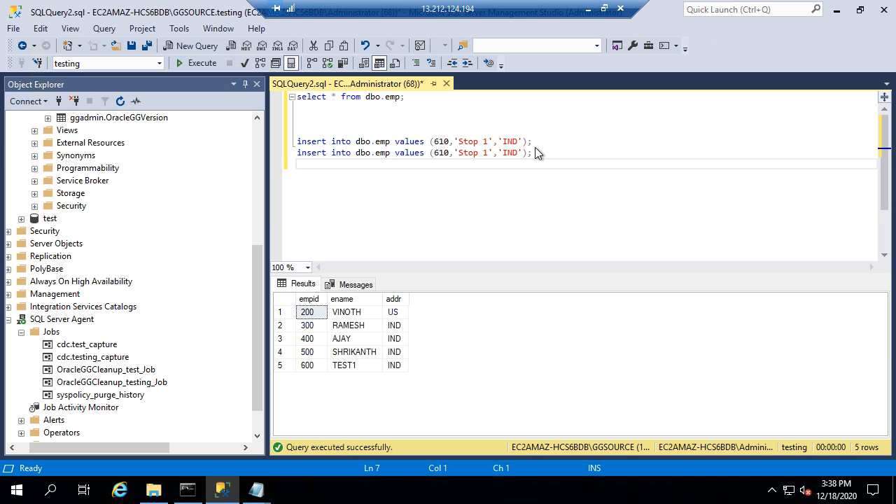
pyautogui.click(444, 154)
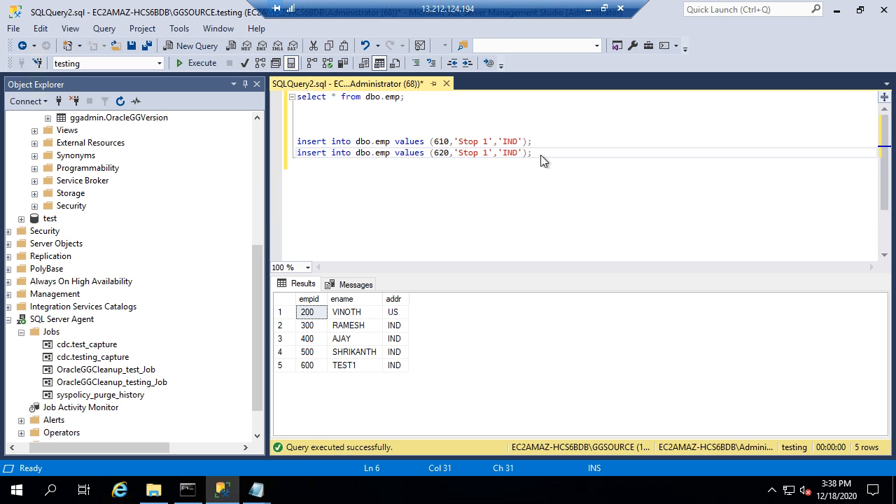
pyautogui.moveTo(541, 155); pyautogui.dragTo(292, 142)
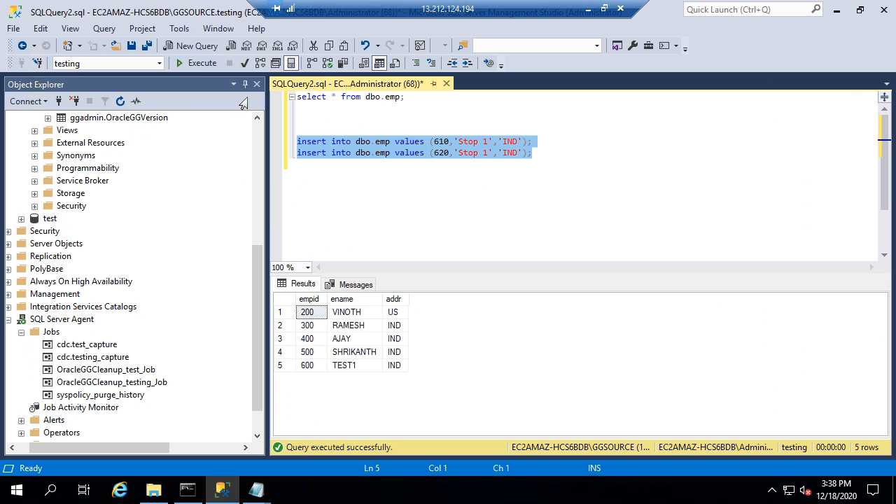
pyautogui.click(192, 64)
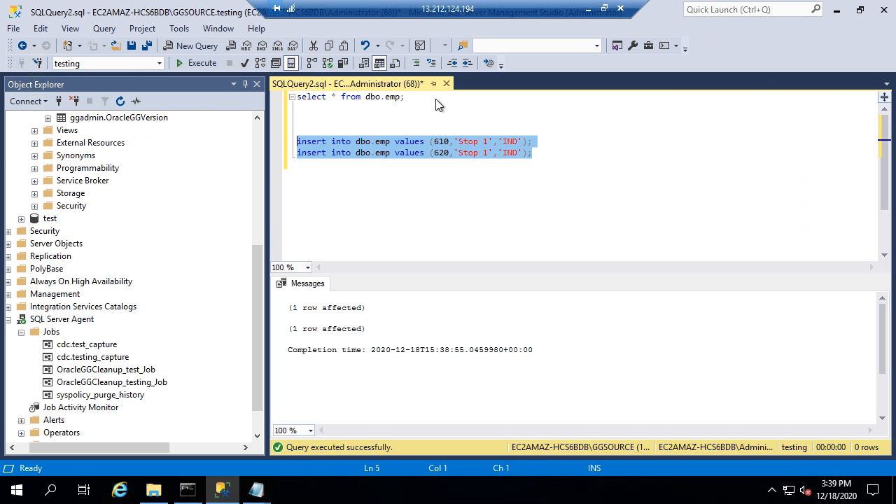
# Switch to the 13.212.149.103 session and execute select * from dbo.emp on the target database.
pyautogui.click(605, 9)
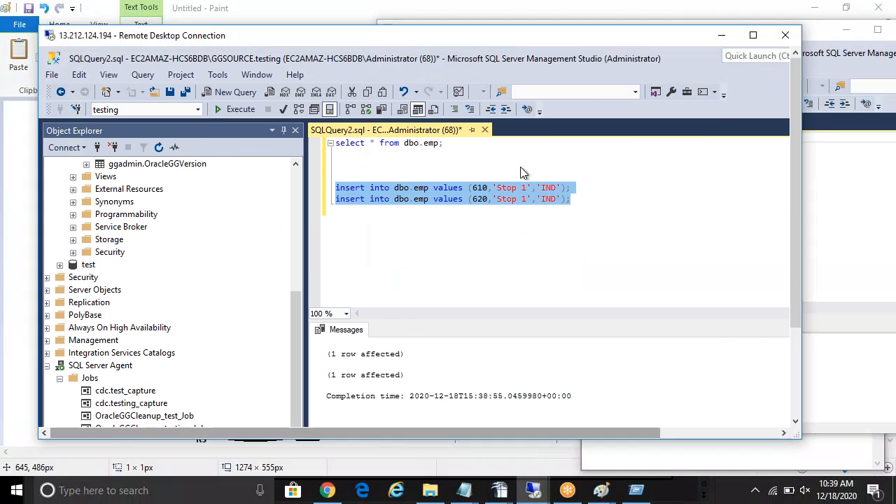
pyautogui.click(865, 181)
pyautogui.moveTo(720, 144); pyautogui.dragTo(564, 141)
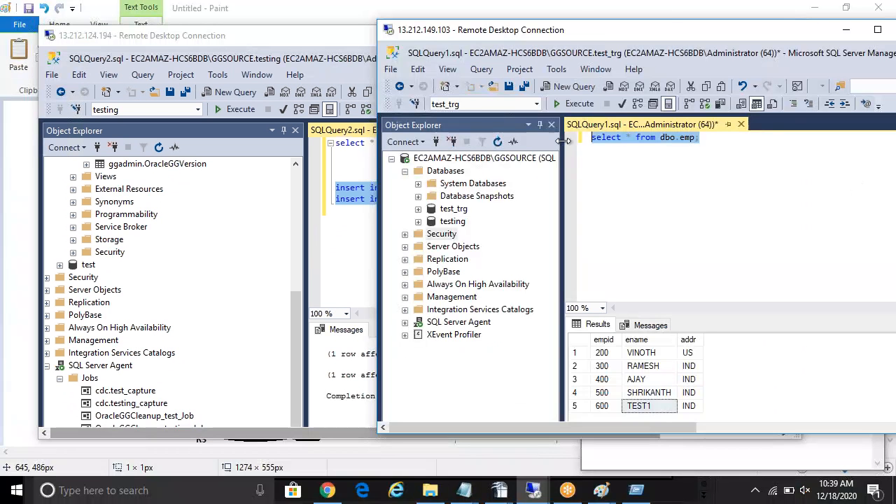
pyautogui.click(579, 104)
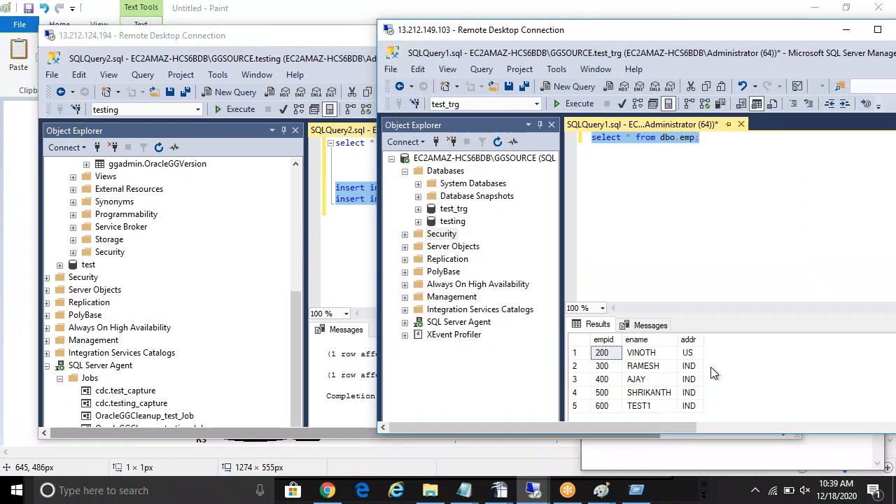
# Bring up the target session's GGSCI console and check the process status with info all.
pyautogui.doubleClick(572, 34)
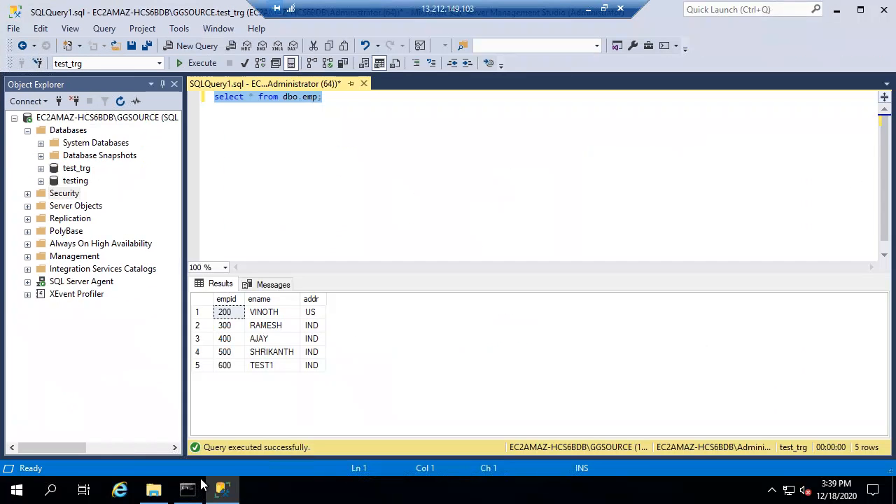
pyautogui.hotkey('alt', 'Tab')
pyautogui.write('info all')
pyautogui.press('Return')
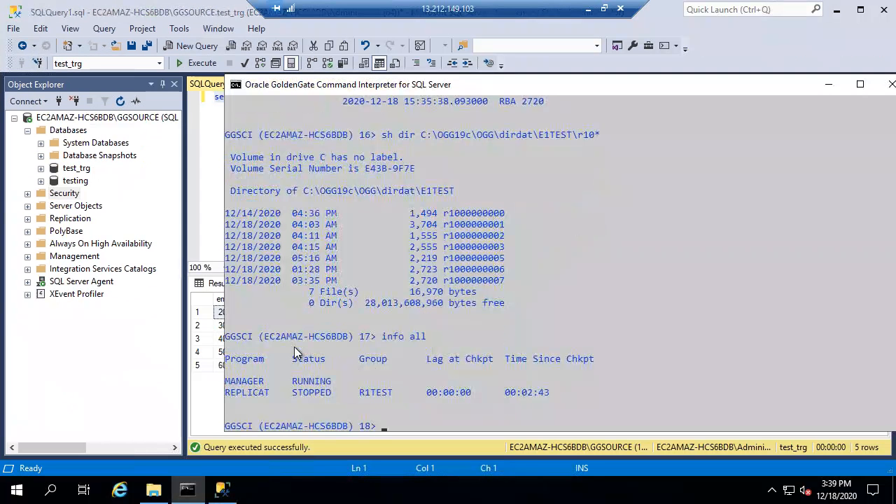
# Return to the 13.212.124.194 session's GGSCI console and check the source processes with info all.
pyautogui.click(603, 9)
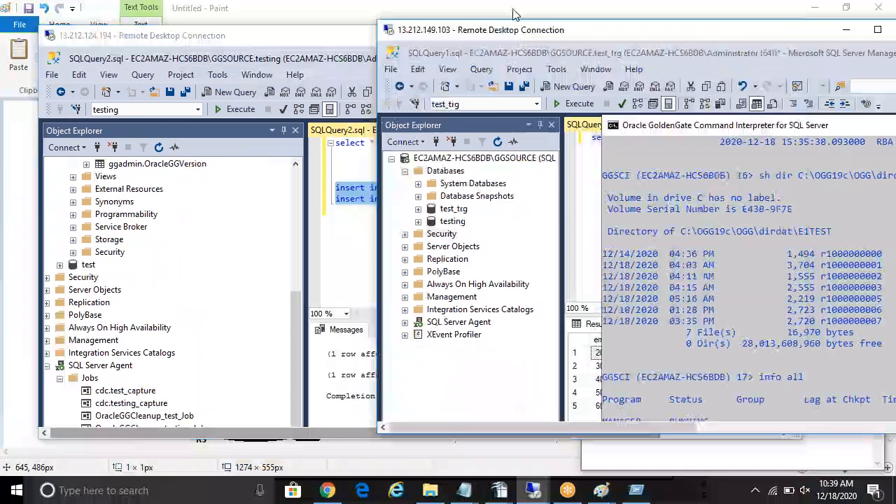
pyautogui.click(336, 132)
pyautogui.click(340, 226)
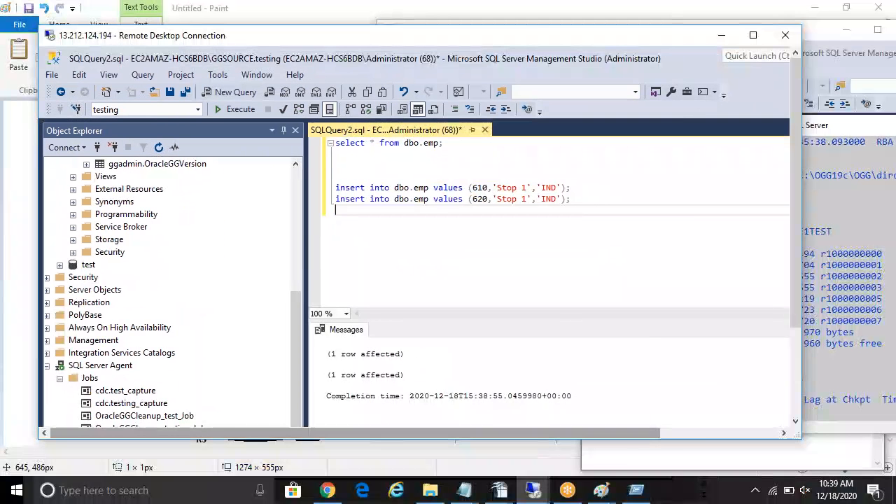
pyautogui.doubleClick(524, 37)
pyautogui.click(187, 491)
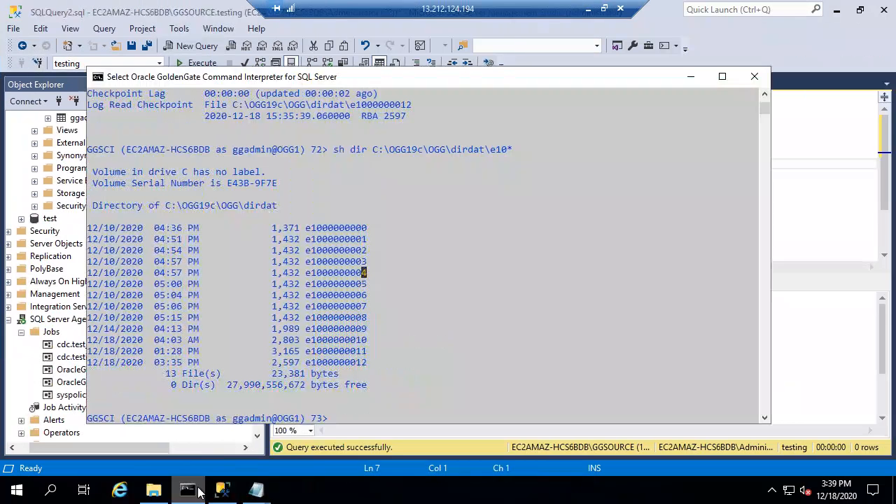
pyautogui.write('info all')
pyautogui.press('Return')
# Start the P1TEST pump on the source.
pyautogui.write('s')
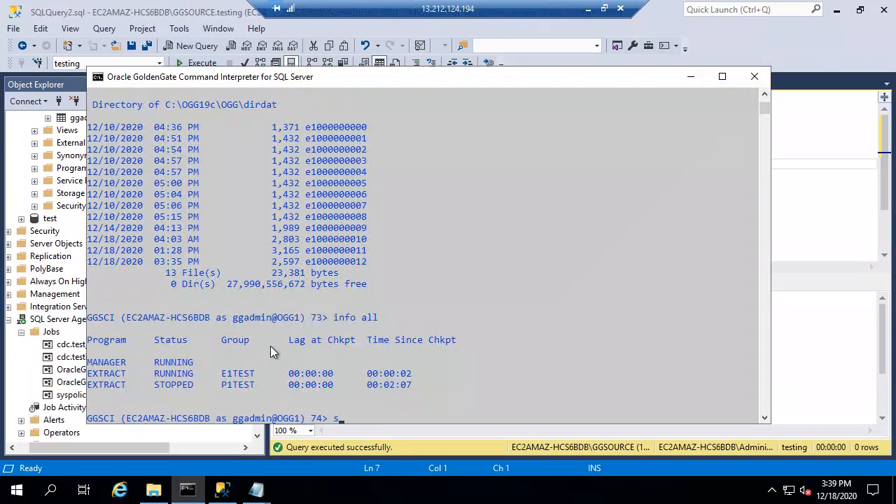
pyautogui.write('tart P1TEST')
pyautogui.press('Return')
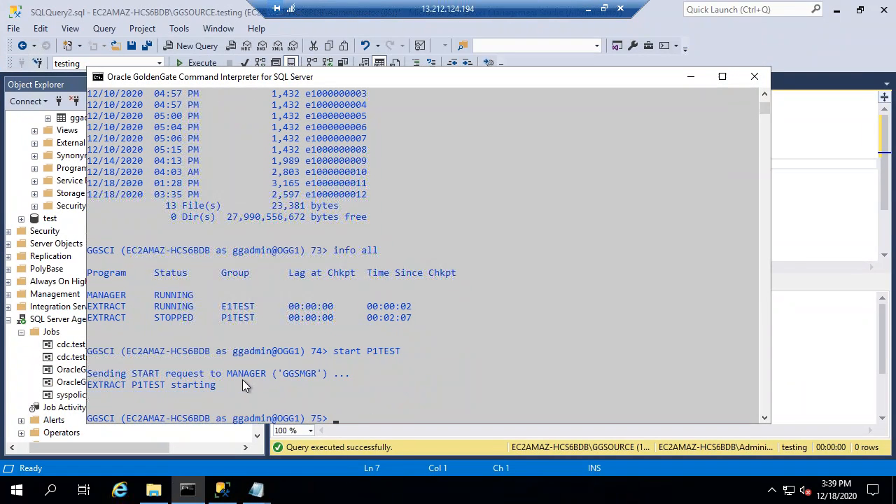
# Check the pump's status and read checkpoint with info P1TEST, repeating the command twice.
pyautogui.write('info P1TEST')
pyautogui.press('Return')
pyautogui.write('!')
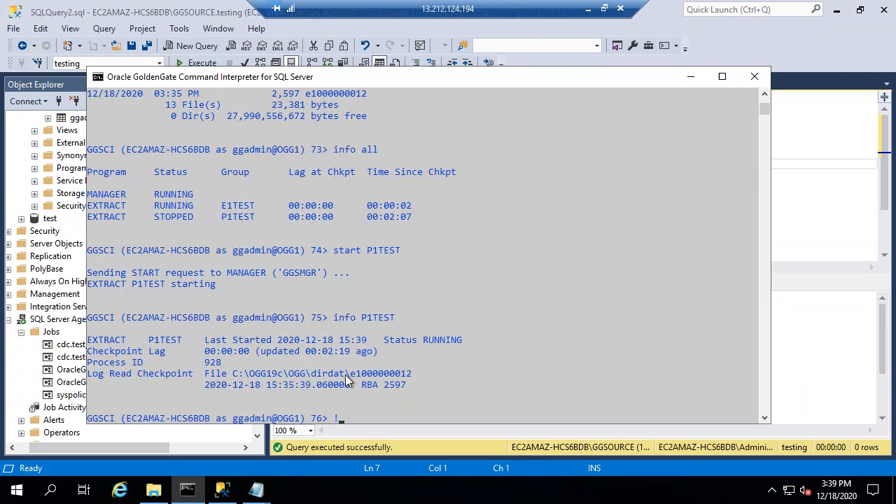
pyautogui.press('Return')
pyautogui.write('!')
pyautogui.press('Return')
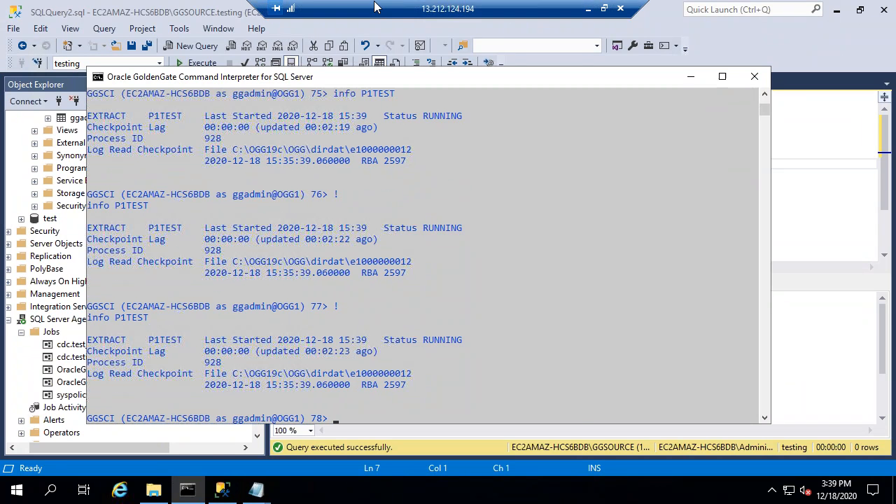
pyautogui.click(604, 9)
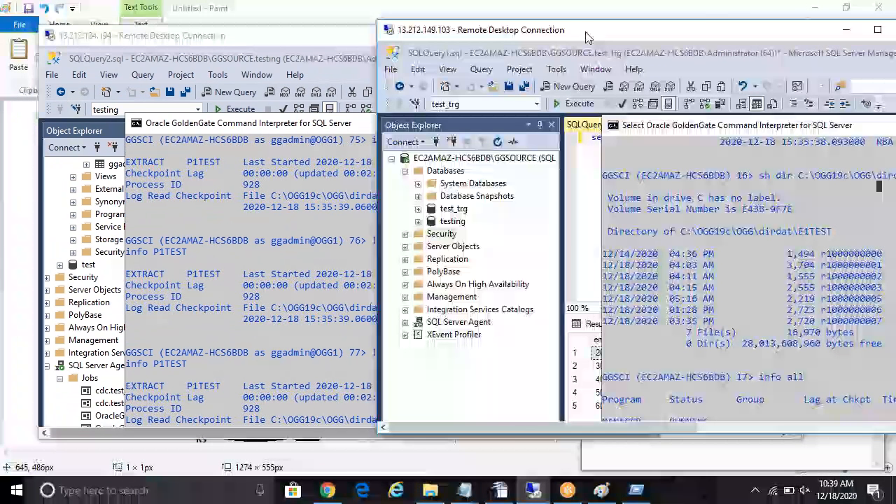
pyautogui.doubleClick(586, 32)
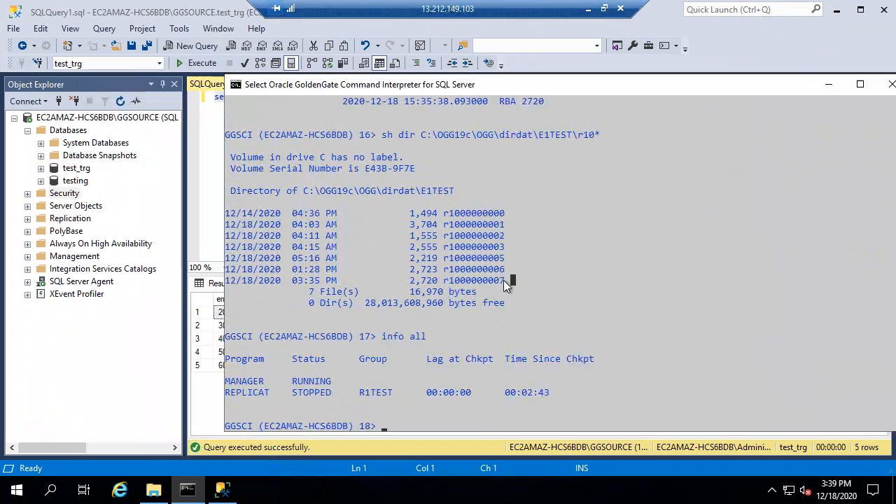
pyautogui.write('!')
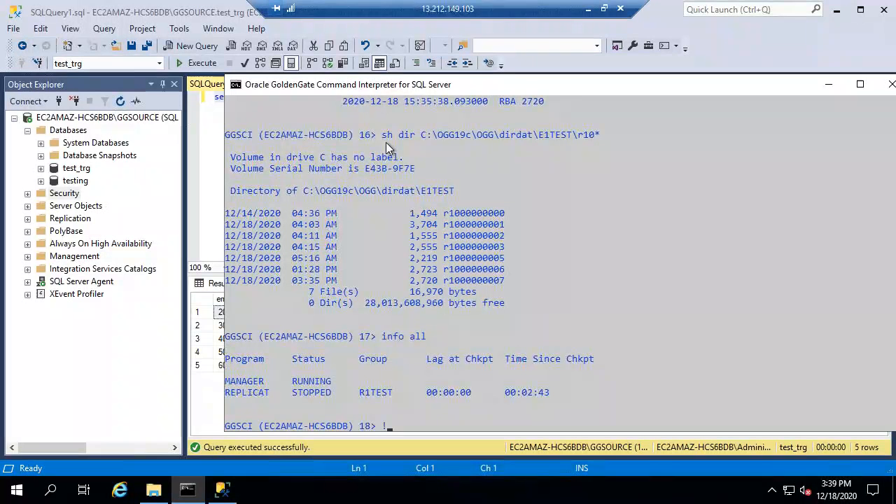
pyautogui.doubleClick(364, 138)
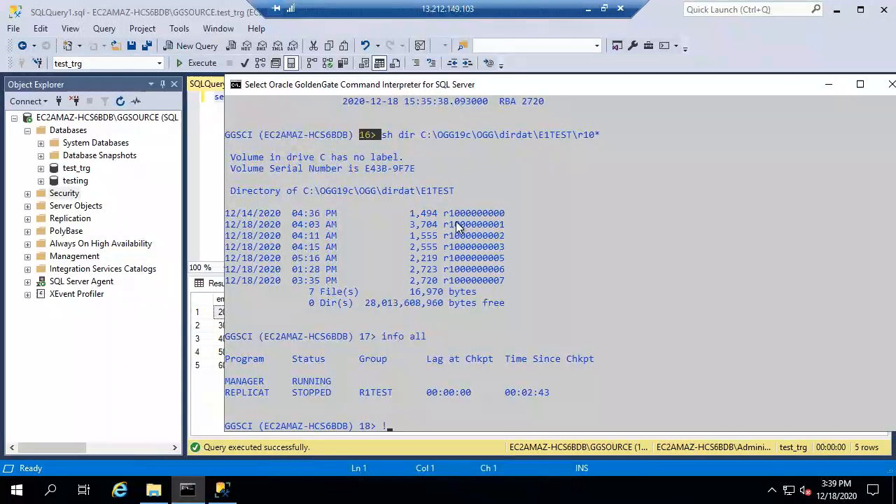
pyautogui.write('16')
pyautogui.press('Return')
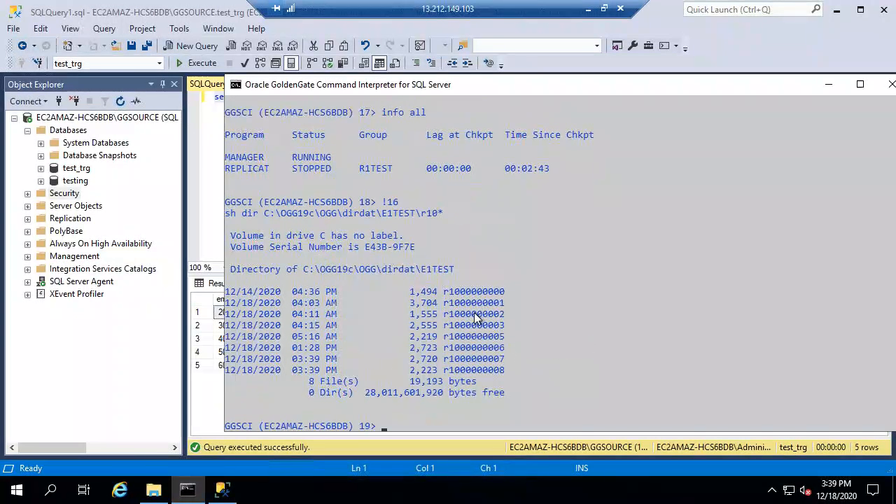
pyautogui.doubleClick(481, 371)
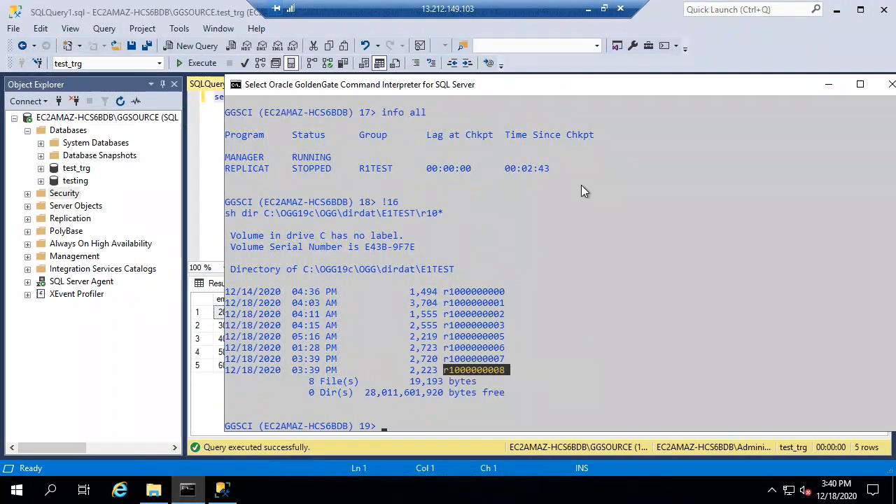
# Bring up the target's emp query, return to the 13.212.124.194 session and maximize its GGSCI console.
pyautogui.click(204, 229)
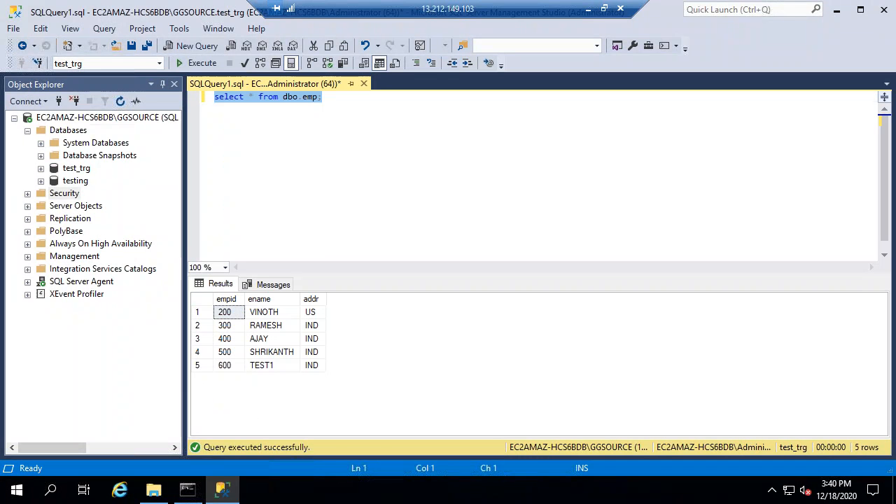
pyautogui.click(302, 97)
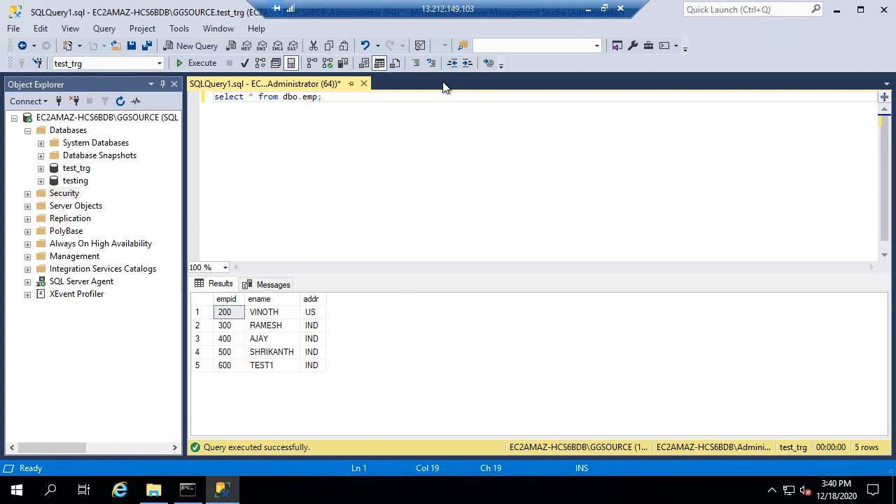
pyautogui.doubleClick(502, 7)
pyautogui.click(256, 230)
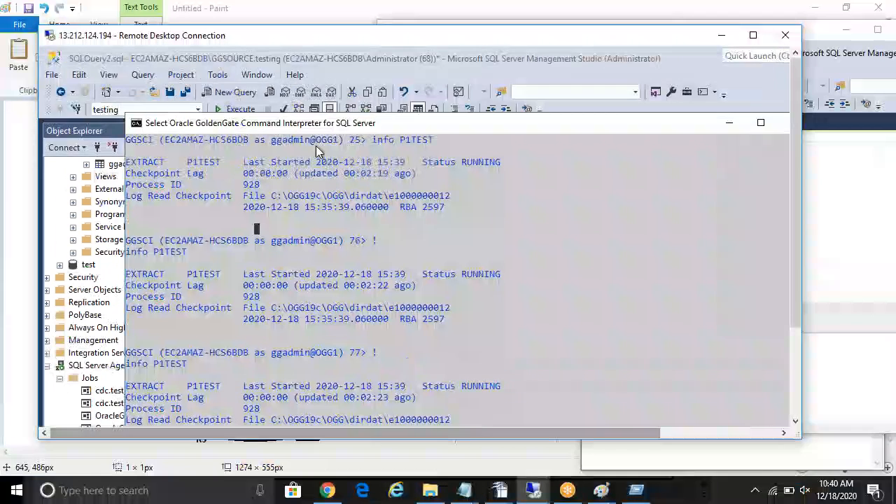
pyautogui.doubleClick(347, 121)
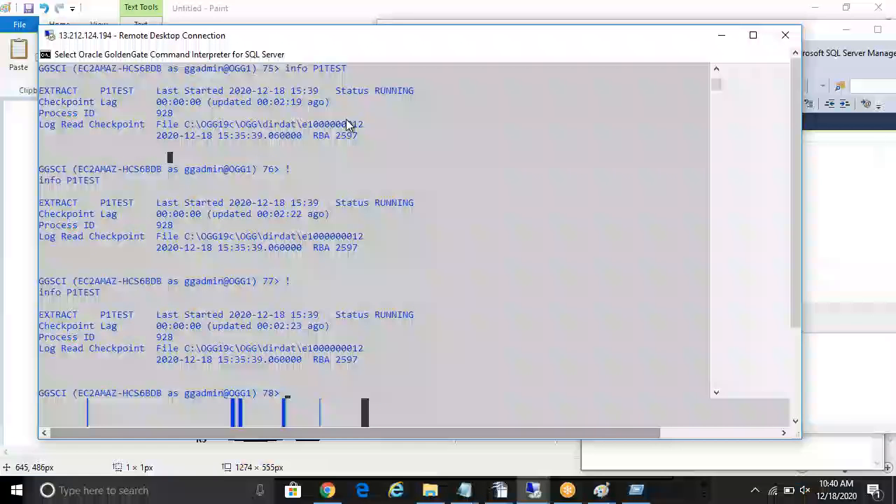
# Stop the P1TEST pump with stop P1TEST, copying the group name from the console output.
pyautogui.doubleClick(117, 316)
pyautogui.rightClick(117, 316)
pyautogui.write('stop')
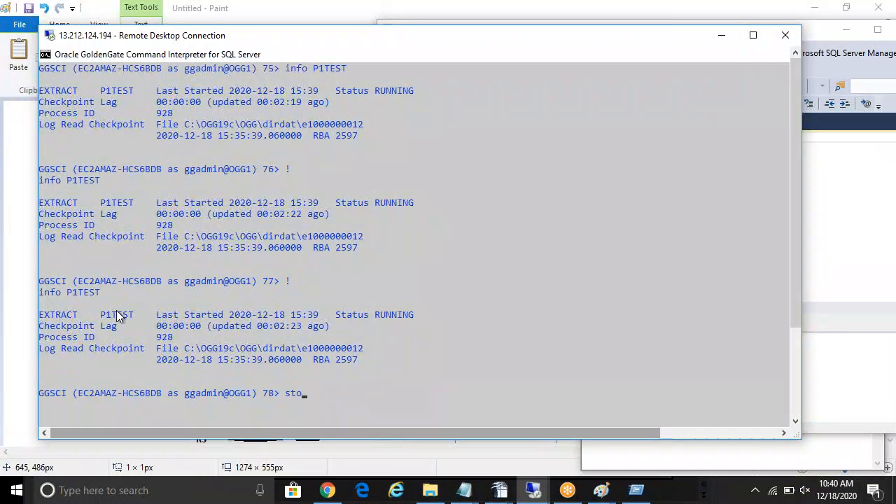
pyautogui.doubleClick(117, 315)
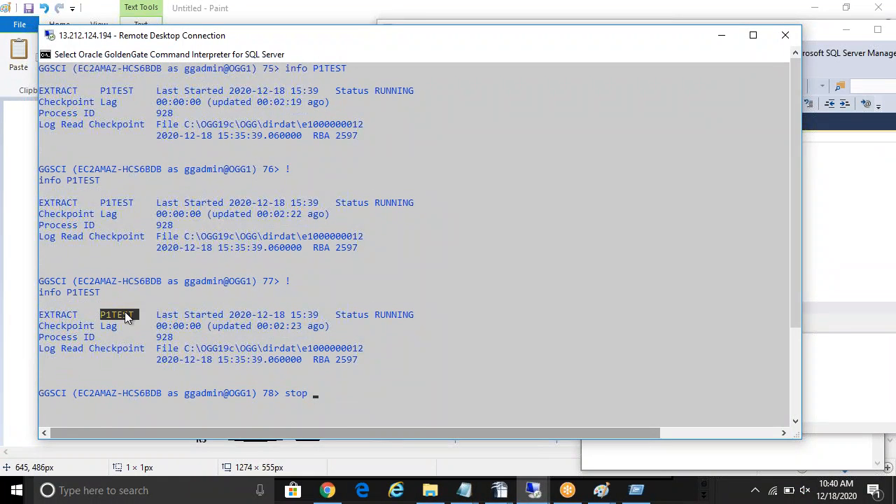
pyautogui.rightClick(390, 282)
pyautogui.rightClick(450, 278)
pyautogui.press('Return')
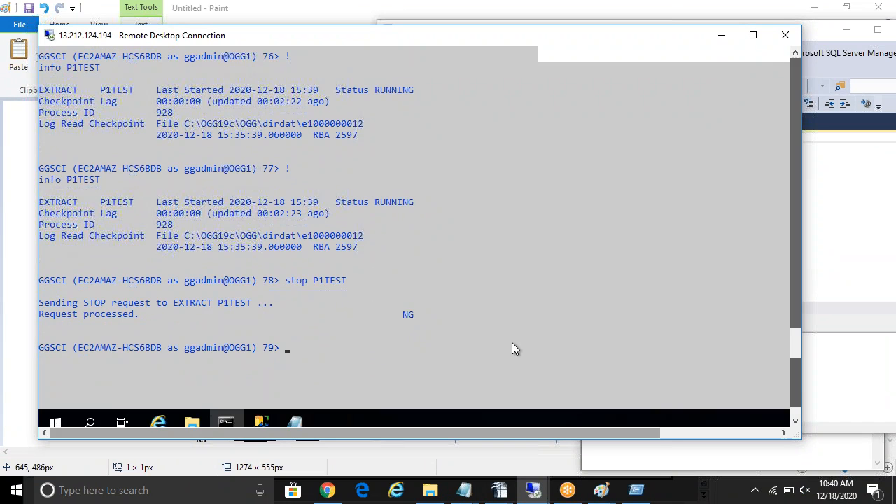
# Recall and run info P1TEST to check the pump's status and checkpoint position.
pyautogui.scroll(3, 511, 342)
pyautogui.press('Up')
pyautogui.press('Up')
pyautogui.press('Up')
pyautogui.press('Return')
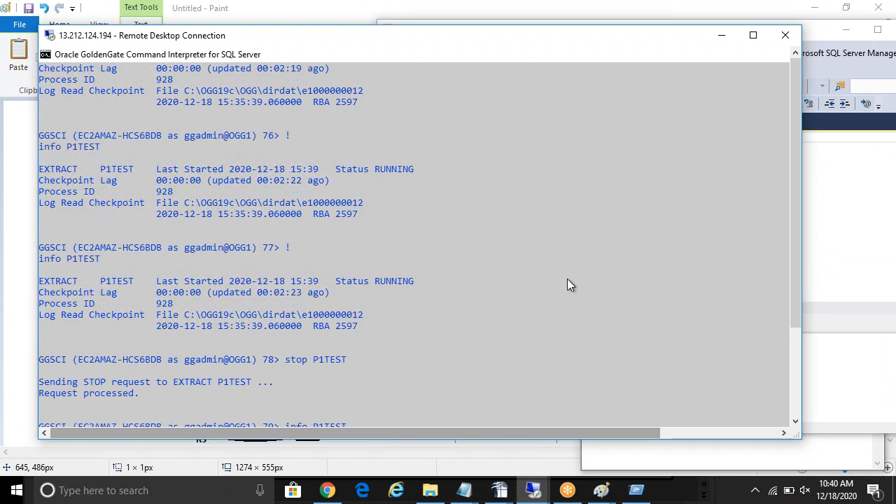
pyautogui.moveTo(793, 324); pyautogui.dragTo(799, 422)
# Bring up the source query window and change the empid values of the two insert statements to 710 and 720.
pyautogui.click(885, 271)
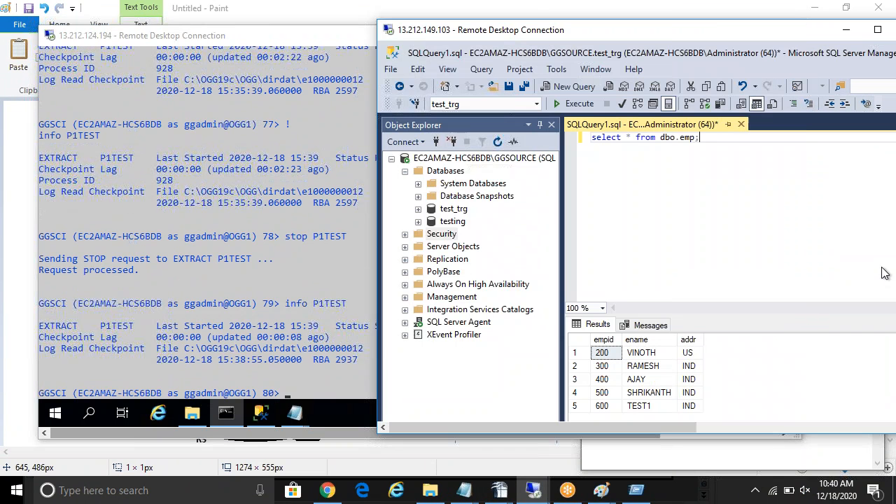
pyautogui.click(303, 232)
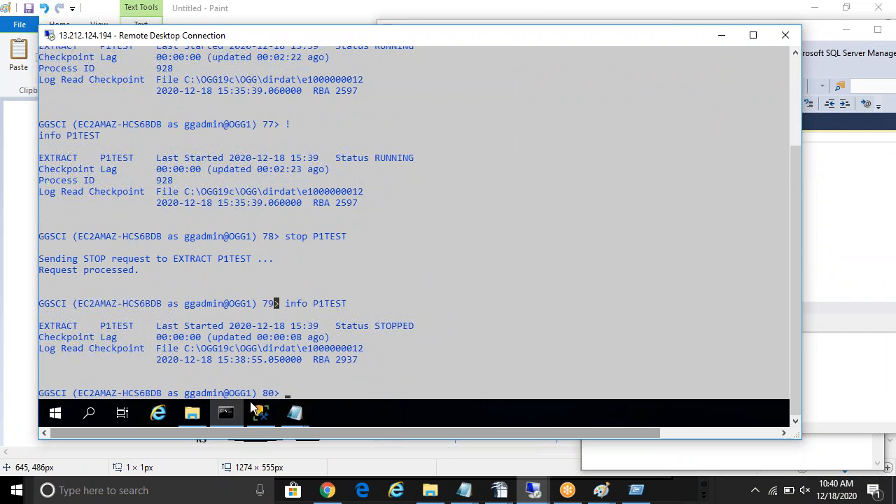
pyautogui.click(260, 413)
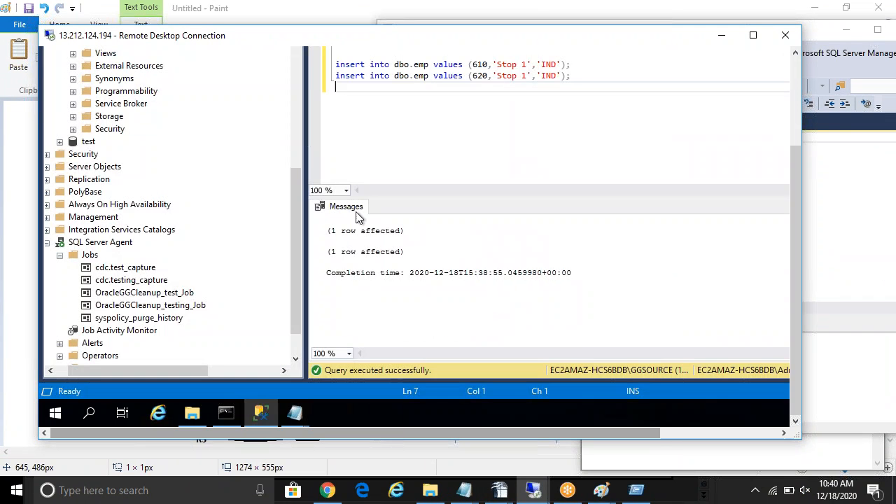
pyautogui.click(477, 65)
pyautogui.press('BackSpace')
pyautogui.write('7')
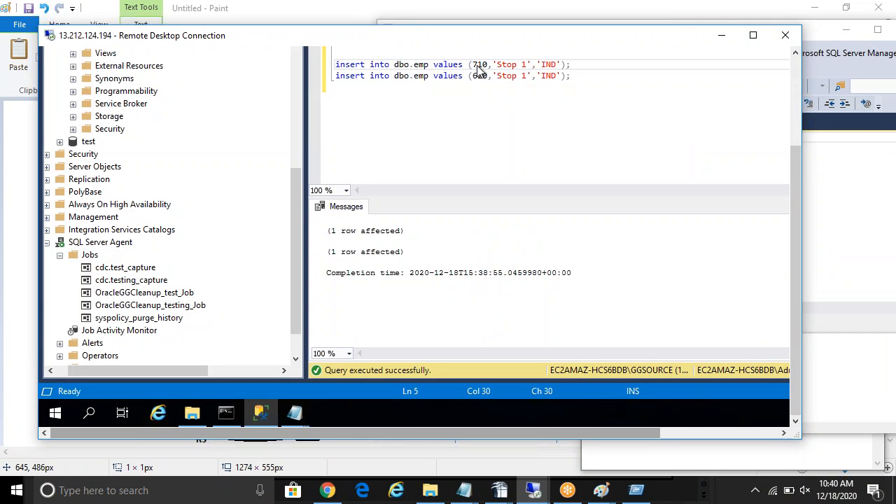
pyautogui.press('Down')
pyautogui.hotkey('shift', 'Left')
pyautogui.write('7')
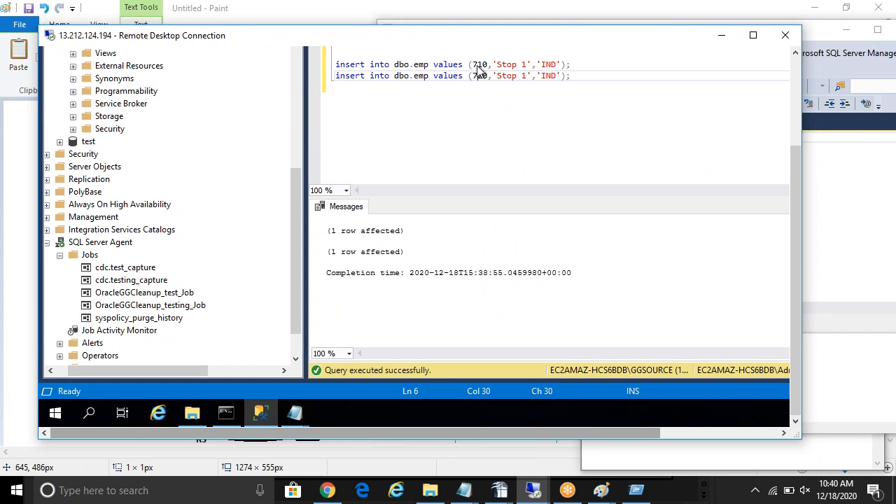
# Change the ename value in both insert statements to 'Stop 2'.
pyautogui.press('Right')
pyautogui.press('Right')
pyautogui.press('Right')
pyautogui.press('Right')
pyautogui.press('Right')
pyautogui.press('Right')
pyautogui.press('Right')
pyautogui.press('Right')
pyautogui.press('Right')
pyautogui.press('Right')
pyautogui.press('BackSpace')
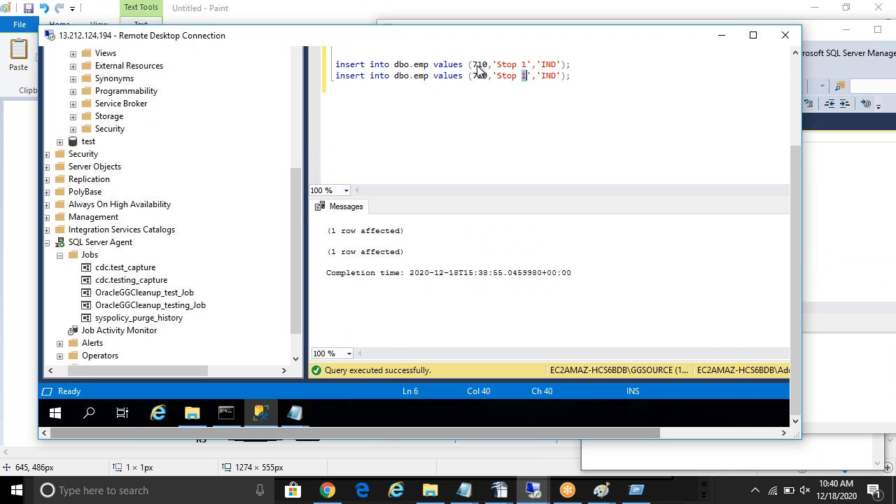
pyautogui.write('2')
pyautogui.press('Up')
pyautogui.press('BackSpace')
pyautogui.write('2')
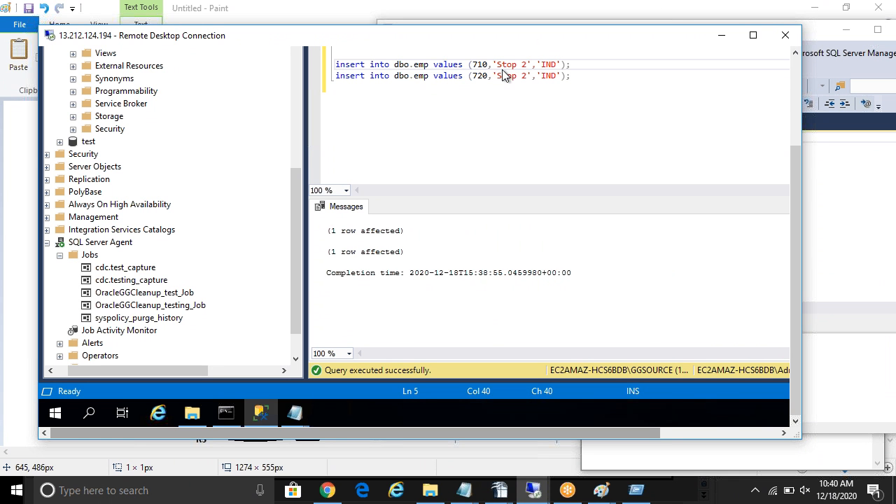
# Select the two insert statements for empid 710 and 720 and execute them on the source testing database.
pyautogui.click(794, 105)
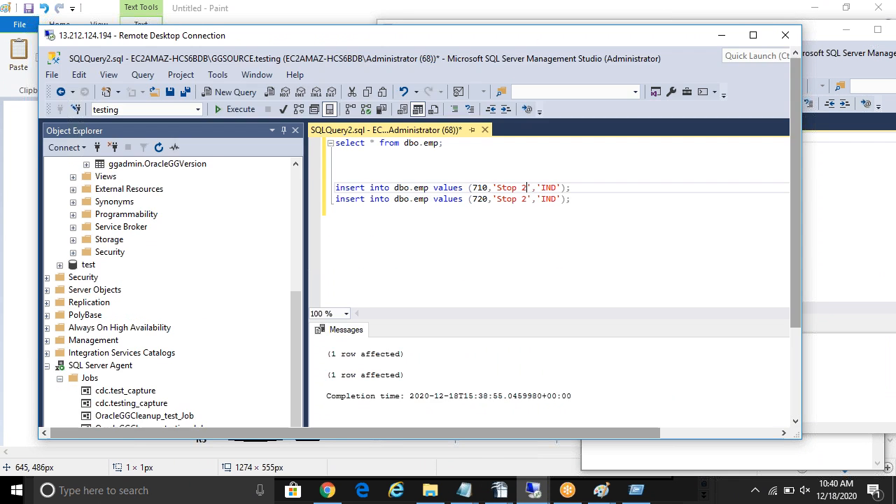
pyautogui.moveTo(573, 199); pyautogui.dragTo(337, 176)
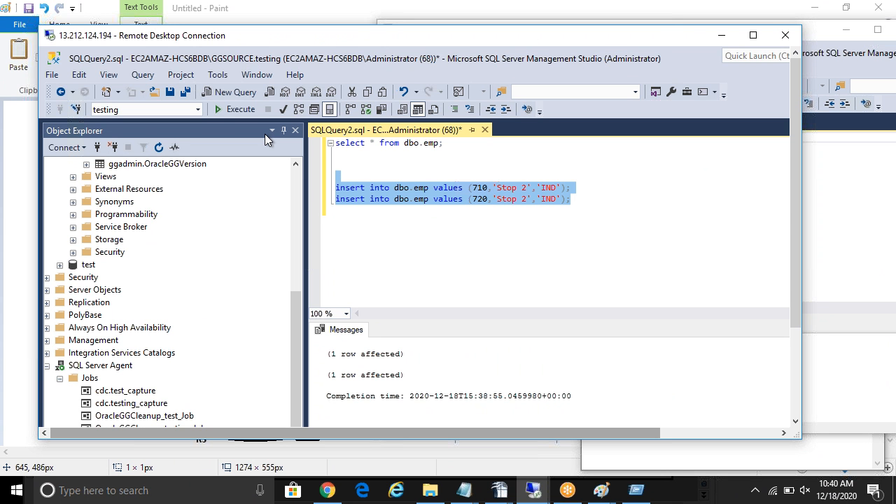
pyautogui.click(219, 110)
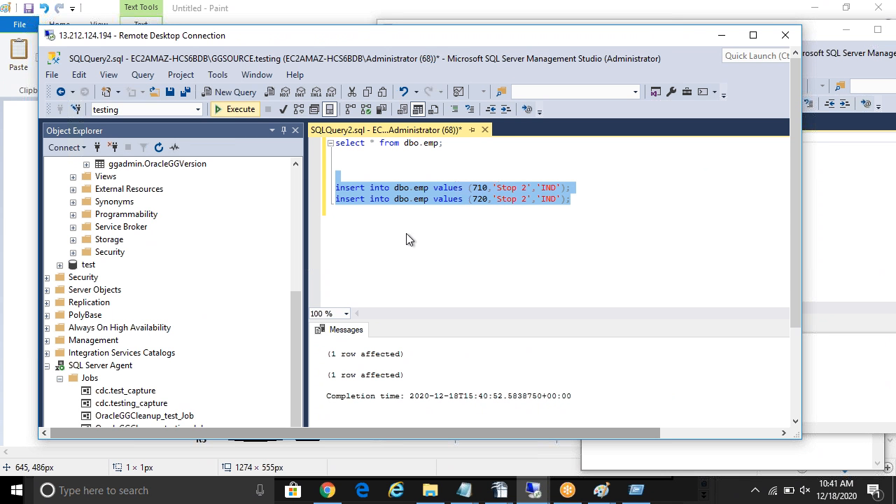
# Return to the source GGSCI console, start P1TEST again and check it with info P1TEST.
pyautogui.moveTo(798, 209); pyautogui.dragTo(799, 294)
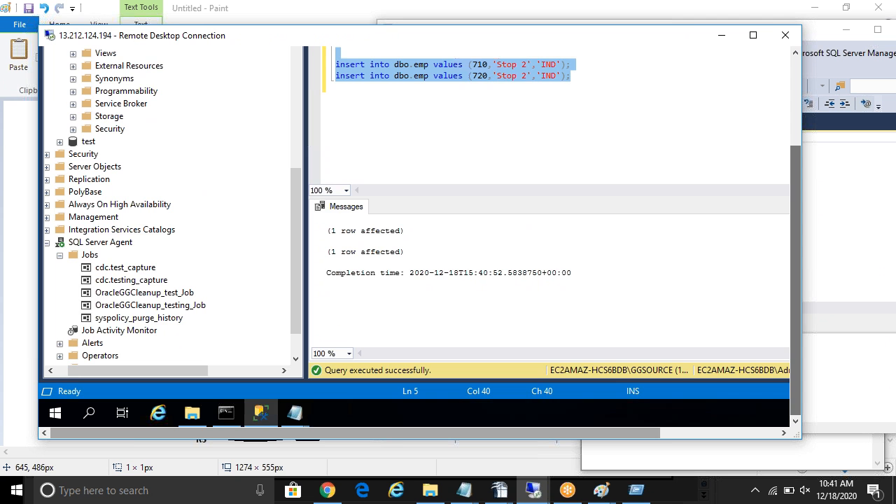
pyautogui.click(226, 413)
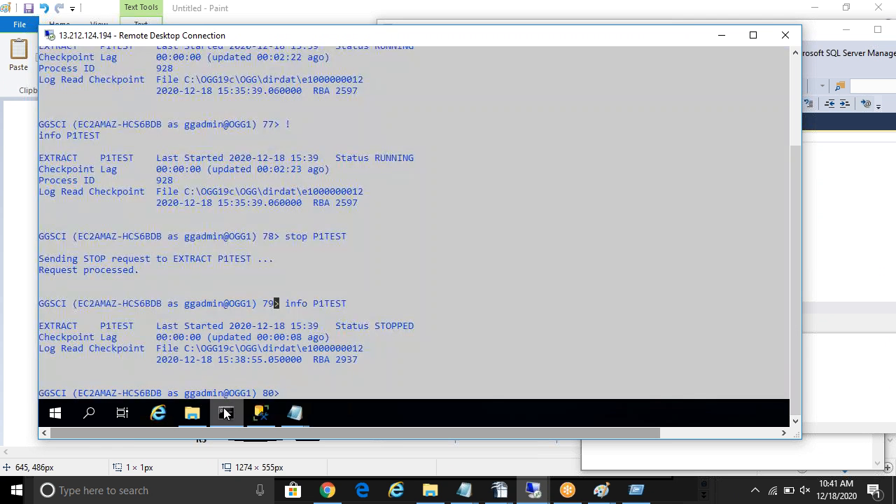
pyautogui.doubleClick(331, 303)
pyautogui.write('start P1TEST')
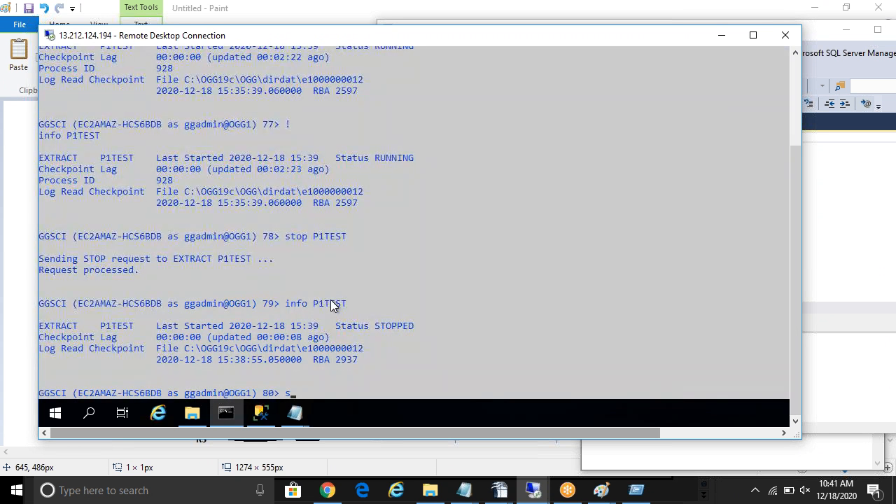
pyautogui.press('Return')
pyautogui.write('info P1TEST')
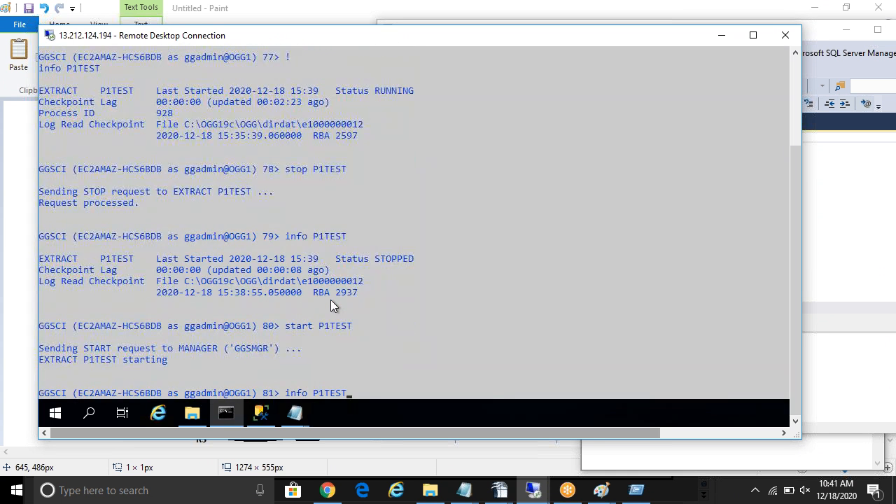
pyautogui.press('Return')
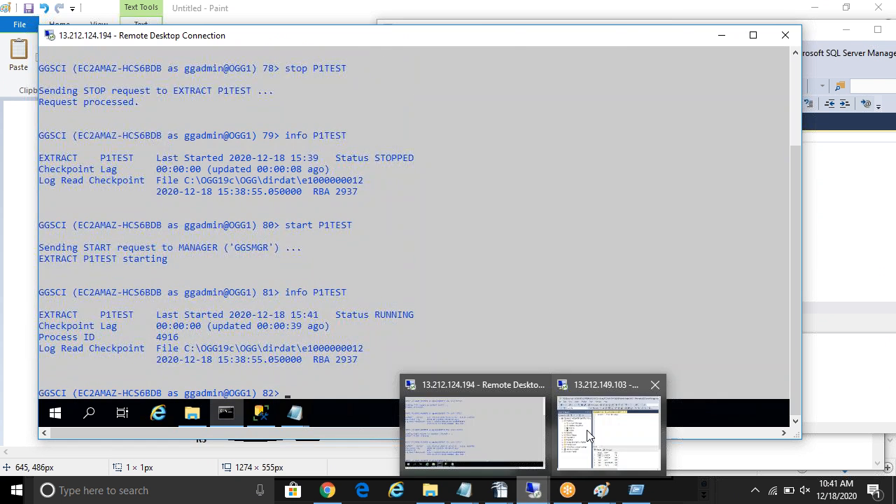
# Switch to the target server's GGSCI console and repeat the directory listing of the r10* remote trail files in E1TEST.
pyautogui.click(616, 424)
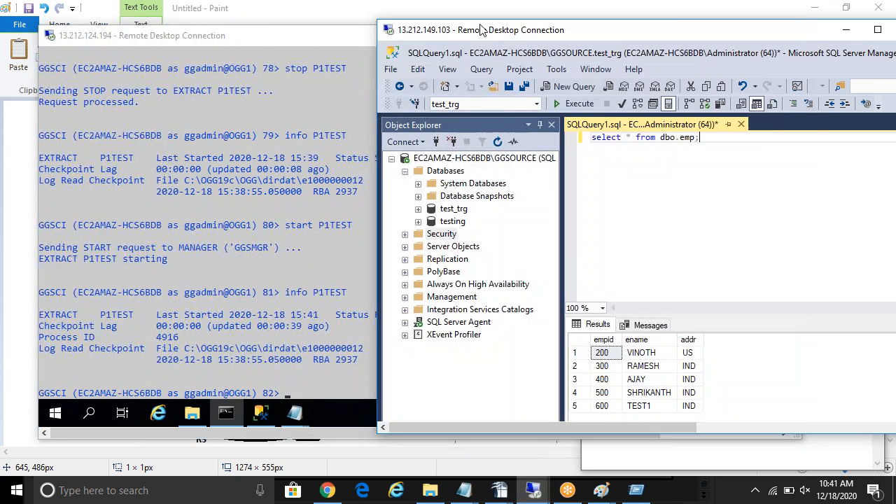
pyautogui.doubleClick(452, 33)
pyautogui.click(187, 490)
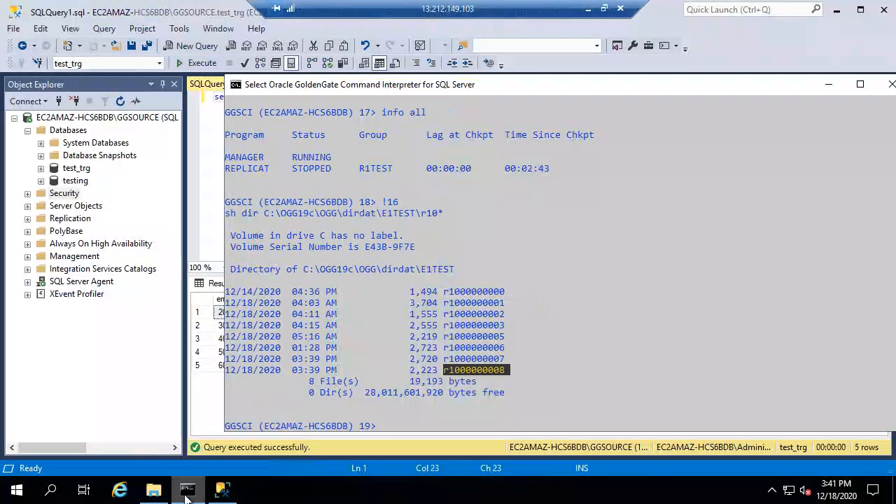
pyautogui.write('!')
pyautogui.press('Return')
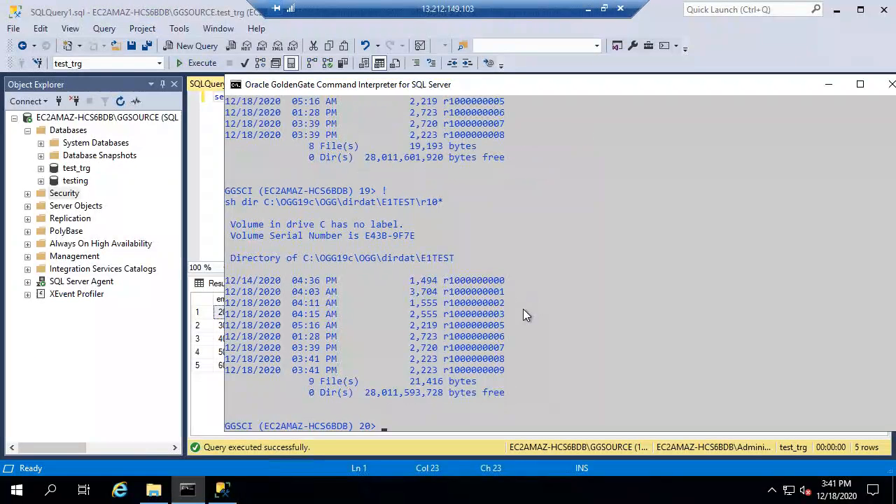
pyautogui.doubleClick(499, 371)
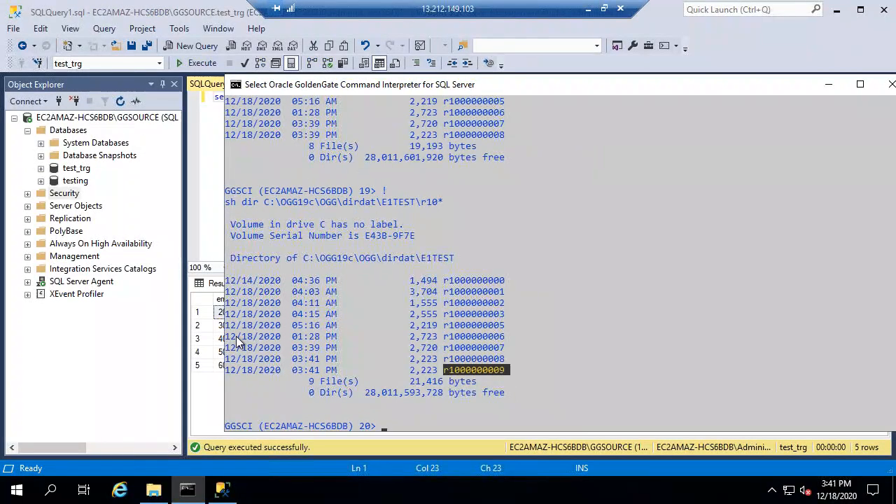
# Open the dirdat\E1TEST trail folder inside C:\OGG19c\OGG in File Explorer on the target server.
pyautogui.click(154, 492)
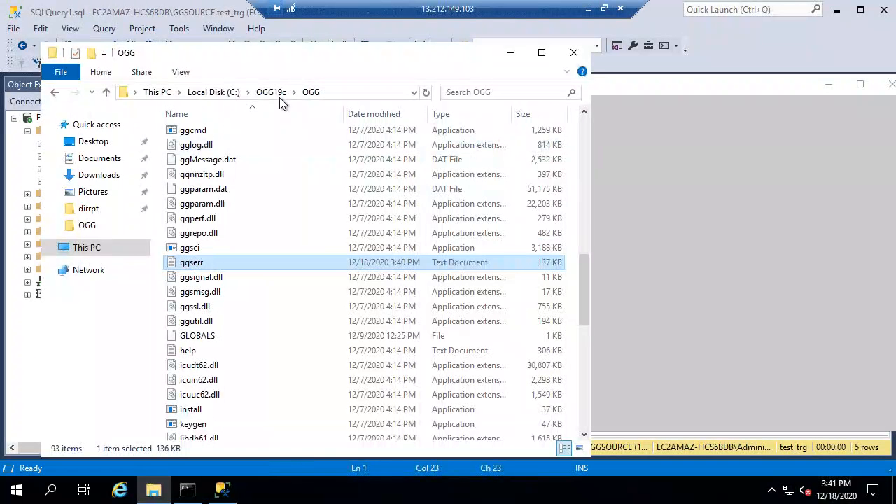
pyautogui.moveTo(584, 261); pyautogui.dragTo(590, 175)
pyautogui.click(680, 231)
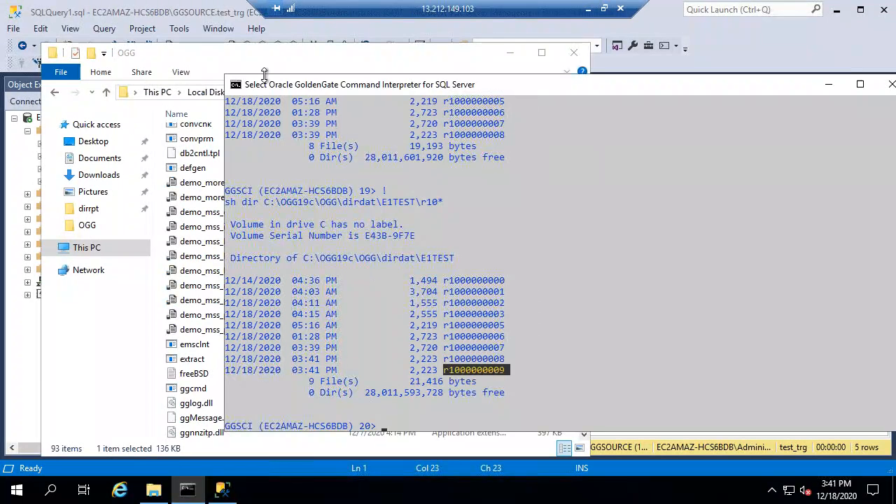
pyautogui.click(236, 56)
pyautogui.scroll(8, 571, 233)
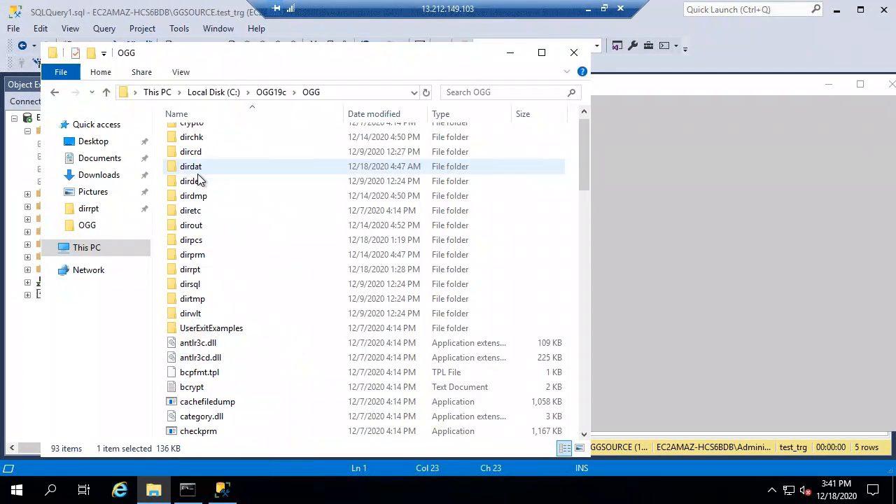
pyautogui.doubleClick(191, 167)
pyautogui.doubleClick(190, 136)
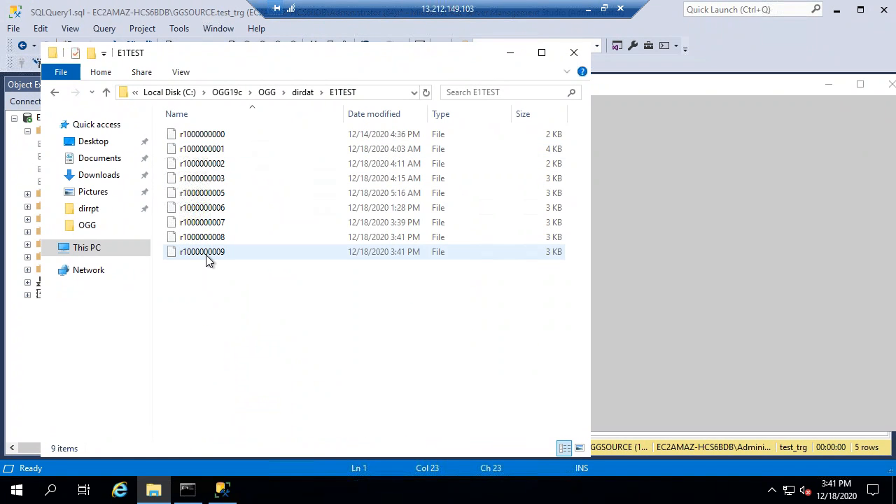
# Return to the target GGSCI console and check the replicat with info r1test.
pyautogui.click(667, 211)
pyautogui.write('info r')
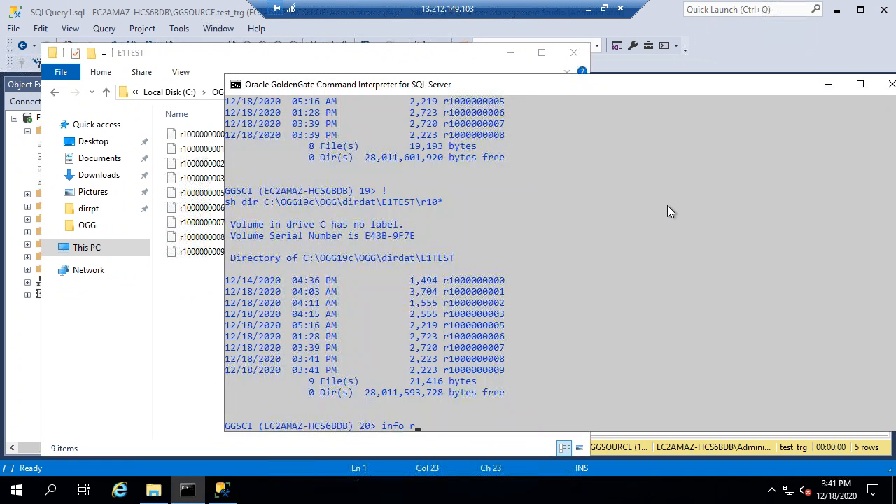
pyautogui.write('1test')
pyautogui.press('Return')
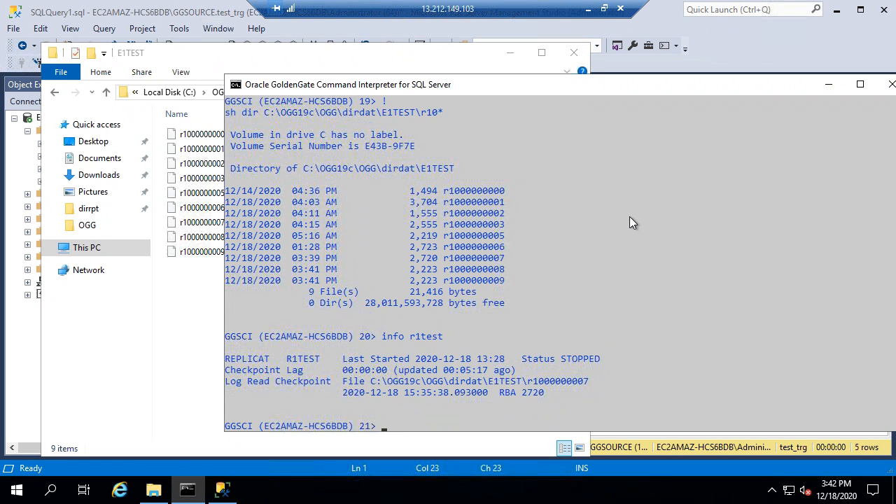
pyautogui.doubleClick(488, 271)
pyautogui.click(213, 288)
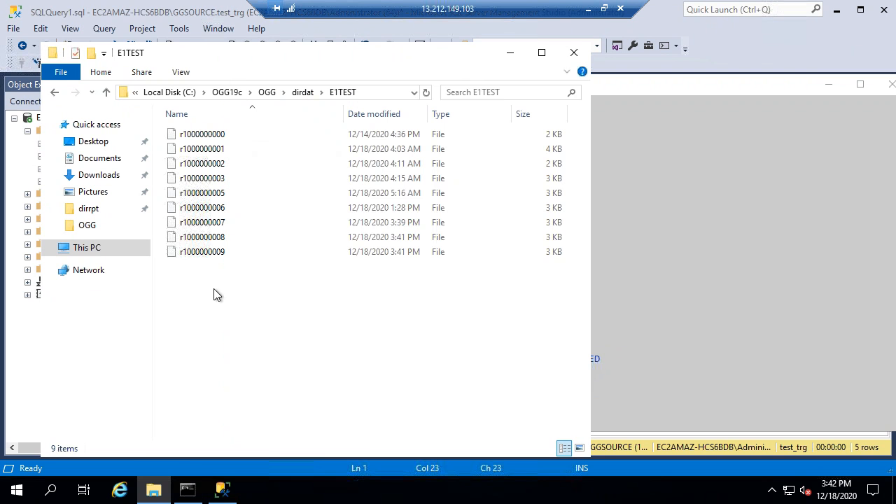
pyautogui.click(207, 239)
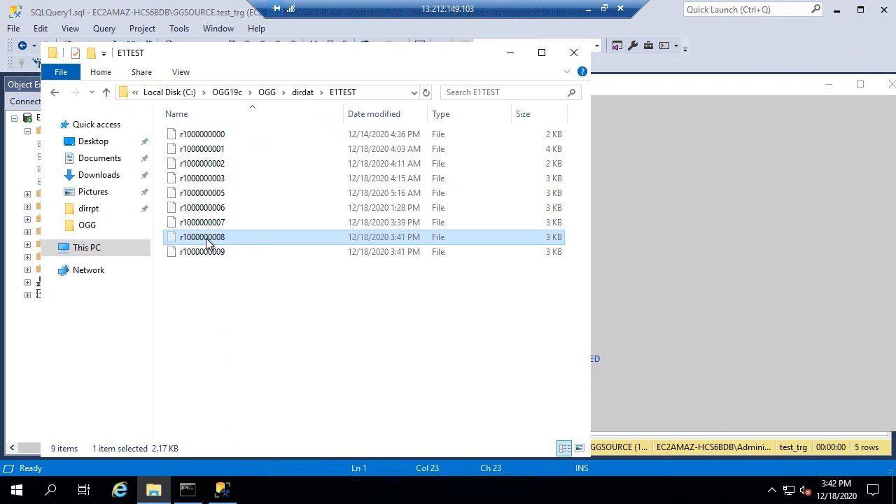
pyautogui.click(300, 93)
pyautogui.hotkey('ctrl', 'v')
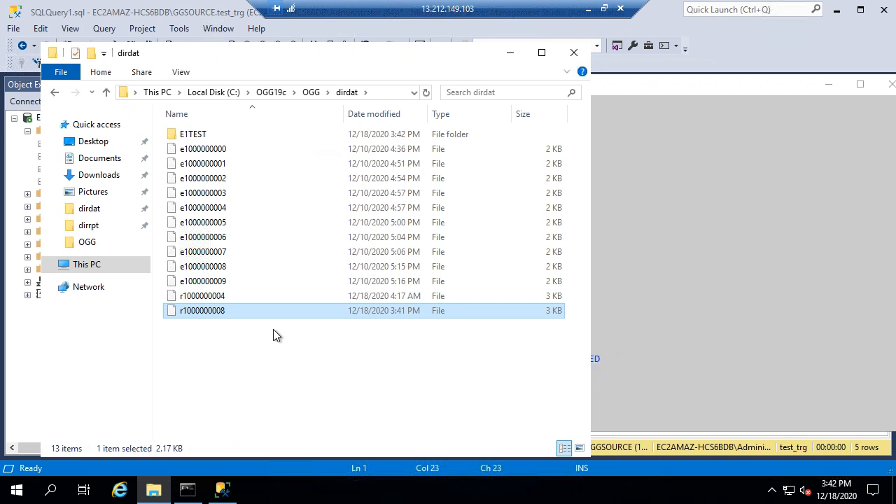
pyautogui.doubleClick(194, 134)
# Compare the replicat's checkpoint trail file with the E1TEST folder and rerun the trail directory listing using !19.
pyautogui.click(696, 259)
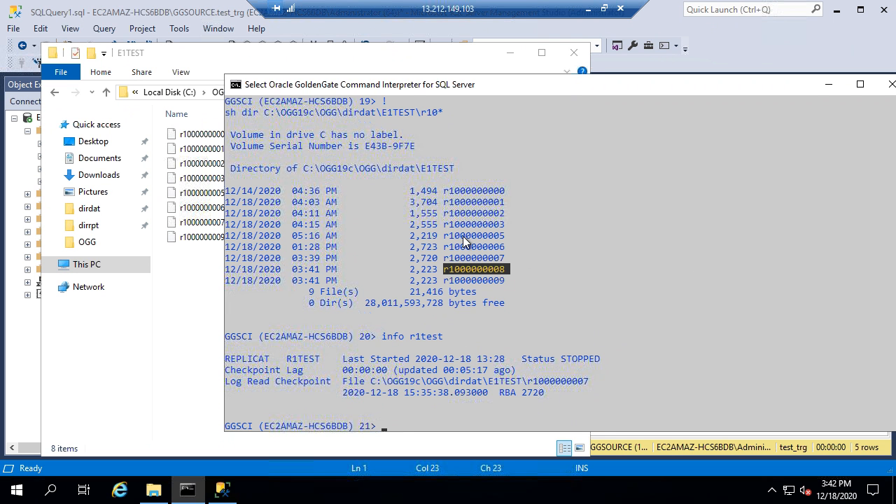
pyautogui.doubleClick(552, 382)
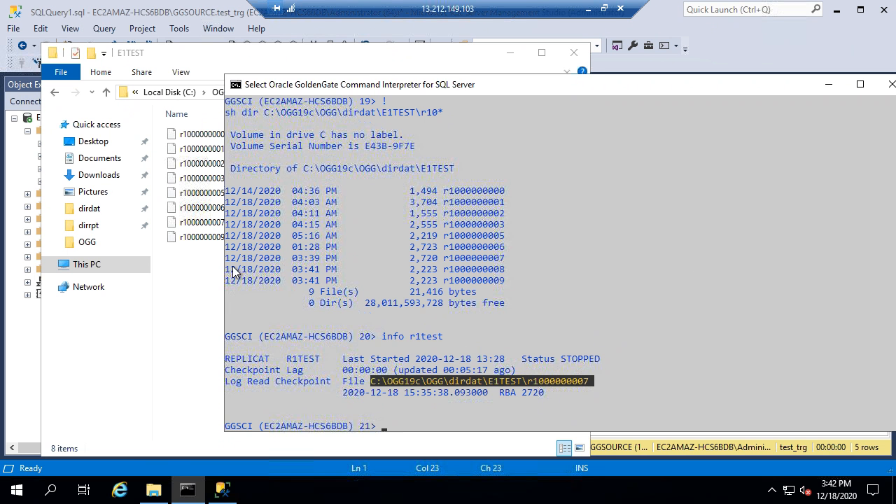
pyautogui.click(205, 270)
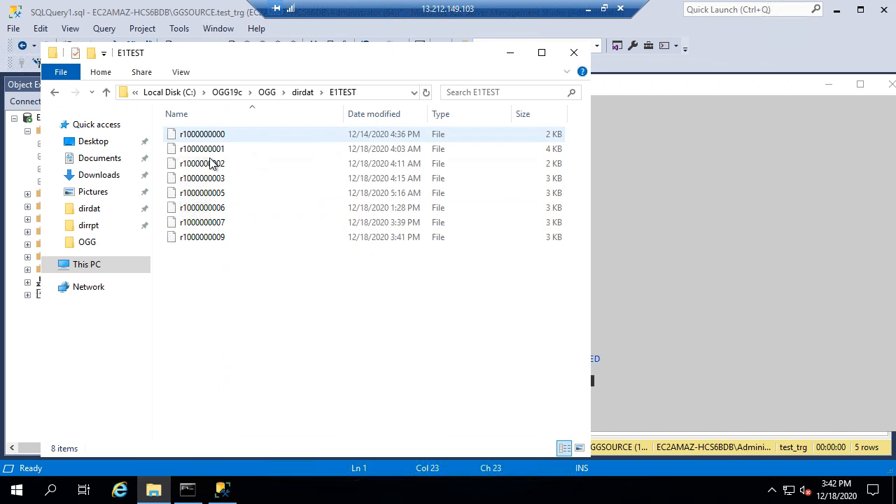
pyautogui.click(715, 277)
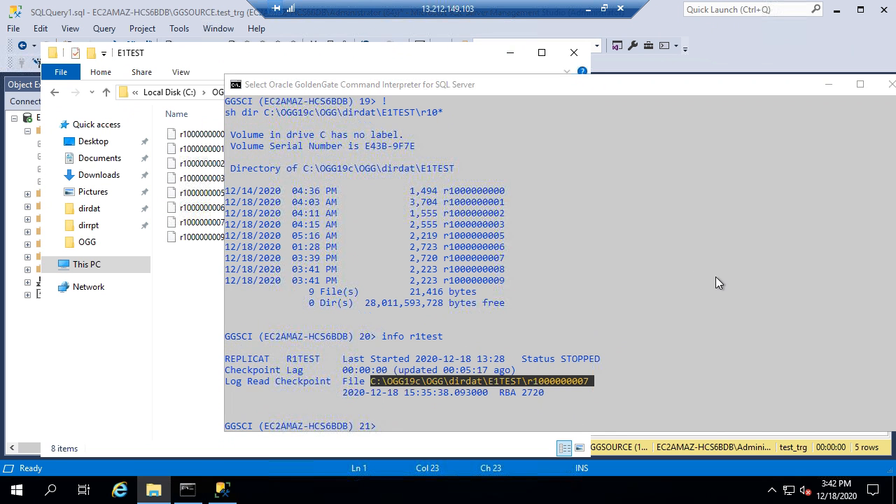
pyautogui.write('!19')
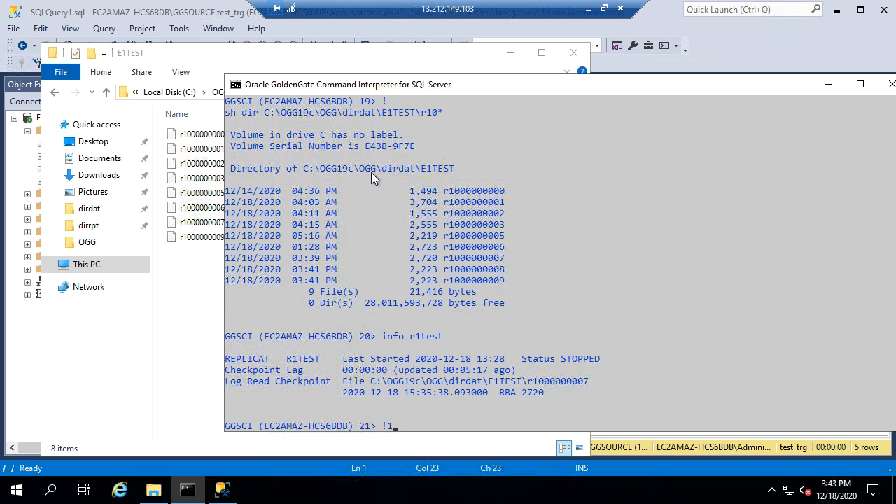
pyautogui.press('Return')
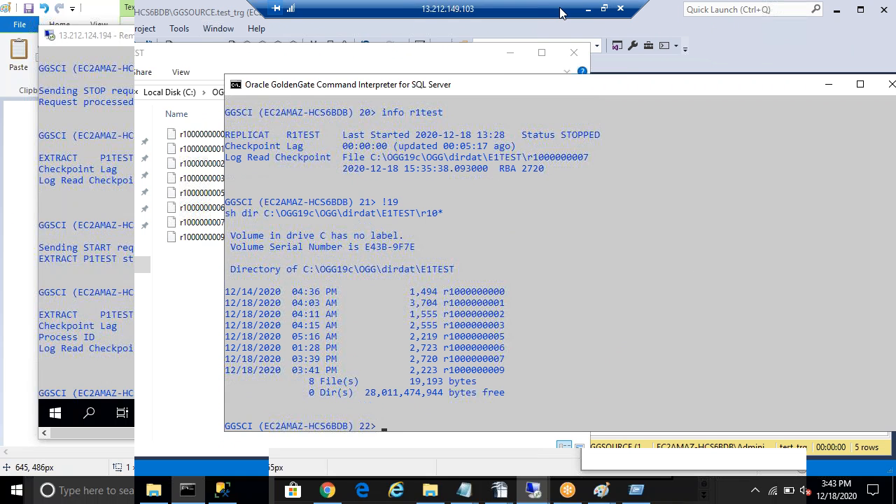
# Leave the target's full-screen session and add the lines '---> fail' and '--> skip to seqno 9' to the Questions notes in Notepad.
pyautogui.click(603, 8)
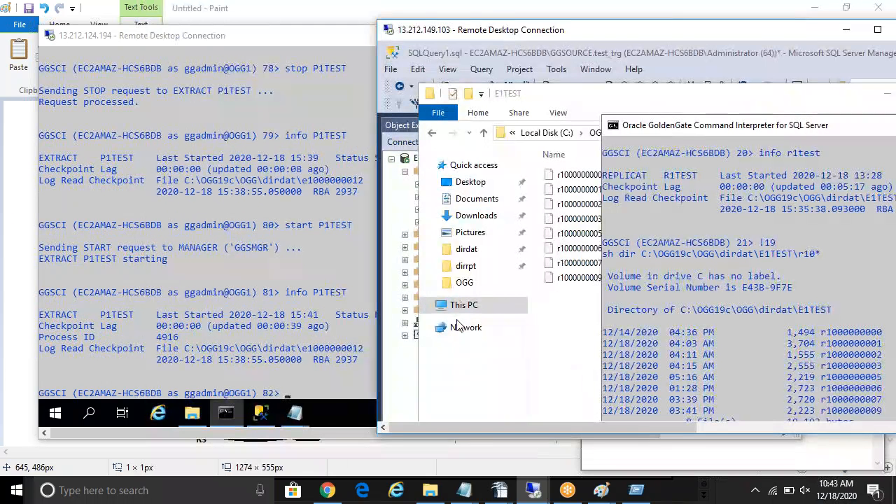
pyautogui.click(465, 491)
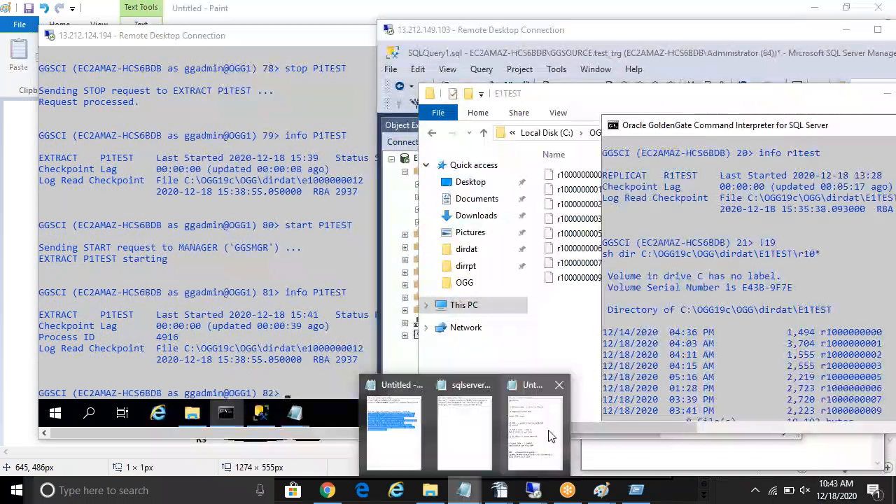
pyautogui.click(551, 435)
pyautogui.press('Return')
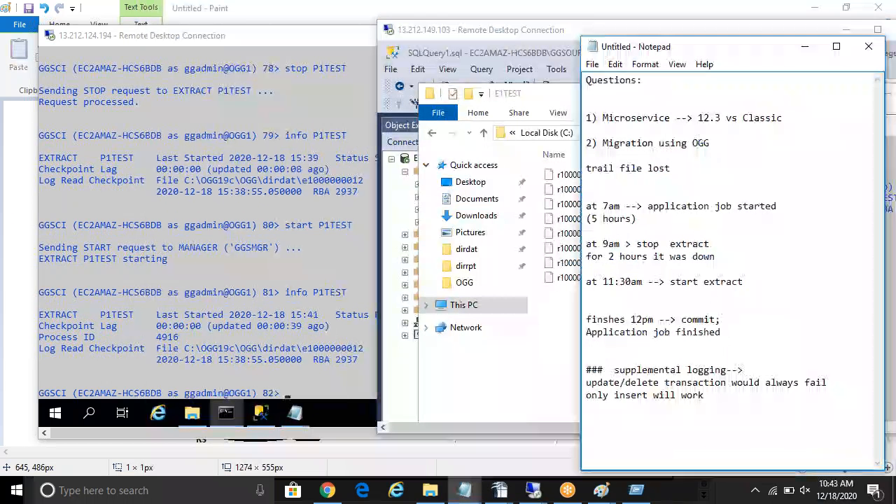
pyautogui.write('---> fail')
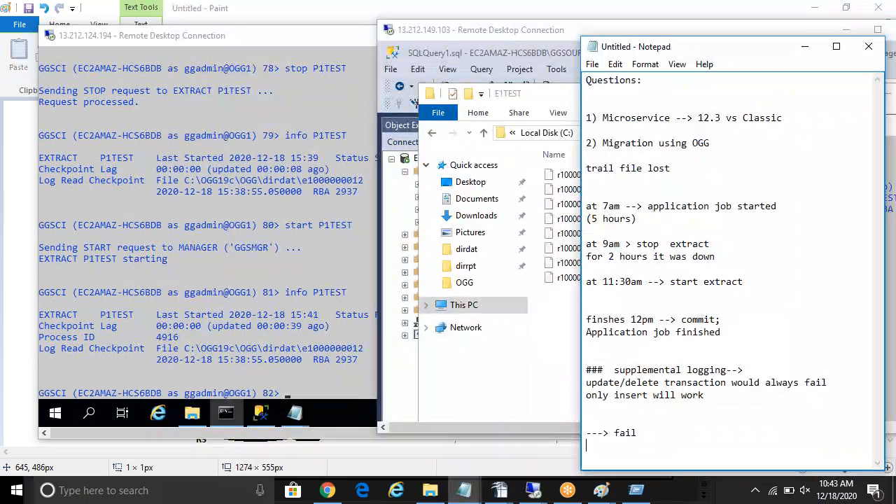
pyautogui.press('Return')
pyautogui.write('--> skip to seqno 9  ')
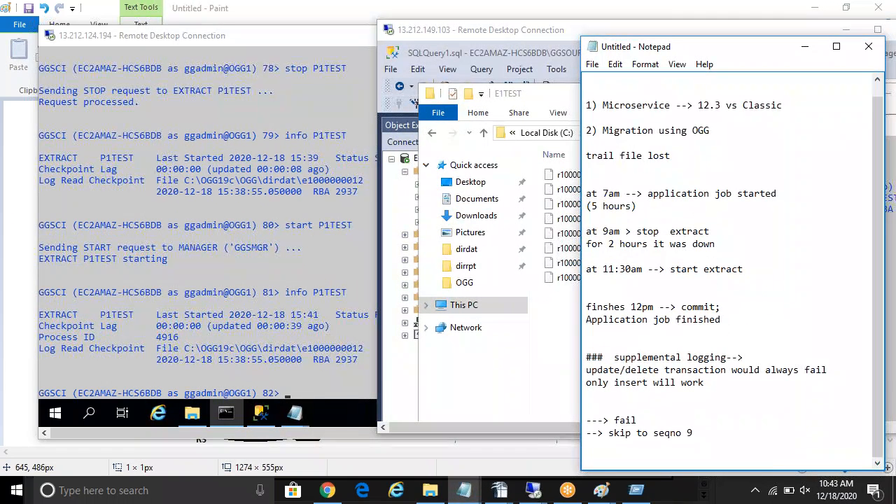
pyautogui.write('--')
pyautogui.press('BackSpace')
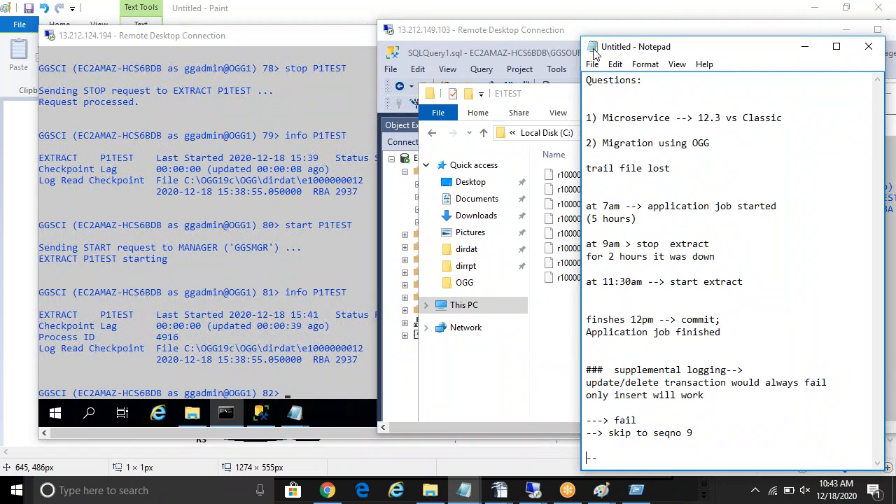
# Insert a block of blank lines below the 'skip to seqno 9' note and begin a new line with '-->'.
pyautogui.moveTo(592, 47); pyautogui.dragTo(568, 37)
pyautogui.press('Return')
pyautogui.press('Return')
pyautogui.press('Return')
pyautogui.press('Return')
pyautogui.press('Return')
pyautogui.press('Return')
pyautogui.press('Return')
pyautogui.press('Return')
pyautogui.press('Return')
pyautogui.press('Return')
pyautogui.press('Return')
pyautogui.press('Up')
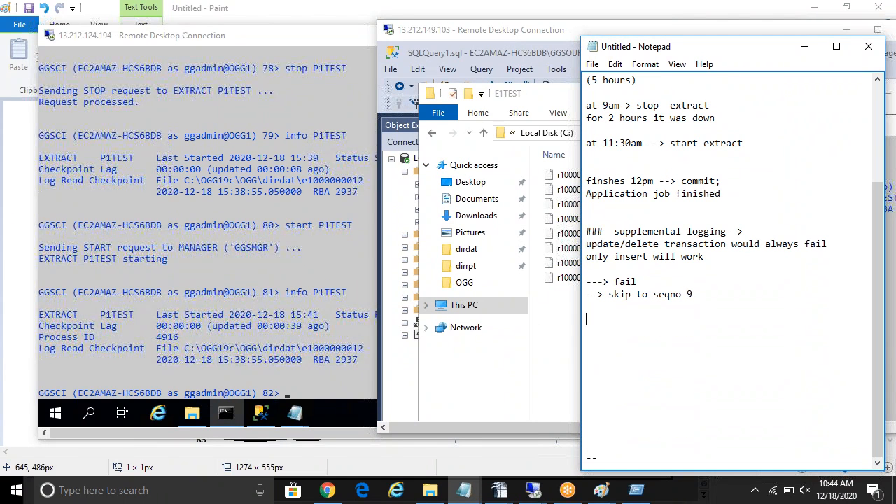
pyautogui.write('-->')
# Return to the target server's GGSCI console and start the replicat R1TEST.
pyautogui.doubleClick(529, 29)
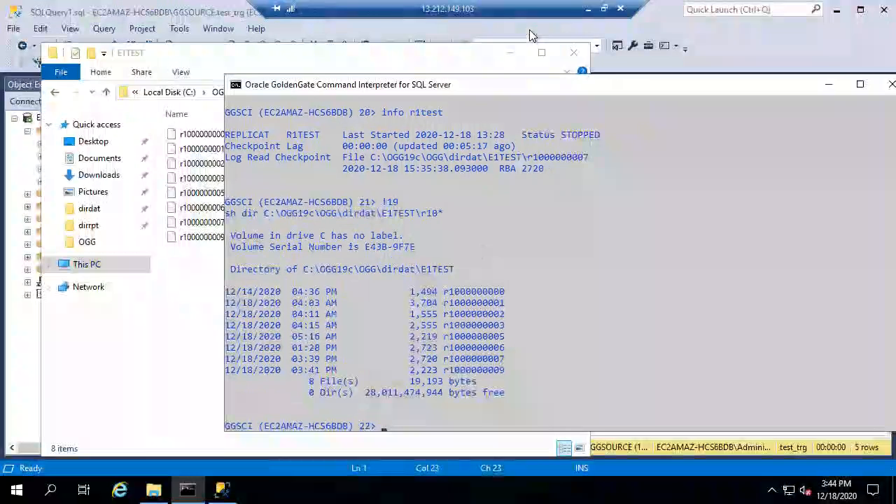
pyautogui.click(497, 247)
pyautogui.doubleClick(296, 135)
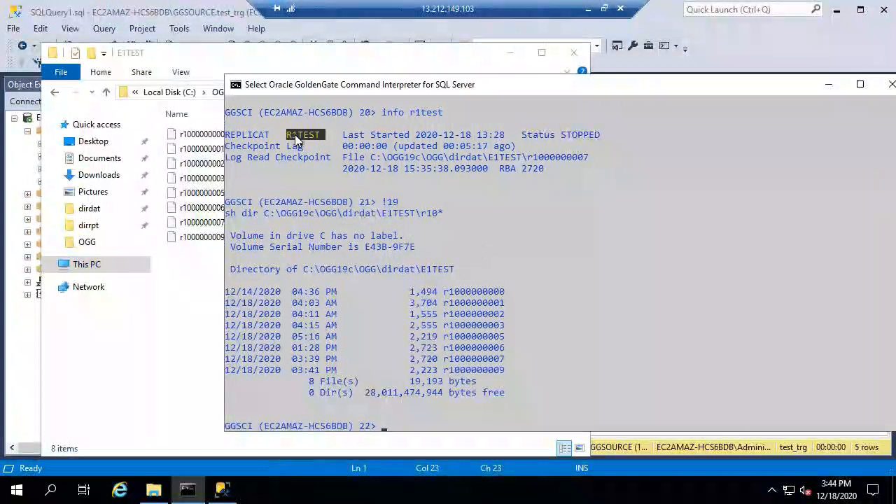
pyautogui.write('s')
pyautogui.doubleClick(295, 135)
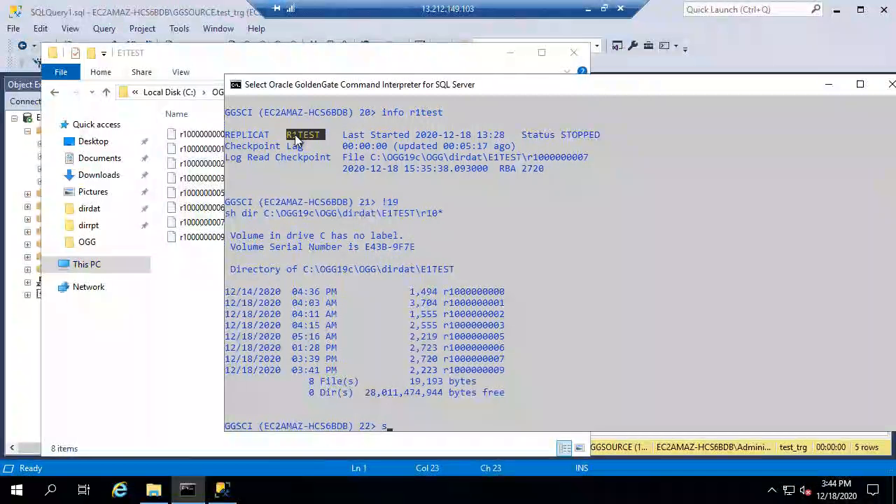
pyautogui.write('t')
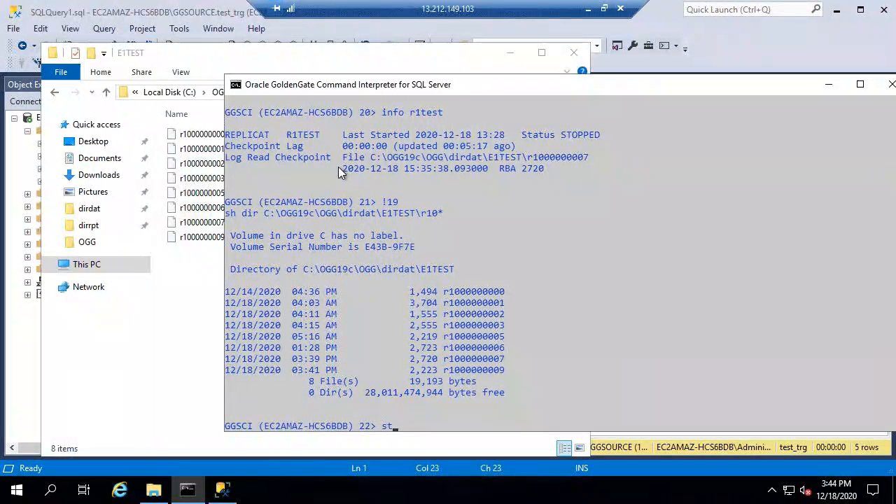
pyautogui.write('art R1TEST')
pyautogui.press('Return')
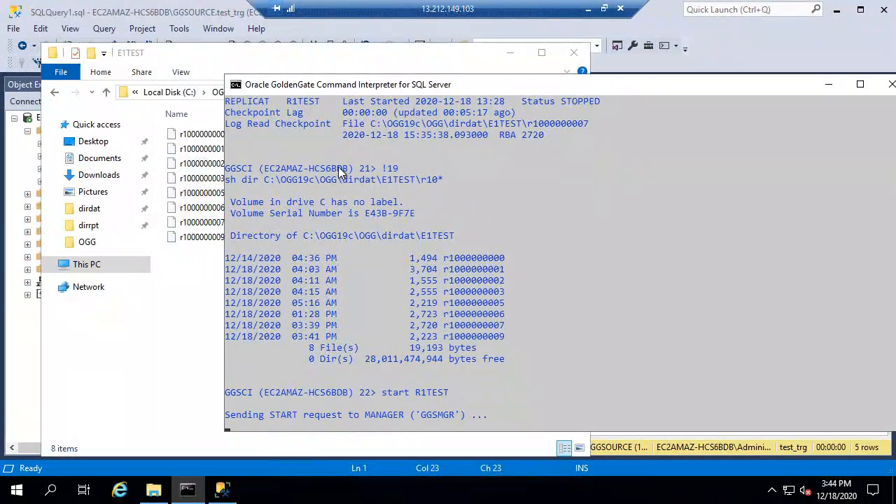
# Check the replicat with info R1TEST and info all, examining its checkpoint lag and time since checkpoint.
pyautogui.write('in')
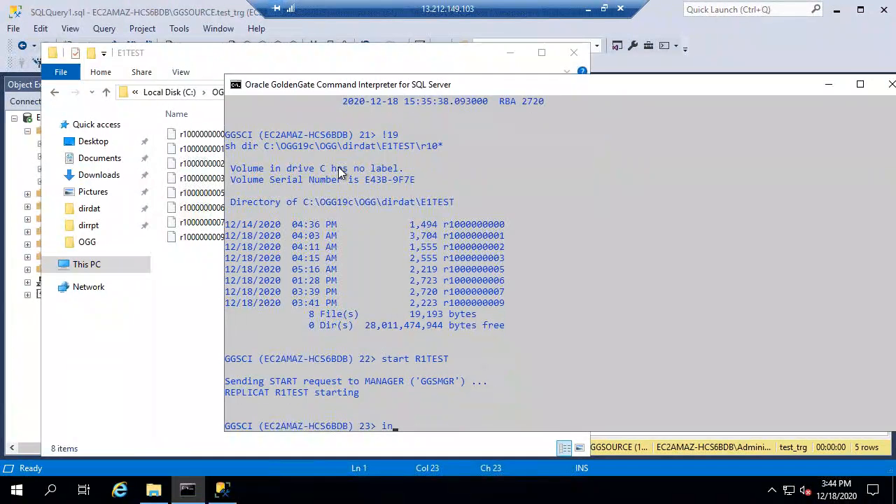
pyautogui.write('fo R1TEST')
pyautogui.press('Return')
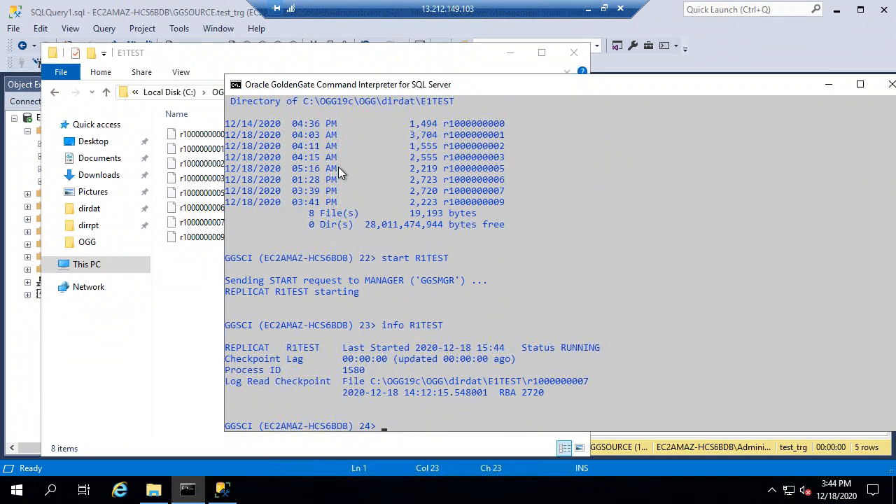
pyautogui.write('info all')
pyautogui.press('Return')
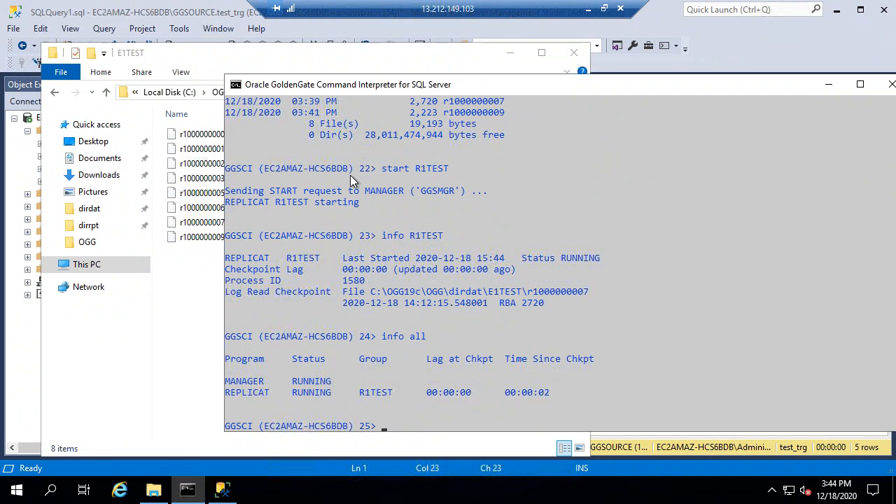
pyautogui.moveTo(429, 393); pyautogui.dragTo(504, 393)
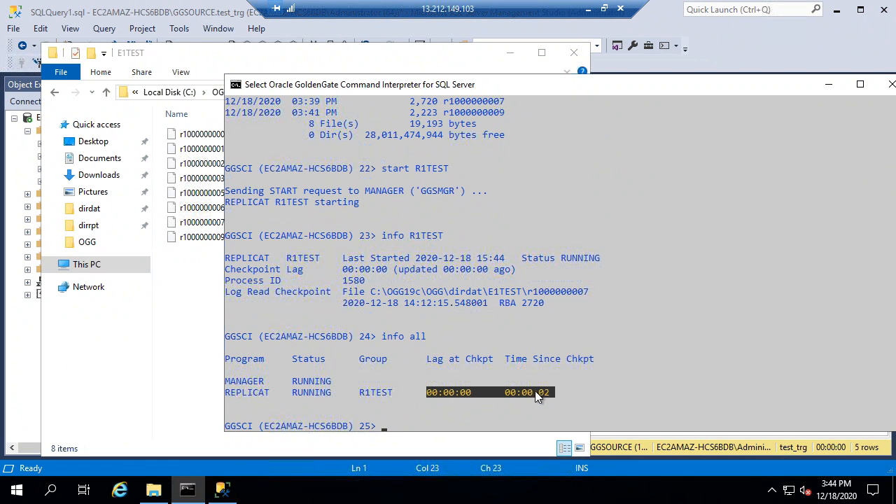
# Query the replicat status with info r* and examine its checkpoint lag and last update time.
pyautogui.click(495, 393)
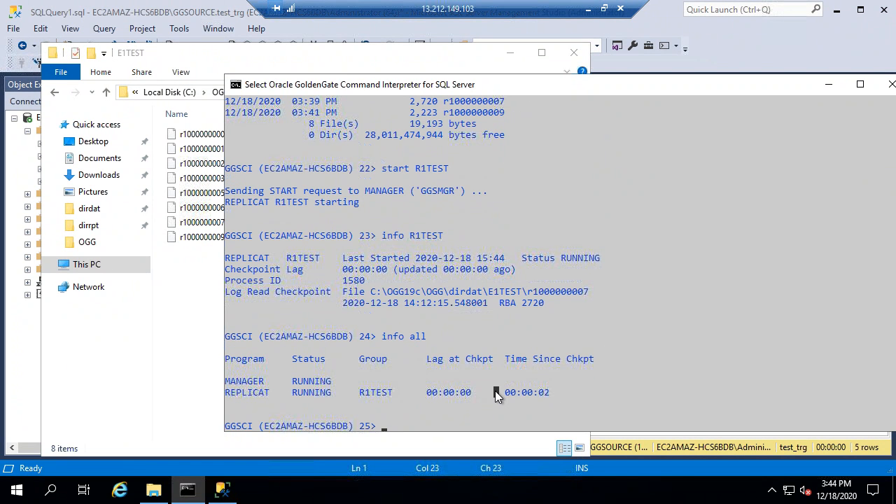
pyautogui.write('in')
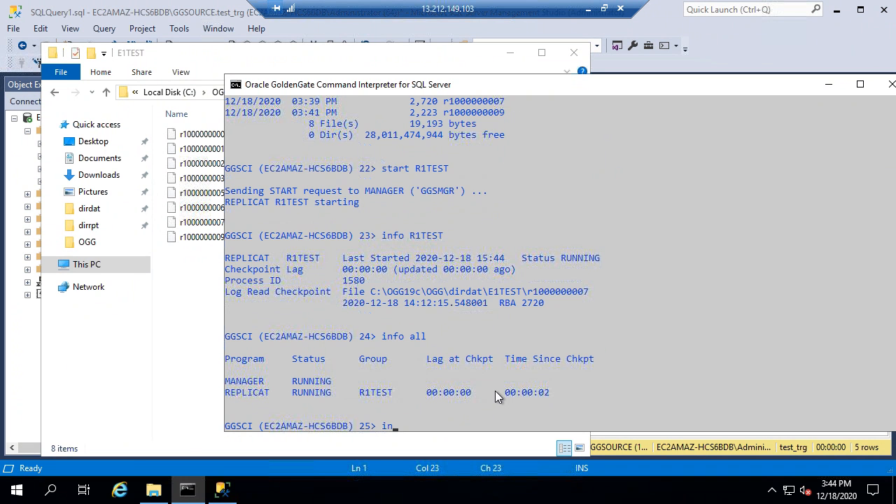
pyautogui.write('fo r*')
pyautogui.press('Return')
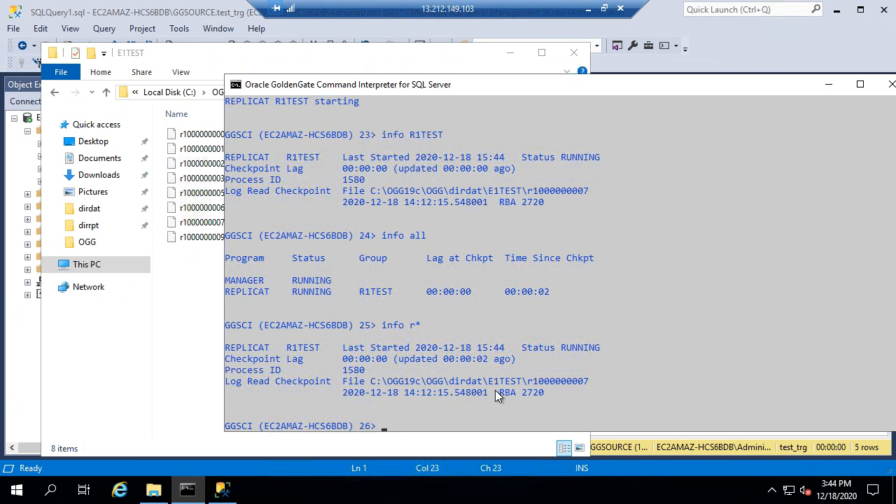
pyautogui.click(450, 362)
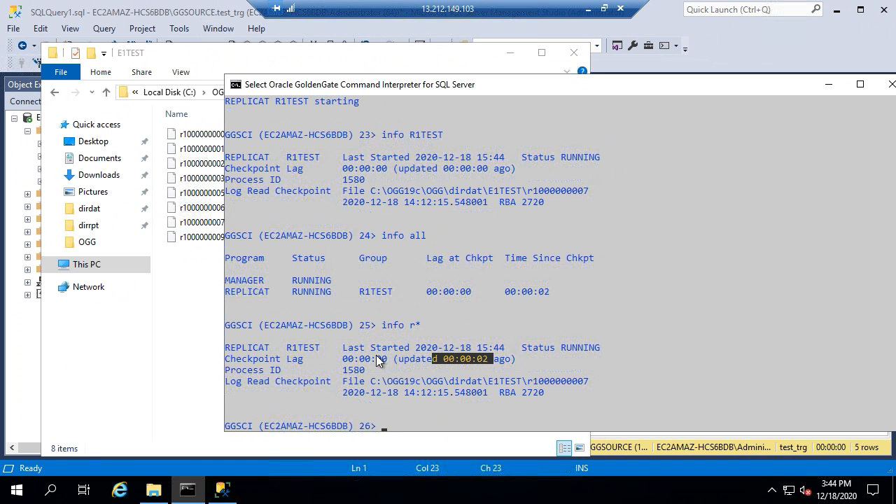
pyautogui.click(339, 359)
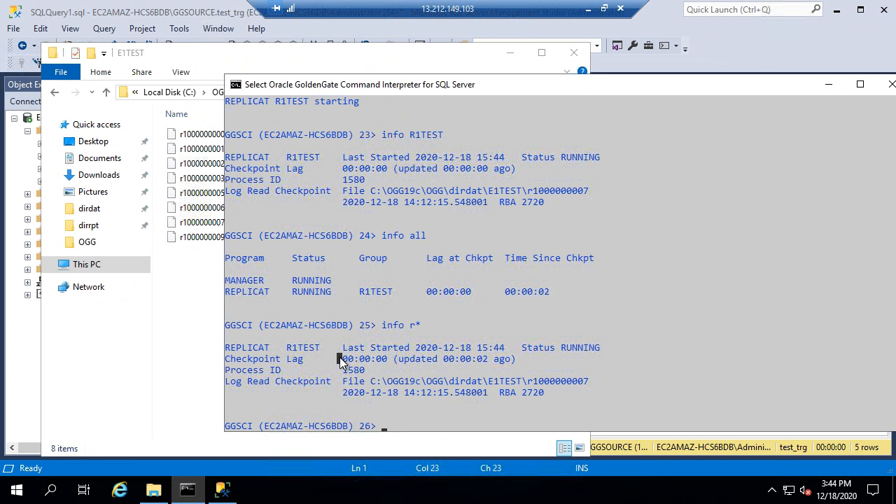
# Repeat the info r* query twice to see whether the replicat's log read checkpoint moves.
pyautogui.click(440, 381)
pyautogui.press('Escape')
pyautogui.write('!')
pyautogui.press('Return')
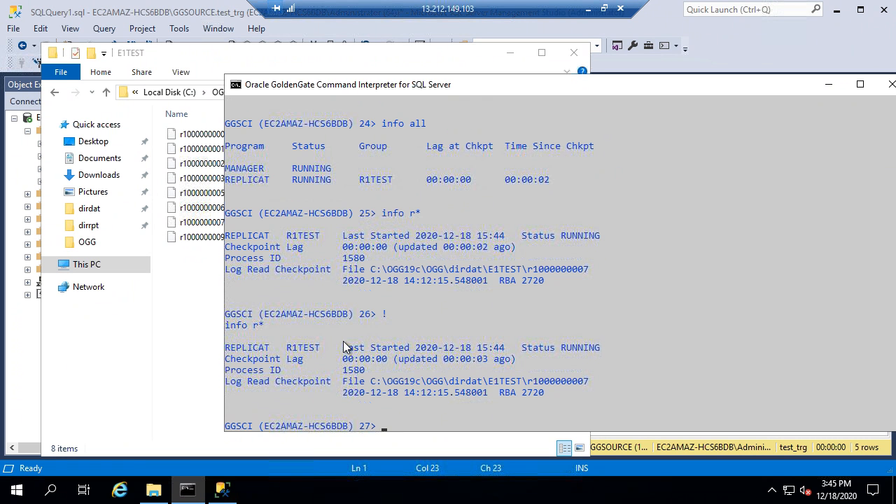
pyautogui.write('!')
pyautogui.press('Return')
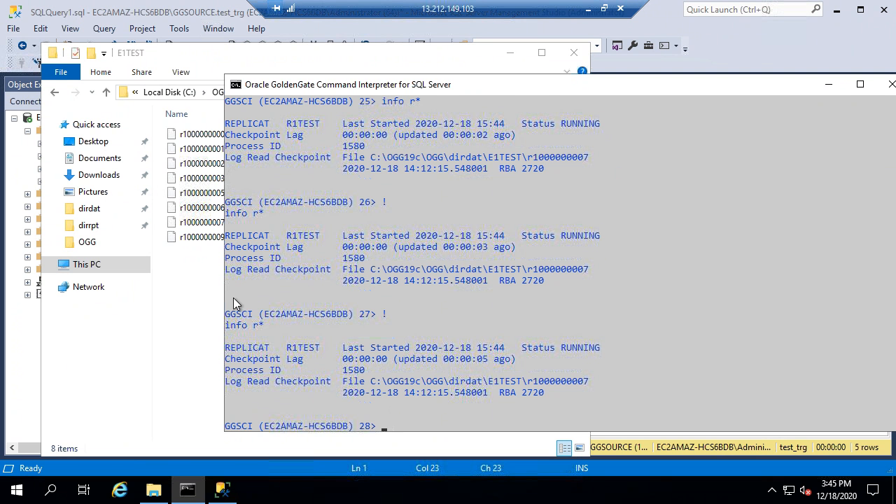
# Switch to the source server's GGSCI console, stop and restart the pump P1TEST, and check it with info P1TEST.
pyautogui.click(197, 273)
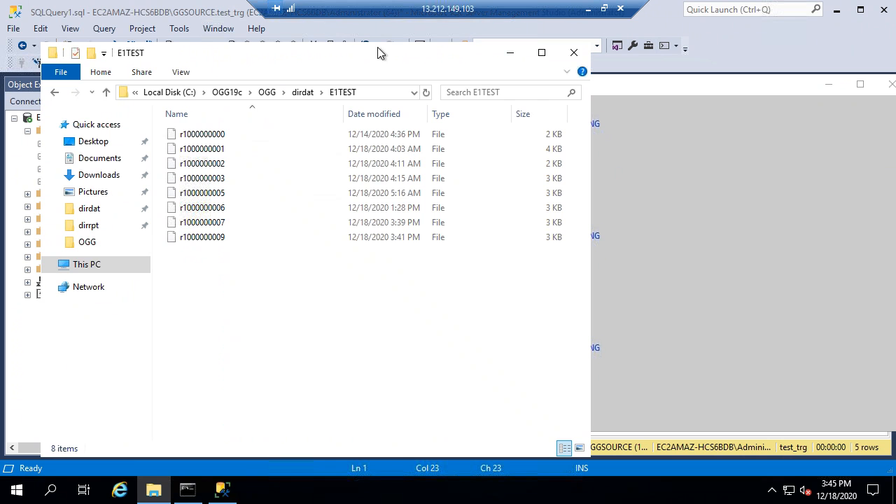
pyautogui.doubleClick(386, 16)
pyautogui.click(332, 38)
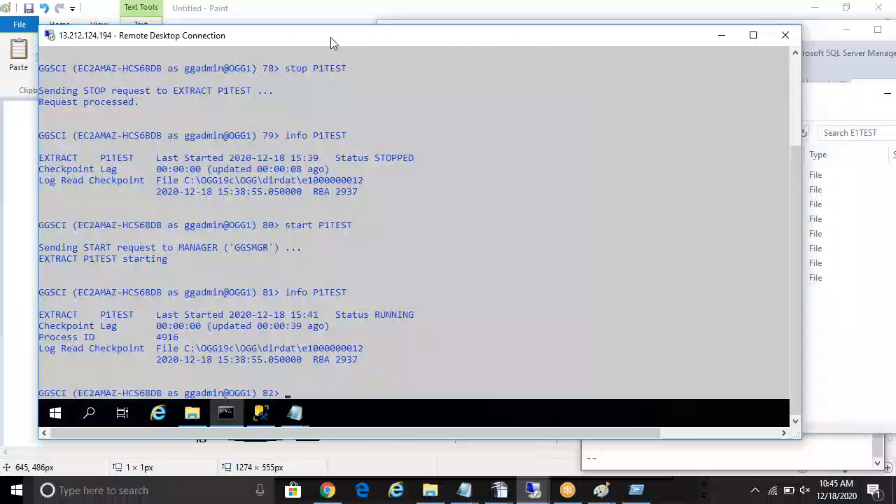
pyautogui.write('stop P1TEST')
pyautogui.press('Return')
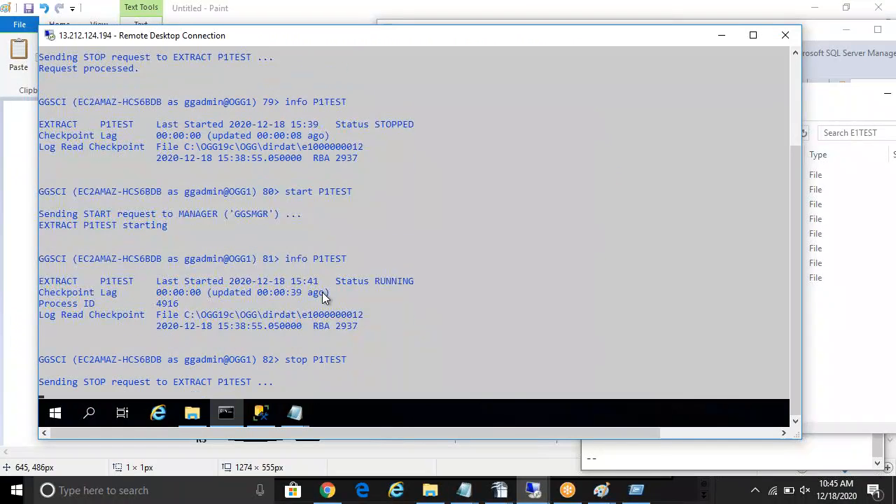
pyautogui.write('start P1TEST')
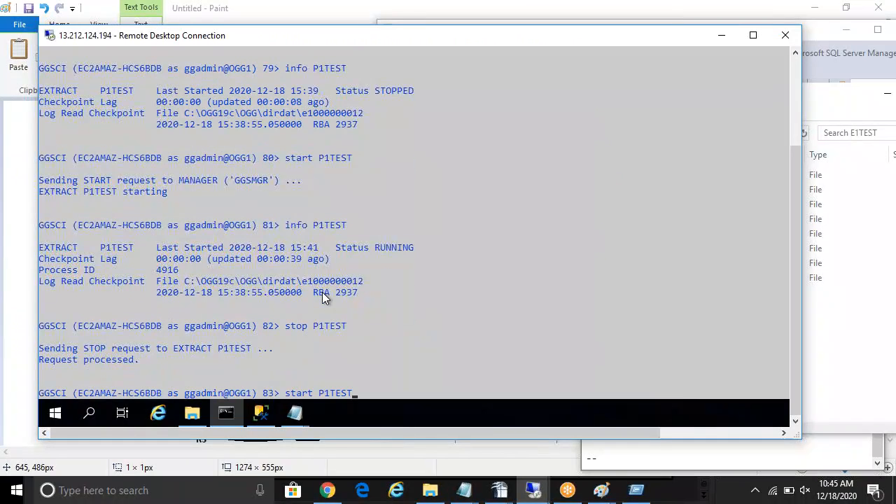
pyautogui.press('Return')
pyautogui.write('inf')
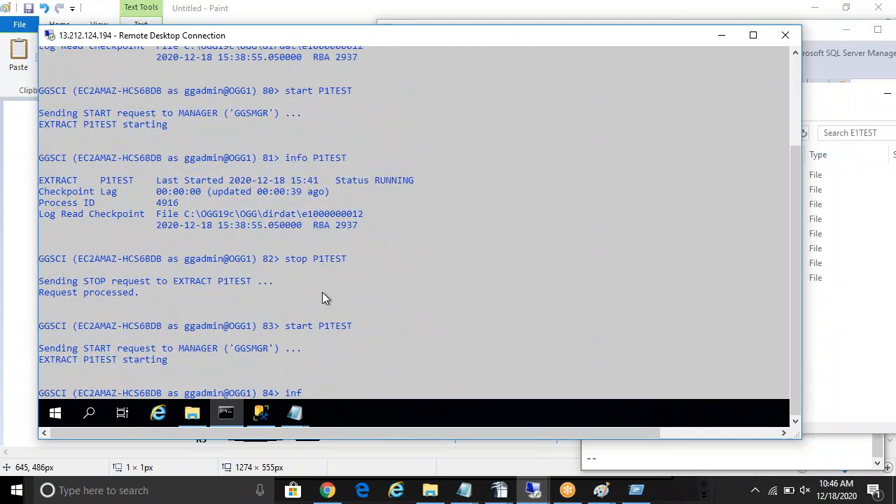
pyautogui.write('o P1TEST')
pyautogui.press('Return')
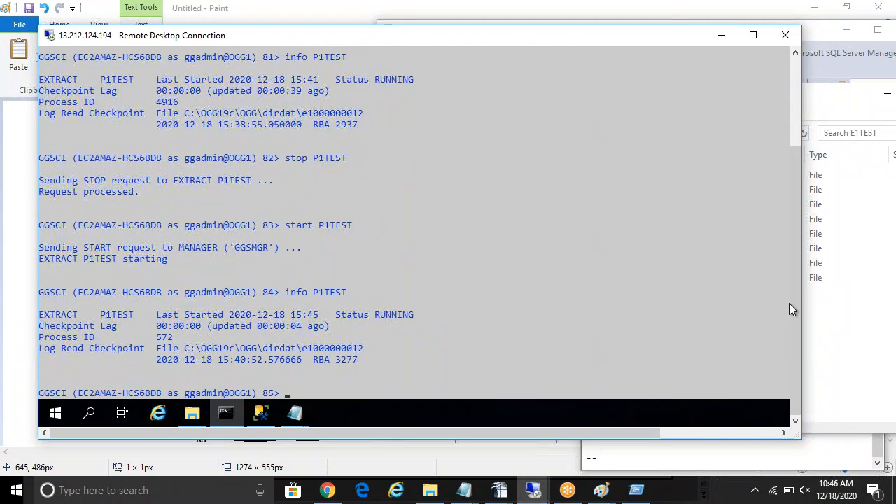
# Refresh the E1TEST trail folder on the target server to check for new remote trail files.
pyautogui.click(858, 341)
pyautogui.rightClick(638, 341)
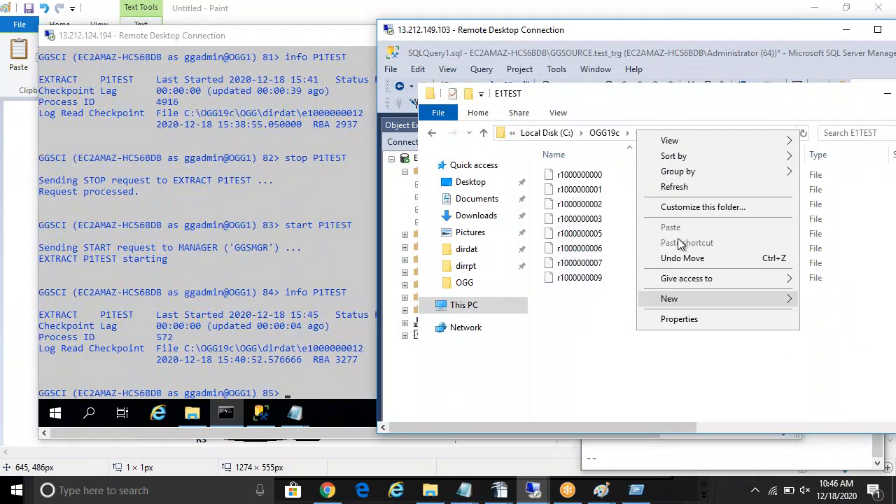
pyautogui.click(697, 188)
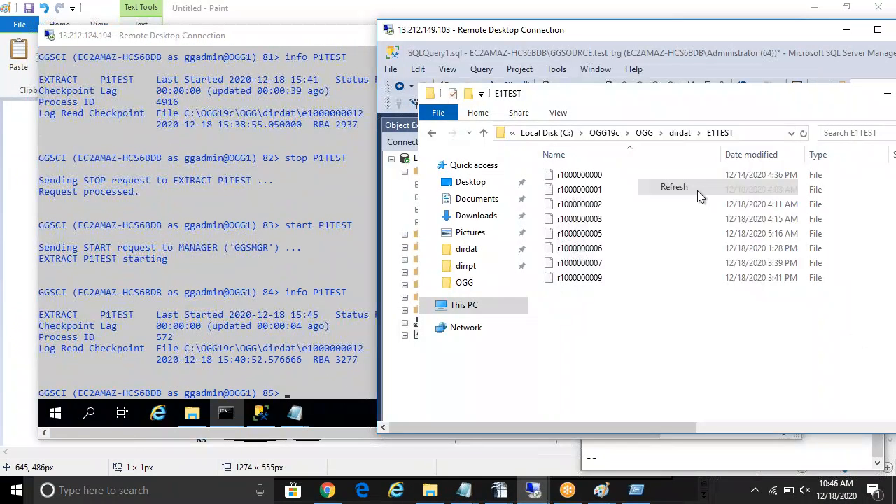
pyautogui.rightClick(654, 323)
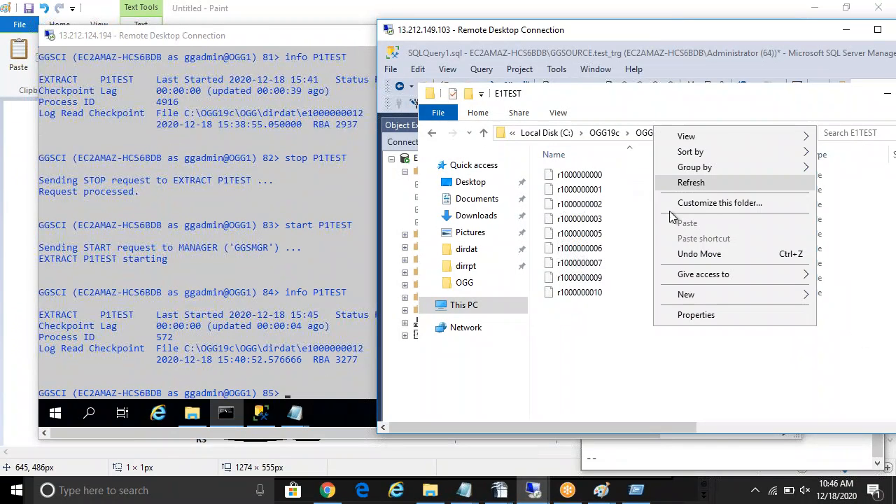
pyautogui.click(683, 182)
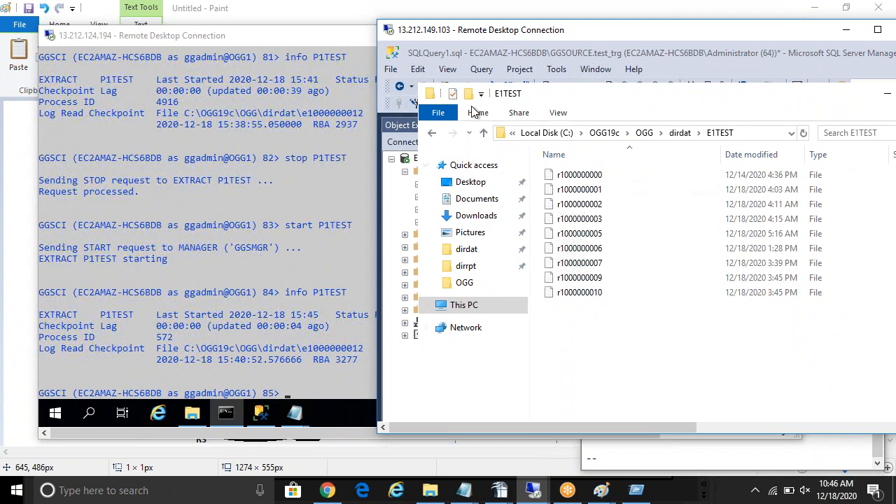
# Return to the target's full-screen GGSCI console, repeat info r*, and examine the replicat's log read checkpoint timestamp.
pyautogui.doubleClick(502, 32)
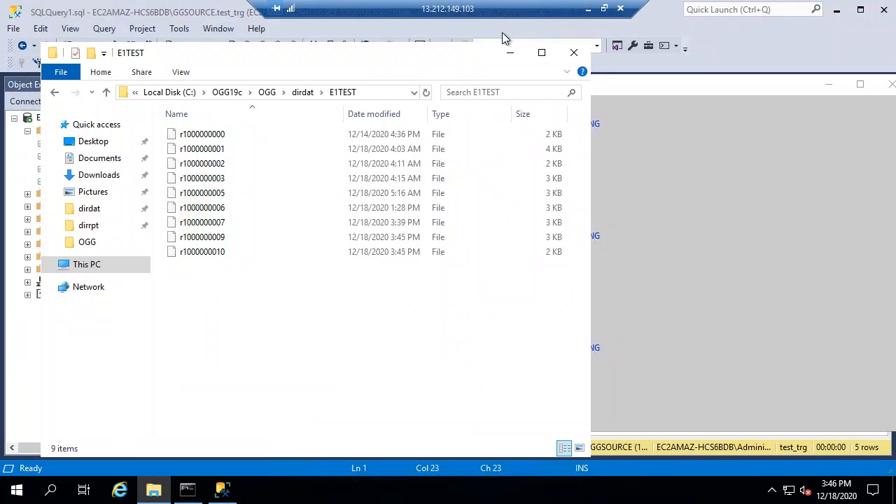
pyautogui.click(187, 490)
pyautogui.write('!')
pyautogui.press('Return')
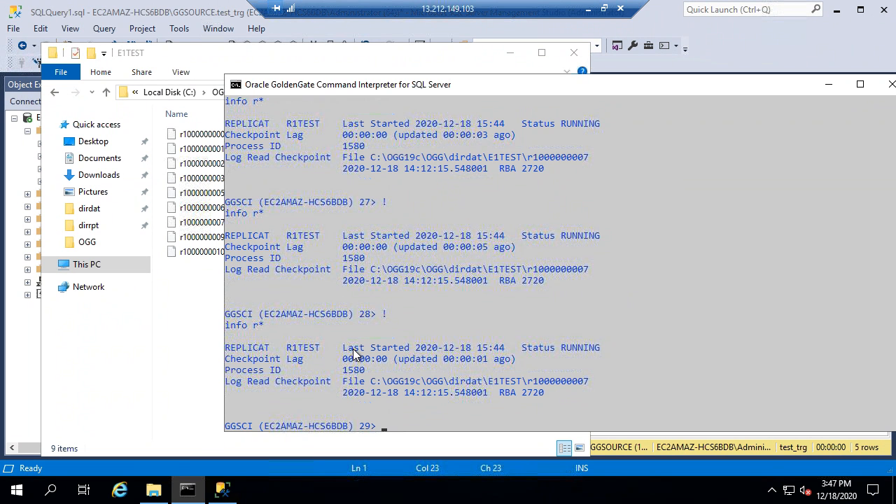
pyautogui.doubleClick(303, 348)
pyautogui.rightClick(311, 354)
pyautogui.moveTo(335, 393); pyautogui.dragTo(443, 394)
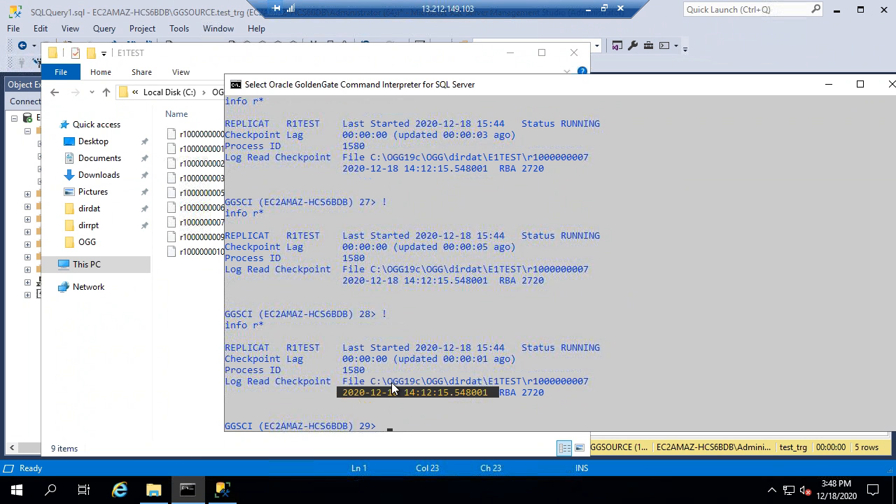
# Copy the replicat name from the output and query its status with info R1TEST.
pyautogui.doubleClick(300, 349)
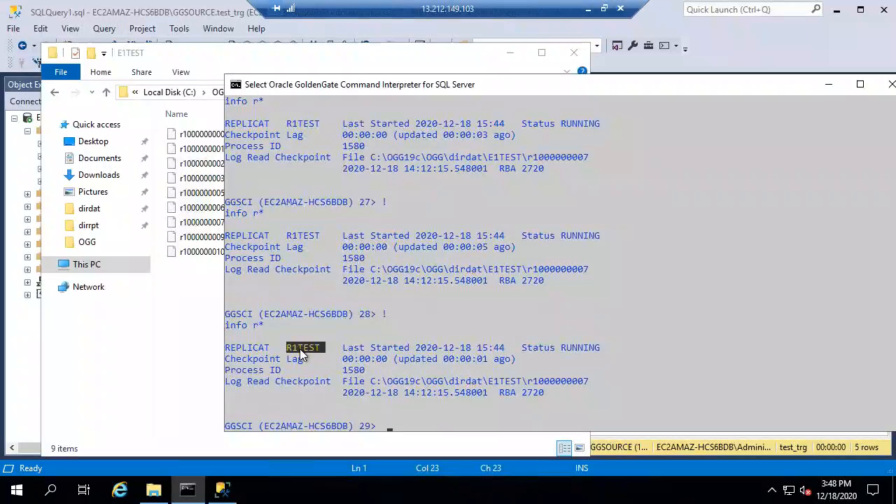
pyautogui.hotkey('ctrl', 'c')
pyautogui.write('info P1TEST')
pyautogui.press('Return')
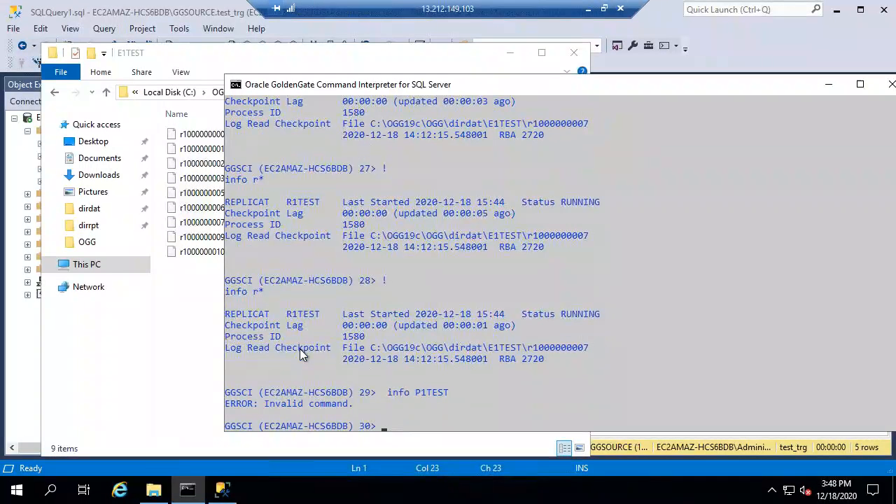
pyautogui.write('info')
pyautogui.hotkey('ctrl', 'v')
pyautogui.press('Return')
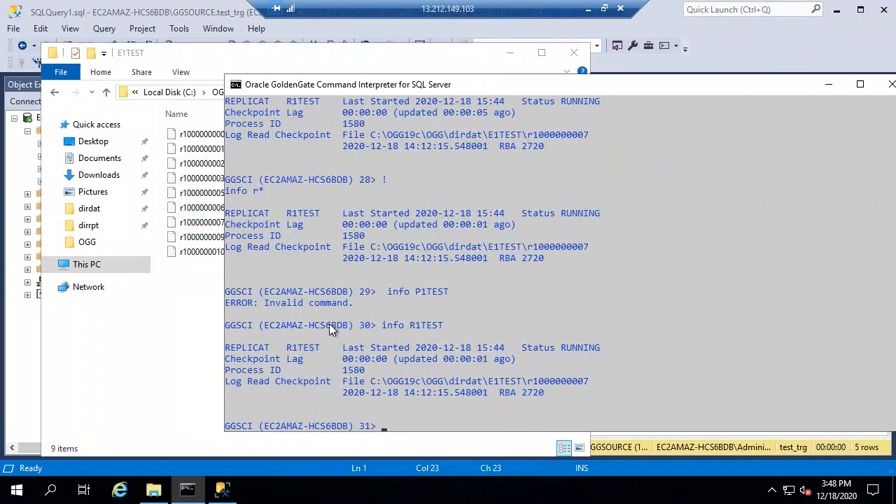
pyautogui.write('info R1TEST detail')
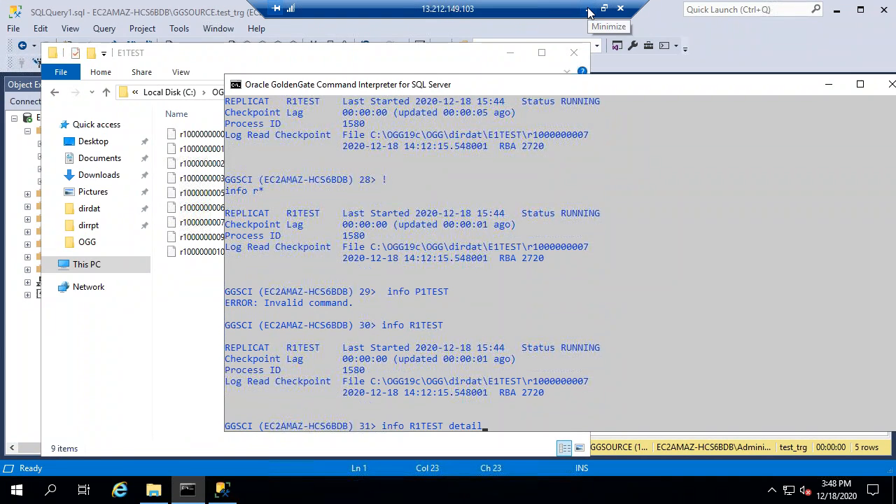
pyautogui.click(220, 334)
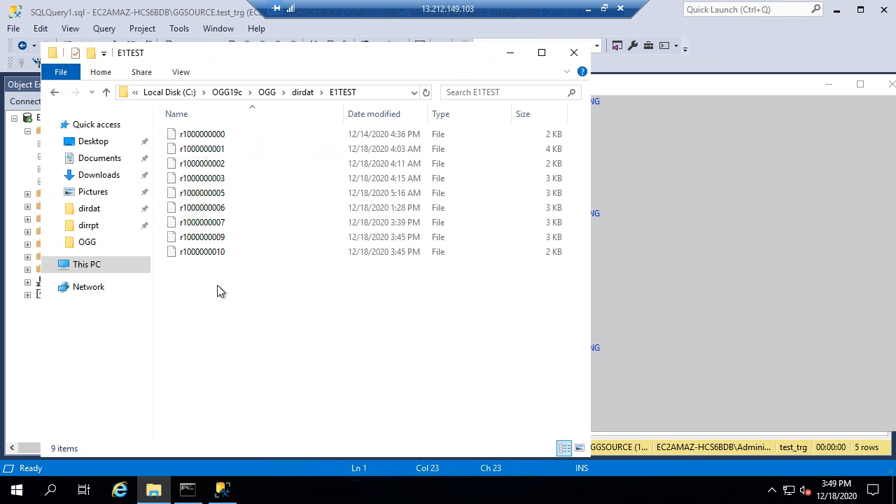
pyautogui.click(210, 242)
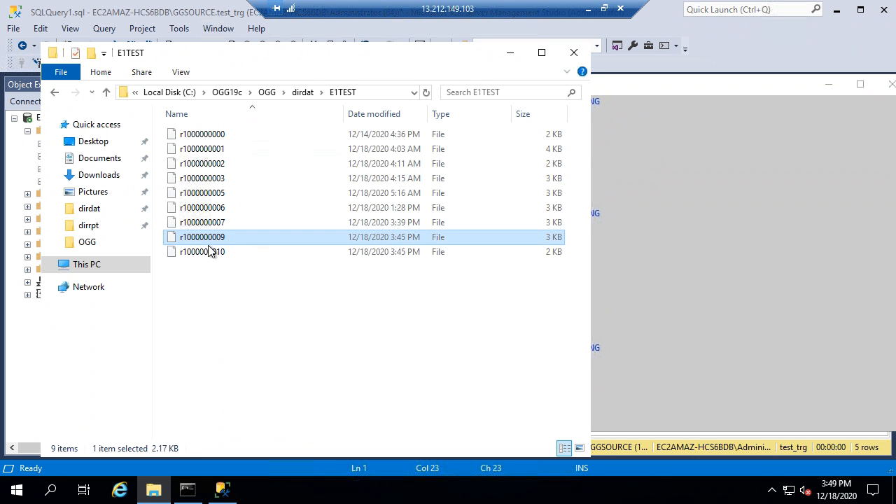
pyautogui.keyDown('shift'); pyautogui.click(210, 253); pyautogui.keyUp('shift')
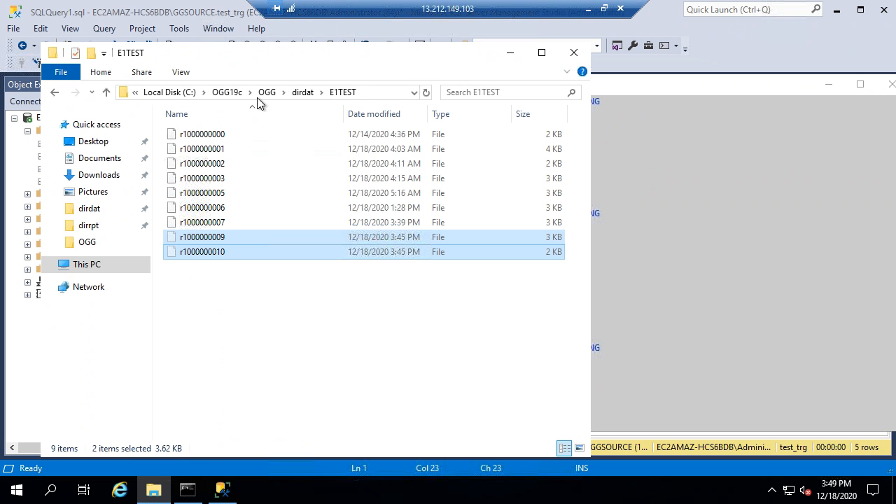
pyautogui.click(302, 92)
pyautogui.hotkey('ctrl', 'v')
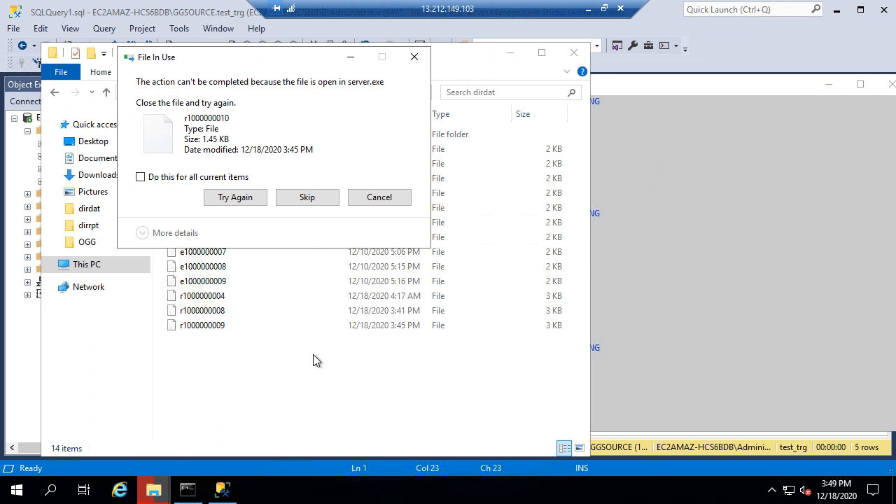
pyautogui.click(380, 201)
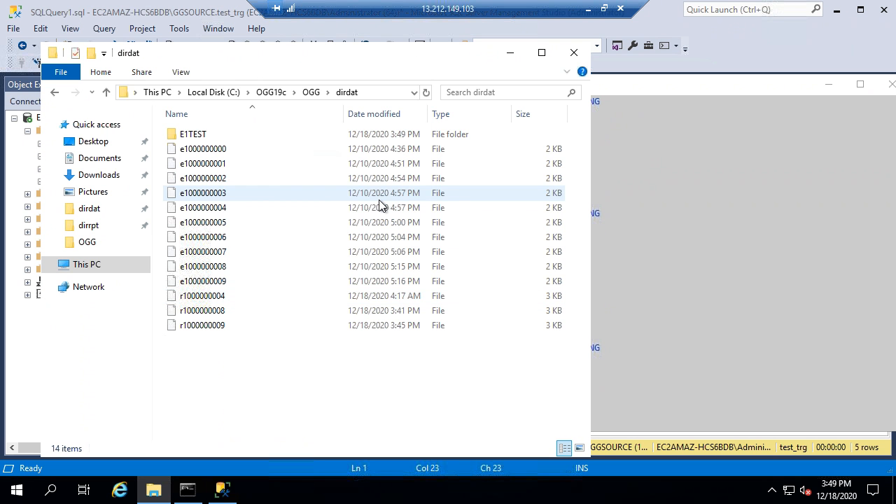
pyautogui.doubleClick(206, 137)
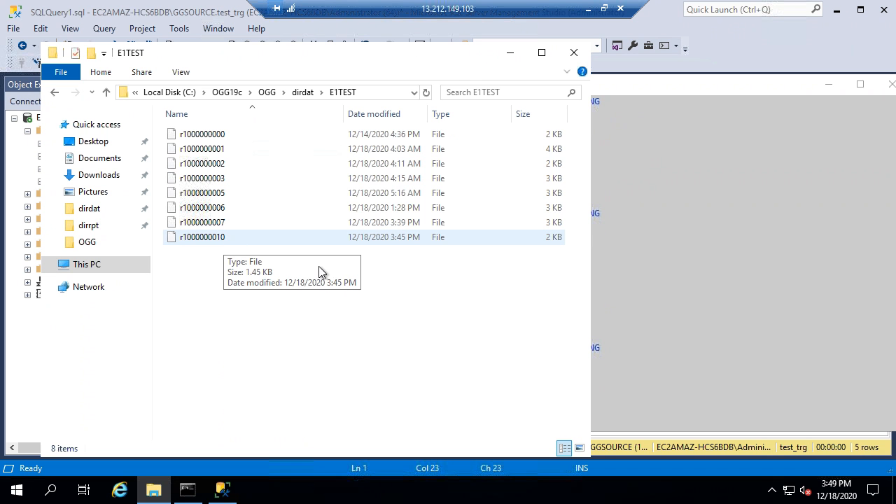
# Switch to the source server's GGSCI session, stop extract P1TEST and check its status with info P1TEST.
pyautogui.click(589, 9)
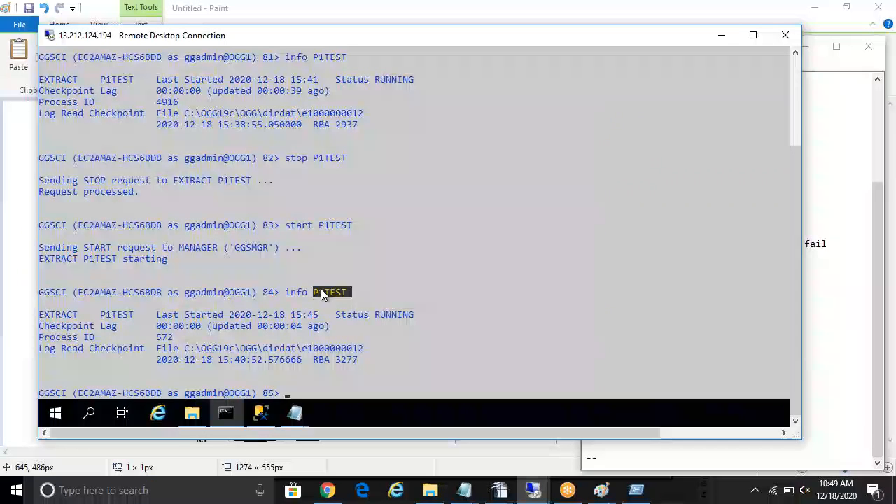
pyautogui.write('stop')
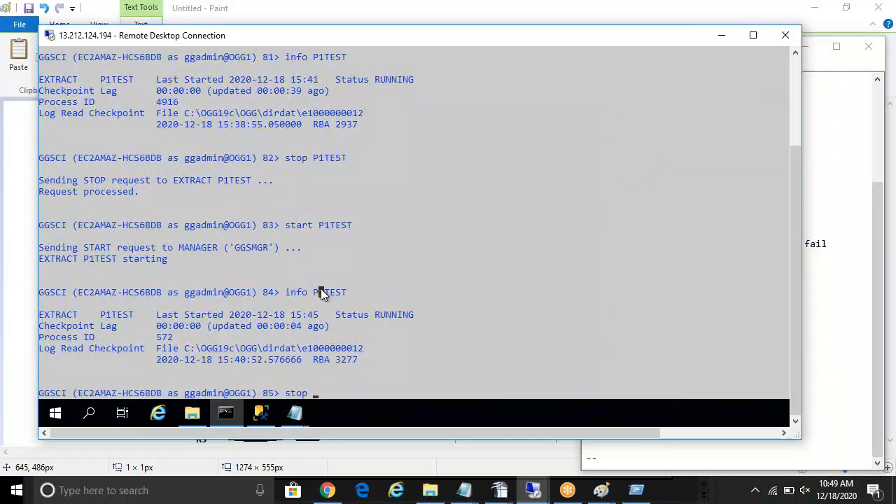
pyautogui.doubleClick(320, 290)
pyautogui.hotkey('ctrl', 'c')
pyautogui.rightClick(320, 290)
pyautogui.rightClick(320, 289)
pyautogui.press('Return')
pyautogui.write('info')
pyautogui.rightClick(321, 289)
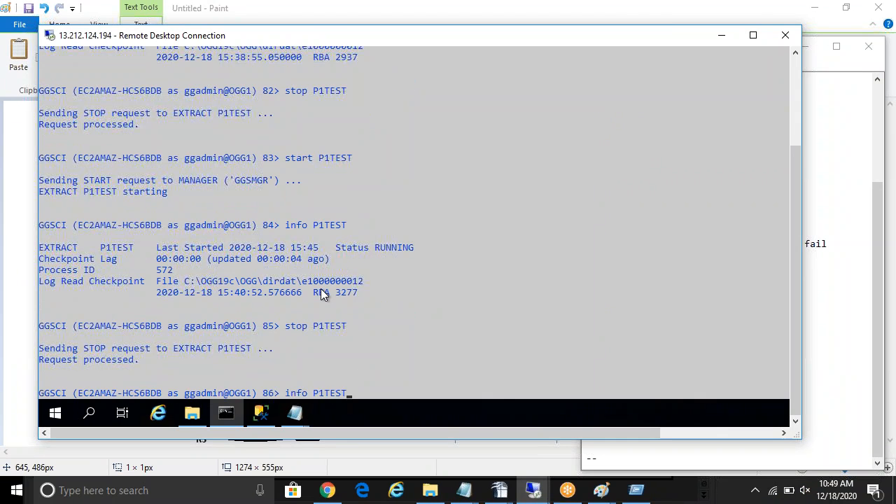
pyautogui.press('Return')
# Start extract P1TEST again and check its status with info P1TEST.
pyautogui.write('star')
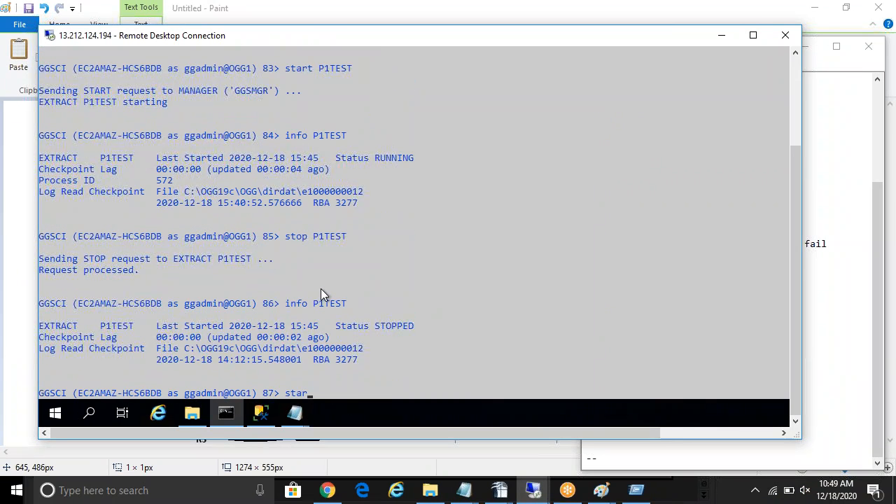
pyautogui.write('t')
pyautogui.rightClick(321, 289)
pyautogui.press('Return')
pyautogui.write('info')
pyautogui.rightClick(320, 289)
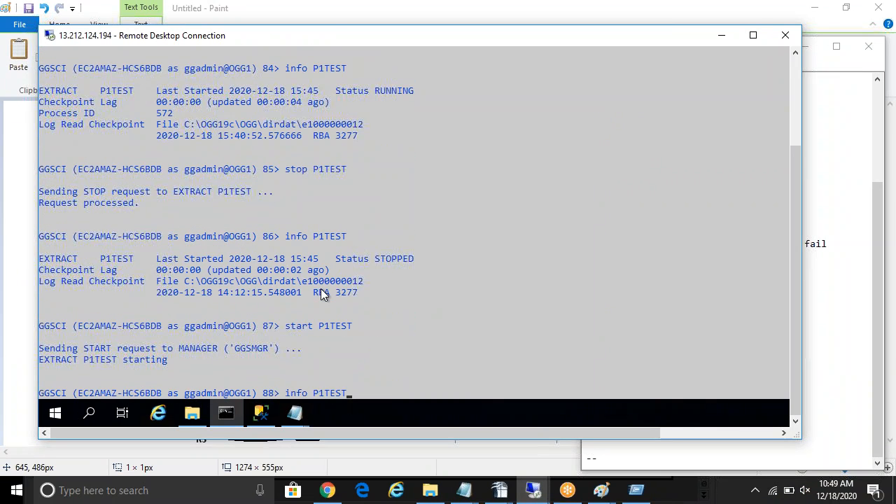
pyautogui.press('Return')
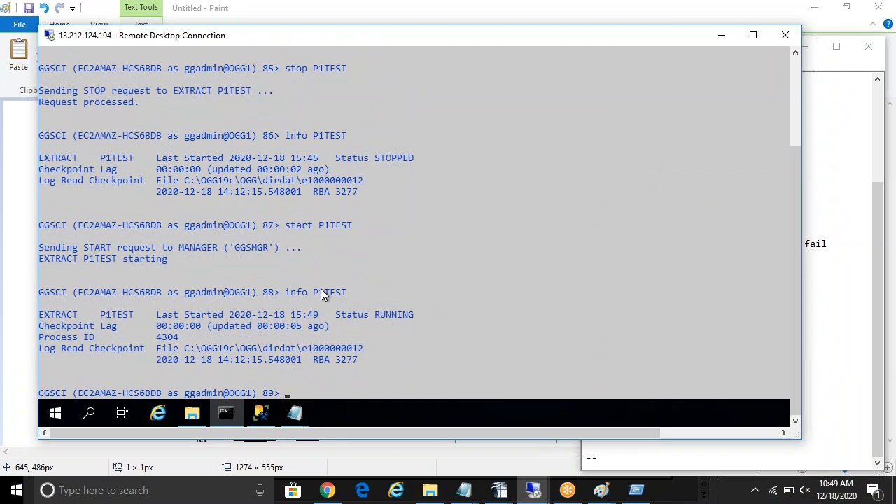
# Return to the 13.212.149.103 remote session and refresh the E1TEST trail folder listing.
pyautogui.click(858, 296)
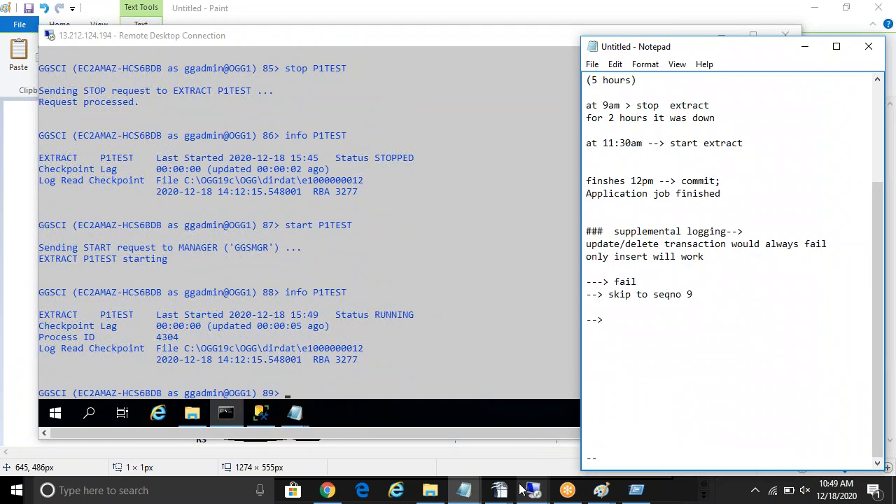
pyautogui.moveTo(533, 490)
pyautogui.click(585, 440)
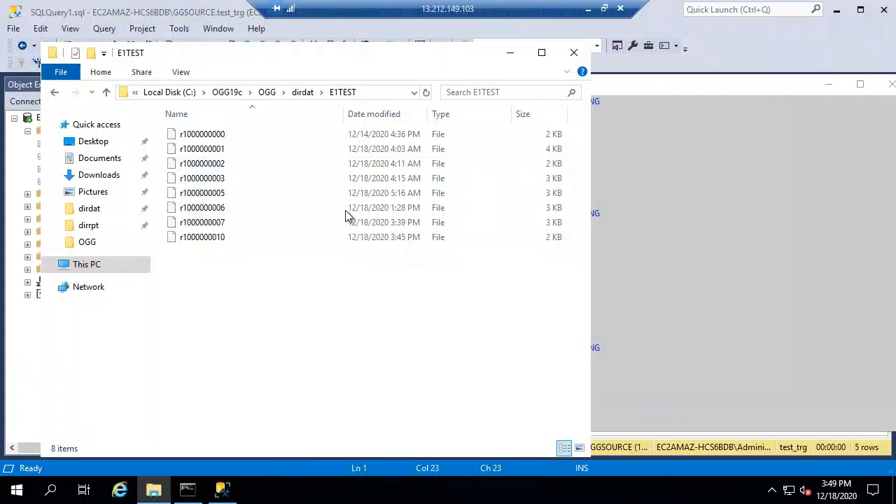
pyautogui.click(427, 92)
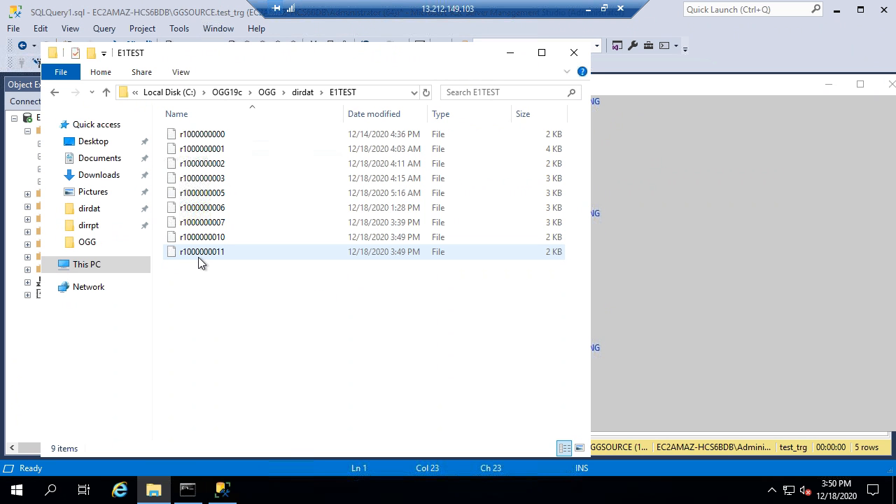
# Run info R1TEST detail in GGSCI and copy the checkpoint table name ggadmin.GGSCHKPT from the output.
pyautogui.click(643, 227)
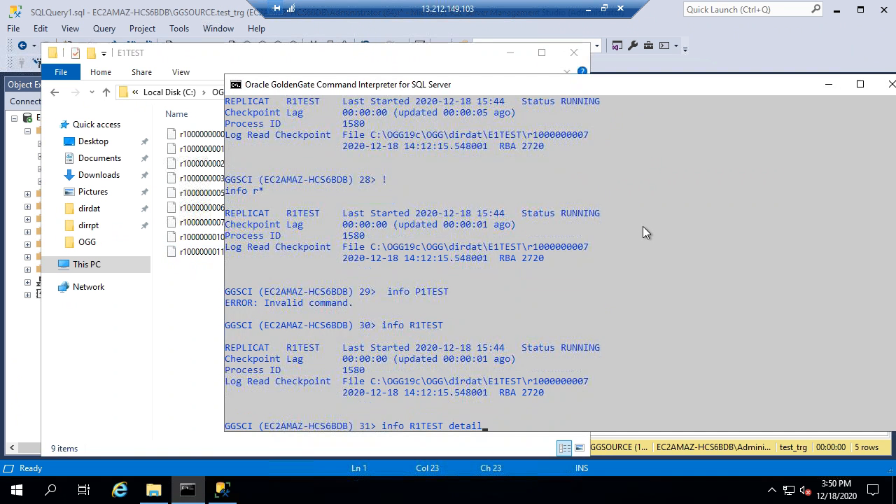
pyautogui.press('Return')
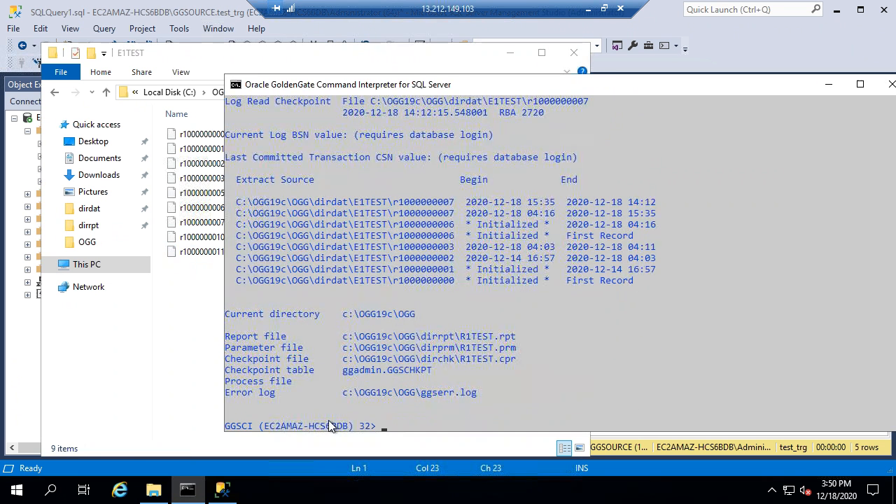
pyautogui.doubleClick(392, 370)
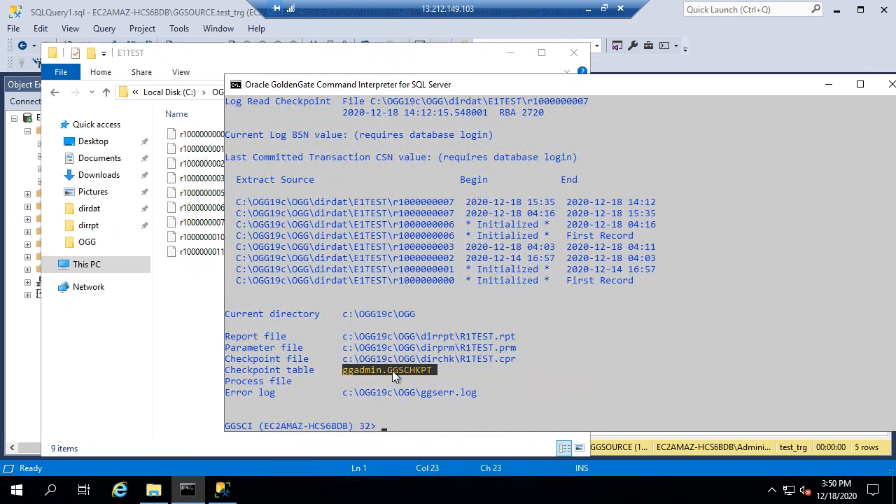
pyautogui.rightClick(392, 371)
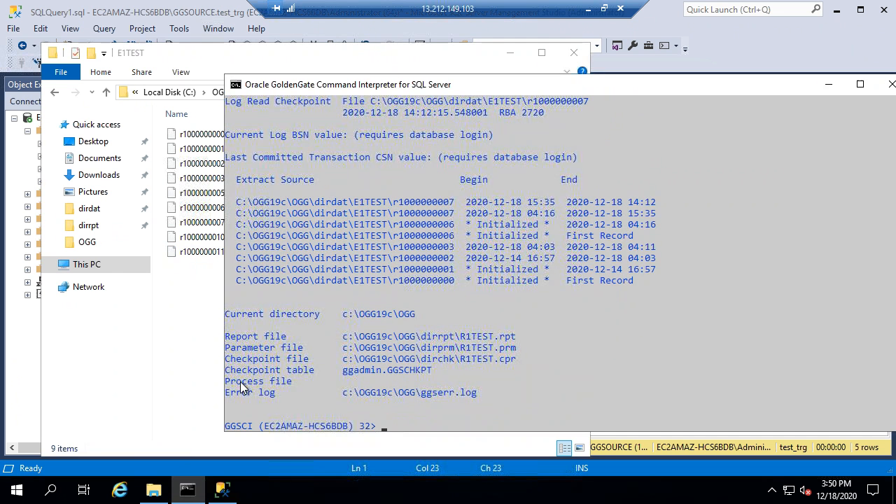
# Add the query "select * from ggadmin.GGSCHKPT;" below the emp query in SQL Server Management Studio and execute only that statement.
pyautogui.click(222, 490)
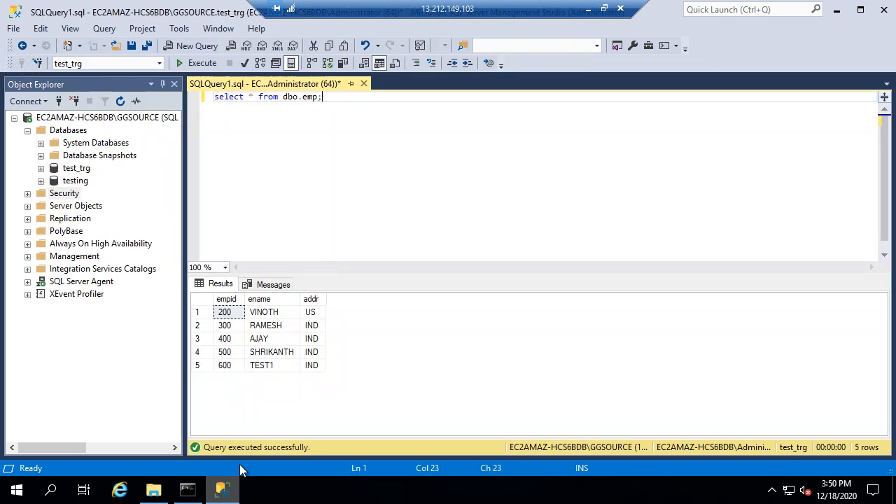
pyautogui.press('Return')
pyautogui.press('Return')
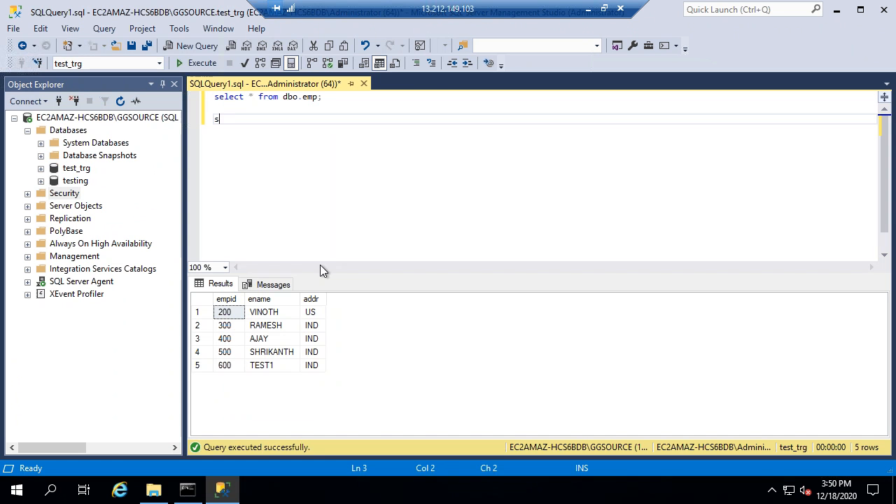
pyautogui.write('select * from')
pyautogui.write('ggadmin.GGSCHKPT;')
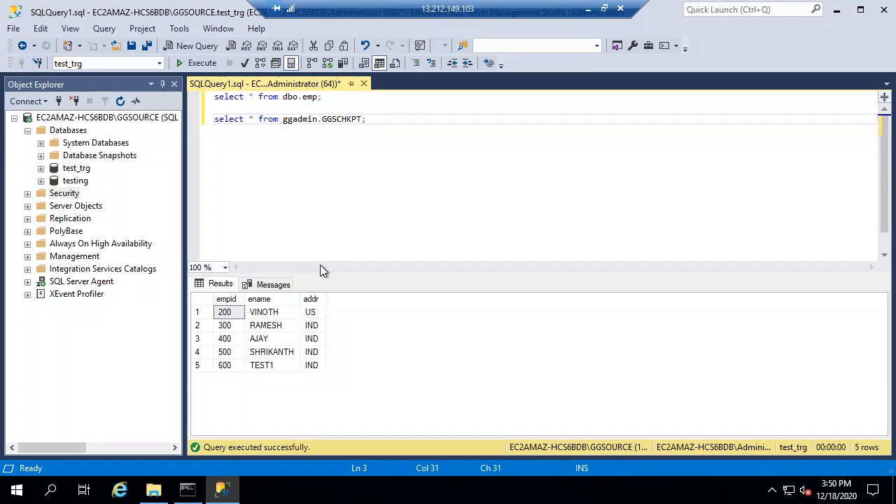
pyautogui.hotkey('shift', 'Home')
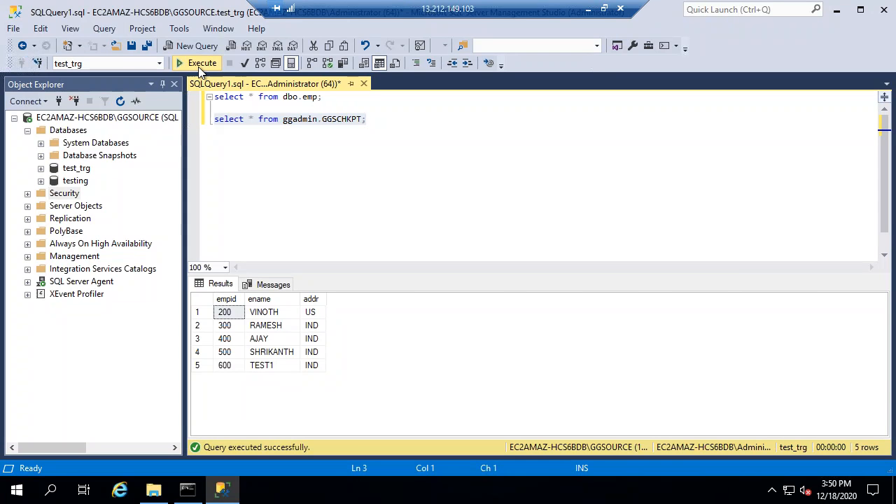
pyautogui.click(200, 64)
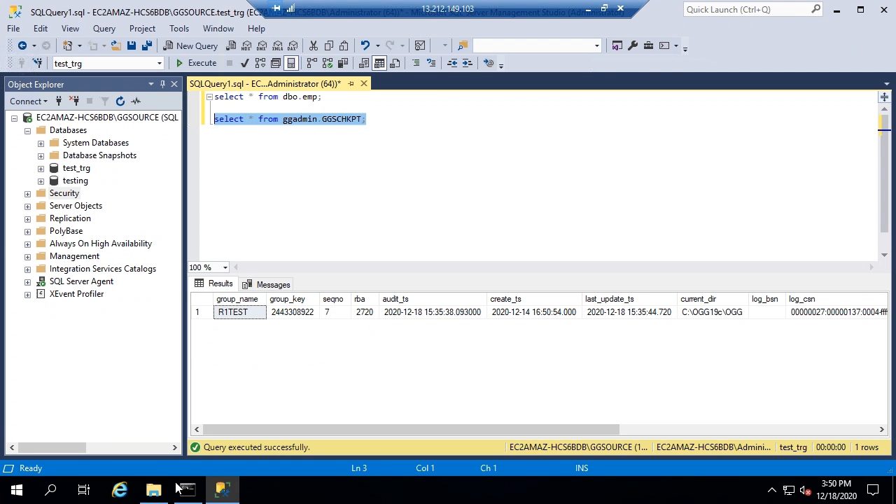
# Look at the checkpoint file in the OGG dirchk folder, then return to the SQL query window.
pyautogui.click(154, 493)
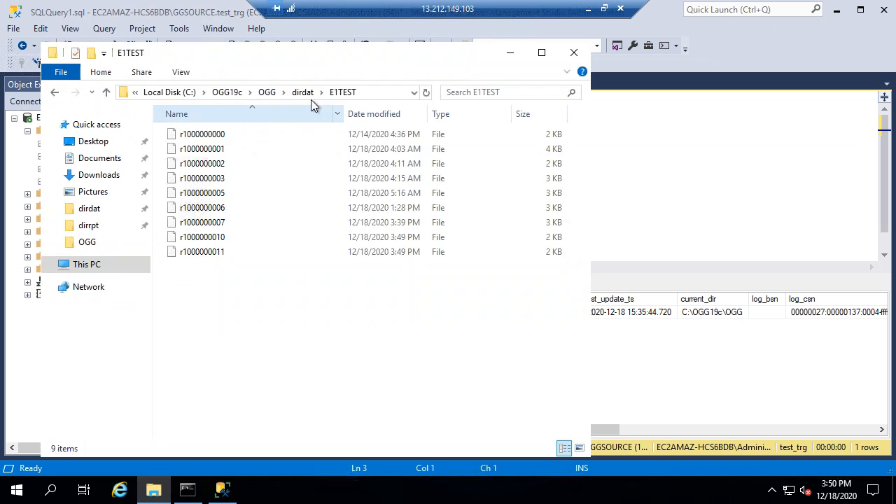
pyautogui.click(271, 92)
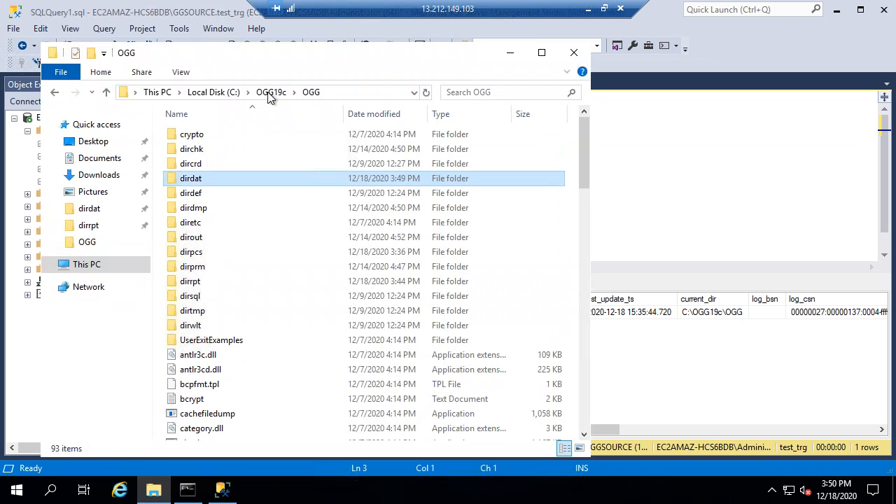
pyautogui.doubleClick(197, 149)
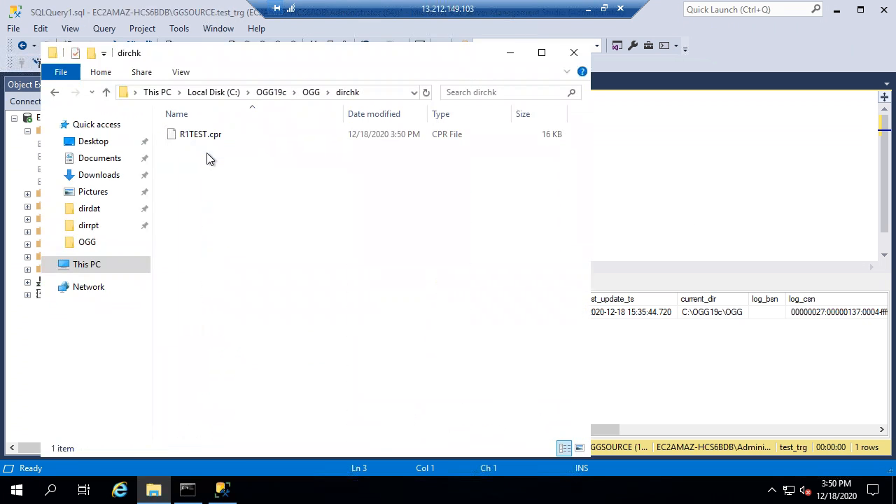
pyautogui.click(691, 229)
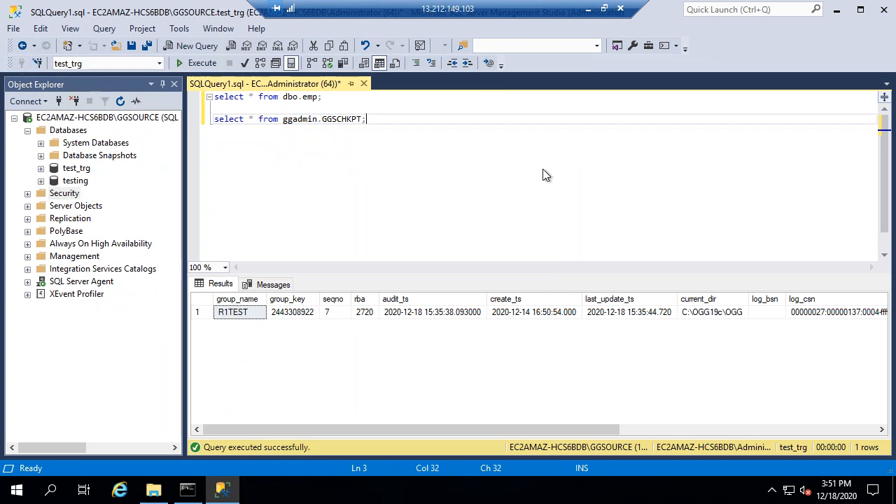
# Examine the group_name, group_key and seqno values in the checkpoint table results.
pyautogui.write('a')
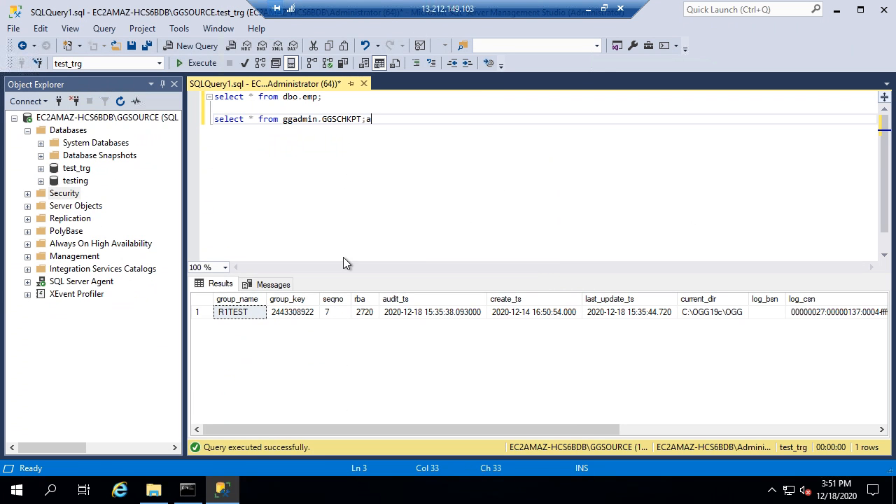
pyautogui.click(247, 313)
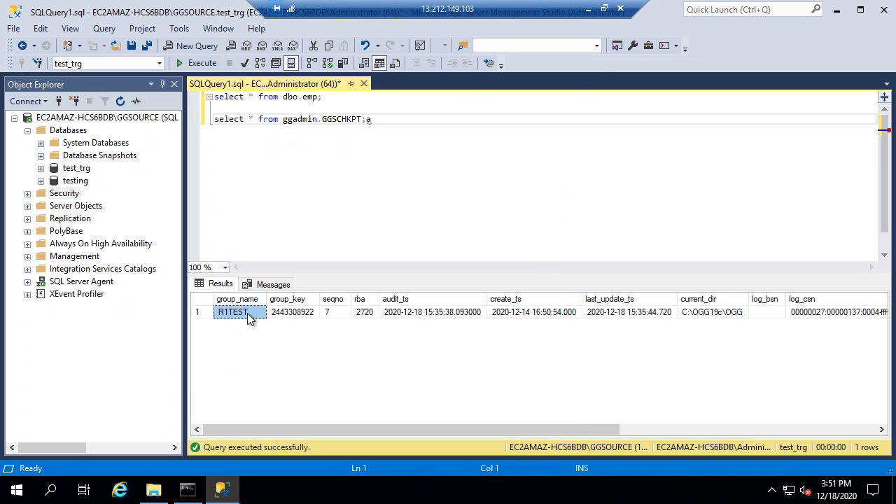
pyautogui.click(297, 315)
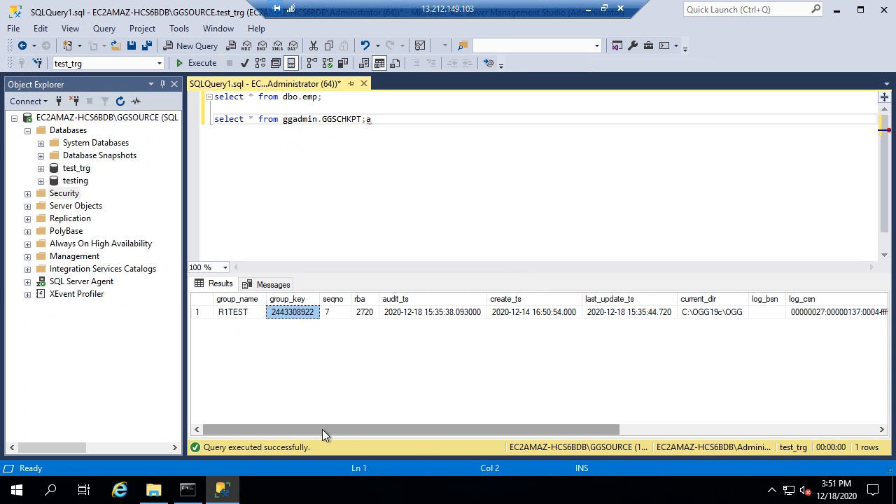
pyautogui.moveTo(323, 429); pyautogui.dragTo(349, 429)
pyautogui.click(289, 313)
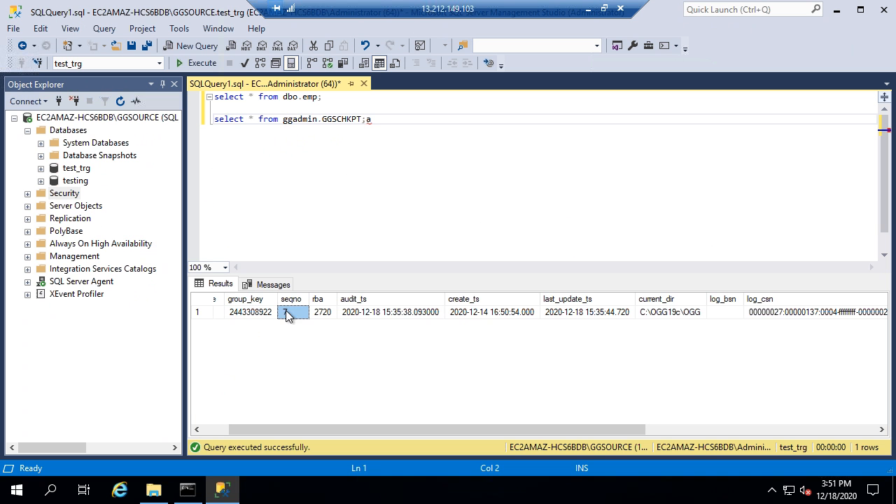
# Run info r* in the GoldenGate command interpreter and highlight the replicat's RBA value.
pyautogui.click(187, 490)
pyautogui.write('info r*')
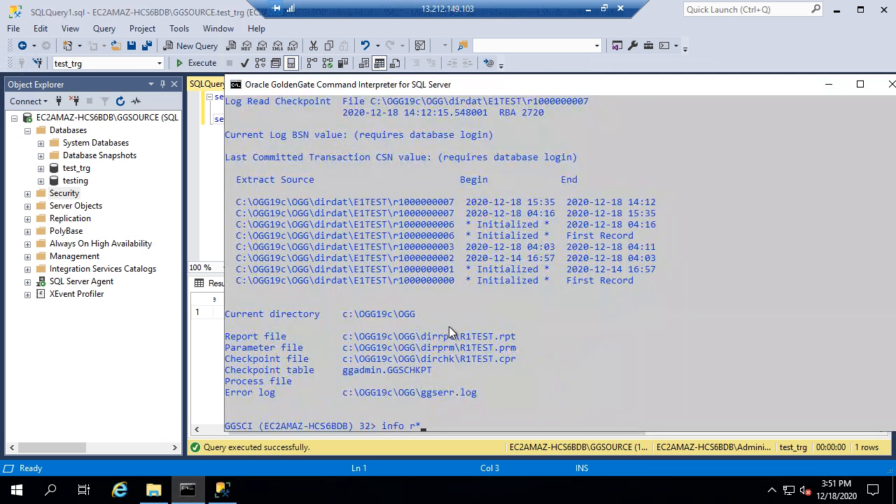
pyautogui.press('Return')
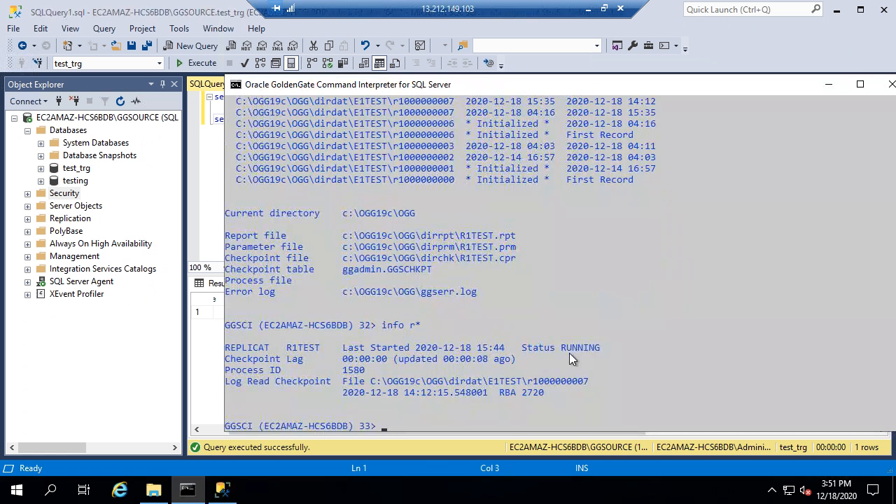
pyautogui.moveTo(592, 378); pyautogui.dragTo(584, 382)
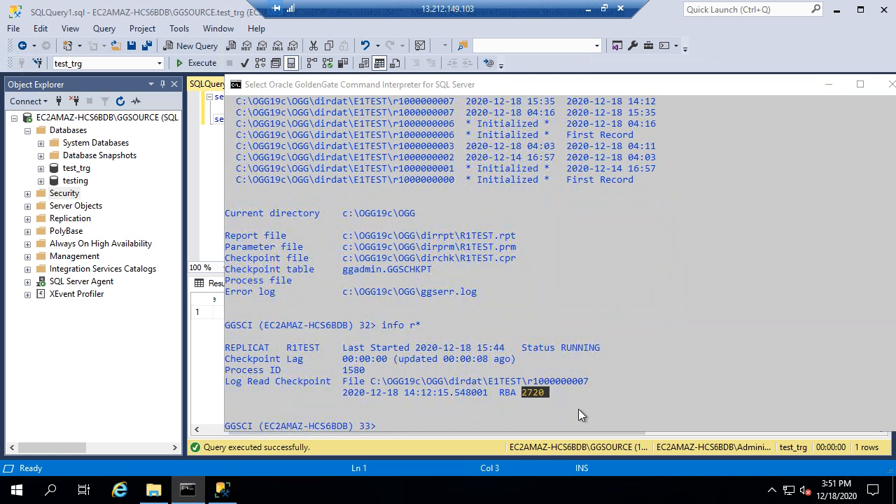
# Return to the checkpoint query results and compare their rba and seqno values with the replicat's log read checkpoint.
pyautogui.hotkey('alt', 'Tab')
pyautogui.click(323, 312)
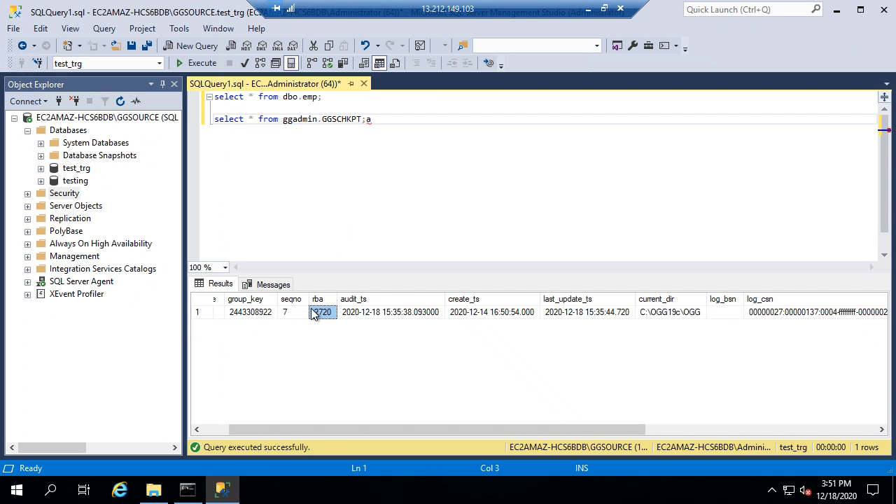
pyautogui.click(290, 312)
pyautogui.click(322, 312)
pyautogui.click(274, 314)
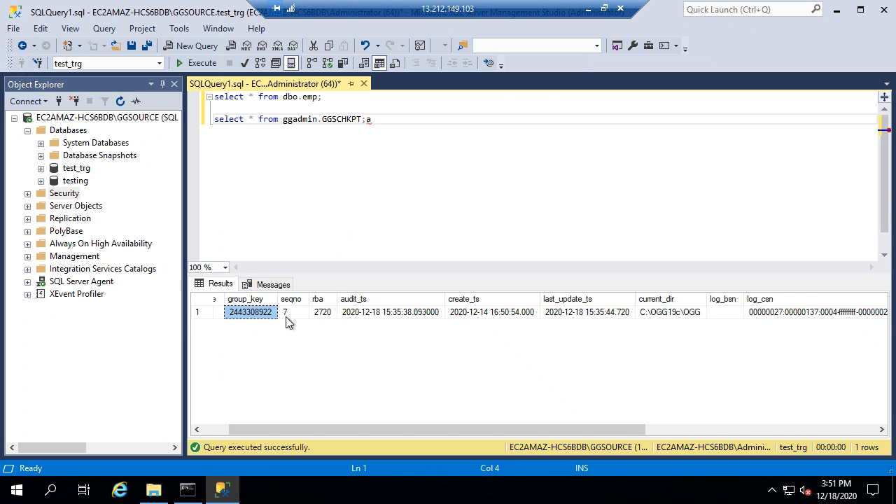
# Examine the seqno, rba and current_dir values in the GGSCHKPT query results.
pyautogui.moveTo(286, 317); pyautogui.dragTo(336, 311)
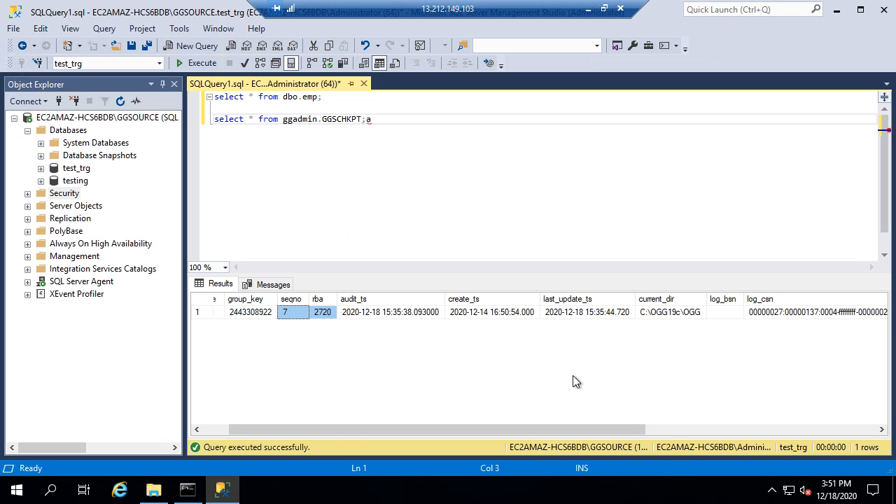
pyautogui.moveTo(475, 435); pyautogui.dragTo(577, 433)
pyautogui.click(537, 317)
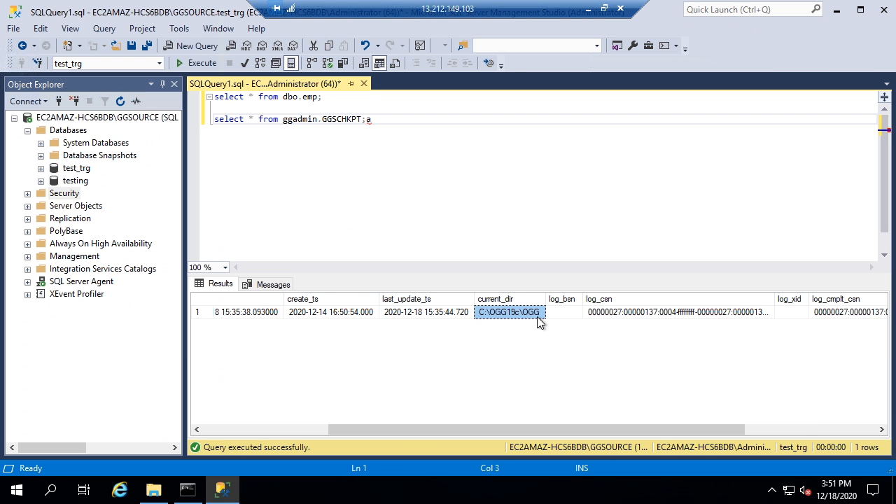
# Copy the log_csn value onto a line below the GGSCHKPT query, removing the stray "a", and annotate it with "##SCN oracle".
pyautogui.click(639, 312)
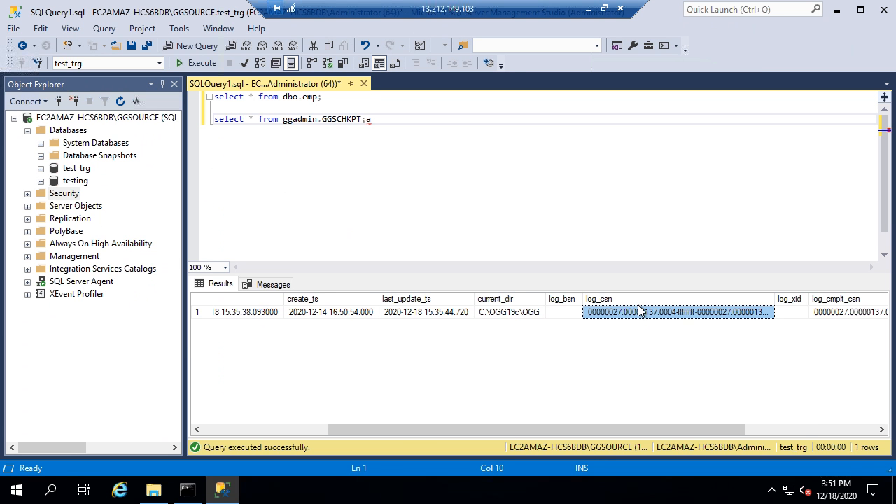
pyautogui.click(474, 126)
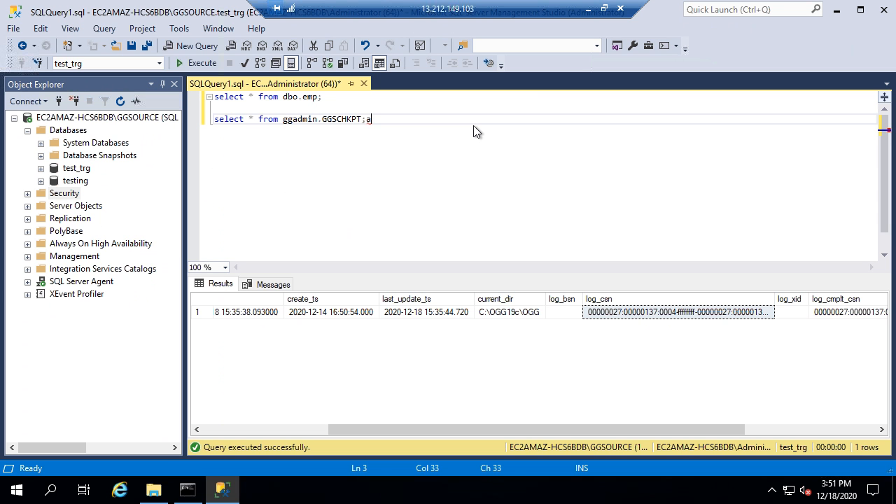
pyautogui.write('a')
pyautogui.press('BackSpace')
pyautogui.press('Return')
pyautogui.press('Return')
pyautogui.press('Return')
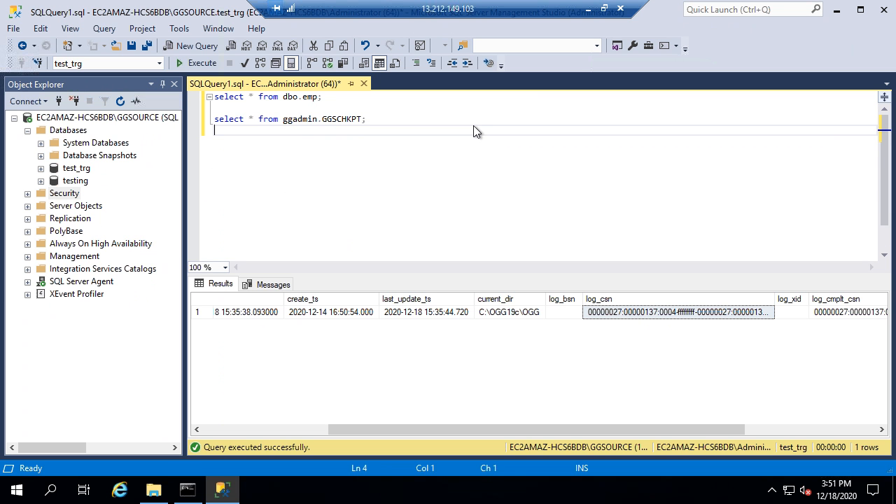
pyautogui.write('00000027:00000137:0004-ffffffff-00000027:00000137:0004')
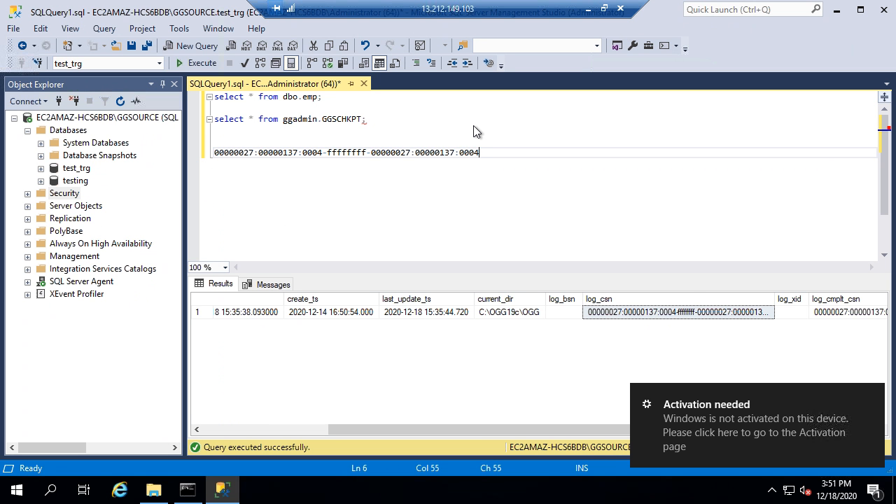
pyautogui.press('Return')
pyautogui.press('Return')
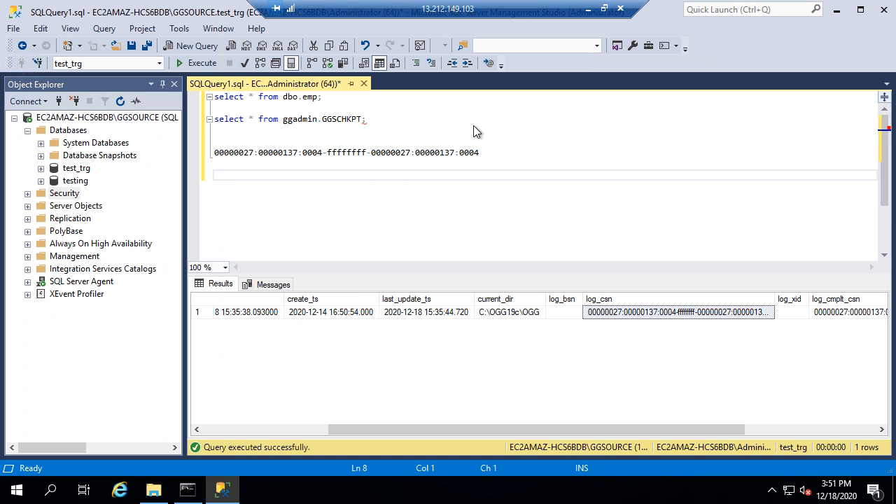
pyautogui.click(494, 151)
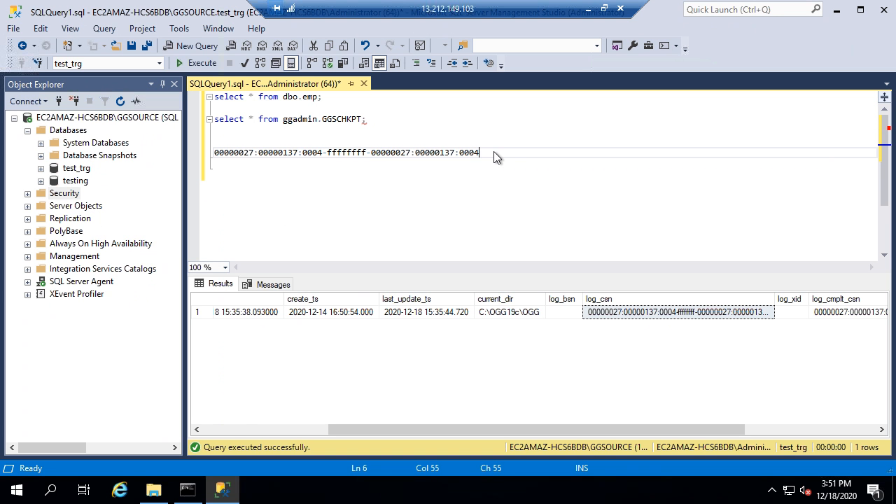
pyautogui.write('##SCN oracle')
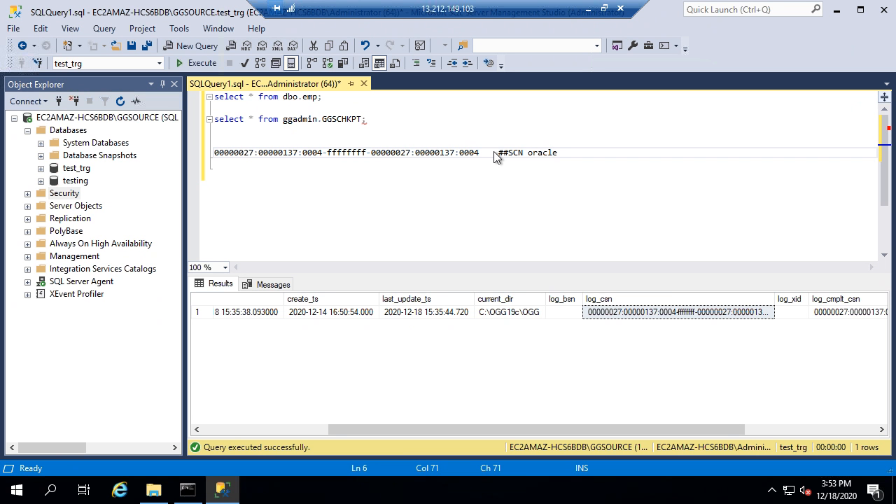
# Switch to the Paint window with the Integrated Extract diagram and start a new blank drawing without saving the old one.
pyautogui.click(587, 11)
pyautogui.moveTo(602, 492)
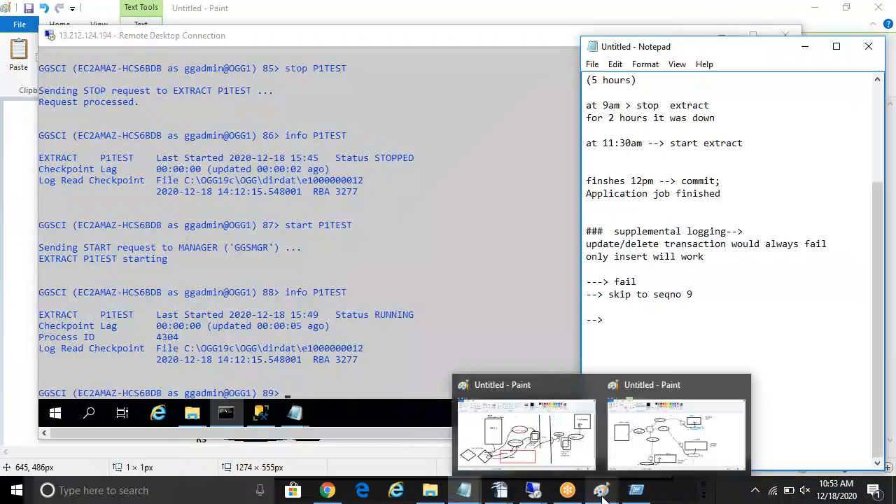
pyautogui.click(573, 460)
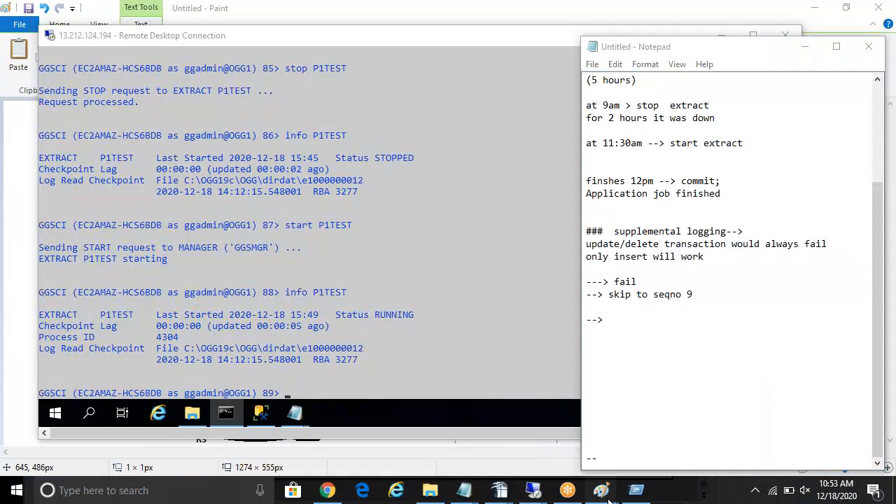
pyautogui.click(560, 421)
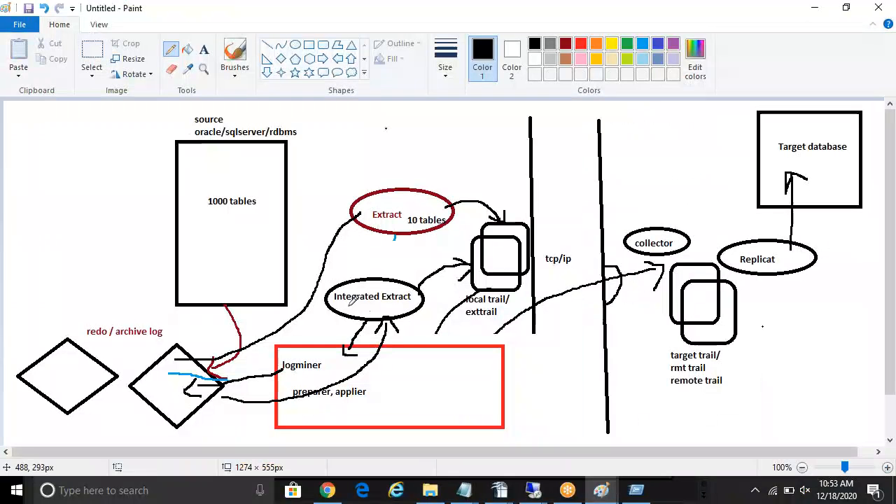
pyautogui.click(92, 55)
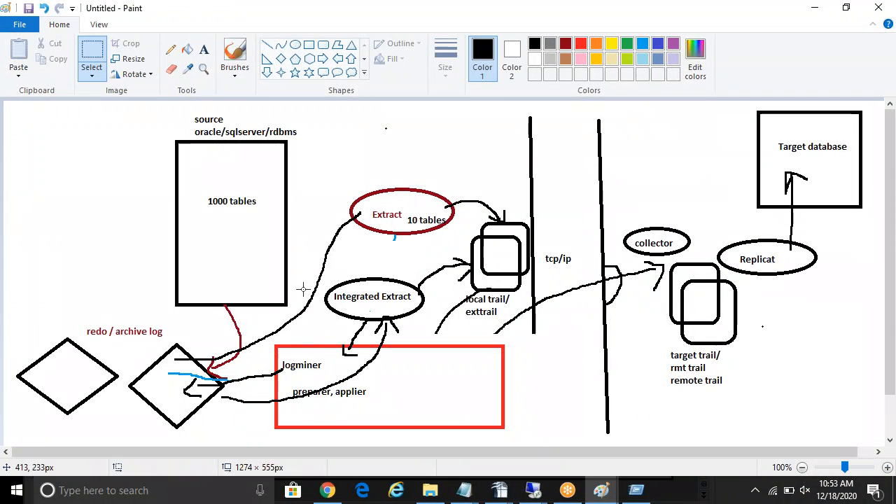
pyautogui.moveTo(293, 265); pyautogui.dragTo(321, 350)
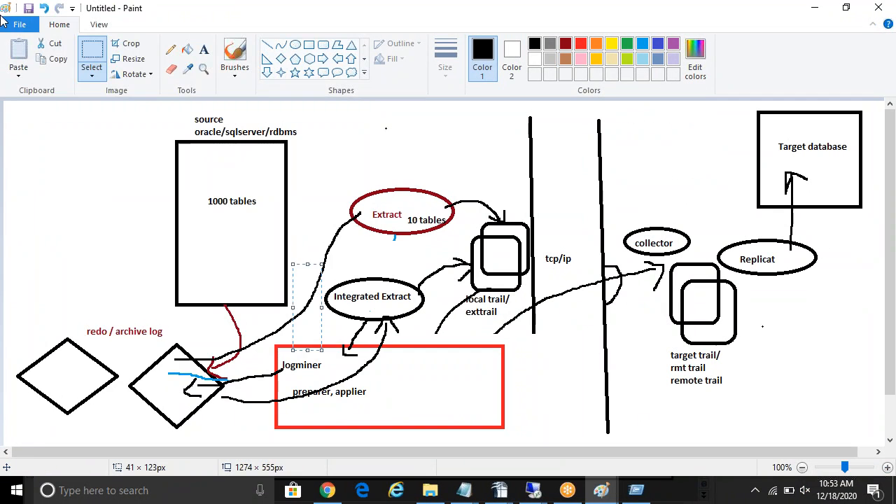
pyautogui.click(4, 19)
pyautogui.click(29, 362)
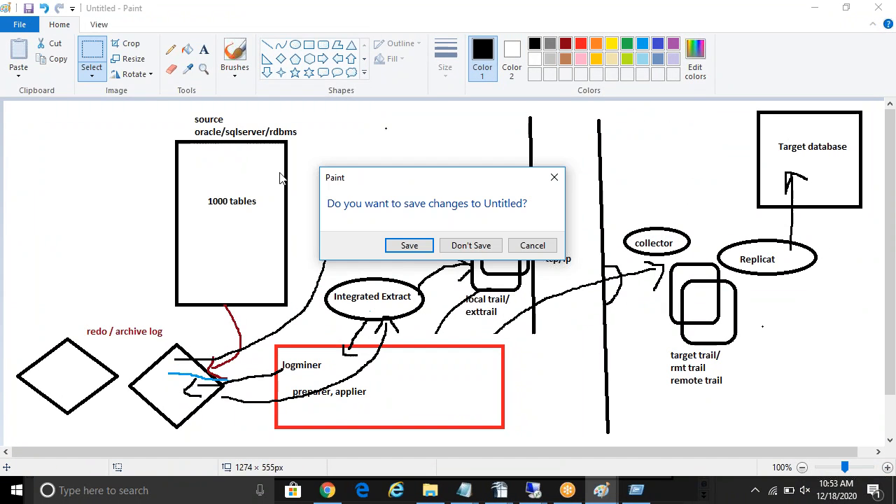
pyautogui.click(469, 247)
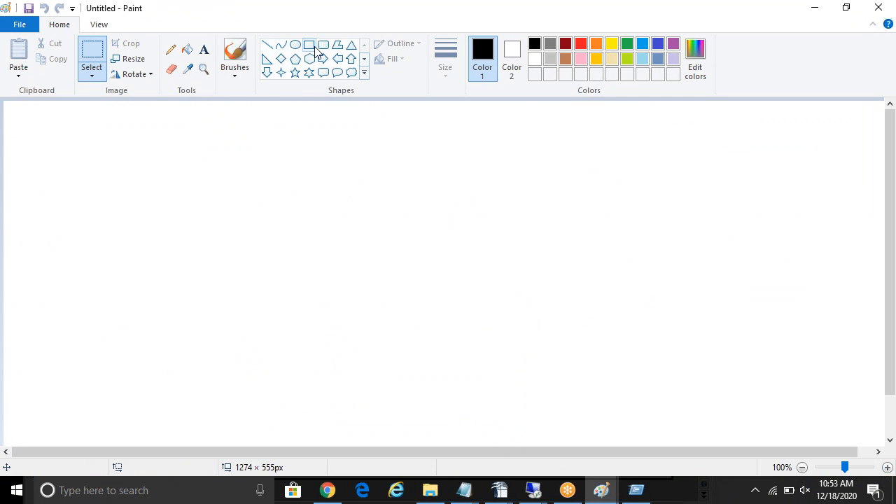
# Draw a tall rectangle near the canvas's left edge and another about 121 × 255 px near its right edge.
pyautogui.click(310, 45)
pyautogui.moveTo(63, 145); pyautogui.dragTo(165, 302)
pyautogui.moveTo(755, 130); pyautogui.dragTo(839, 309)
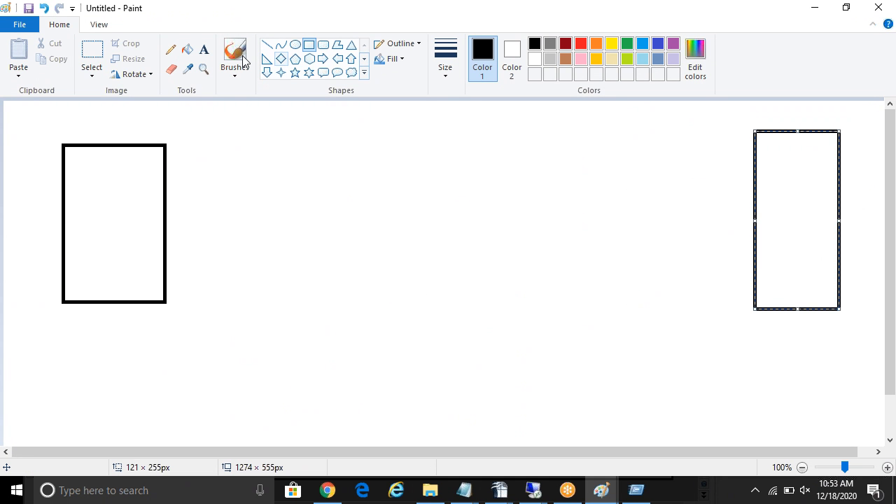
# Label the left rectangle "source" and the right rectangle "target", placing each text above its shape.
pyautogui.click(204, 51)
pyautogui.click(79, 137)
pyautogui.write('source')
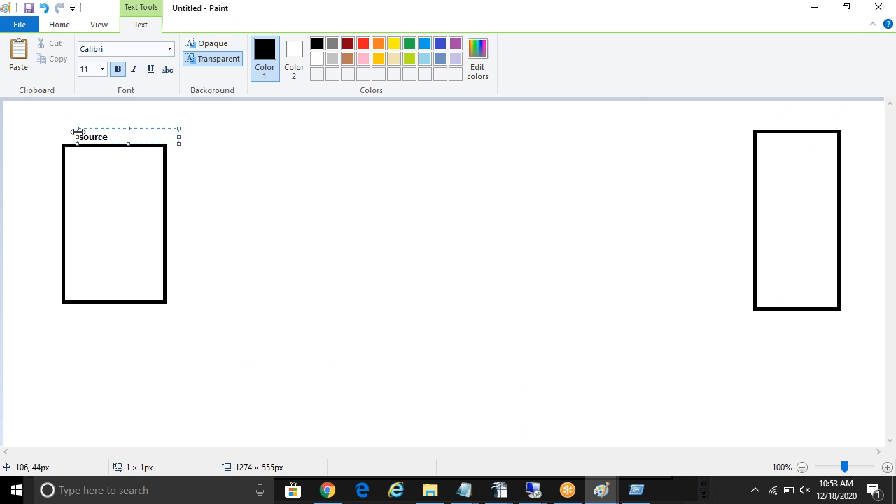
pyautogui.click(771, 117)
pyautogui.write('target')
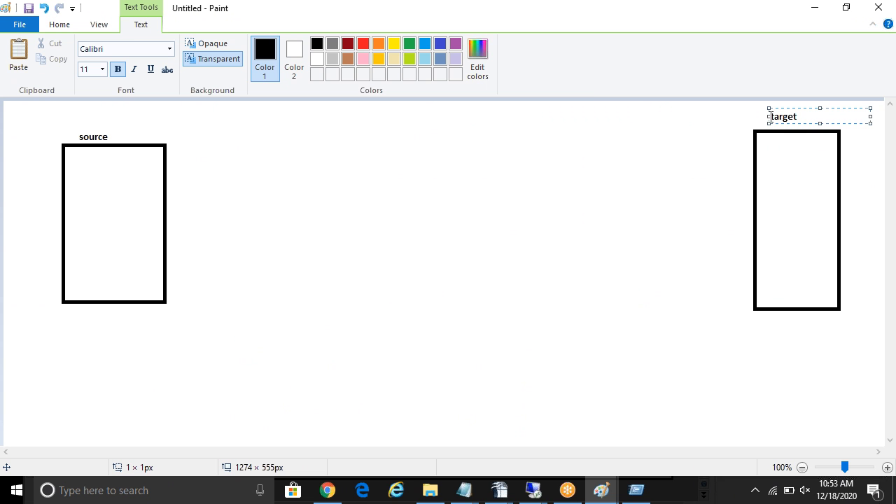
pyautogui.click(386, 190)
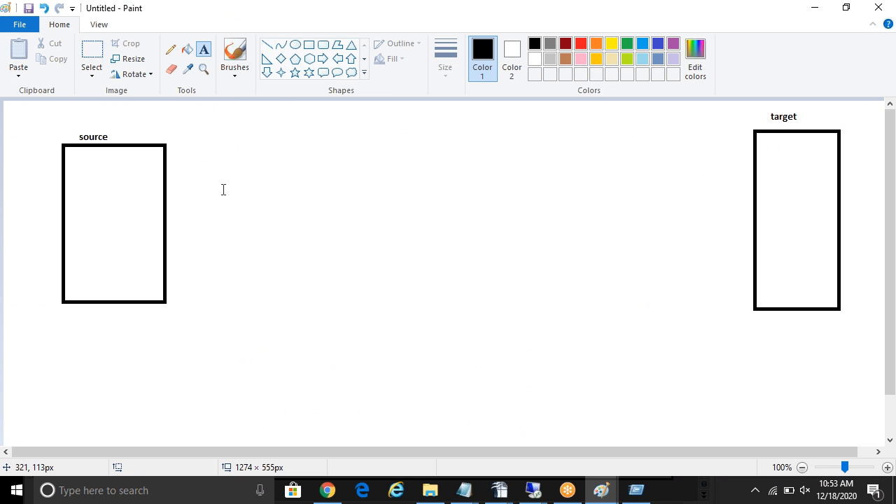
# Draw a 118 × 57 px ellipse beside the source, an 81 × 84 px rounded rectangle below it, and a 124 × 56 px ellipse further down.
pyautogui.click(296, 45)
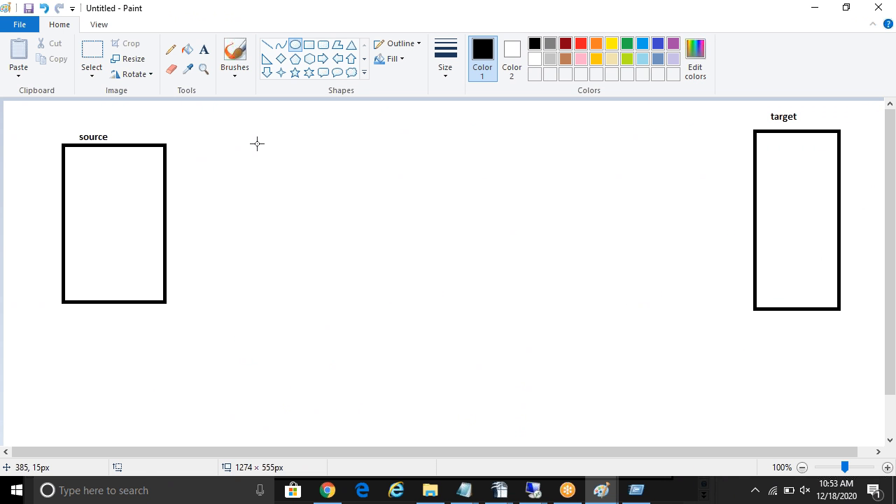
pyautogui.moveTo(200, 173); pyautogui.dragTo(282, 213)
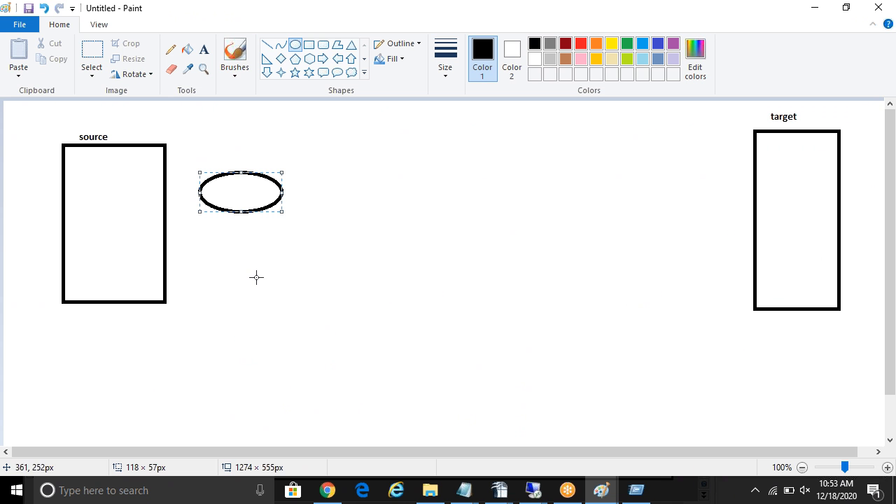
pyautogui.click(322, 45)
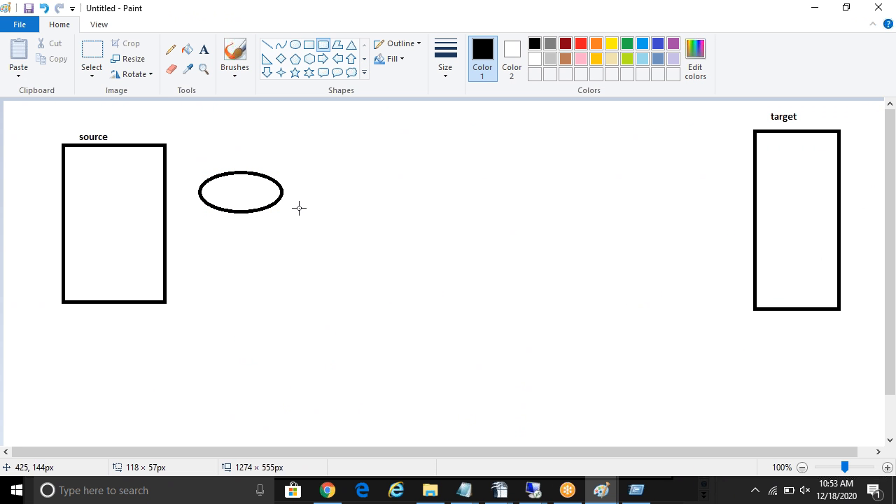
pyautogui.moveTo(296, 222); pyautogui.dragTo(353, 281)
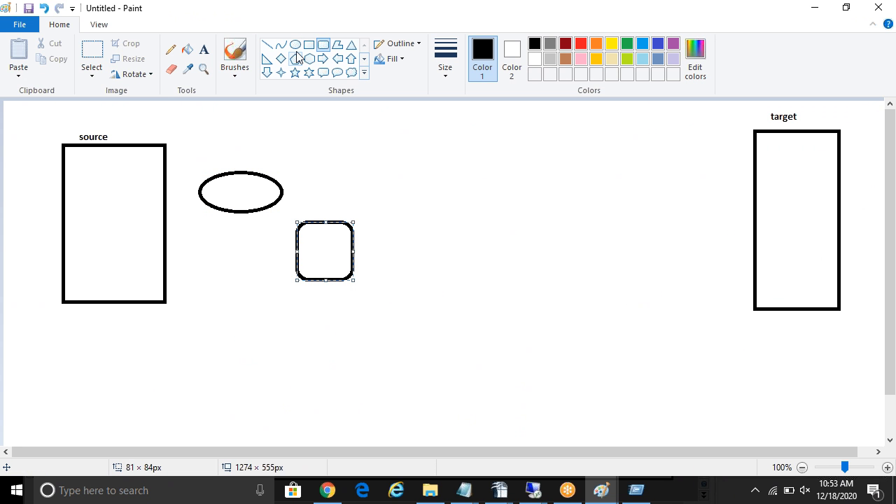
pyautogui.click(295, 45)
pyautogui.moveTo(231, 356); pyautogui.dragTo(320, 396)
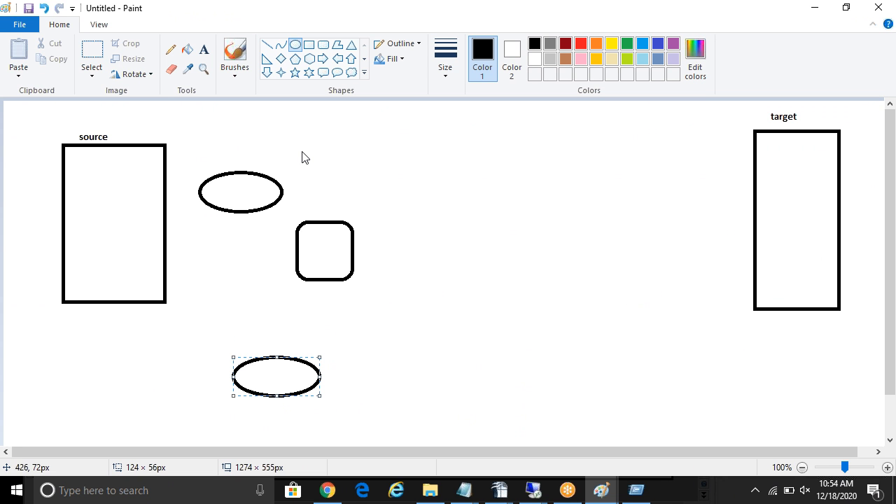
# Draw two long vertical lines between the source and target sides and label the gap between them "TCP/IP".
pyautogui.click(267, 44)
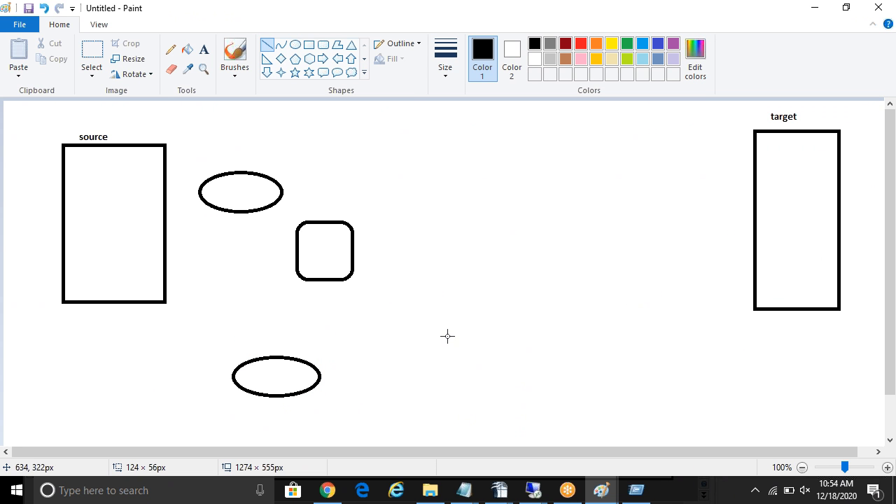
pyautogui.moveTo(432, 110)
pyautogui.mouseDown()
pyautogui.moveTo(448, 394)
pyautogui.moveTo(440, 453)
pyautogui.mouseUp()
pyautogui.moveTo(493, 113); pyautogui.dragTo(514, 438)
pyautogui.click(203, 50)
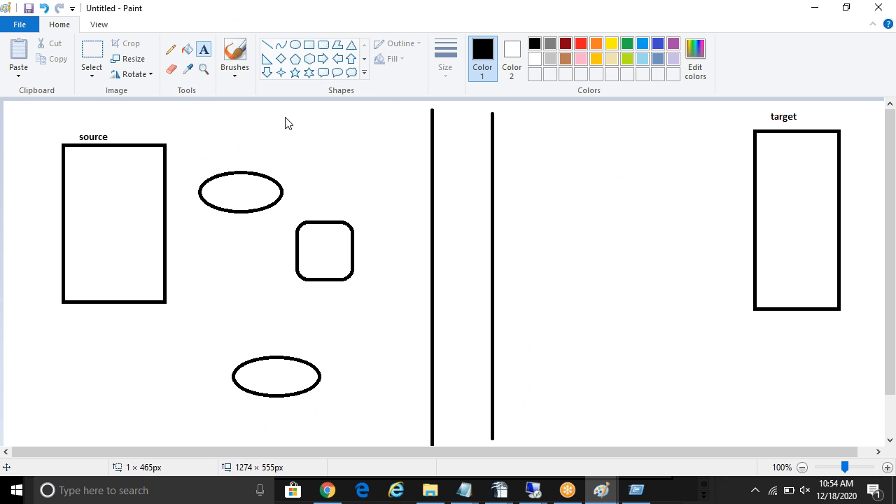
pyautogui.click(443, 244)
pyautogui.write('TC')
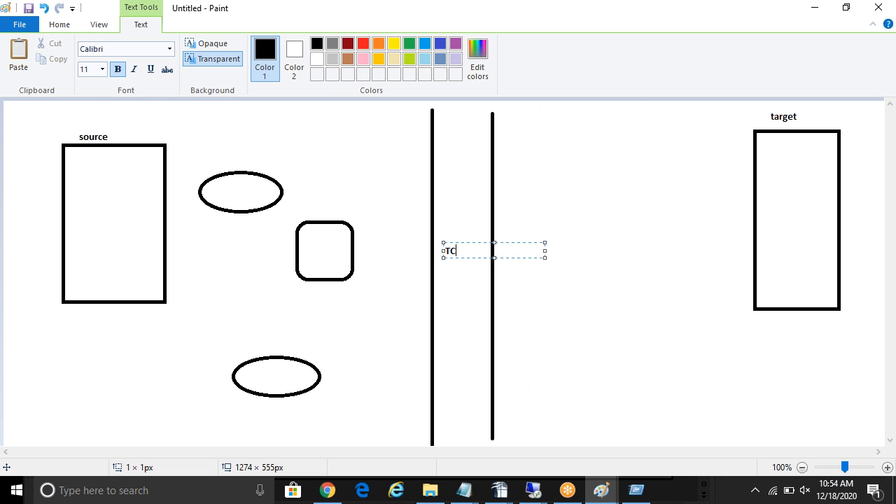
pyautogui.write('P/IP')
# Label the upper ellipse next to the source rectangle "EXTRACT".
pyautogui.click(59, 26)
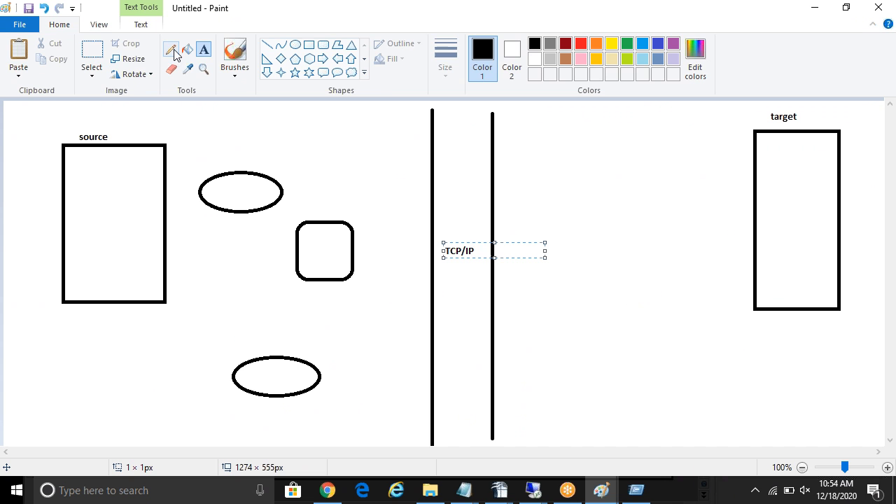
pyautogui.click(205, 53)
pyautogui.click(218, 190)
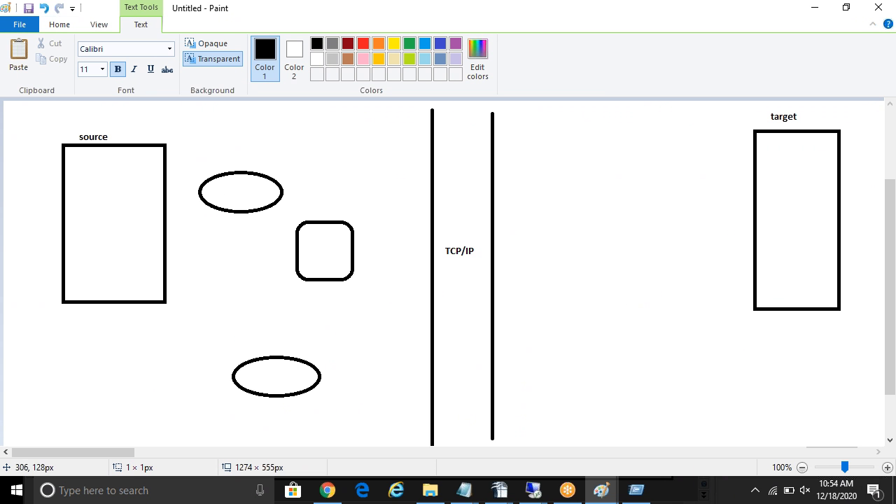
pyautogui.write('eXTRAC')
pyautogui.press('BackSpace')
pyautogui.press('BackSpace')
pyautogui.press('BackSpace')
pyautogui.press('BackSpace')
pyautogui.press('BackSpace')
pyautogui.press('BackSpace')
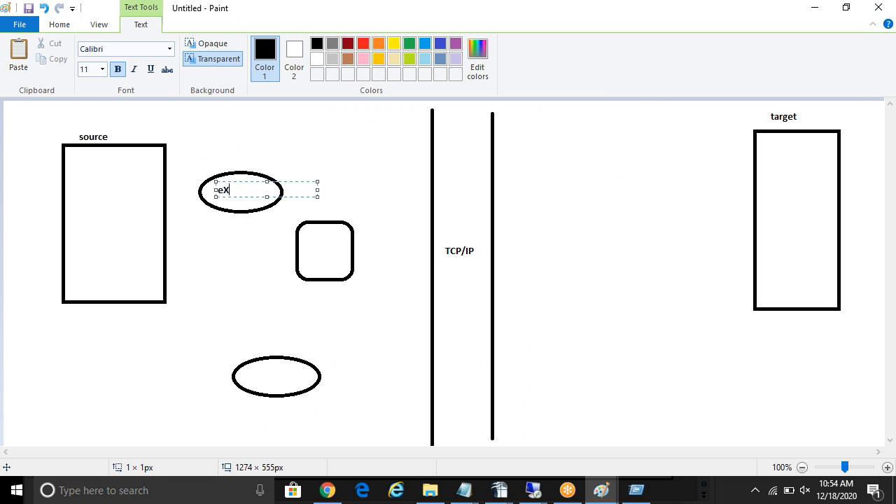
pyautogui.write('EXTRACT')
# Label the rounded rectangle "LOCAL TRAIL", shifting the text to start at its left edge, and label the lower ellipse "PUMP".
pyautogui.click(309, 251)
pyautogui.write('LOCAL TRAIL')
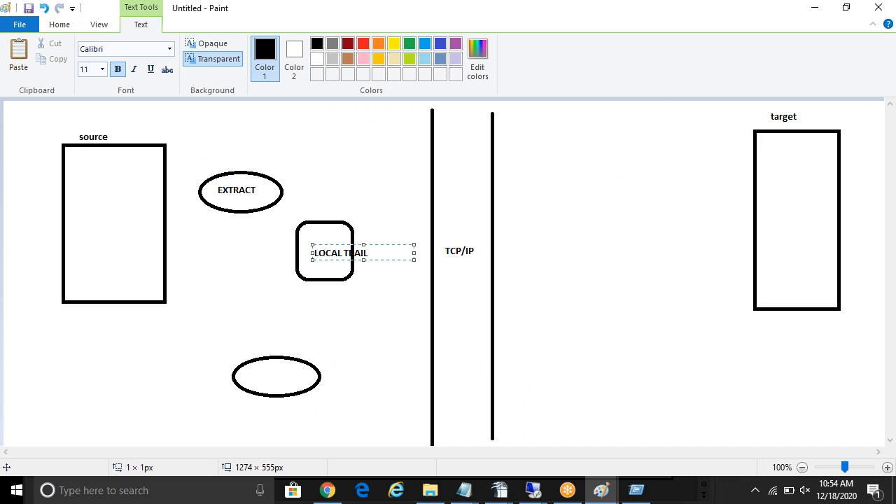
pyautogui.moveTo(332, 245); pyautogui.dragTo(317, 243)
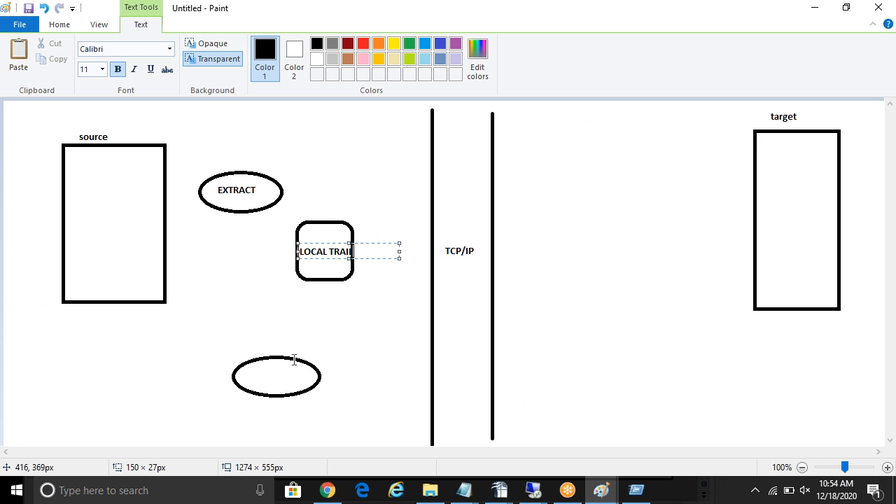
pyautogui.click(257, 377)
pyautogui.write('PUMP')
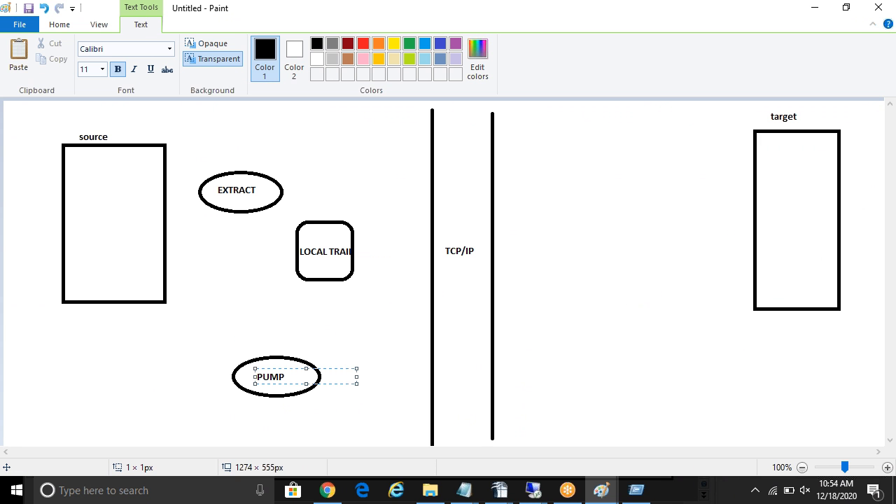
pyautogui.click(59, 24)
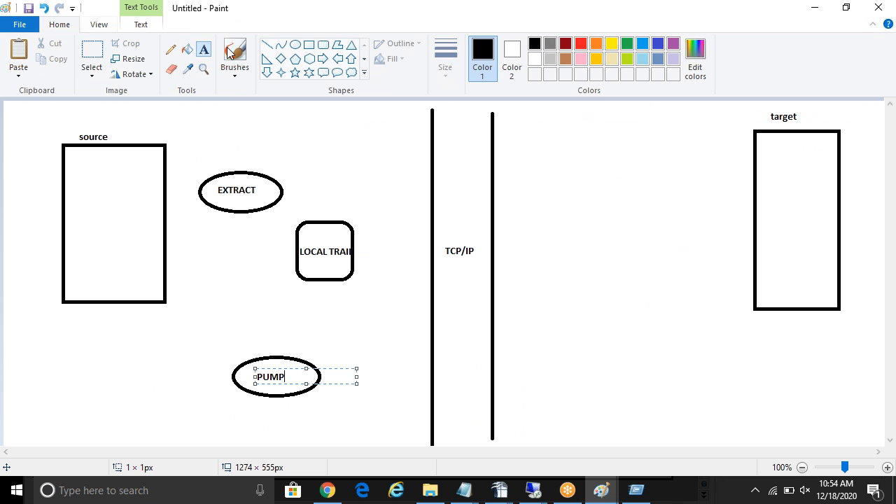
# Between the TCP/IP lines and the target, draw a 79 × 63 px rounded rectangle and a 155 × 60 px ellipse above it.
pyautogui.click(323, 45)
pyautogui.moveTo(568, 292); pyautogui.dragTo(665, 375)
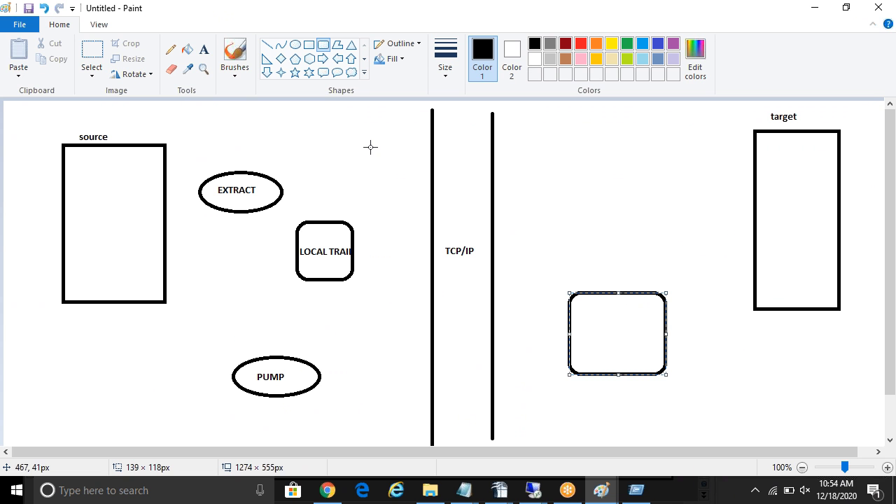
pyautogui.moveTo(666, 375); pyautogui.dragTo(626, 338)
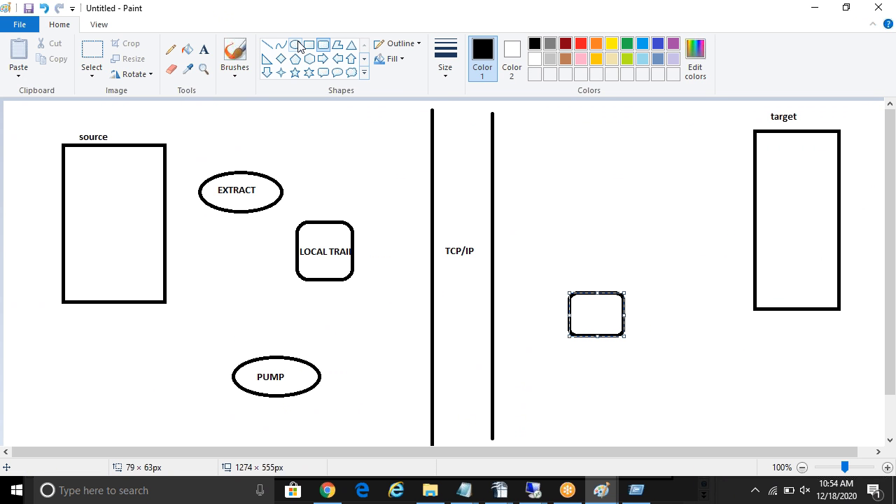
pyautogui.click(295, 44)
pyautogui.moveTo(595, 210); pyautogui.dragTo(704, 253)
# Label the target-side rounded rectangle "RMT TRAIL" and the ellipse above it "REPLICAT".
pyautogui.click(202, 50)
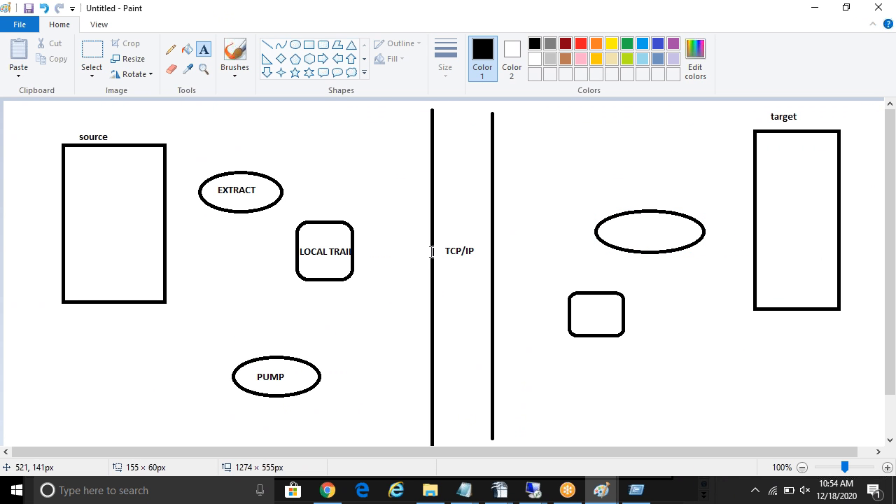
pyautogui.click(575, 311)
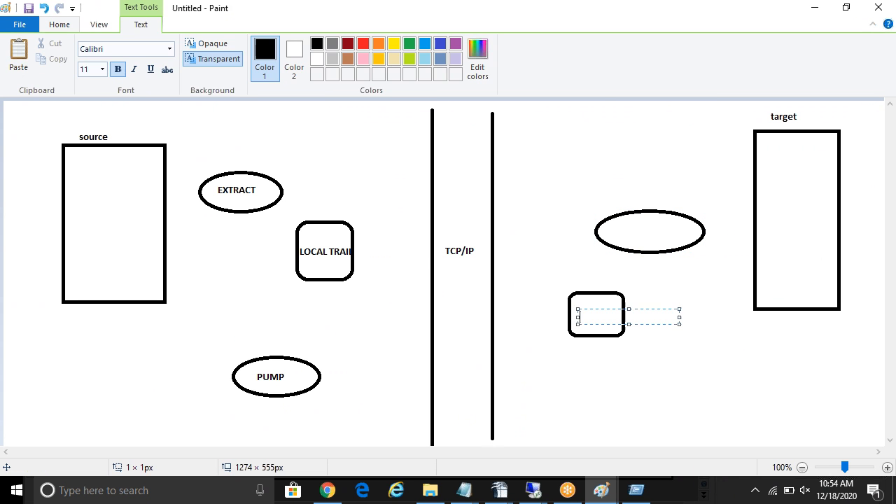
pyautogui.write('RMT TR')
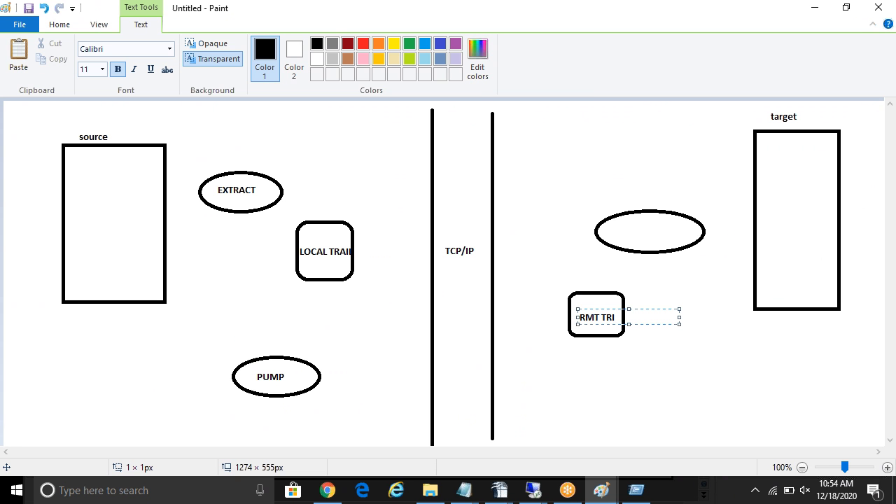
pyautogui.write('AI')
pyautogui.click(622, 227)
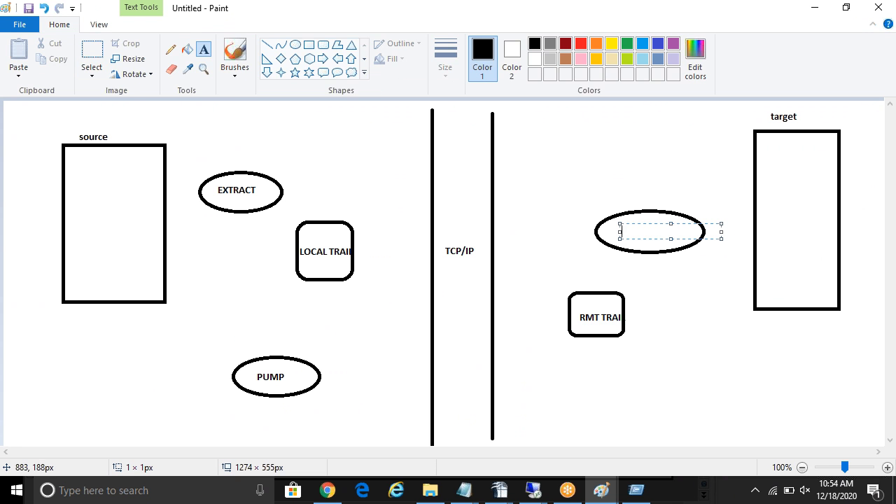
pyautogui.write('REPLICAT')
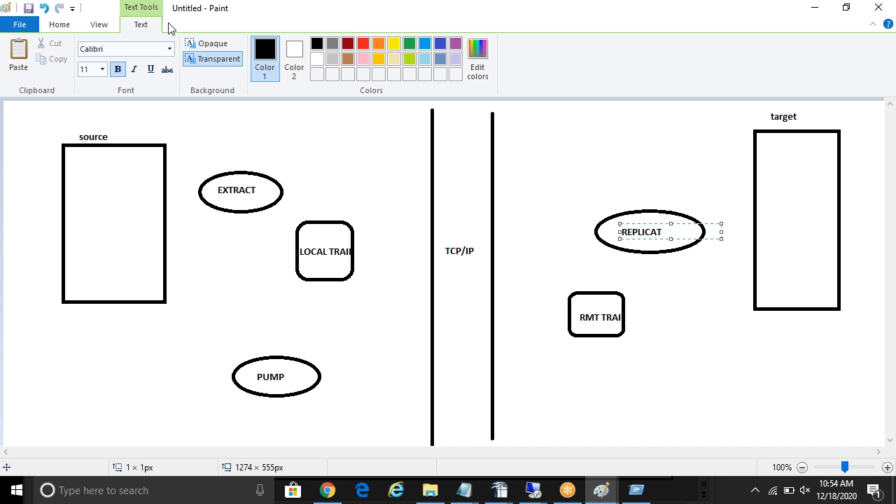
# With the Pencil at the third line thickness, draw freehand arrows from EXTRACT into the source rectangle and to LOCAL TRAIL.
pyautogui.click(60, 24)
pyautogui.click(172, 50)
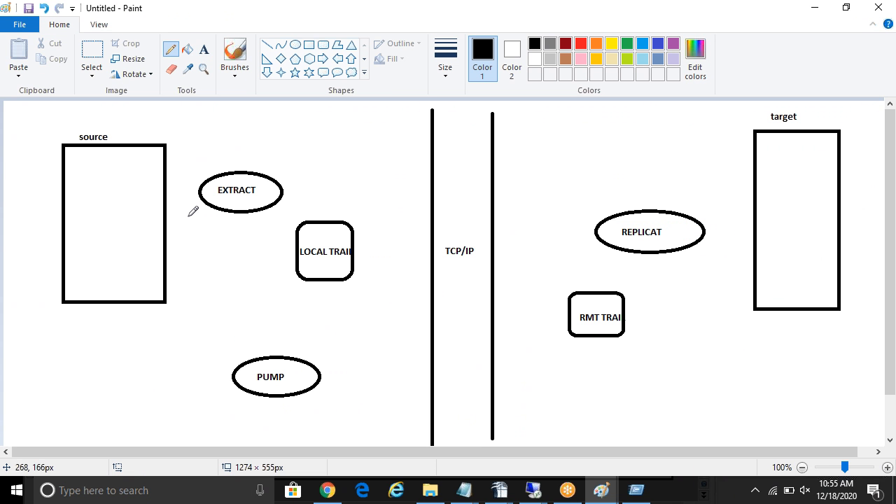
pyautogui.click(445, 70)
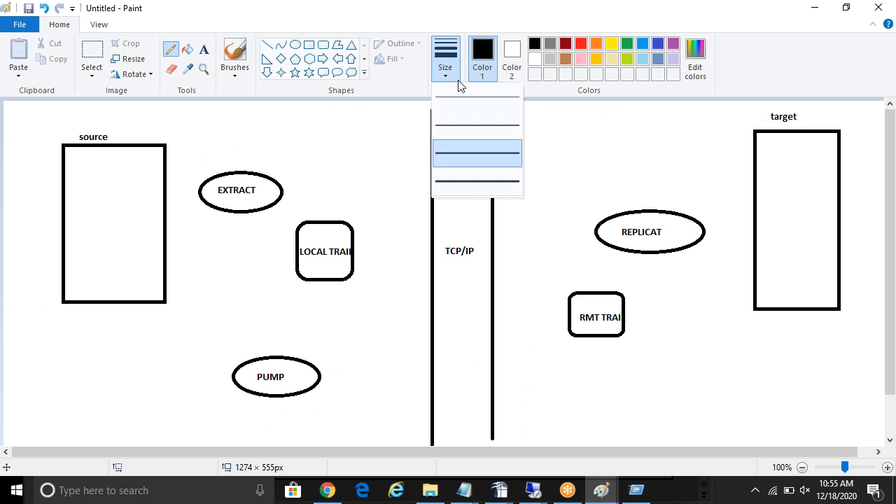
pyautogui.click(466, 159)
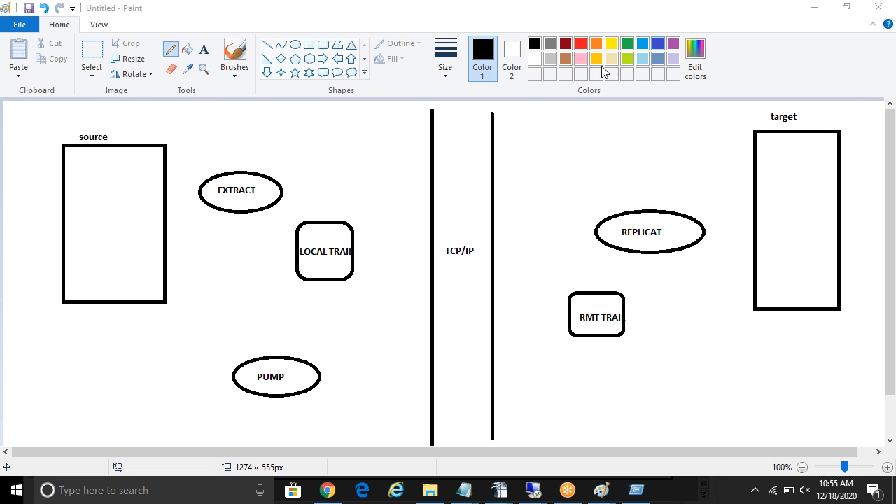
pyautogui.moveTo(218, 205)
pyautogui.mouseDown()
pyautogui.moveTo(145, 269)
pyautogui.moveTo(158, 268)
pyautogui.mouseUp()
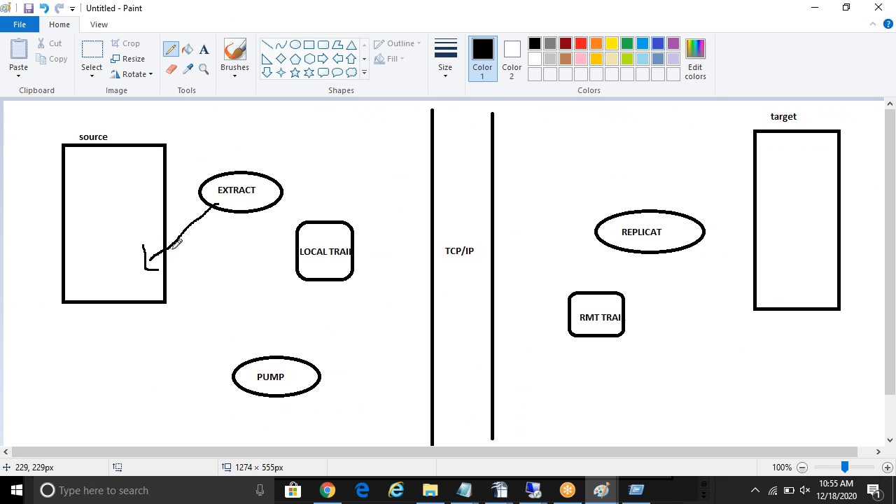
pyautogui.moveTo(260, 195)
pyautogui.mouseDown()
pyautogui.moveTo(291, 192)
pyautogui.moveTo(315, 222)
pyautogui.moveTo(325, 211)
pyautogui.mouseUp()
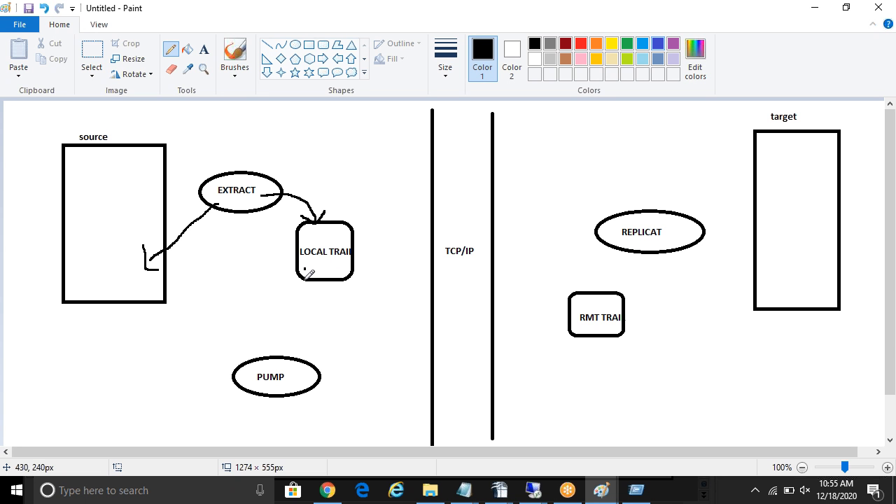
# Continue the flow with freehand arrows from LOCAL TRAIL to PUMP, across TCP/IP to RMT TRAIL, up to REPLICAT and into the target.
pyautogui.moveTo(306, 270)
pyautogui.mouseDown()
pyautogui.moveTo(291, 355)
pyautogui.moveTo(403, 349)
pyautogui.moveTo(571, 312)
pyautogui.moveTo(567, 329)
pyautogui.mouseUp()
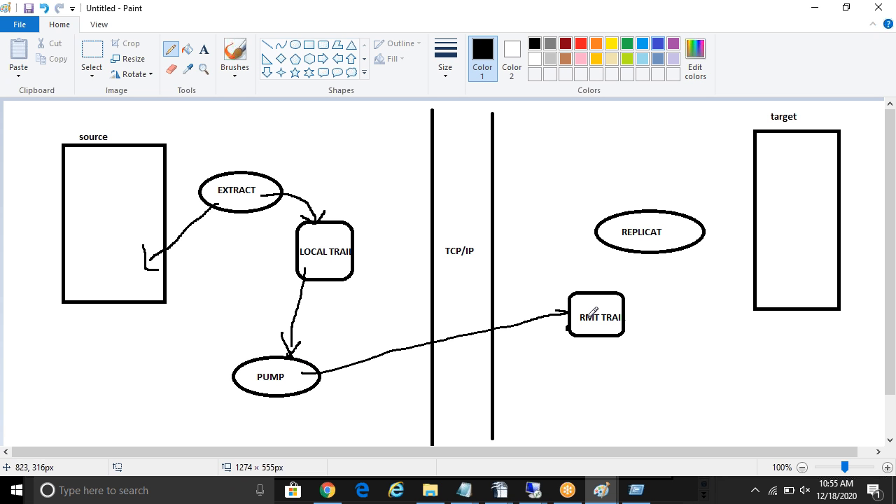
pyautogui.moveTo(607, 306)
pyautogui.mouseDown()
pyautogui.moveTo(629, 250)
pyautogui.moveTo(648, 270)
pyautogui.mouseUp()
pyautogui.moveTo(675, 236)
pyautogui.mouseDown()
pyautogui.moveTo(701, 242)
pyautogui.moveTo(779, 217)
pyautogui.moveTo(769, 212)
pyautogui.moveTo(780, 206)
pyautogui.moveTo(790, 222)
pyautogui.mouseUp()
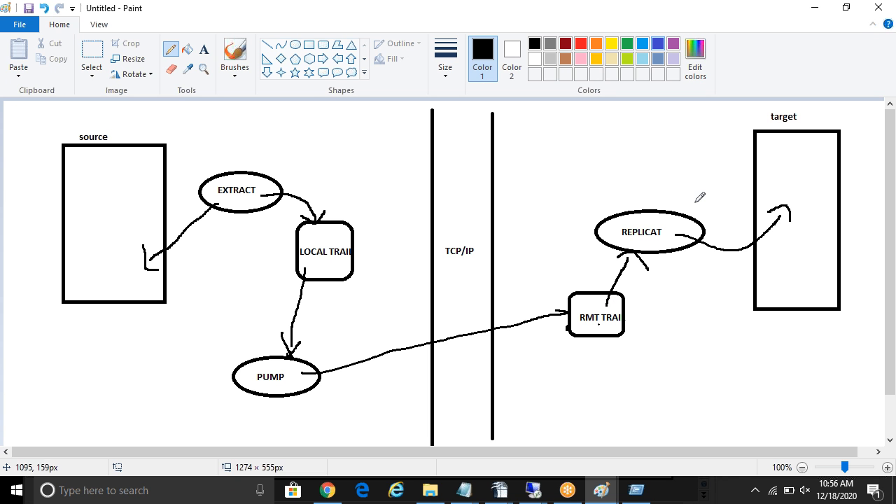
# Switch to the 13.212.149.103 remote session and highlight the copied CSN in the query editor and the log_csn result cell.
pyautogui.moveTo(533, 490)
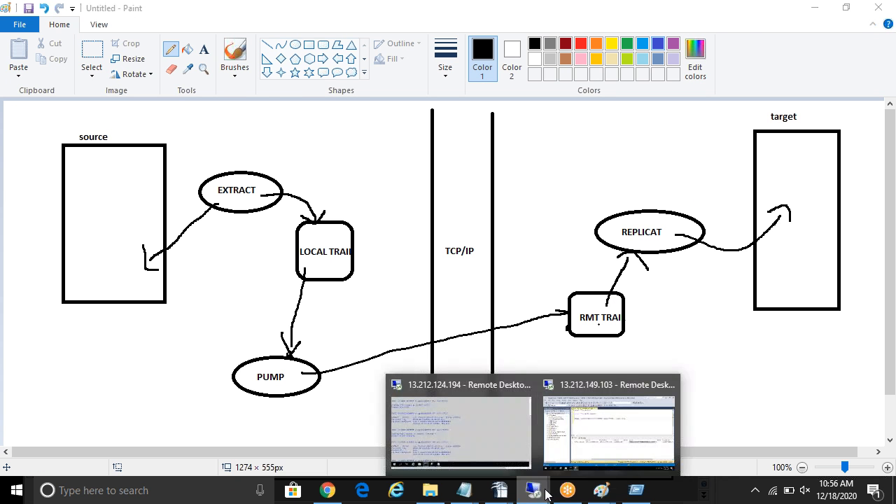
pyautogui.click(583, 448)
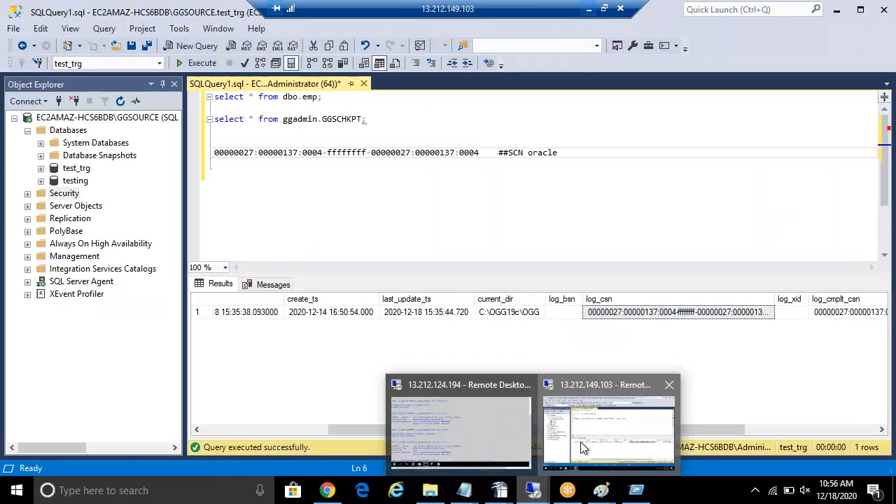
pyautogui.click(581, 447)
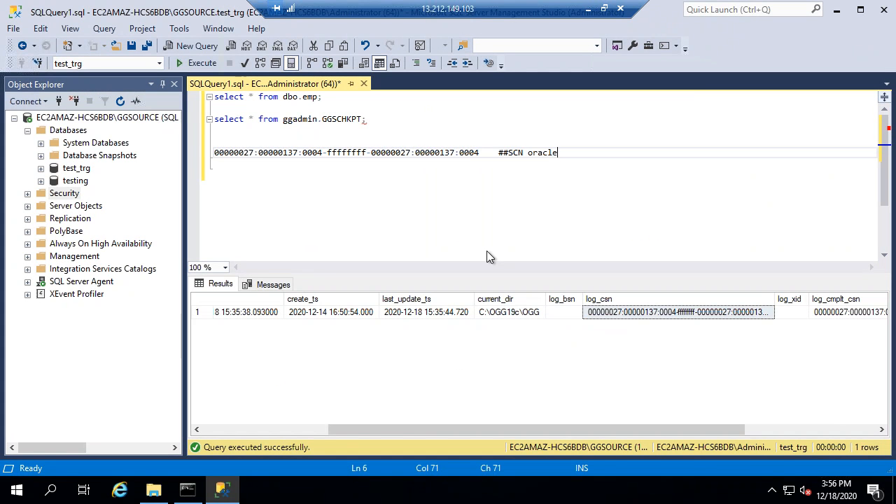
pyautogui.click(489, 155)
pyautogui.moveTo(489, 155); pyautogui.dragTo(202, 155)
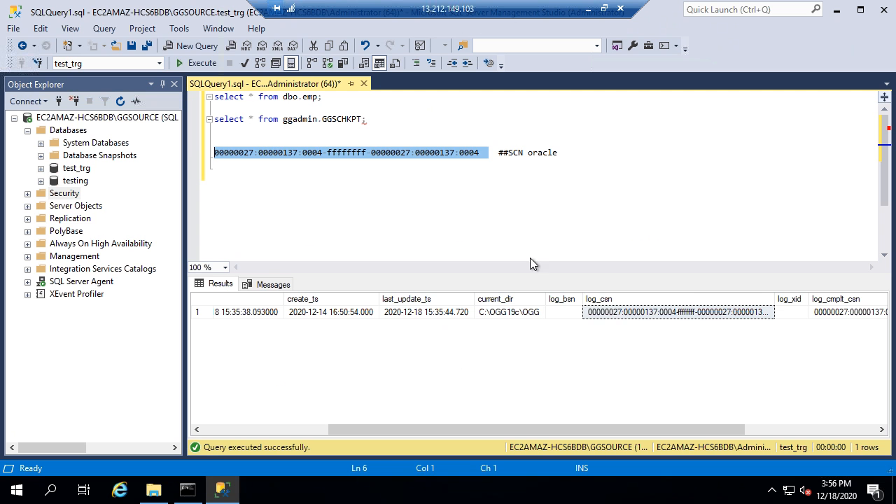
pyautogui.click(627, 311)
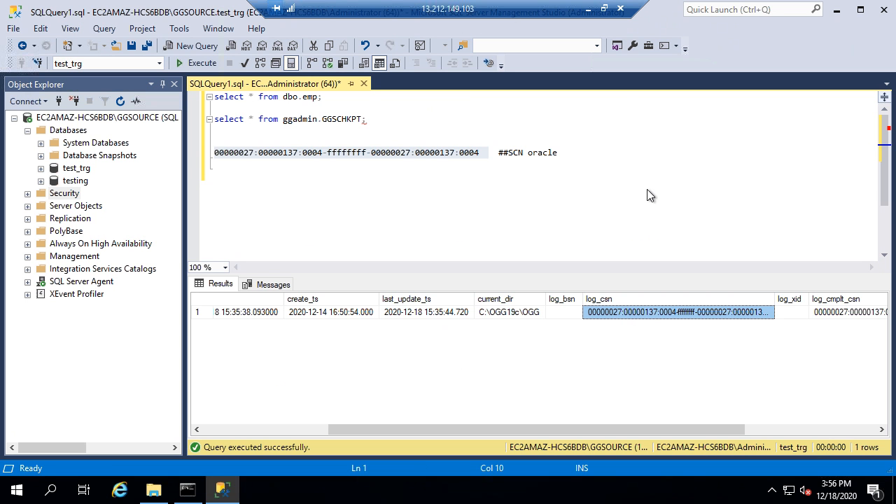
# Two lines below the "##SCN oracle" note, write the example query "SELECT scn_to_timestamp( ) from dual;".
pyautogui.click(615, 148)
pyautogui.press('Return')
pyautogui.press('Return')
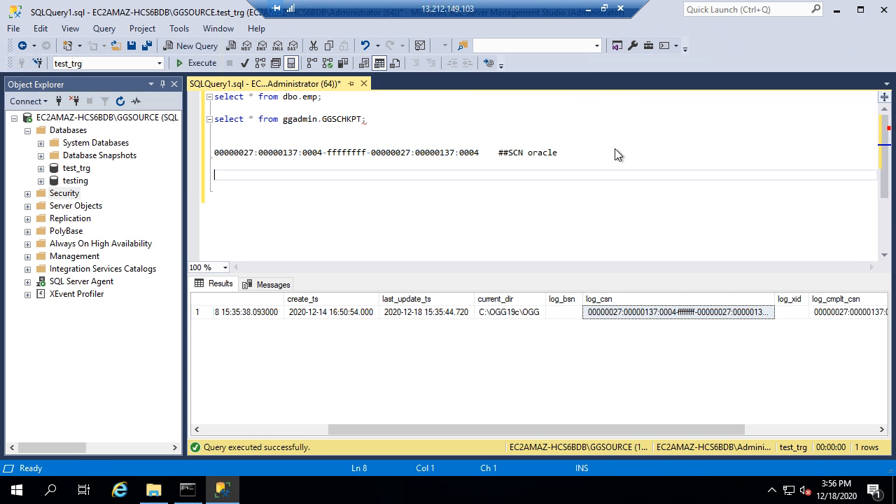
pyautogui.write('SLEECT SCN')
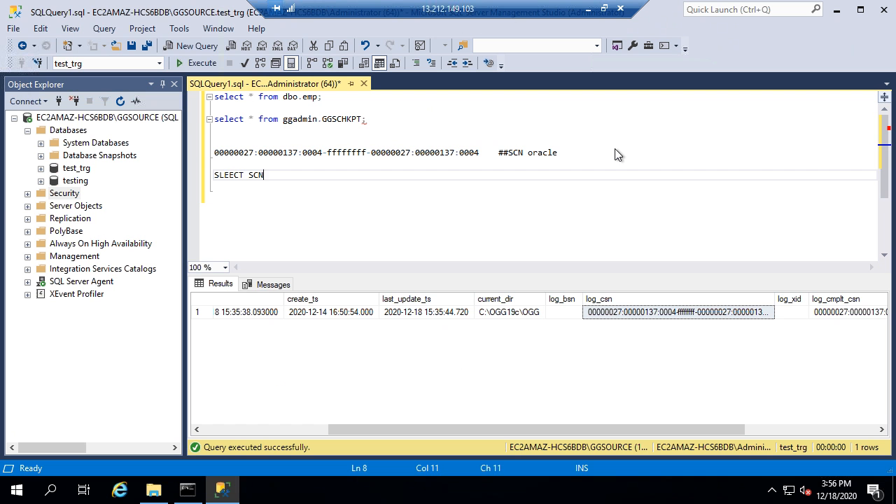
pyautogui.press('BackSpace')
pyautogui.press('BackSpace')
pyautogui.press('BackSpace')
pyautogui.press('BackSpace')
pyautogui.press('BackSpace')
pyautogui.press('BackSpace')
pyautogui.press('BackSpace')
pyautogui.press('BackSpace')
pyautogui.press('BackSpace')
pyautogui.write('ELECT sc')
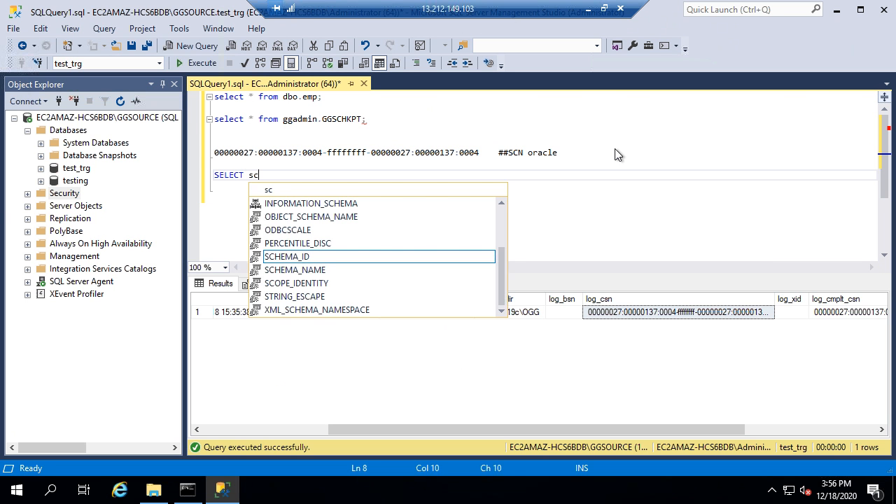
pyautogui.write('n_to_timestamp')
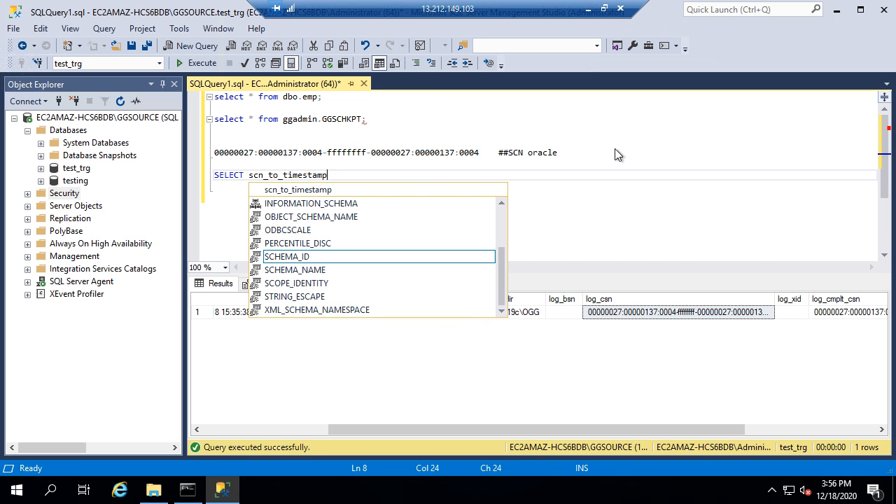
pyautogui.write('(  ) from ')
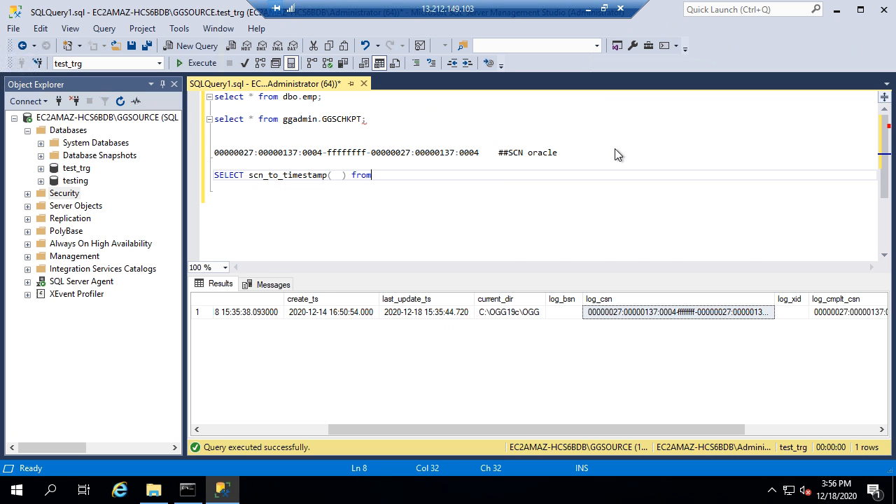
pyautogui.write('dual;')
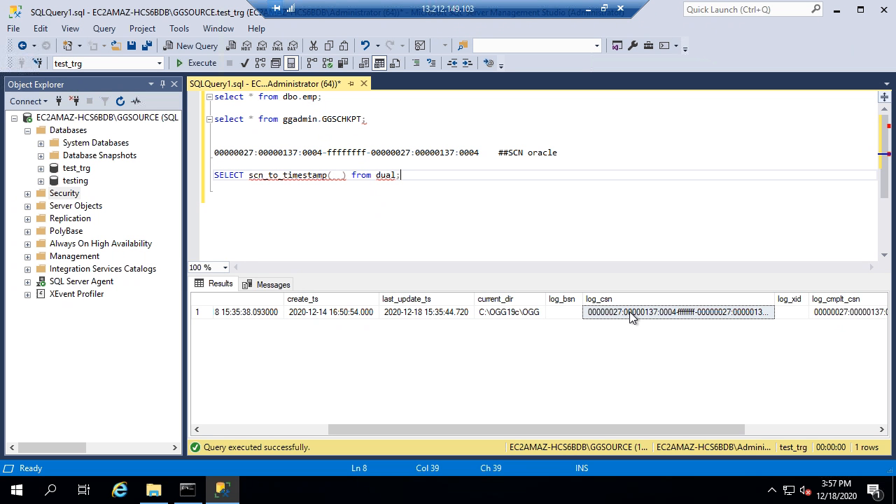
# Point out the log_csn value again and delete the scn_to_timestamp example line from the query editor.
pyautogui.click(631, 317)
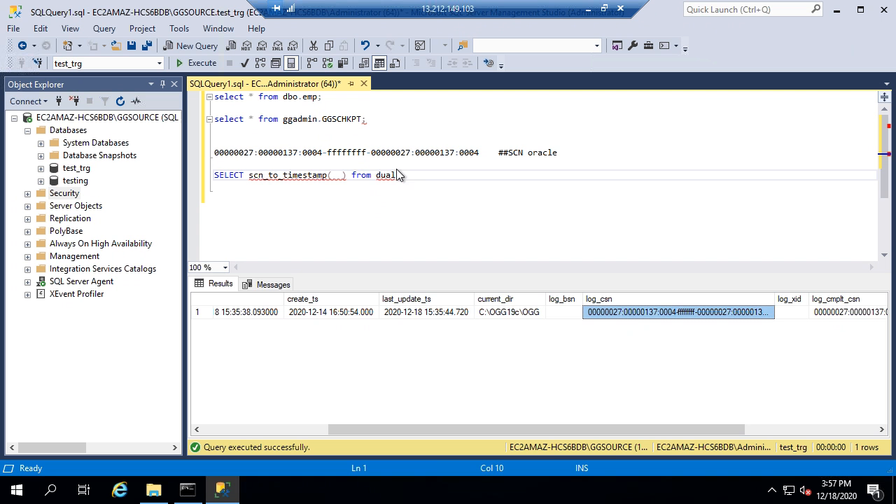
pyautogui.click(407, 174)
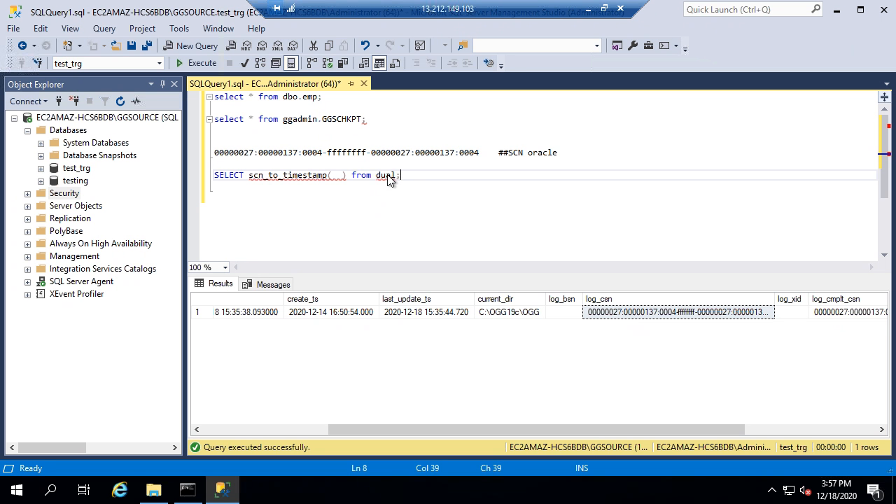
pyautogui.moveTo(406, 174); pyautogui.dragTo(208, 182)
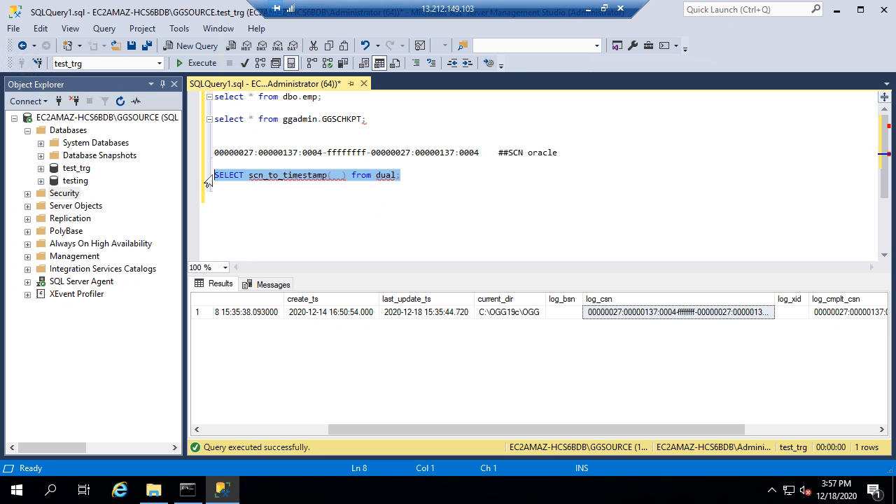
pyautogui.press('Delete')
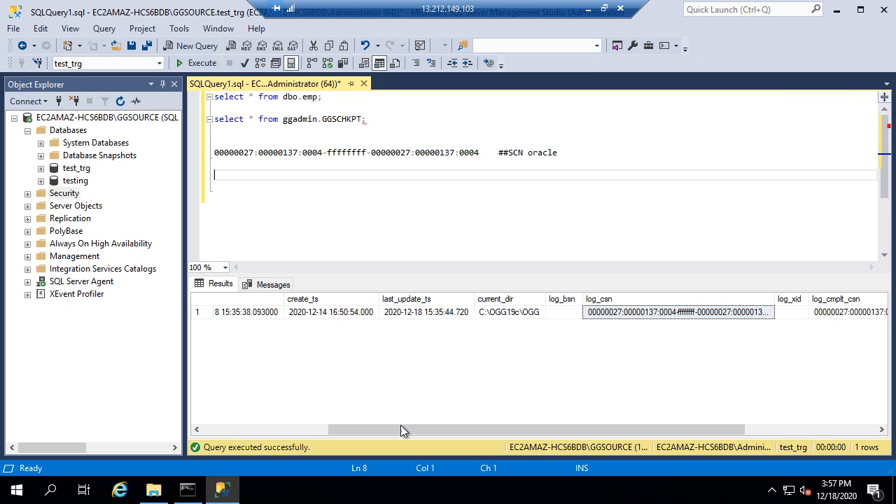
# Examine the checkpoint row's columns from group_name, seqno and rba across to log_csn and log_cmplt_csn.
pyautogui.moveTo(400, 430); pyautogui.dragTo(304, 429)
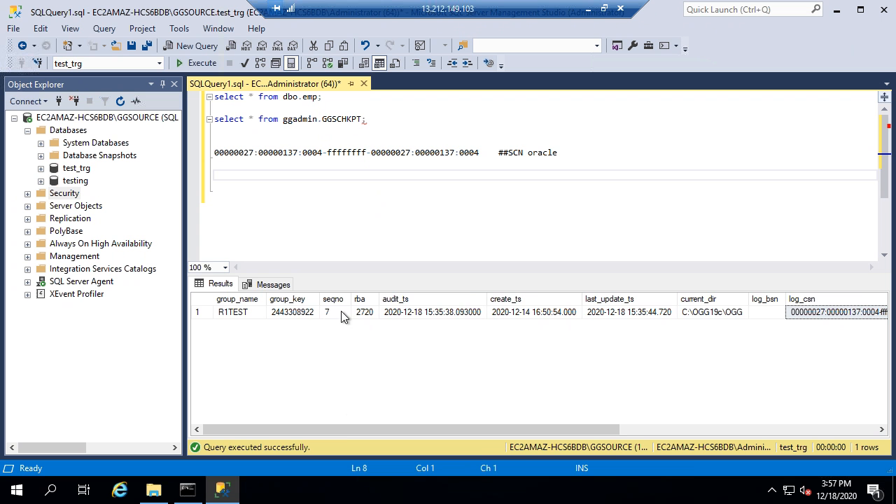
pyautogui.moveTo(341, 429); pyautogui.dragTo(522, 446)
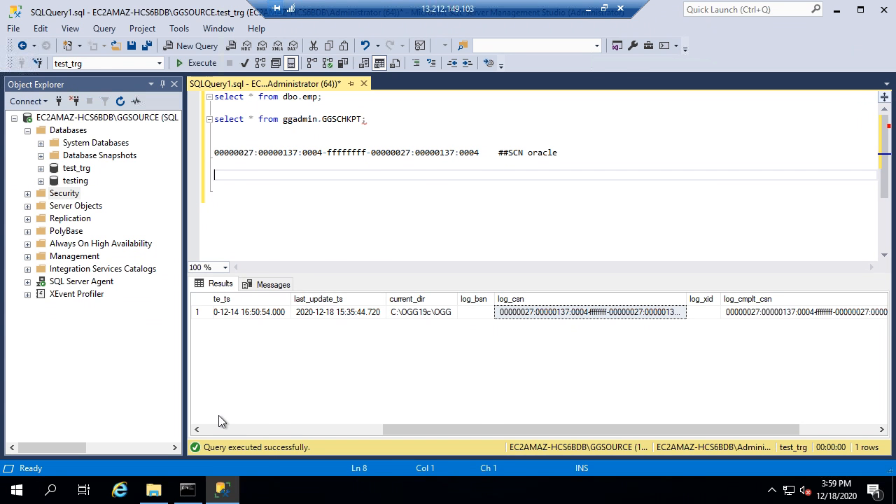
# Switch to the 13.212.124.194 remote session and bring up its SQL Server query editor.
pyautogui.doubleClick(540, 10)
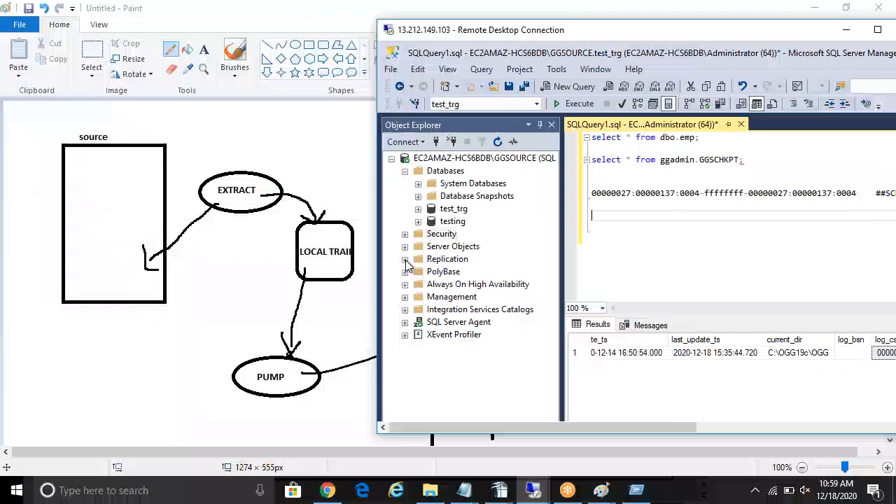
pyautogui.moveTo(534, 490)
pyautogui.click(458, 431)
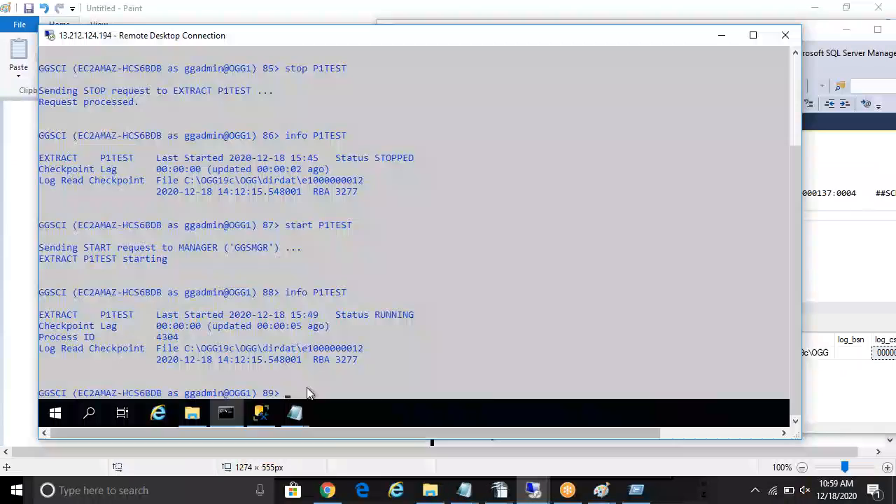
pyautogui.click(260, 414)
pyautogui.click(528, 141)
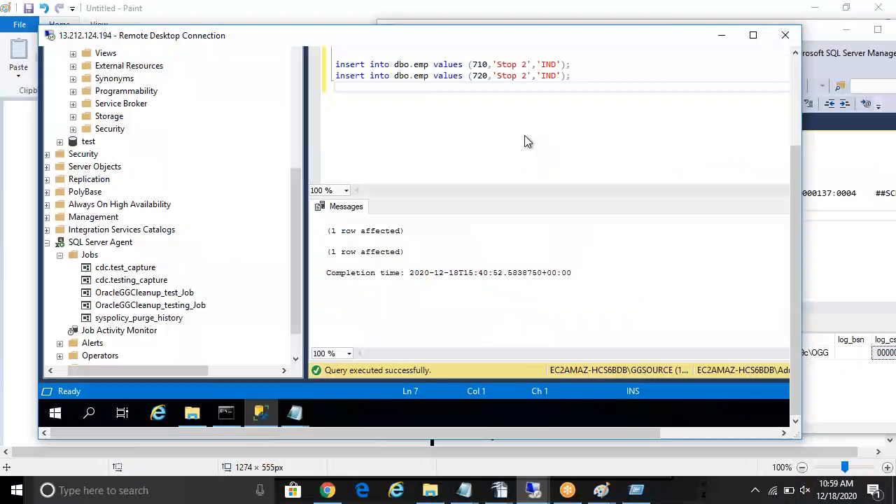
# Run "select * from dbo.emp;" on the source testing database and view all returned rows.
pyautogui.hotkey('ctrl', 'Home')
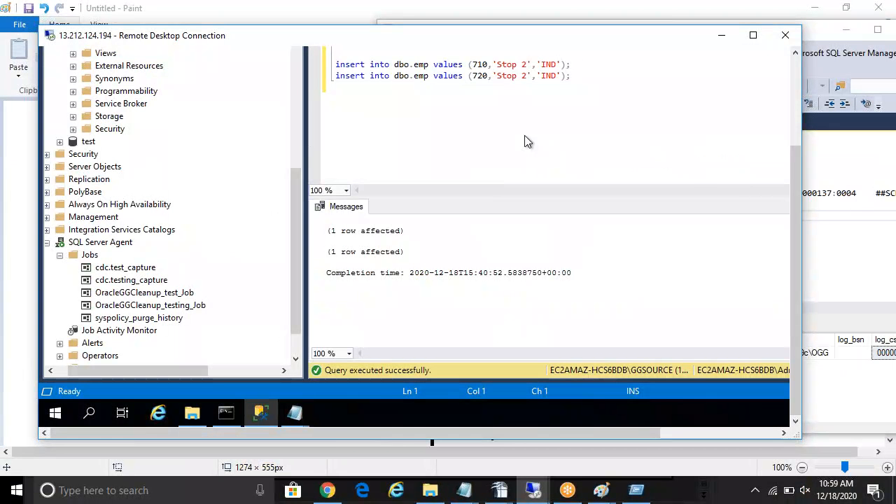
pyautogui.click(796, 108)
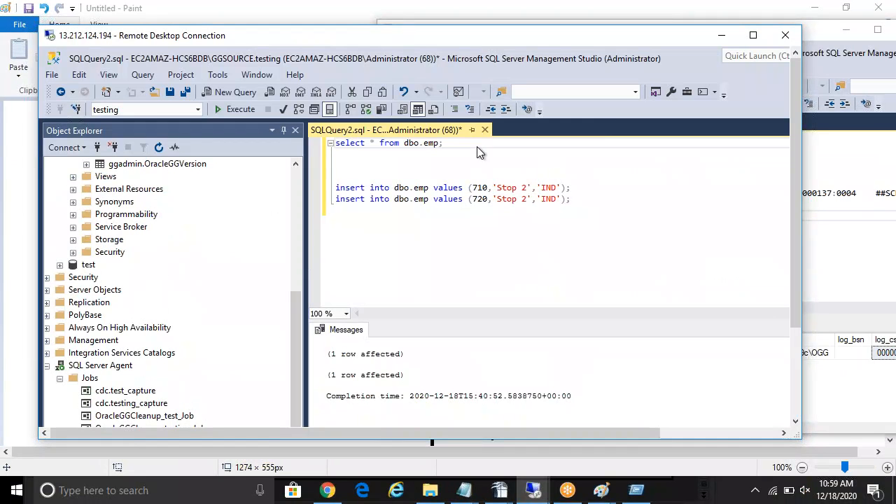
pyautogui.hotkey('shift', 'End')
pyautogui.click(235, 112)
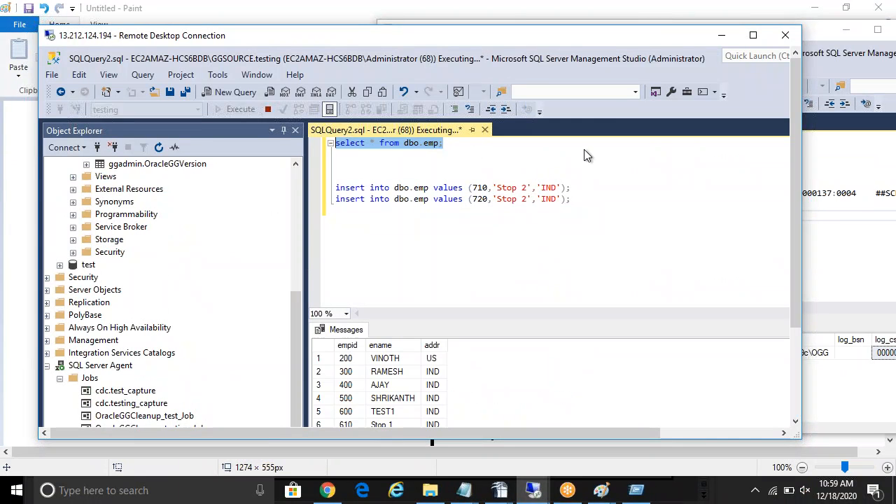
pyautogui.moveTo(799, 252); pyautogui.dragTo(799, 361)
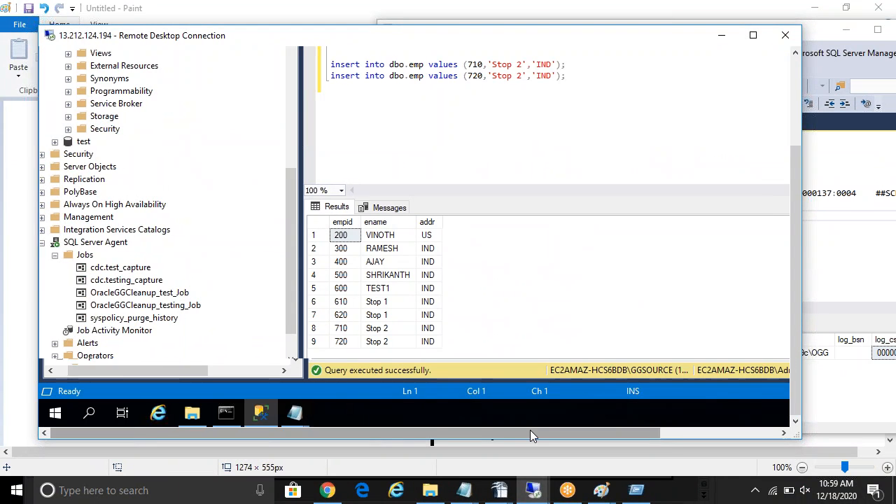
pyautogui.moveTo(530, 430); pyautogui.dragTo(682, 439)
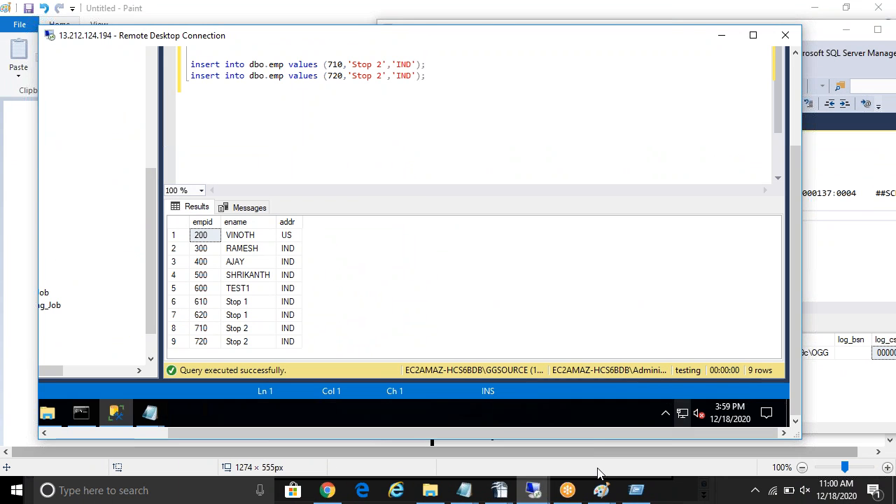
# Switch to the 13.212.149.103 remote session and check the GoldenGate process status with "info all" in GGSCI.
pyautogui.click(533, 490)
pyautogui.click(594, 444)
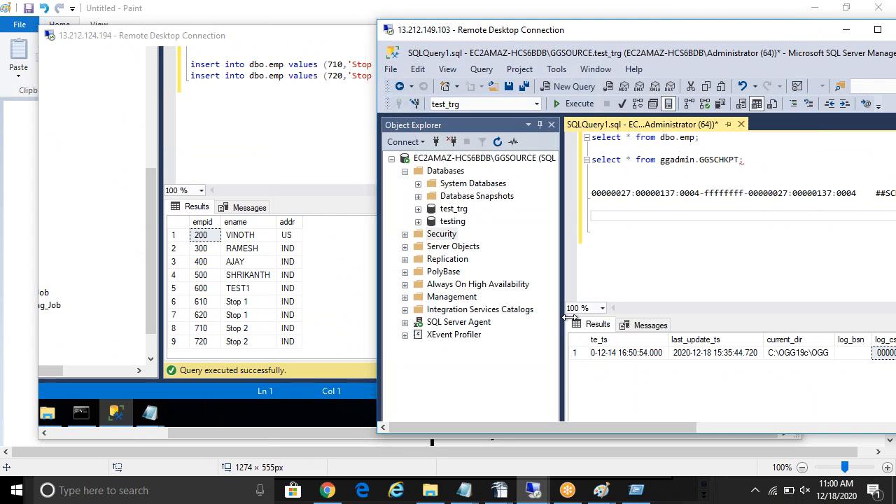
pyautogui.doubleClick(550, 39)
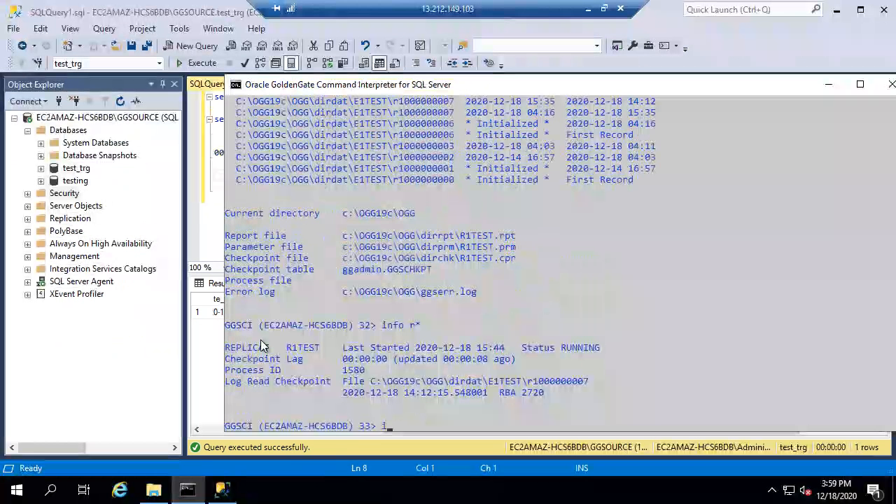
pyautogui.write('info all')
pyautogui.press('Return')
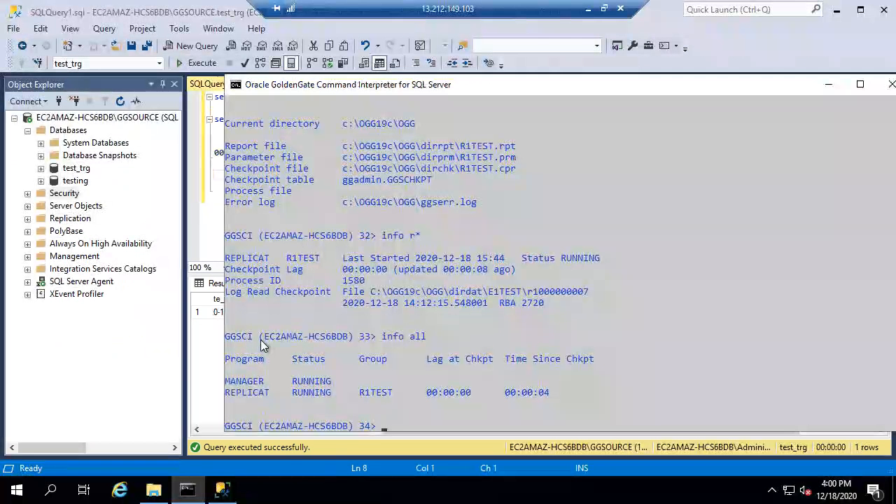
# Return to the target's query editor and run only "select * from dbo.emp;" on test_trg.
pyautogui.hotkey('alt', 'Tab')
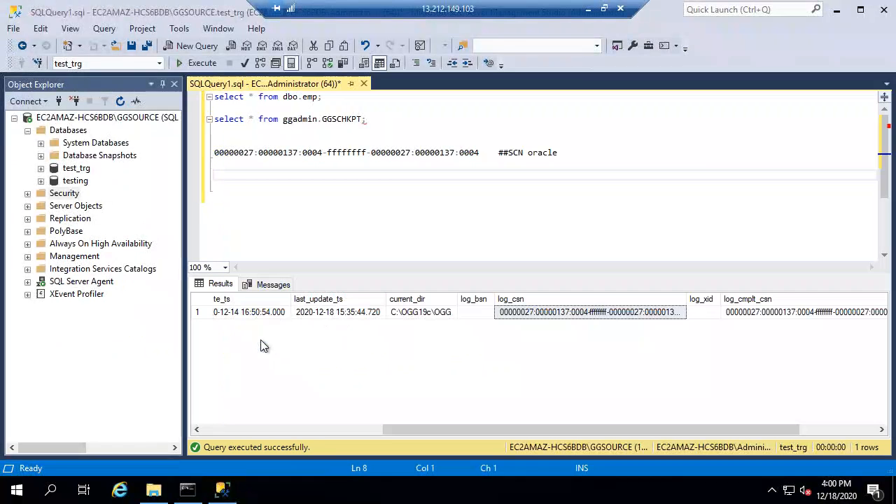
pyautogui.click(349, 101)
pyautogui.hotkey('shift', 'Home')
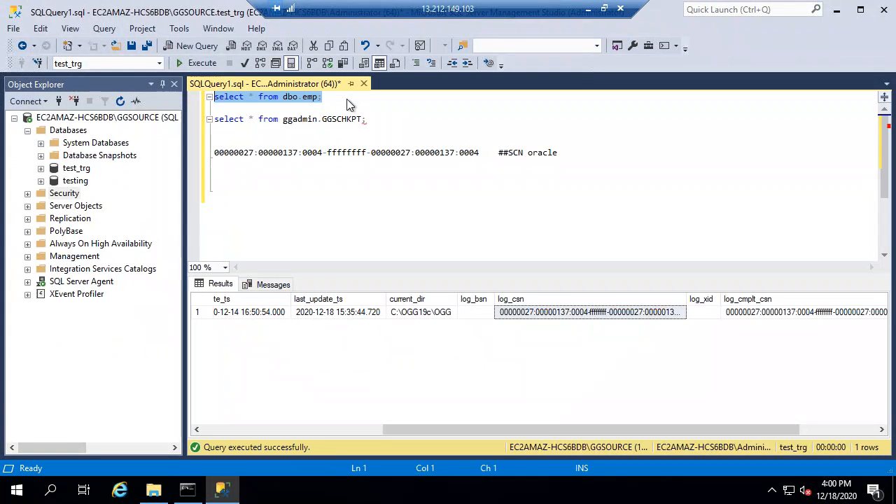
pyautogui.click(193, 64)
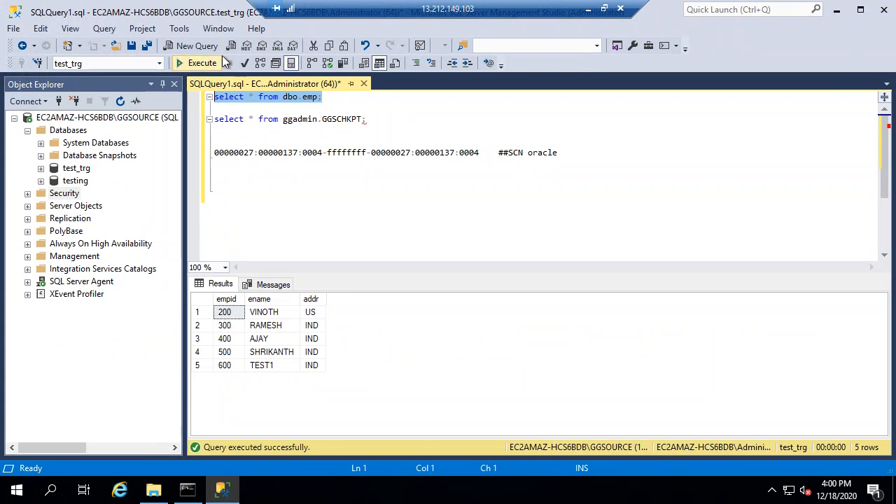
# In the 13.212.124.194 session, change the second insert statement's values to 820 and 'Stop 3'.
pyautogui.doubleClick(561, 11)
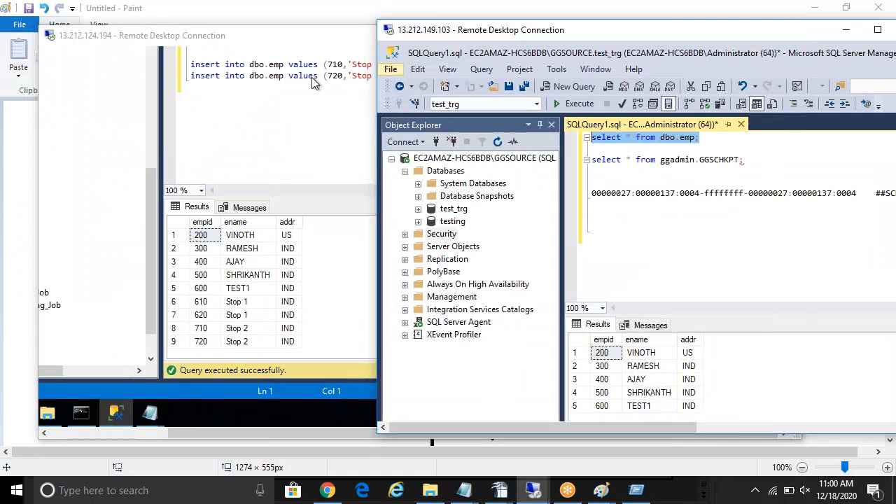
pyautogui.click(286, 91)
pyautogui.click(332, 77)
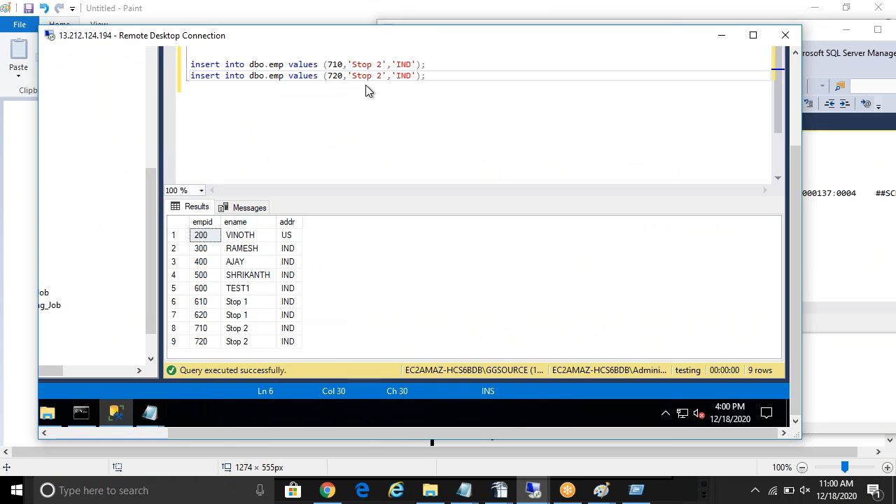
pyautogui.hotkey('shift', 'Left')
pyautogui.write('8')
pyautogui.press('Right')
pyautogui.press('Right')
pyautogui.press('Right')
pyautogui.press('Right')
pyautogui.hotkey('shift', 'Right')
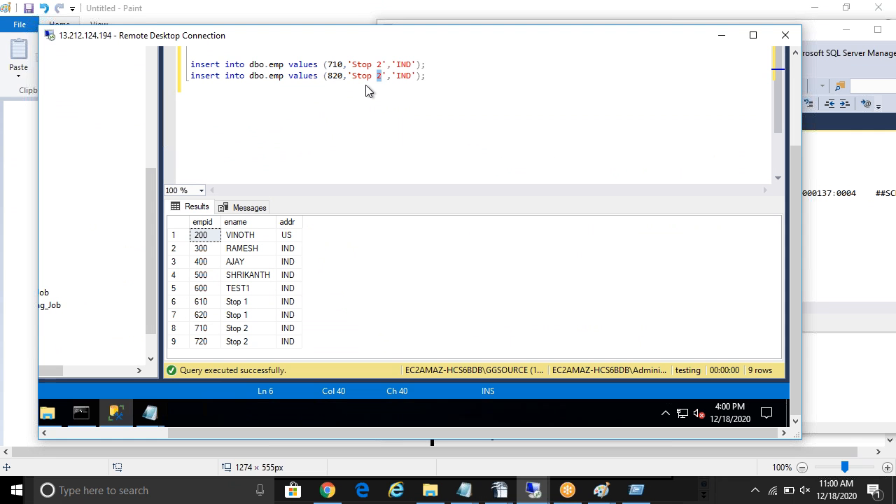
pyautogui.write('3')
# Change the first insert statement's values to 810 and 'Stop 3'.
pyautogui.press('Up')
pyautogui.hotkey('shift', 'Left')
pyautogui.write('3')
pyautogui.hotkey('shift', 'Left')
pyautogui.write('8')
# Execute the two 'Stop 3' insert statements against dbo.emp in the source database.
pyautogui.press('Home')
pyautogui.hotkey('shift', 'Down')
pyautogui.hotkey('shift', 'Down')
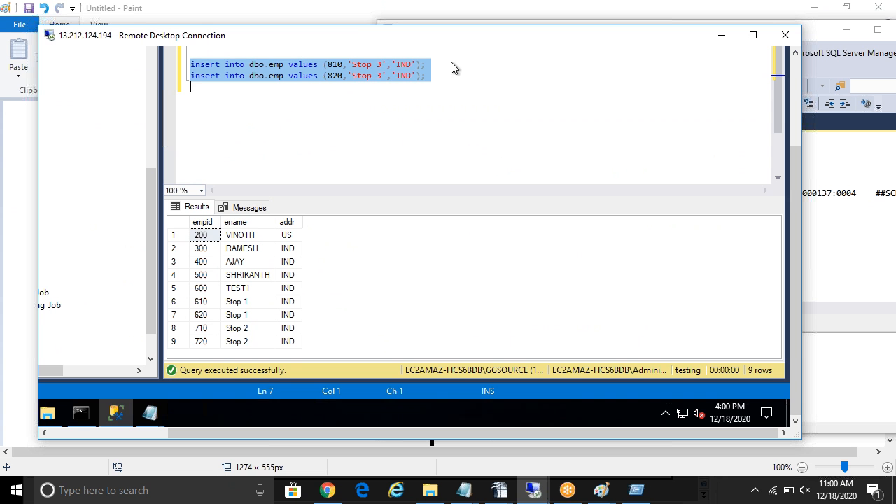
pyautogui.moveTo(796, 154); pyautogui.dragTo(797, 90)
pyautogui.click(82, 77)
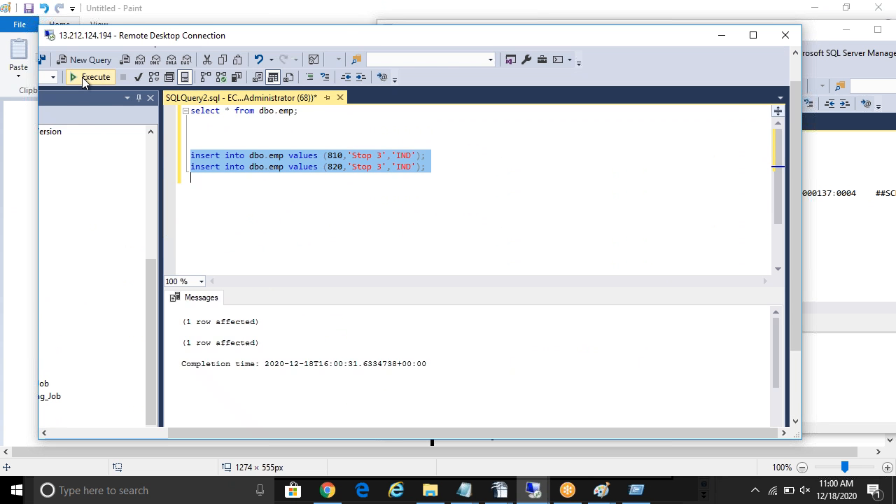
# Query dbo.emp on the source again and check the row count of the result.
pyautogui.click(313, 116)
pyautogui.hotkey('shift', 'Home')
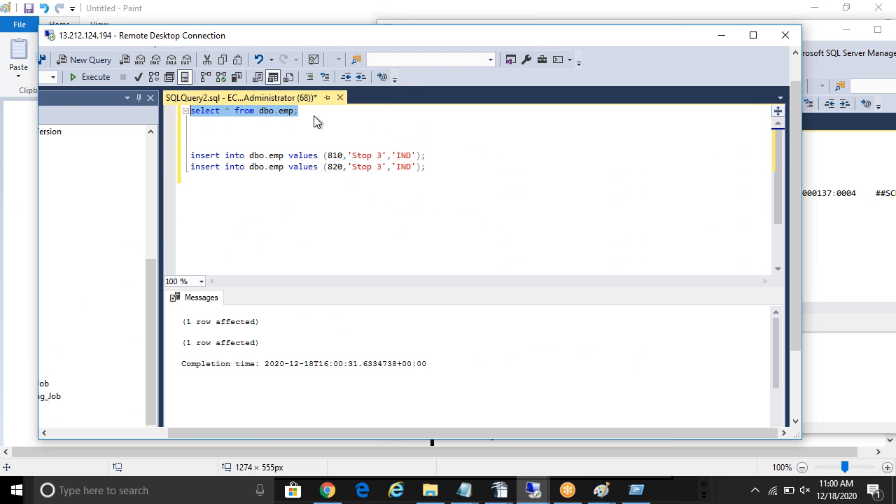
pyautogui.click(76, 77)
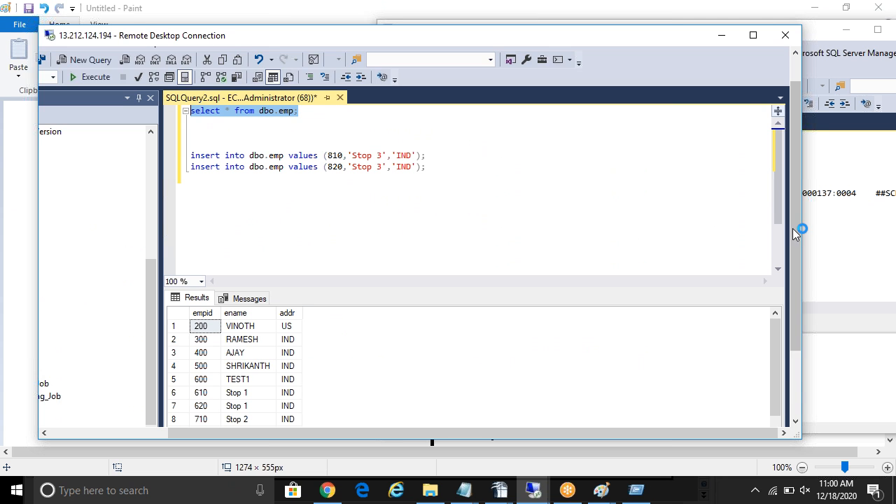
pyautogui.moveTo(795, 248); pyautogui.dragTo(800, 310)
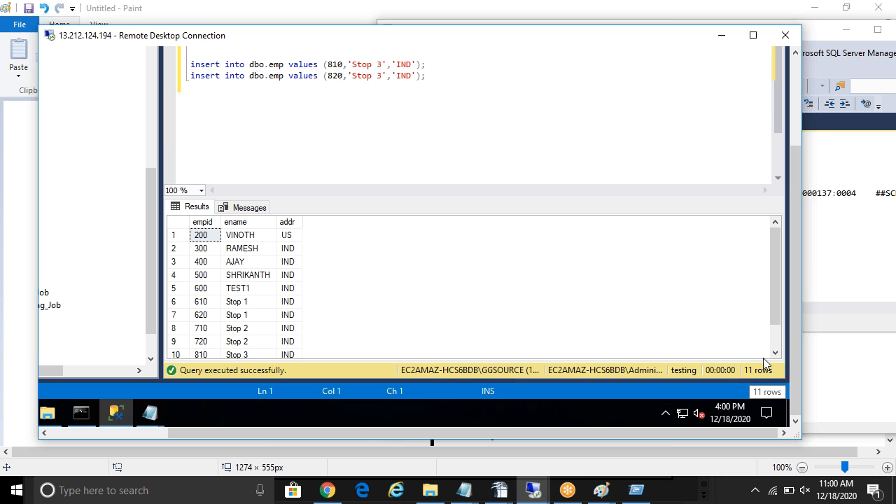
# Switch to the 13.212.149.103 session, rerun the dbo.emp query on test_trg and view its result full screen.
pyautogui.click(864, 254)
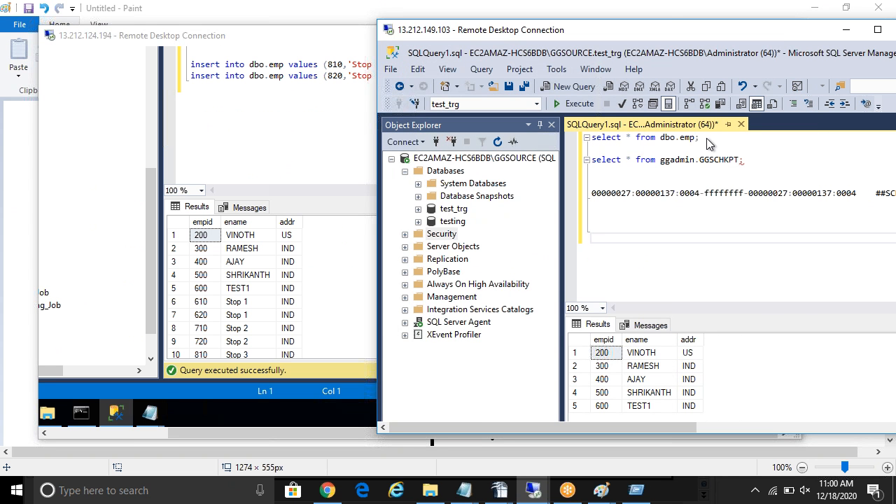
pyautogui.moveTo(700, 138); pyautogui.dragTo(592, 138)
pyautogui.click(574, 104)
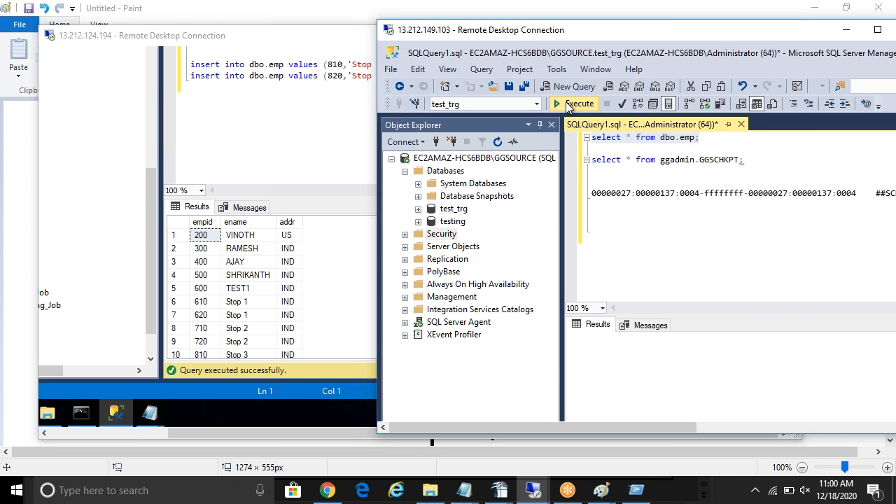
pyautogui.doubleClick(551, 35)
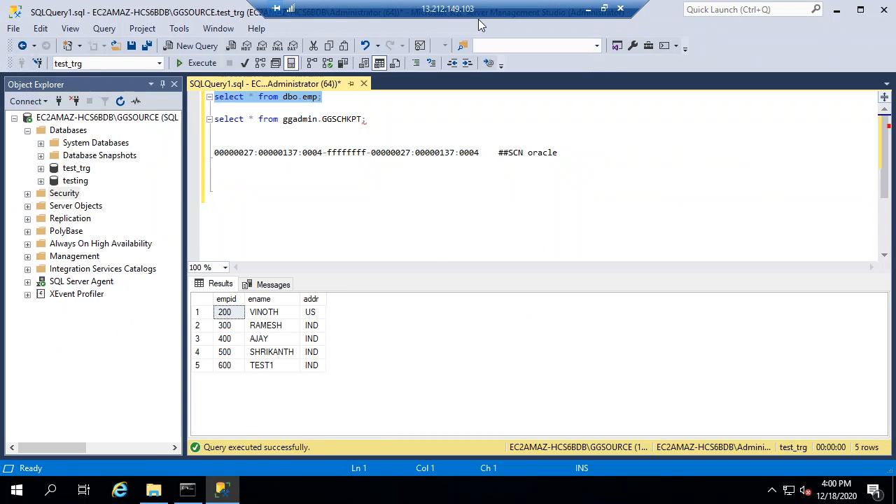
# Go back to the 13.212.124.194 session and view the last rows of the source dbo.emp result.
pyautogui.click(603, 8)
pyautogui.click(228, 268)
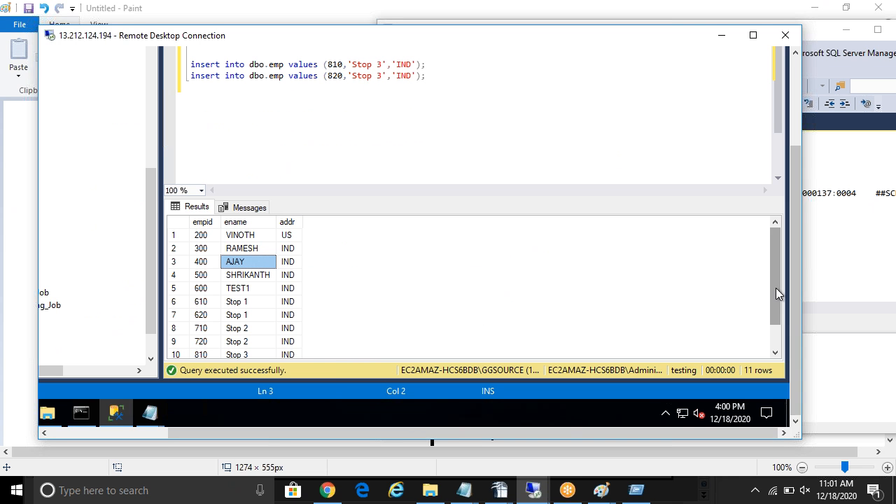
pyautogui.moveTo(776, 294); pyautogui.dragTo(774, 328)
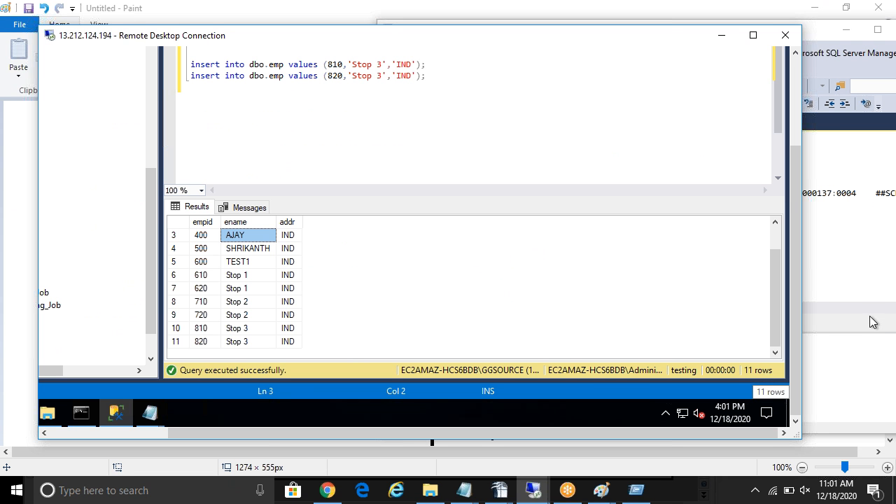
# In the 13.212.149.103 session, examine the trail files in C:\OGG19c\OGG\dirdat\E1TEST, and minimize that session.
pyautogui.click(859, 259)
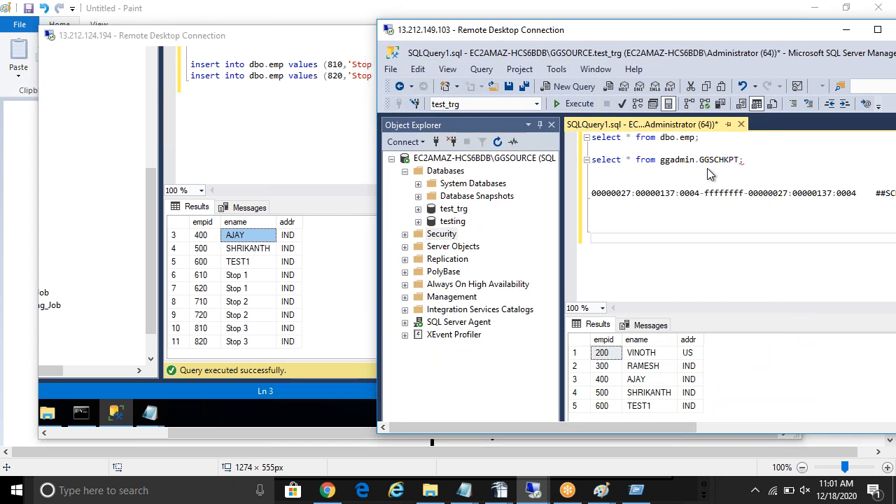
pyautogui.doubleClick(579, 30)
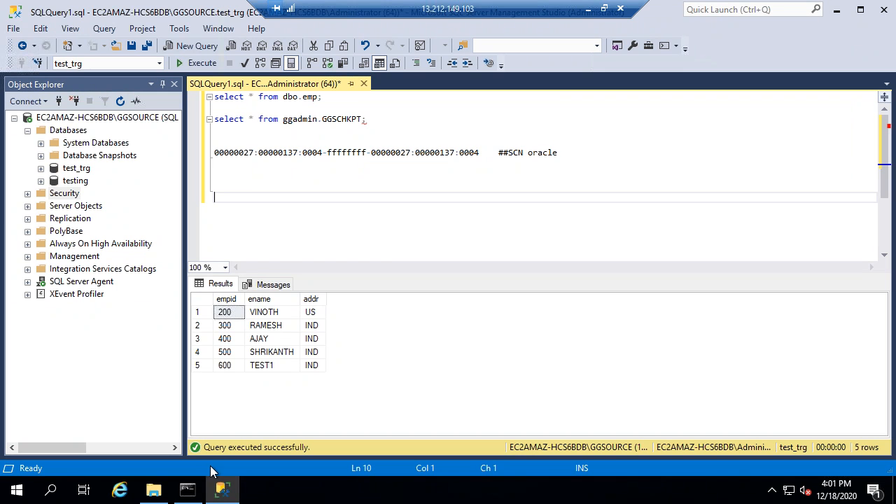
pyautogui.click(186, 492)
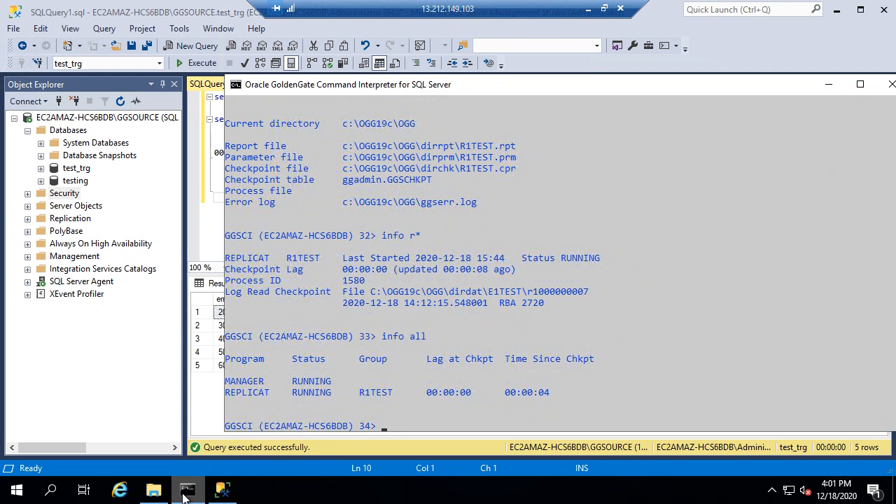
pyautogui.click(154, 490)
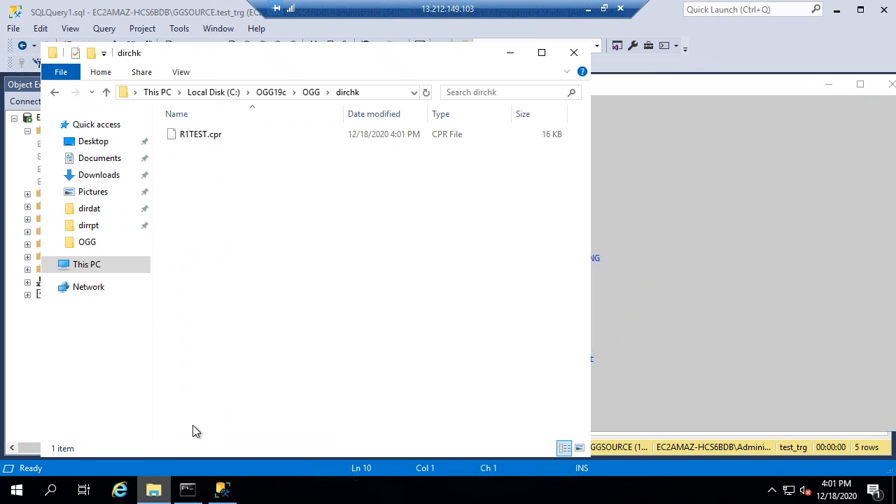
pyautogui.click(311, 92)
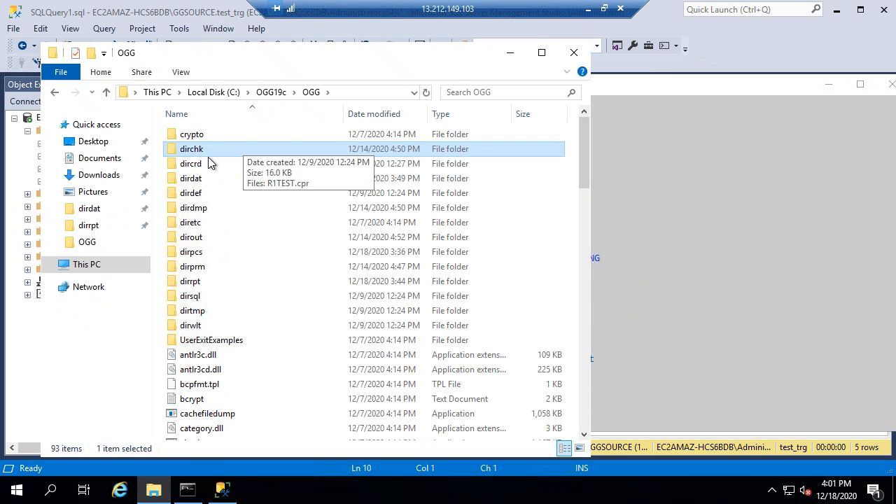
pyautogui.doubleClick(200, 179)
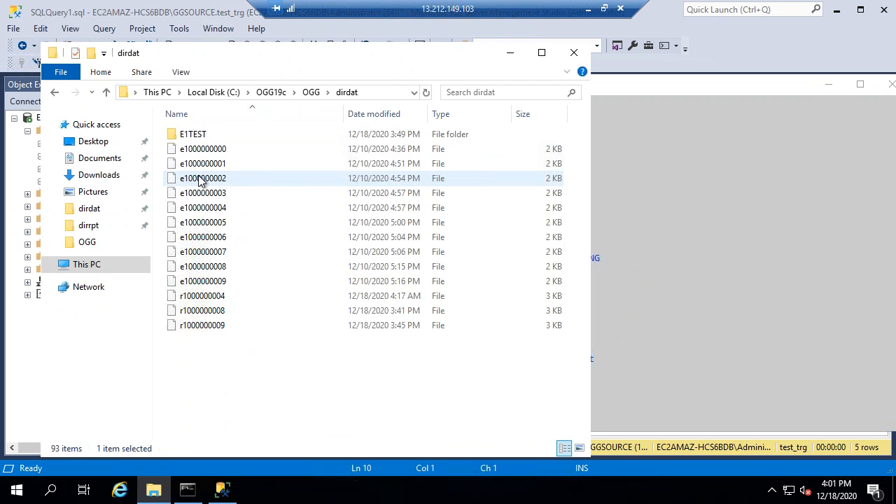
pyautogui.doubleClick(194, 137)
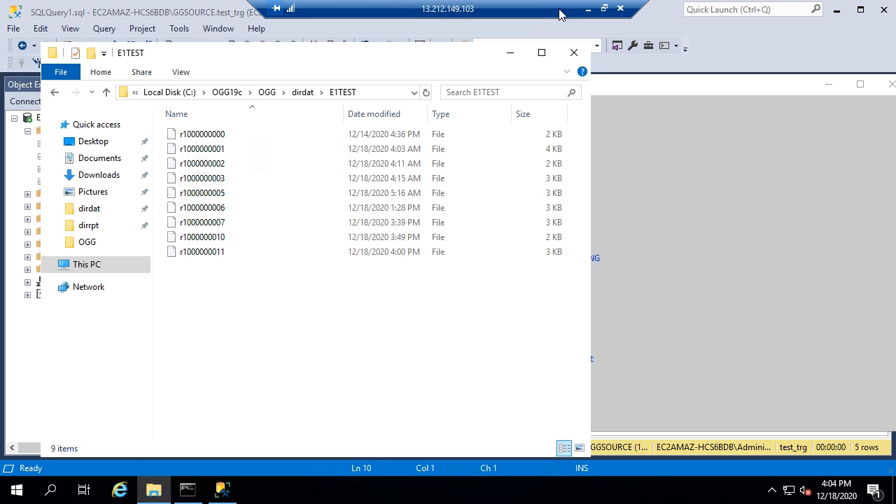
pyautogui.click(588, 9)
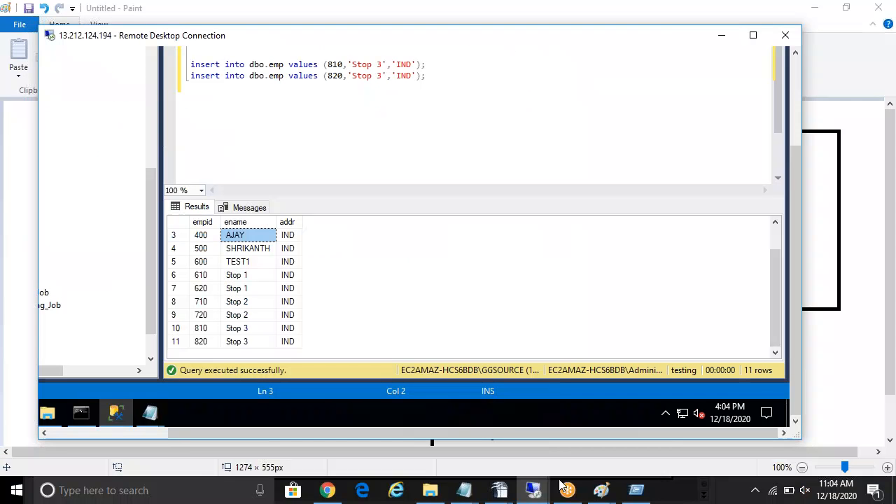
# Switch to the Paint diagram with the extract, pump and replicat flow and draw a freehand circle around LOCAL TRAIL.
pyautogui.click(601, 490)
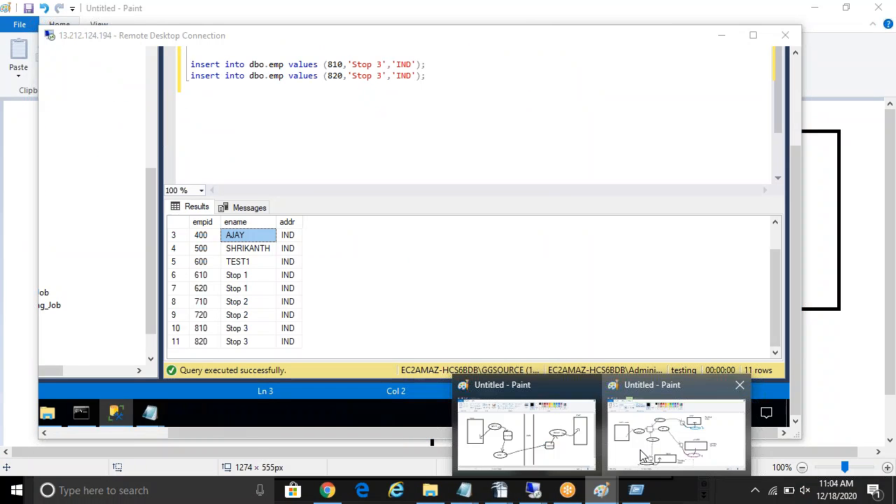
pyautogui.click(643, 455)
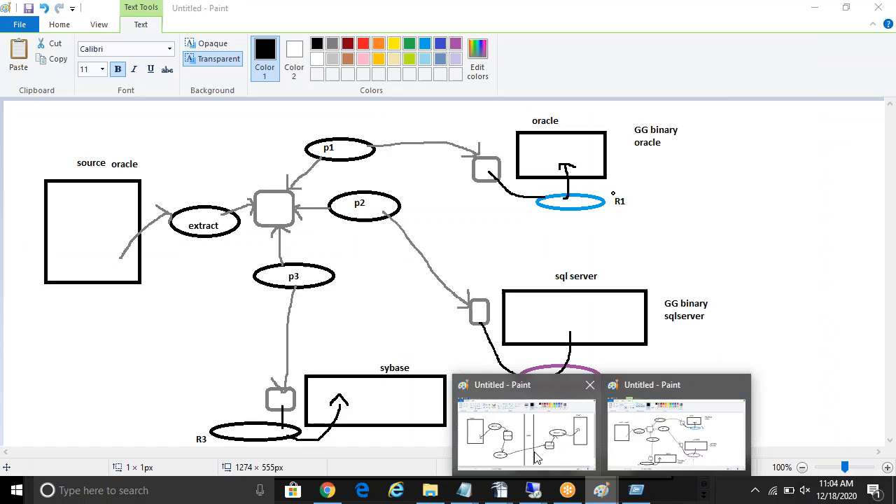
pyautogui.click(537, 456)
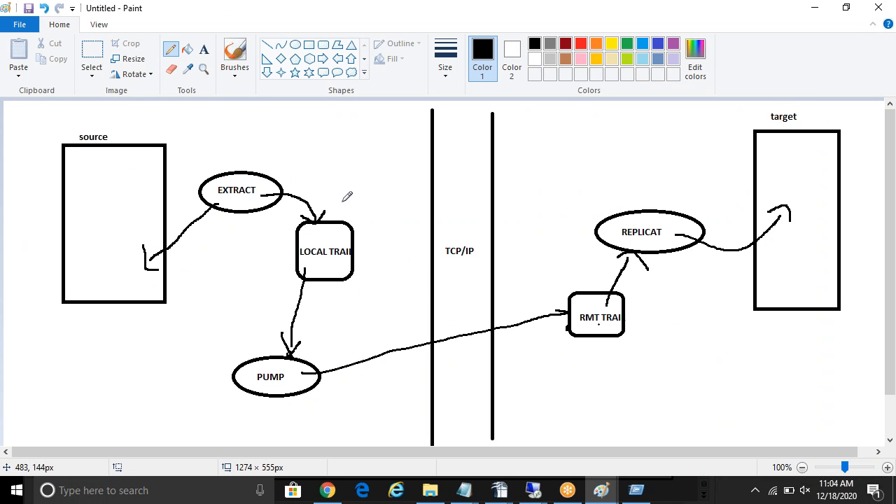
pyautogui.moveTo(343, 202)
pyautogui.mouseDown()
pyautogui.moveTo(288, 198)
pyautogui.moveTo(358, 284)
pyautogui.moveTo(368, 209)
pyautogui.moveTo(344, 203)
pyautogui.mouseUp()
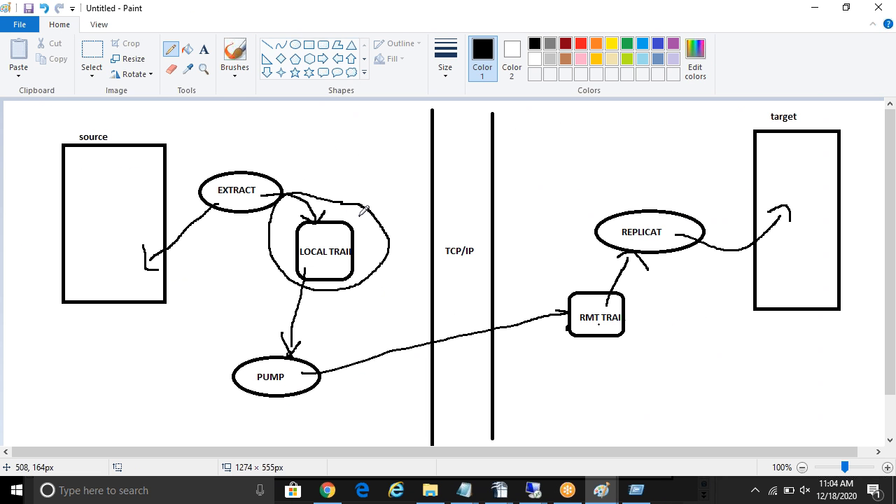
# Add the text labels 0 at the upper side and 1000000bytes at the lower side of the LOCAL TRAIL box.
pyautogui.click(204, 49)
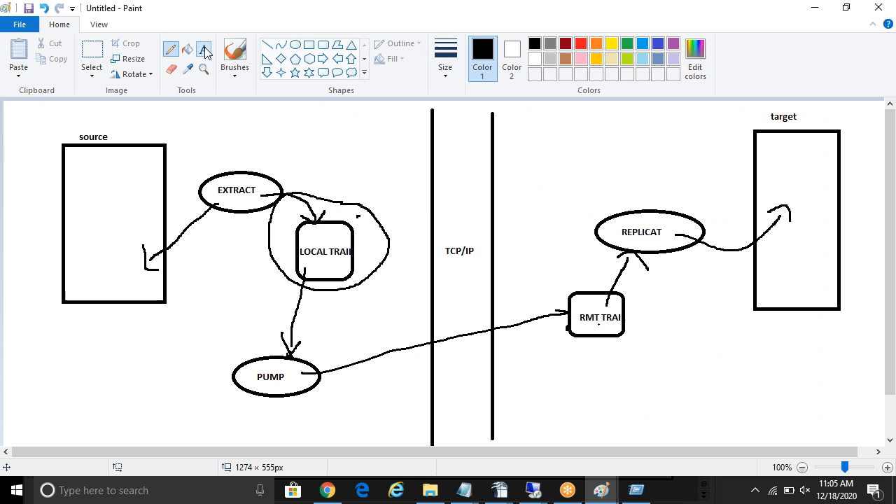
pyautogui.click(357, 213)
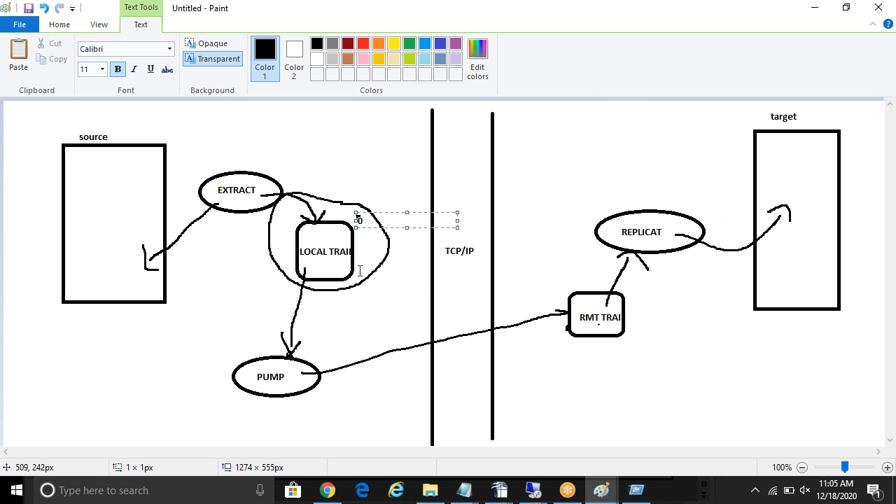
pyautogui.click(357, 265)
pyautogui.click(358, 265)
pyautogui.write('10')
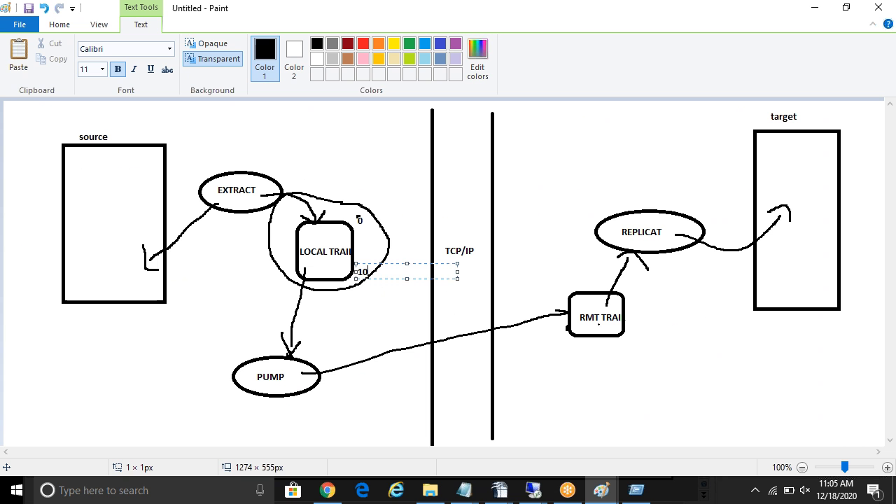
pyautogui.write('00000bytes')
# Change the byte-count label to 100000000 bytes and move it just below the circle around LOCAL TRAIL.
pyautogui.hotkey('ctrl', 'a')
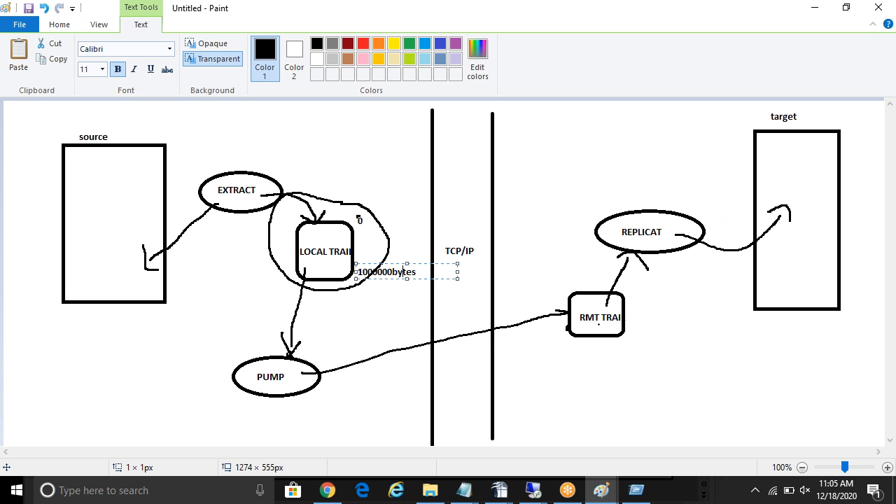
pyautogui.hotkey('shift', 'Left')
pyautogui.hotkey('shift', 'Left')
pyautogui.hotkey('shift', 'Left')
pyautogui.hotkey('shift', 'Left')
pyautogui.hotkey('shift', 'Left')
pyautogui.hotkey('shift', 'Left')
pyautogui.press('Left')
pyautogui.write('00')
pyautogui.press('Right')
pyautogui.press('Right')
pyautogui.press('Right')
pyautogui.press('Right')
pyautogui.press('Right')
pyautogui.press('Right')
pyautogui.doubleClick(374, 264)
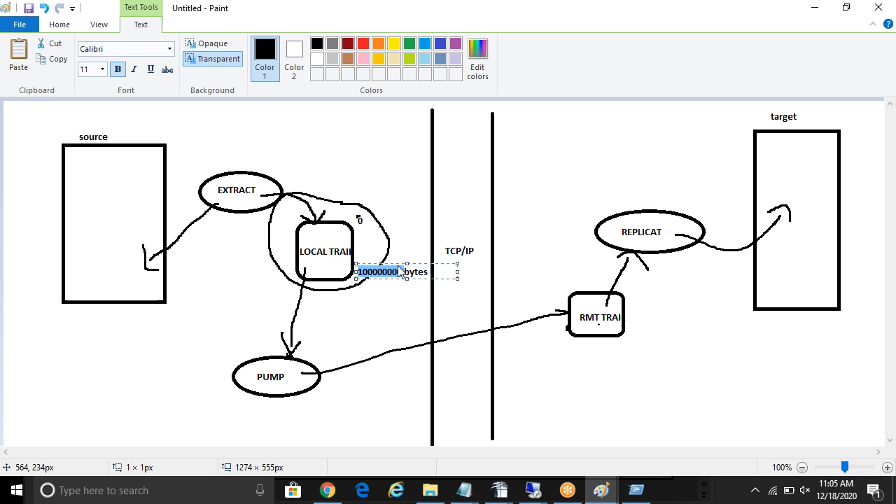
pyautogui.moveTo(393, 263); pyautogui.dragTo(374, 287)
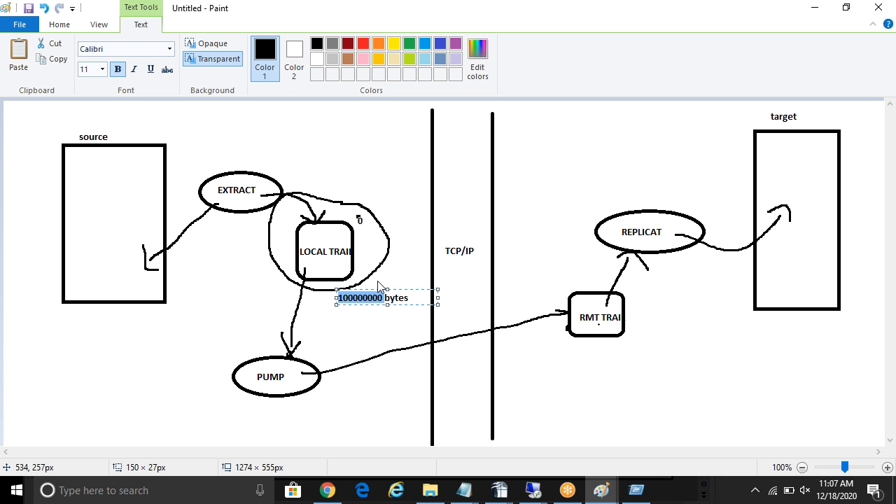
# In the 13.212.149.103 session, query ggadmin.GGSCHKPT on test_trg, view the checkpoint row, and minimize the session.
pyautogui.click(543, 488)
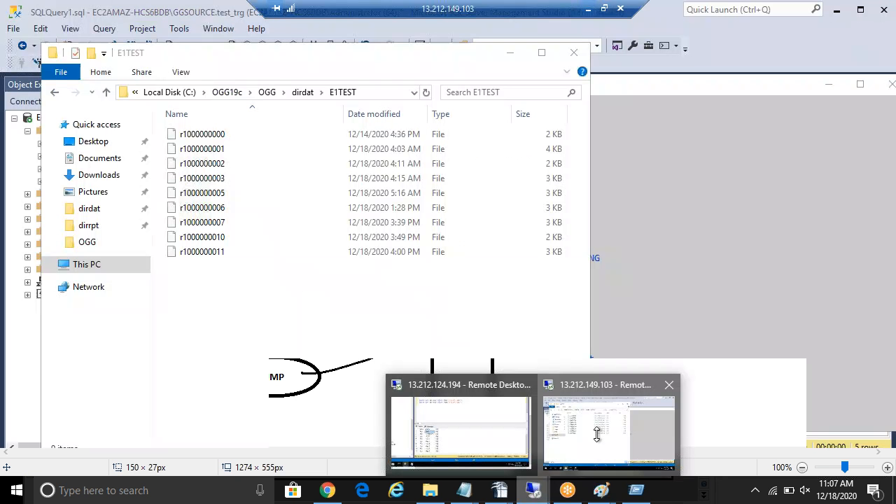
pyautogui.click(597, 434)
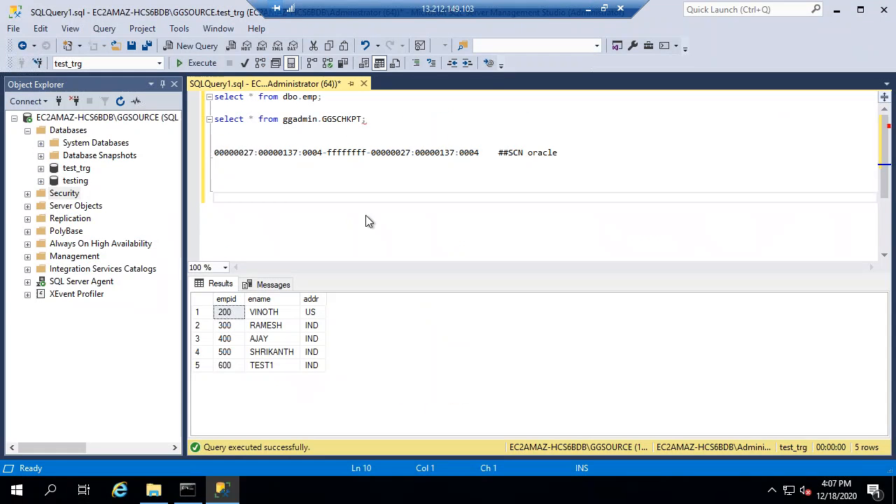
pyautogui.click(372, 121)
pyautogui.hotkey('shift', 'Home')
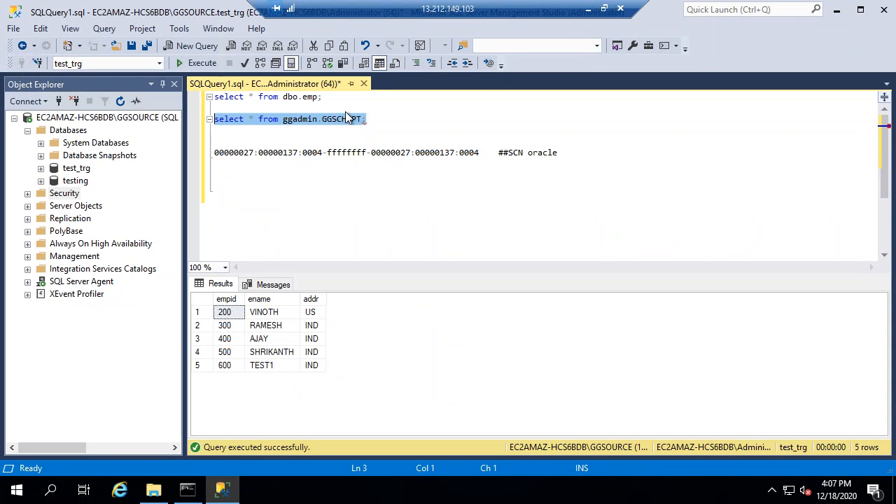
pyautogui.click(200, 63)
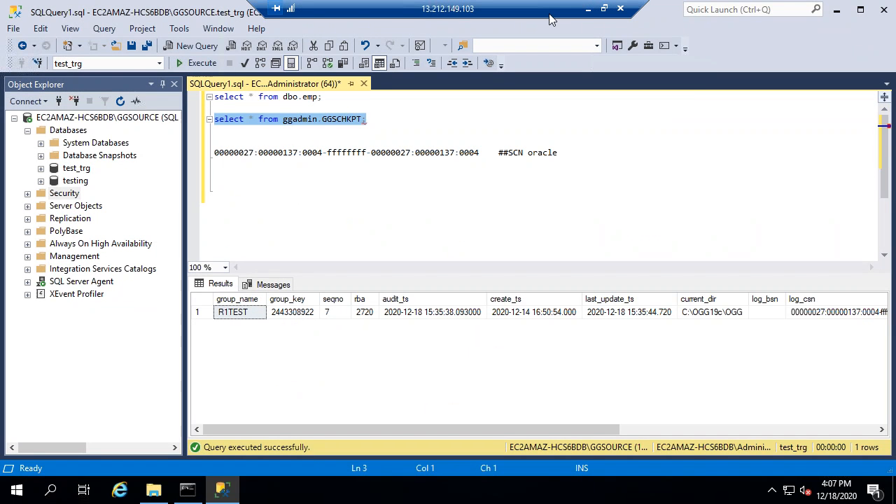
pyautogui.click(589, 14)
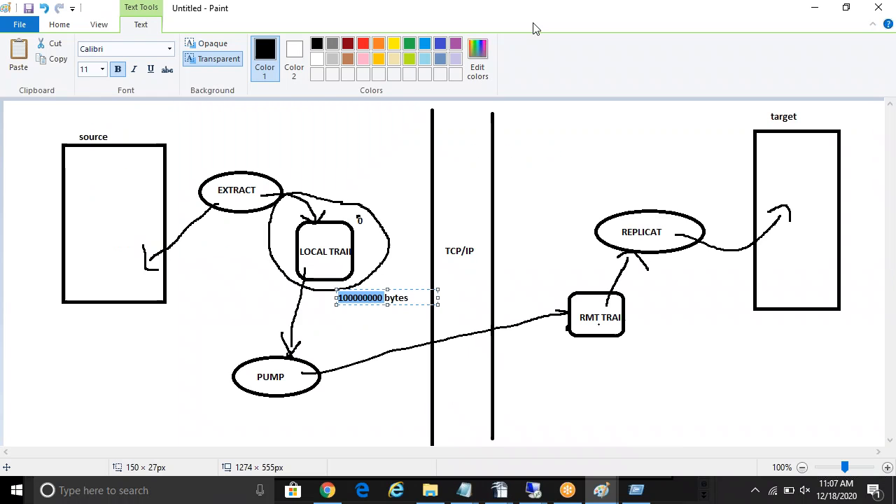
# Switch to the Paint diagram with the oracle, sql server and sybase targets and draw a small pencil mark beside the oracle box.
pyautogui.click(605, 492)
pyautogui.click(643, 435)
pyautogui.moveTo(646, 433)
pyautogui.mouseDown()
pyautogui.moveTo(579, 382)
pyautogui.moveTo(460, 327)
pyautogui.mouseUp()
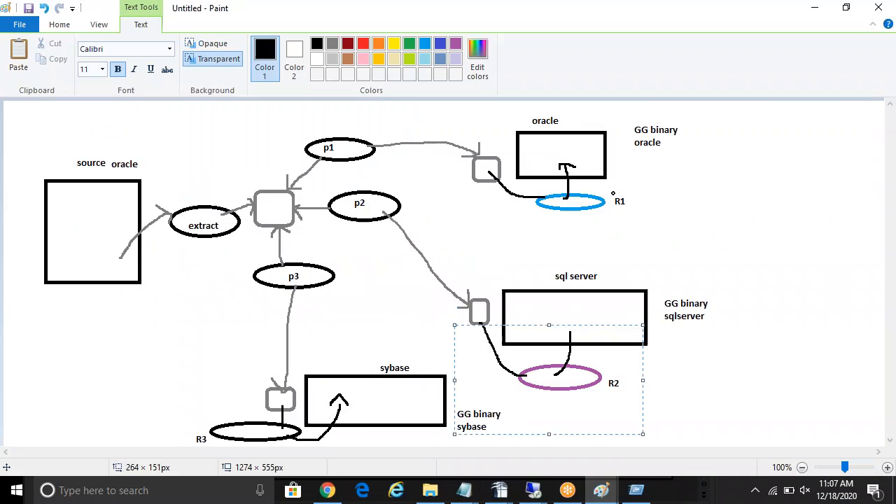
pyautogui.click(75, 22)
pyautogui.click(170, 49)
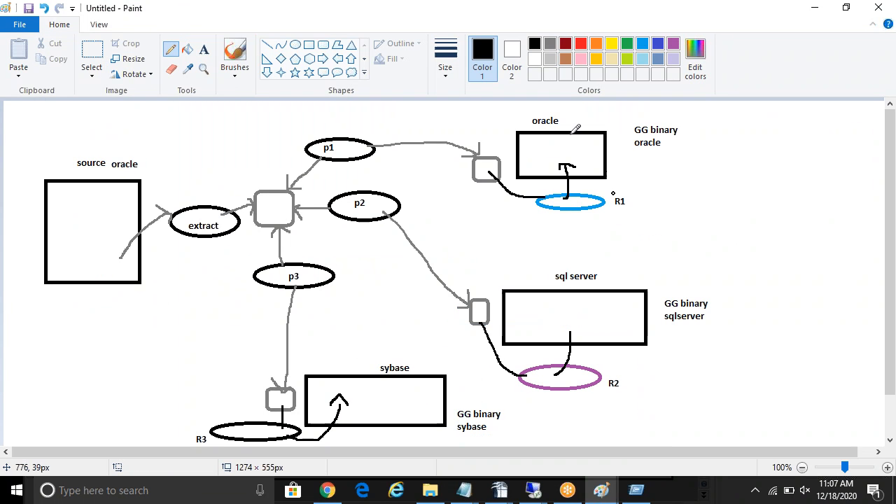
pyautogui.moveTo(616, 153)
pyautogui.mouseDown()
pyautogui.moveTo(632, 163)
pyautogui.moveTo(624, 169)
pyautogui.mouseUp()
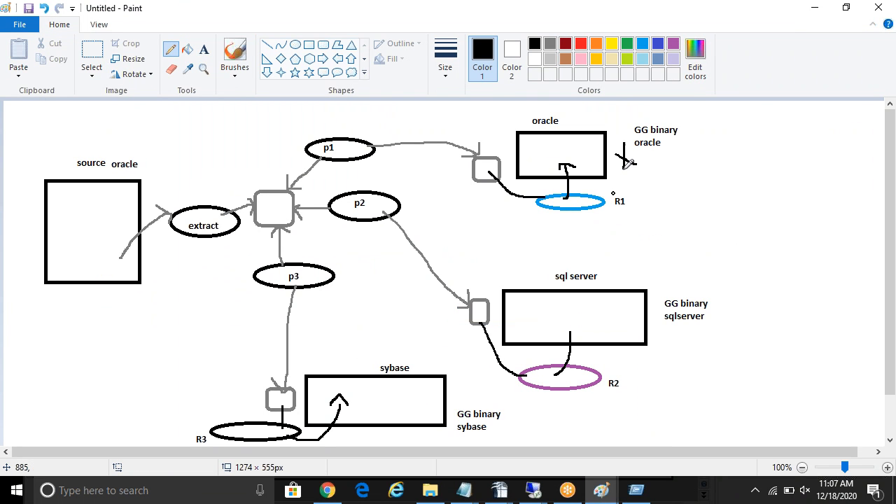
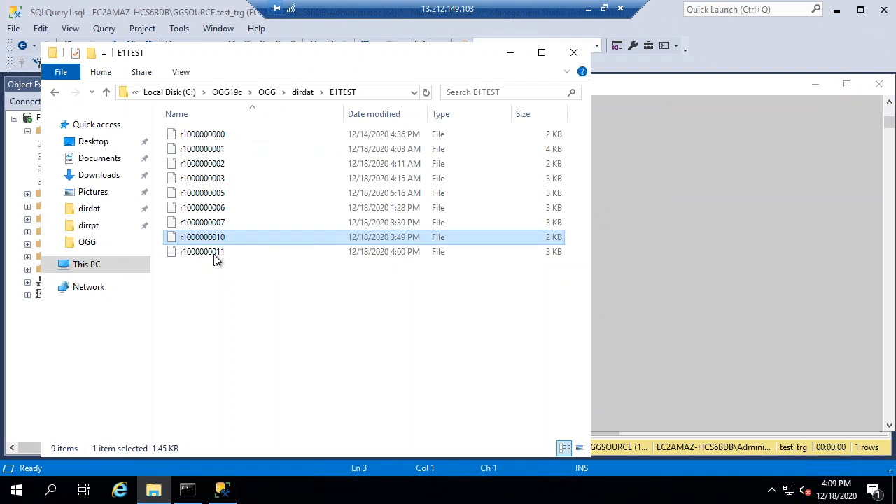
pyautogui.click(213, 259)
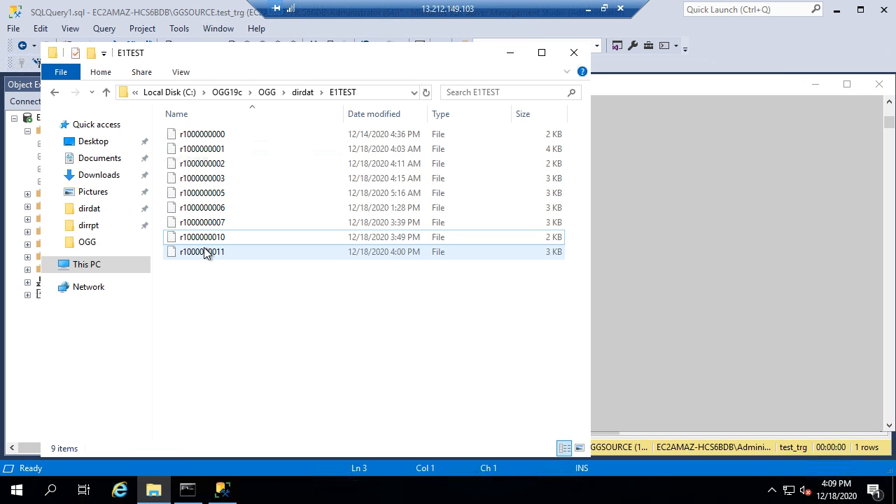
pyautogui.click(205, 254)
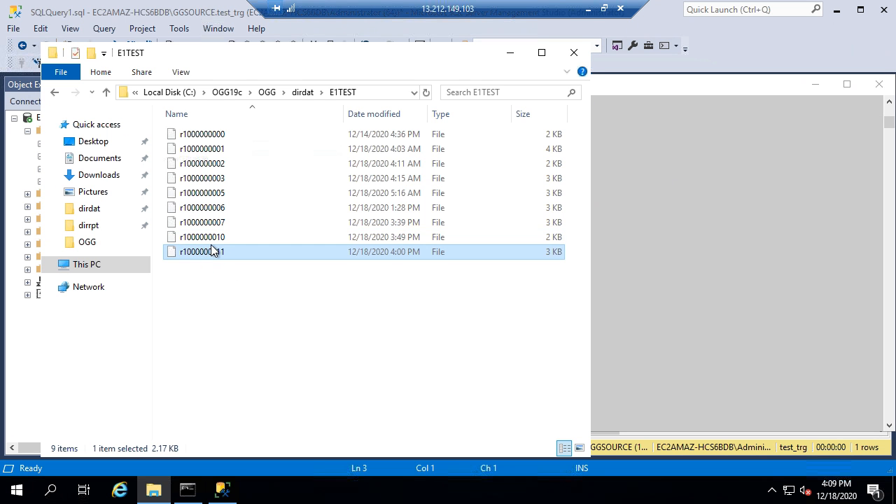
pyautogui.click(212, 239)
pyautogui.keyDown('ctrl'); pyautogui.click(213, 251); pyautogui.keyUp('ctrl')
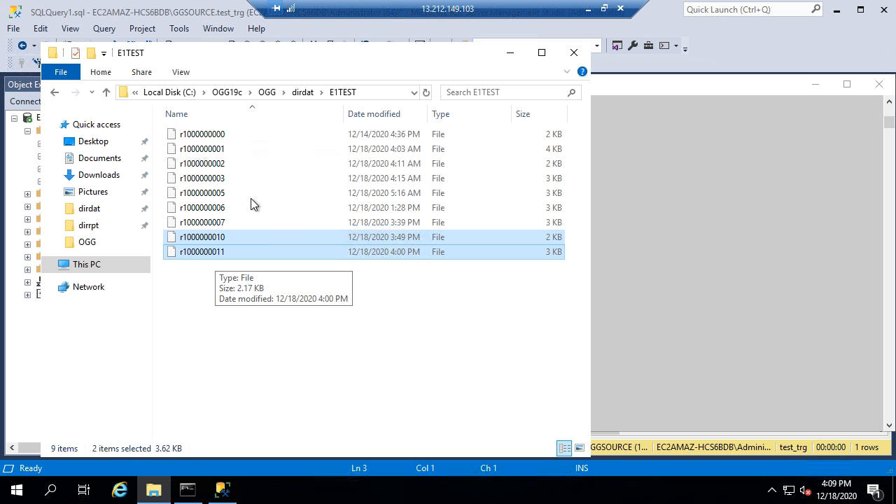
# Create a folder with the default name New folder in C:\OGG19c\OGG\dirdat and open it.
pyautogui.click(302, 92)
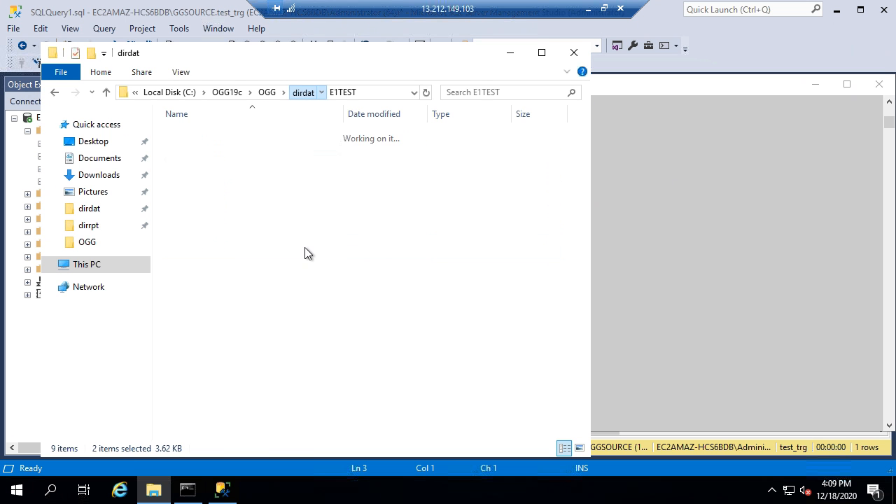
pyautogui.rightClick(292, 338)
pyautogui.moveTo(367, 303)
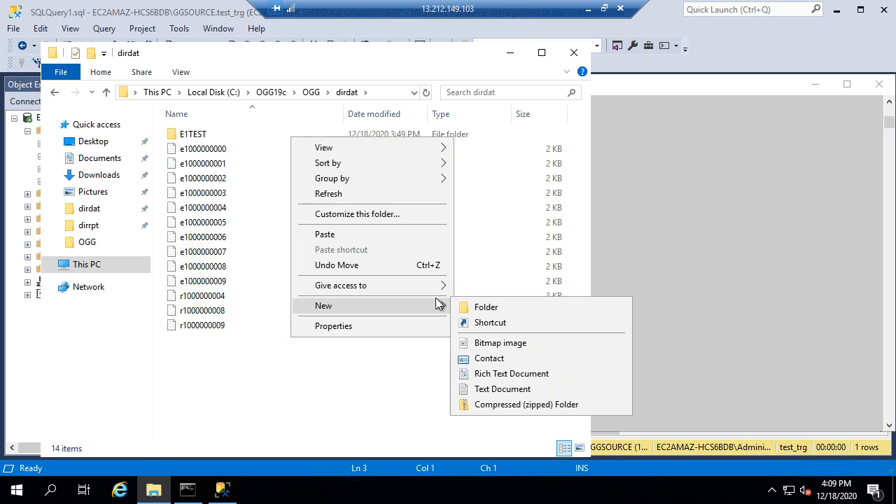
pyautogui.click(486, 305)
pyautogui.press('Return')
pyautogui.press('Return')
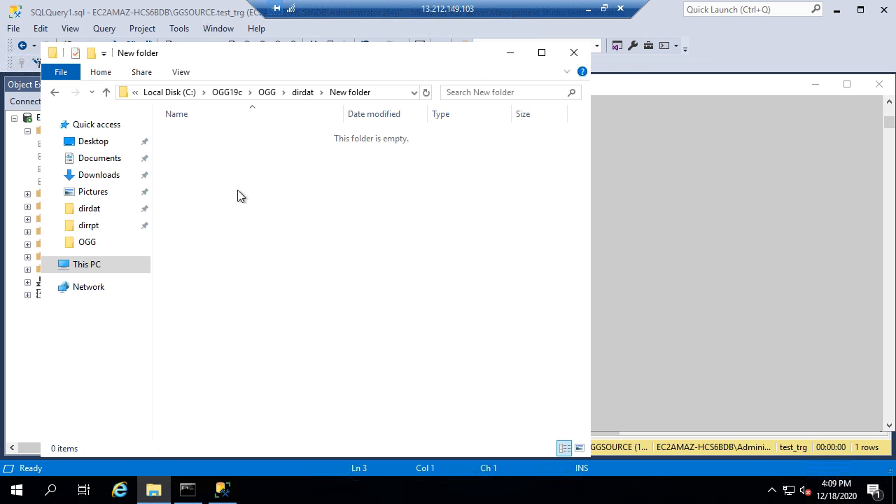
pyautogui.hotkey('ctrl', 'v')
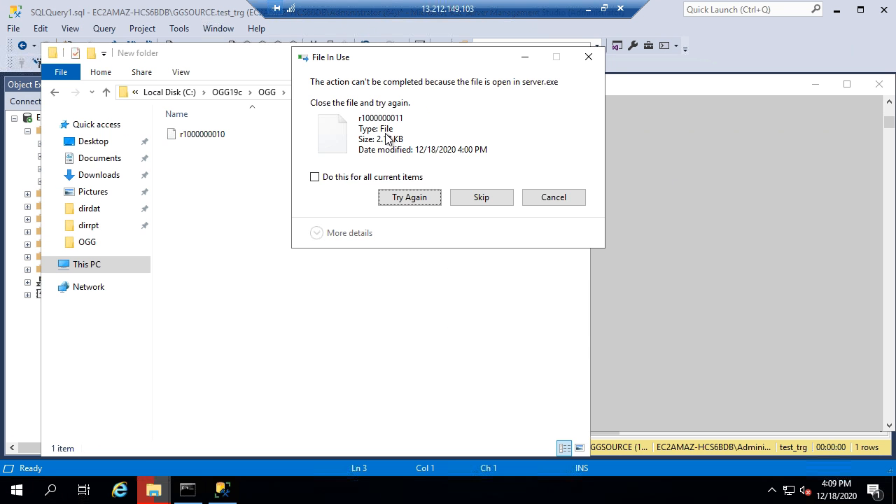
pyautogui.click(671, 195)
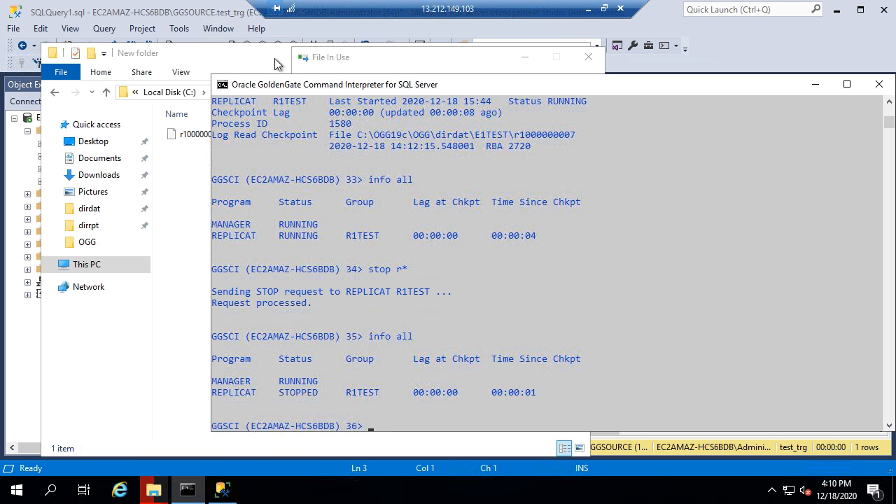
pyautogui.click(322, 66)
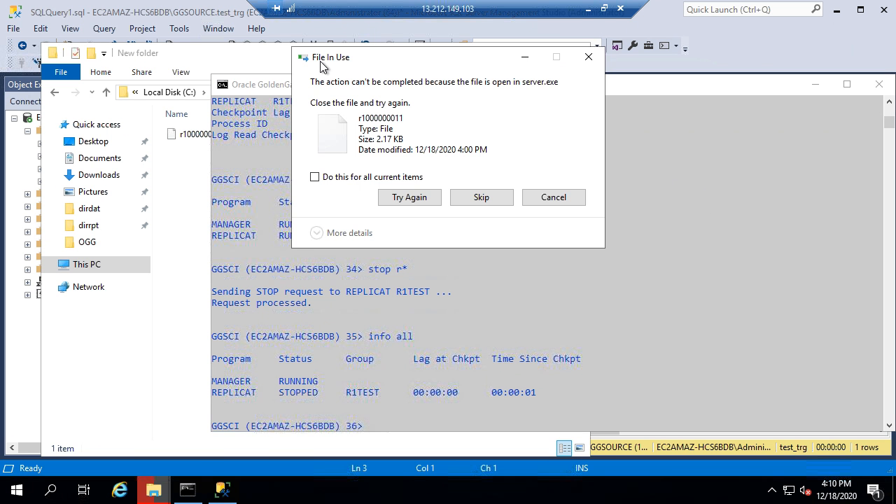
pyautogui.click(550, 200)
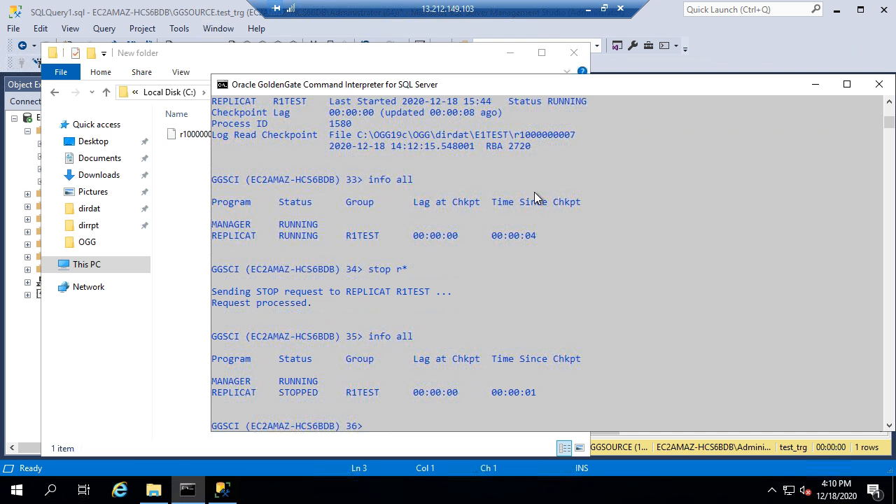
# Go back from New folder through dirdat to the E1TEST folder.
pyautogui.click(208, 151)
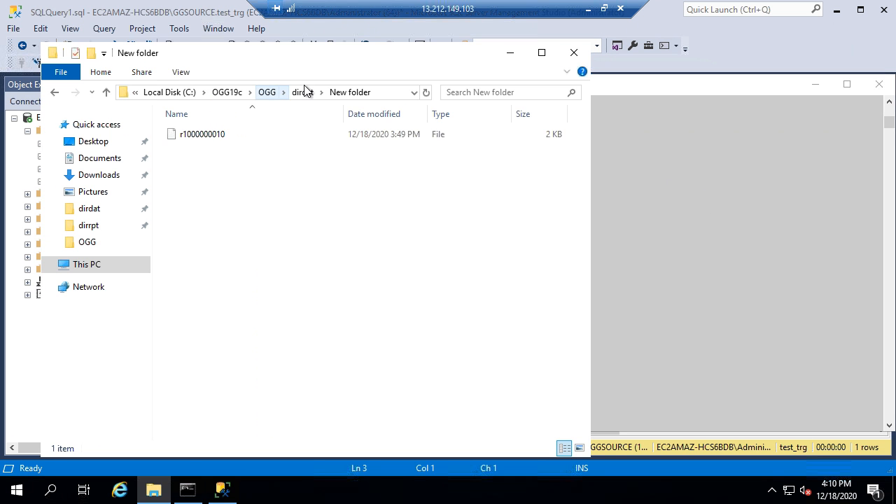
pyautogui.click(303, 93)
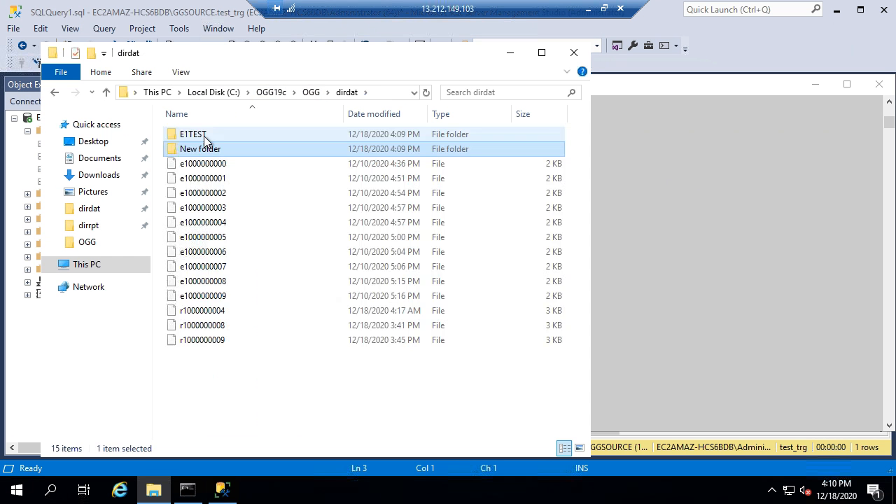
pyautogui.doubleClick(204, 134)
pyautogui.click(678, 269)
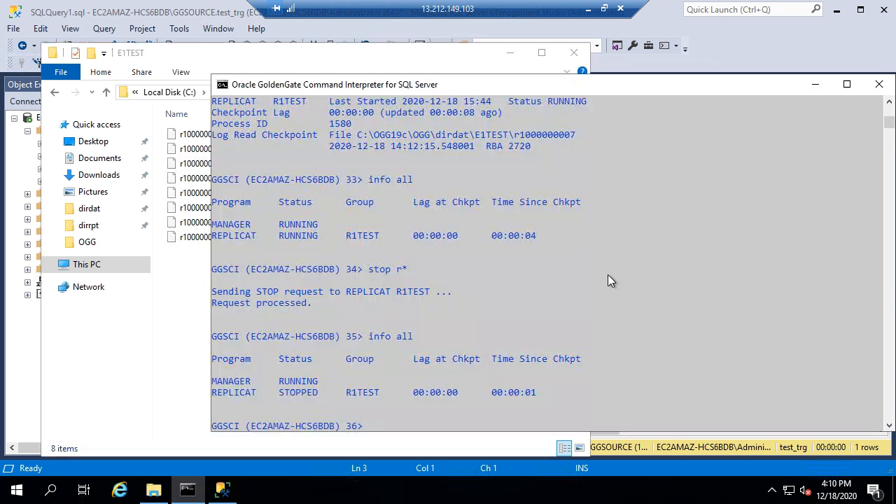
pyautogui.write('info r*')
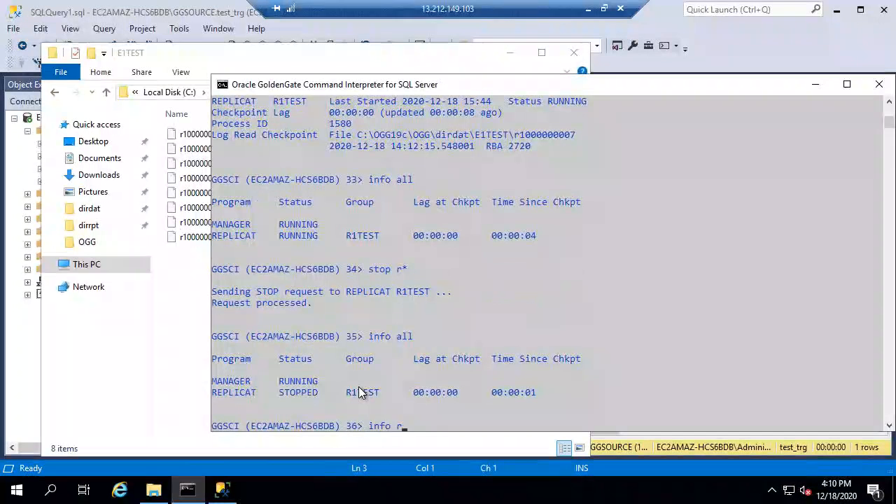
pyautogui.press('Return')
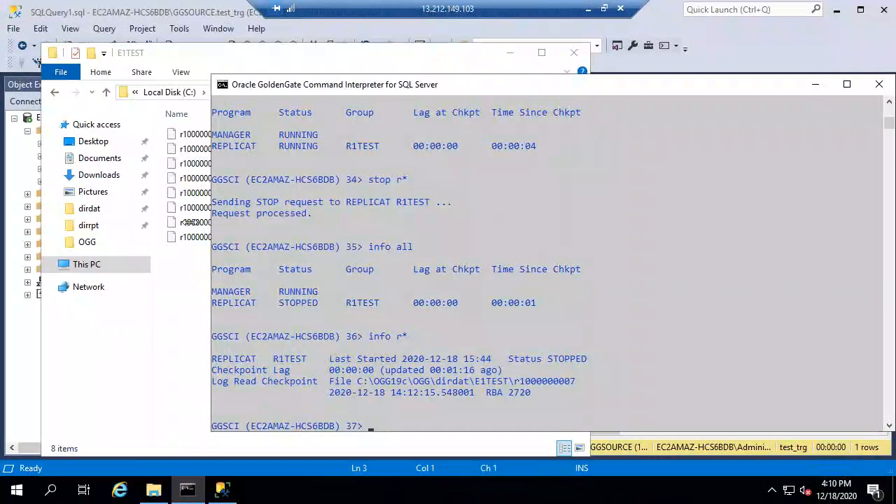
pyautogui.click(186, 239)
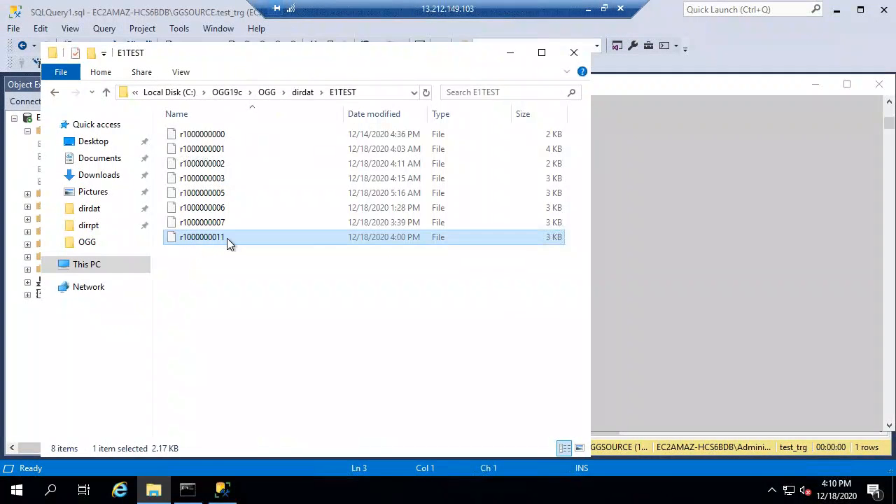
# Switch to the source server's GGSCI session, run info all and send p* status, and highlight the write position's sequence number.
pyautogui.doubleClick(566, 16)
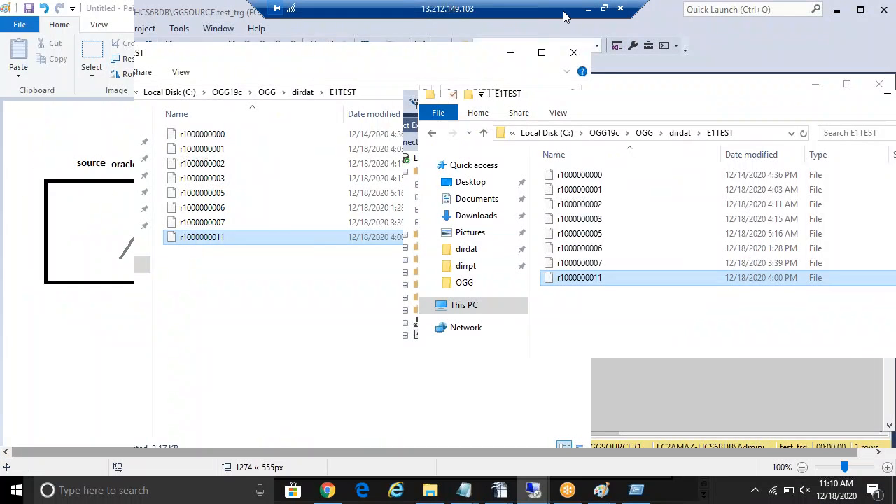
pyautogui.moveTo(533, 492)
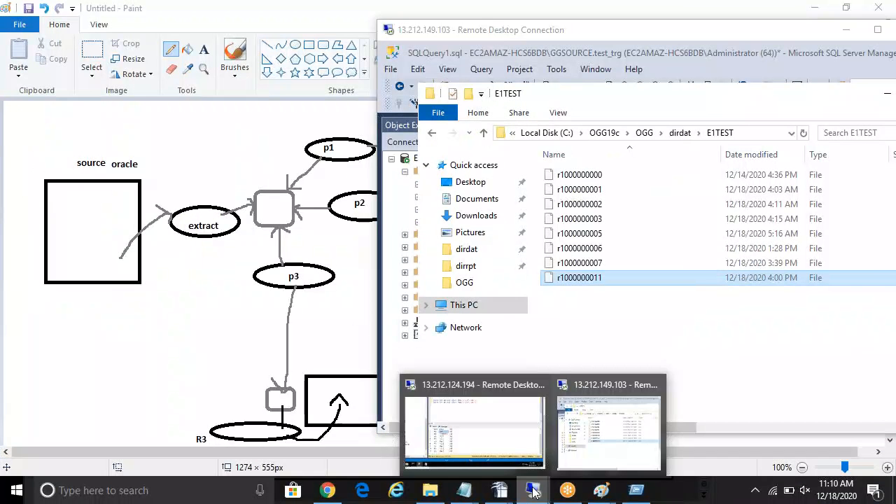
pyautogui.click(513, 456)
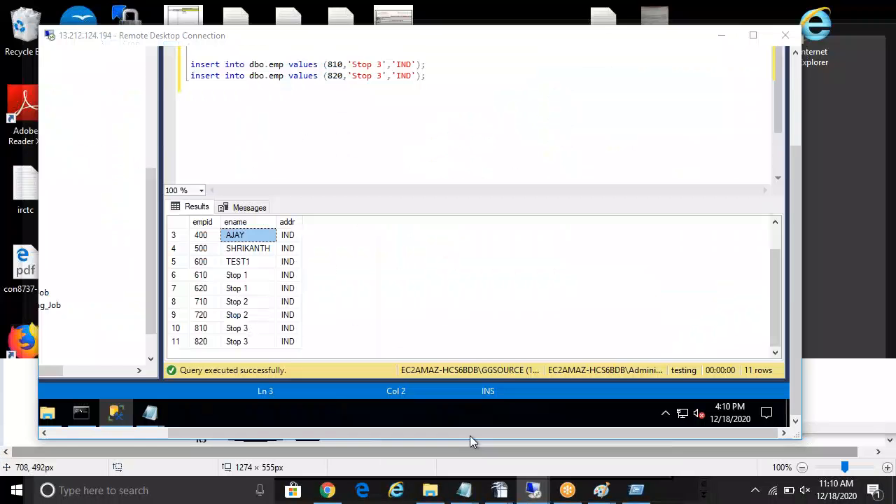
pyautogui.click(81, 413)
pyautogui.write('info all')
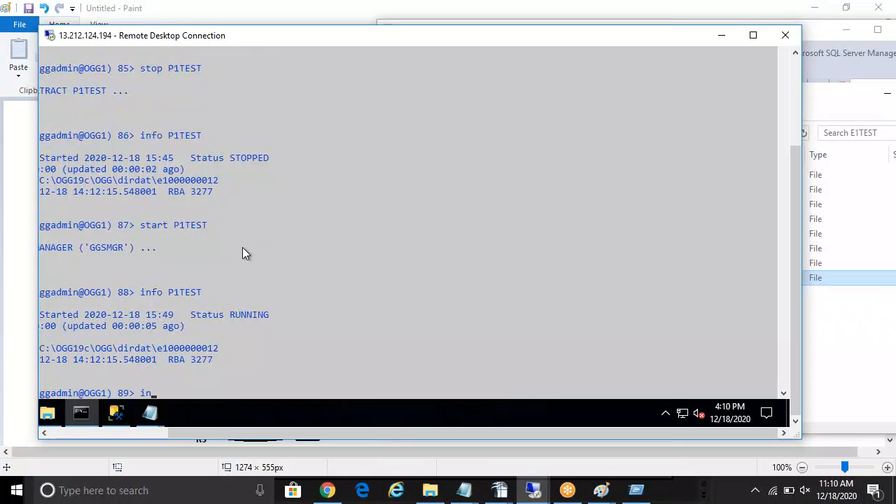
pyautogui.press('Return')
pyautogui.write('send p* status')
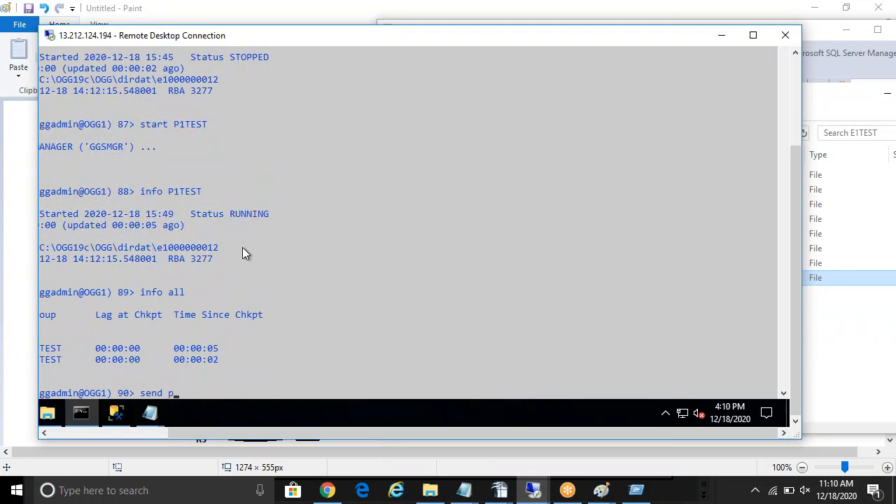
pyautogui.press('Return')
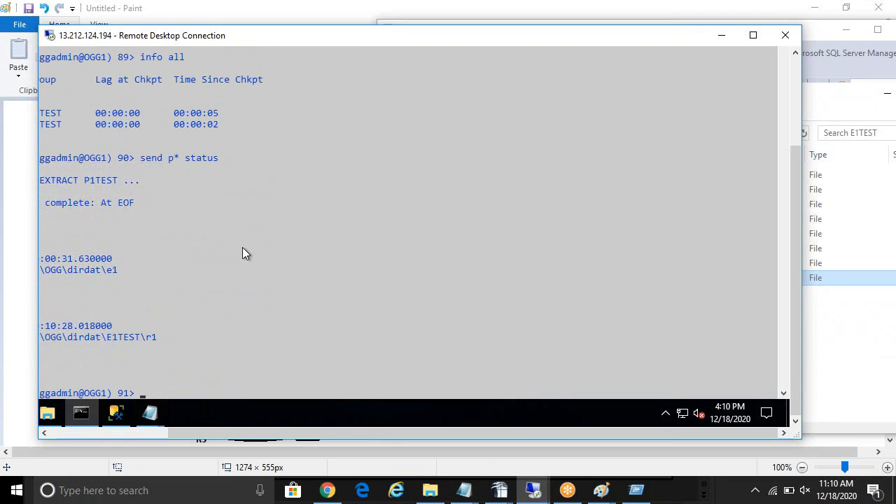
pyautogui.doubleClick(289, 36)
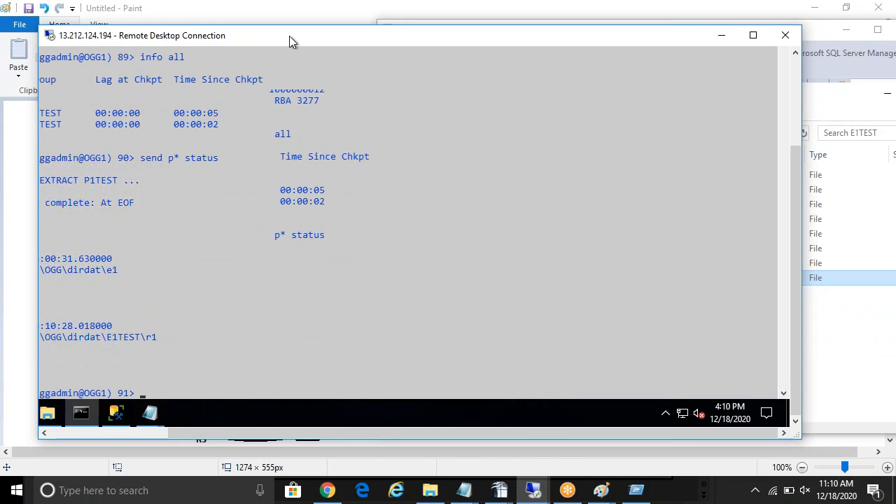
pyautogui.moveTo(75, 382); pyautogui.dragTo(85, 382)
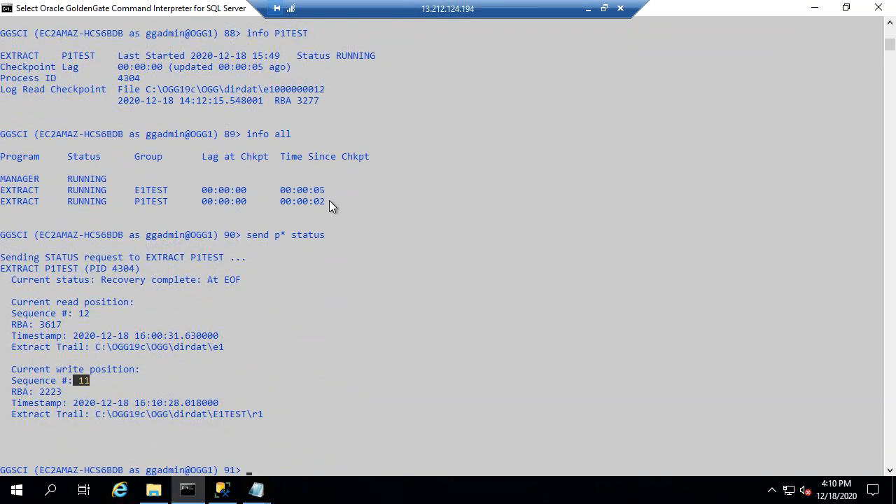
# Stop the P1TEST pump on the source with stop p*, and run info all to check the process status.
pyautogui.doubleClick(499, 8)
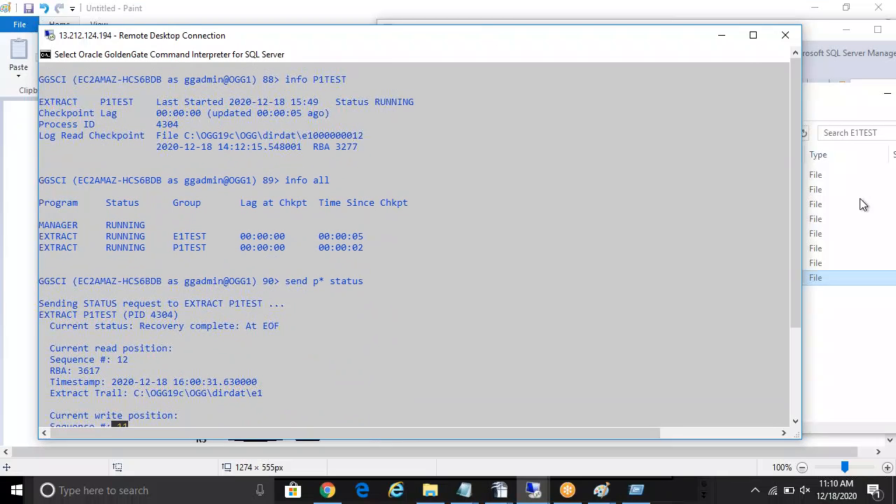
pyautogui.click(863, 204)
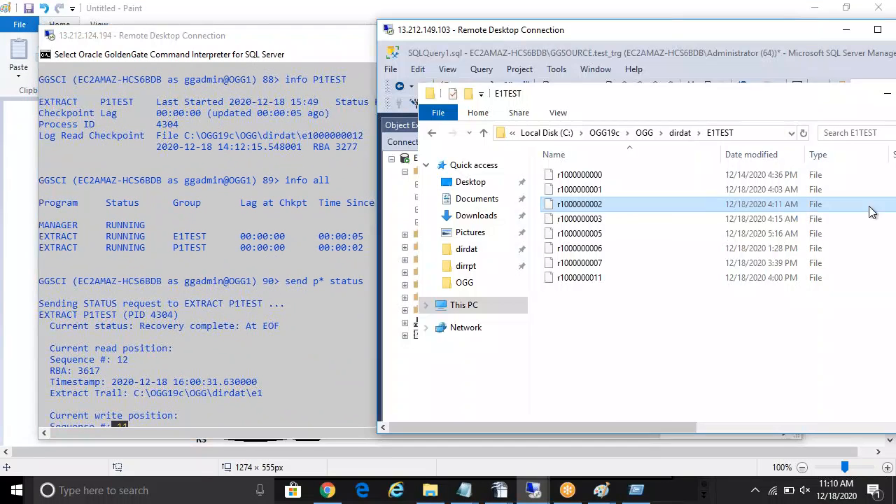
pyautogui.click(271, 293)
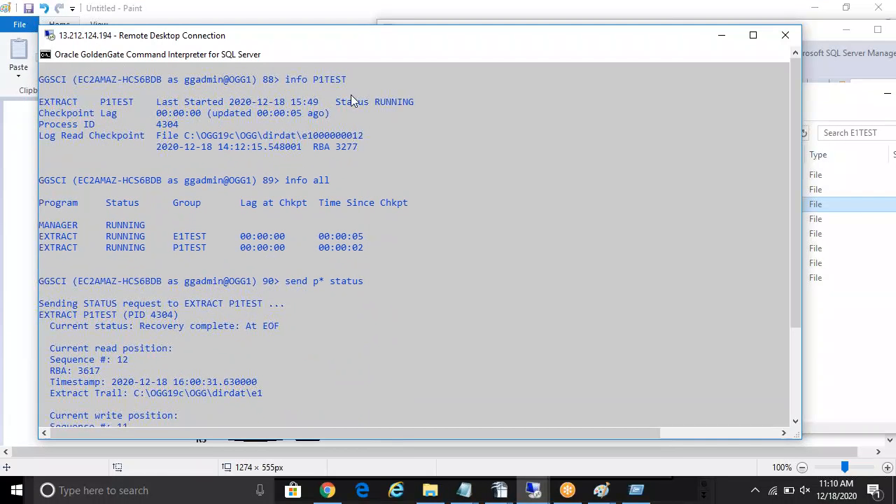
pyautogui.doubleClick(378, 37)
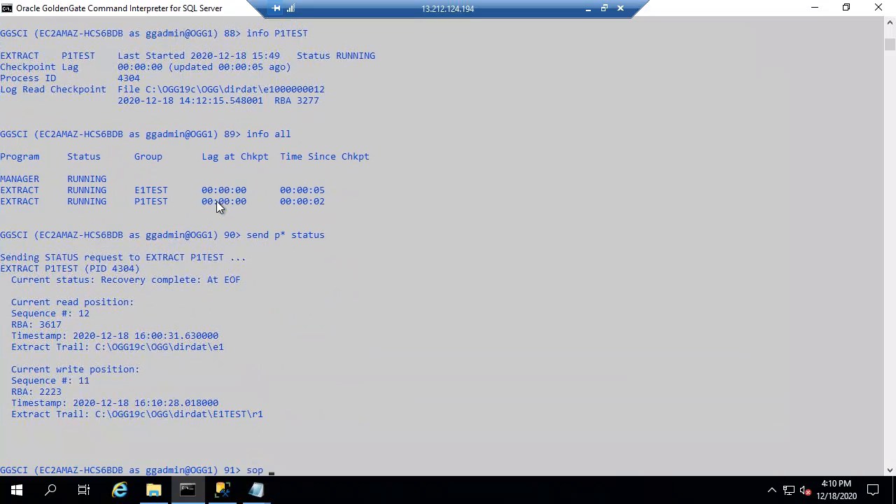
pyautogui.press('BackSpace')
pyautogui.press('BackSpace')
pyautogui.press('BackSpace')
pyautogui.write('top')
pyautogui.press('Return')
pyautogui.write('stop p*')
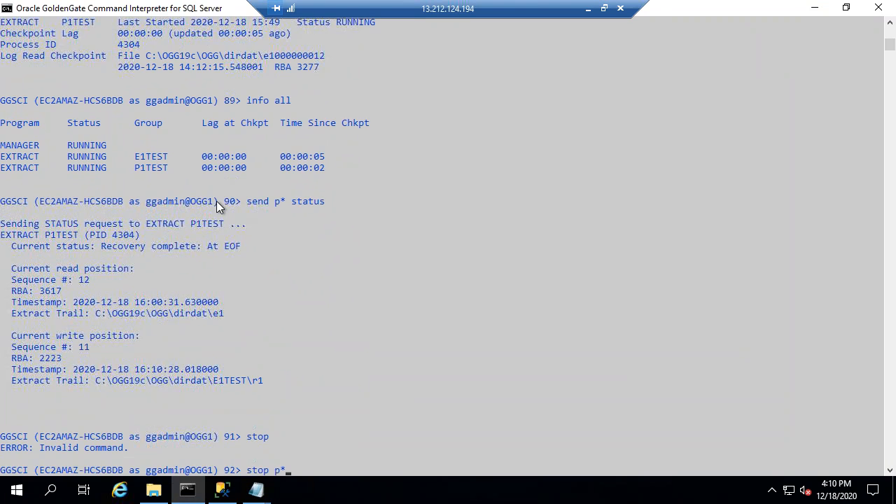
pyautogui.press('Return')
pyautogui.write('info all')
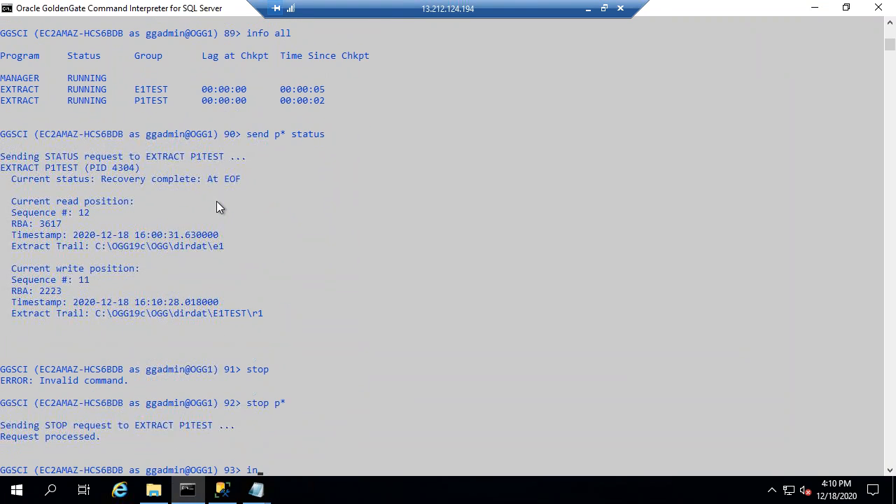
pyautogui.press('Return')
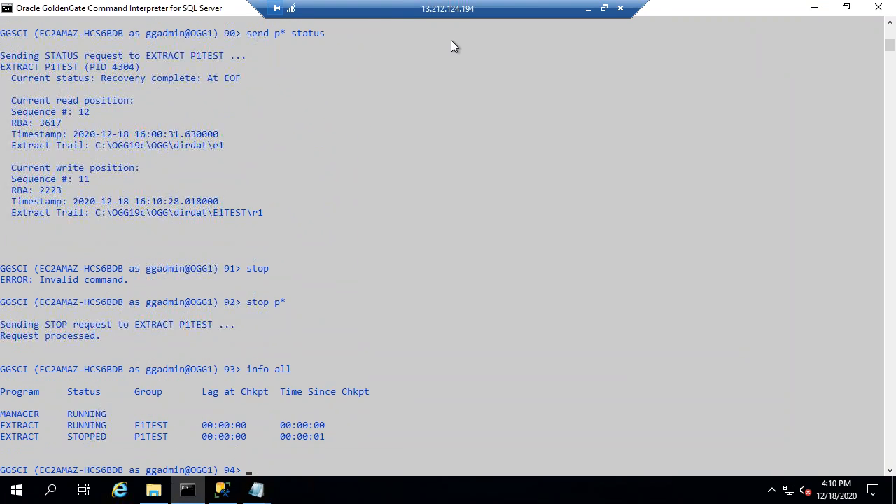
pyautogui.doubleClick(508, 8)
pyautogui.click(829, 112)
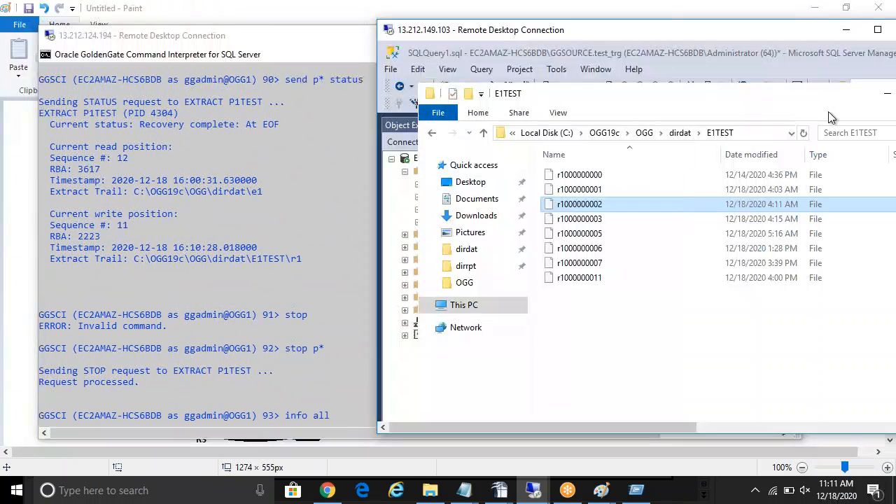
pyautogui.doubleClick(569, 36)
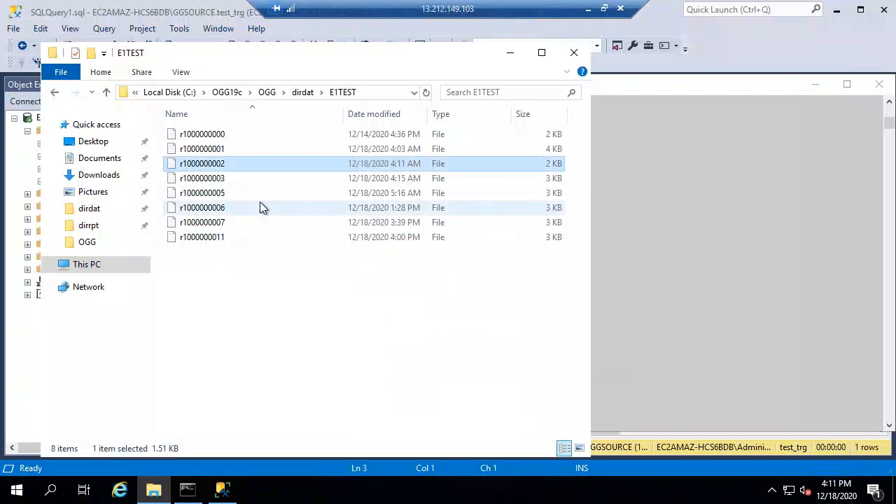
pyautogui.click(220, 238)
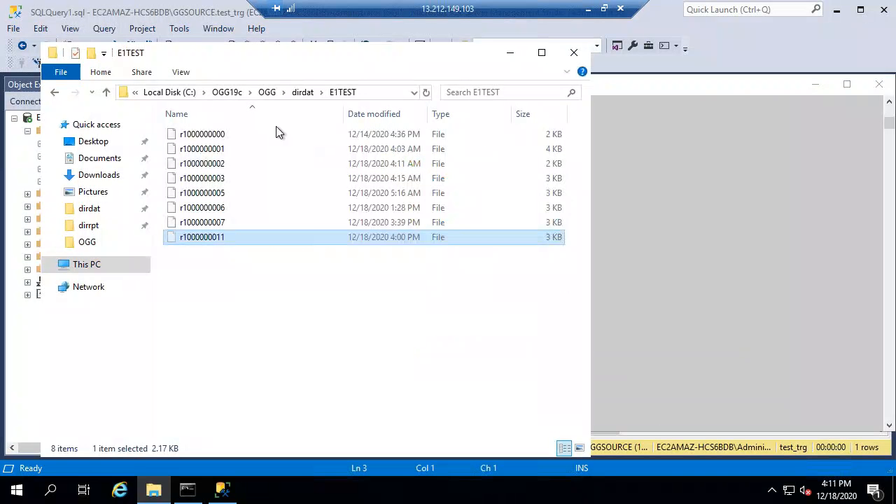
pyautogui.click(302, 93)
pyautogui.doubleClick(203, 151)
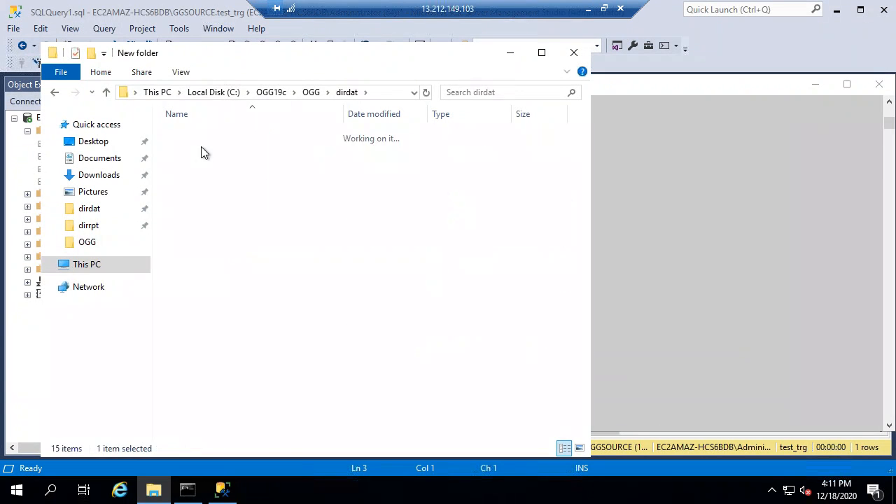
pyautogui.hotkey('ctrl', 'v')
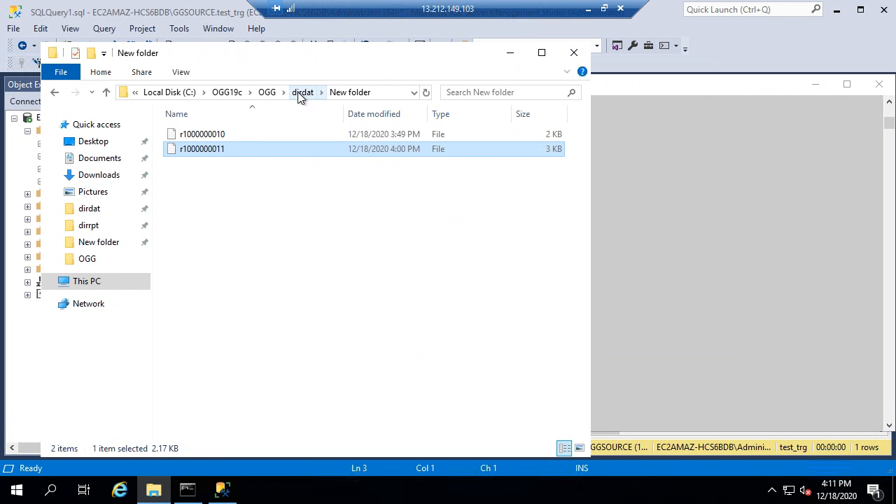
# Go from New folder through OGG and dirdat back to the E1TEST folder to check its remaining trail files.
pyautogui.click(270, 92)
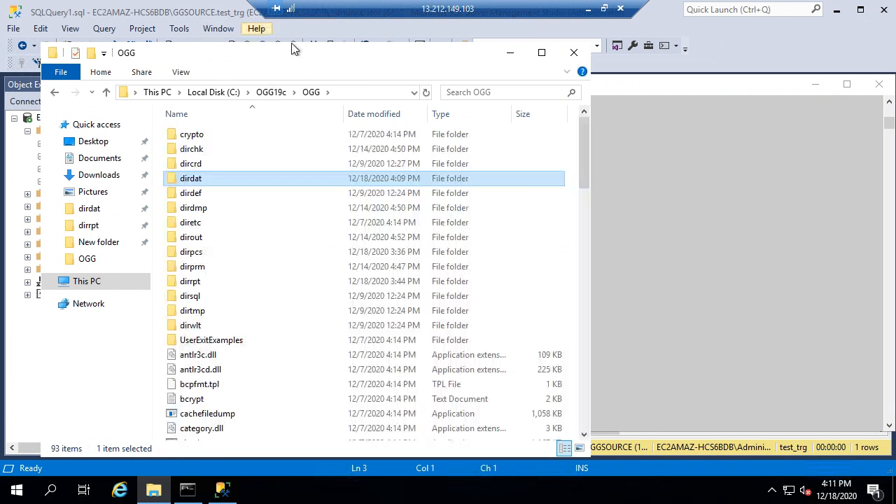
pyautogui.doubleClick(193, 179)
pyautogui.doubleClick(193, 135)
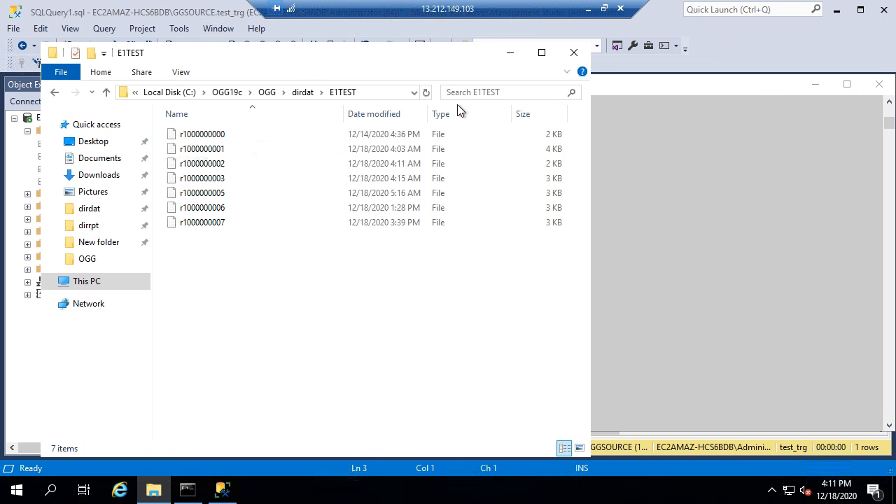
# Return to the source GGSCI session, check the processes with info all, and start the pump with start p*.
pyautogui.doubleClick(514, 13)
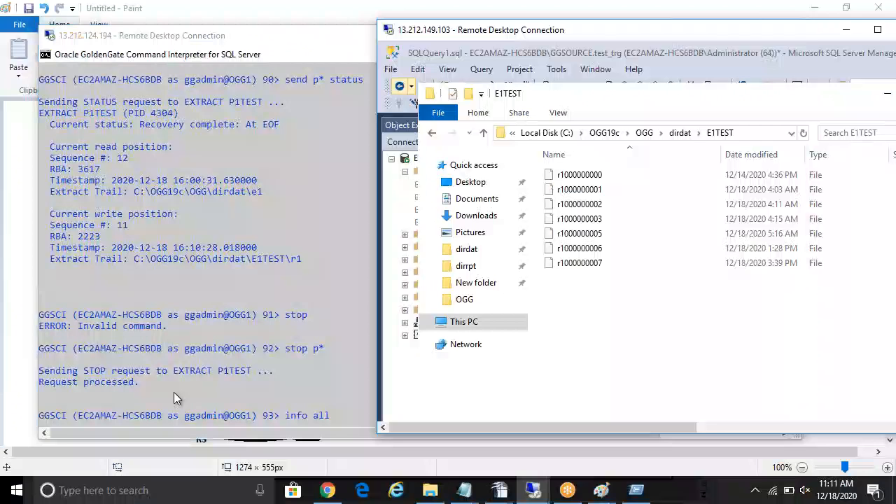
pyautogui.click(192, 401)
pyautogui.doubleClick(310, 38)
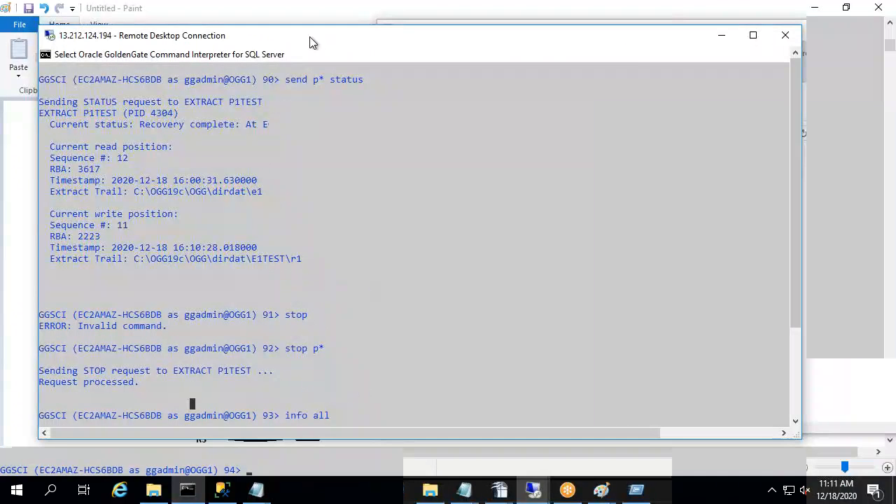
pyautogui.write('info all')
pyautogui.press('Return')
pyautogui.write('start p*')
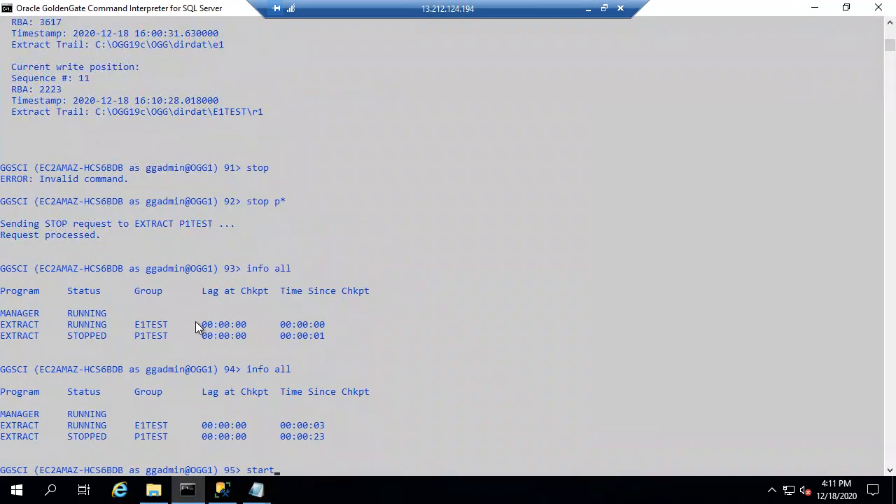
pyautogui.press('Return')
# Run info p* repeatedly to follow the restarted pump's log read checkpoint, and run info all to check the processes.
pyautogui.write('info p*')
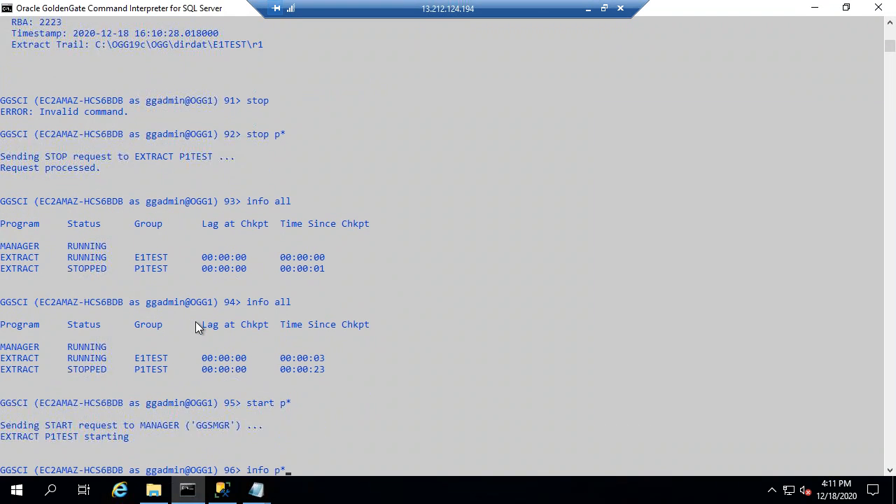
pyautogui.press('Return')
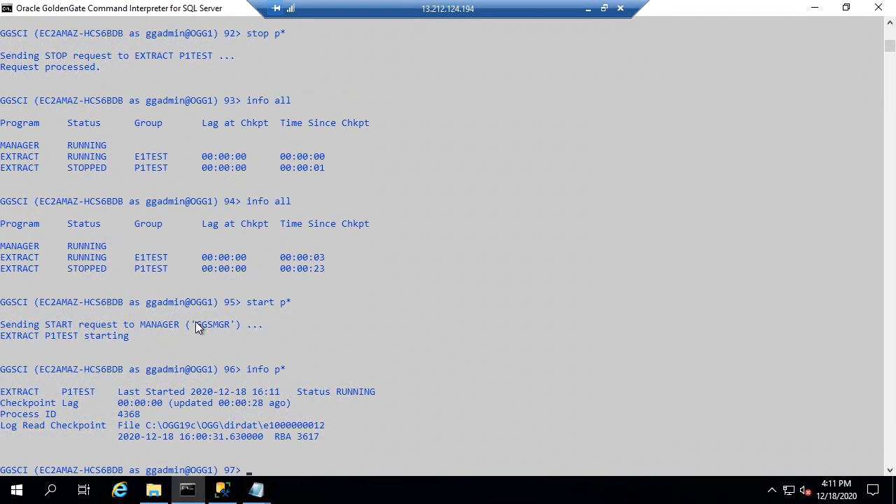
pyautogui.write('!')
pyautogui.press('Return')
pyautogui.write('!')
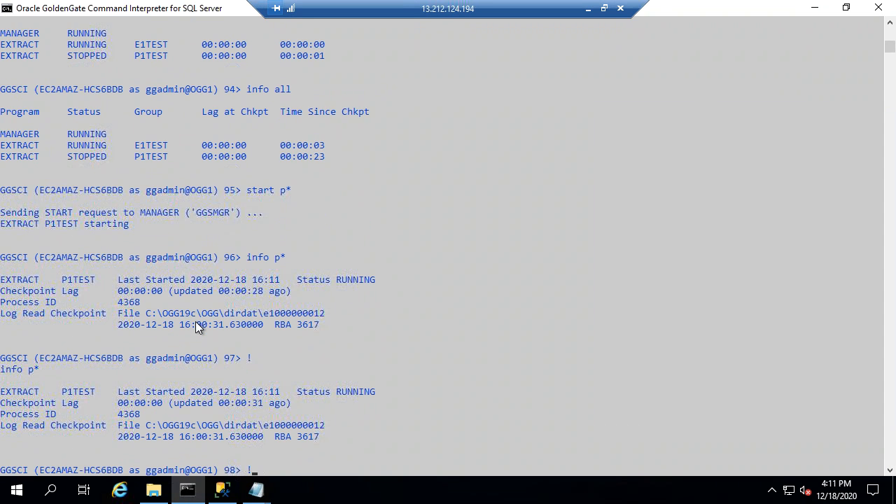
pyautogui.press('Return')
pyautogui.write('!')
pyautogui.press('Return')
pyautogui.write('!')
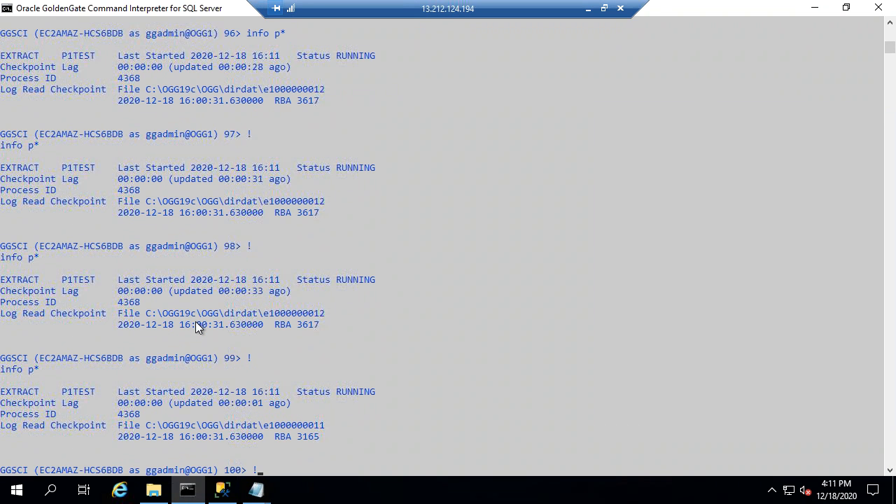
pyautogui.press('Return')
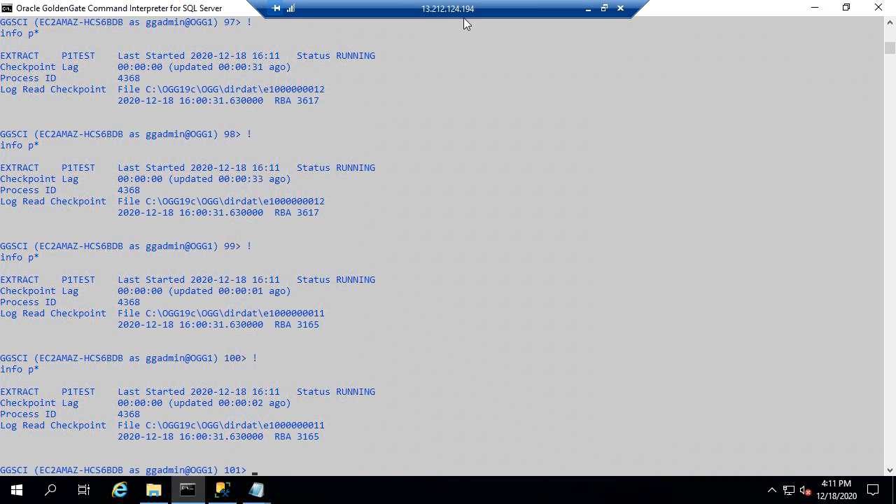
pyautogui.write('inf')
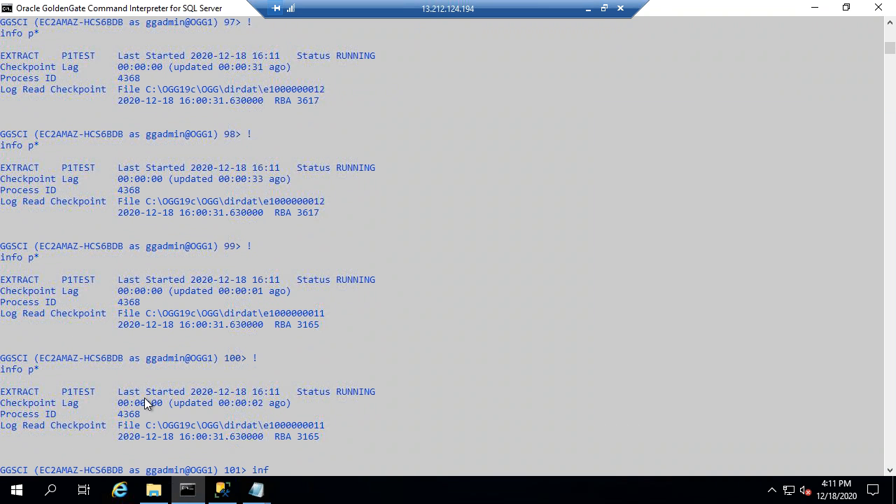
pyautogui.write('o all')
pyautogui.press('Return')
pyautogui.doubleClick(433, 16)
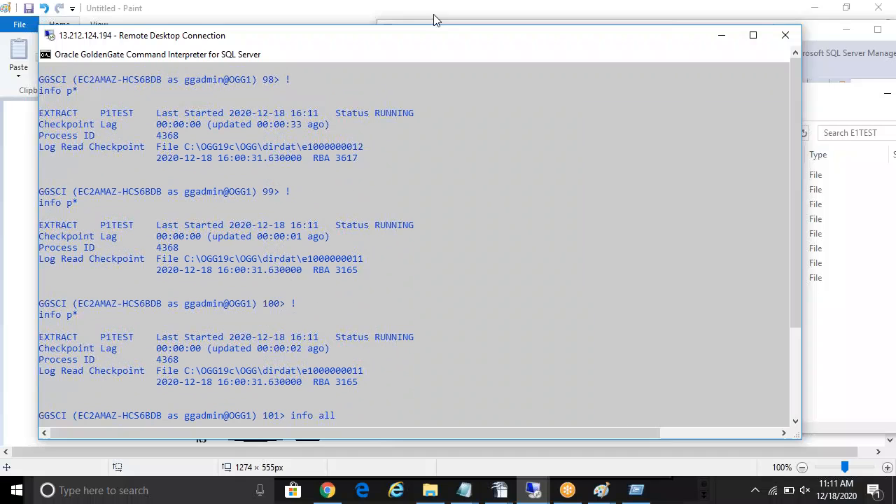
pyautogui.click(855, 175)
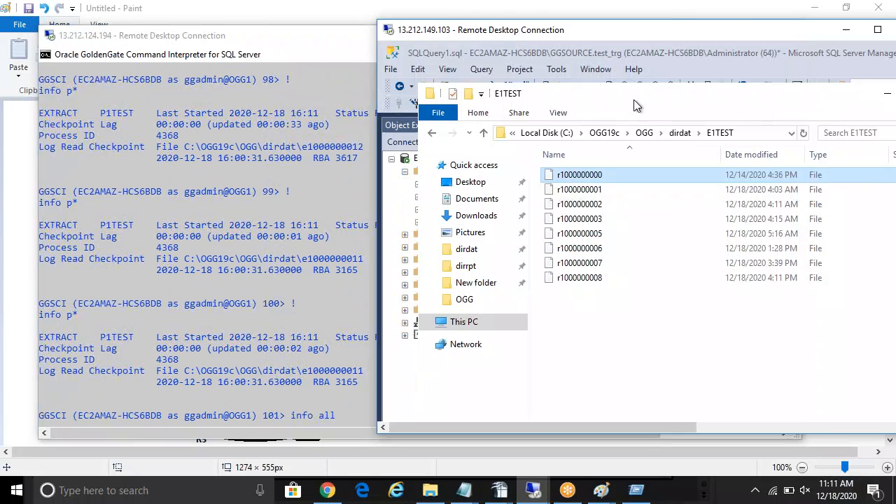
pyautogui.doubleClick(634, 95)
pyautogui.doubleClick(551, 36)
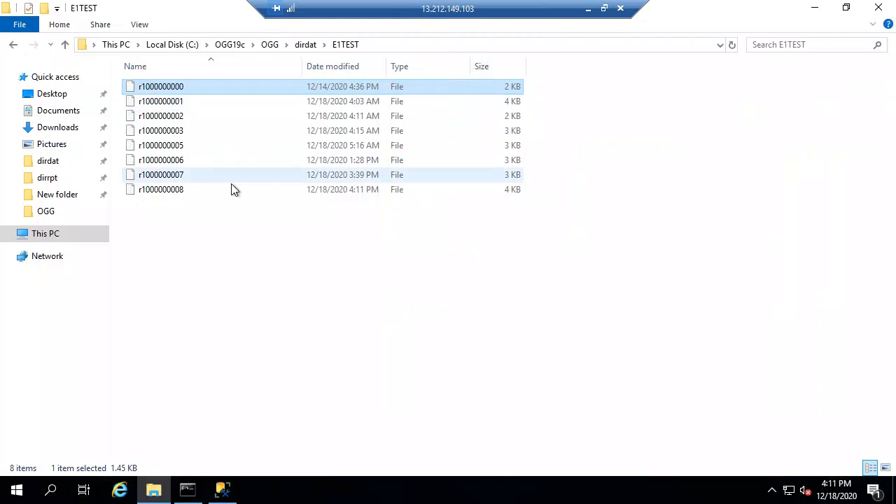
pyautogui.click(195, 196)
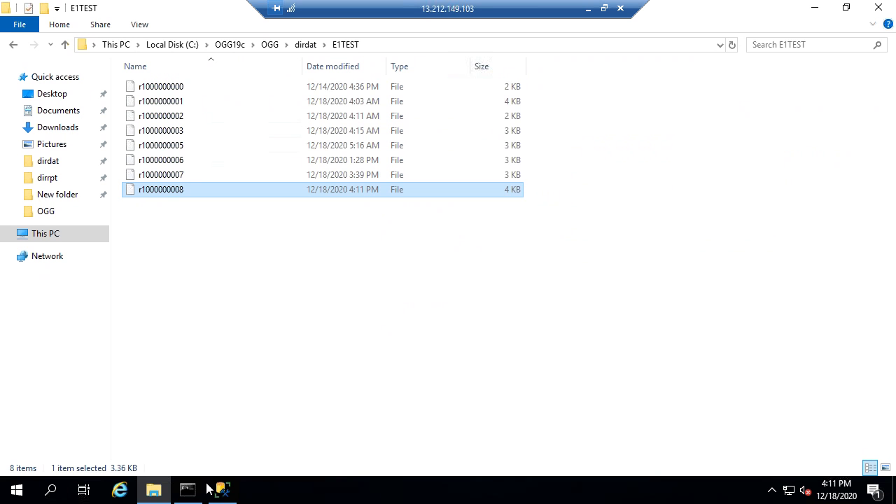
# Return to the target GGSCI session, start the replicat with start r*, and check the processes with info all, then repeat the check.
pyautogui.click(186, 500)
pyautogui.write('s')
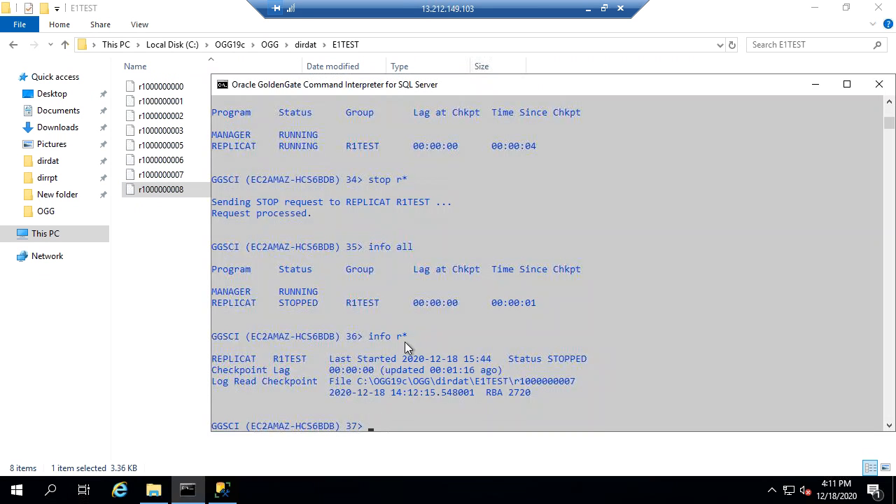
pyautogui.write('tart r*')
pyautogui.press('Return')
pyautogui.write('info all')
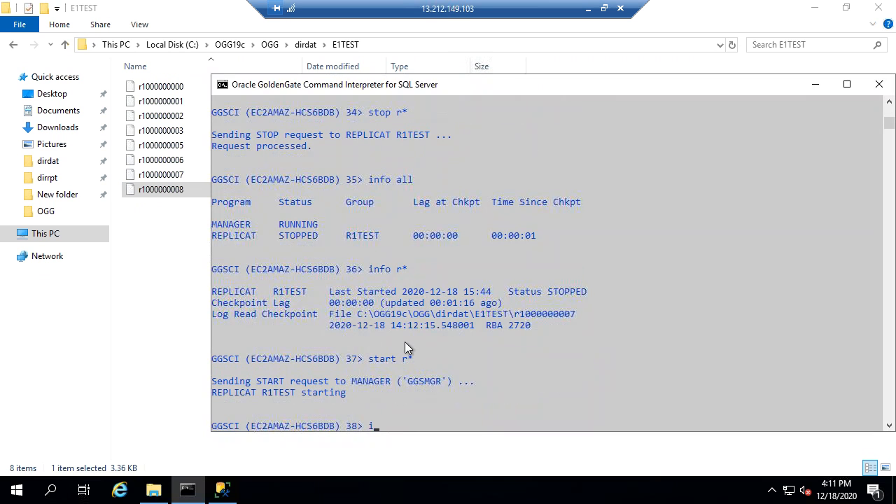
pyautogui.press('Return')
pyautogui.write('!')
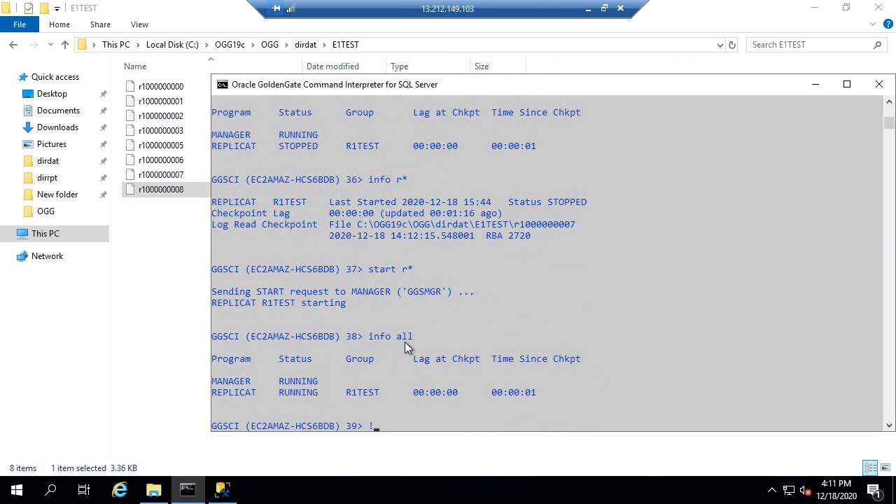
pyautogui.press('Return')
# Show the replicat's hourly statistics with stats r* hourly.
pyautogui.write('stat')
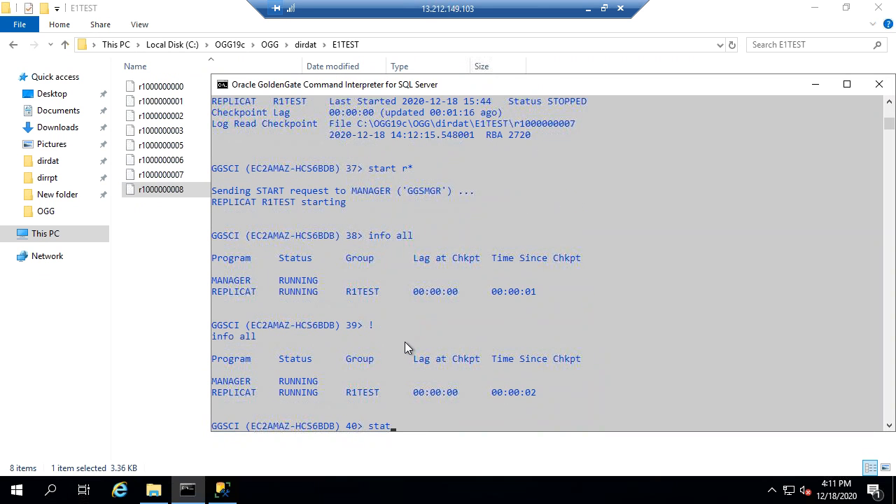
pyautogui.write('s r* hourly')
pyautogui.press('Return')
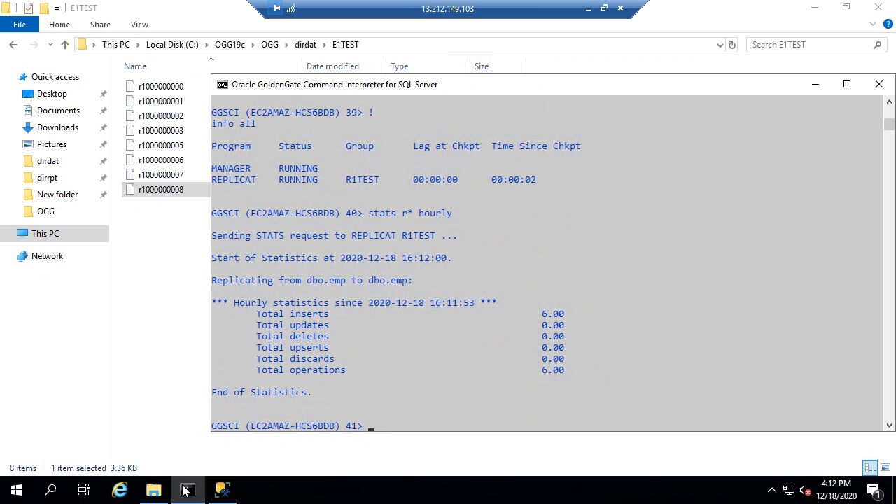
# Switch to Management Studio on the target, execute only select * from dbo.emp, and look through the returned rows.
pyautogui.click(223, 491)
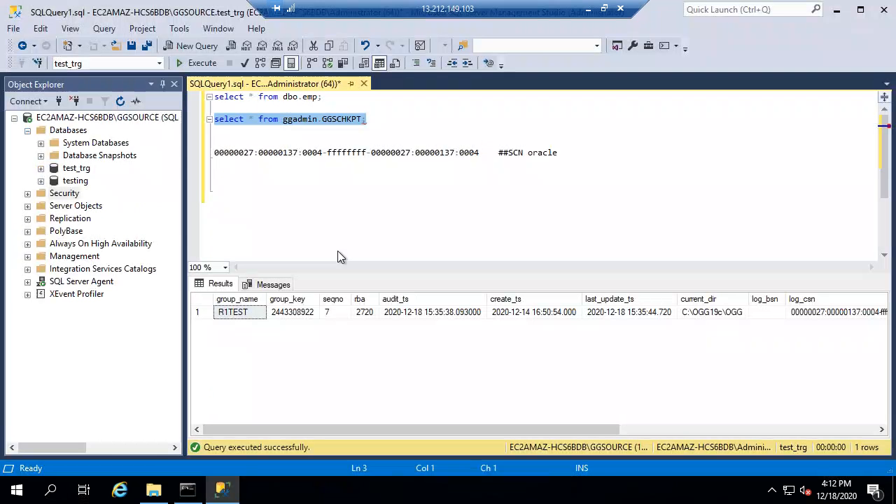
pyautogui.click(383, 124)
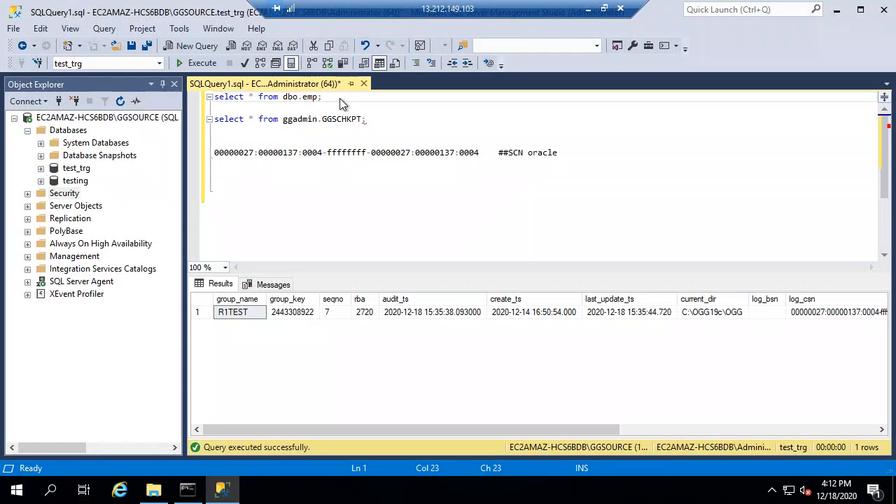
pyautogui.moveTo(323, 97); pyautogui.dragTo(214, 97)
pyautogui.click(180, 62)
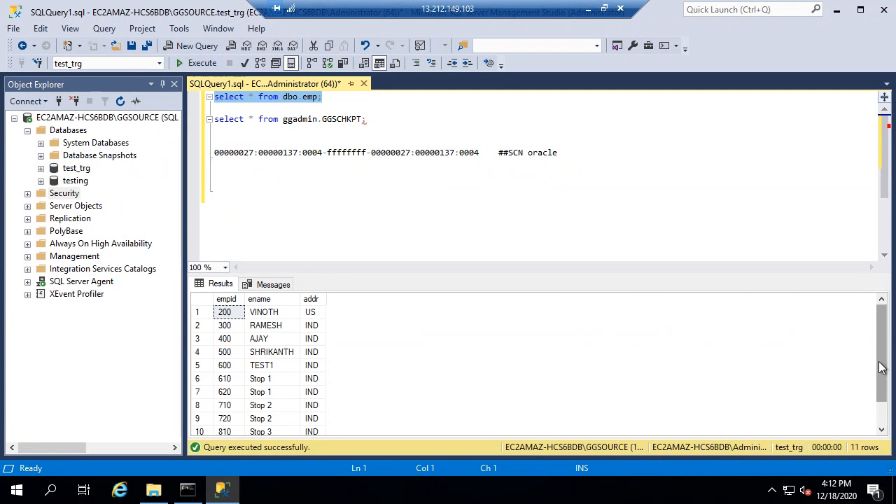
pyautogui.moveTo(880, 378)
pyautogui.mouseDown()
pyautogui.moveTo(881, 404)
pyautogui.moveTo(880, 378)
pyautogui.mouseUp()
# Leave the target's remote session and bring the source server's GGSCI session to full screen.
pyautogui.click(590, 10)
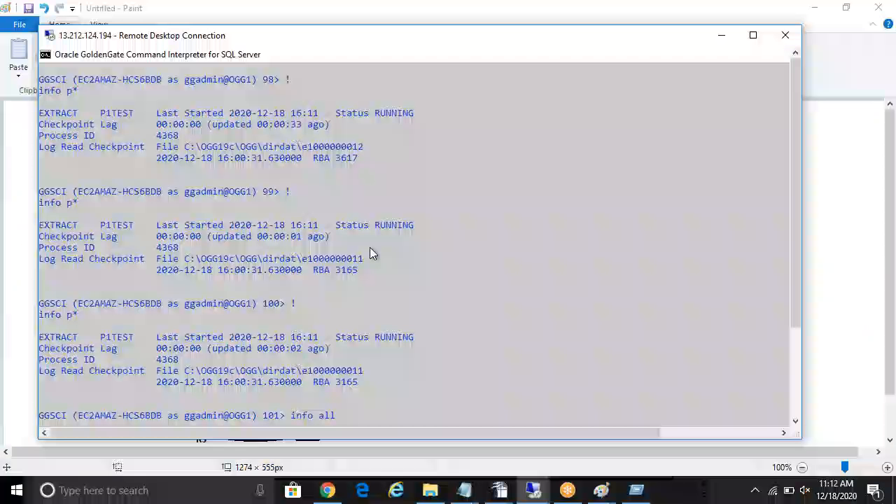
pyautogui.doubleClick(322, 34)
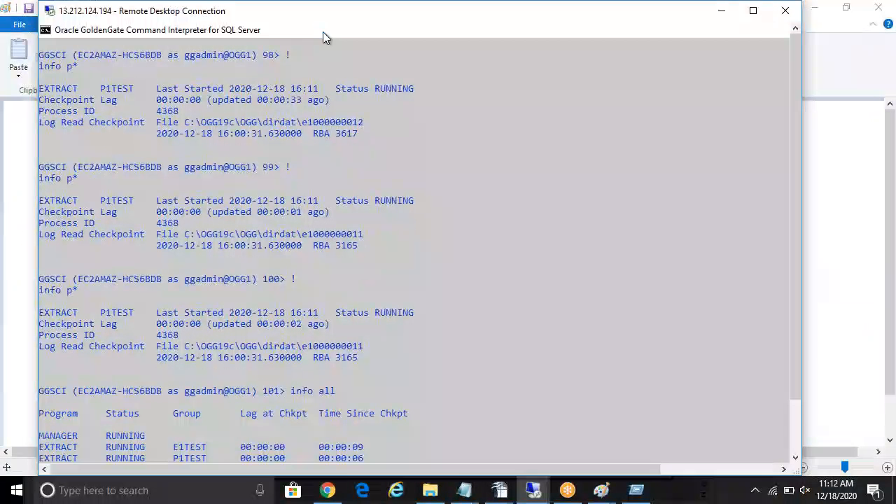
pyautogui.doubleClick(559, 12)
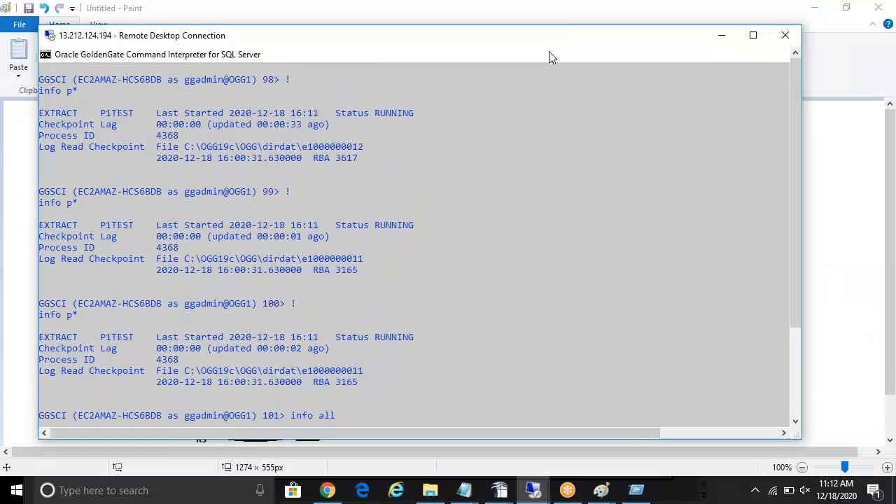
pyautogui.moveTo(561, 44); pyautogui.dragTo(500, 82)
pyautogui.doubleClick(500, 82)
pyautogui.click(305, 325)
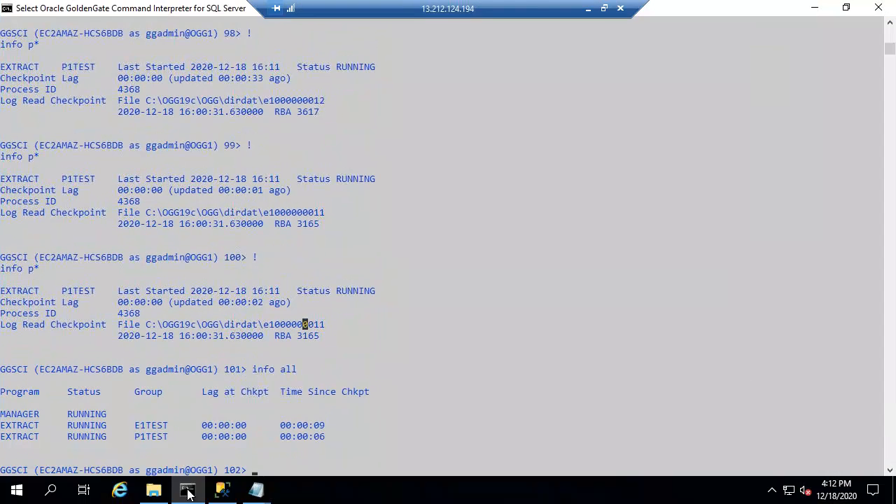
# Open the ggserr log from the source server's OGG folder and maximize its window.
pyautogui.click(154, 490)
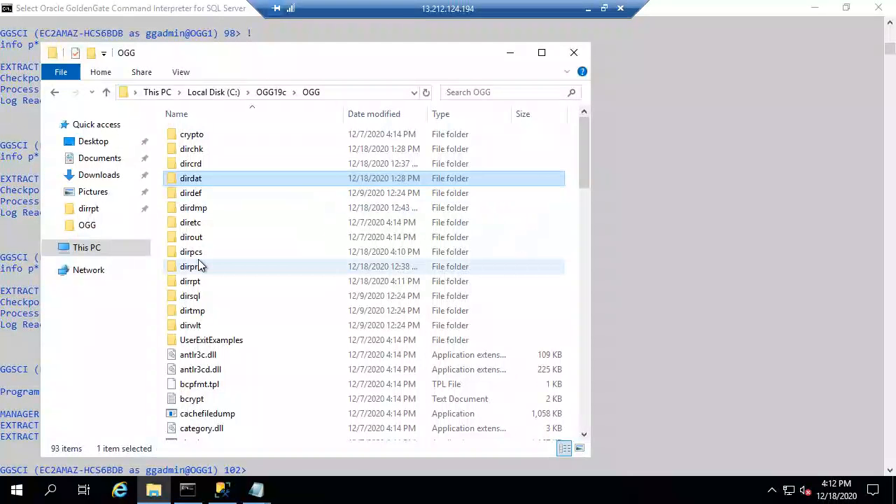
pyautogui.press('g')
pyautogui.press('g')
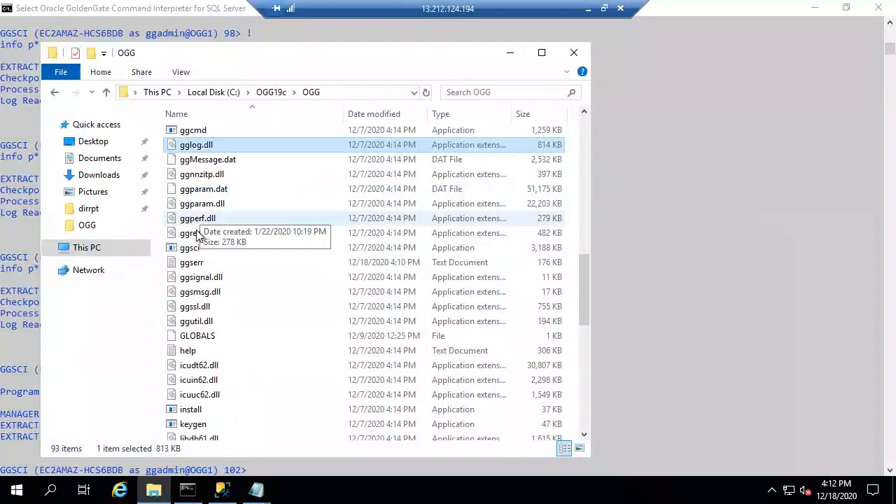
pyautogui.doubleClick(191, 262)
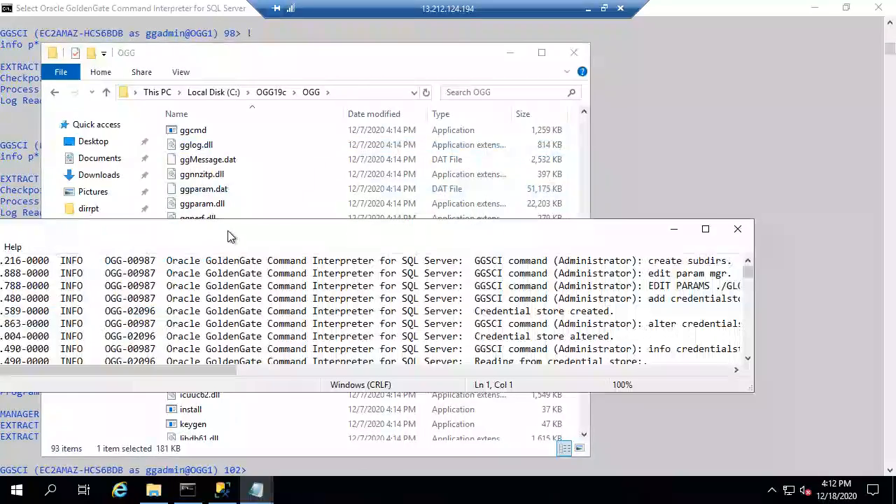
pyautogui.doubleClick(228, 231)
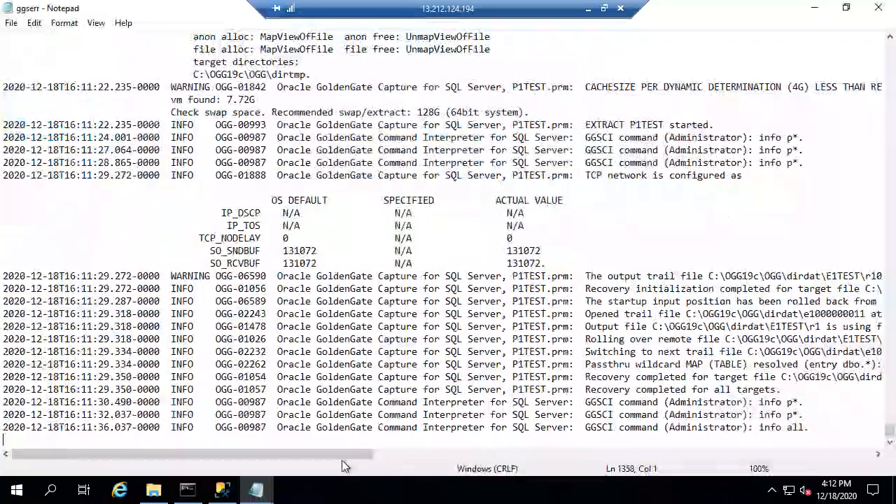
# Find the recent P1TEST entries in the ggserr log and highlight the logged stop p* and start p* commands.
pyautogui.moveTo(376, 463); pyautogui.dragTo(506, 456)
pyautogui.click(785, 327)
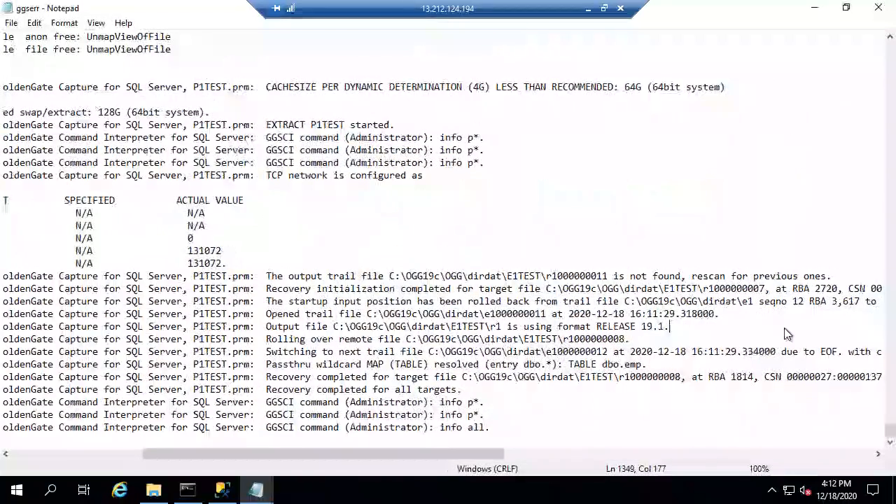
pyautogui.click(609, 219)
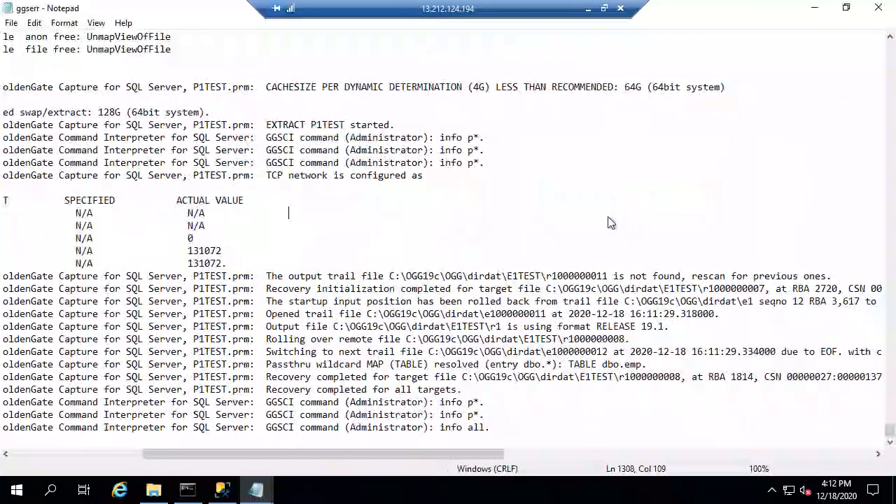
pyautogui.scroll(-5, 608, 223)
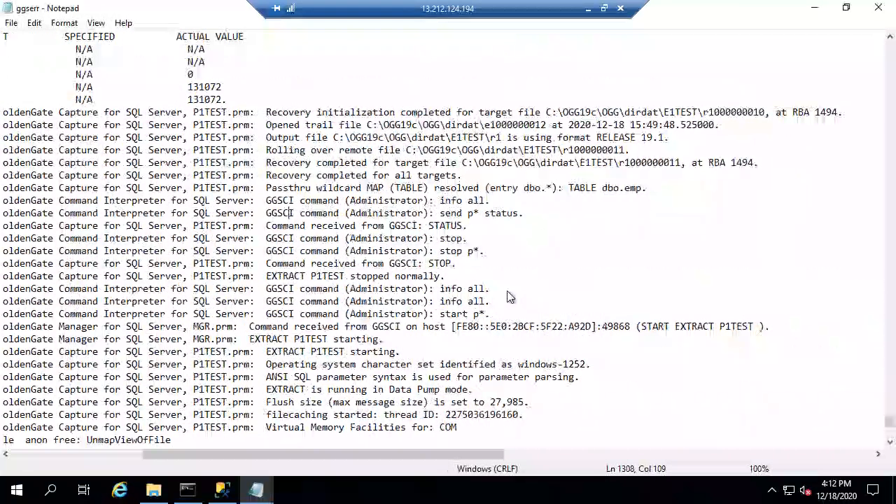
pyautogui.doubleClick(456, 314)
pyautogui.click(442, 253)
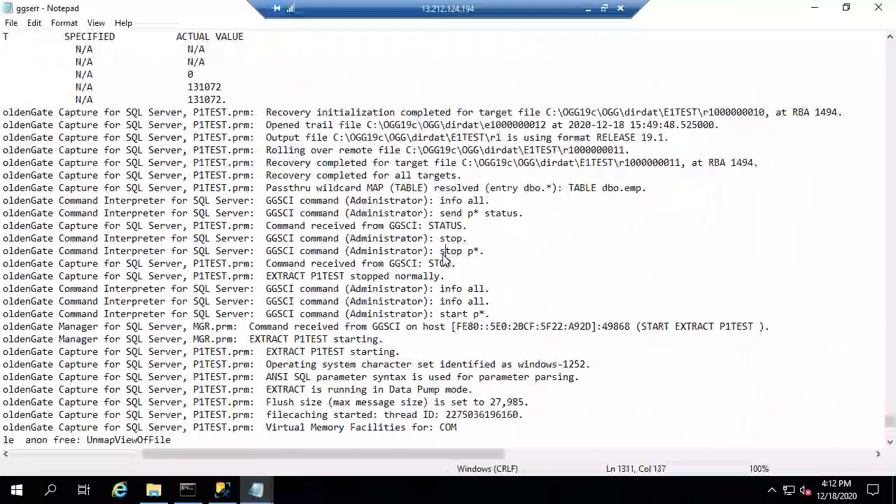
pyautogui.moveTo(442, 255); pyautogui.dragTo(488, 261)
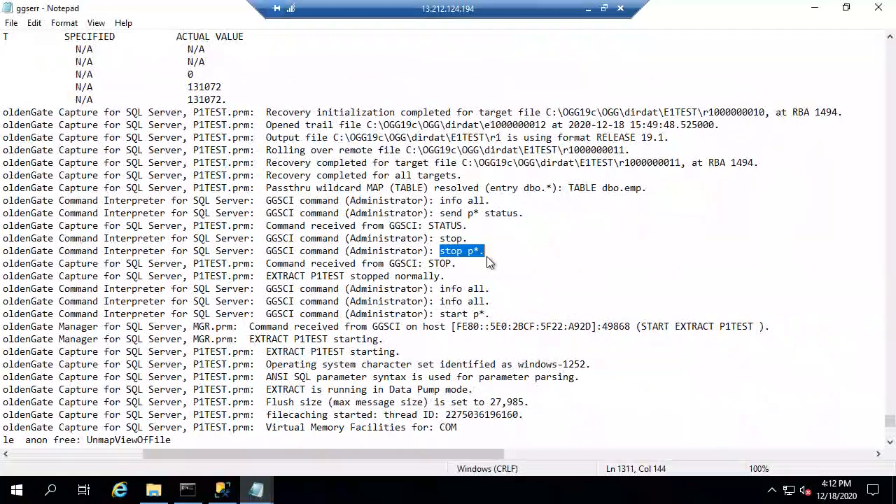
pyautogui.doubleClick(451, 314)
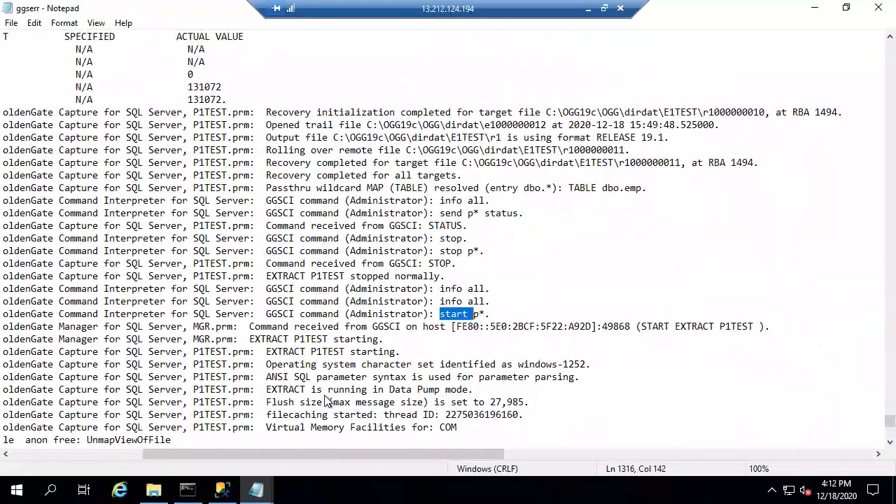
# Review the P1TEST startup messages after start p*, highlighting the lines from ANSI SQL parameter syntax through Virtual Memory Facilities.
pyautogui.click(272, 377)
pyautogui.press('Down')
pyautogui.press('Down')
pyautogui.press('Down')
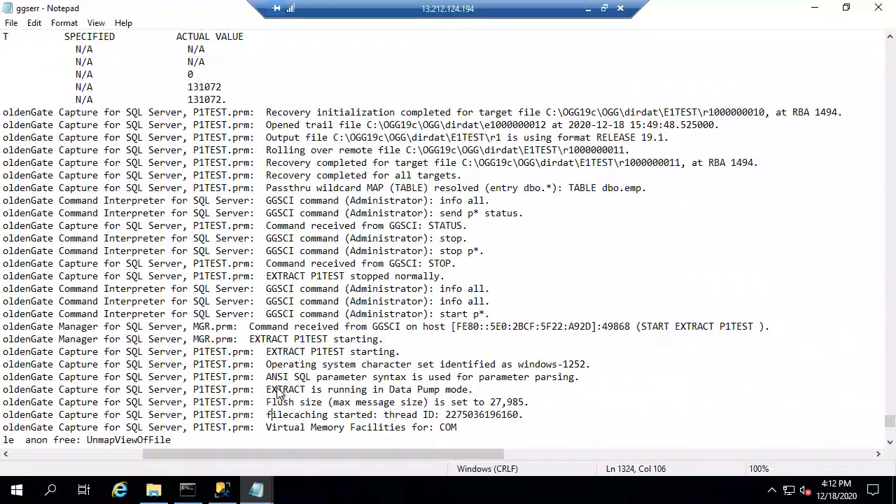
pyautogui.moveTo(272, 376); pyautogui.dragTo(305, 416)
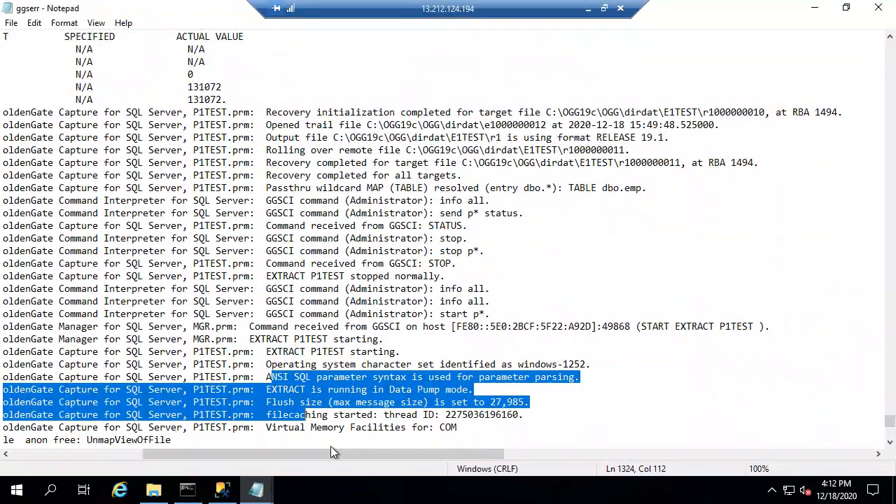
pyautogui.click(891, 443)
pyautogui.click(891, 442)
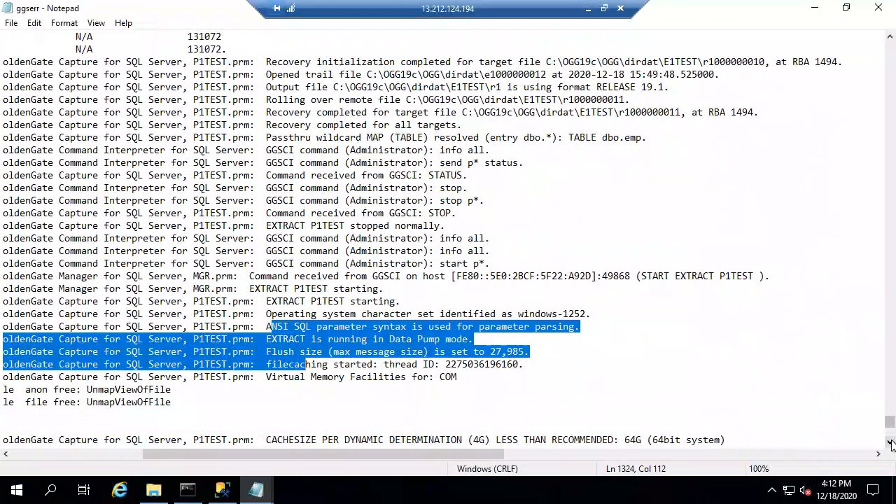
pyautogui.click(891, 443)
pyautogui.click(891, 443)
pyautogui.click(890, 443)
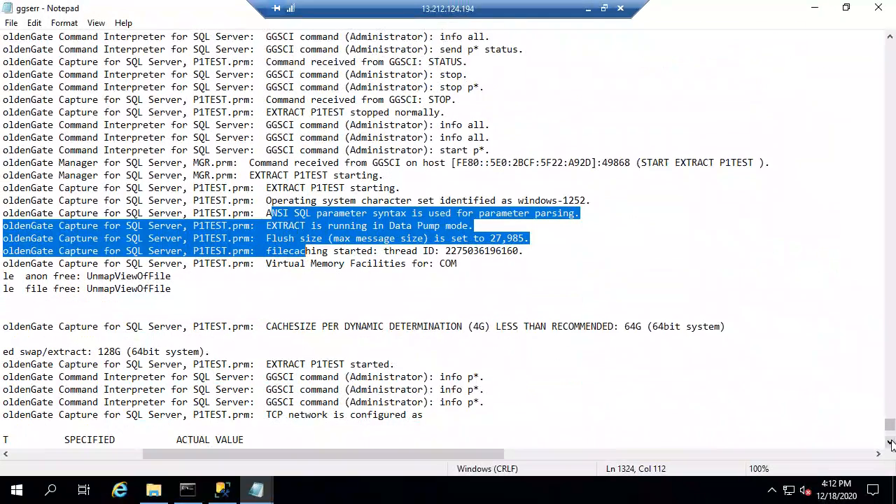
pyautogui.click(891, 442)
pyautogui.click(890, 443)
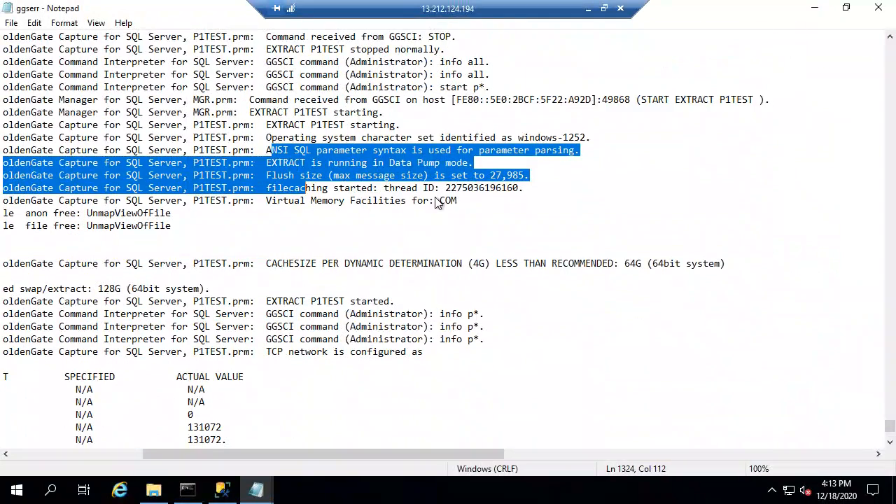
pyautogui.click(325, 166)
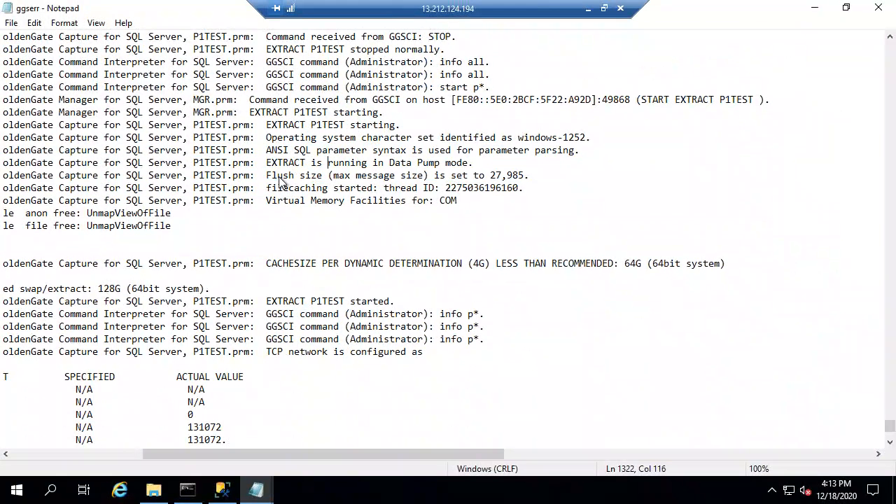
pyautogui.moveTo(277, 176); pyautogui.dragTo(462, 200)
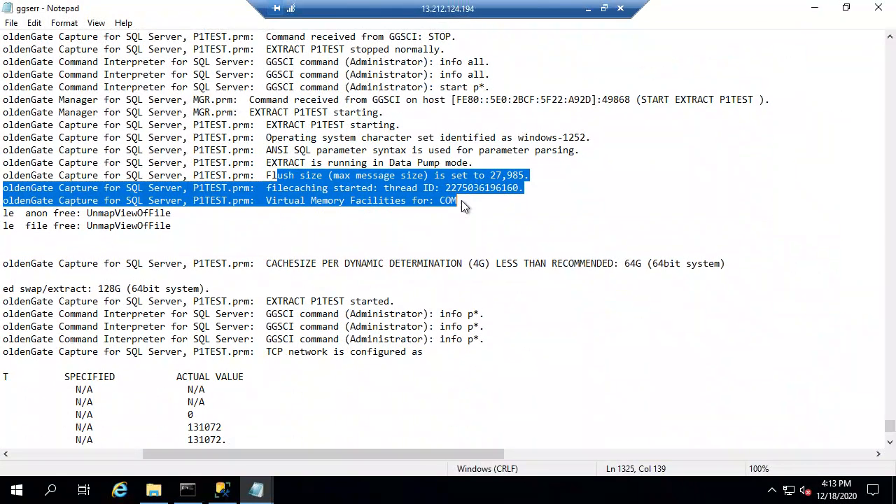
pyautogui.click(891, 447)
pyautogui.click(891, 447)
pyautogui.click(890, 447)
pyautogui.click(890, 447)
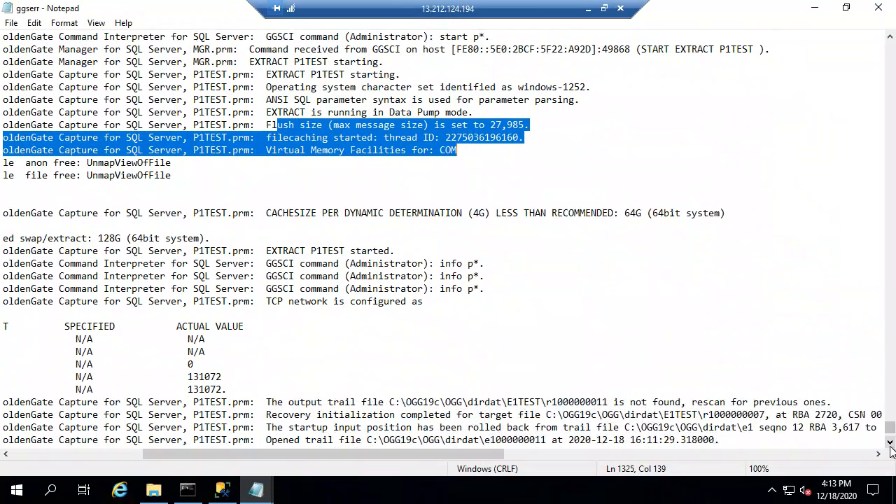
pyautogui.click(891, 447)
pyautogui.moveTo(482, 455); pyautogui.dragTo(541, 459)
pyautogui.moveTo(181, 339); pyautogui.dragTo(735, 343)
pyautogui.click(178, 353)
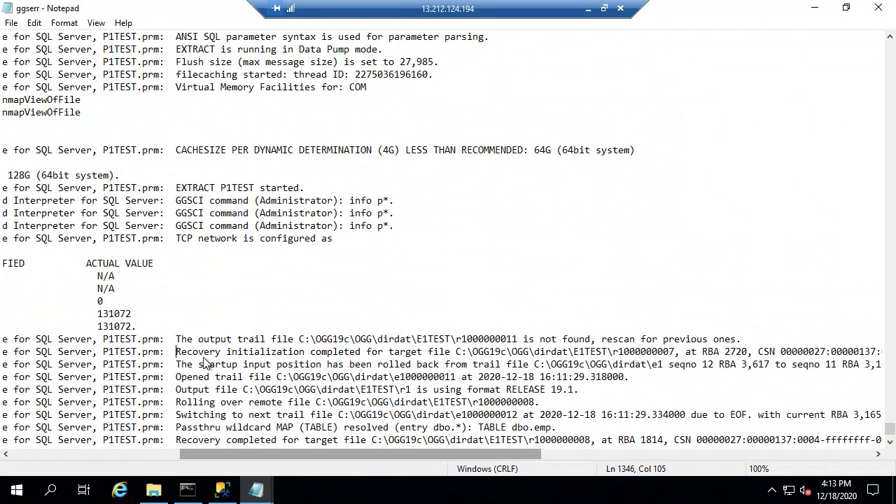
pyautogui.moveTo(205, 362); pyautogui.dragTo(708, 356)
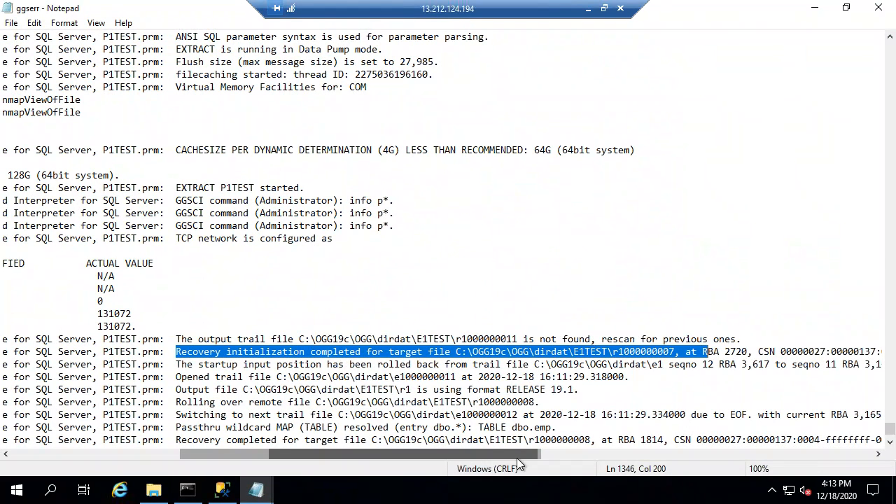
# Copy the CSN 00000027:00000137:0004-ffffffff-00000027:00000137:0004 from the recovery initialization line and take the remote session out of full screen.
pyautogui.hscroll(3, 579, 458)
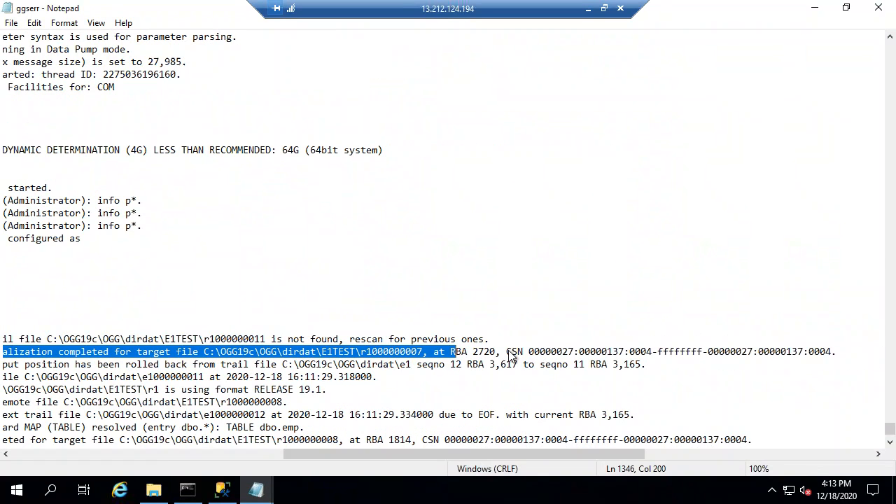
pyautogui.moveTo(529, 356); pyautogui.dragTo(831, 356)
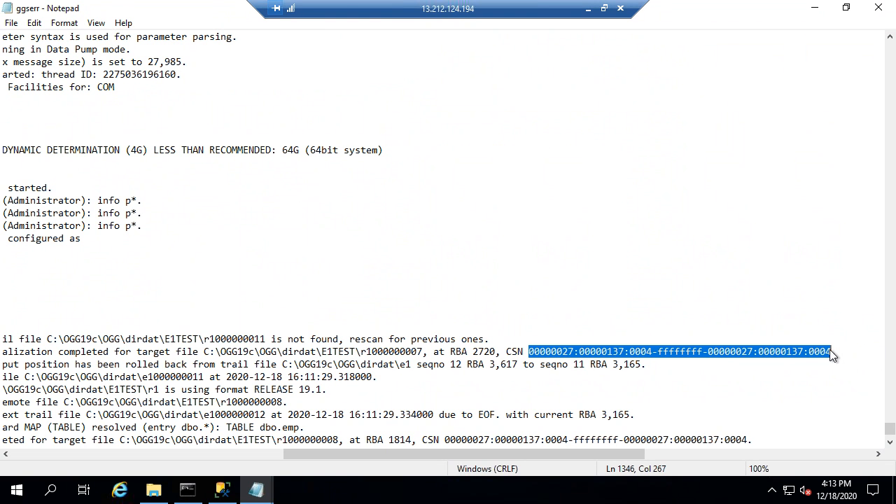
pyautogui.moveTo(828, 353); pyautogui.dragTo(833, 353)
pyautogui.hotkey('ctrl', 'c')
pyautogui.doubleClick(501, 8)
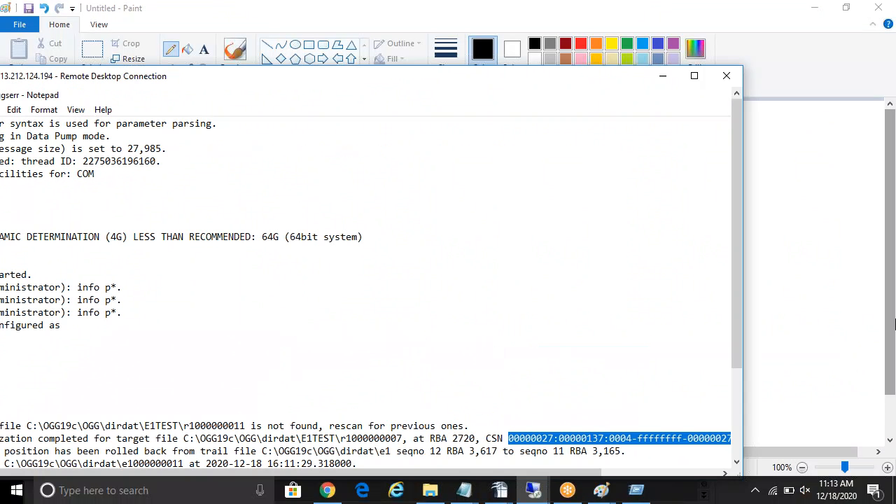
# Switch to the other remote session and paste the copied CSN below the ##SCN oracle line in the SQL query.
pyautogui.click(533, 491)
pyautogui.moveTo(534, 498)
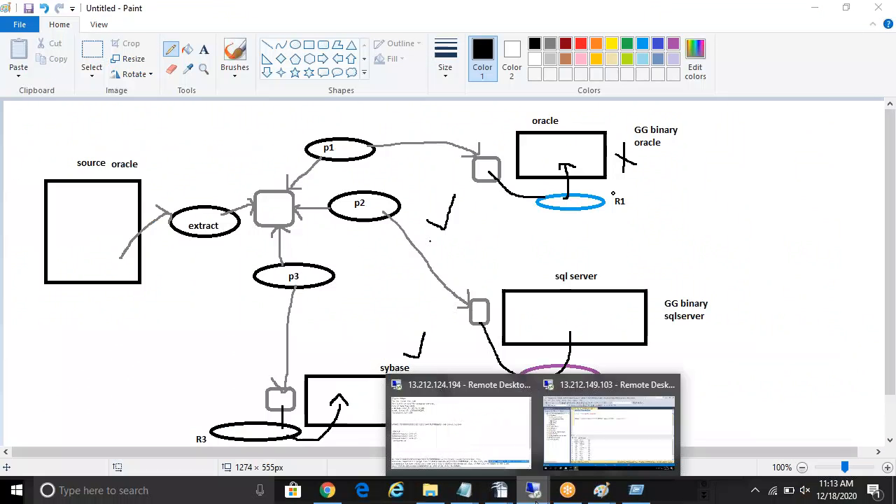
pyautogui.click(633, 435)
pyautogui.press('Return')
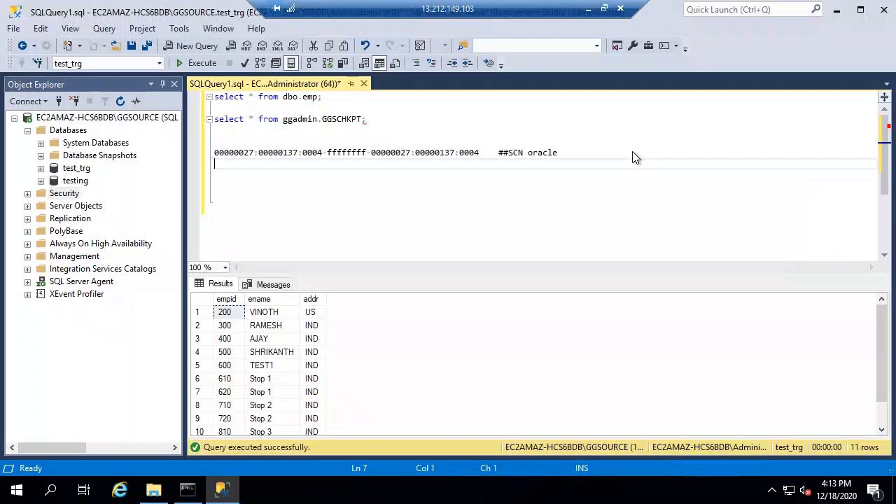
pyautogui.press('Return')
pyautogui.press('Return')
pyautogui.hotkey('ctrl', 'v')
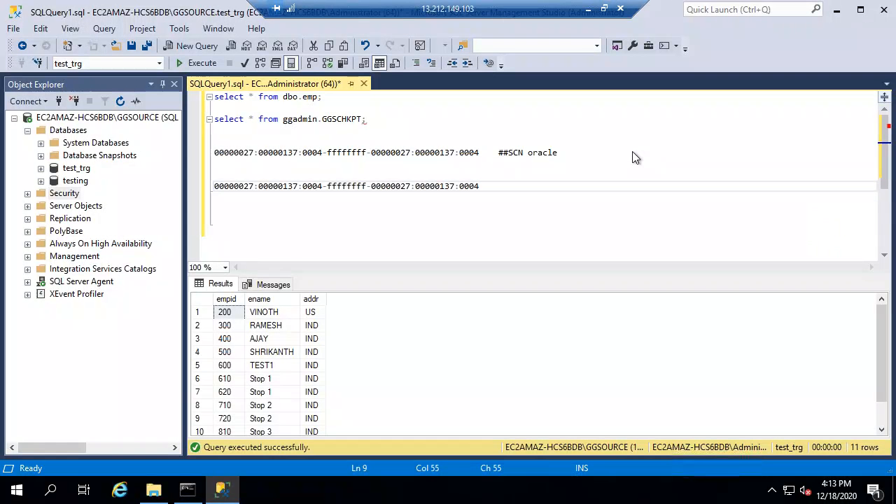
pyautogui.click(486, 154)
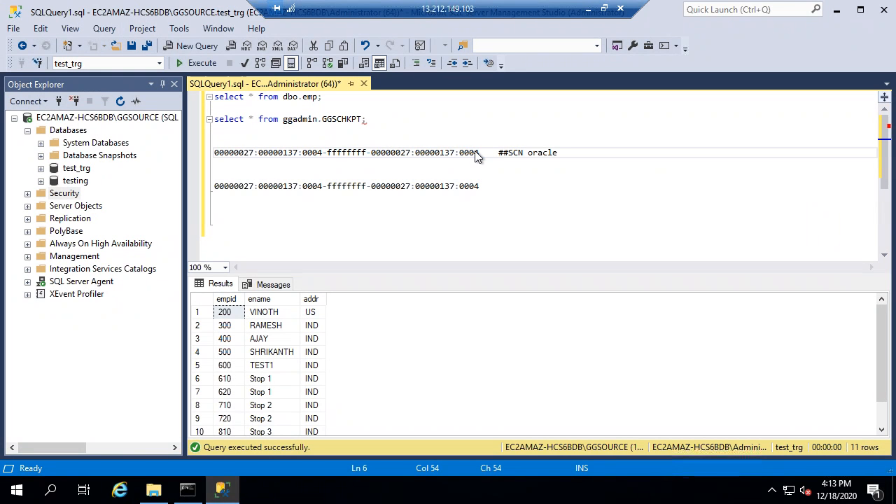
pyautogui.click(589, 10)
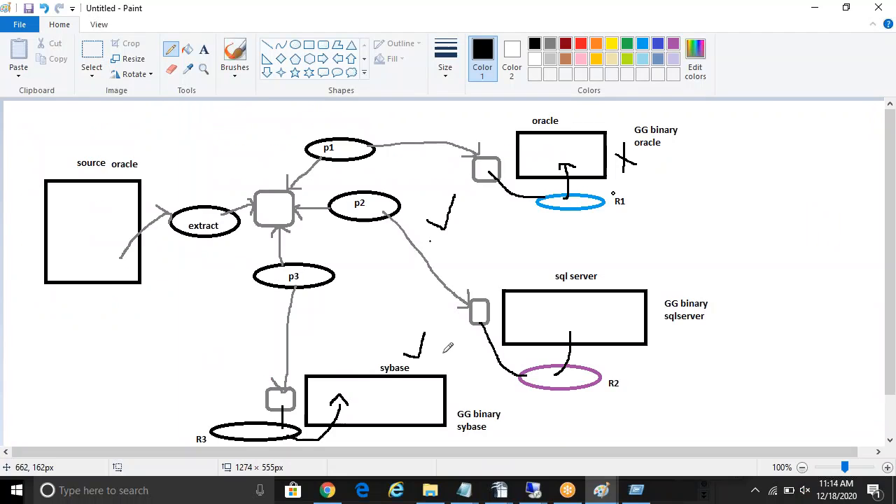
# Return the log's remote session to full screen and copy the CSN 00000027:00000137:0004-ffffffff-00000027:00000137:0004 from the recovery initialization line.
pyautogui.moveTo(533, 490)
pyautogui.click(460, 420)
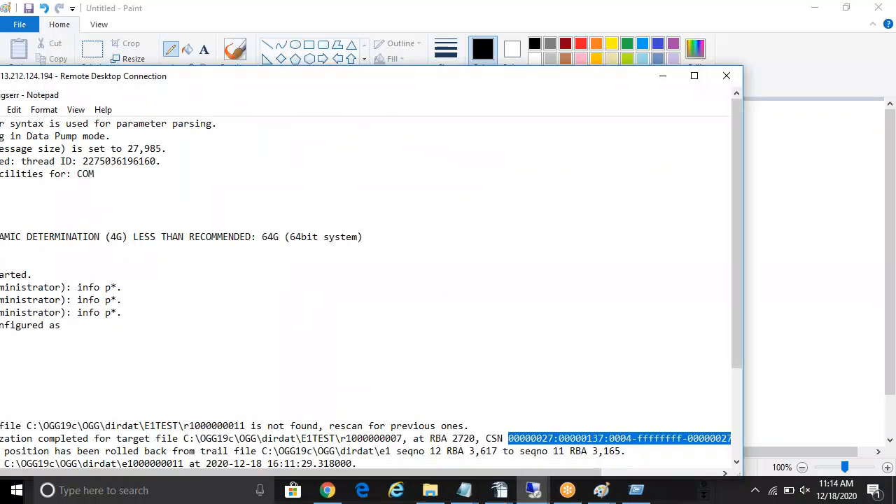
pyautogui.doubleClick(607, 81)
pyautogui.click(608, 81)
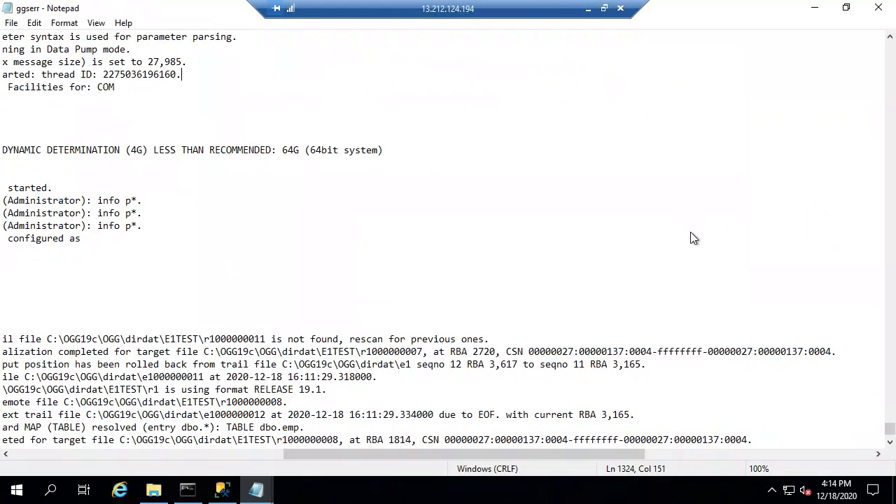
pyautogui.moveTo(833, 352); pyautogui.dragTo(530, 359)
pyautogui.hotkey('ctrl', 'c')
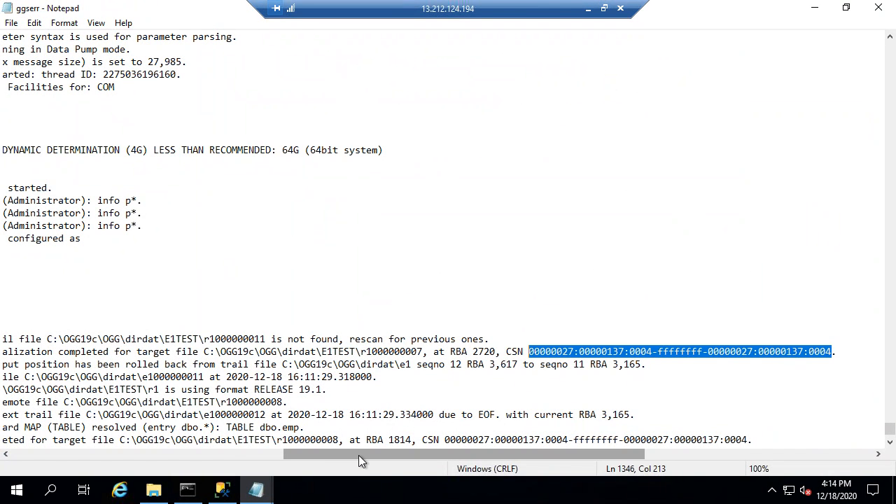
# Highlight the startup input position rollback message in ggserr, including RBA 3,617 and the target position seqno 11 RBA 3,165.
pyautogui.moveTo(358, 455); pyautogui.dragTo(210, 455)
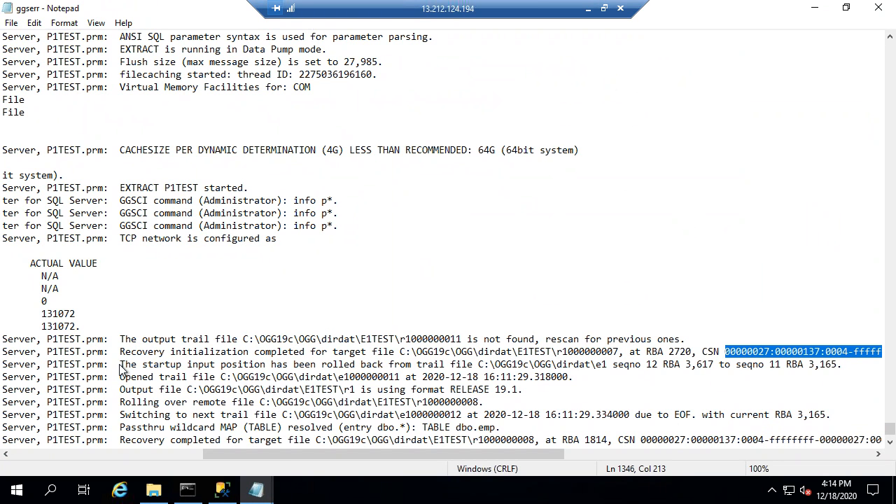
pyautogui.moveTo(121, 369); pyautogui.dragTo(468, 369)
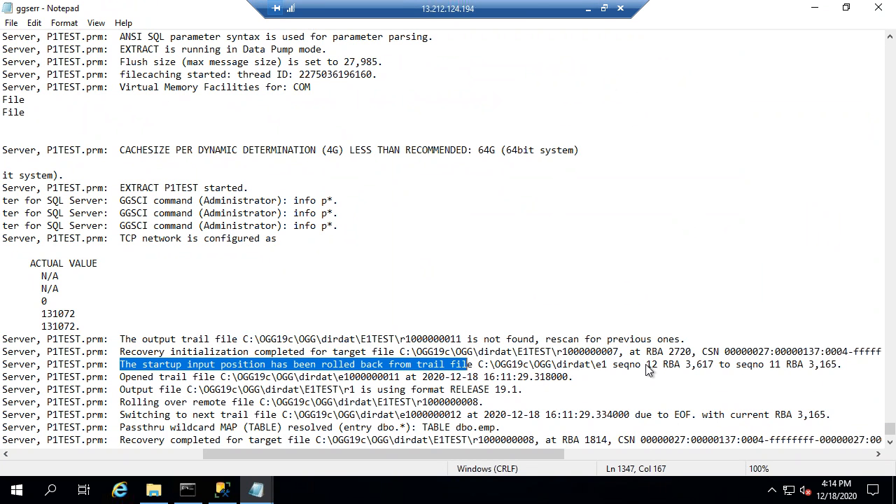
pyautogui.moveTo(646, 365); pyautogui.dragTo(710, 366)
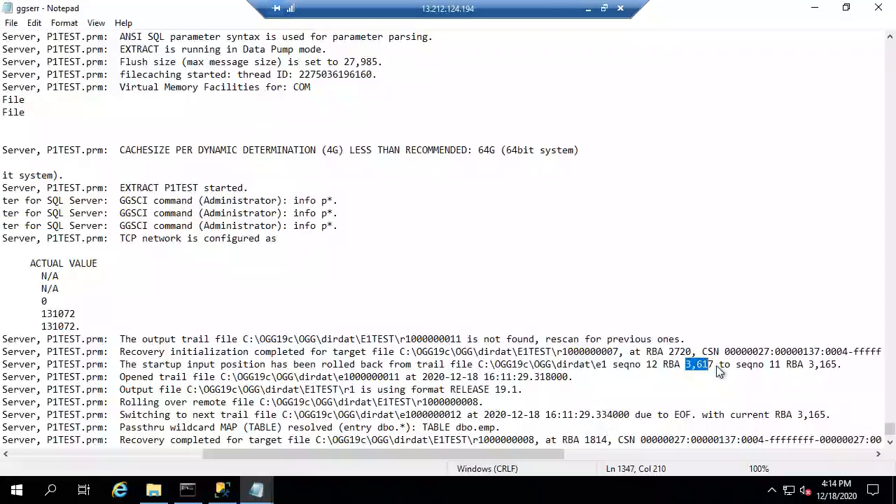
pyautogui.moveTo(614, 366); pyautogui.dragTo(832, 365)
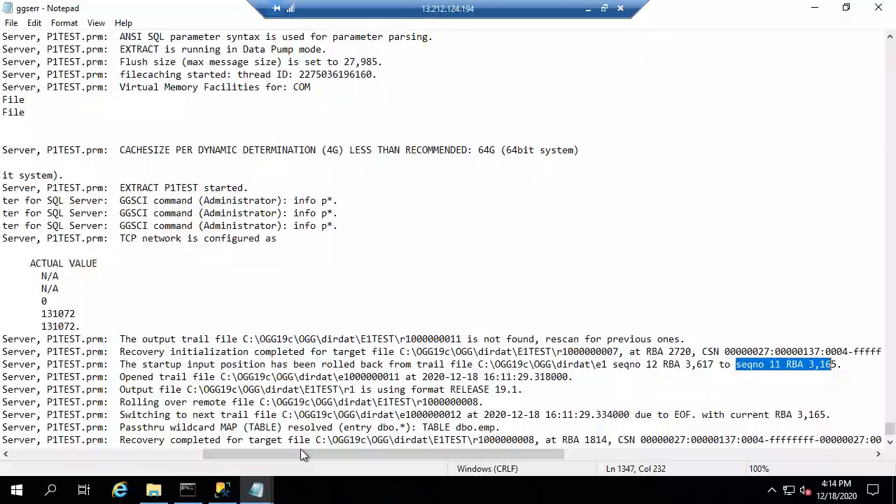
# In the GGSCI console, try info with the copied CSN and check the pump's read checkpoint with info p*.
pyautogui.click(187, 490)
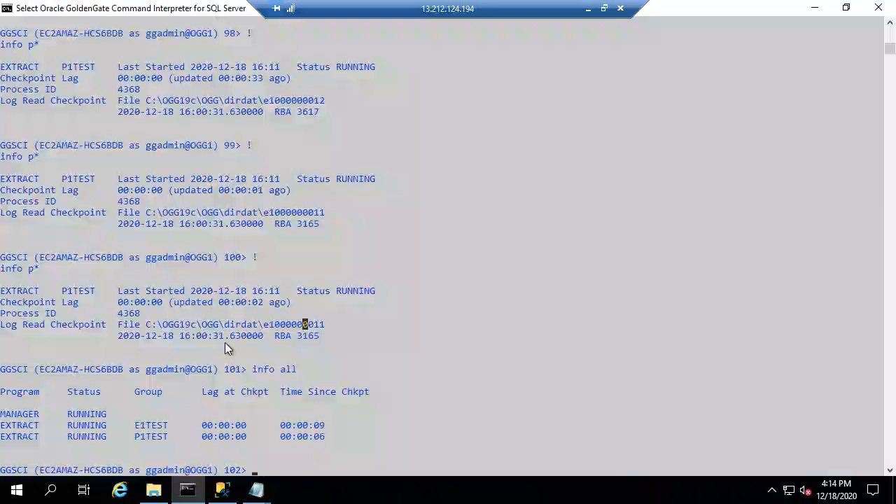
pyautogui.write('i')
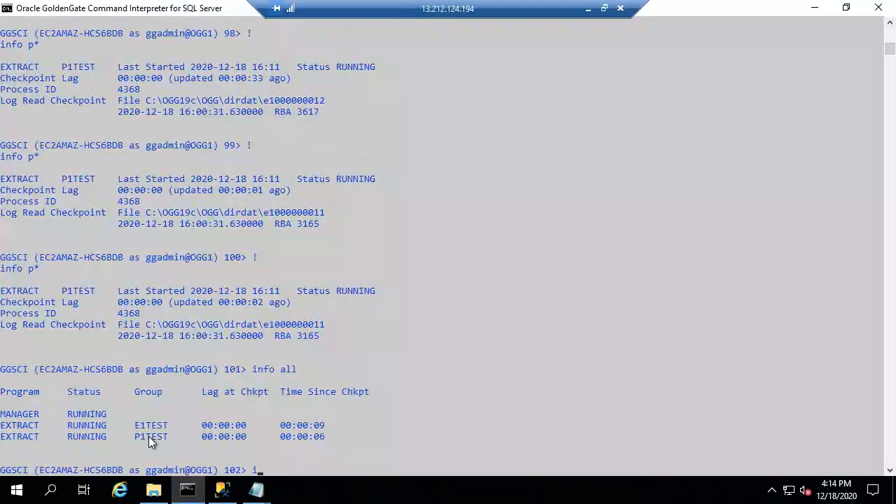
pyautogui.write('nfo')
pyautogui.hotkey('ctrl', 'v')
pyautogui.press('Return')
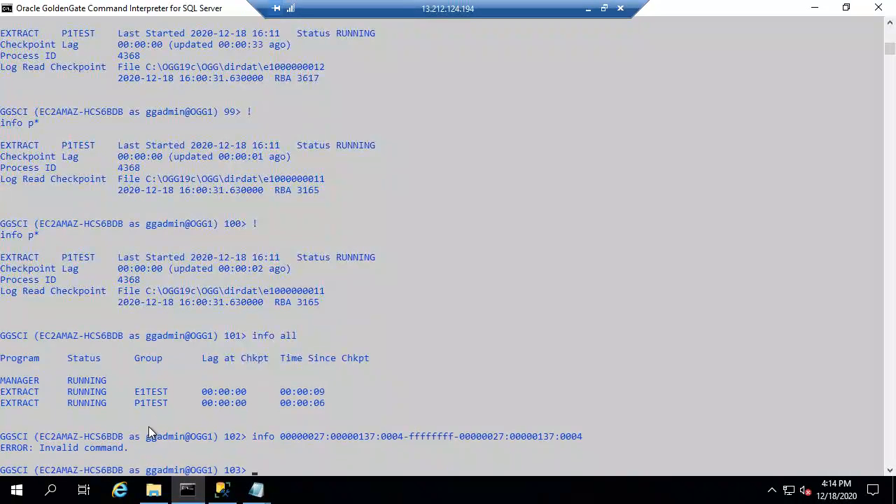
pyautogui.write('info p*')
pyautogui.press('Return')
pyautogui.write('sh l')
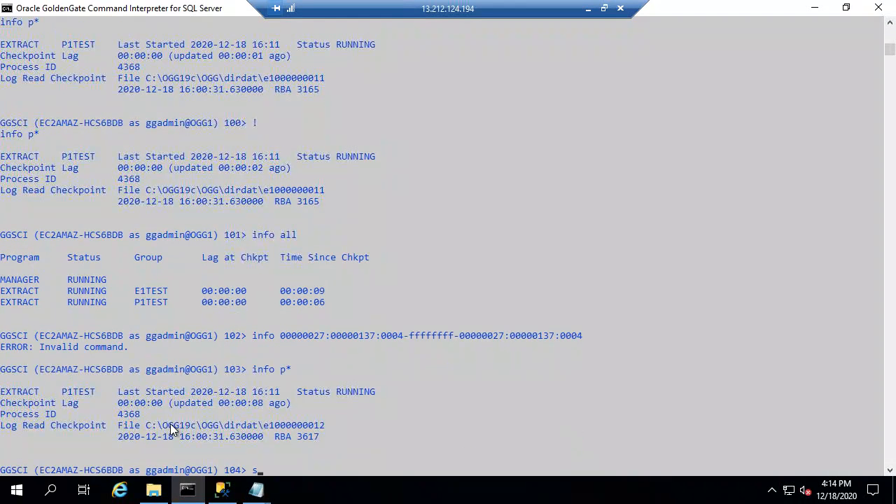
pyautogui.write('ogdump open')
pyautogui.press('BackSpace')
pyautogui.press('BackSpace')
pyautogui.press('BackSpace')
pyautogui.press('BackSpace')
pyautogui.press('BackSpace')
pyautogui.press('BackSpace')
pyautogui.press('BackSpace')
pyautogui.press('BackSpace')
pyautogui.press('BackSpace')
pyautogui.press('BackSpace')
pyautogui.press('BackSpace')
pyautogui.press('BackSpace')
pyautogui.press('BackSpace')
pyautogui.press('BackSpace')
pyautogui.press('BackSpace')
# Restore the GGSCI console to a smaller window and move it above the ggserr recovery messages.
pyautogui.doubleClick(158, 10)
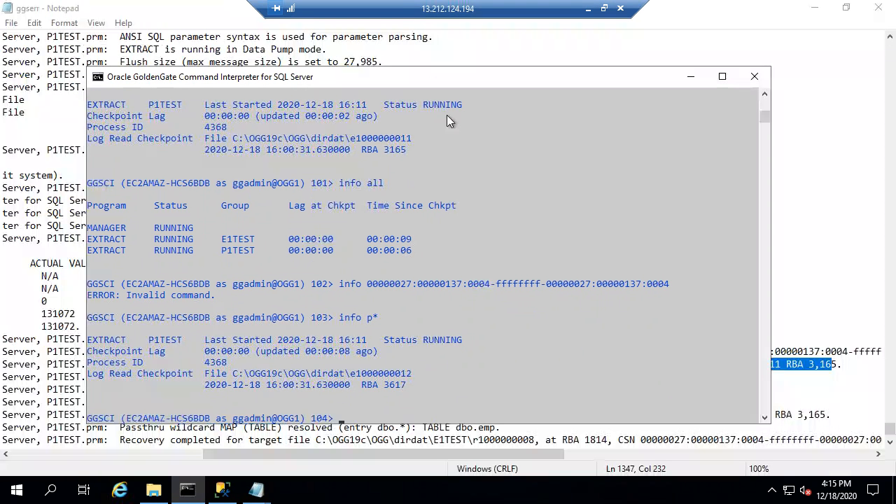
pyautogui.moveTo(431, 77); pyautogui.dragTo(399, 69)
pyautogui.moveTo(382, 31); pyautogui.dragTo(395, 30)
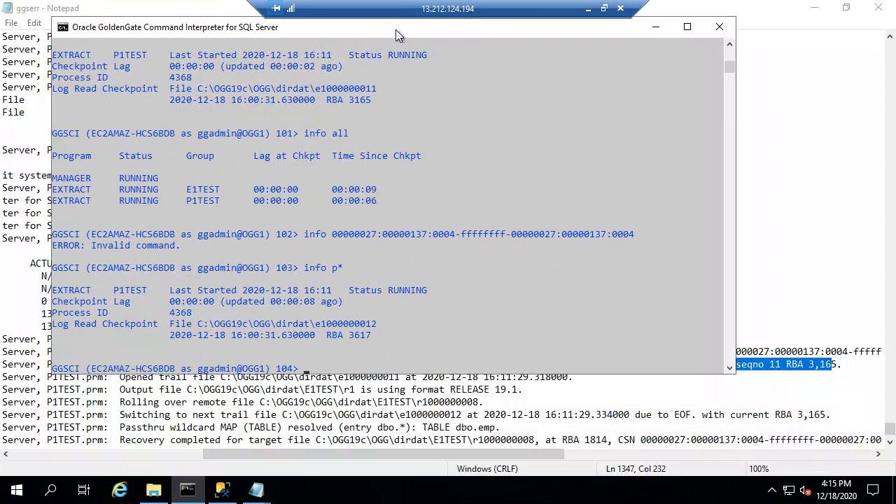
pyautogui.write('sh logdump open')
pyautogui.hotkey('ctrl', 'v')
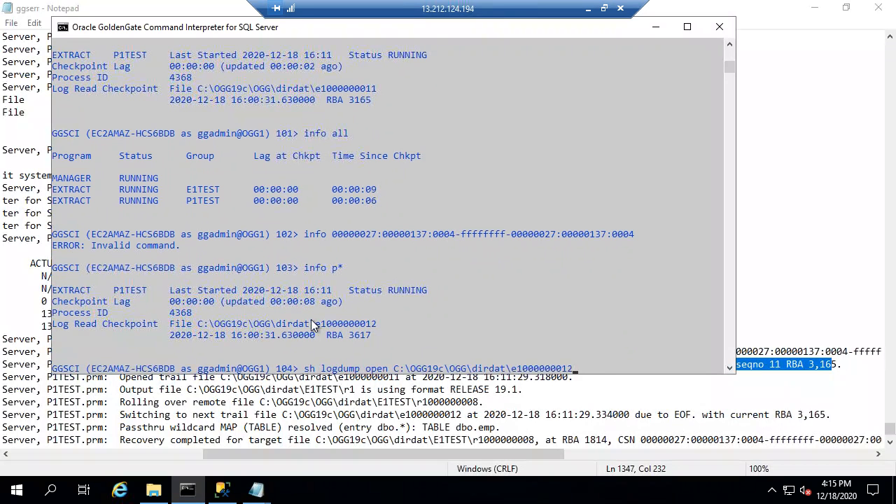
pyautogui.press('BackSpace')
pyautogui.write('1')
pyautogui.press('Return')
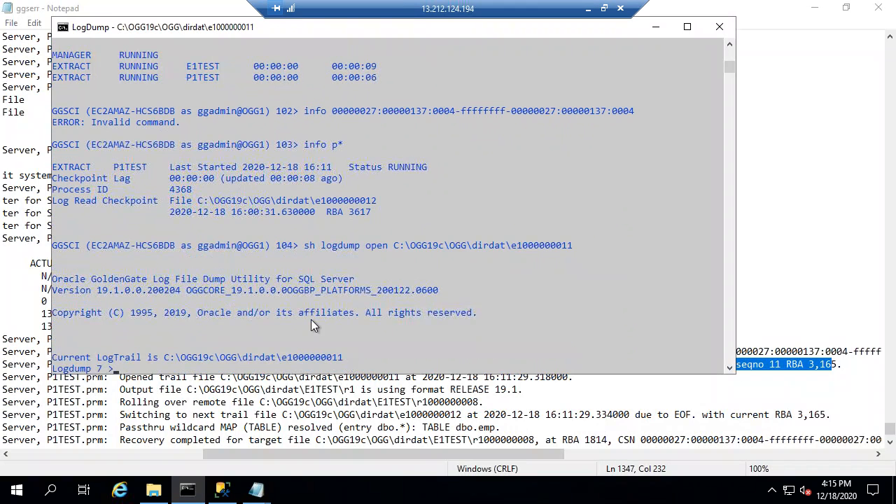
# Turn on record headers with ghdr on and begin the filter inc logcsn command in Logdump.
pyautogui.write('ghdr on')
pyautogui.press('Return')
pyautogui.write('f')
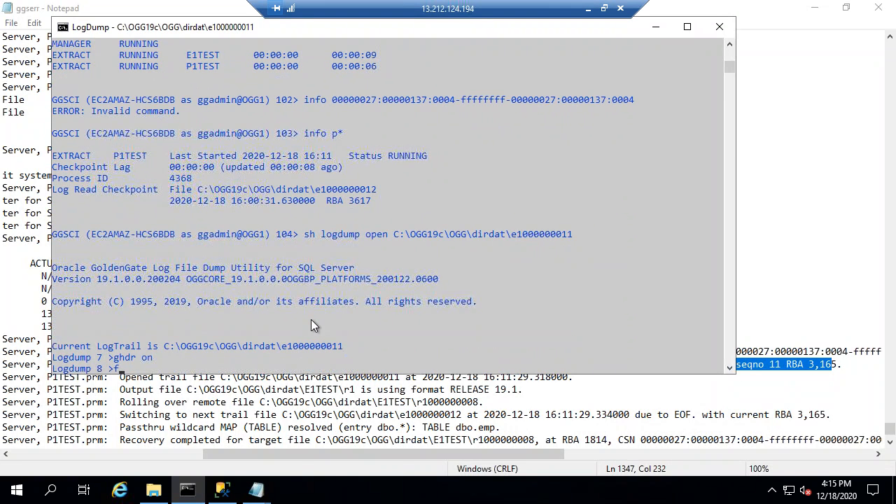
pyautogui.write('ilter inc logcsn')
pyautogui.click(820, 352)
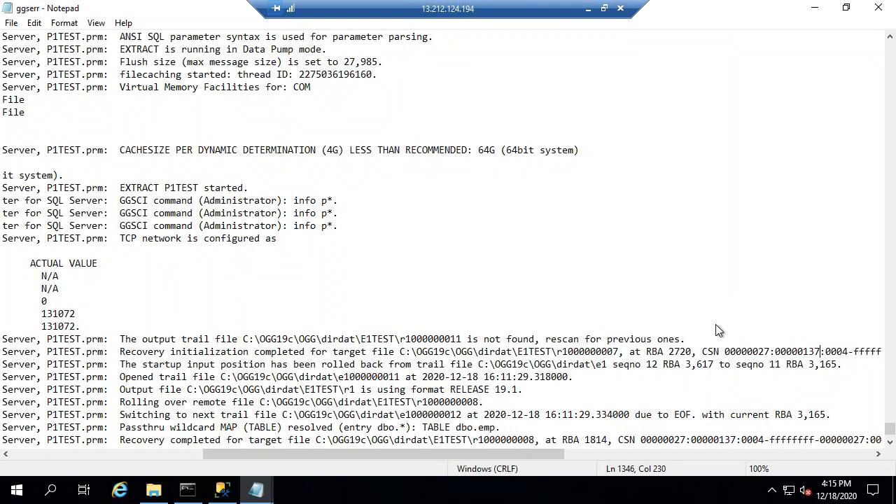
pyautogui.hotkey('ctrl', 'Left')
pyautogui.hotkey('shift', 'End')
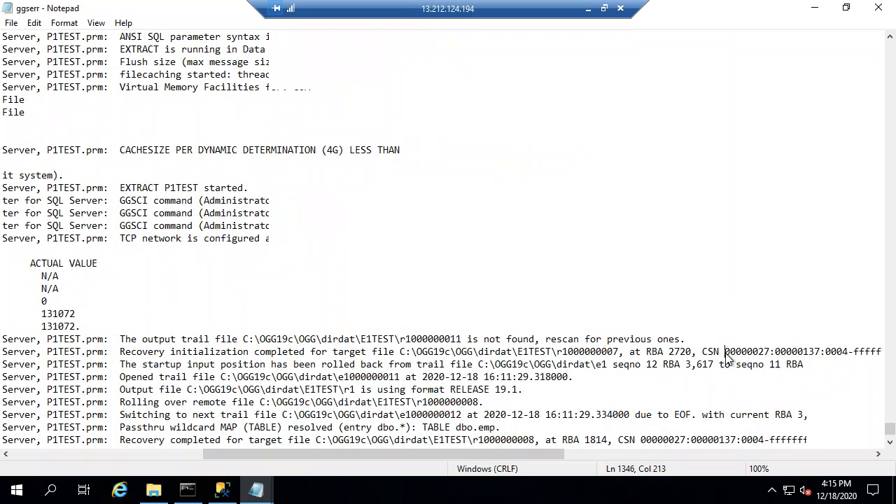
pyautogui.hotkey('shift', 'Left')
pyautogui.hotkey('ctrl', 'c')
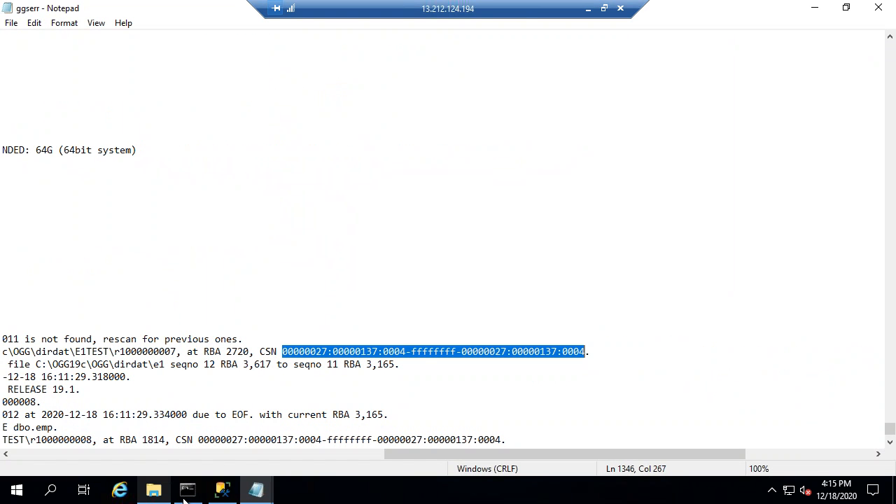
# Inspect the CSN on the ##SCN oracle line in the other session's SQL query, highlighting its final 0004 part.
pyautogui.click(525, 8)
pyautogui.hotkey('alt', 'Tab')
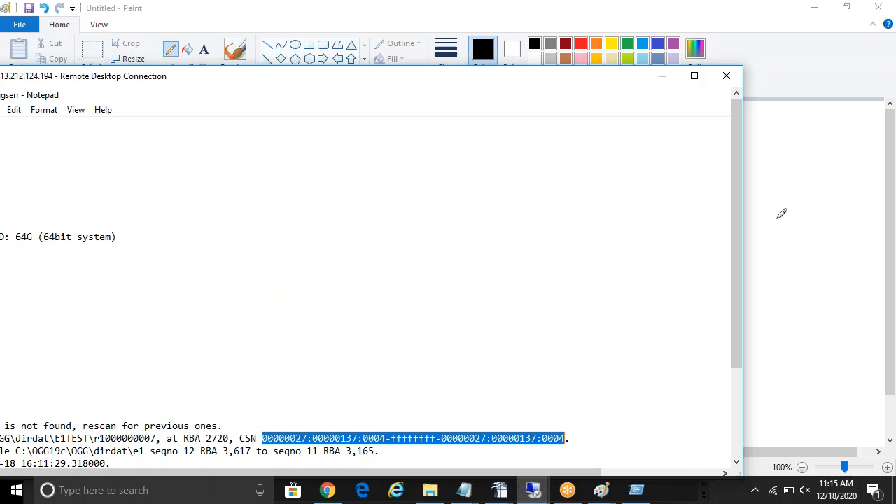
pyautogui.moveTo(534, 490)
pyautogui.click(608, 417)
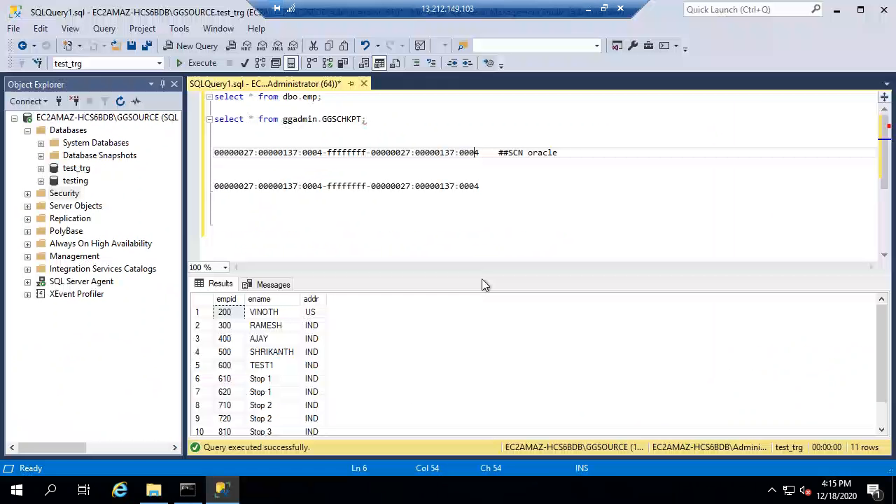
pyautogui.doubleClick(405, 157)
pyautogui.click(493, 160)
pyautogui.doubleClick(493, 158)
pyautogui.doubleClick(468, 157)
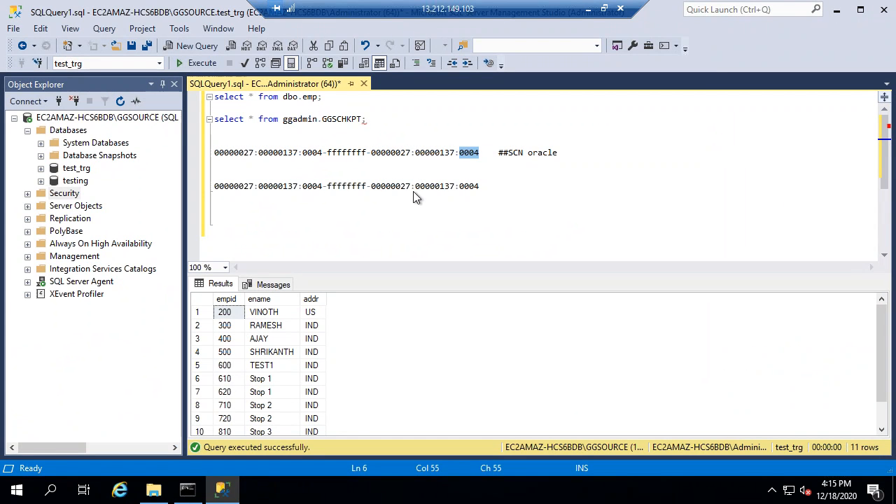
pyautogui.click(603, 8)
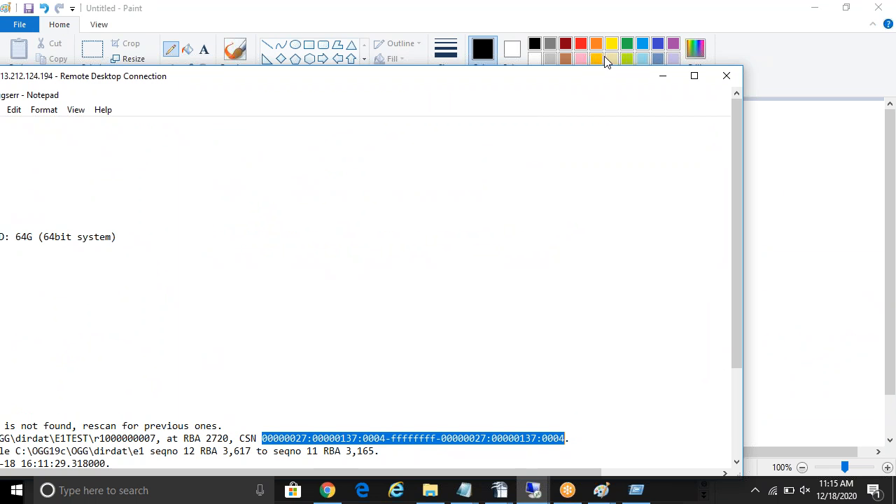
# Complete the Logdump filter with CSN 00000027:00000137:0004-ffffffff-00000027:00000137:0004 and look for the next matching record with n.
pyautogui.doubleClick(590, 76)
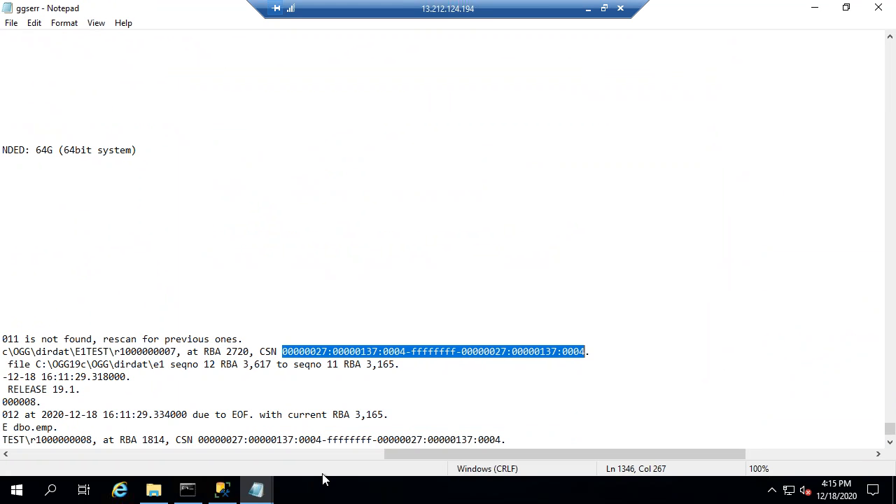
pyautogui.click(188, 490)
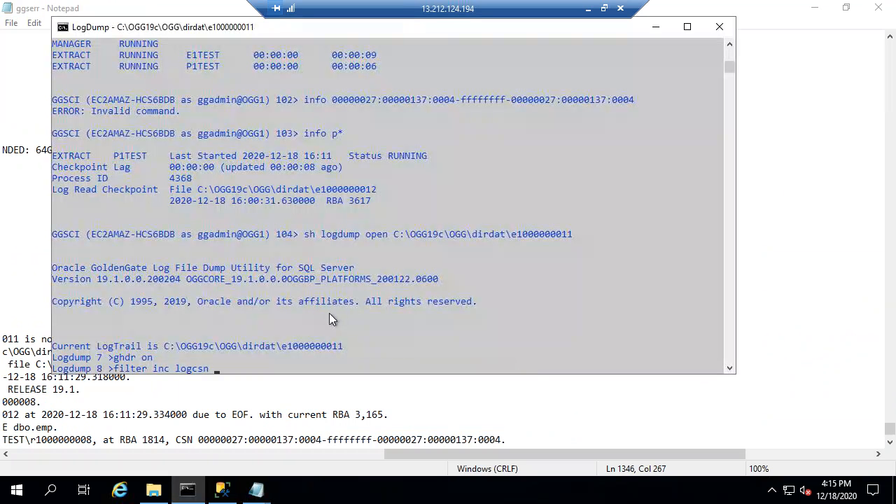
pyautogui.hotkey('ctrl', 'v')
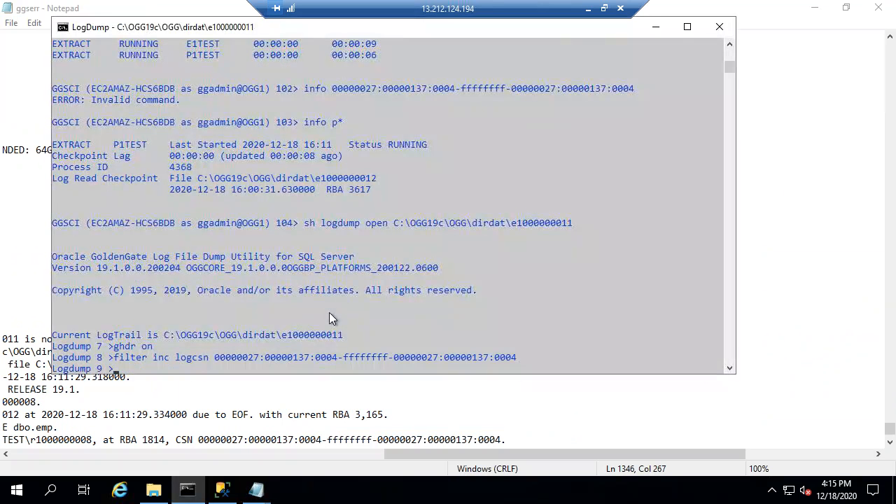
pyautogui.write('n')
pyautogui.press('Return')
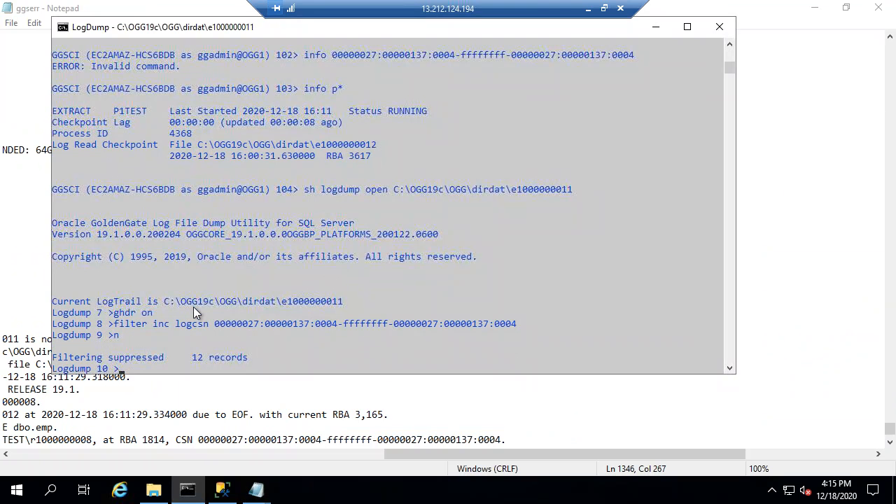
# Advance Logdump to the next trail file with nt, display its next matching record with n, and highlight the record details.
pyautogui.write('nt')
pyautogui.press('Return')
pyautogui.write('n')
pyautogui.press('Return')
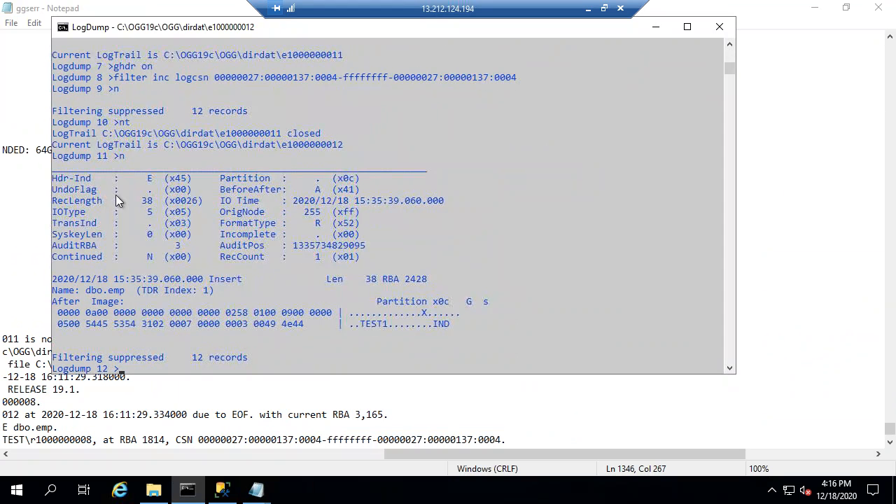
pyautogui.moveTo(55, 151); pyautogui.dragTo(142, 190)
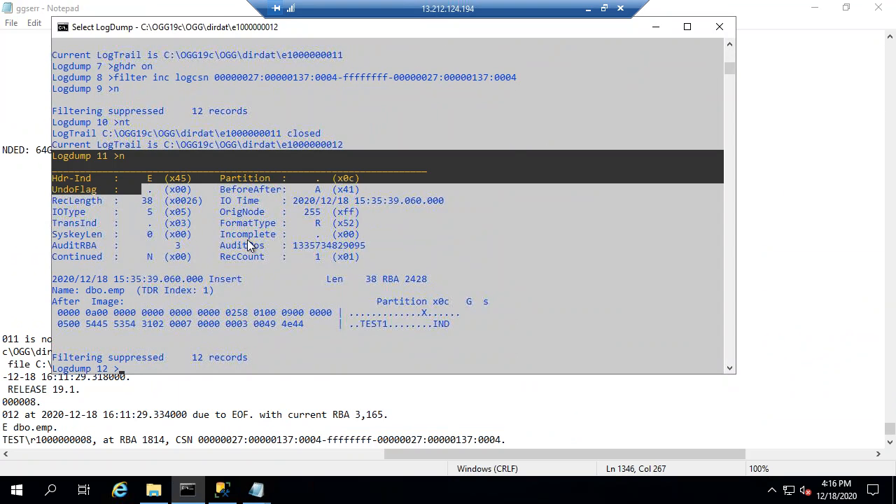
pyautogui.moveTo(248, 241); pyautogui.dragTo(433, 332)
# Reposition Logdump to the start of the trail with pos 0 and enable detail data and usertoken detail.
pyautogui.write('po')
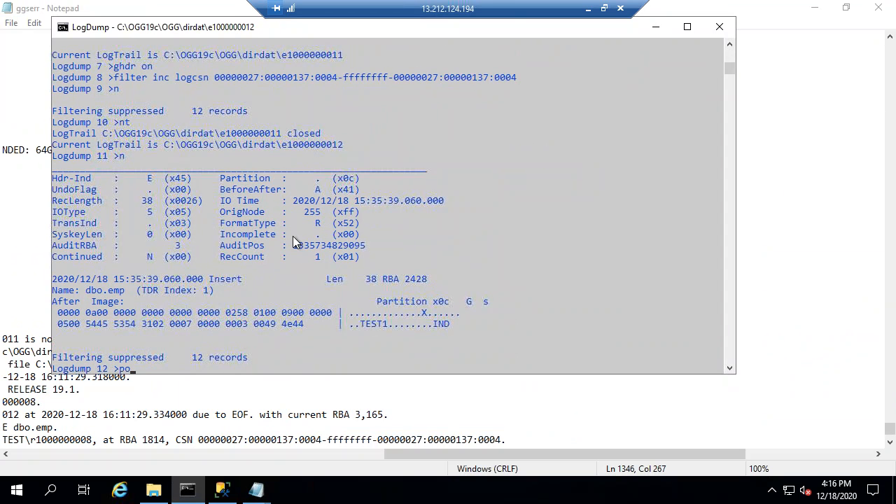
pyautogui.write('s 0')
pyautogui.press('Return')
pyautogui.write('dump 13 >d')
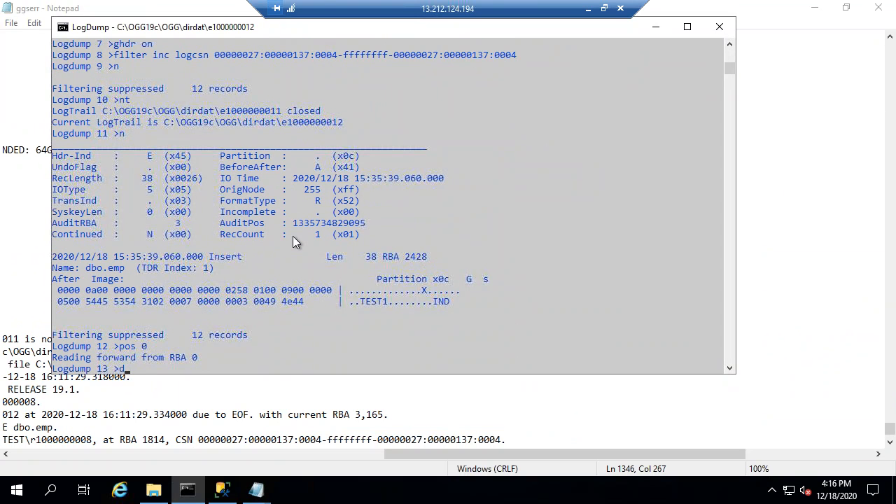
pyautogui.write('etail data')
pyautogui.press('Return')
pyautogui.write('ump 14 >u')
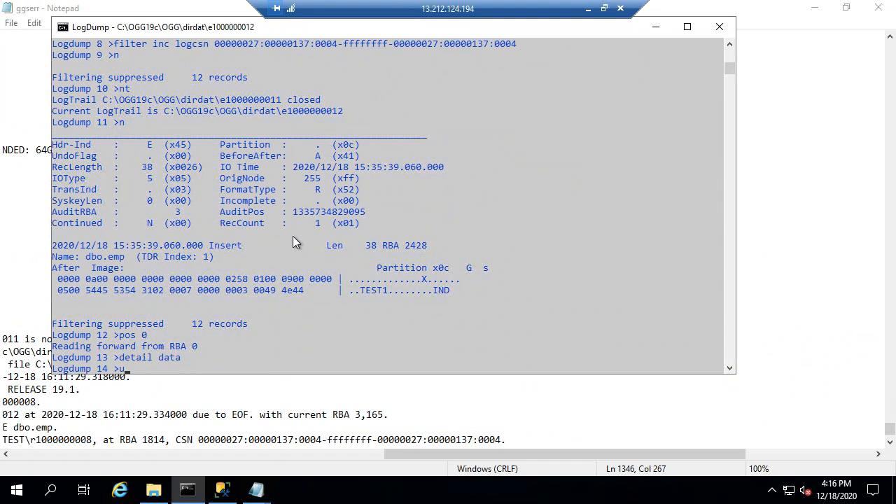
pyautogui.write('sertoken detail')
pyautogui.press('Return')
# Enable fileheader detail, display the next matching record with n, and highlight its insert details and column data.
pyautogui.write('f')
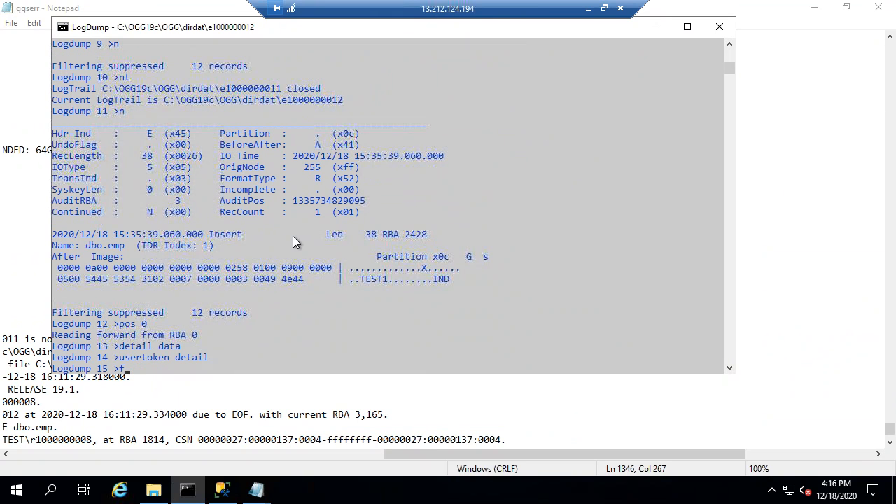
pyautogui.write('ileha')
pyautogui.press('BackSpace')
pyautogui.press('BackSpace')
pyautogui.write('header detail')
pyautogui.press('Return')
pyautogui.write('n')
pyautogui.press('Return')
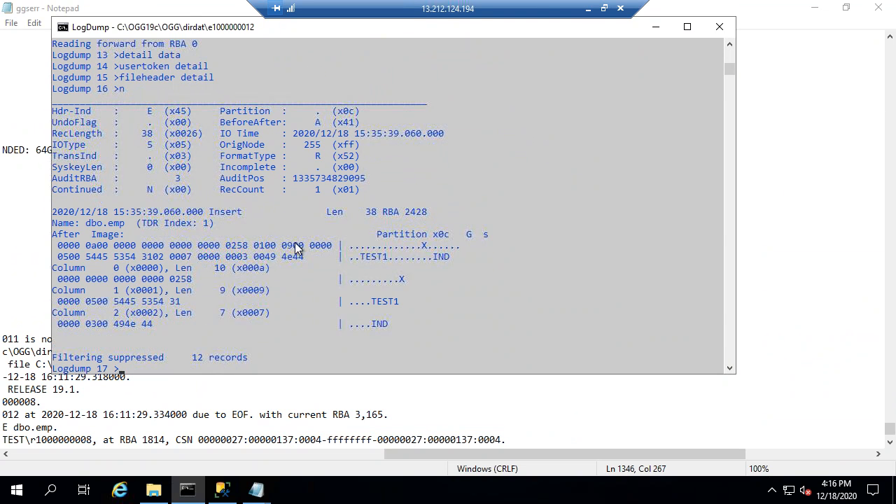
pyautogui.moveTo(395, 333); pyautogui.dragTo(38, 206)
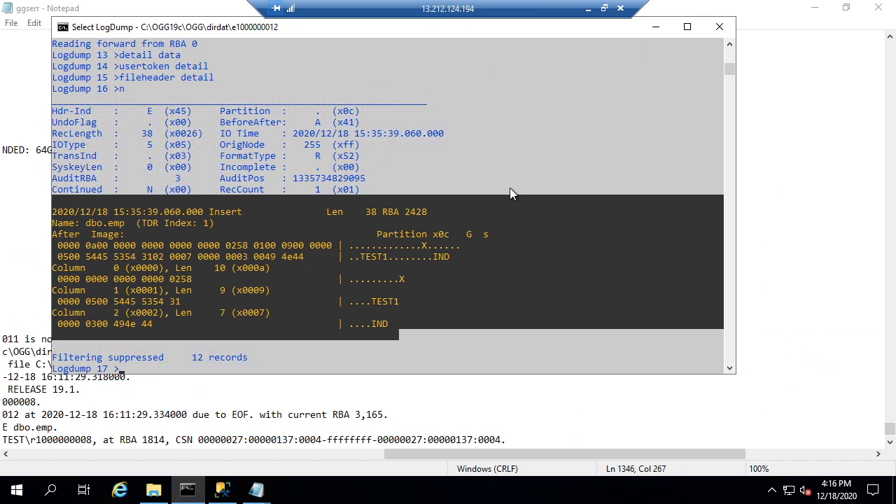
pyautogui.moveTo(537, 29); pyautogui.dragTo(530, 64)
pyautogui.click(721, 82)
pyautogui.click(721, 81)
pyautogui.click(720, 81)
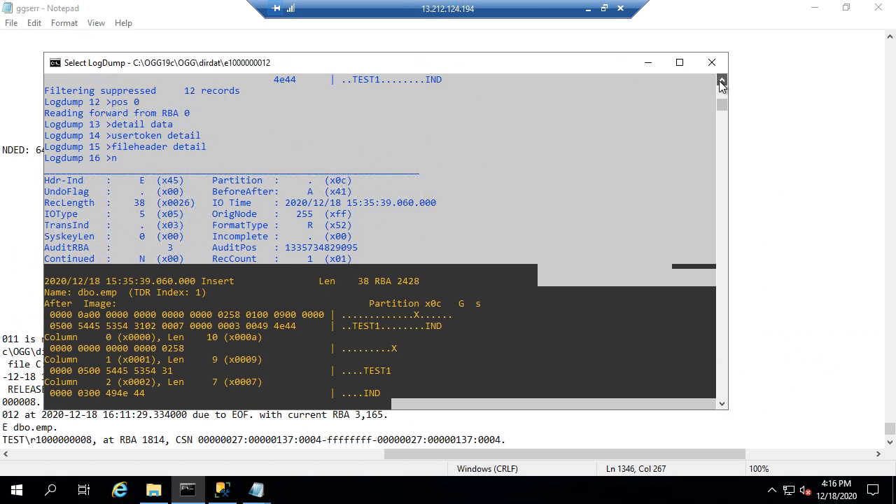
pyautogui.click(720, 82)
pyautogui.click(721, 81)
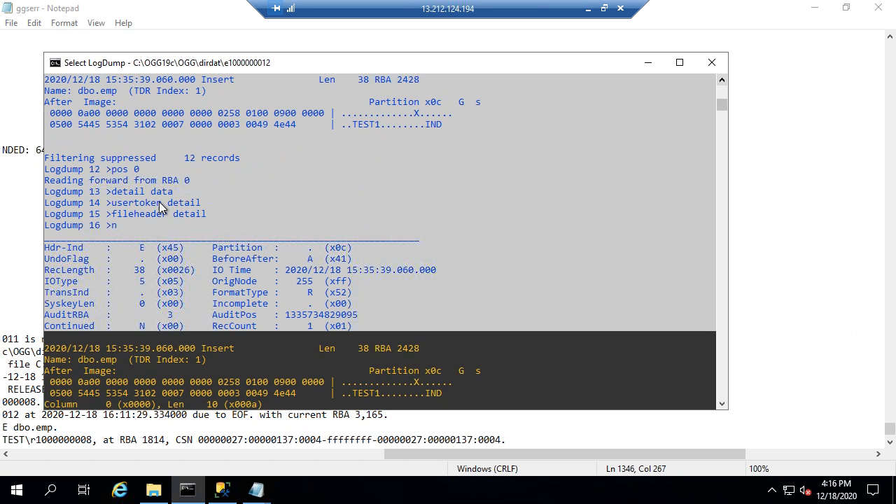
pyautogui.click(721, 81)
pyautogui.click(721, 81)
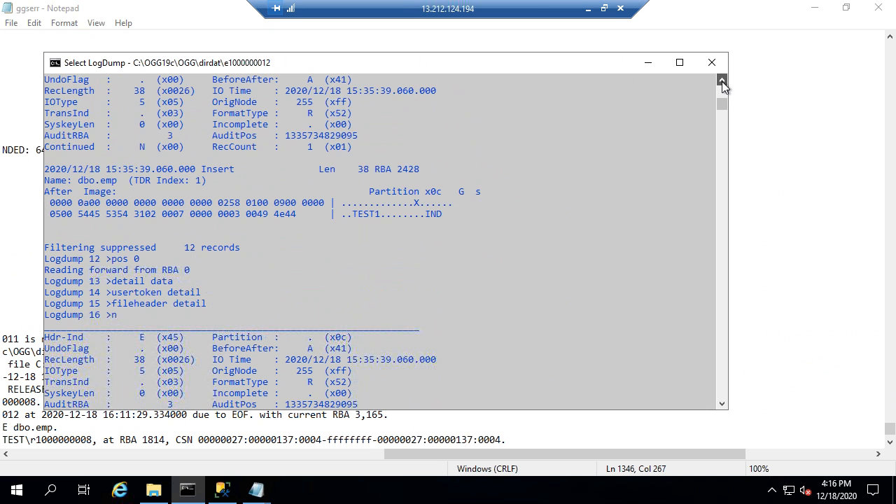
pyautogui.scroll(6, 697, 89)
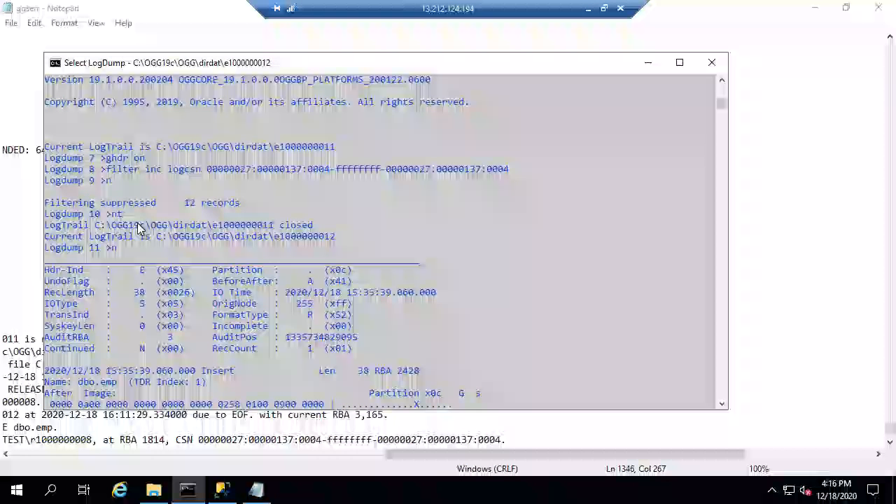
pyautogui.moveTo(107, 214); pyautogui.dragTo(127, 215)
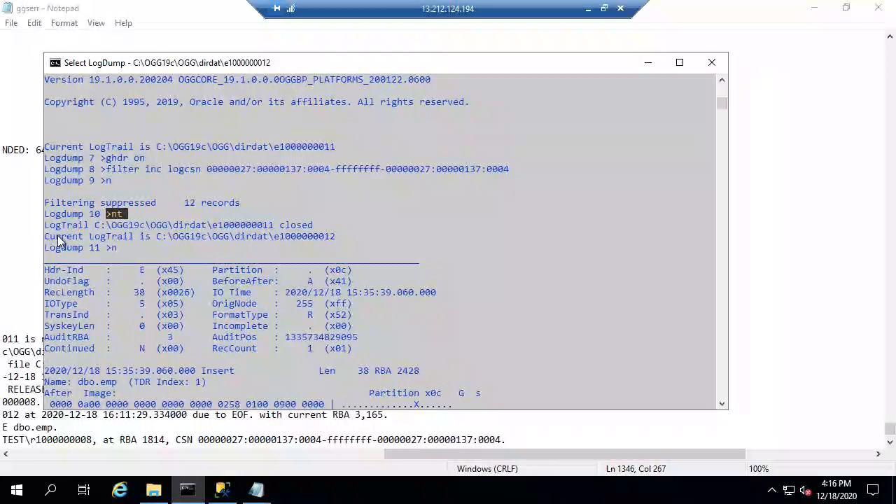
pyautogui.moveTo(45, 238); pyautogui.dragTo(346, 239)
pyautogui.click(722, 404)
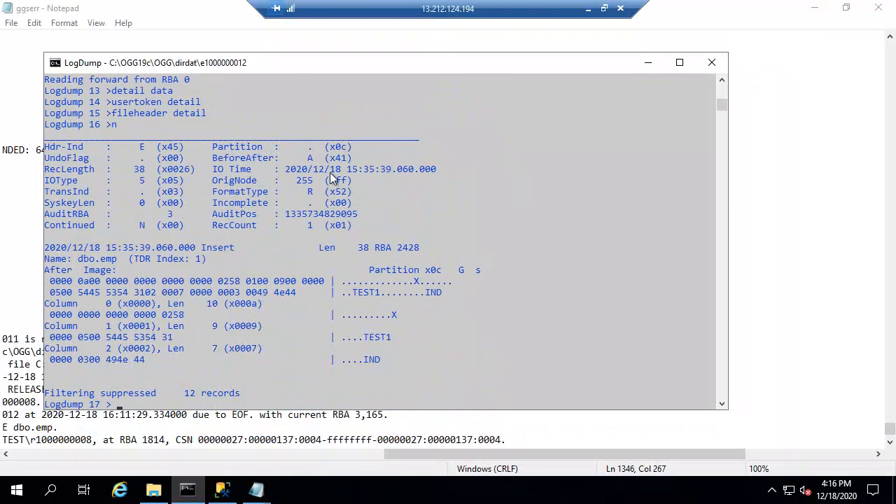
pyautogui.doubleClick(402, 248)
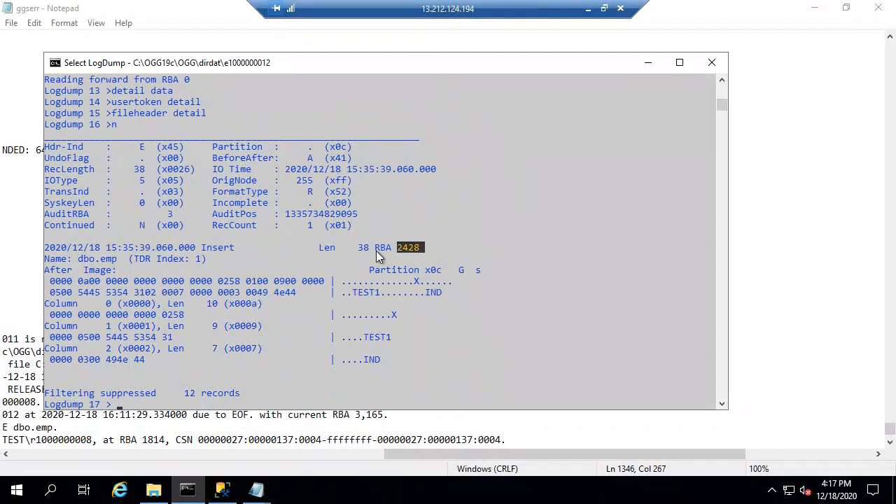
# Exit Logdump to GGSCI and check the pump process with info p*.
pyautogui.press('Return')
pyautogui.write('exit')
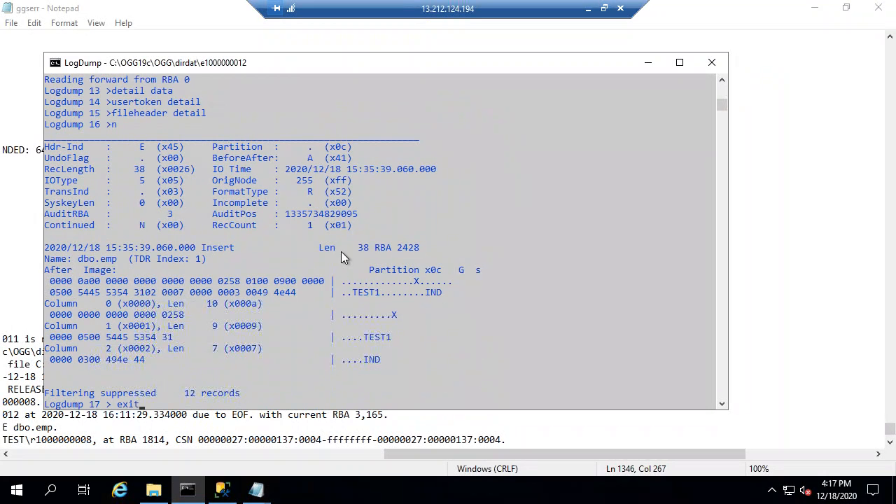
pyautogui.press('Return')
pyautogui.write('in')
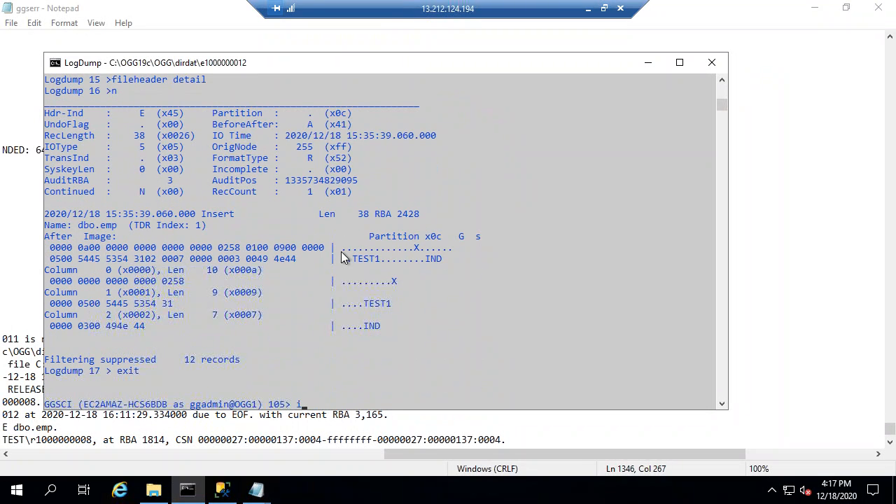
pyautogui.write('fo p*')
pyautogui.press('Return')
# Stop the pump extract with stop p1test.
pyautogui.write('st')
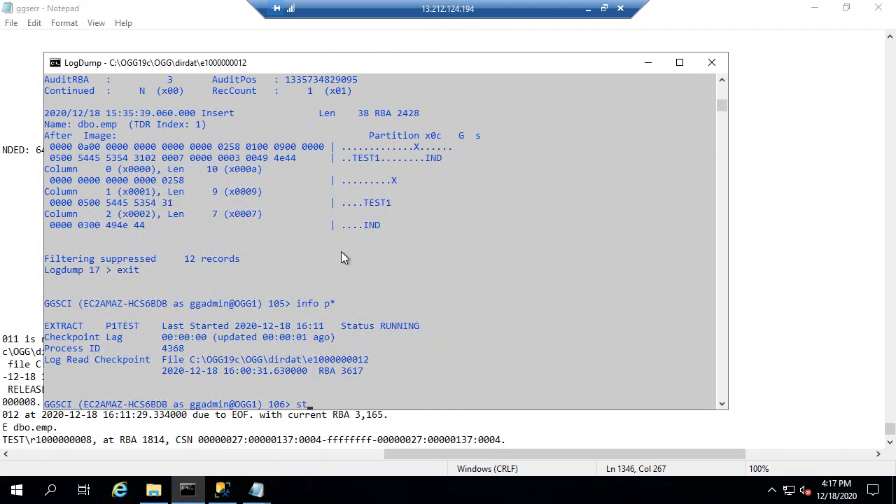
pyautogui.write('op pte')
pyautogui.press('BackSpace')
pyautogui.press('BackSpace')
pyautogui.write('1test')
pyautogui.press('Return')
# Compose the command alter p1test extseqno 12 extrba 2428 at the GGSCI prompt, taking the RBA from the Logdump record.
pyautogui.write('alter p')
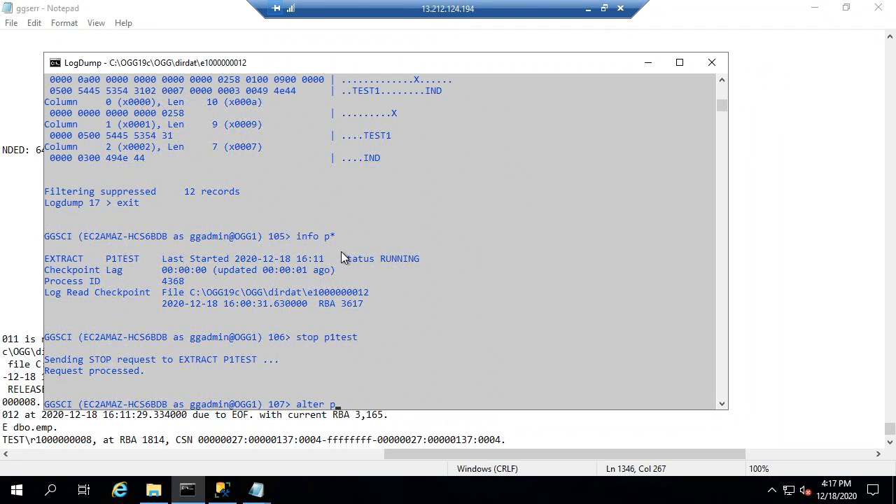
pyautogui.write('1test extseqno 12 extrba')
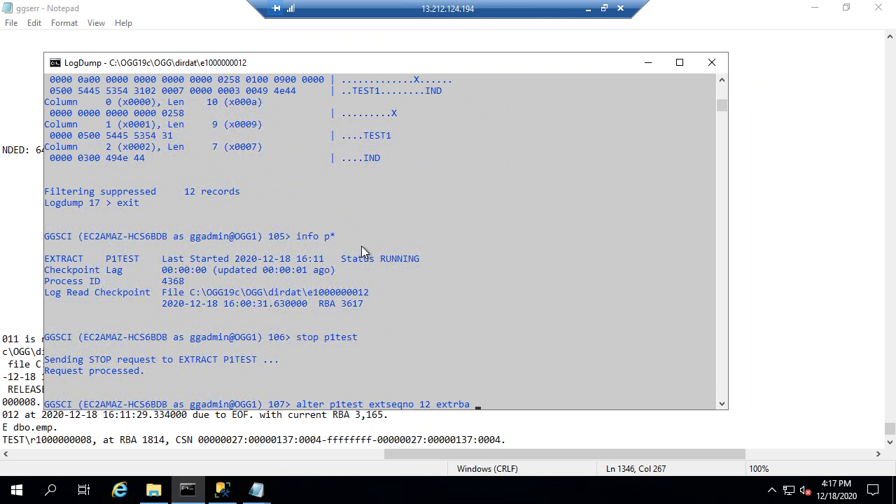
pyautogui.click(722, 83)
pyautogui.click(722, 82)
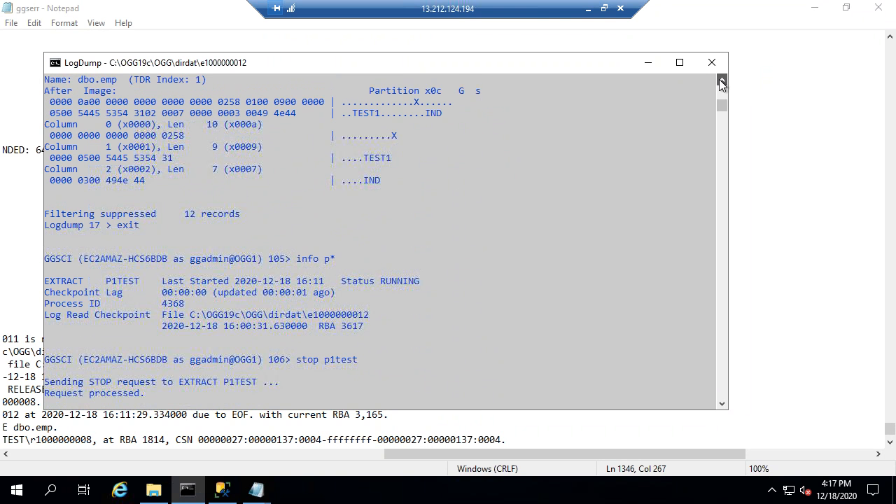
pyautogui.scroll(2, 508, 197)
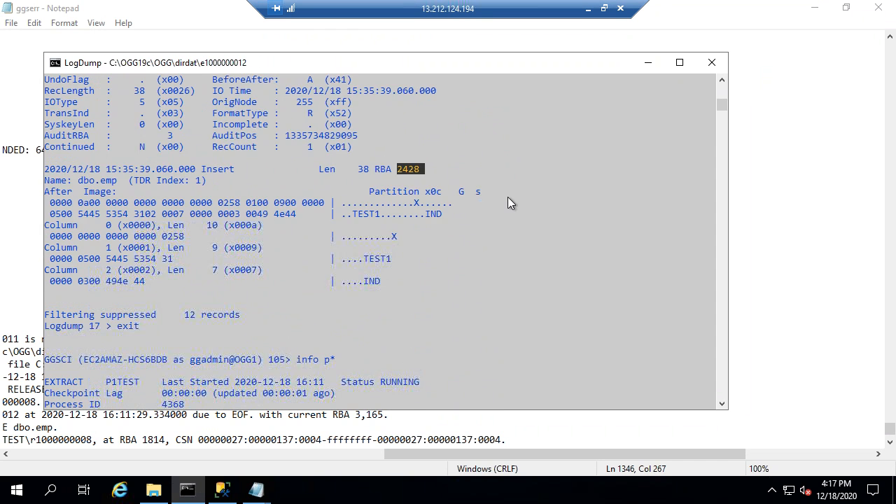
pyautogui.write('2428')
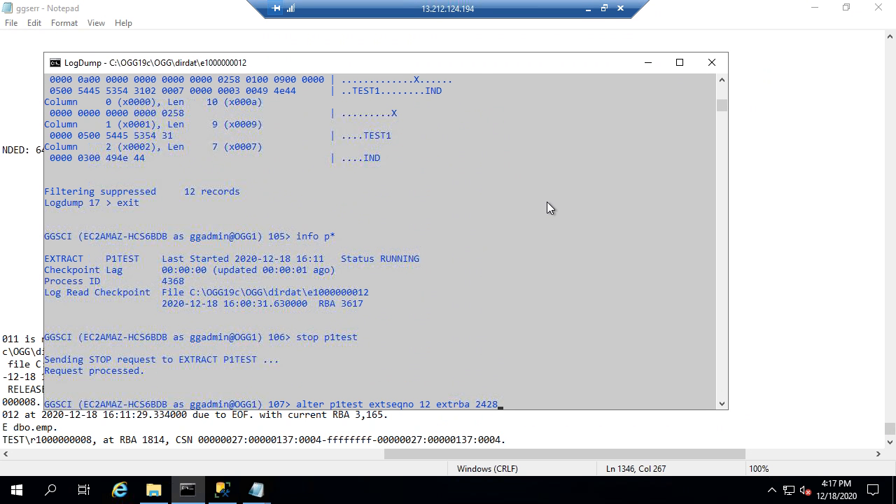
pyautogui.click(793, 319)
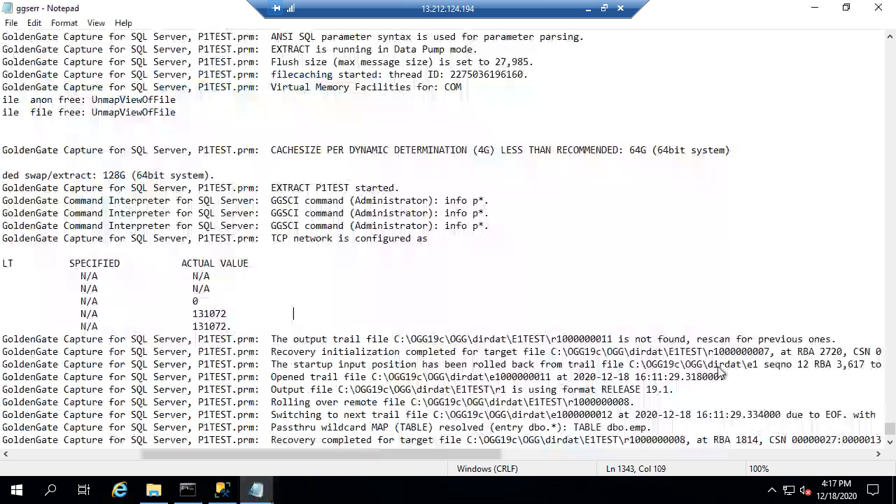
pyautogui.moveTo(452, 449); pyautogui.dragTo(607, 454)
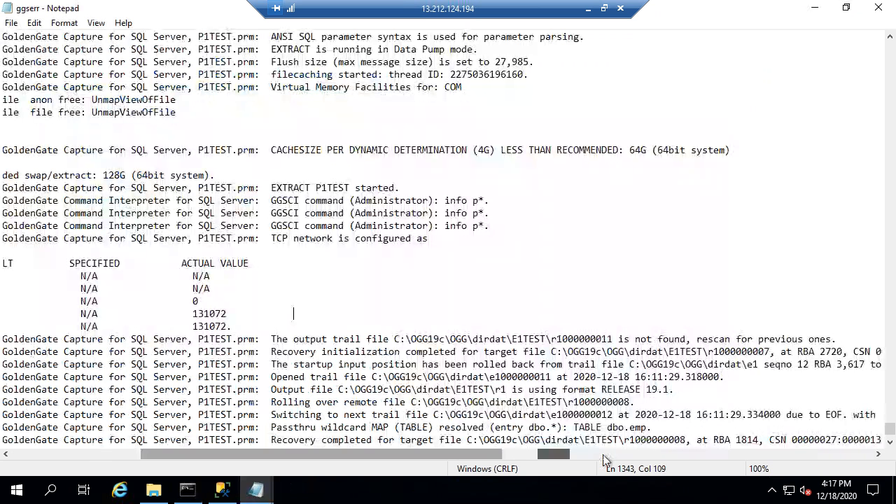
pyautogui.click(497, 351)
pyautogui.moveTo(497, 351); pyautogui.dragTo(739, 352)
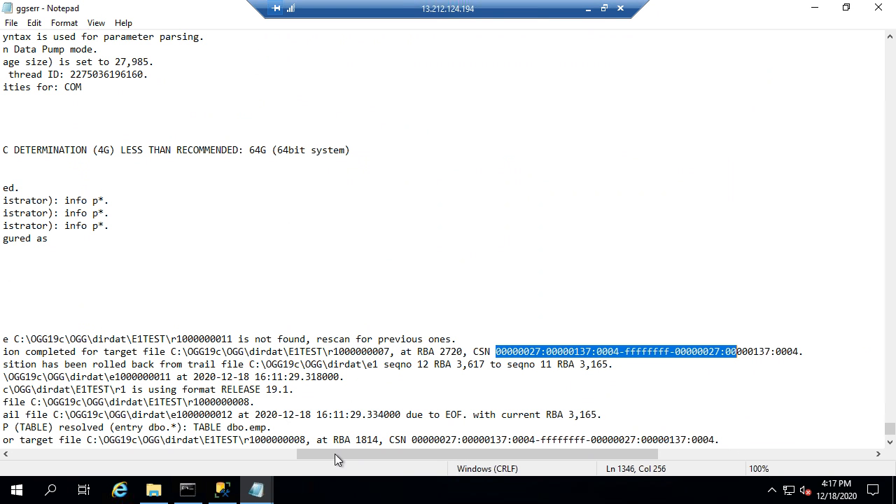
# Switch to the other remote session's GGSCI window and highlight the total inserts value in the replicat's hourly statistics.
pyautogui.doubleClick(533, 13)
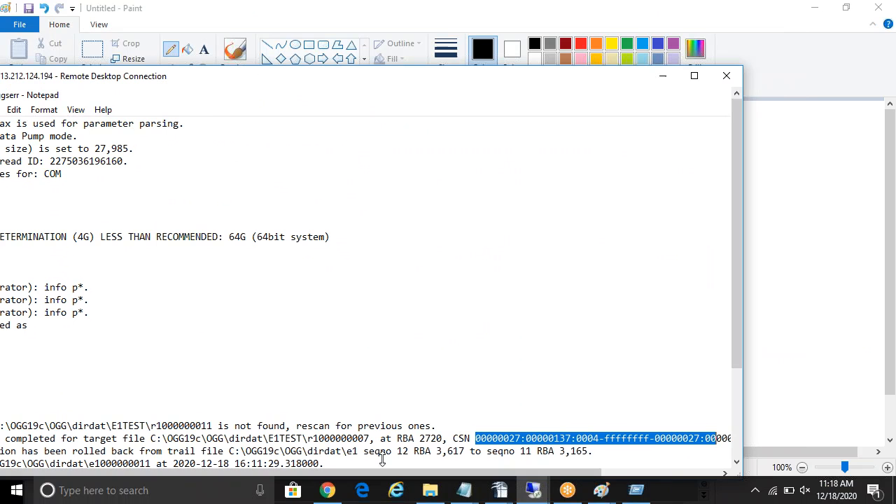
pyautogui.moveTo(533, 490)
pyautogui.click(625, 430)
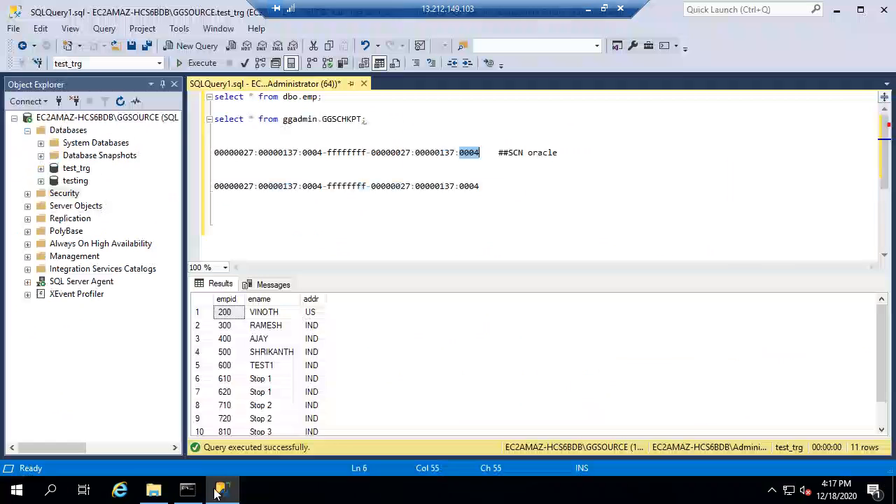
pyautogui.click(219, 490)
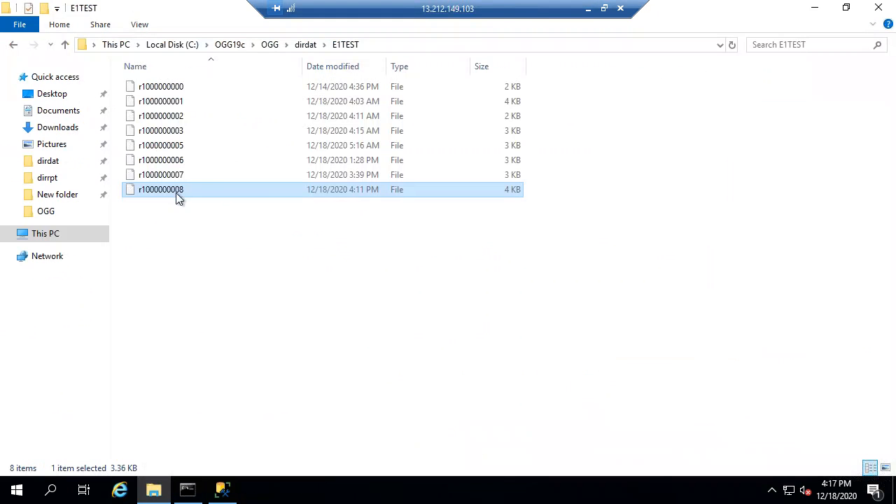
pyautogui.click(191, 488)
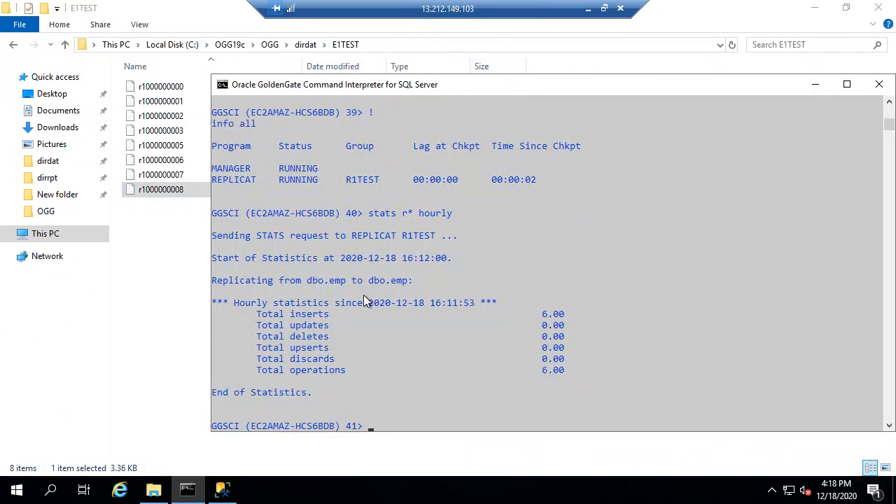
pyautogui.click(525, 317)
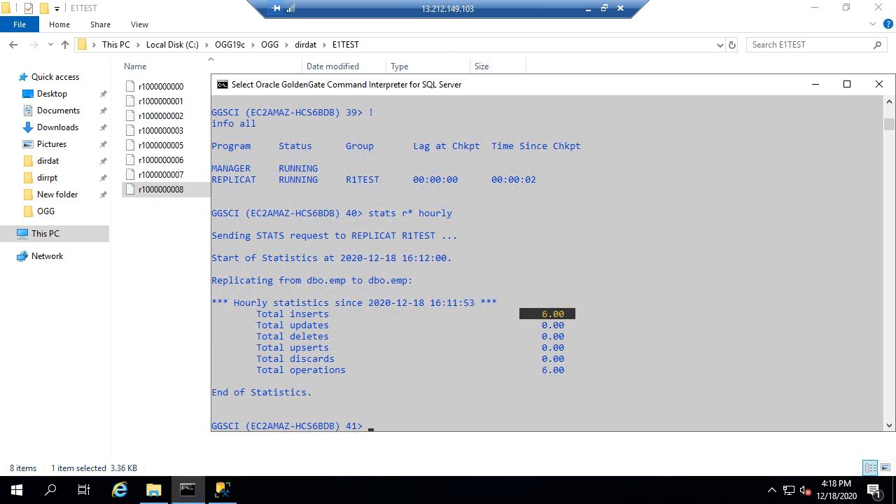
# Switch to SQL Server Management Studio and run only the query on ggadmin.GGSCHKPT.
pyautogui.click(222, 490)
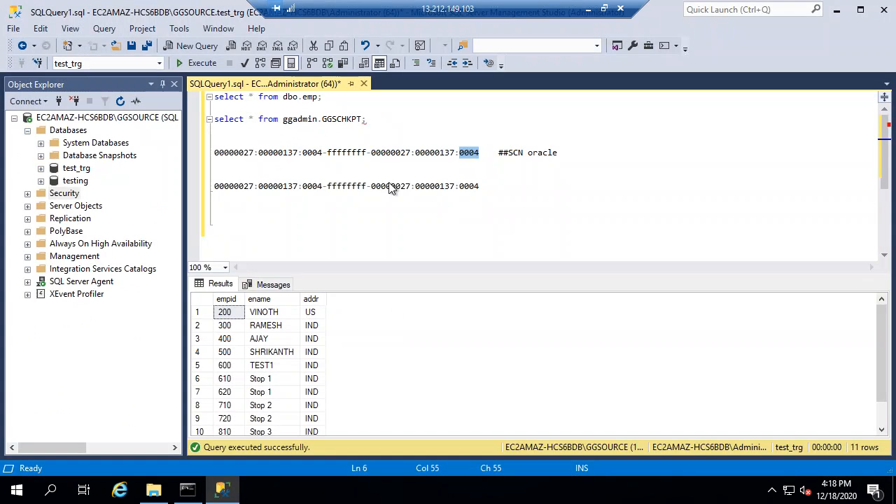
pyautogui.click(379, 123)
pyautogui.hotkey('shift', 'Home')
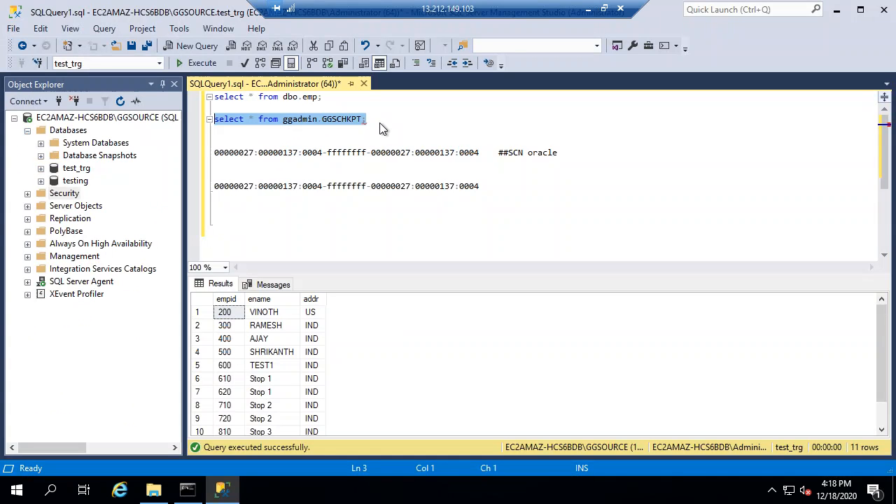
pyautogui.click(197, 63)
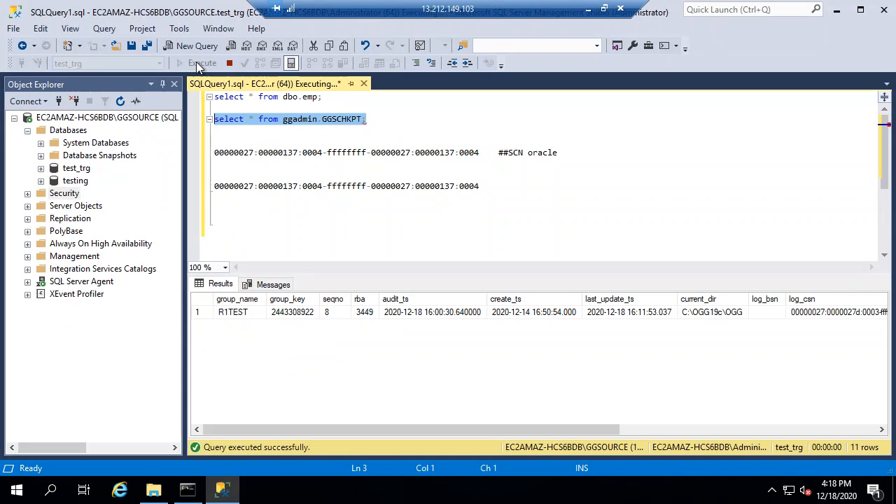
# Copy the log_csn value of group R1TEST into the query editor on a new line below the existing CSNs.
pyautogui.click(809, 314)
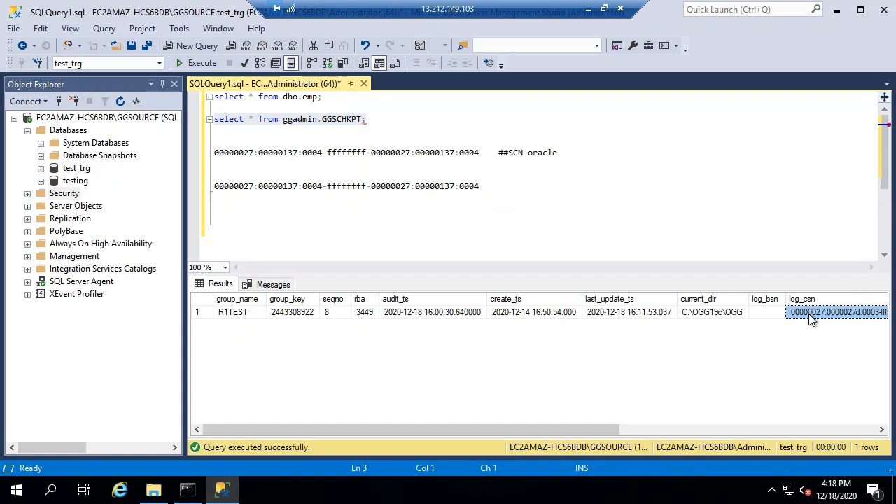
pyautogui.click(520, 210)
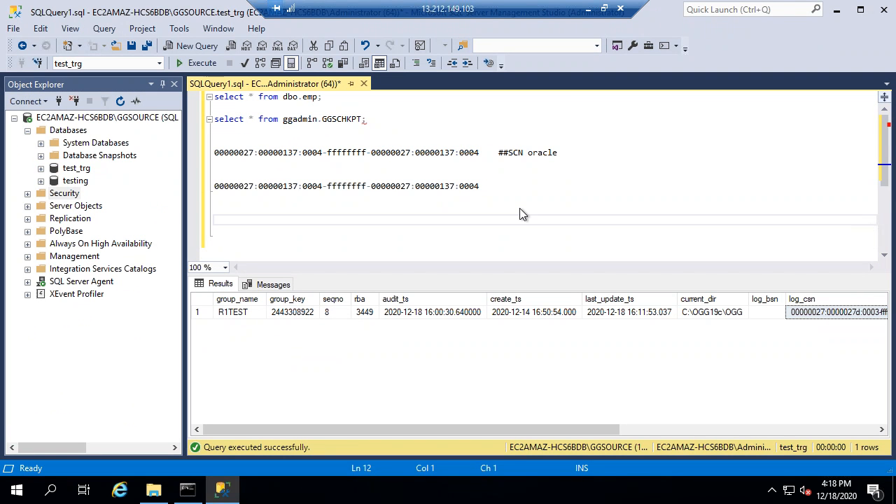
pyautogui.press('Return')
pyautogui.write('00000027:0000027d:0003-ffffffff-00000027:0000027d:0003')
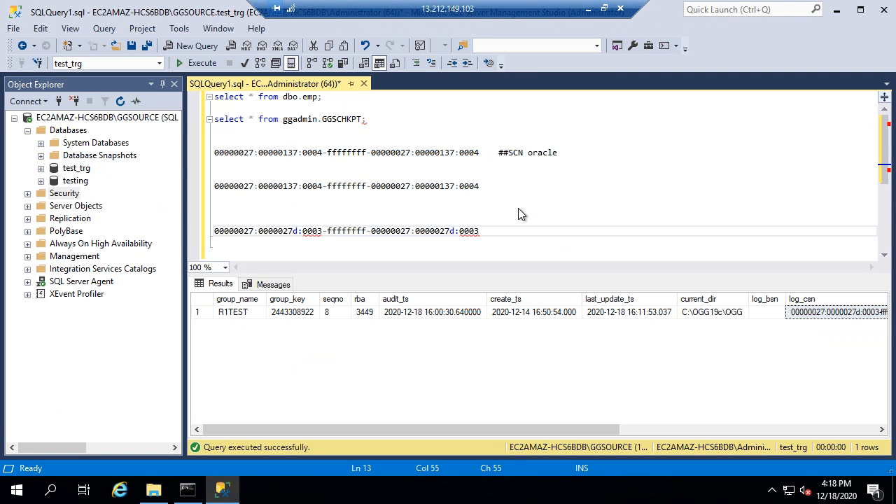
# Compare the newly added CSN with the earlier ones and select the full CSN marked ##SCN oracle.
pyautogui.moveTo(450, 232); pyautogui.dragTo(459, 232)
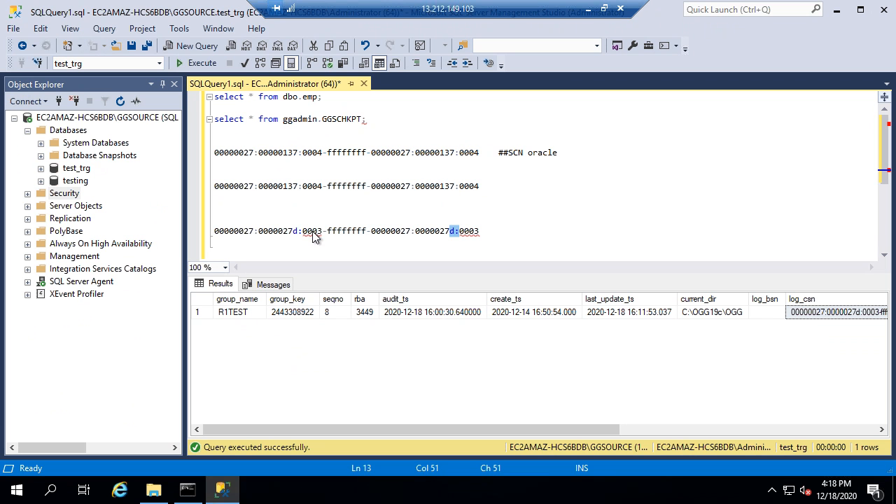
pyautogui.click(483, 152)
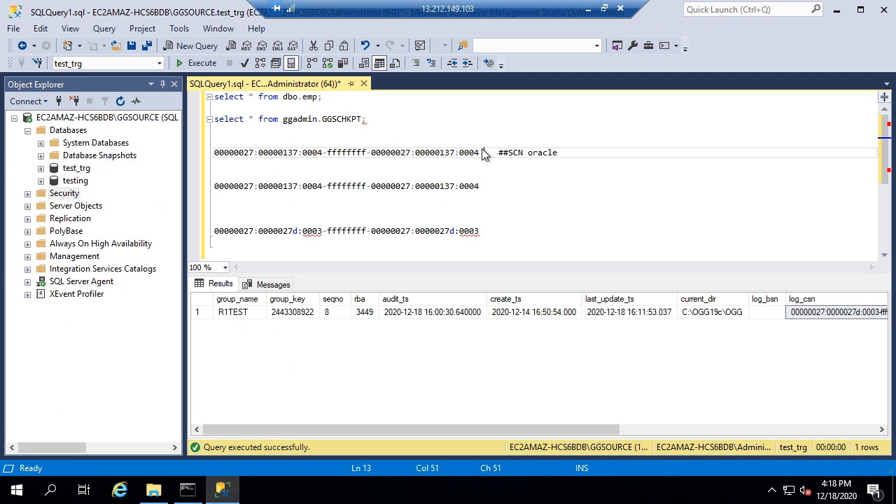
pyautogui.doubleClick(483, 153)
pyautogui.doubleClick(446, 154)
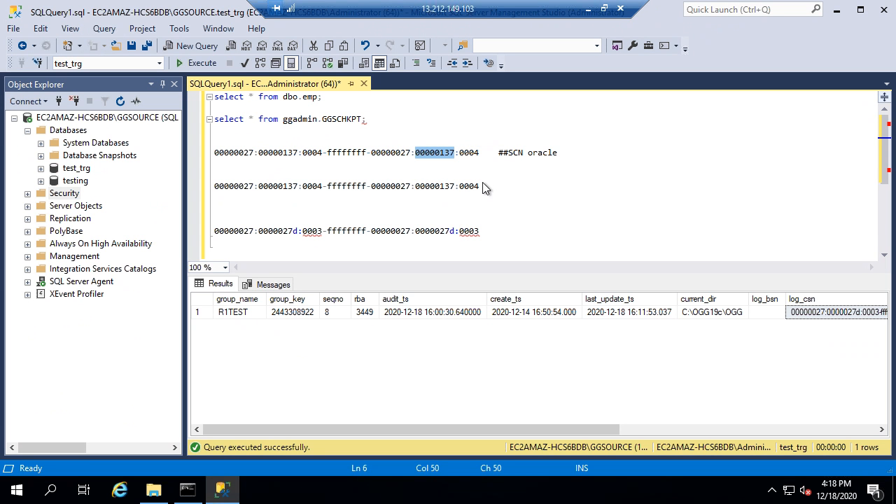
pyautogui.moveTo(480, 153); pyautogui.dragTo(215, 155)
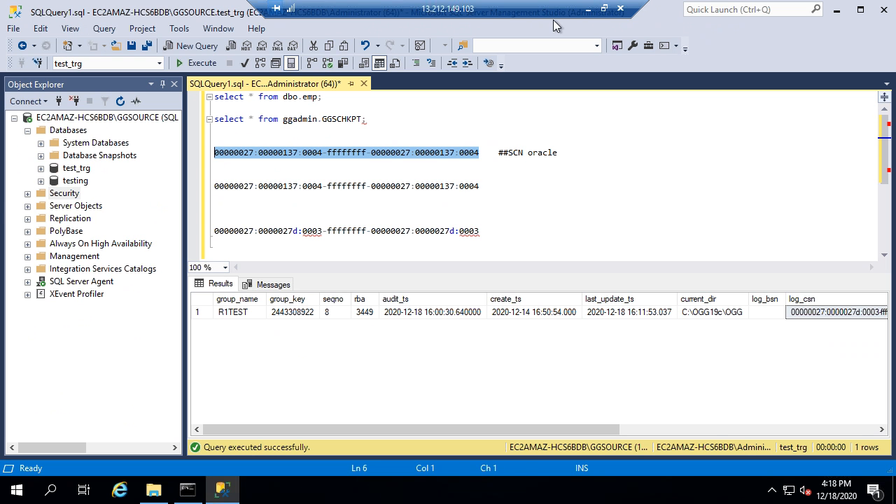
# Switch to the 13.212.124.194 remote session and copy the recovery initialization text from "target file" through the CSN in the ggserr log.
pyautogui.click(588, 9)
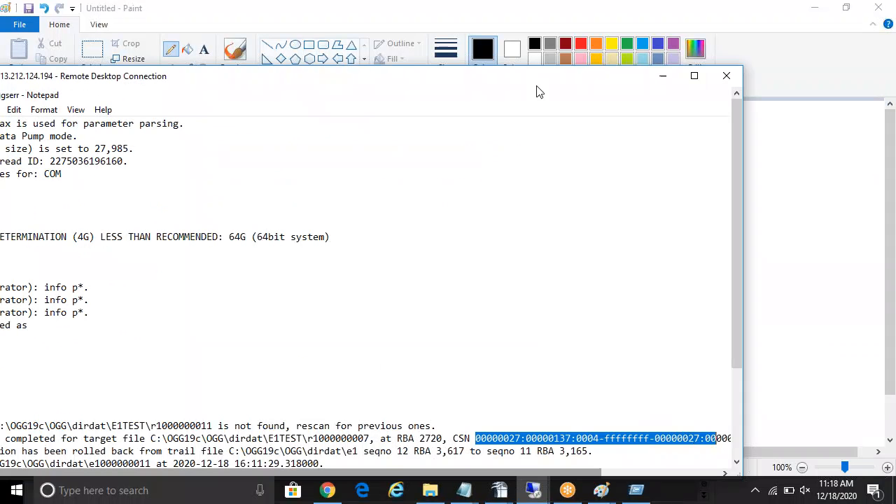
pyautogui.click(544, 489)
pyautogui.click(501, 454)
pyautogui.click(693, 77)
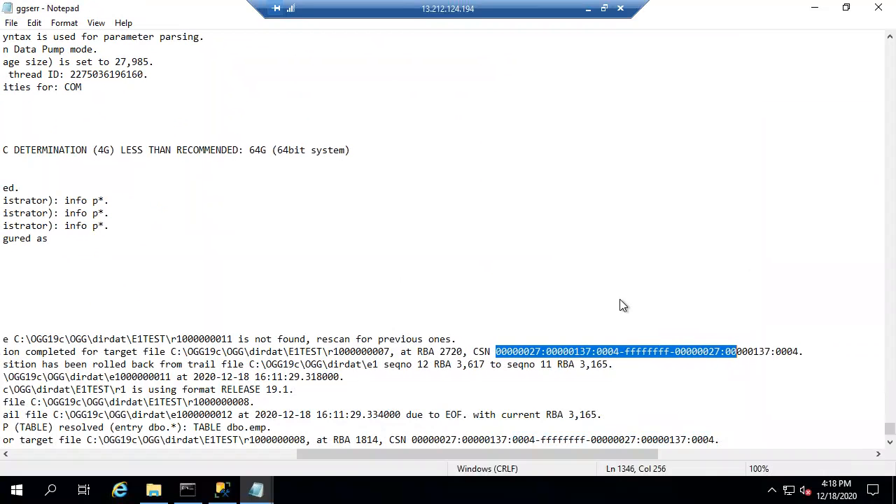
pyautogui.click(810, 353)
pyautogui.moveTo(810, 353); pyautogui.dragTo(103, 352)
pyautogui.hotkey('ctrl', 'c')
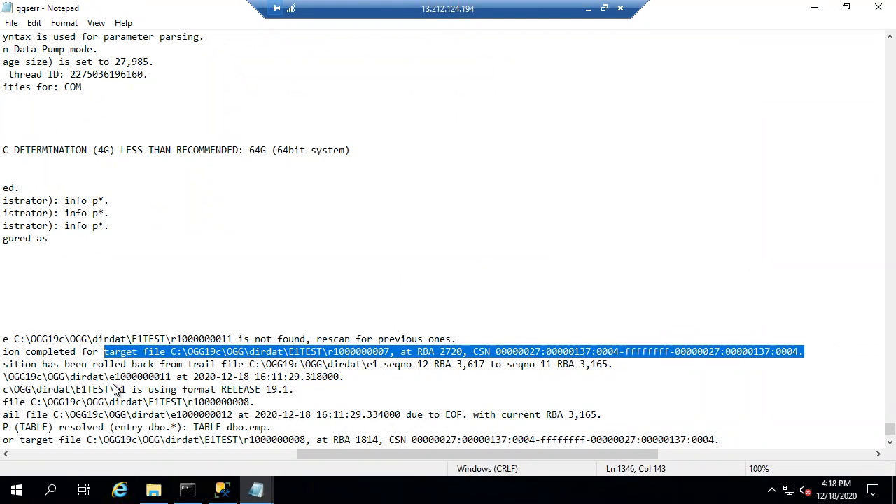
# Open a new Notepad document and paste the copied target file, RBA and CSN text.
pyautogui.click(26, 493)
pyautogui.write('notepad')
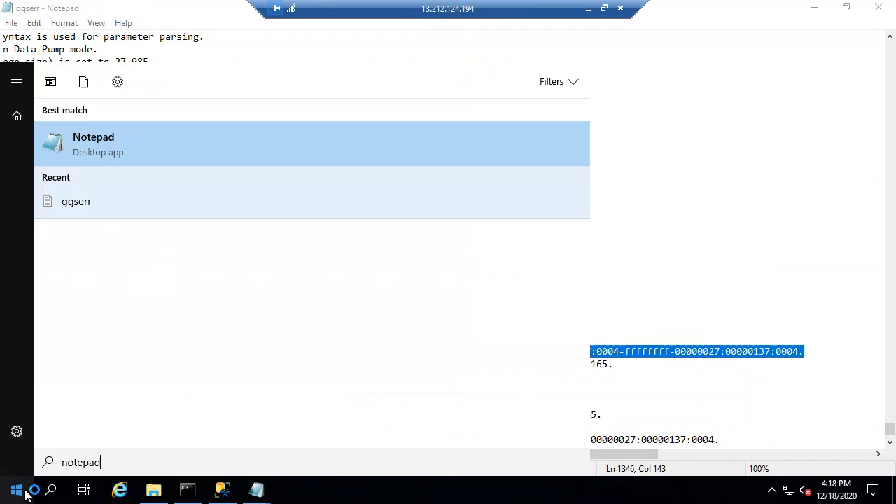
pyautogui.press('Return')
pyautogui.hotkey('ctrl', 'v')
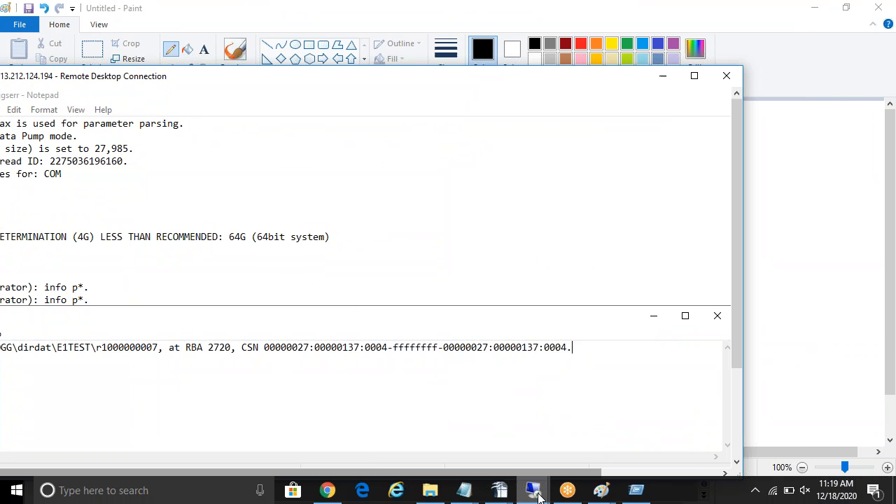
# Copy the CSN marked ##SCN oracle from the 13.212.149.103 session into the new note, on the line below the log's CSN.
pyautogui.click(537, 496)
pyautogui.click(591, 435)
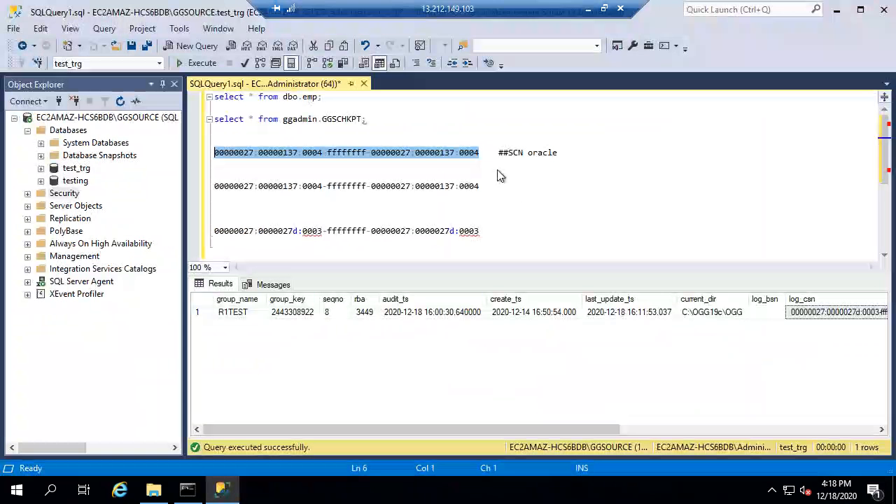
pyautogui.click(589, 10)
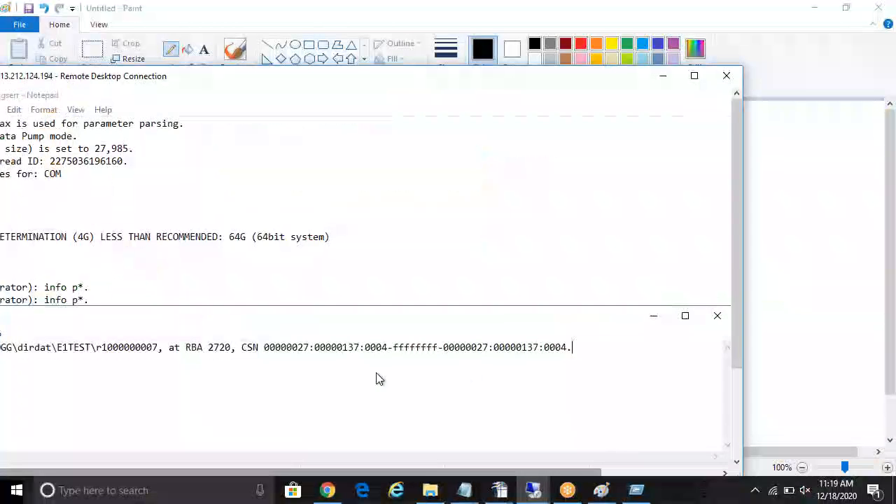
pyautogui.click(467, 366)
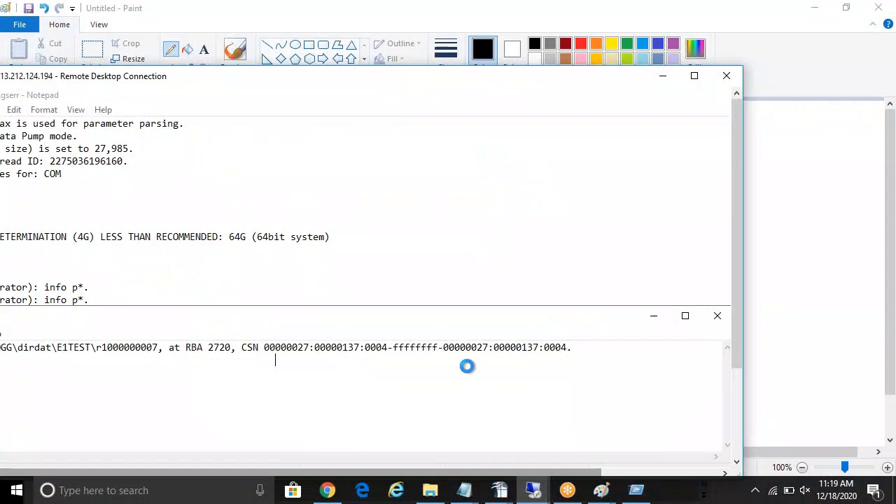
pyautogui.write('00000027:00000137:0004-ffffffff-00000027:00000137:0004')
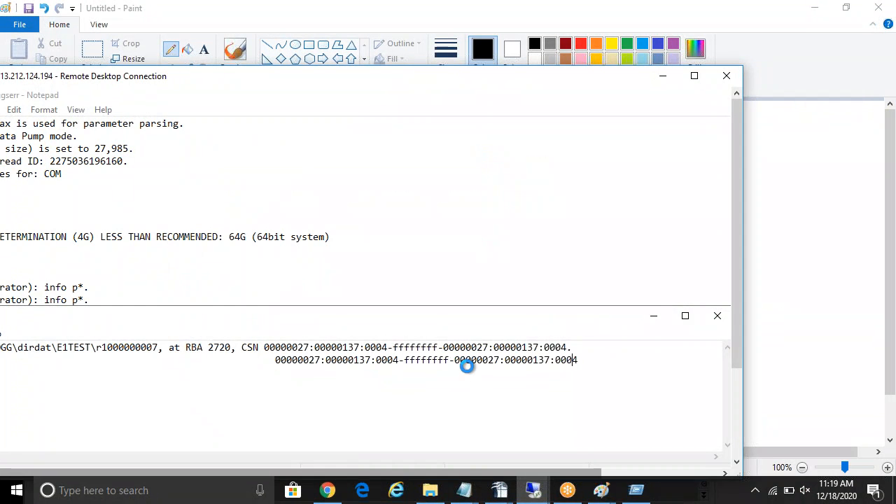
# Remove the extra leading spaces so the second CSN lines up directly under the first one.
pyautogui.click(273, 362)
pyautogui.press('BackSpace')
pyautogui.press('BackSpace')
pyautogui.press('BackSpace')
pyautogui.press('BackSpace')
pyautogui.press('BackSpace')
pyautogui.press('BackSpace')
pyautogui.press('BackSpace')
pyautogui.press('BackSpace')
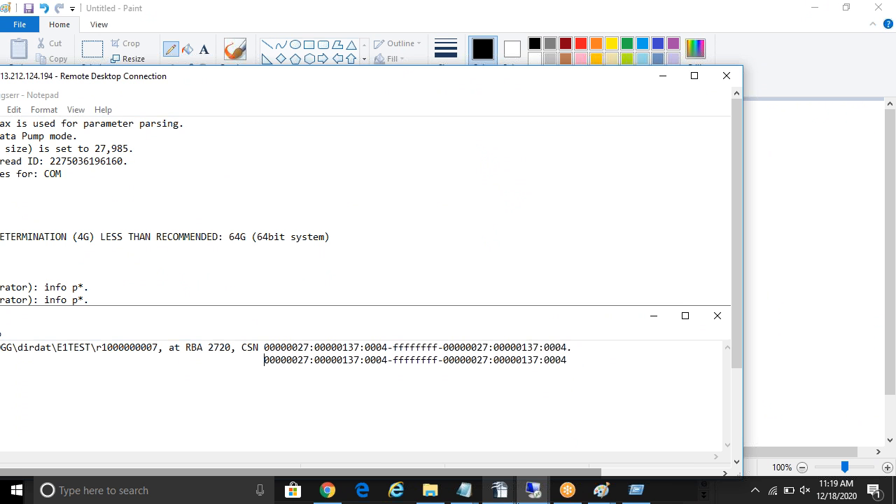
# Show the 13.212.124.194 session in full screen and examine the RBA of the TEST1 insert record in the Logdump output.
pyautogui.click(535, 492)
pyautogui.click(474, 436)
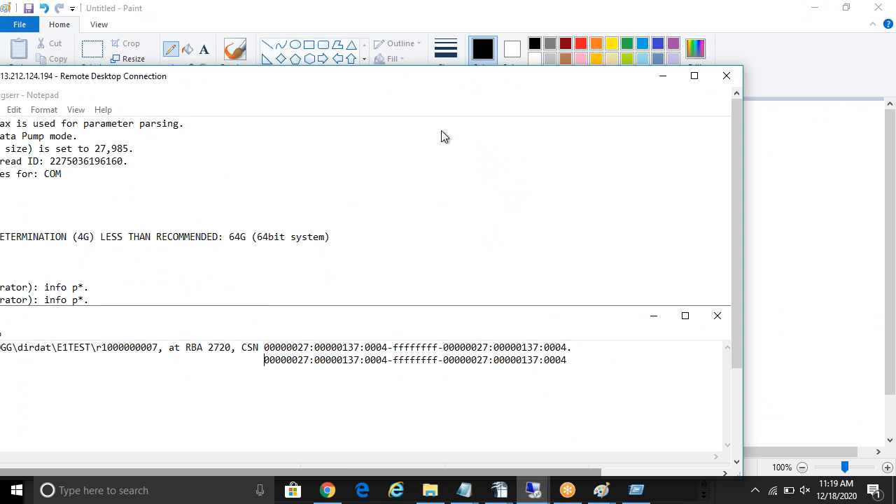
pyautogui.doubleClick(501, 80)
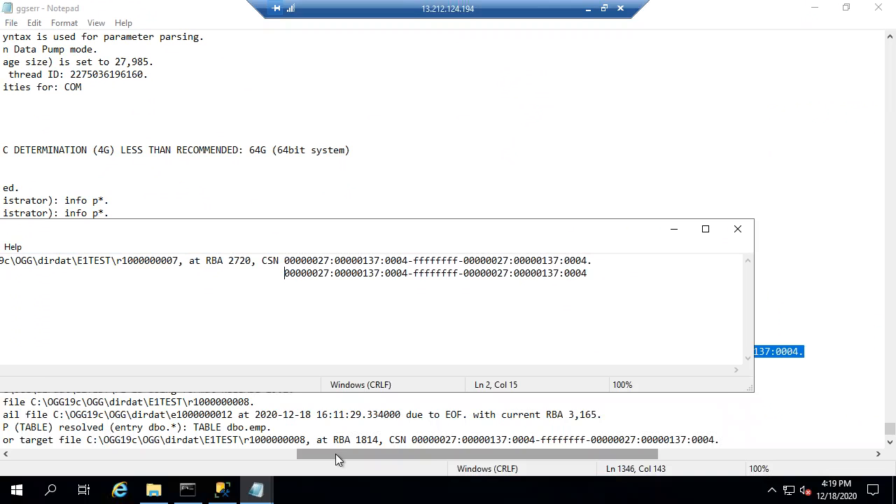
pyautogui.click(187, 490)
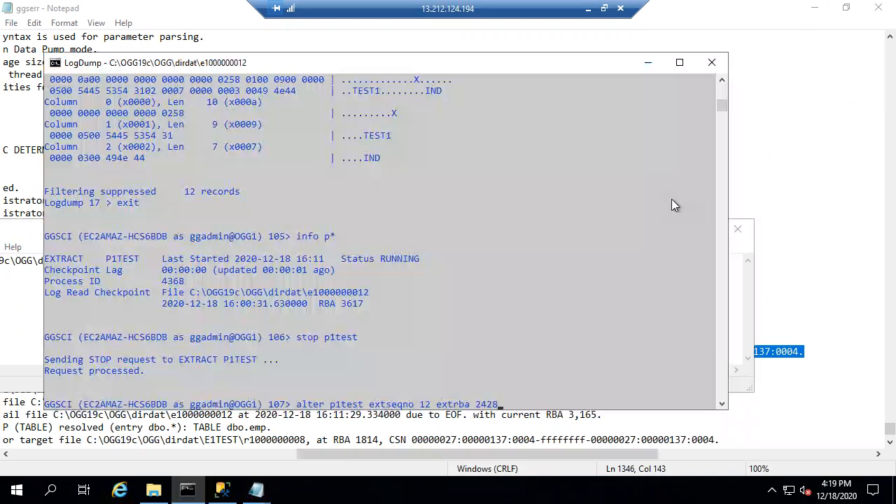
pyautogui.click(723, 79)
pyautogui.click(723, 80)
pyautogui.click(723, 80)
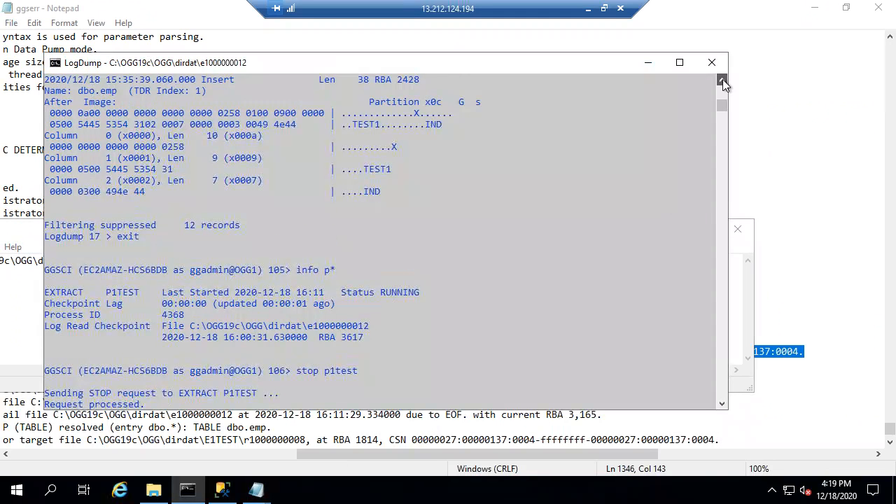
pyautogui.scroll(4, 448, 148)
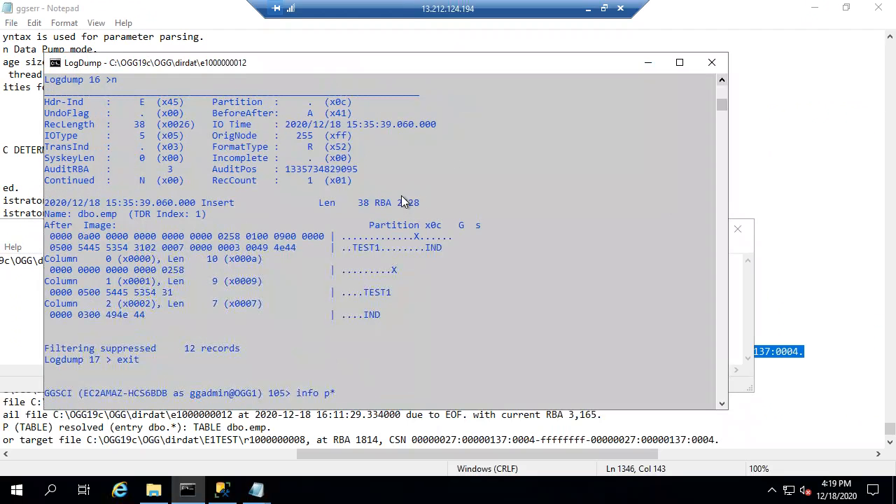
pyautogui.doubleClick(404, 202)
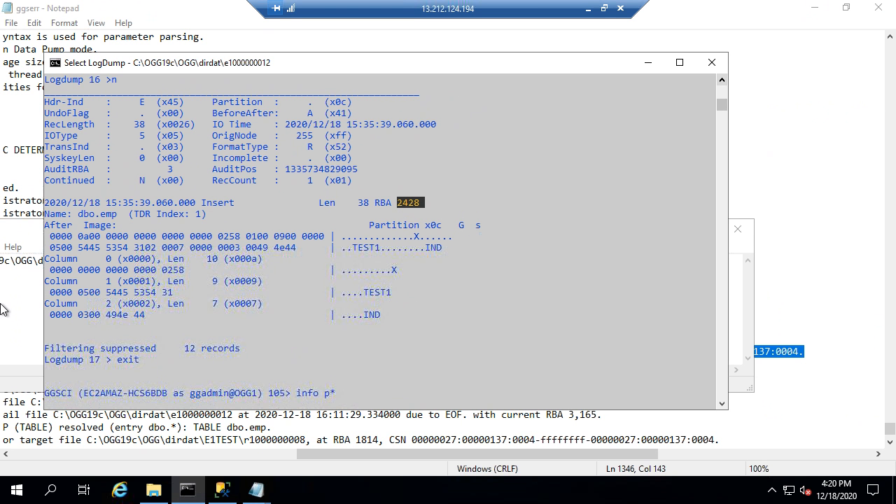
# Bring the note with the two CSNs fully into view, and review the recovery messages in the ggserr log.
pyautogui.click(34, 241)
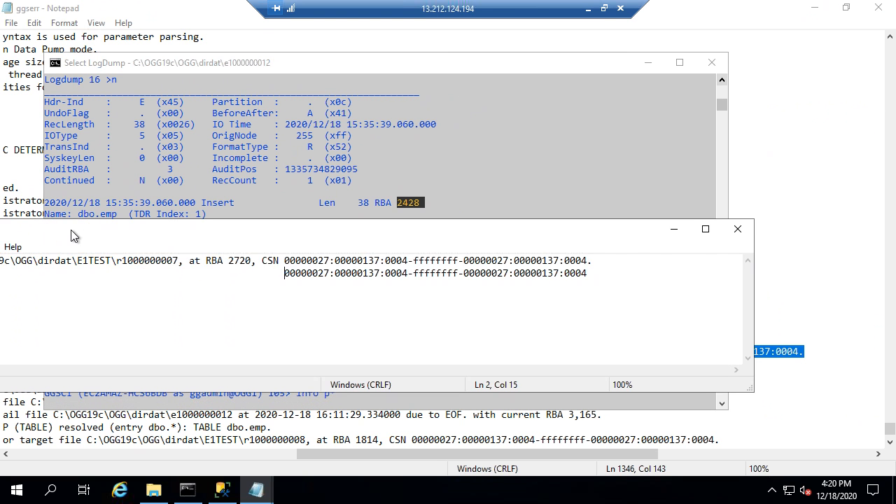
pyautogui.moveTo(76, 237); pyautogui.dragTo(315, 229)
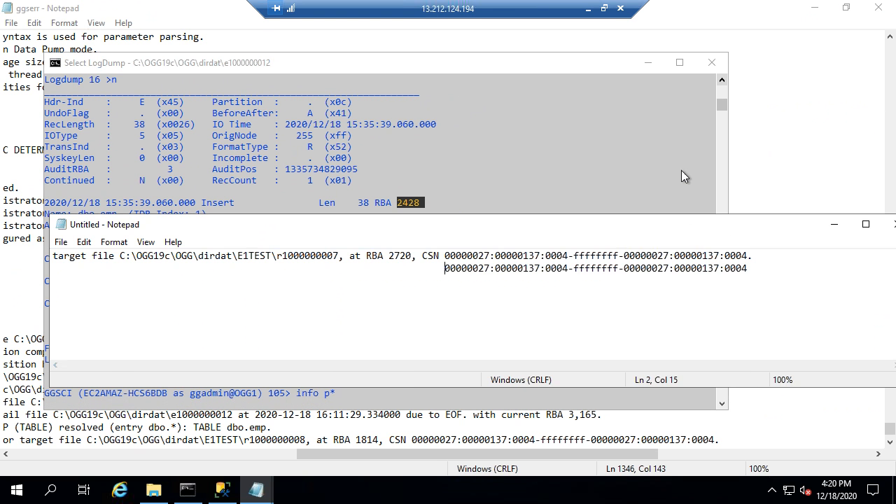
pyautogui.moveTo(803, 226); pyautogui.dragTo(730, 222)
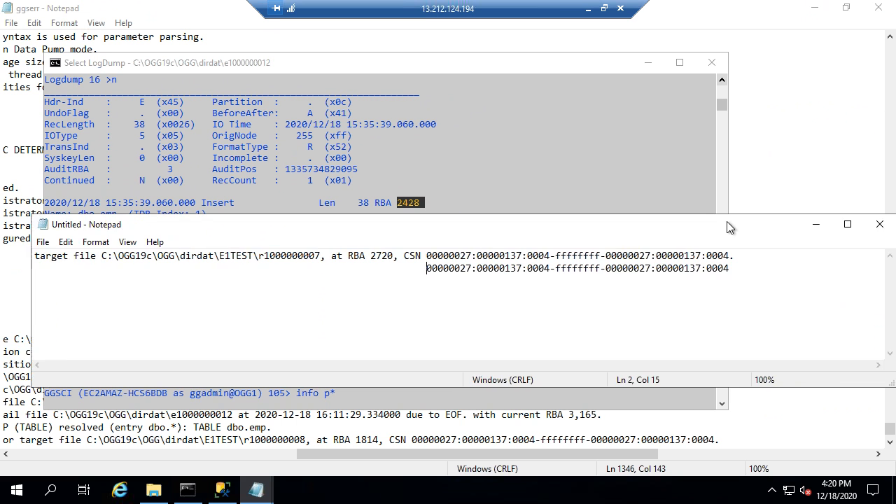
pyautogui.click(763, 222)
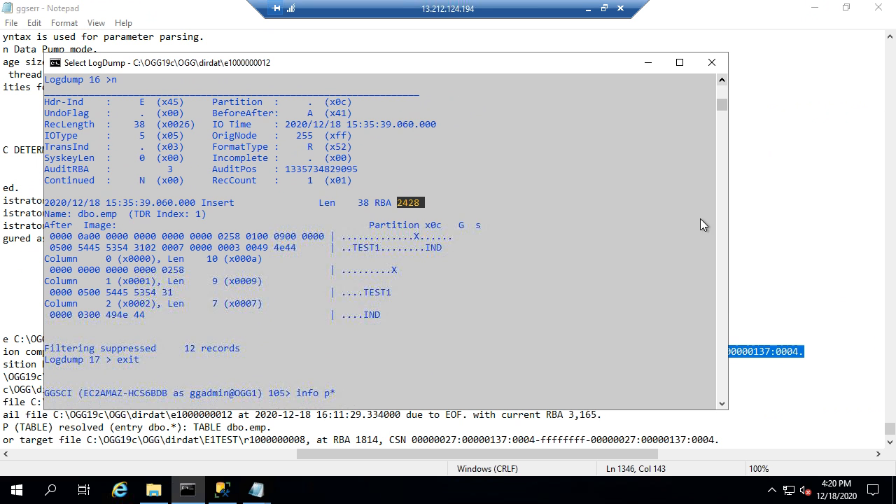
pyautogui.click(801, 376)
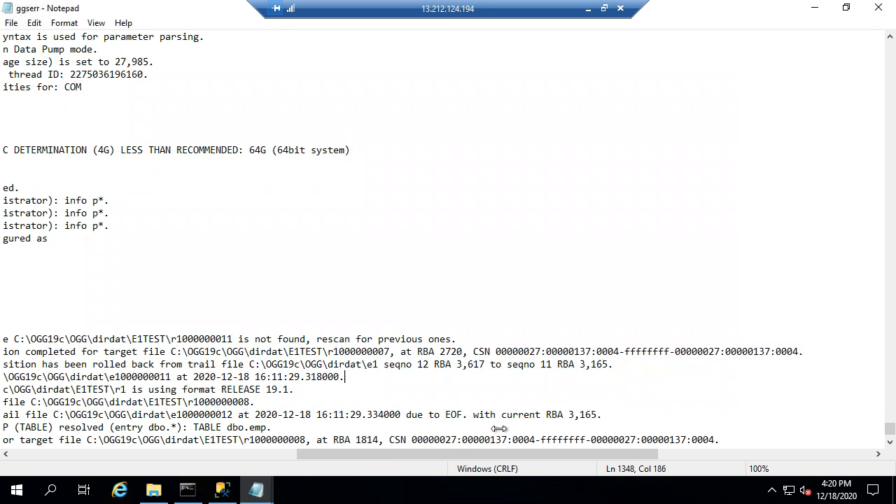
pyautogui.moveTo(407, 457); pyautogui.dragTo(383, 458)
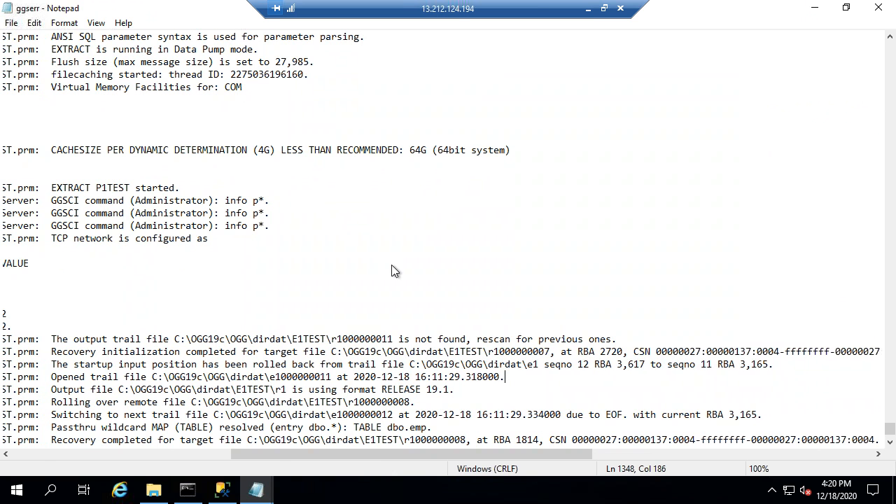
# Switch to the source-to-target replication diagram in Paint and cross out the target side, including REPLICAT, with two long pencil strokes.
pyautogui.click(588, 9)
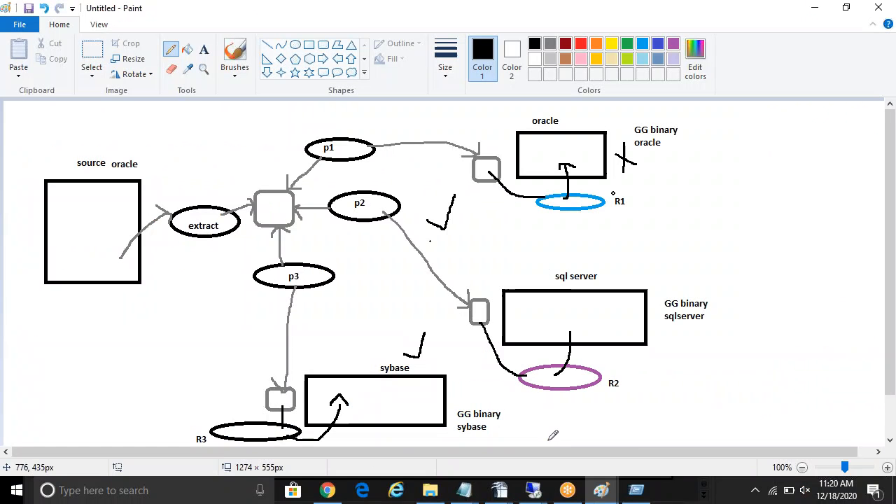
pyautogui.click(601, 490)
pyautogui.click(518, 454)
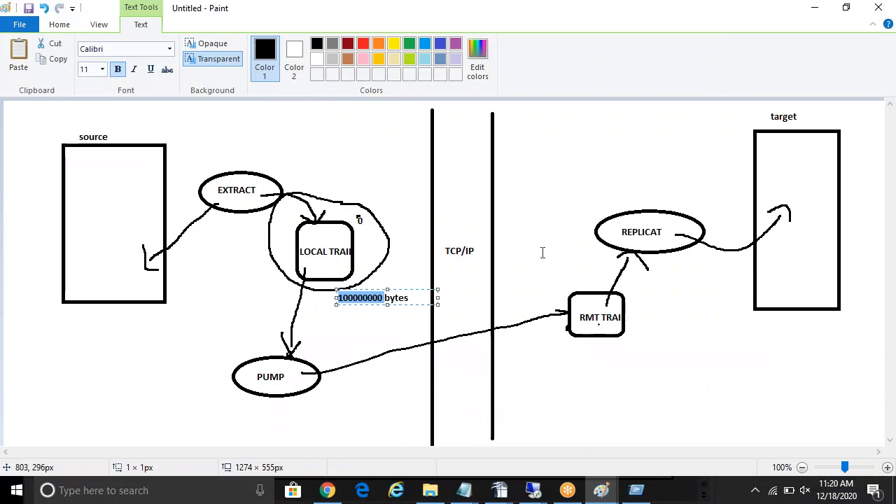
pyautogui.moveTo(568, 310); pyautogui.dragTo(400, 111)
pyautogui.click(60, 24)
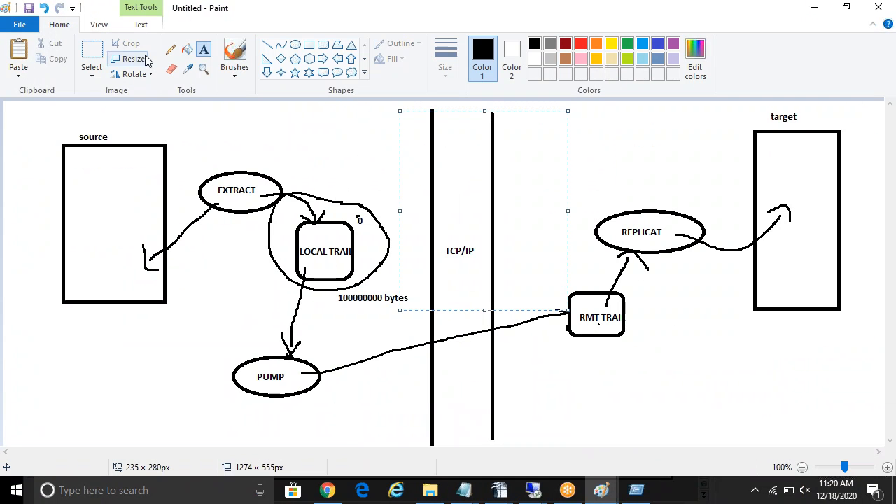
pyautogui.click(171, 49)
pyautogui.moveTo(514, 148); pyautogui.dragTo(883, 429)
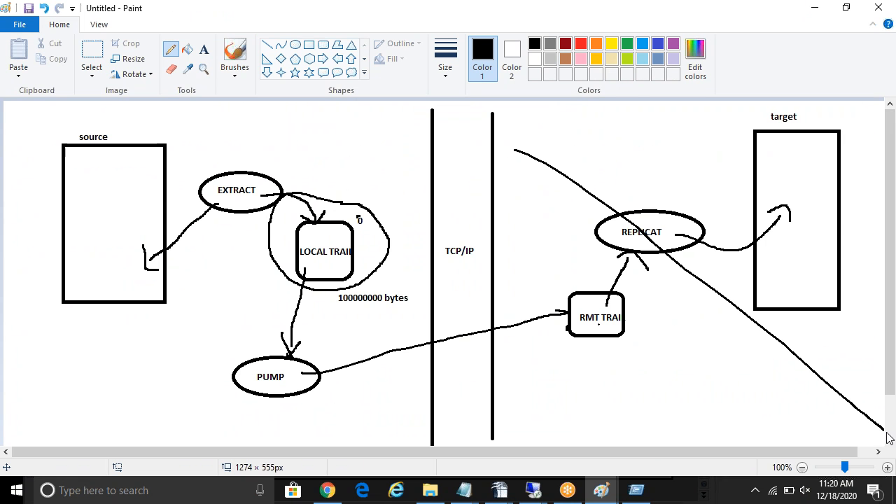
pyautogui.moveTo(722, 160); pyautogui.dragTo(600, 428)
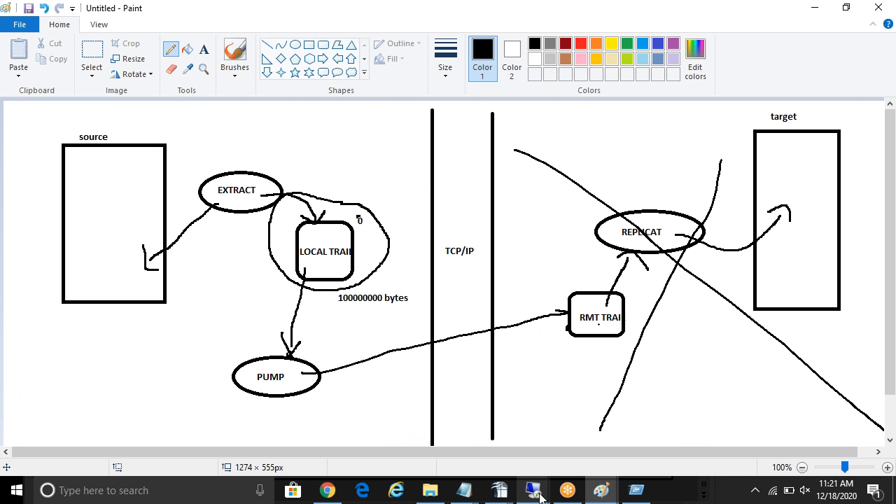
# Examine the R1TEST row's log_csn value from the ggadmin.GGSCHKPT query in the 13.212.149.103 session.
pyautogui.moveTo(539, 496)
pyautogui.click(576, 420)
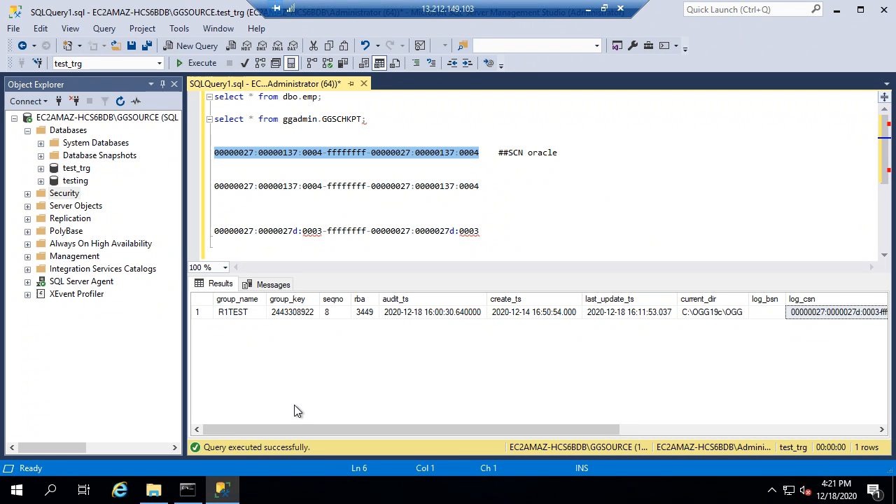
pyautogui.click(604, 9)
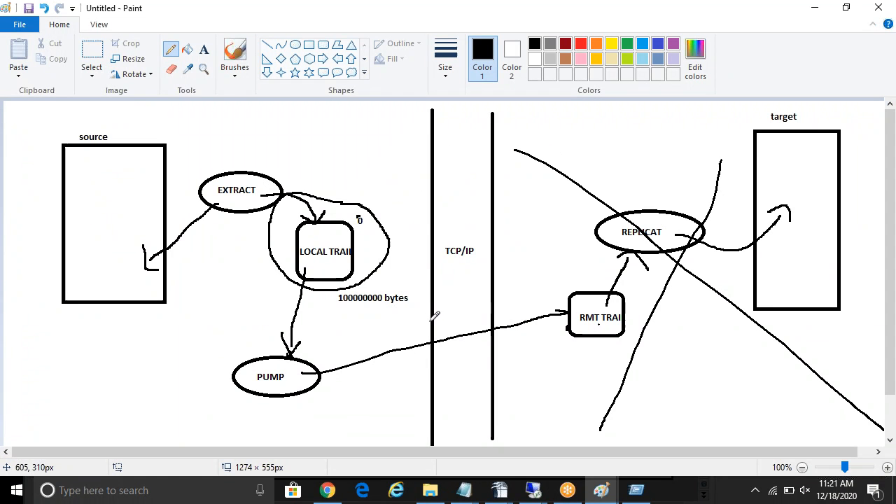
pyautogui.click(532, 489)
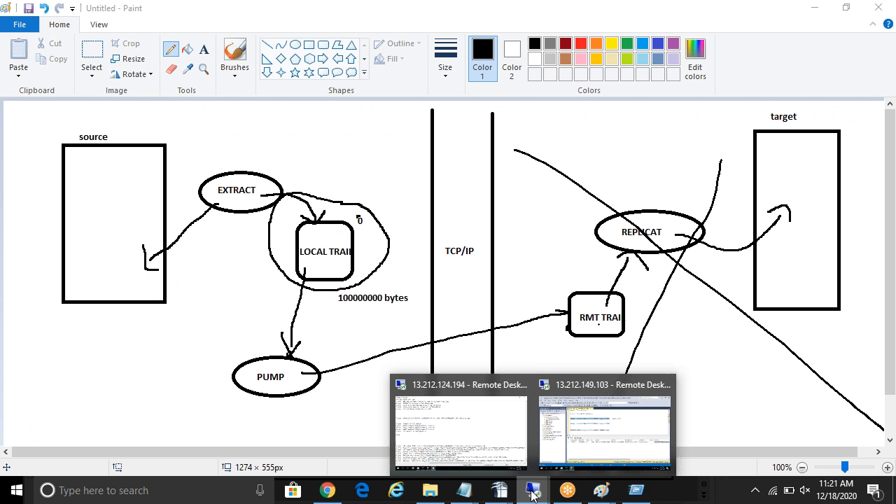
pyautogui.click(591, 465)
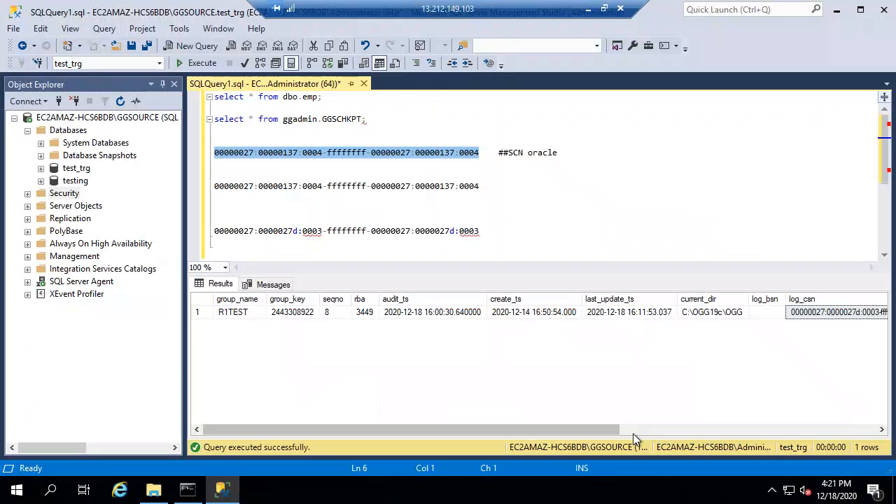
pyautogui.click(840, 313)
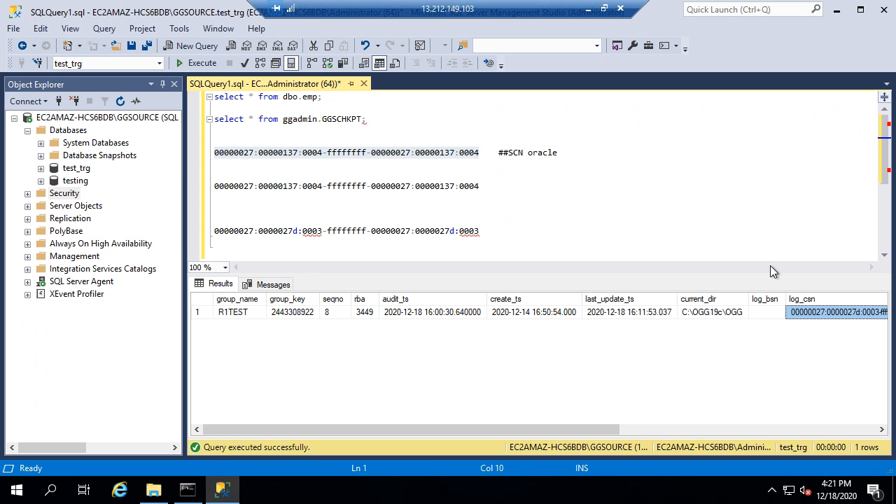
pyautogui.doubleClick(348, 120)
pyautogui.click(588, 8)
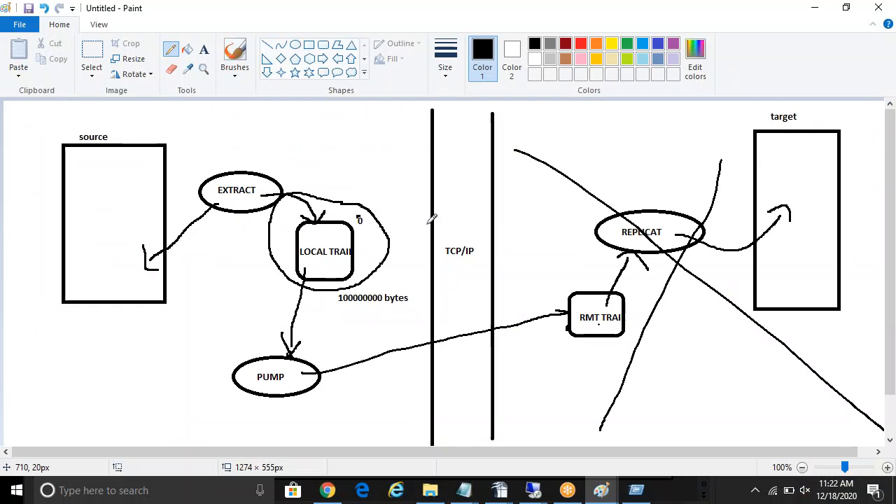
# Switch to the 13.212.124.194 session and highlight the TEST1 insert record in the Logdump output.
pyautogui.click(533, 491)
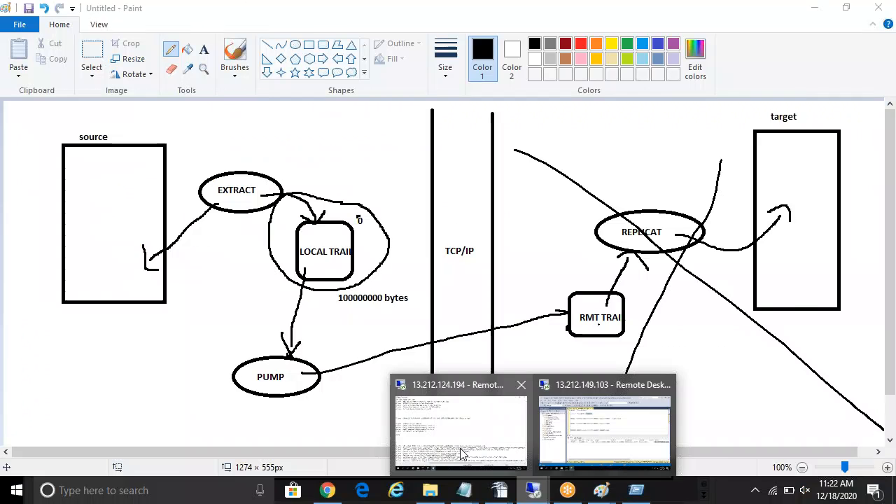
pyautogui.click(461, 454)
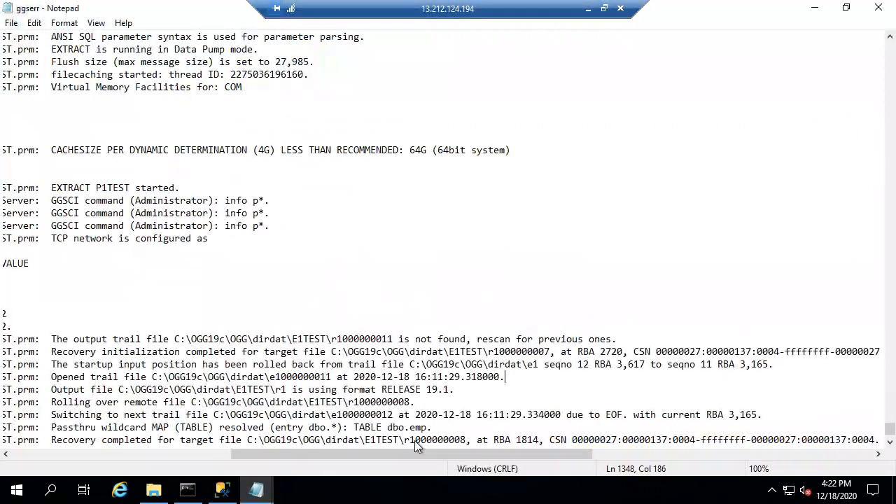
pyautogui.click(191, 489)
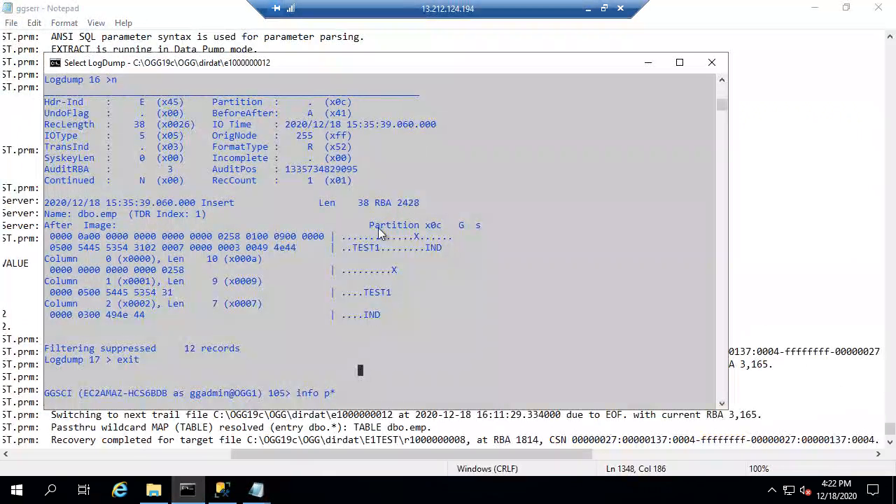
pyautogui.doubleClick(404, 200)
pyautogui.moveTo(86, 194); pyautogui.dragTo(282, 316)
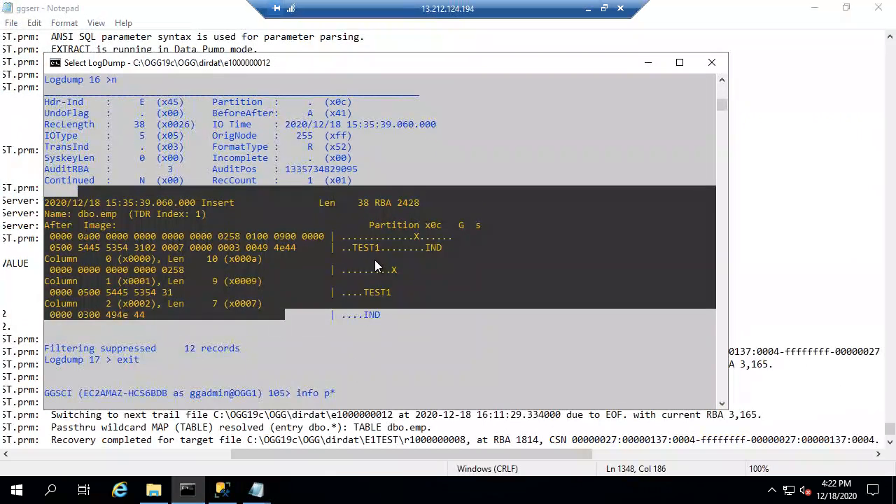
# Find the filter inc logcsn command earlier in the Logdump output and select the CSN it filters on.
pyautogui.click(723, 81)
pyautogui.click(723, 80)
pyautogui.click(722, 81)
pyautogui.click(723, 81)
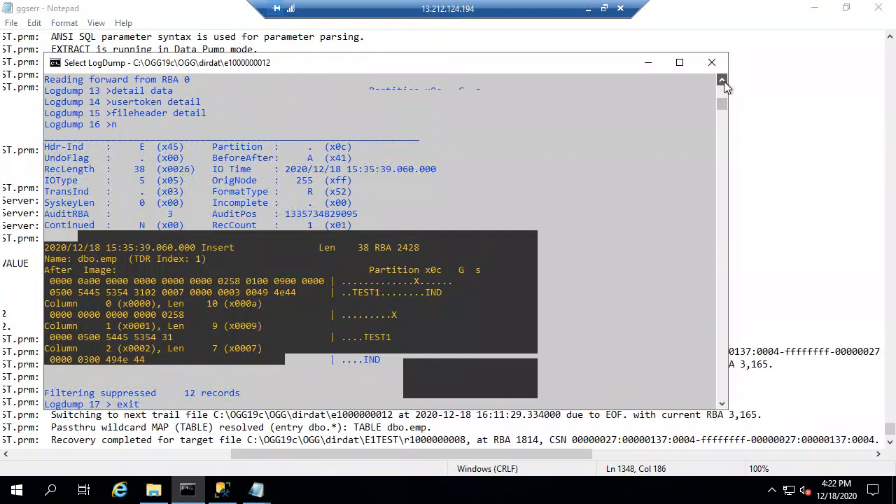
pyautogui.scroll(14, 489, 152)
pyautogui.moveTo(205, 203); pyautogui.dragTo(557, 204)
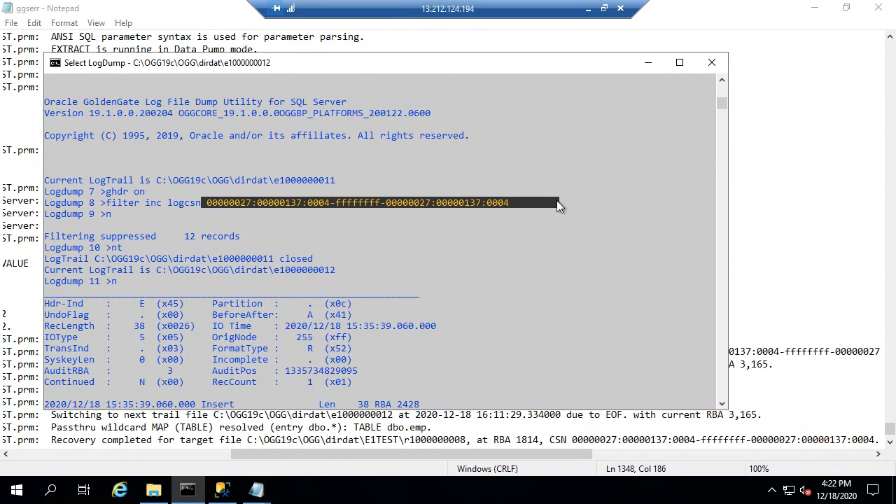
pyautogui.rightClick(556, 200)
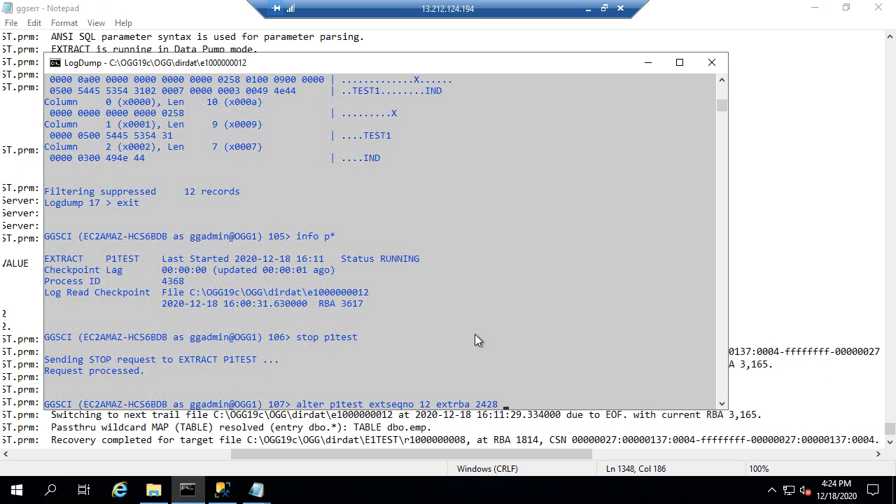
# Discard the pending alter p1test command and list the status of all GoldenGate processes with info all.
pyautogui.press('BackSpace')
pyautogui.press('BackSpace')
pyautogui.press('BackSpace')
pyautogui.press('BackSpace')
pyautogui.press('BackSpace')
pyautogui.press('BackSpace')
pyautogui.press('BackSpace')
pyautogui.press('BackSpace')
pyautogui.press('BackSpace')
pyautogui.press('BackSpace')
pyautogui.press('BackSpace')
pyautogui.press('BackSpace')
pyautogui.press('BackSpace')
pyautogui.press('BackSpace')
pyautogui.press('BackSpace')
pyautogui.press('BackSpace')
pyautogui.press('BackSpace')
pyautogui.press('BackSpace')
pyautogui.press('BackSpace')
pyautogui.press('BackSpace')
pyautogui.press('BackSpace')
pyautogui.press('BackSpace')
pyautogui.press('BackSpace')
pyautogui.press('BackSpace')
pyautogui.press('BackSpace')
pyautogui.press('BackSpace')
pyautogui.press('BackSpace')
pyautogui.write('i')
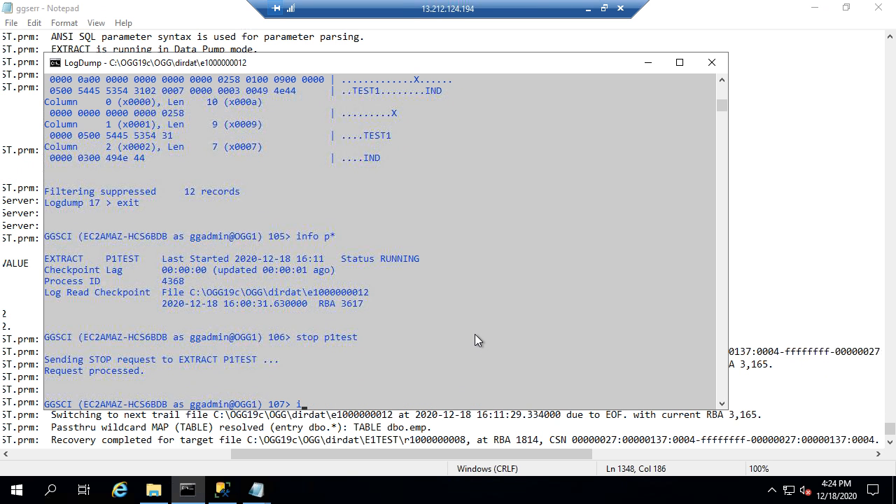
pyautogui.write('nfo all')
pyautogui.press('Return')
# Start the pump process in GGSCI with start p*.
pyautogui.write('s')
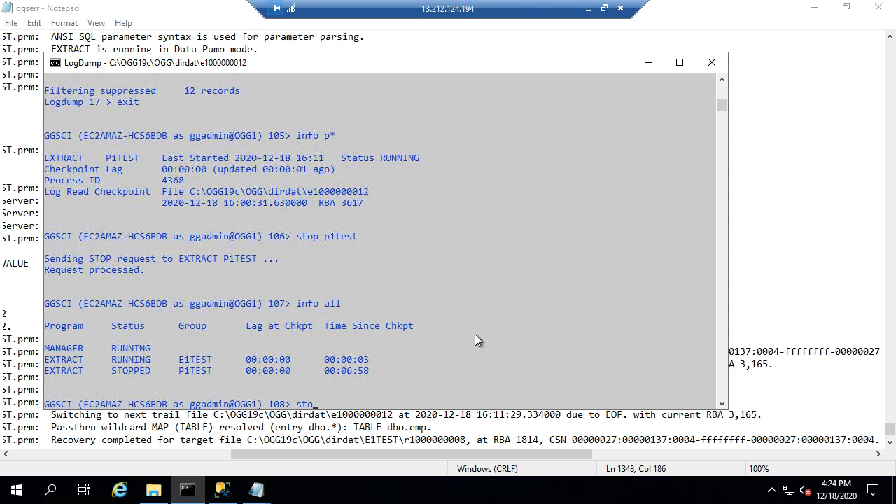
pyautogui.write('tart p*')
pyautogui.press('Return')
# Check the status of all GoldenGate processes with info all, repeating the command twice with !
pyautogui.write('ifno al')
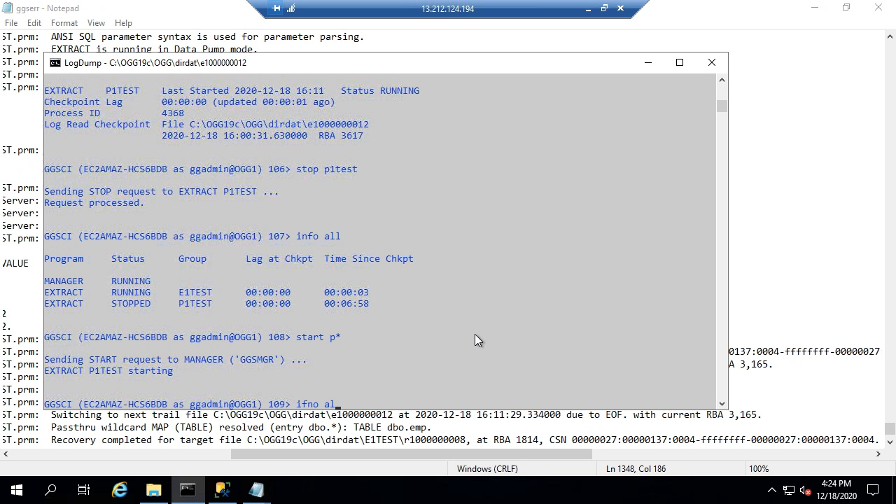
pyautogui.press('BackSpace')
pyautogui.press('BackSpace')
pyautogui.press('BackSpace')
pyautogui.press('BackSpace')
pyautogui.press('BackSpace')
pyautogui.write('nfo all')
pyautogui.press('Return')
pyautogui.write('!')
pyautogui.press('Return')
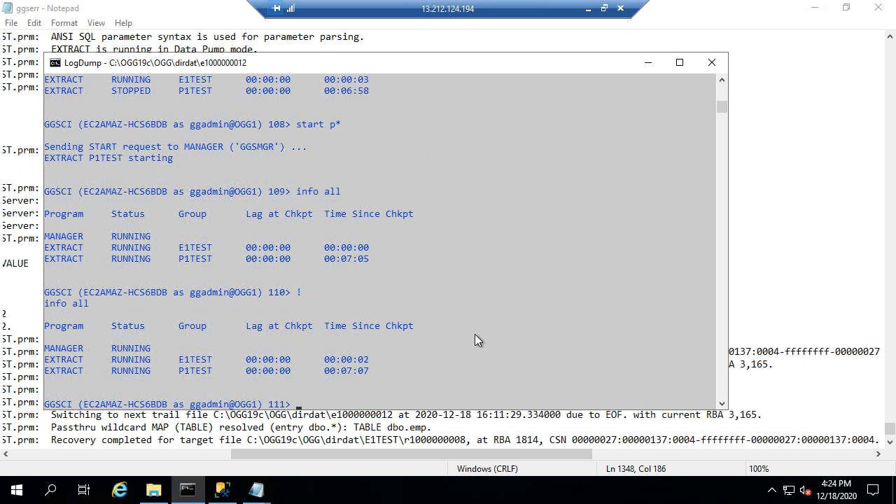
pyautogui.write('!')
pyautogui.press('Return')
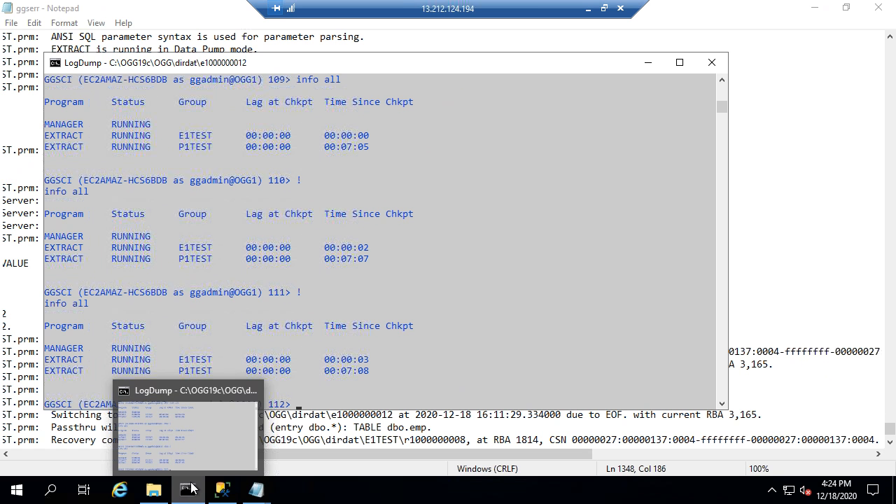
# Return to the ggserr log and examine the recovery target file, its CSN, the rolled-back startup input position and the remote file rollover.
pyautogui.click(380, 346)
pyautogui.write('sh')
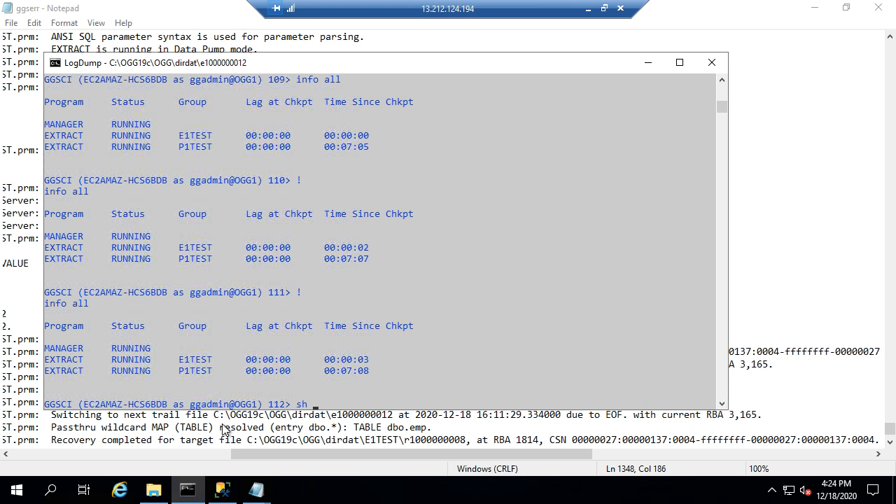
pyautogui.click(223, 491)
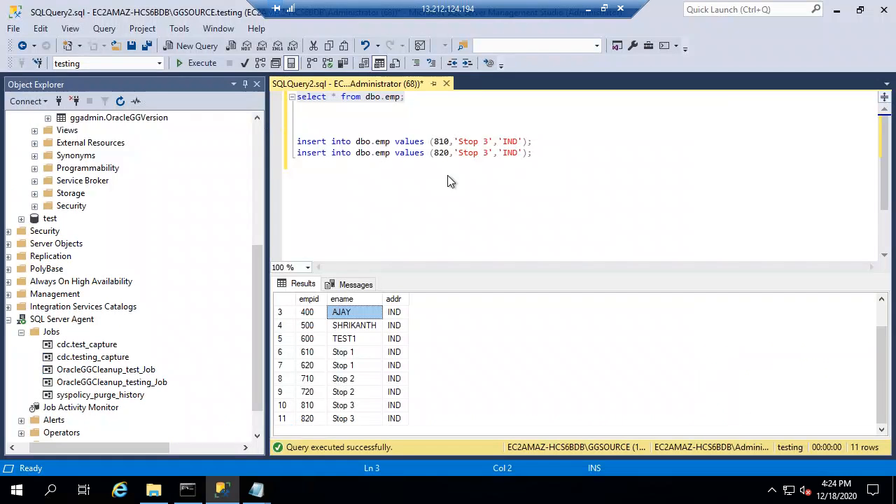
pyautogui.click(261, 492)
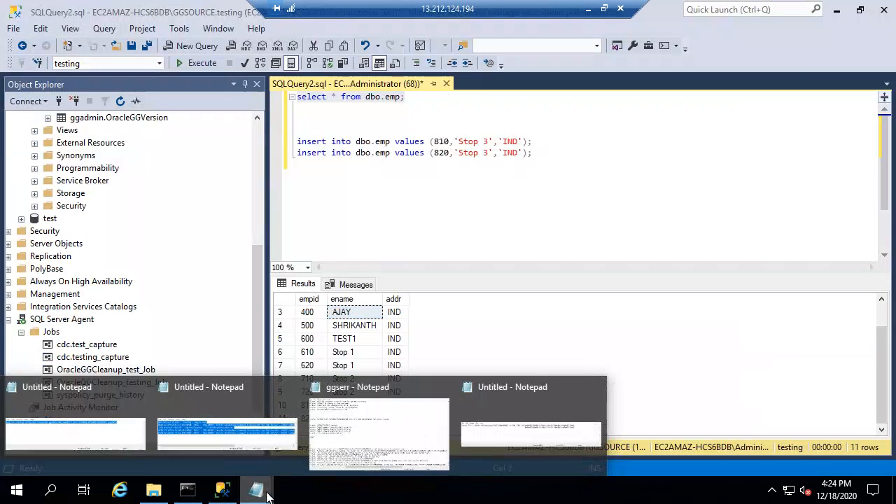
pyautogui.click(401, 428)
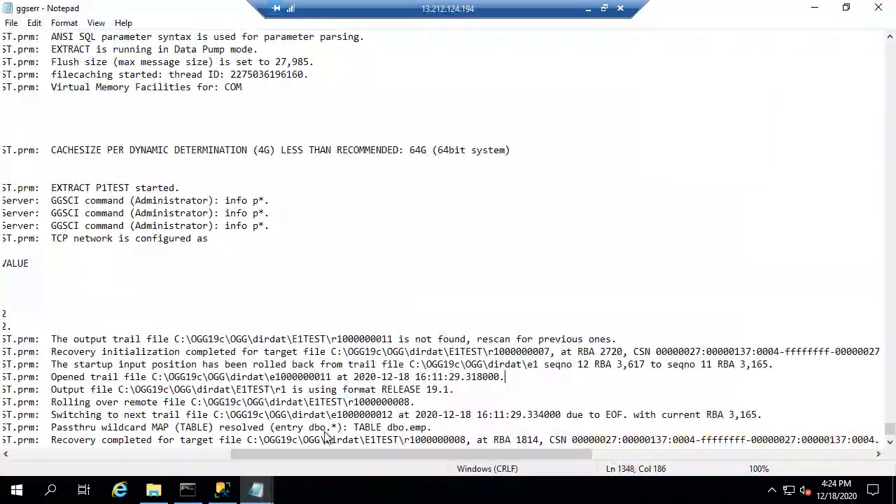
pyautogui.moveTo(74, 352); pyautogui.dragTo(494, 358)
pyautogui.click(546, 355)
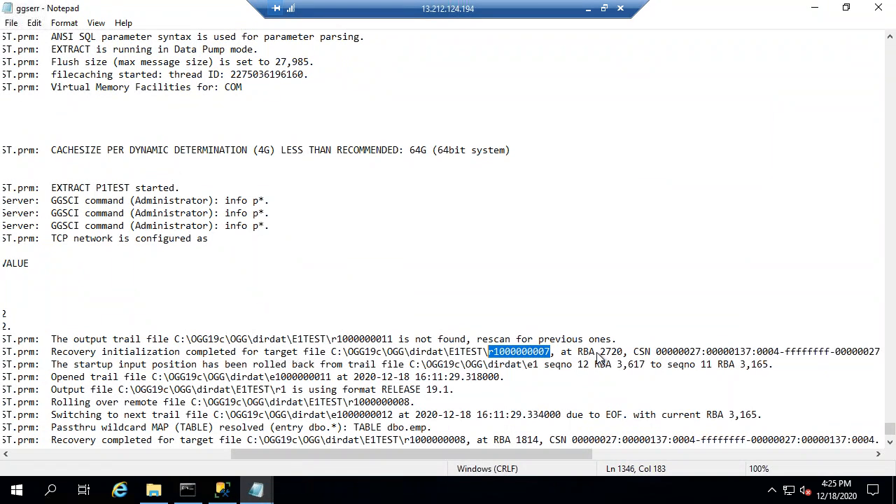
pyautogui.moveTo(661, 354); pyautogui.dragTo(752, 360)
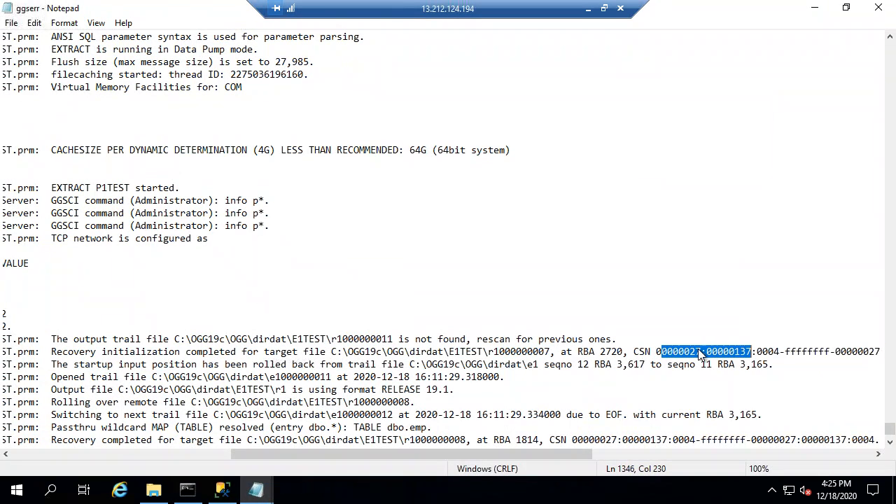
pyautogui.moveTo(658, 354); pyautogui.dragTo(693, 355)
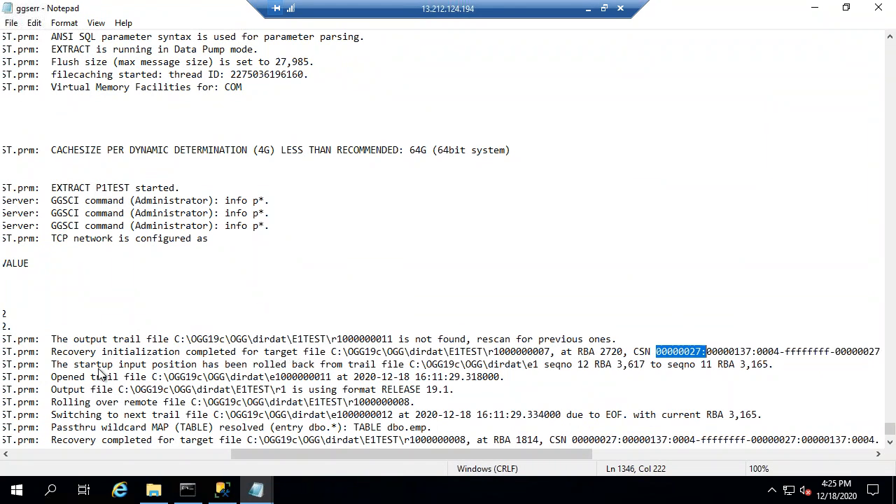
pyautogui.moveTo(73, 365); pyautogui.dragTo(338, 364)
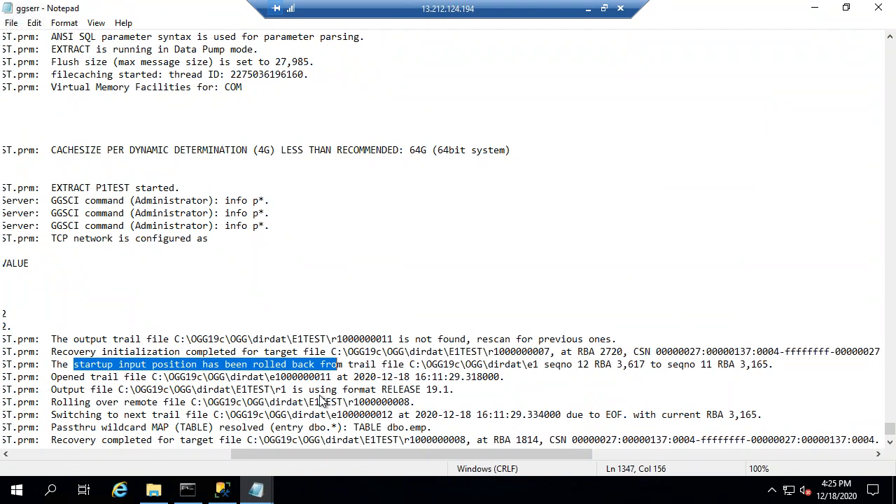
pyautogui.moveTo(414, 403); pyautogui.dragTo(348, 406)
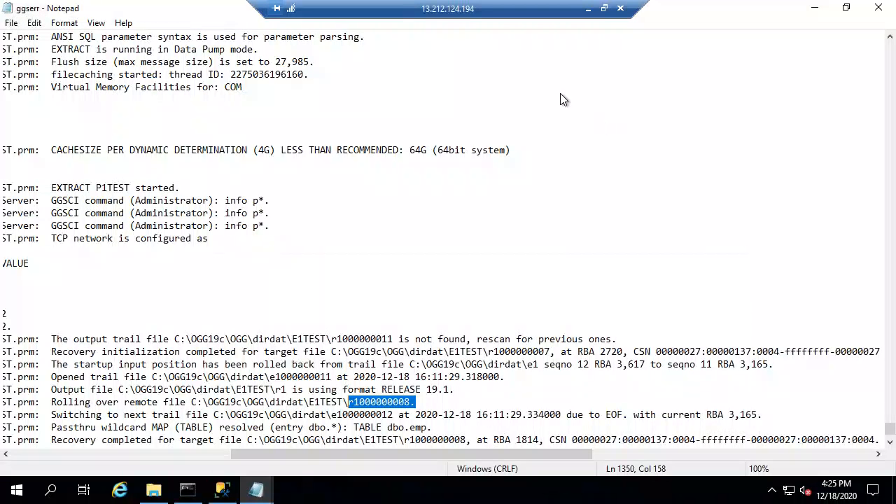
# Move from the ggserr log to the untitled Notepad notes and add the line "12.2 OGG -- 19c" below the extract commands.
pyautogui.doubleClick(204, 10)
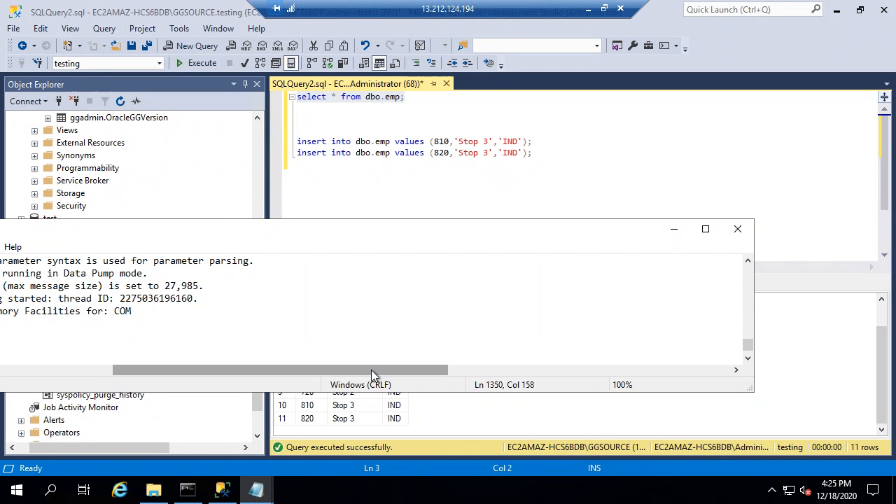
pyautogui.moveTo(371, 369); pyautogui.dragTo(123, 377)
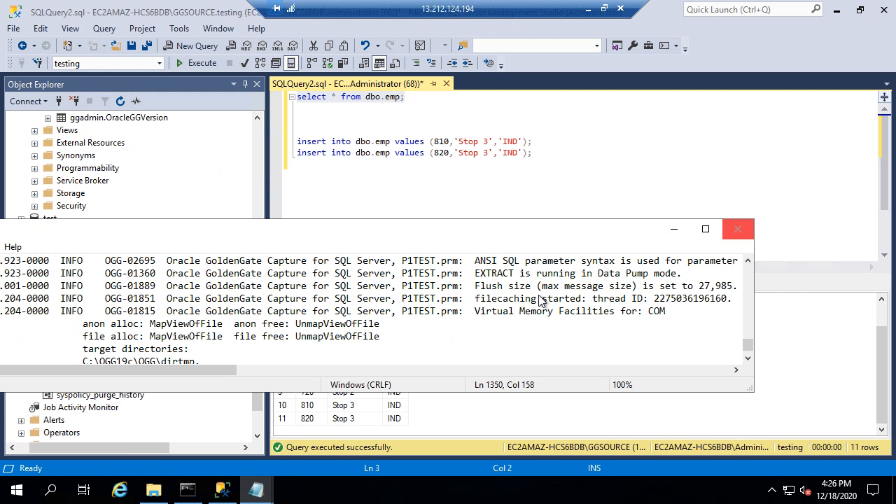
pyautogui.click(248, 488)
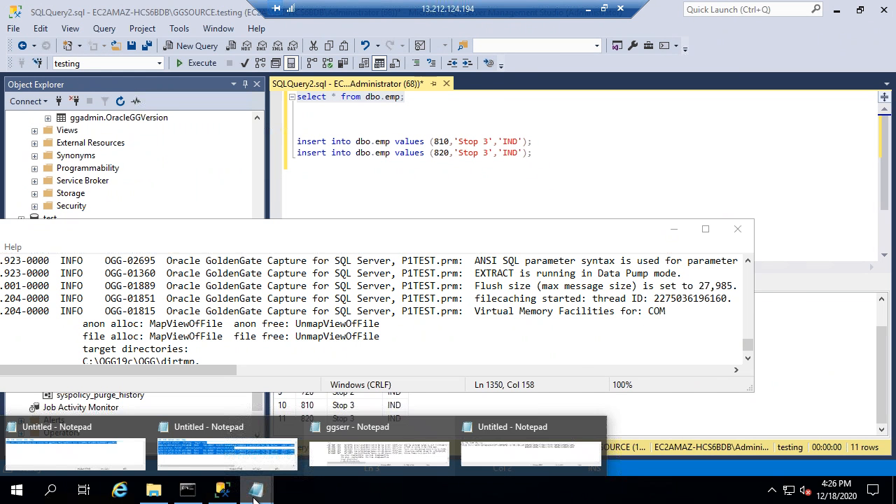
pyautogui.click(225, 452)
pyautogui.click(433, 343)
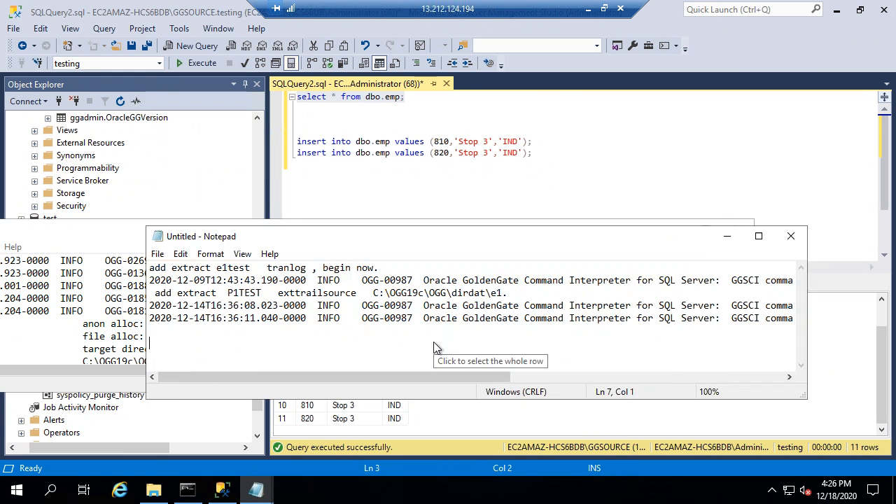
pyautogui.press('Return')
pyautogui.write('12.2  OGG -- 19c')
pyautogui.press('Return')
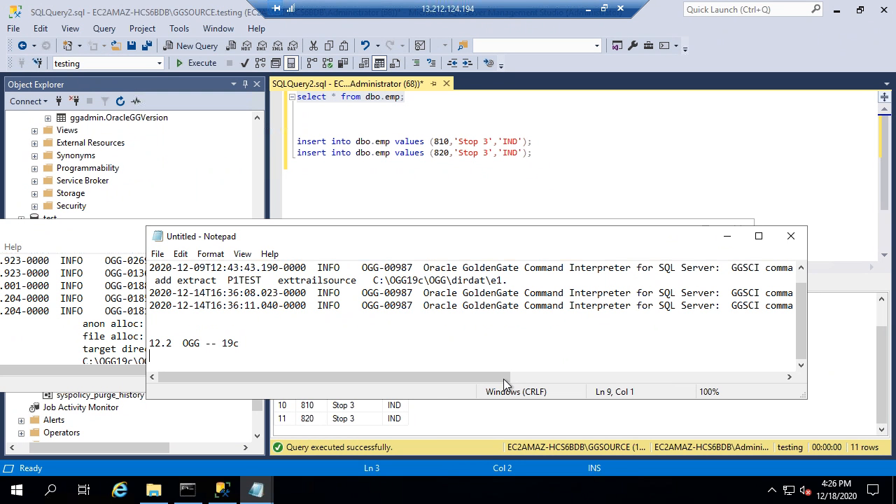
# Add two indented lines under the version note: "trail file format 12.2" and "trail file format 19c (new trail) XXXXXX".
pyautogui.moveTo(183, 343); pyautogui.dragTo(233, 343)
pyautogui.click(187, 361)
pyautogui.write('trail file format 1')
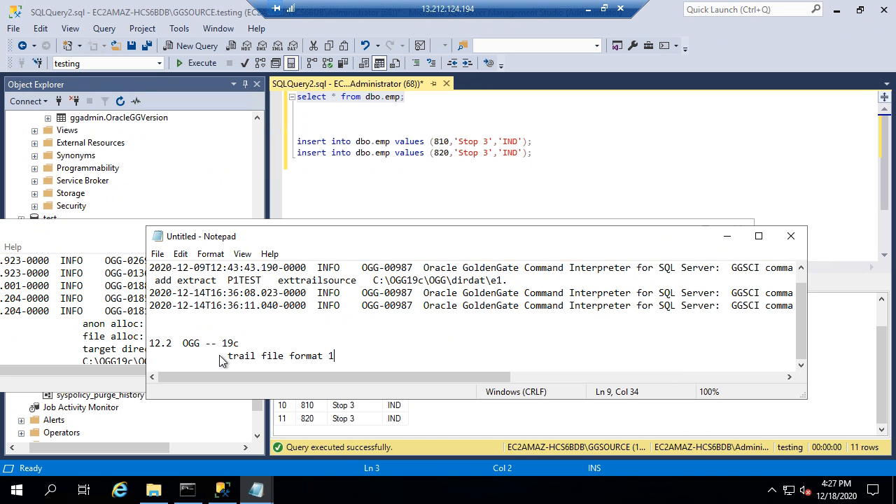
pyautogui.write('2.2')
pyautogui.press('Return')
pyautogui.press('Tab')
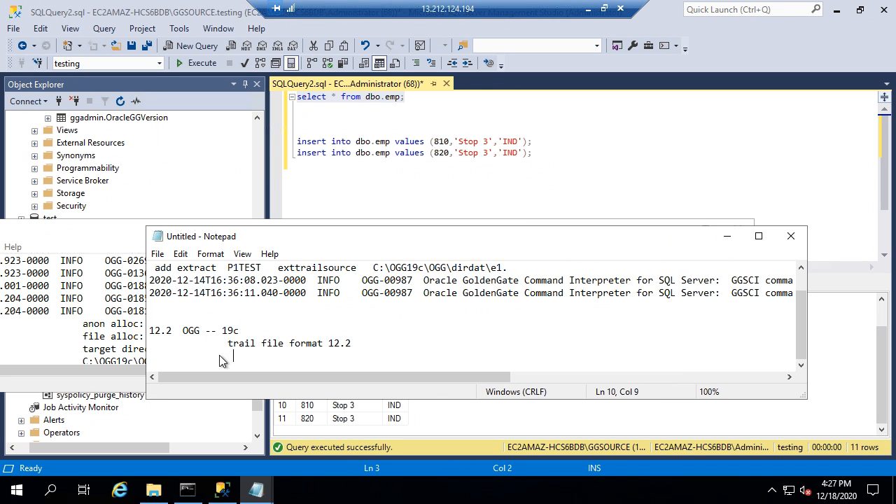
pyautogui.write('trail file format 19c (')
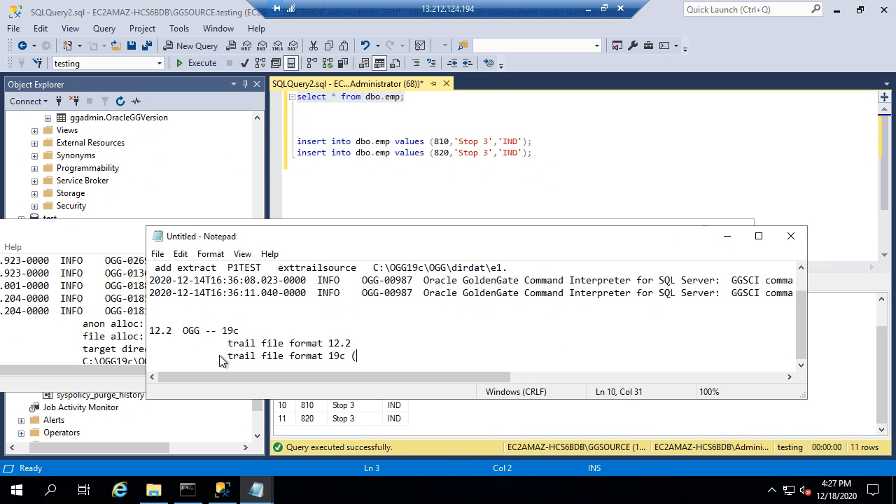
pyautogui.write('new trail) XXXXXX')
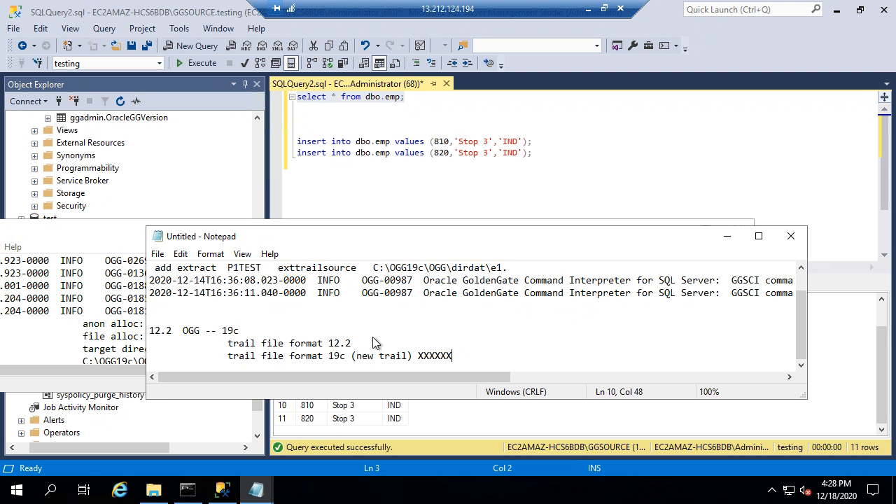
# Return to the source SQL Server query window and run select * from dbo.emp on the testing database.
pyautogui.click(727, 236)
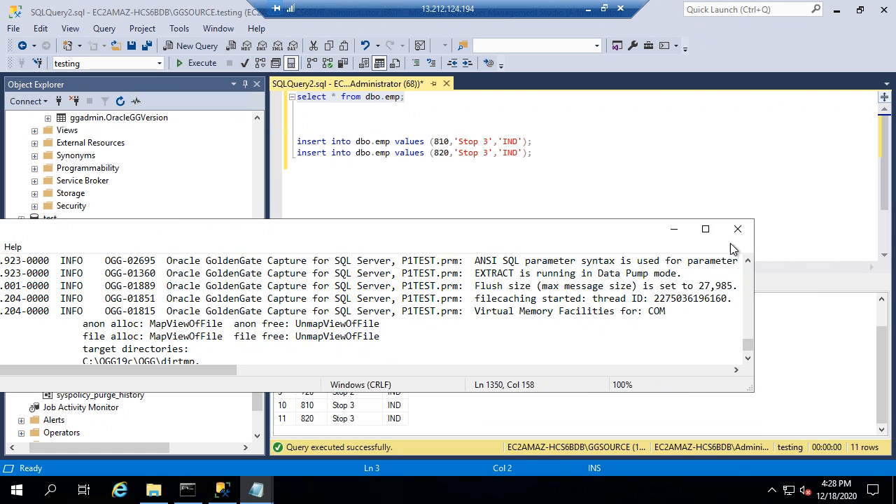
pyautogui.click(360, 164)
pyautogui.moveTo(406, 97); pyautogui.dragTo(280, 101)
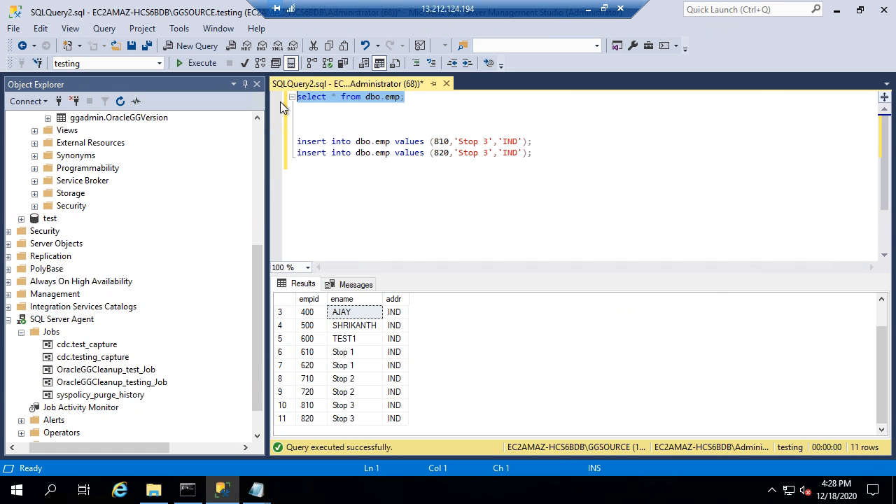
pyautogui.click(201, 63)
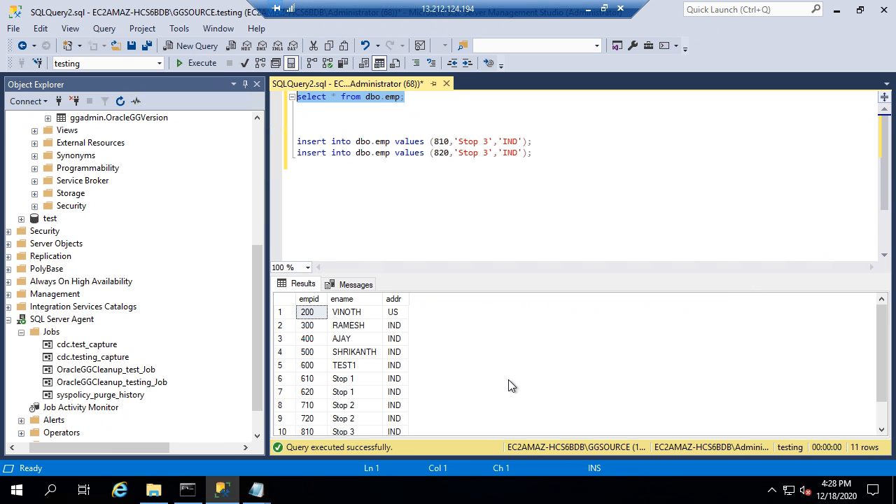
# Switch to the target server's remote session and run select * from dbo.emp on the test_trg database.
pyautogui.doubleClick(475, 13)
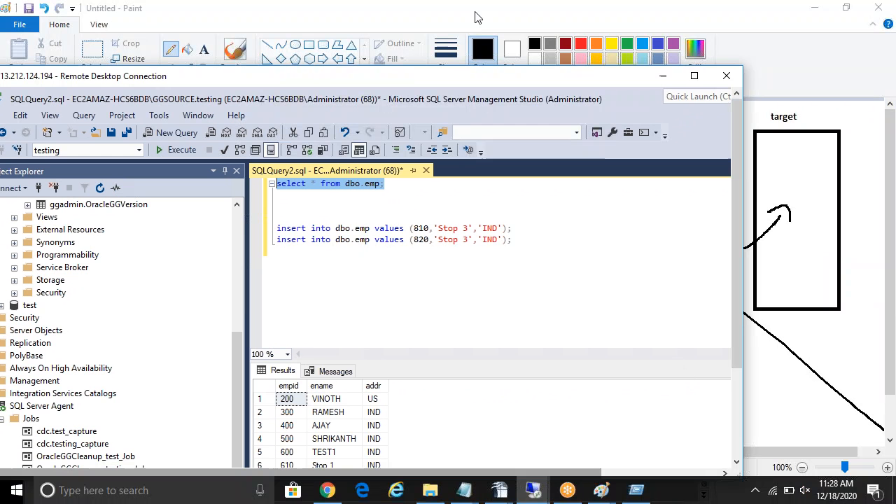
pyautogui.moveTo(534, 490)
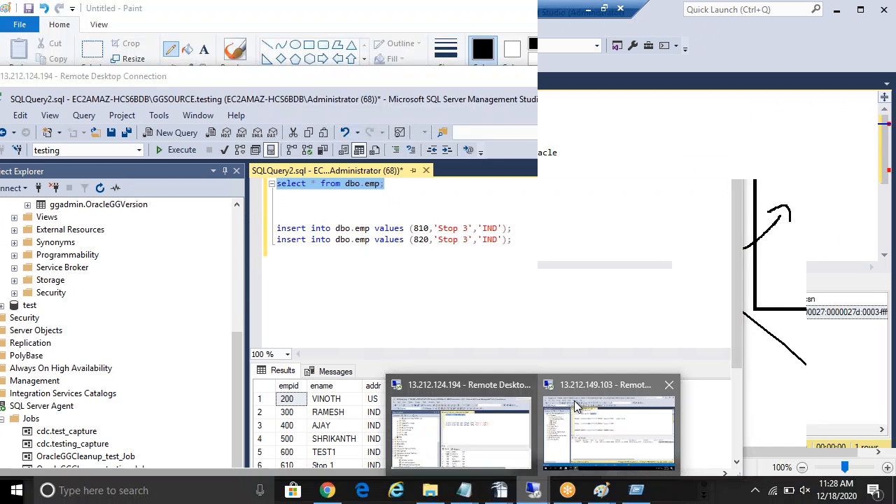
pyautogui.click(625, 378)
pyautogui.click(355, 103)
pyautogui.hotkey('shift', 'Up')
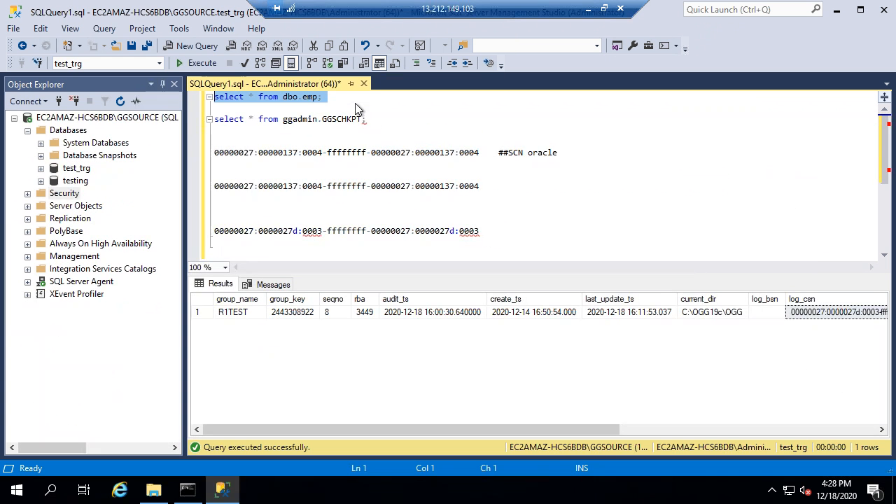
pyautogui.click(185, 64)
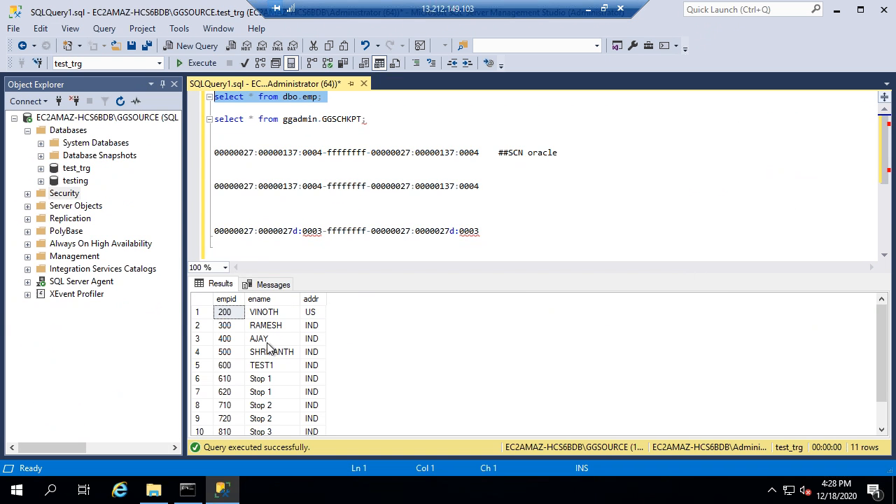
# In the target's GGSCI console, check process status with info all and stop the replicat with stop r*.
pyautogui.click(187, 490)
pyautogui.write('info all')
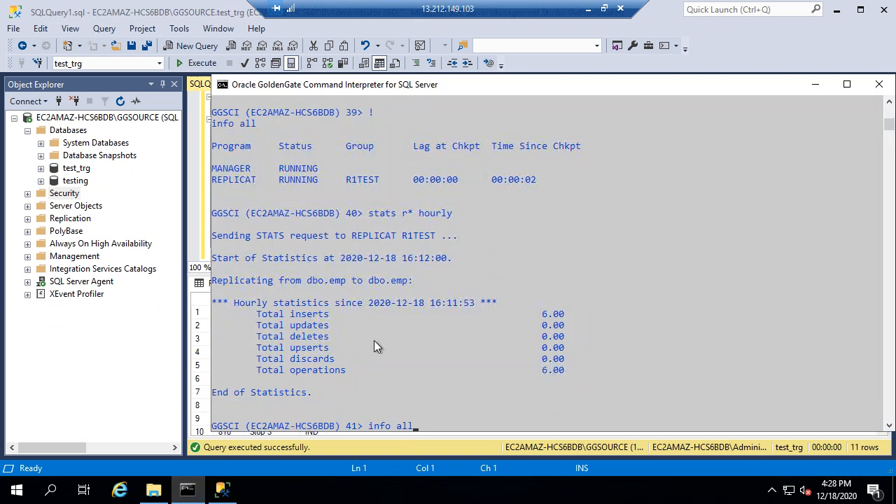
pyautogui.press('Return')
pyautogui.write('stop ')
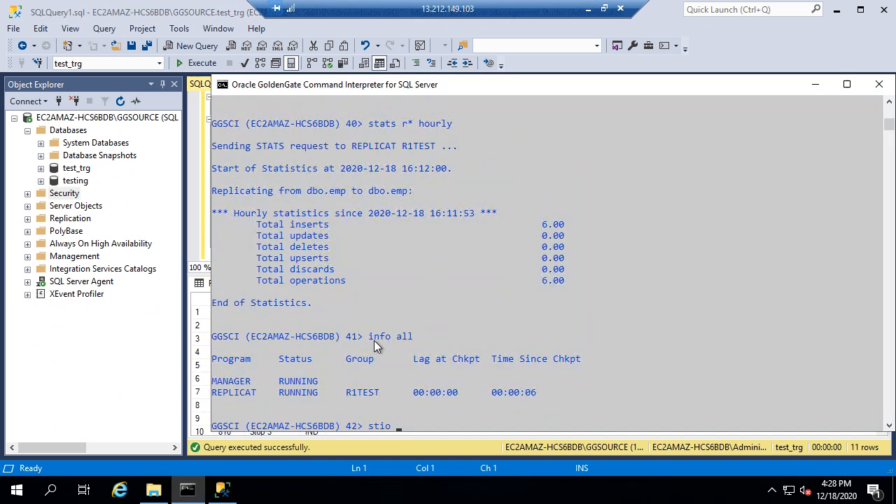
pyautogui.write('r*')
pyautogui.press('Return')
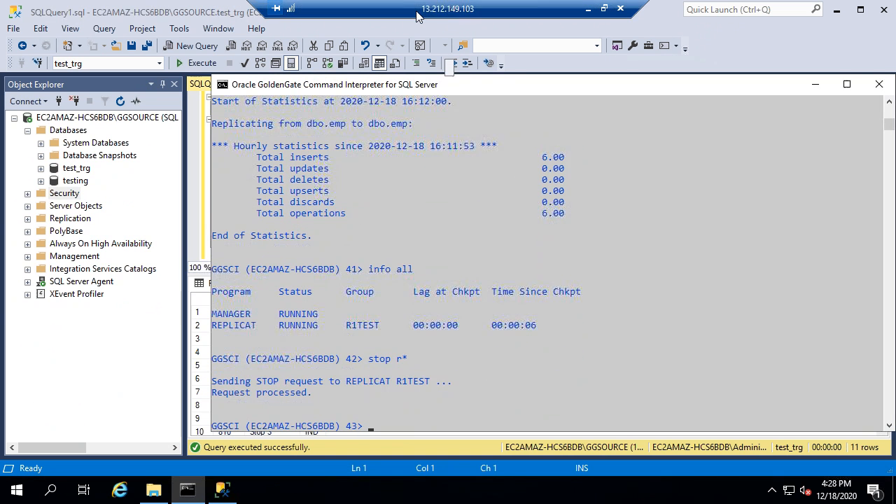
# Switch back to the source server's remote session and bring up its GGSCI console.
pyautogui.doubleClick(416, 11)
pyautogui.click(289, 293)
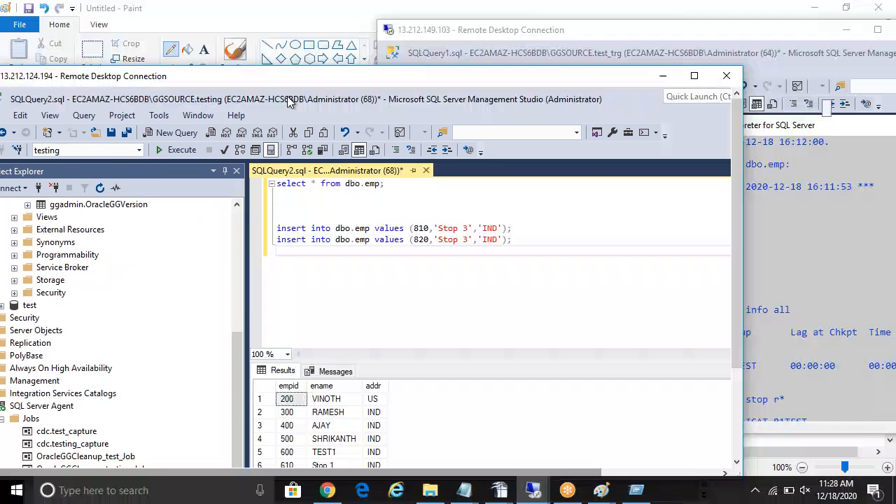
pyautogui.doubleClick(356, 79)
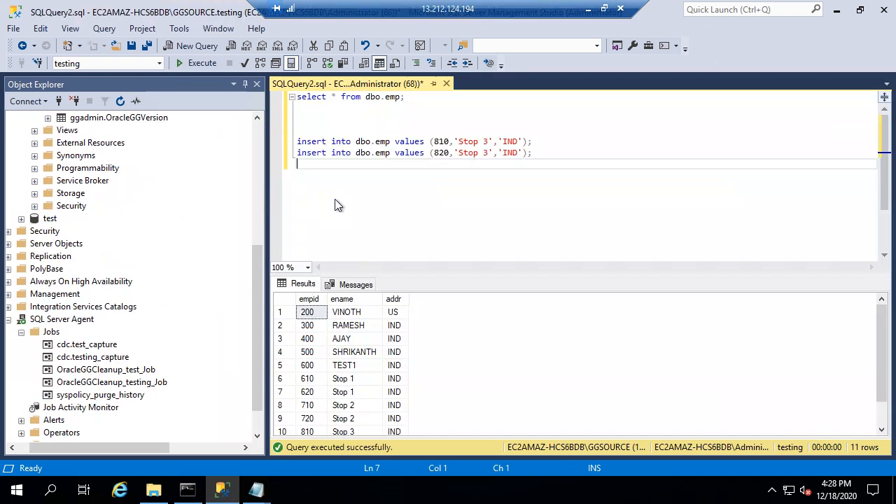
pyautogui.click(187, 489)
pyautogui.write('sh stop p')
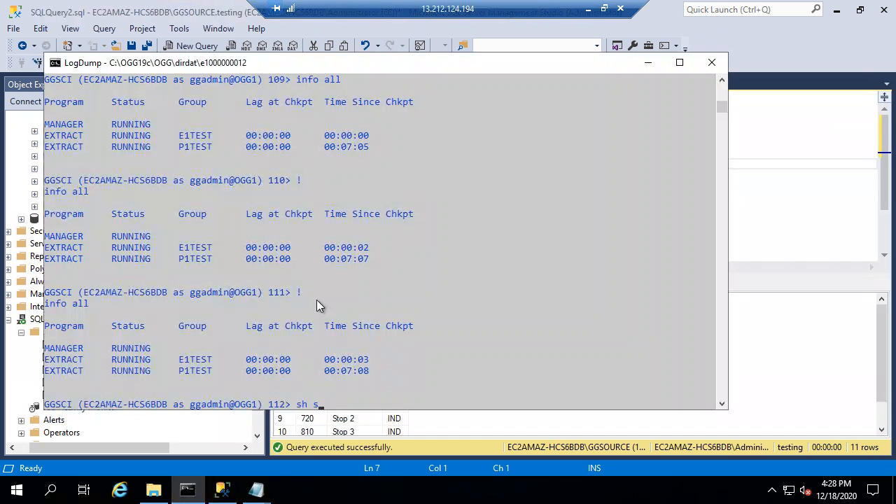
pyautogui.press('BackSpace')
pyautogui.press('BackSpace')
pyautogui.press('BackSpace')
pyautogui.press('BackSpace')
pyautogui.press('BackSpace')
pyautogui.press('BackSpace')
pyautogui.press('BackSpace')
pyautogui.press('BackSpace')
pyautogui.press('BackSpace')
pyautogui.press('Return')
pyautogui.press('Return')
# Stop the pump process with stop p* and check the status of all source processes with info all.
pyautogui.write('stop p*')
pyautogui.press('Return')
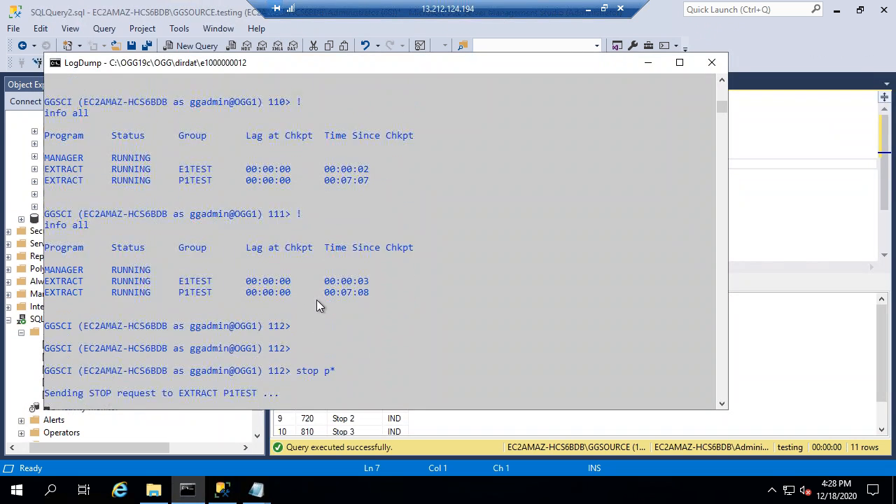
pyautogui.write('info all')
pyautogui.press('Return')
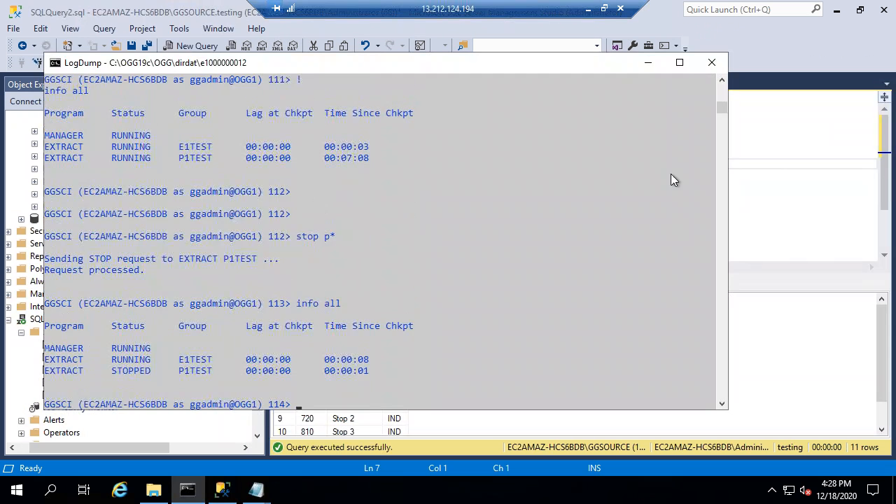
# In the source SQL query, change the employee IDs in the two dbo.emp insert statements to 910 and 920.
pyautogui.click(771, 170)
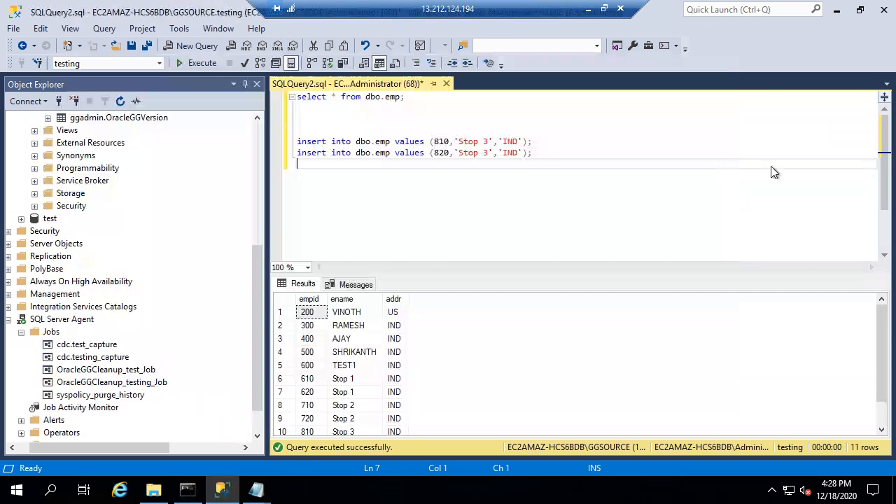
pyautogui.click(440, 143)
pyautogui.press('BackSpace')
pyautogui.write('9')
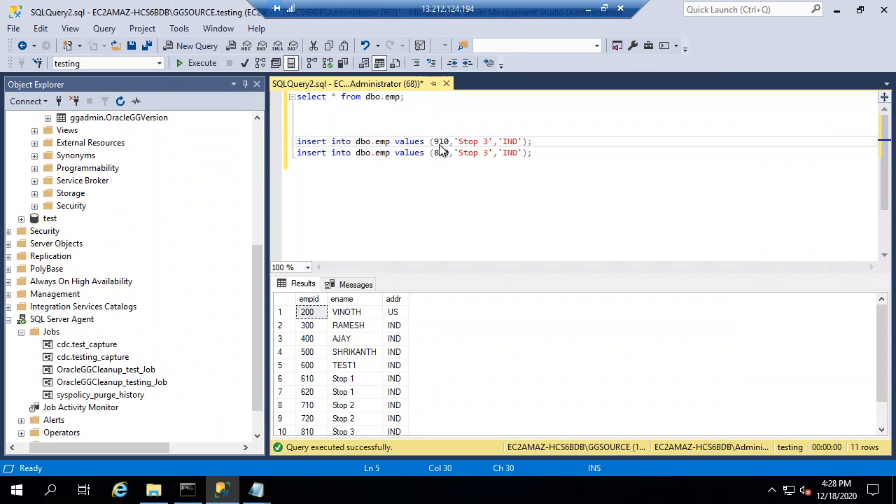
pyautogui.press('Down')
pyautogui.hotkey('shift', 'Down')
pyautogui.hotkey('shift', 'Up')
pyautogui.hotkey('shift', 'Left')
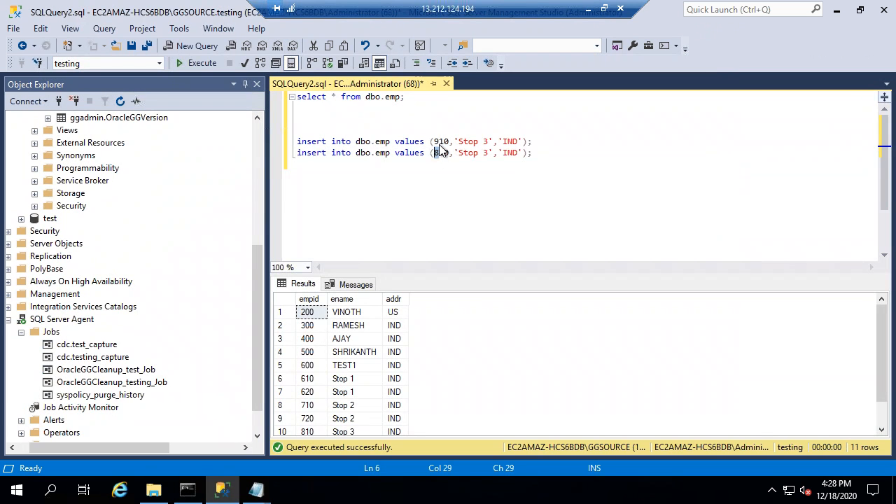
pyautogui.write('9')
# Change the name in both insert statements to 'Stop 4' and execute the two inserts on the testing database.
pyautogui.press('Up')
pyautogui.press('Home')
pyautogui.press('Right')
pyautogui.press('Right')
pyautogui.press('Right')
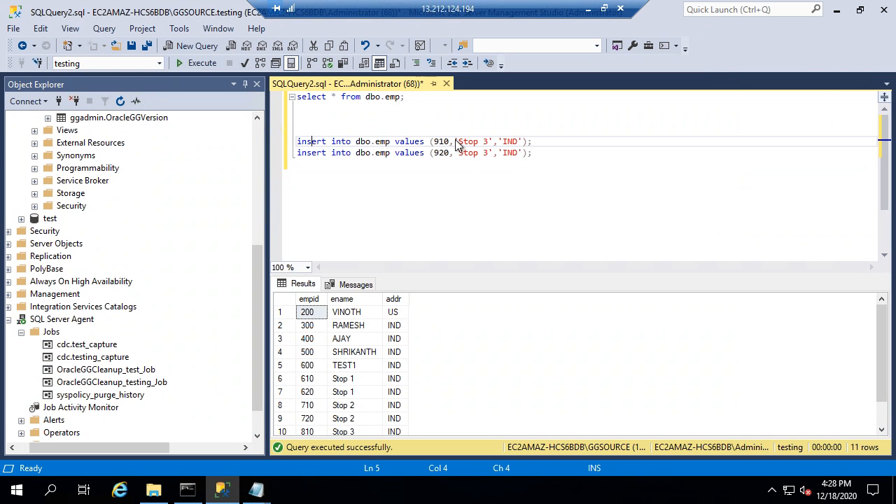
pyautogui.press('Up')
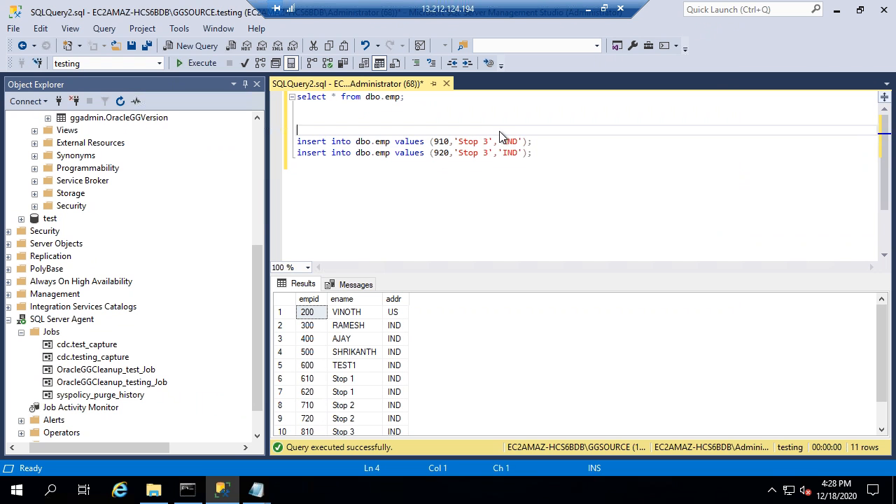
pyautogui.hotkey('shift', 'Up')
pyautogui.press('Down')
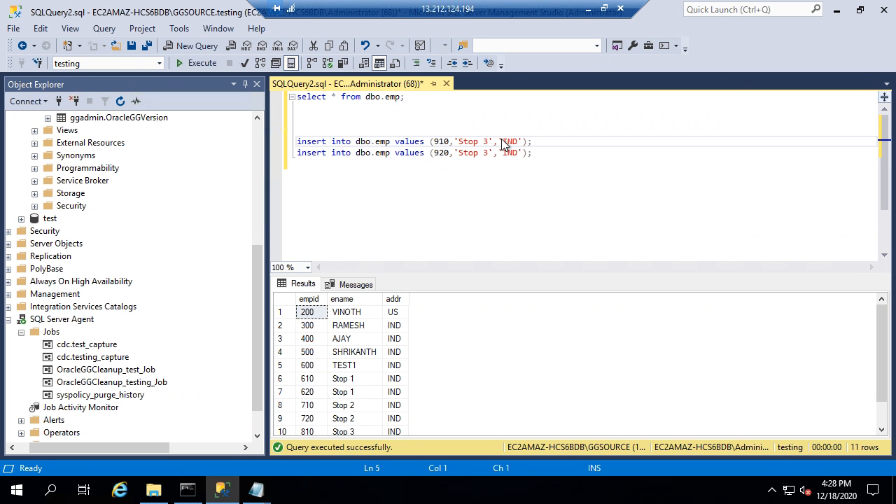
pyautogui.click(483, 144)
pyautogui.hotkey('shift', 'Right')
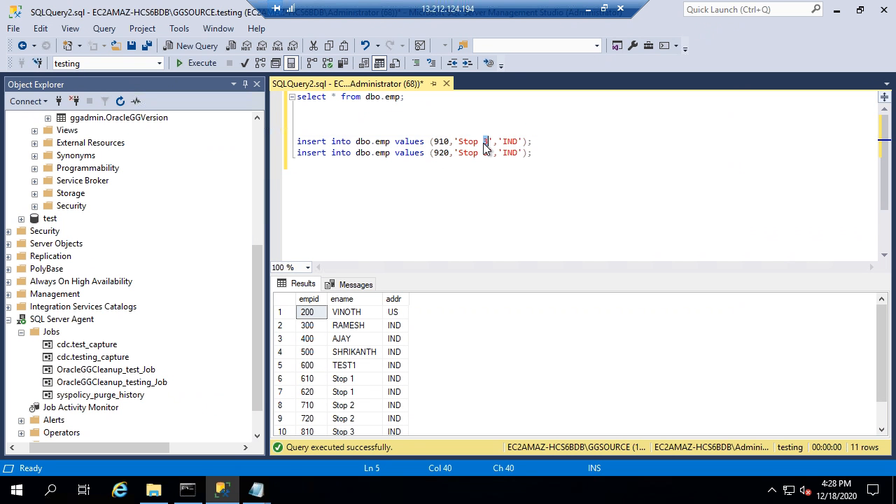
pyautogui.write('4')
pyautogui.press('Left')
pyautogui.press('Down')
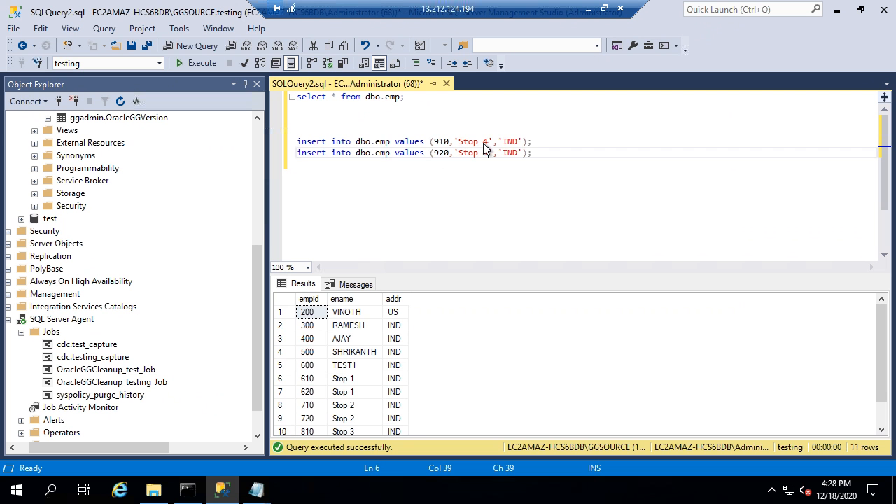
pyautogui.hotkey('shift', 'Right')
pyautogui.write('4')
pyautogui.moveTo(537, 154); pyautogui.dragTo(304, 132)
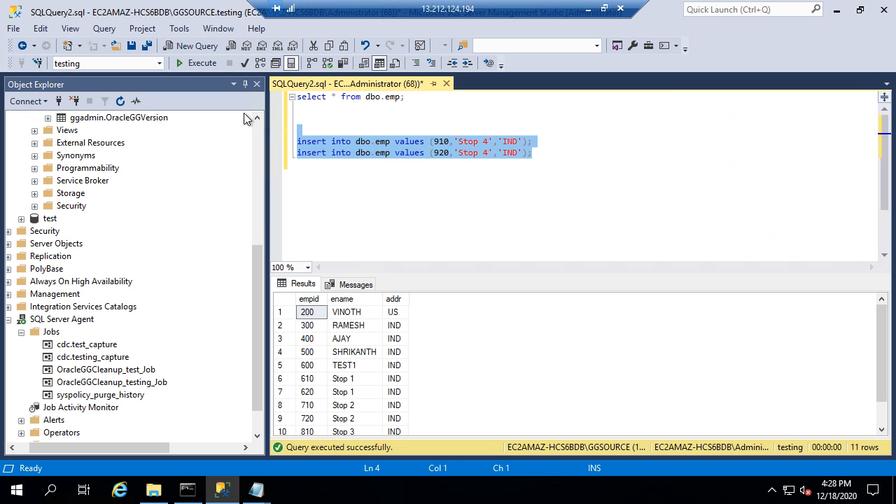
pyautogui.click(180, 64)
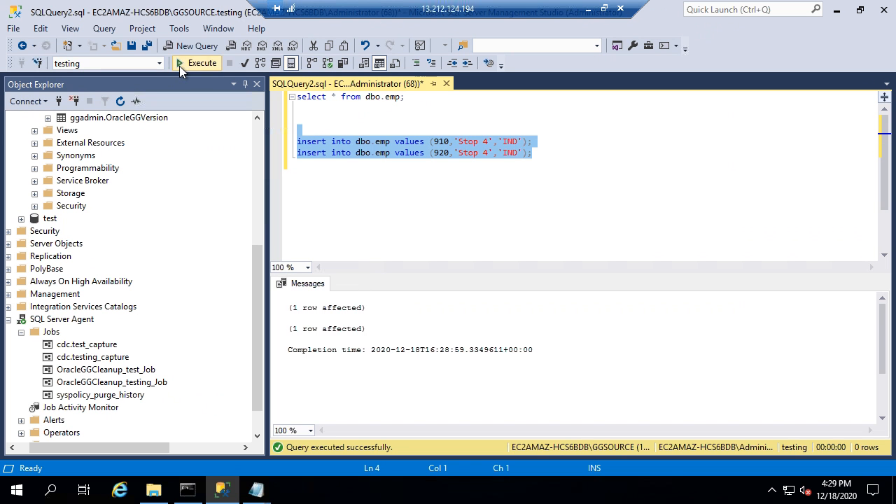
# Query all rows of the source dbo.emp table.
pyautogui.moveTo(408, 97); pyautogui.dragTo(298, 97)
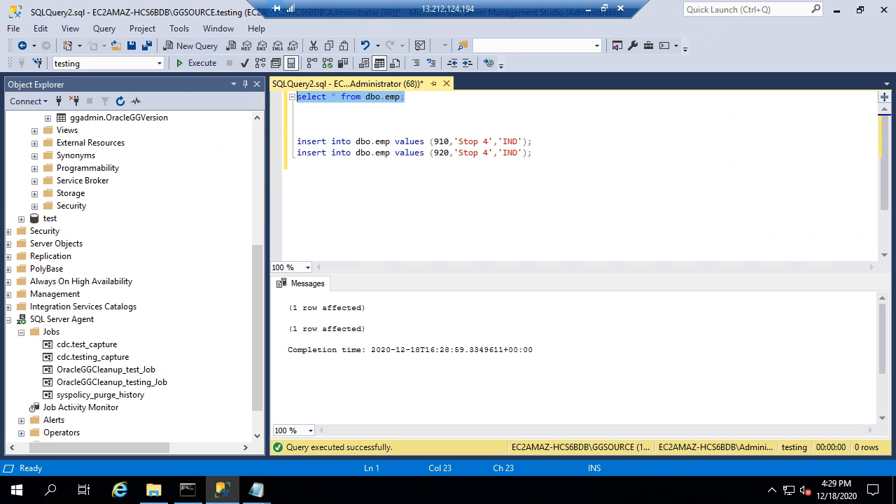
pyautogui.click(199, 65)
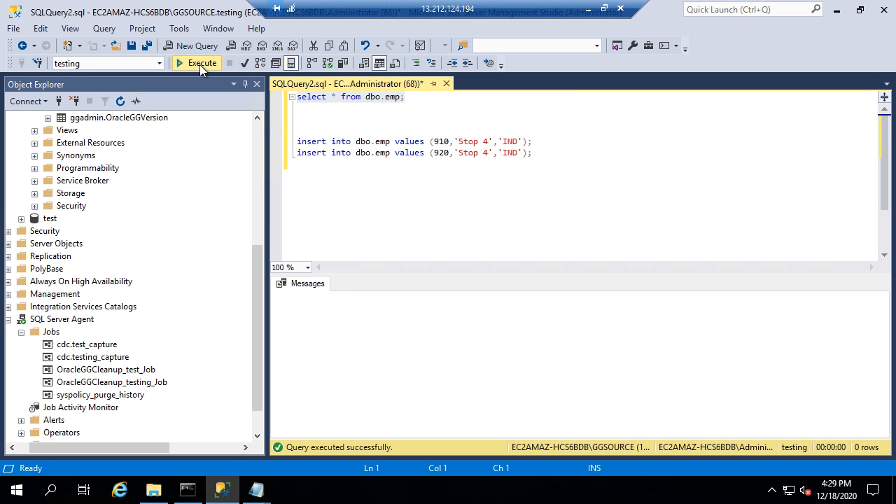
# In the source GGSCI console, start the pump with start P1TEST and check it with info P1TEST.
pyautogui.click(187, 490)
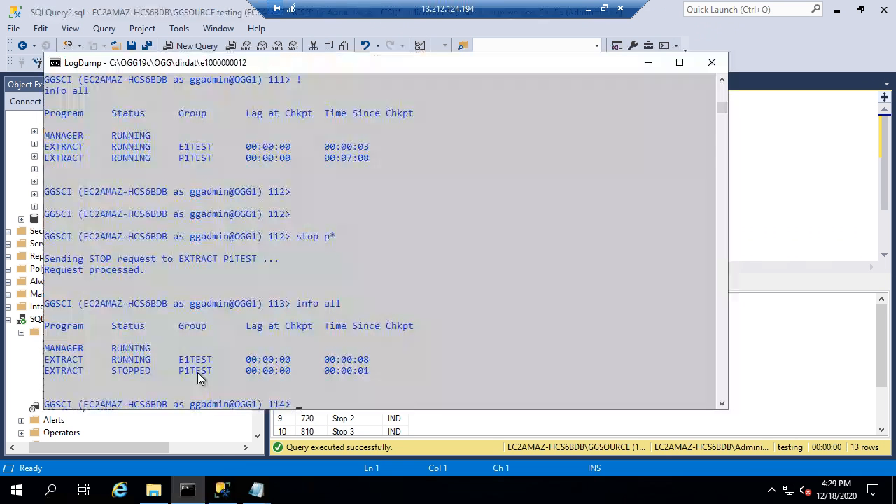
pyautogui.write('start P1TEST')
pyautogui.press('Return')
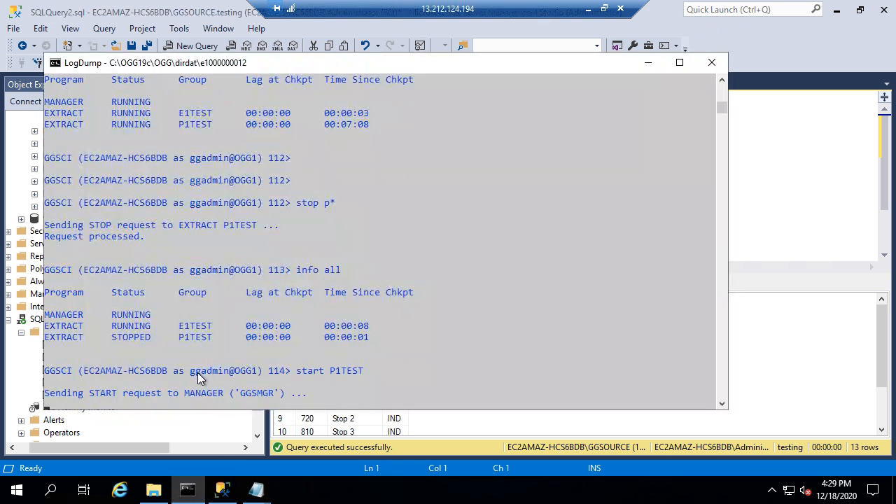
pyautogui.write('info P1TEST')
pyautogui.press('Return')
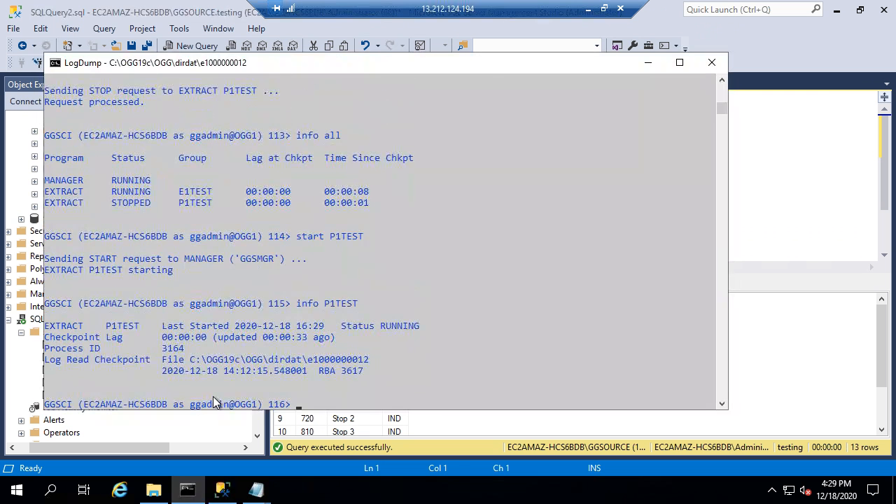
# Switch to the target server's session, view the trail files in the E1TEST folder and shrink the session to a window.
pyautogui.click(604, 8)
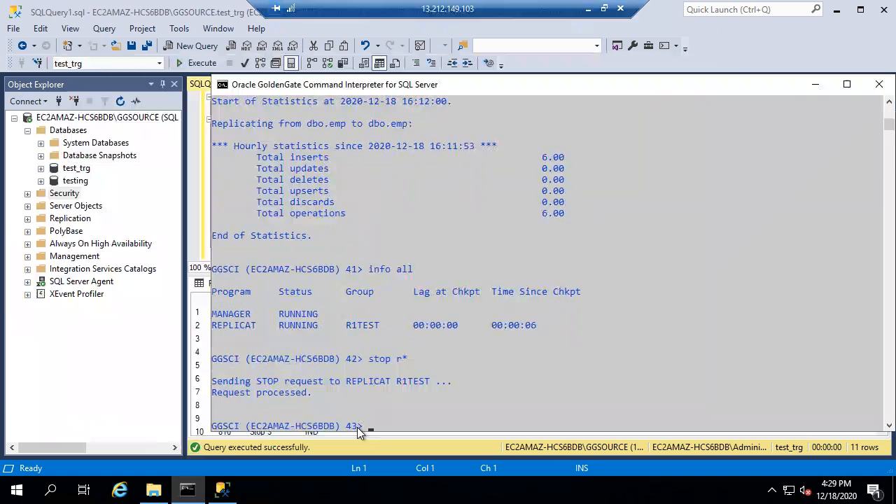
pyautogui.click(153, 492)
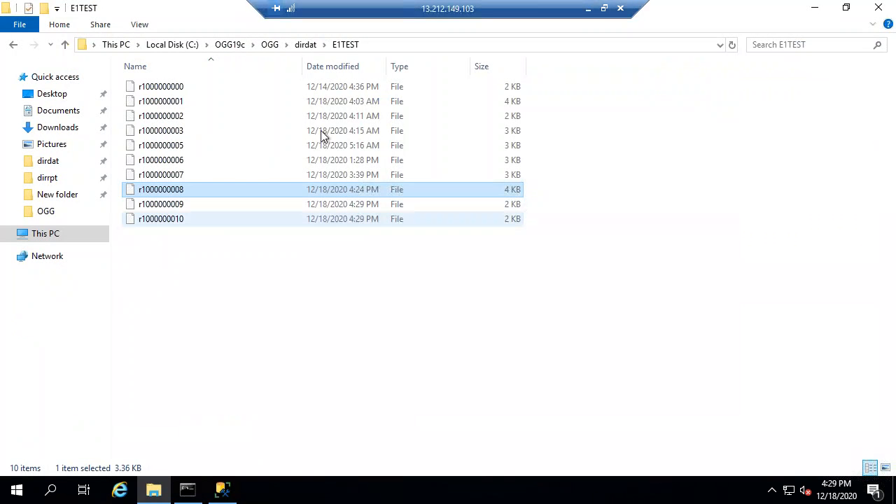
pyautogui.doubleClick(476, 14)
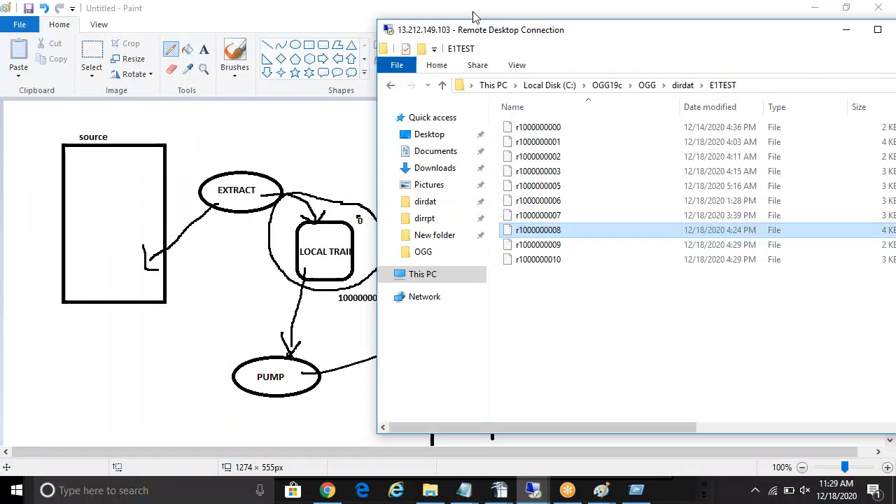
# Return to the source server's session and stop the pump with stop P1TEST.
pyautogui.click(528, 493)
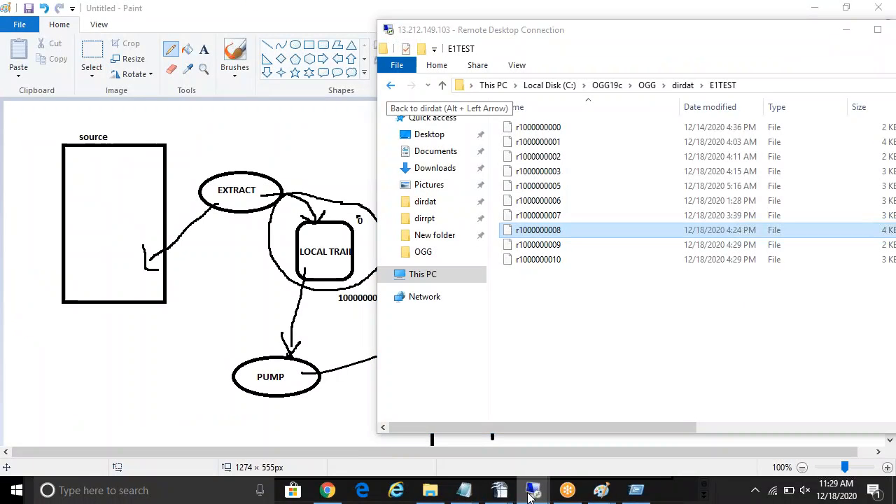
pyautogui.moveTo(528, 493)
pyautogui.click(451, 432)
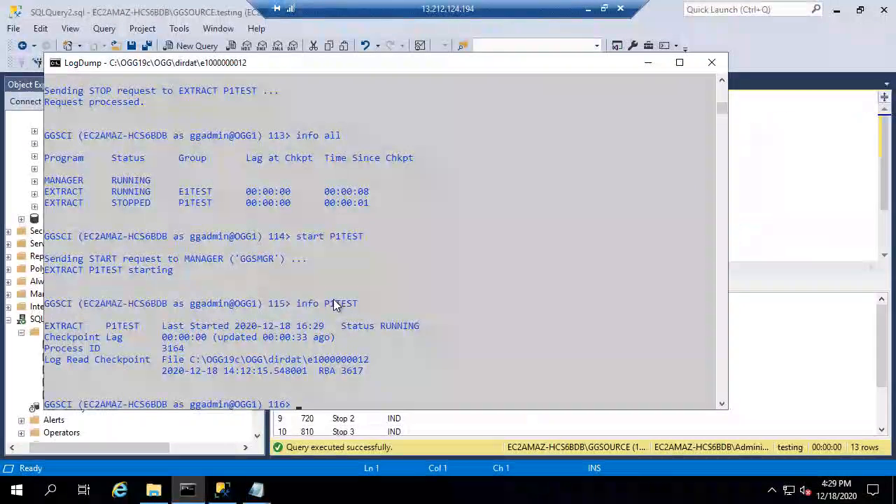
pyautogui.write('stop P1TEST')
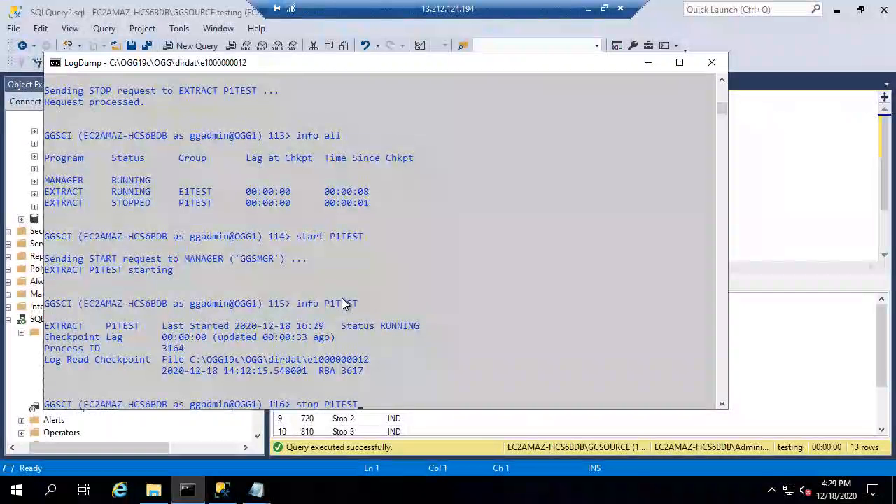
pyautogui.press('Return')
# Change the employee IDs in the two dbo.emp insert statements to 950 and 960 and execute both inserts.
pyautogui.click(830, 245)
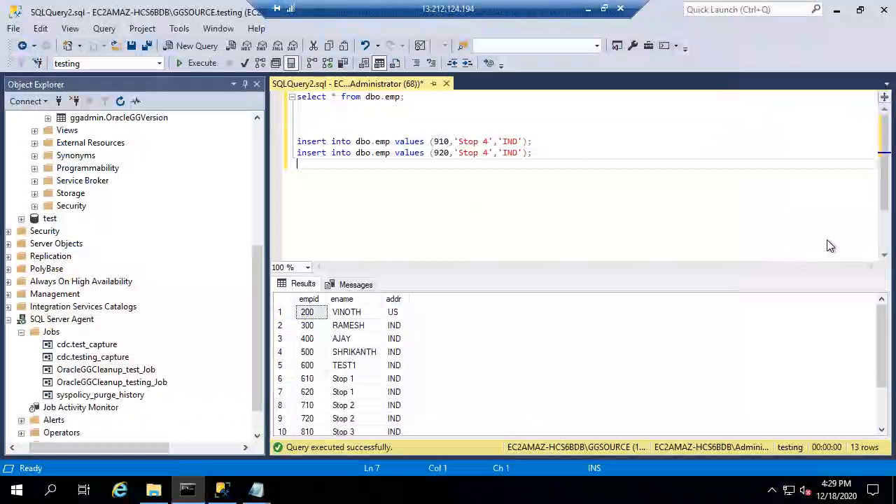
pyautogui.click(445, 144)
pyautogui.hotkey('shift', 'Left')
pyautogui.write('5')
pyautogui.press('Down')
pyautogui.hotkey('shift', 'Left')
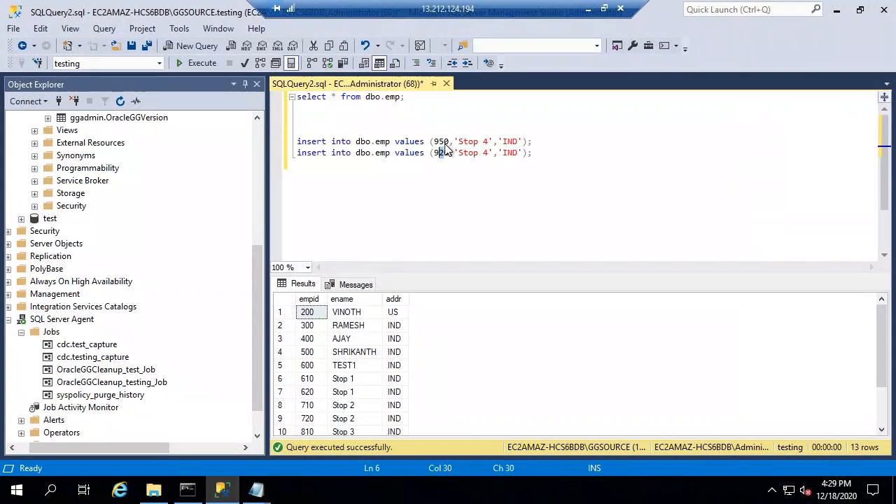
pyautogui.write('6')
pyautogui.moveTo(535, 152); pyautogui.dragTo(266, 140)
pyautogui.click(201, 63)
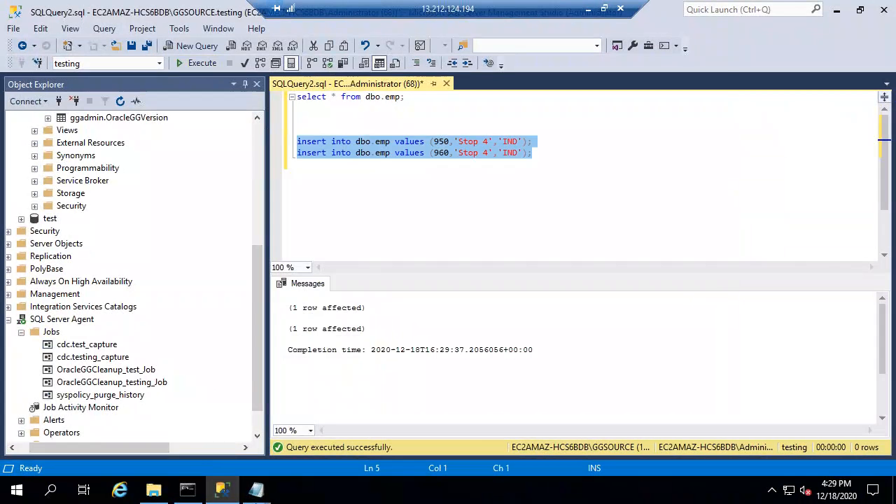
# Restart the pump process from the source GGSCI console with start p*.
pyautogui.click(187, 490)
pyautogui.write('st')
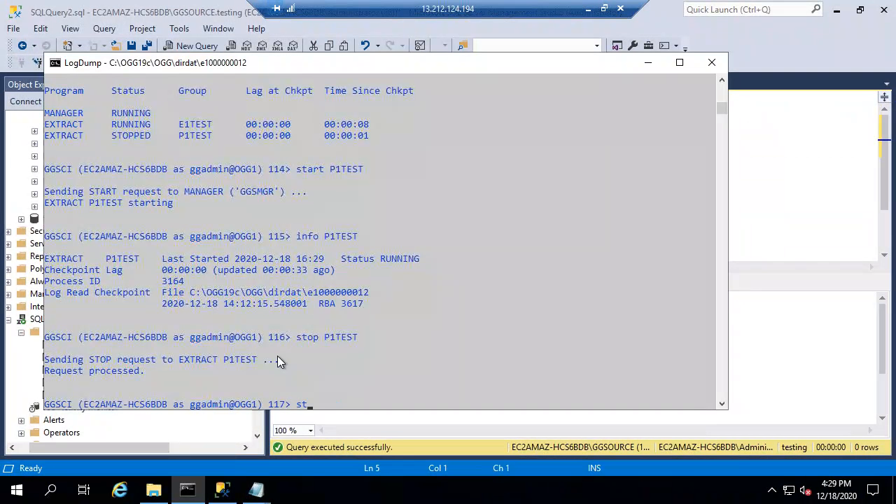
pyautogui.write('art p*')
pyautogui.press('Return')
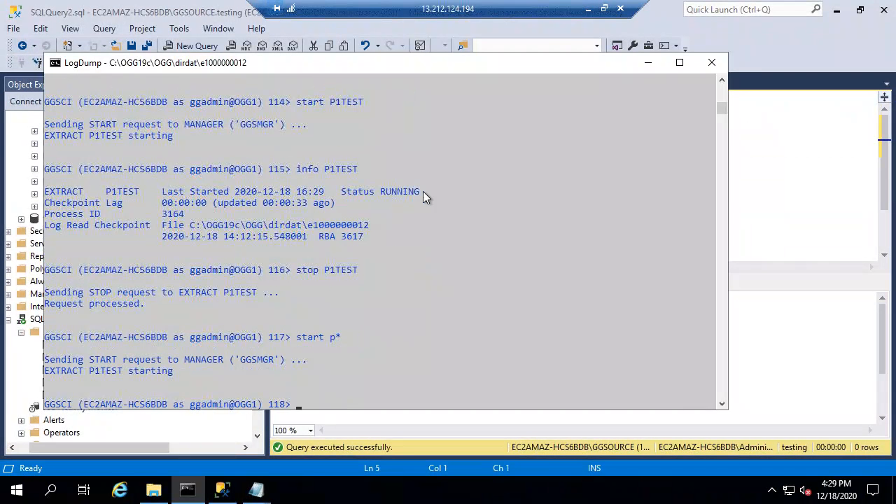
# Go back to the target server's session and refresh the E1TEST trail folder.
pyautogui.click(588, 9)
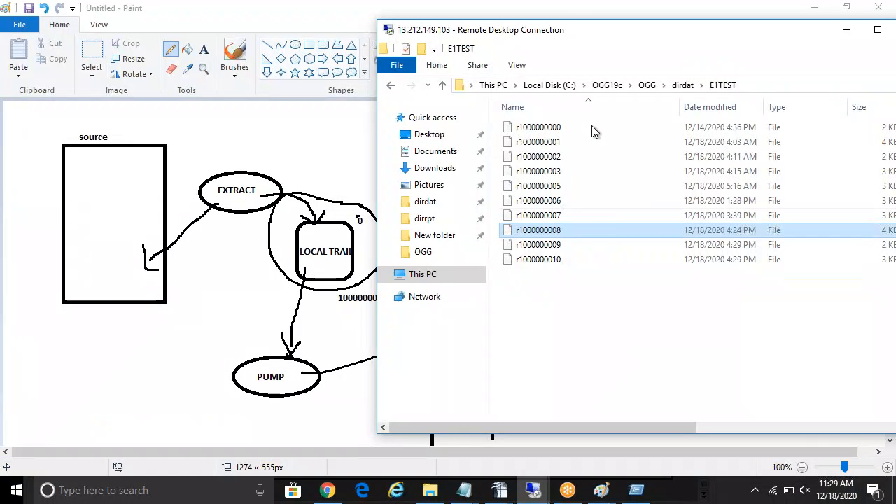
pyautogui.rightClick(622, 349)
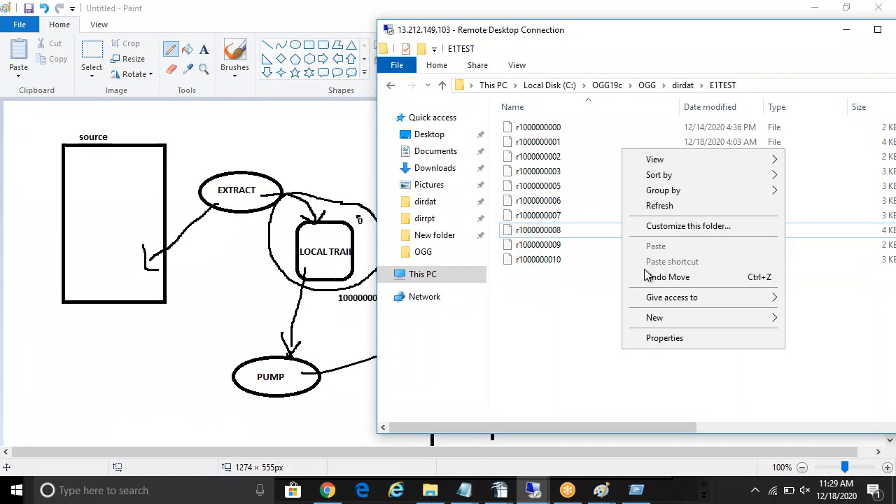
pyautogui.click(659, 206)
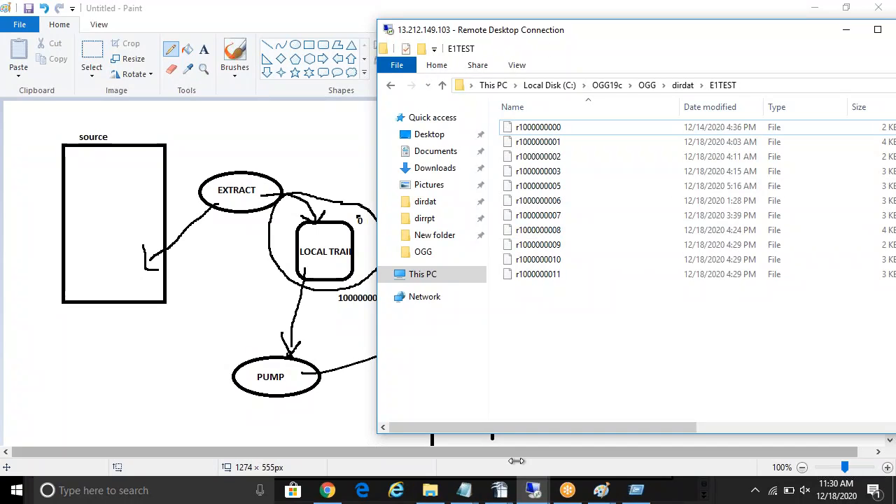
# Show the target session full screen and check the replicat's checkpoint in GGSCI with info r*.
pyautogui.doubleClick(544, 35)
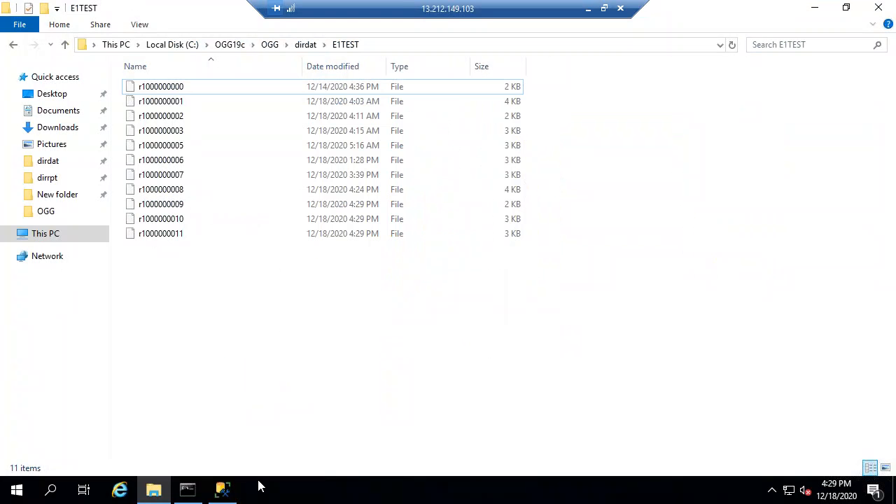
pyautogui.click(187, 489)
pyautogui.write('info ')
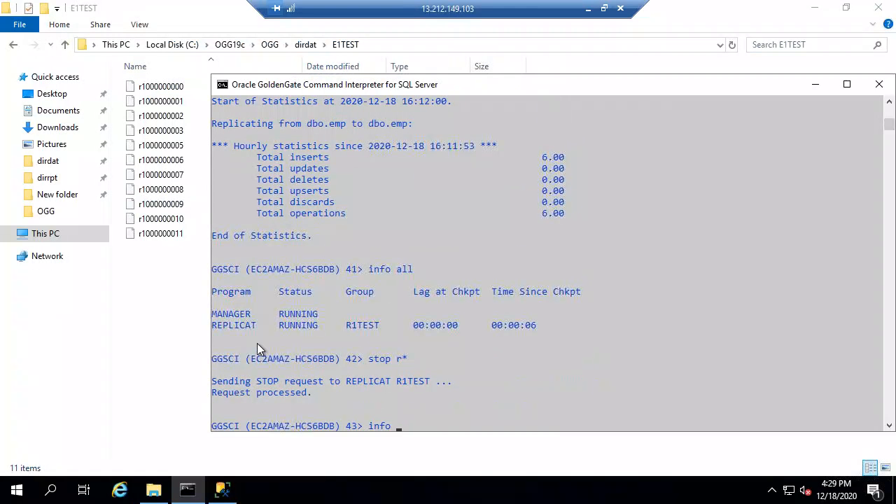
pyautogui.write('r*')
pyautogui.press('Return')
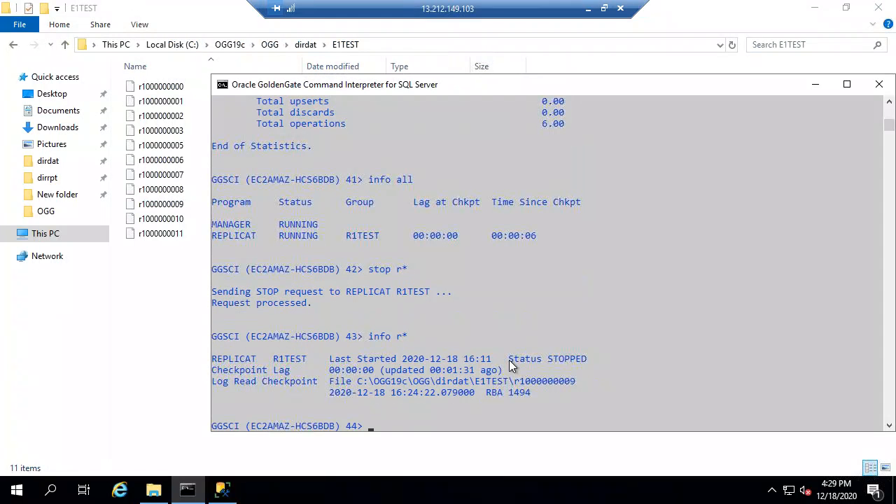
pyautogui.click(180, 222)
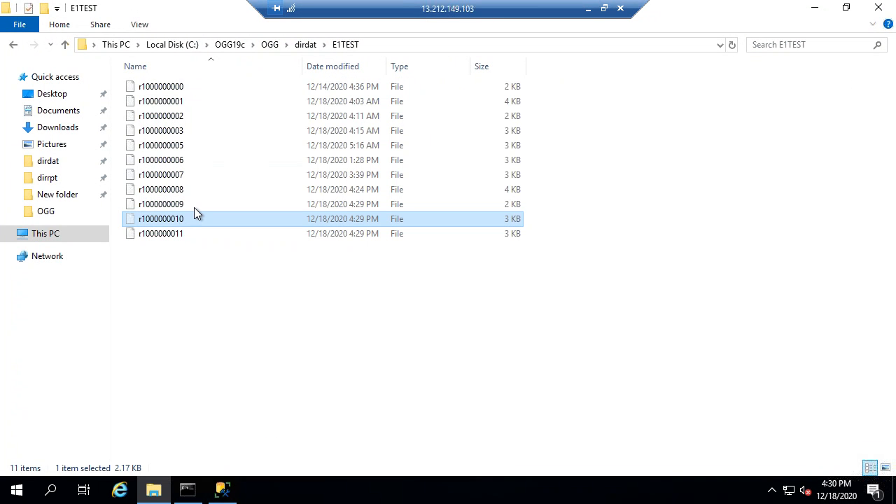
pyautogui.press('Delete')
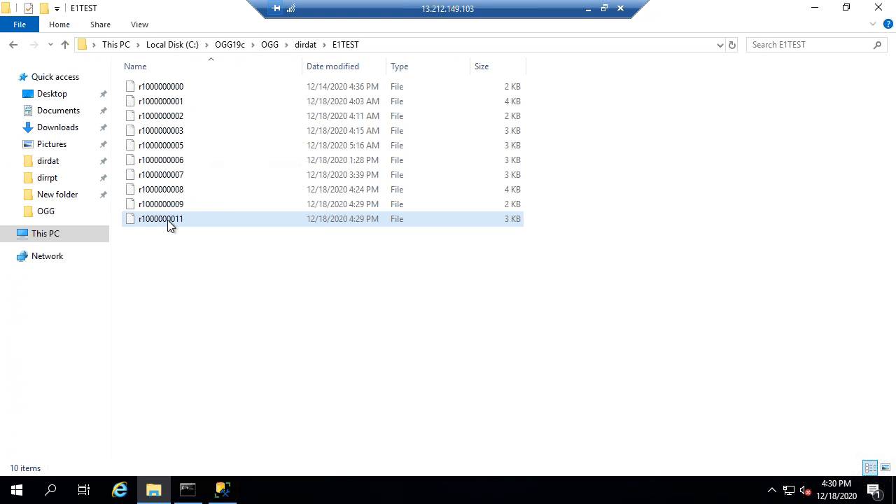
pyautogui.click(295, 205)
# Start the replicat from the target GGSCI console with start R1TEST.
pyautogui.click(187, 490)
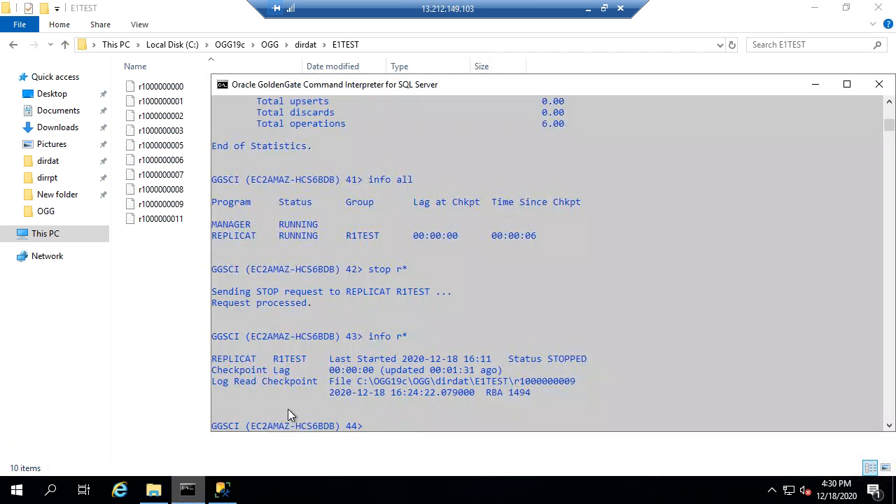
pyautogui.write('start')
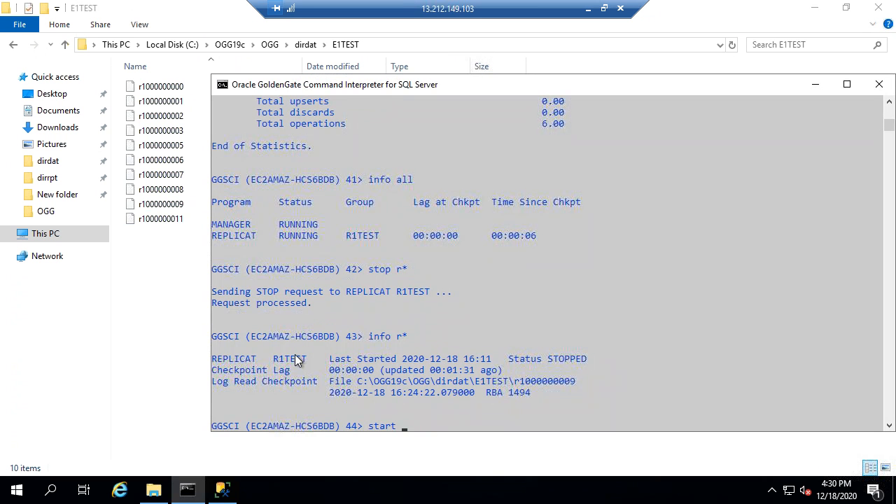
pyautogui.rightClick(283, 356)
pyautogui.rightClick(284, 355)
pyautogui.press('Return')
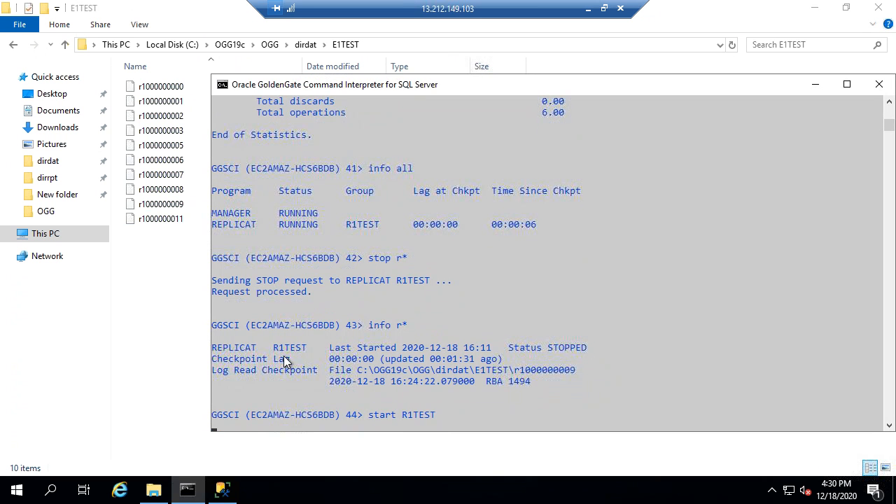
# Check the replicat's status and read checkpoint with info R1TEST, repeating the command several times with !
pyautogui.write('info')
pyautogui.rightClick(283, 355)
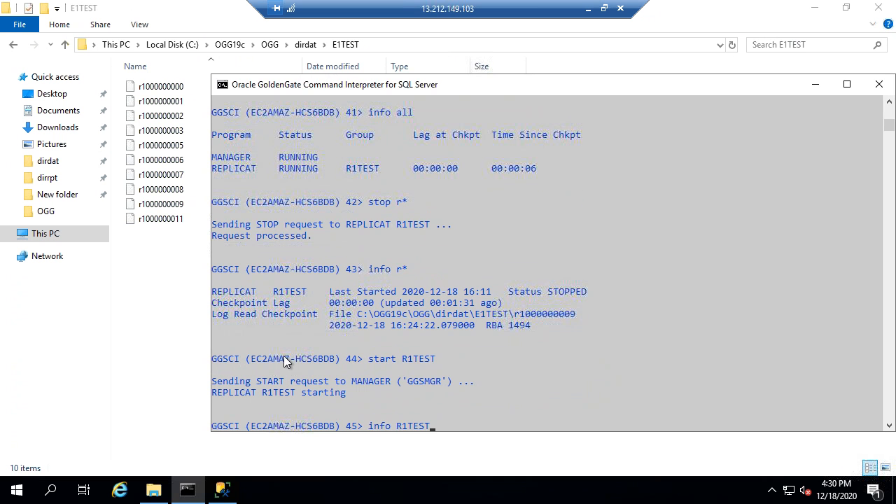
pyautogui.press('Return')
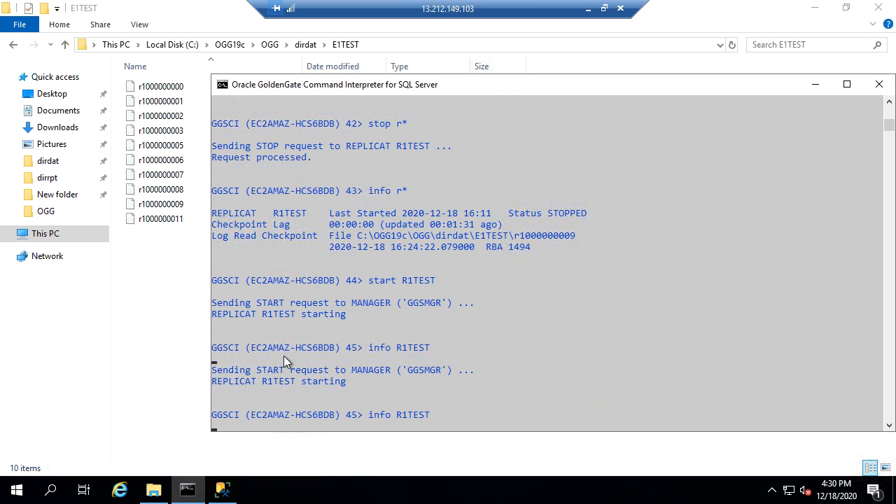
pyautogui.write('!')
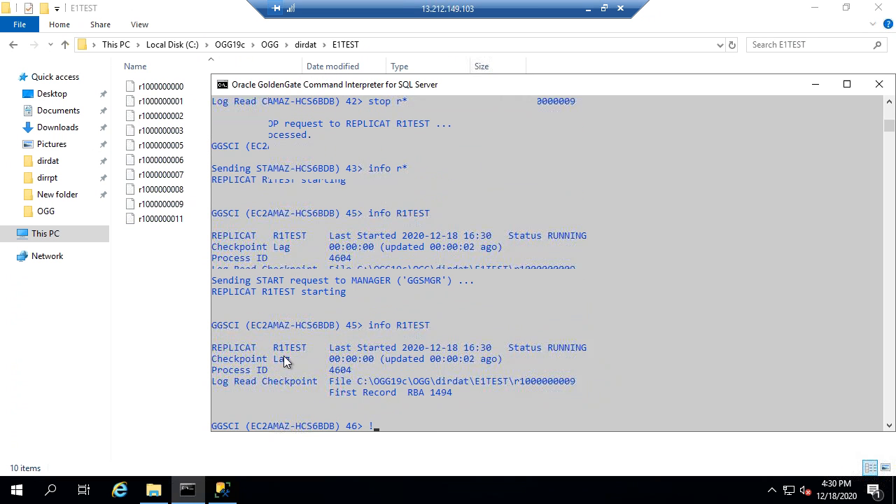
pyautogui.press('Return')
pyautogui.write('!')
pyautogui.press('Return')
pyautogui.write('!')
pyautogui.press('Return')
pyautogui.write('!')
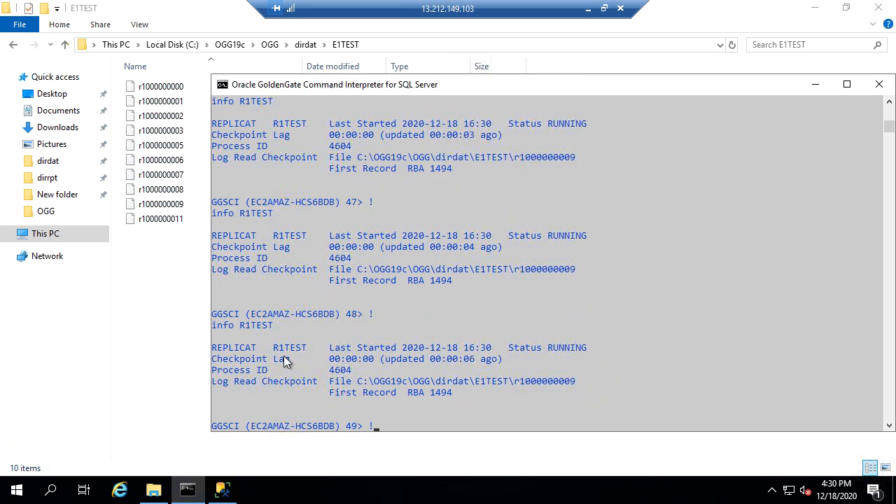
pyautogui.press('Return')
pyautogui.write('!')
pyautogui.press('Return')
pyautogui.write('!')
pyautogui.press('Return')
pyautogui.write('!')
pyautogui.press('Return')
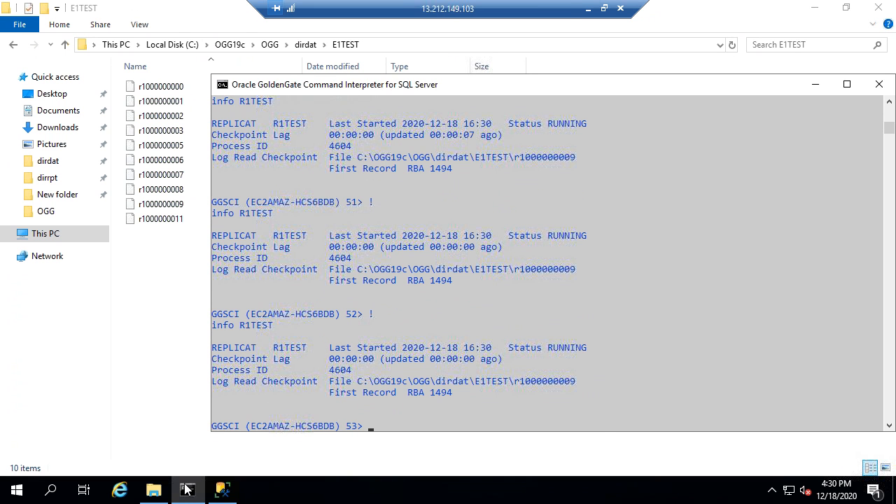
# Switch to the source server's session and check the status of all its GoldenGate processes with info all.
pyautogui.click(586, 8)
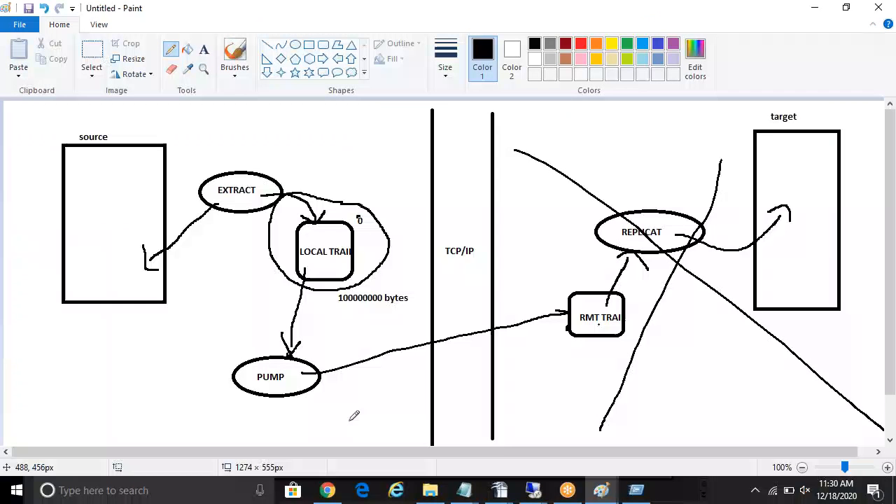
pyautogui.moveTo(533, 491)
pyautogui.click(469, 451)
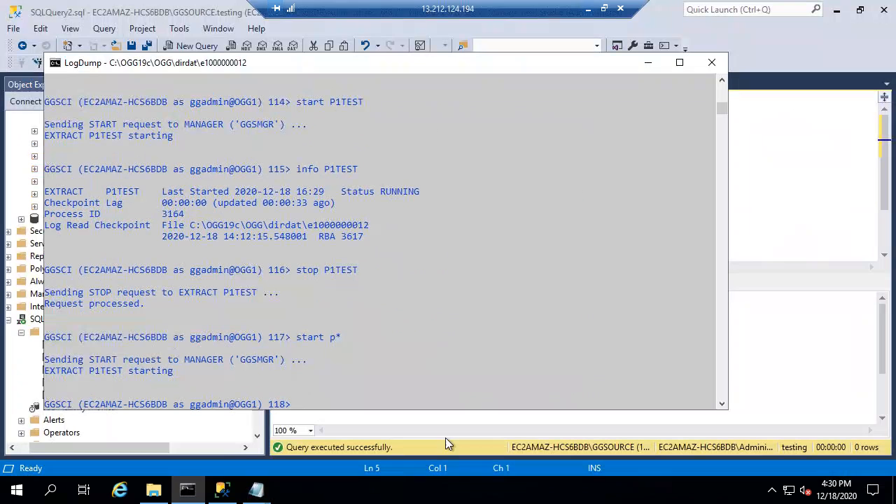
pyautogui.click(283, 351)
pyautogui.write('info all')
pyautogui.press('Return')
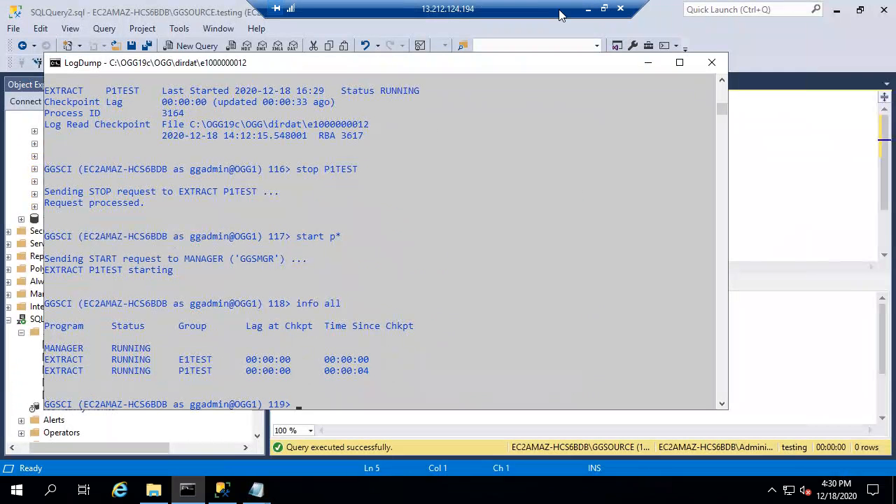
# Switch to the target server's session and check the status of all its GoldenGate processes with info all.
pyautogui.click(605, 9)
pyautogui.moveTo(533, 490)
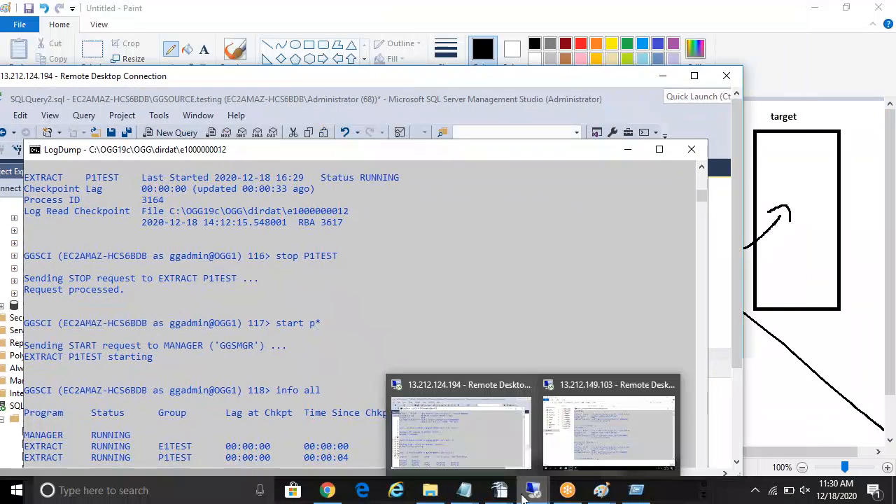
pyautogui.click(605, 418)
pyautogui.write('info all')
pyautogui.press('Return')
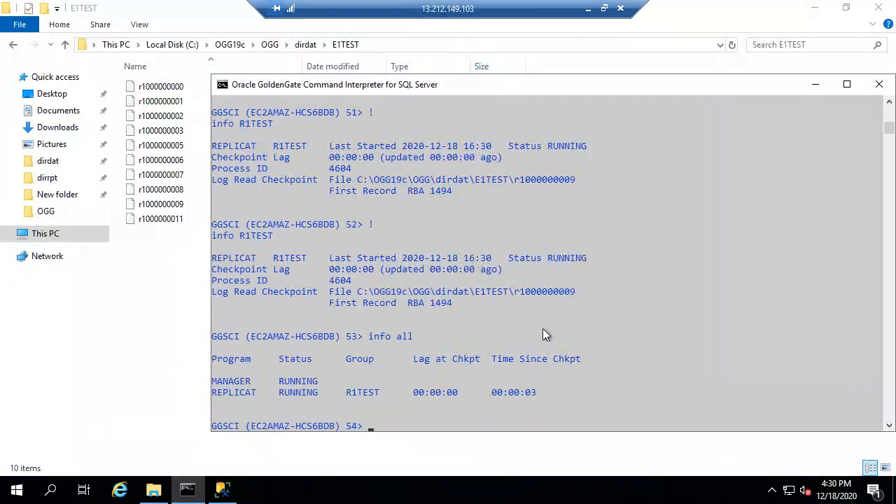
# Stop the replicat from the target GGSCI console with stop R1TEST.
pyautogui.doubleClick(365, 396)
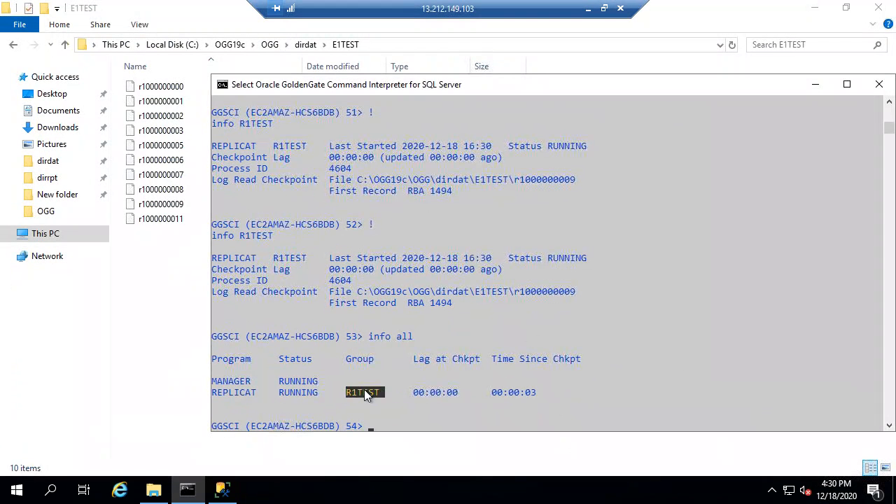
pyautogui.write('stop')
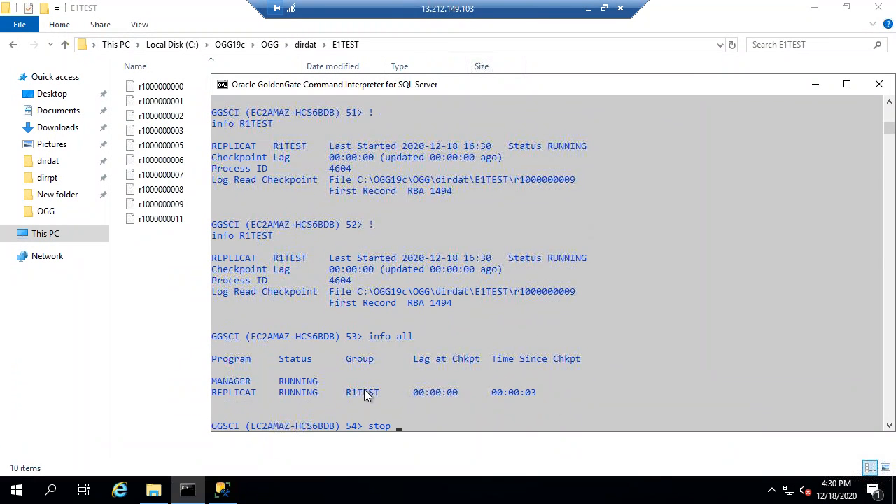
pyautogui.rightClick(365, 395)
pyautogui.press('Return')
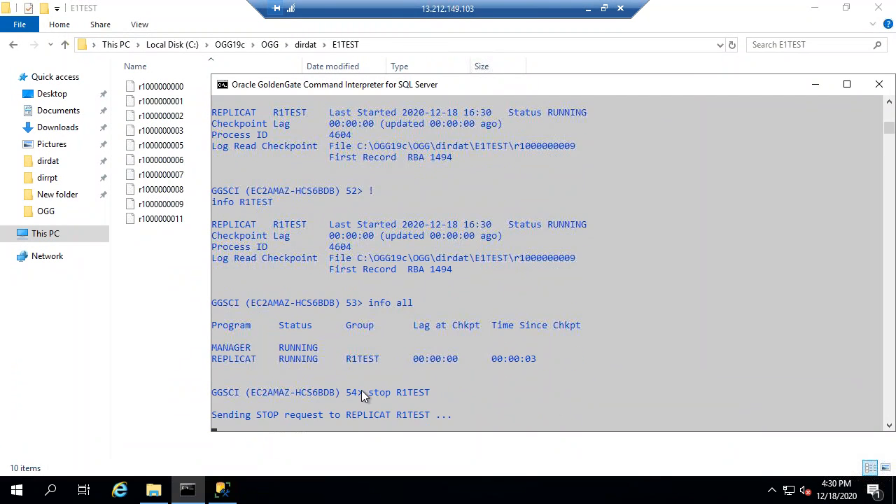
# In SQL Server Management Studio on the target, run select * from dbo.emp to list the replicated rows.
pyautogui.click(221, 490)
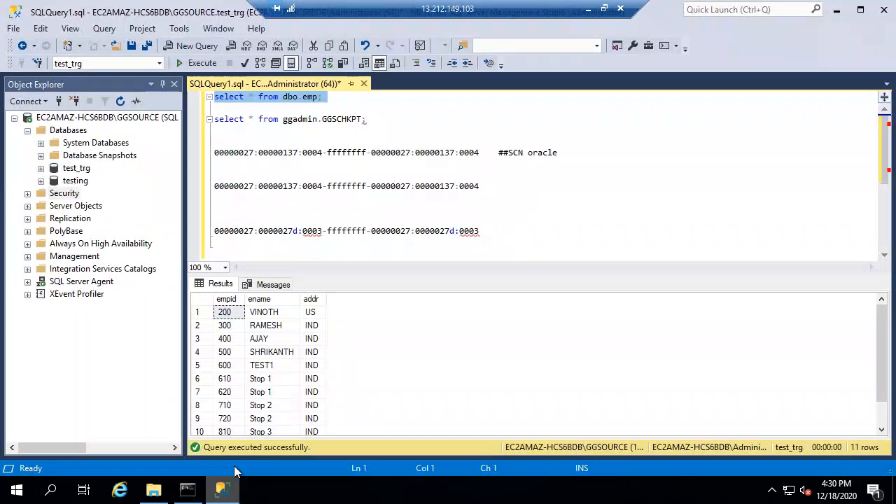
pyautogui.click(376, 121)
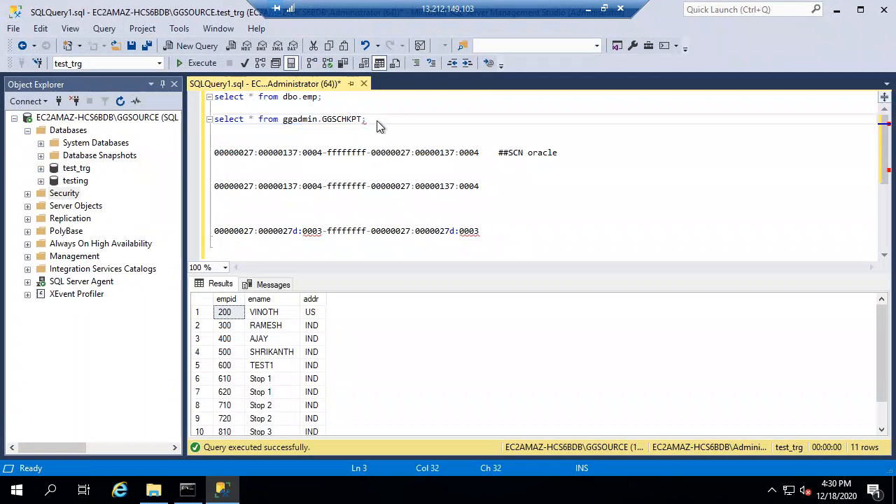
pyautogui.hotkey('shift', 'Home')
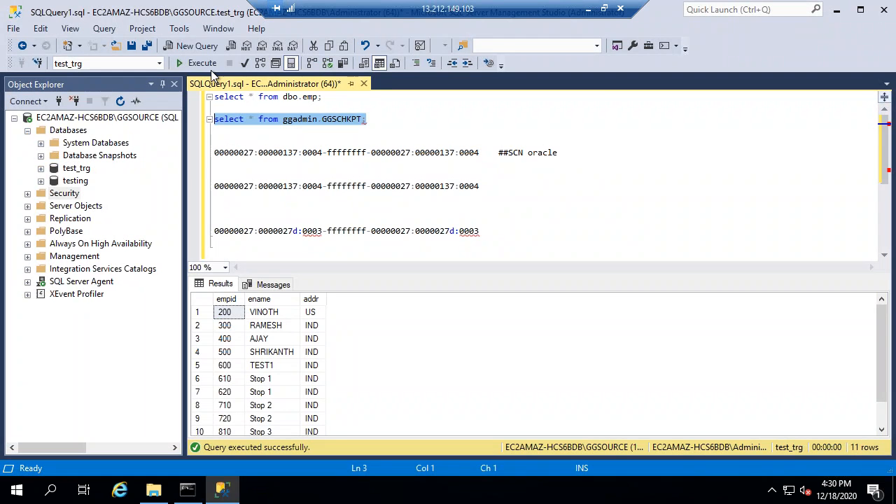
pyautogui.click(327, 96)
pyautogui.hotkey('shift', 'Home')
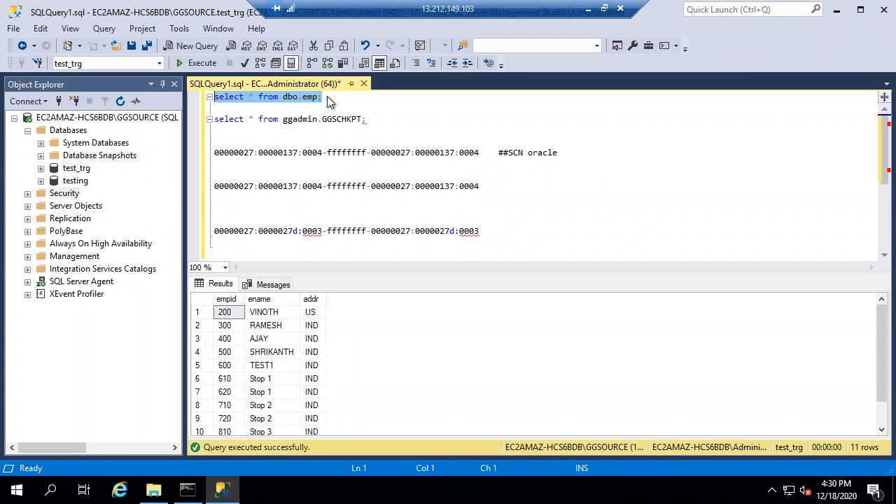
pyautogui.click(199, 62)
# Switch to the source server's Management Studio and run select * from dbo.emp to compare its rows with the target.
pyautogui.click(588, 9)
pyautogui.doubleClick(317, 76)
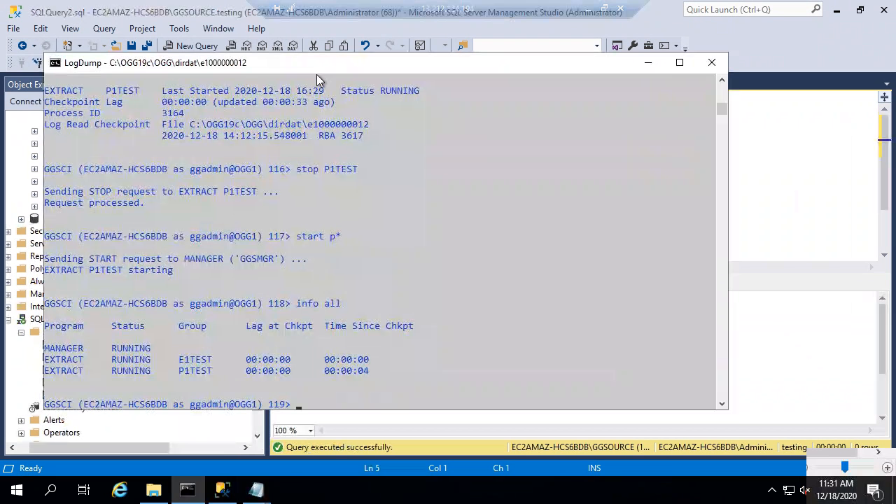
pyautogui.click(224, 492)
pyautogui.click(422, 99)
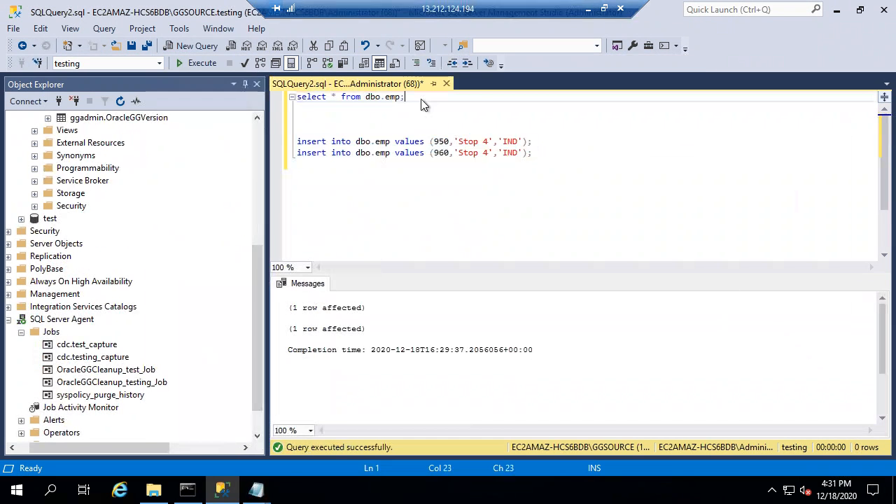
pyautogui.hotkey('shift', 'Home')
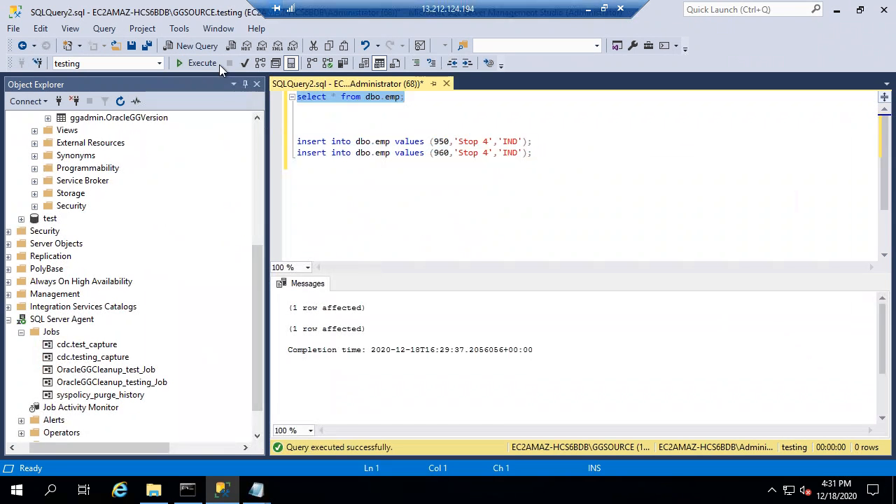
pyautogui.click(200, 63)
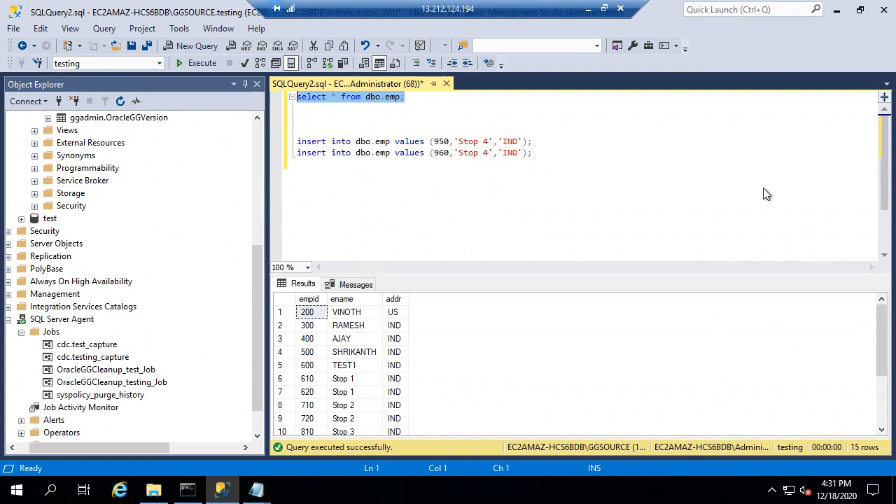
# Return to the target session and query the checkpoint table ggadmin.GGSCHKPT to read R1TEST's seqno.
pyautogui.doubleClick(533, 9)
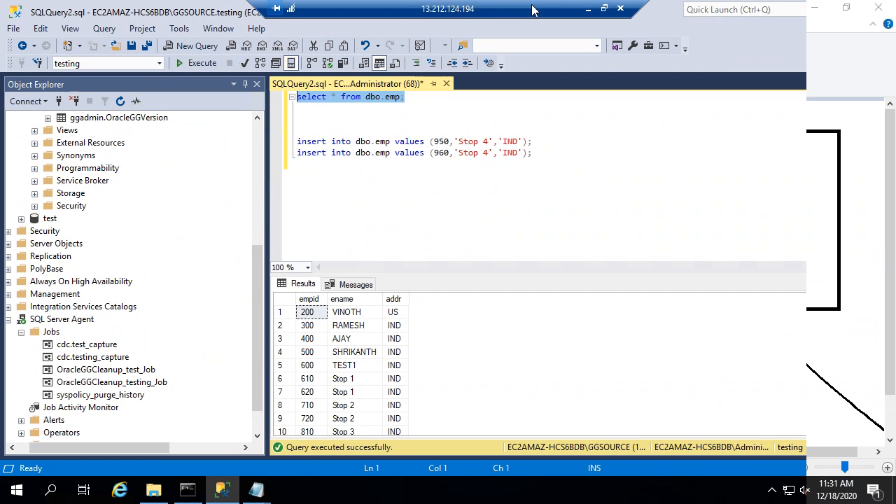
pyautogui.moveTo(533, 490)
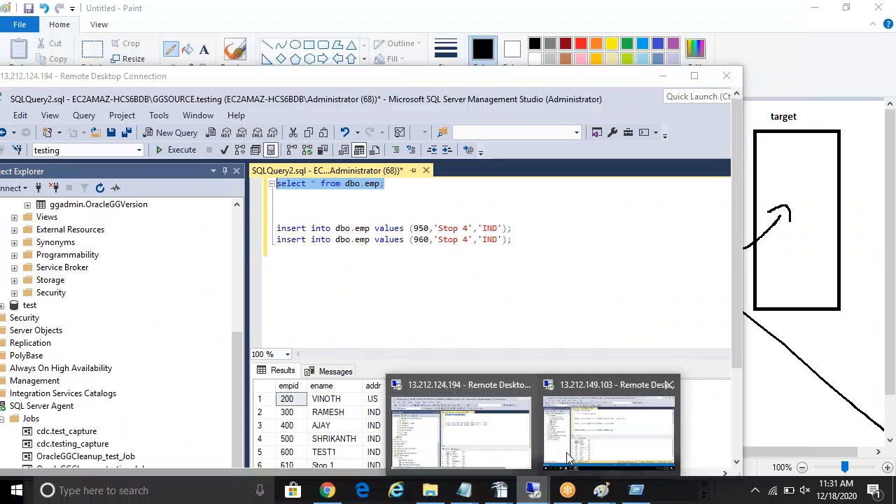
pyautogui.click(620, 371)
pyautogui.click(370, 122)
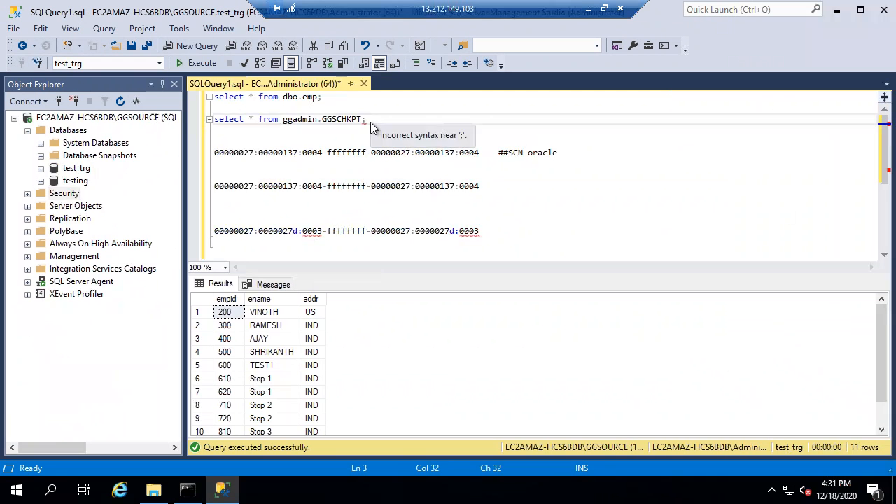
pyautogui.hotkey('shift', 'Home')
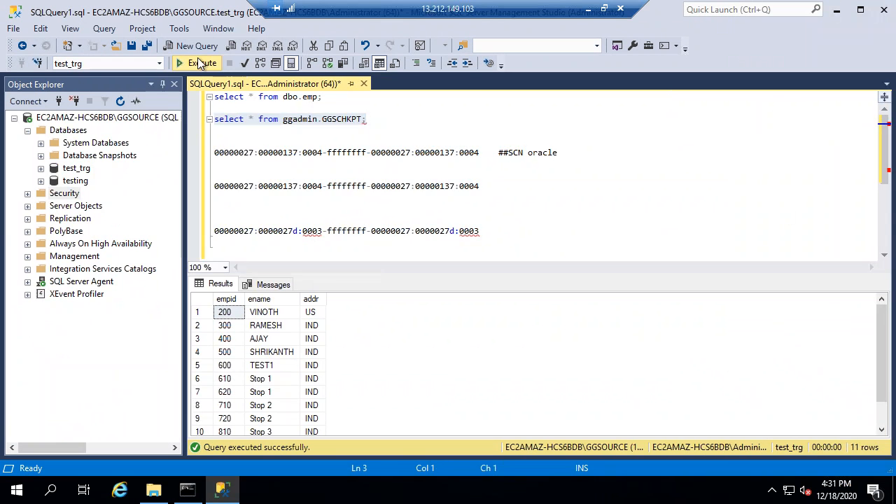
pyautogui.click(199, 62)
pyautogui.click(330, 311)
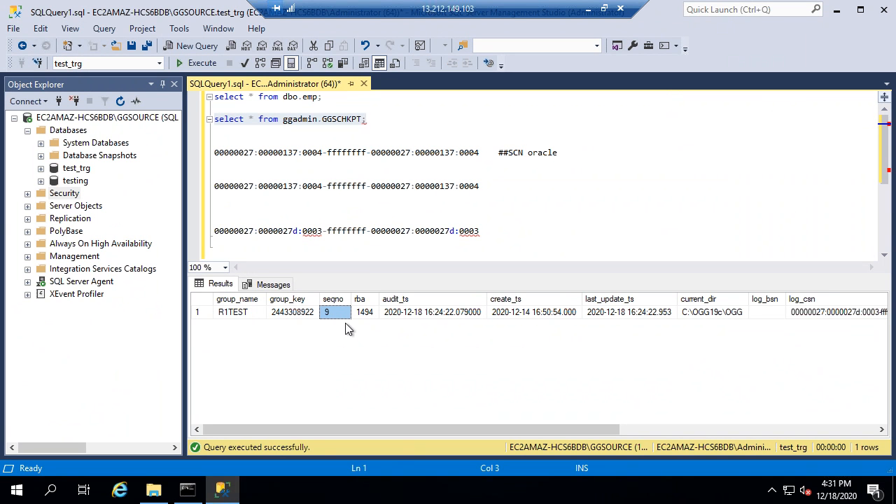
# Copy R1TEST's log_csn value into the query editor below the earlier CSNs as "LATEST: 00000027:0000027d:0003-ffffffff-00000027:0000027d:0003".
pyautogui.click(792, 316)
pyautogui.click(531, 243)
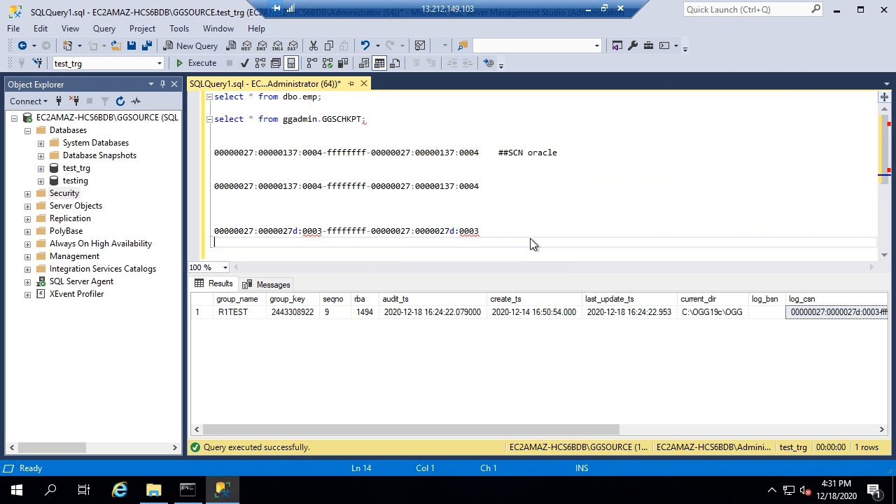
pyautogui.press('Return')
pyautogui.press('Return')
pyautogui.write('LATEST')
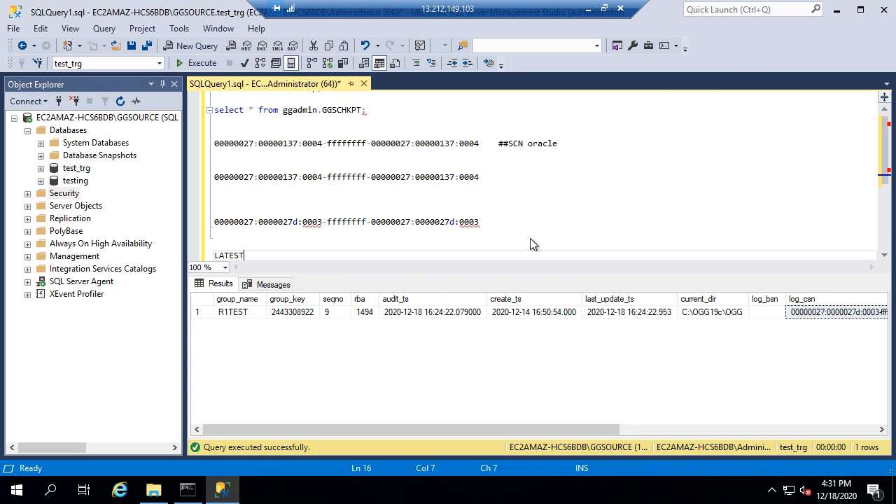
pyautogui.write(':')
pyautogui.write('00000027:0000027d:0003-ffffffff-00000027:0000027d:0003')
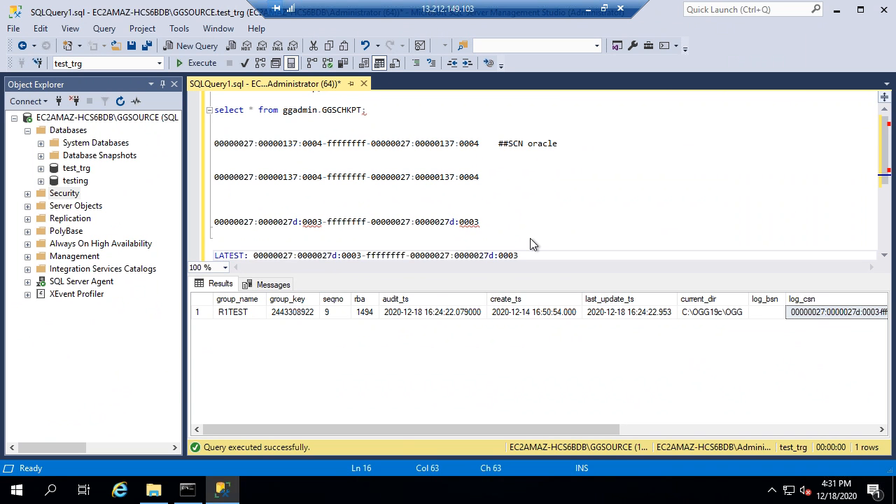
pyautogui.press('Return')
pyautogui.press('Return')
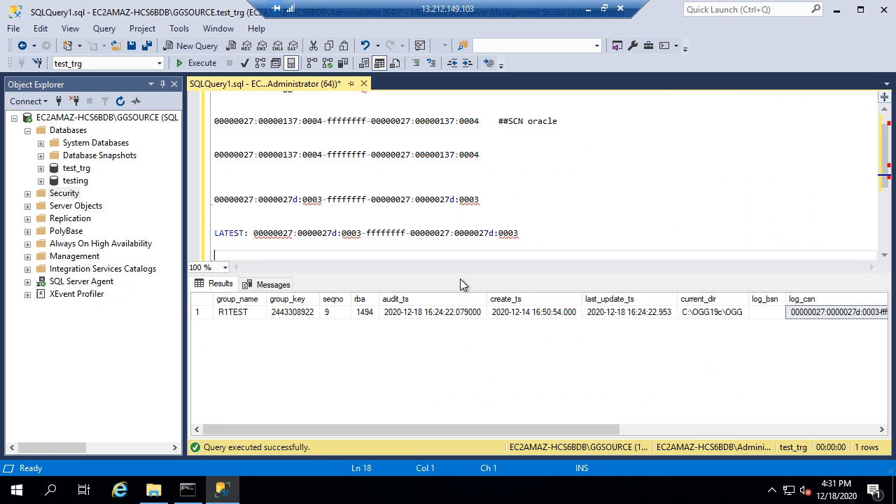
# In the source server's GGSCI console, check all processes with info all and the pump's read checkpoint with info p*.
pyautogui.click(591, 10)
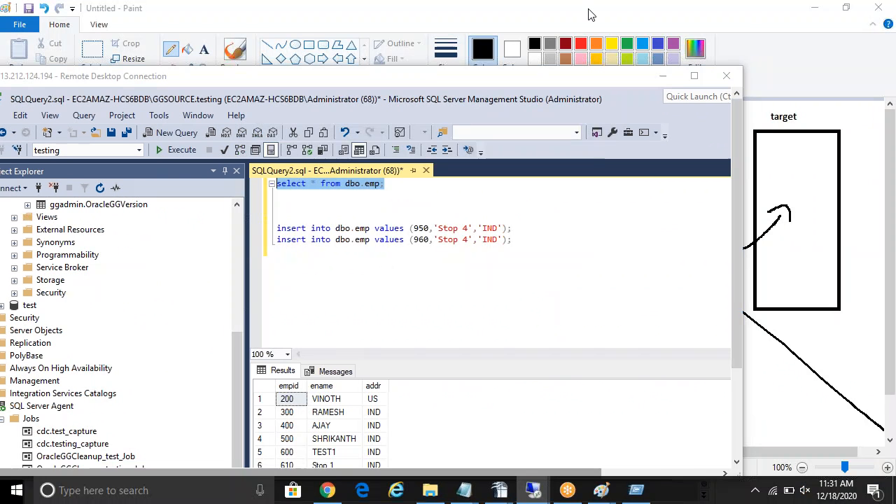
pyautogui.doubleClick(508, 82)
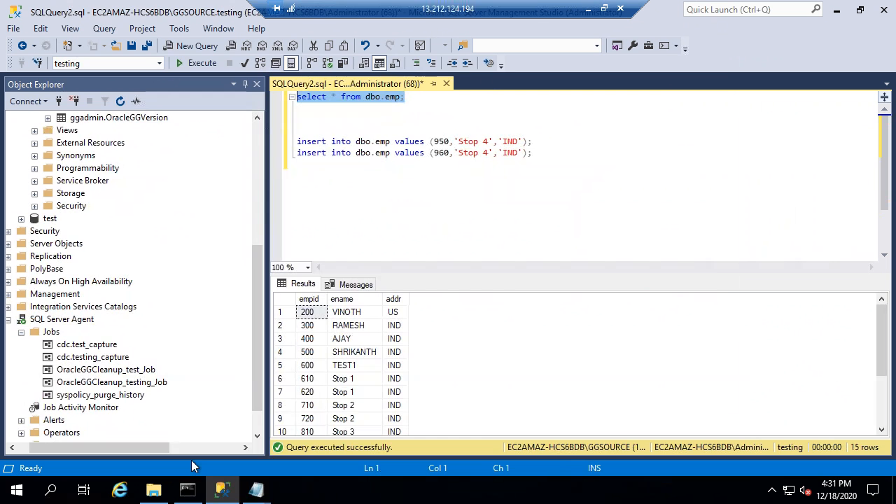
pyautogui.click(188, 490)
pyautogui.write('info all')
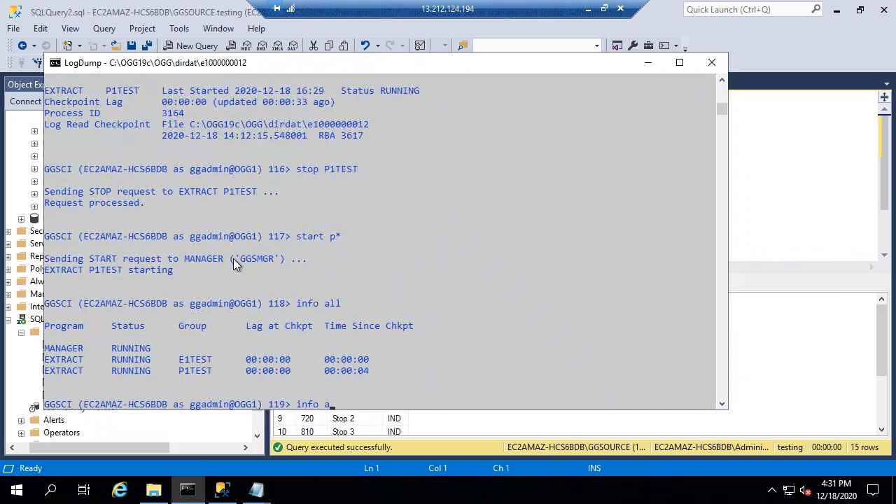
pyautogui.press('Return')
pyautogui.write('info p*')
pyautogui.press('Return')
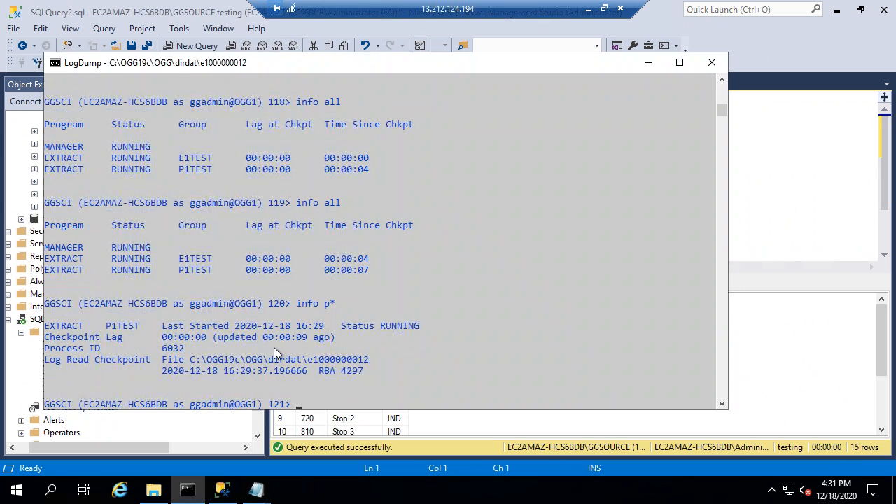
# List the source trail files with sh dir C:\OGG19c\OGG\dirdat\e10000*, reusing the path from the pump's checkpoint.
pyautogui.doubleClick(298, 357)
pyautogui.rightClick(298, 357)
pyautogui.write('sh dir')
pyautogui.click(299, 357)
pyautogui.doubleClick(298, 358)
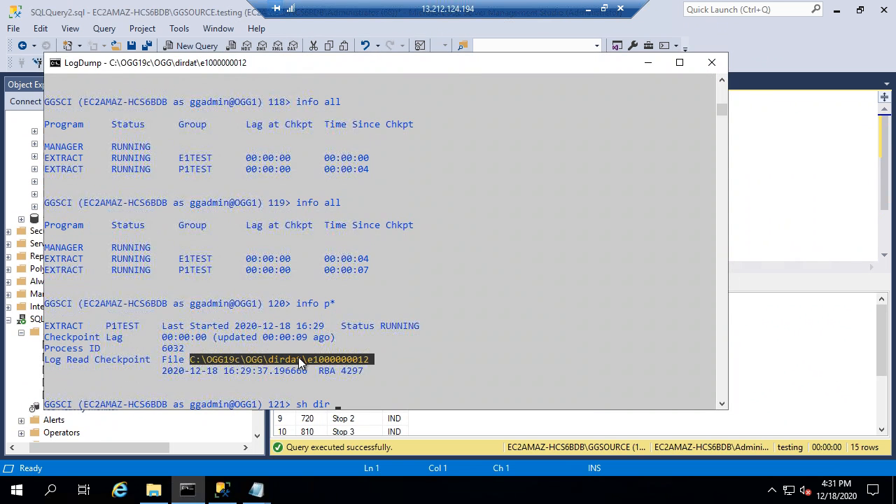
pyautogui.rightClick(298, 357)
pyautogui.rightClick(298, 357)
pyautogui.press('BackSpace')
pyautogui.press('BackSpace')
pyautogui.press('BackSpace')
pyautogui.press('BackSpace')
pyautogui.press('BackSpace')
pyautogui.press('BackSpace')
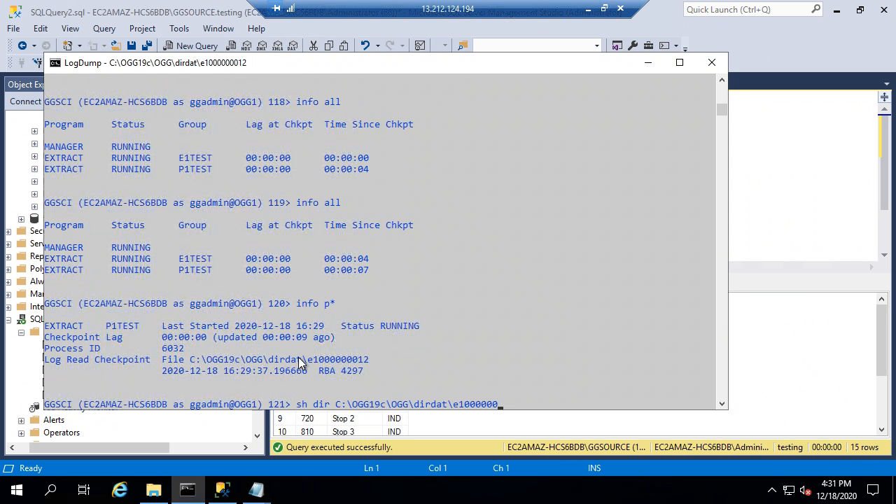
pyautogui.write('*')
pyautogui.press('Return')
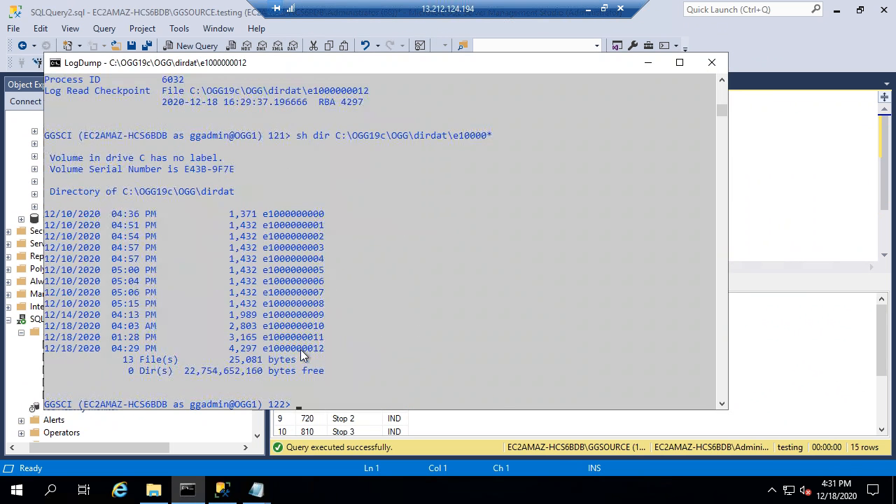
pyautogui.write('sh logdum')
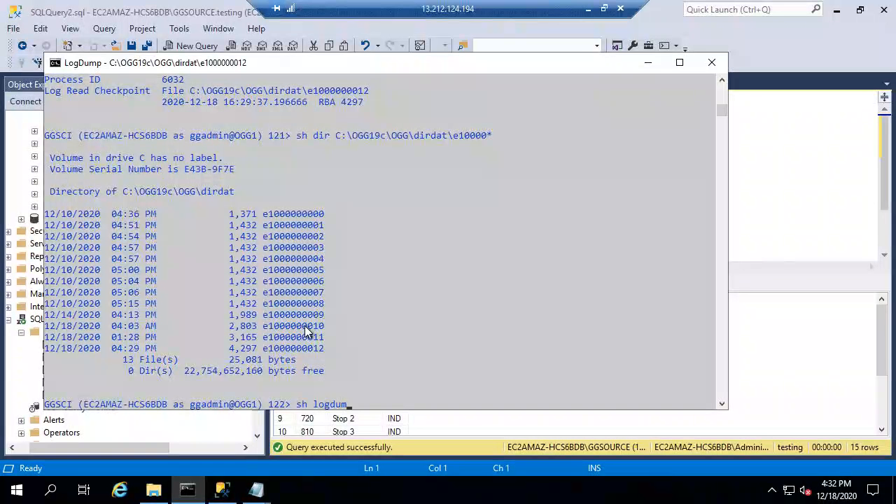
pyautogui.write('p open')
pyautogui.click(315, 91)
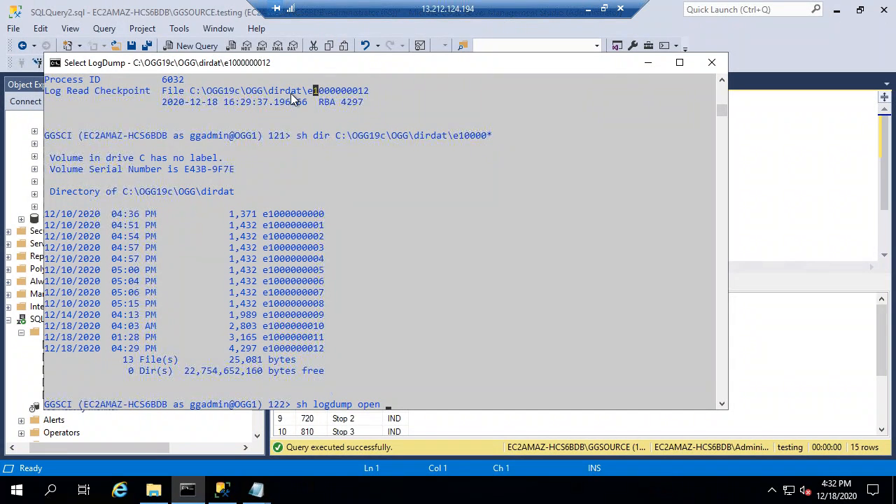
pyautogui.doubleClick(291, 93)
pyautogui.rightClick(288, 94)
pyautogui.rightClick(288, 96)
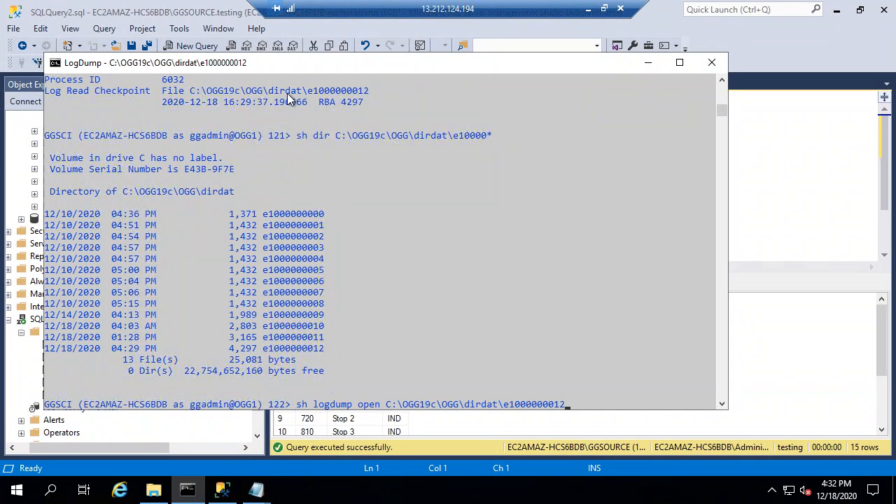
pyautogui.press('BackSpace')
pyautogui.write('0')
pyautogui.press('Return')
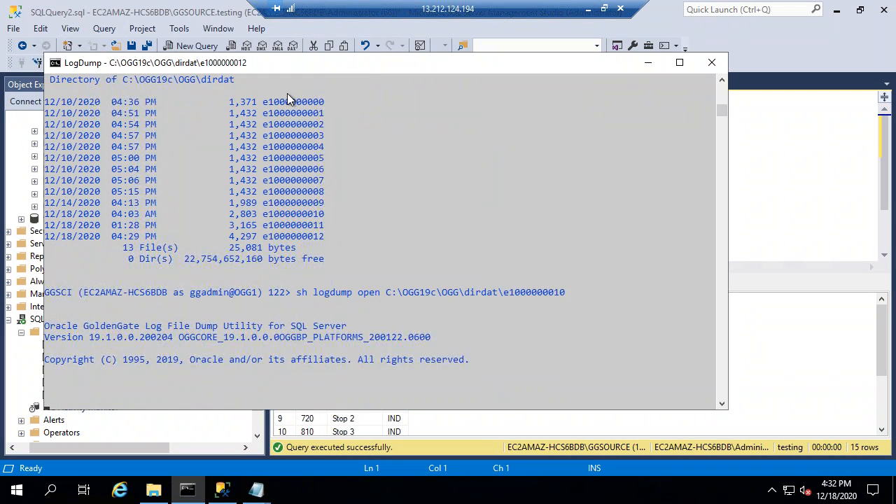
# Enable record headers and detailed data display in Logdump with ghdr on and detail data.
pyautogui.write('ghdr on')
pyautogui.press('Return')
pyautogui.write('det')
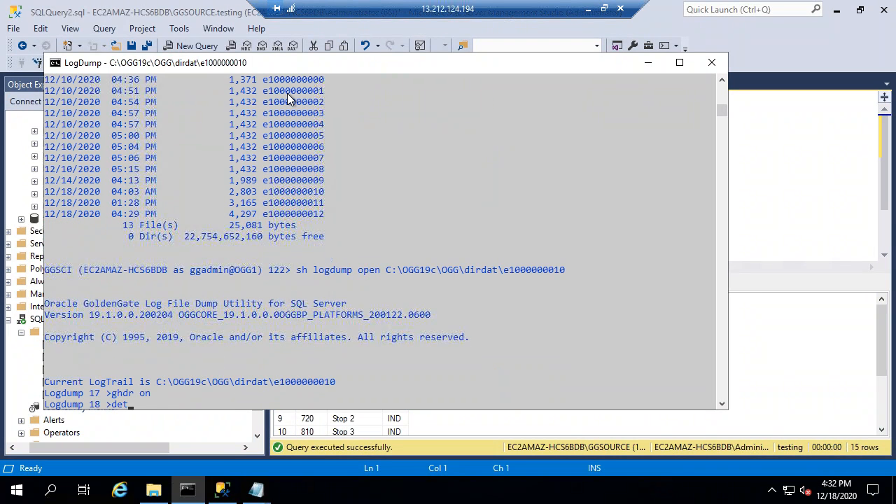
pyautogui.write('ail data')
pyautogui.press('Return')
# Filter Logdump with filter inc logcsn 00000027:0000027d:0003-ffffffff-00000027:0000027d:0003, copying the CSN from R1TEST's log_csn value on the target server.
pyautogui.write('fi')
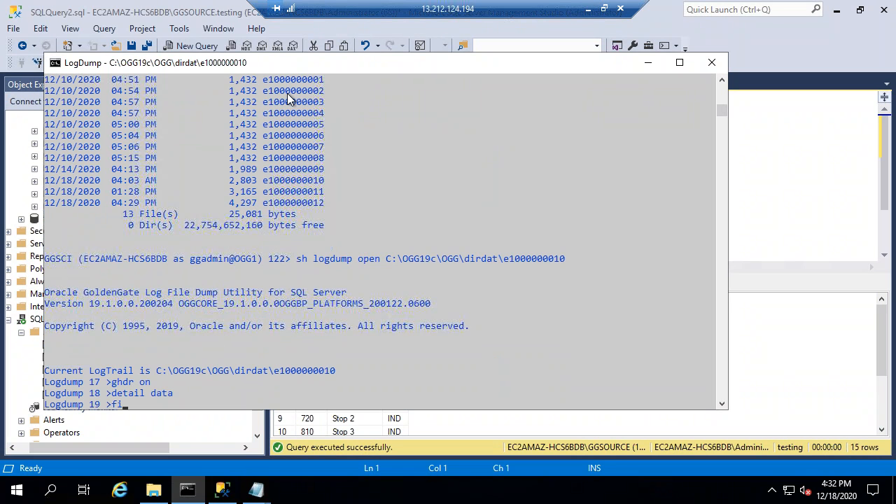
pyautogui.write('lter inc logcsn')
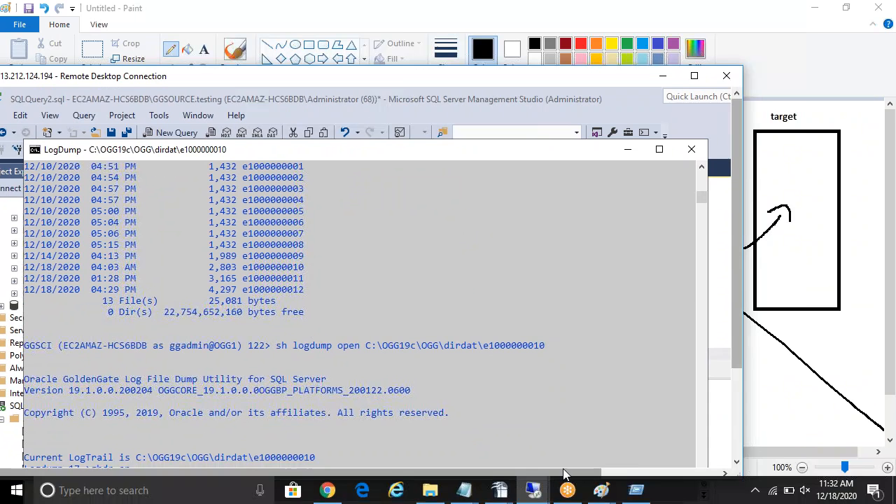
pyautogui.moveTo(533, 490)
pyautogui.click(611, 431)
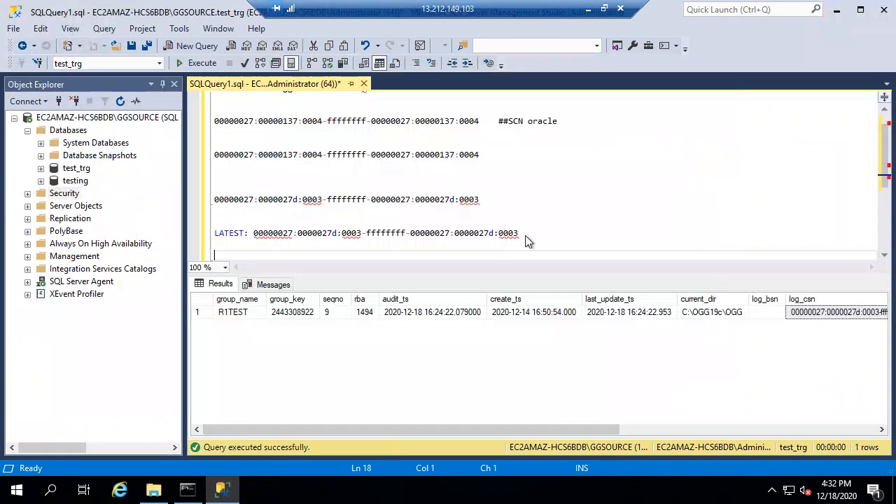
pyautogui.click(833, 313)
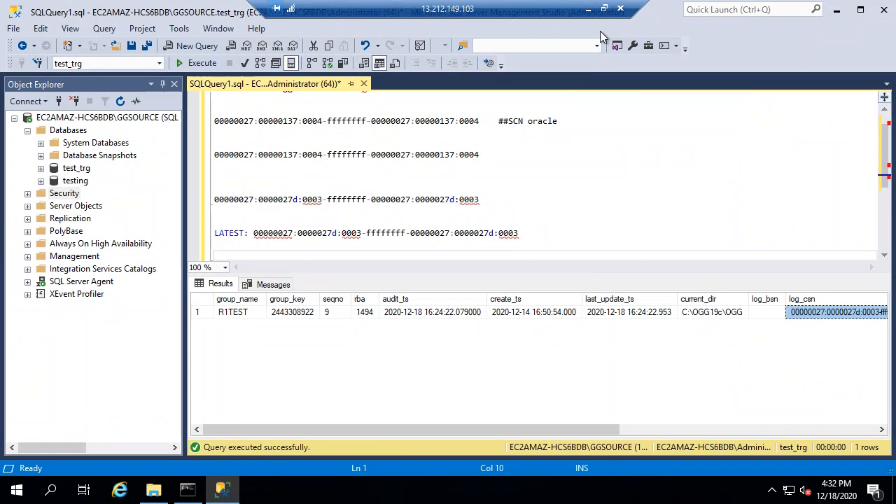
pyautogui.click(604, 8)
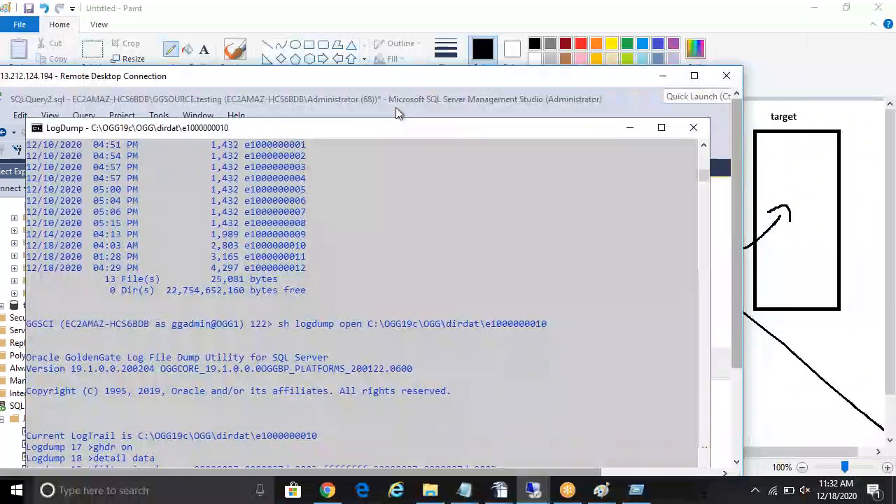
pyautogui.doubleClick(399, 80)
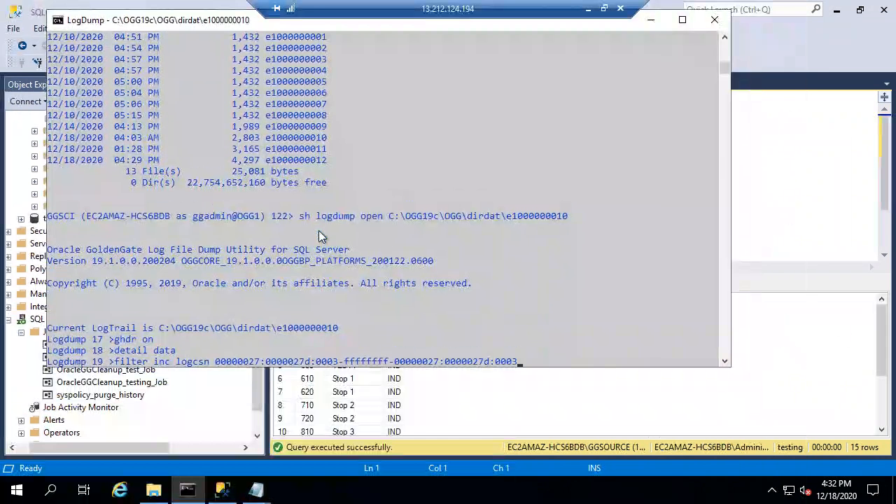
pyautogui.press('Return')
pyautogui.write('n')
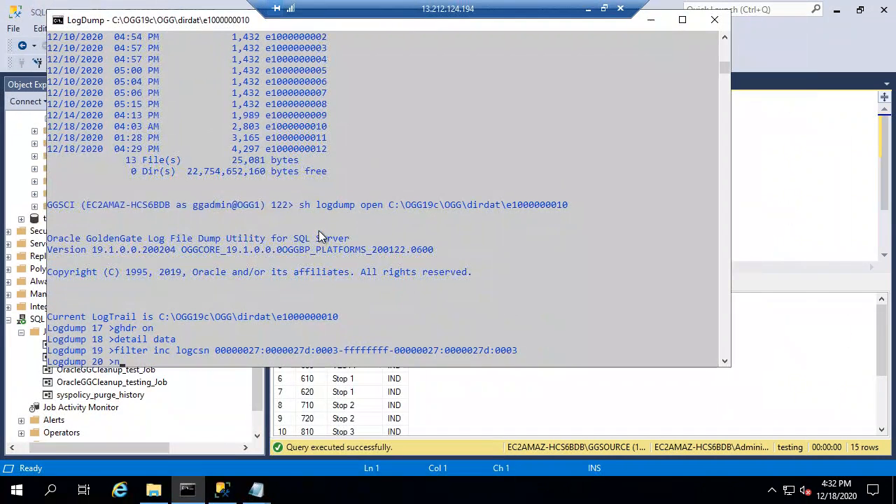
pyautogui.press('Return')
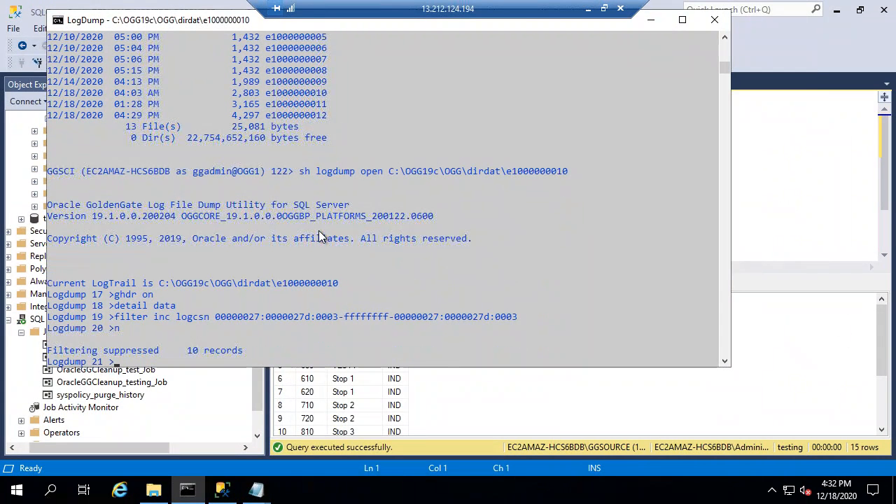
pyautogui.write('nt')
pyautogui.press('Return')
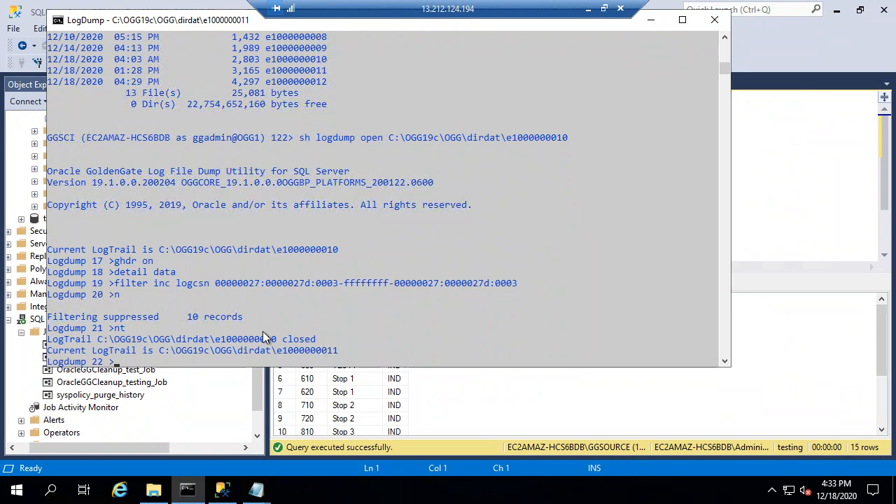
pyautogui.write('n')
pyautogui.press('Return')
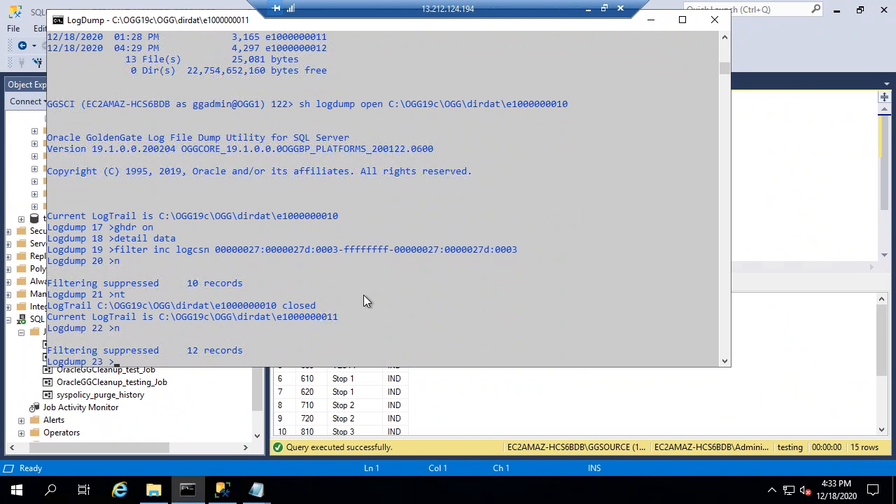
pyautogui.write('nt')
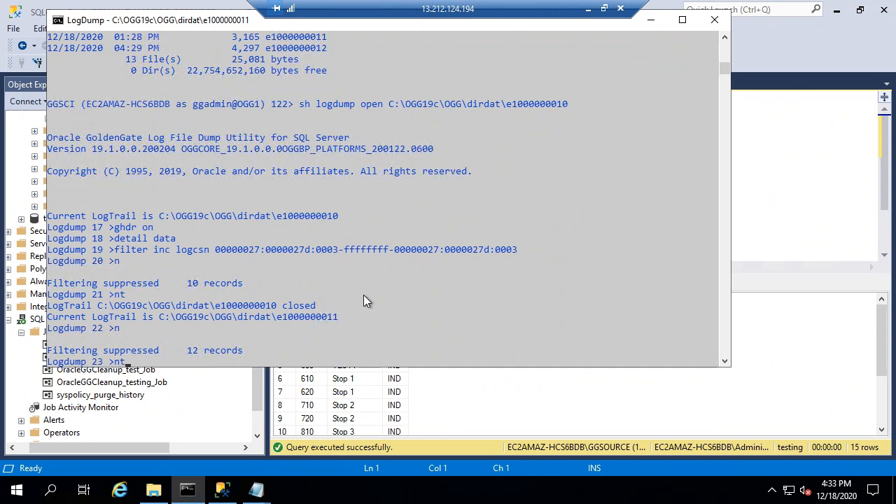
pyautogui.press('Return')
pyautogui.write('n')
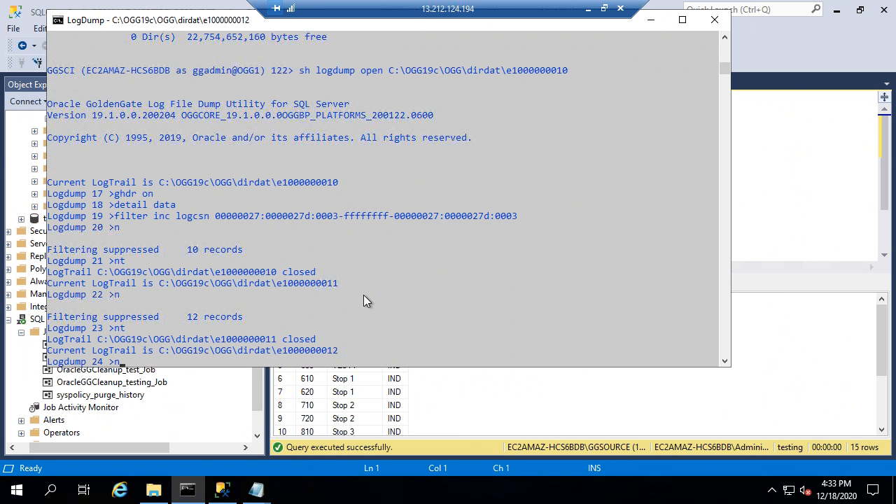
pyautogui.press('Return')
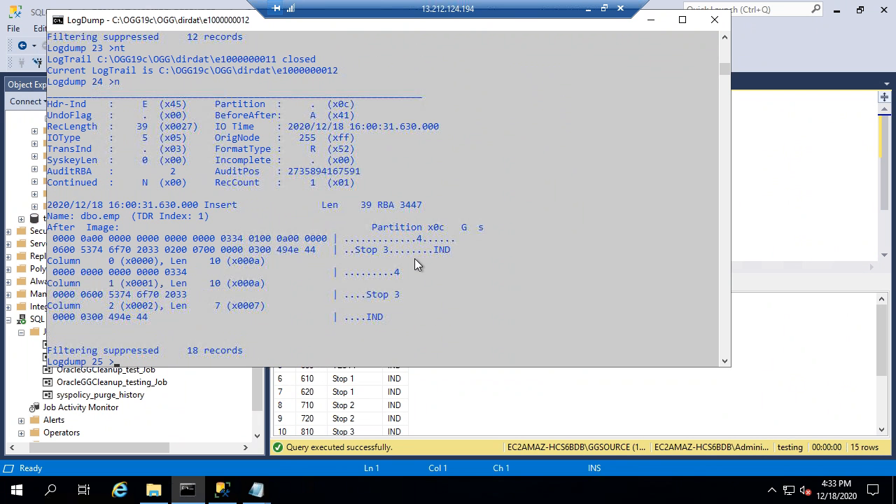
# Examine the matching record's column values in Logdump and compare them with the insert statements in the source query editor.
pyautogui.moveTo(358, 253); pyautogui.dragTo(389, 250)
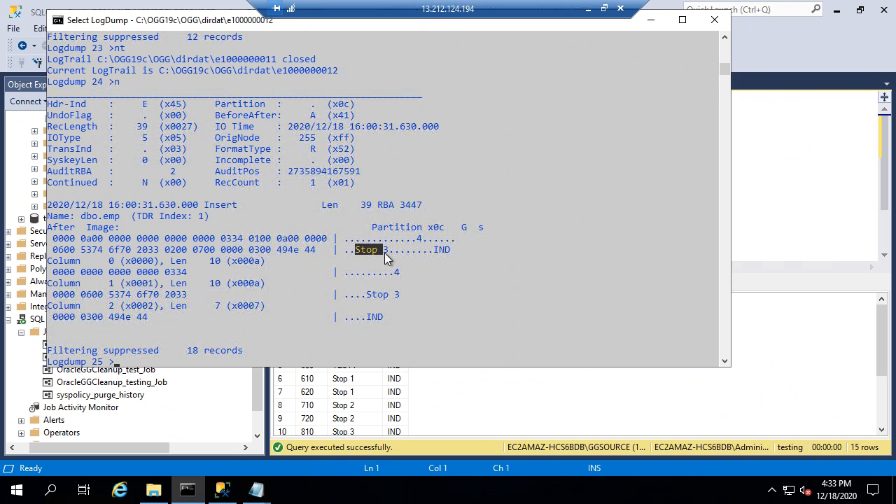
pyautogui.moveTo(364, 315); pyautogui.dragTo(350, 317)
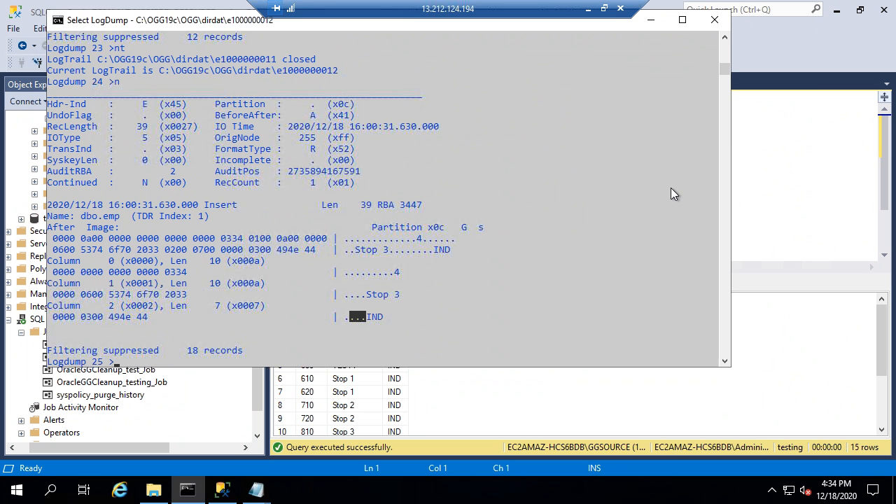
pyautogui.click(772, 189)
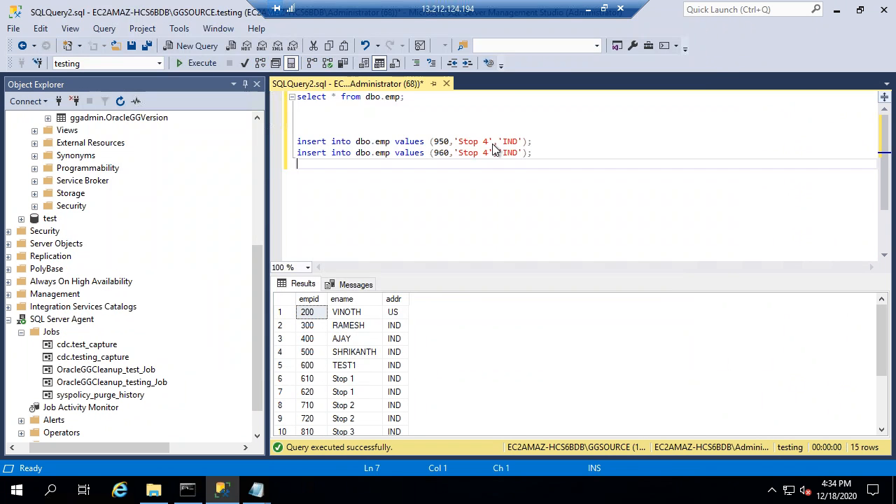
pyautogui.moveTo(493, 142); pyautogui.dragTo(460, 145)
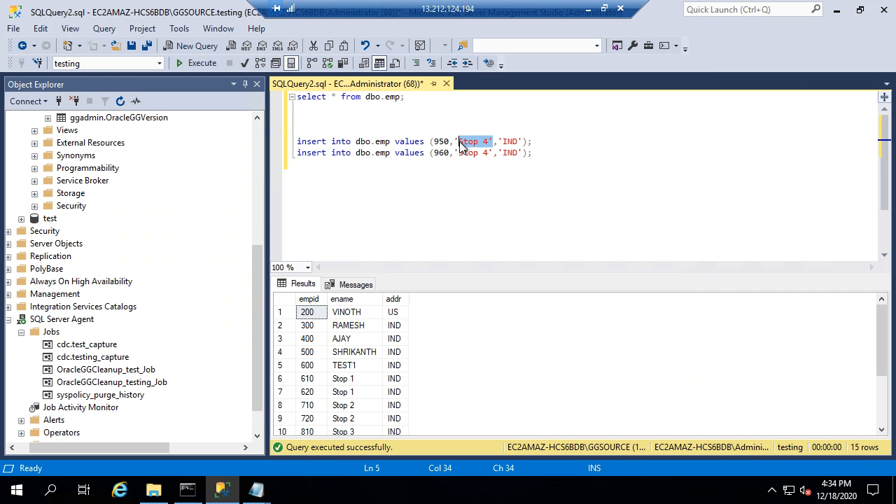
# On the target server, run select * from dbo.emp and check the last rows of the result.
pyautogui.hotkey('alt', 'Tab')
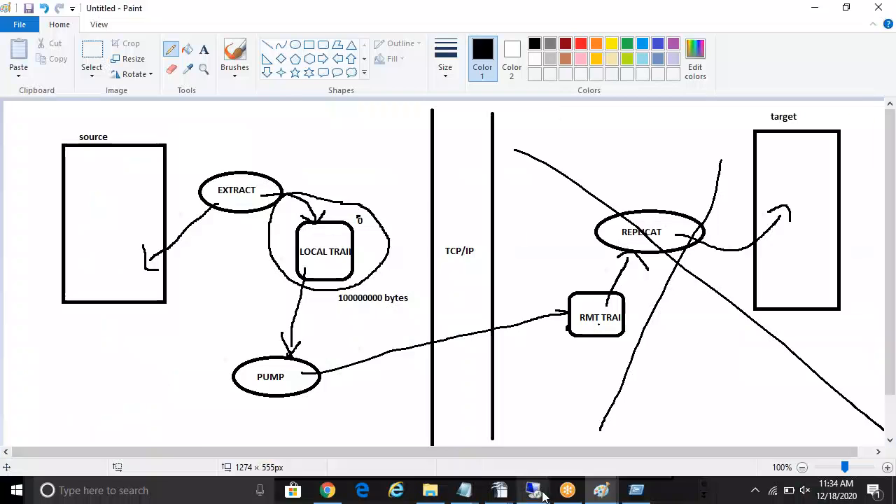
pyautogui.moveTo(536, 490)
pyautogui.click(563, 378)
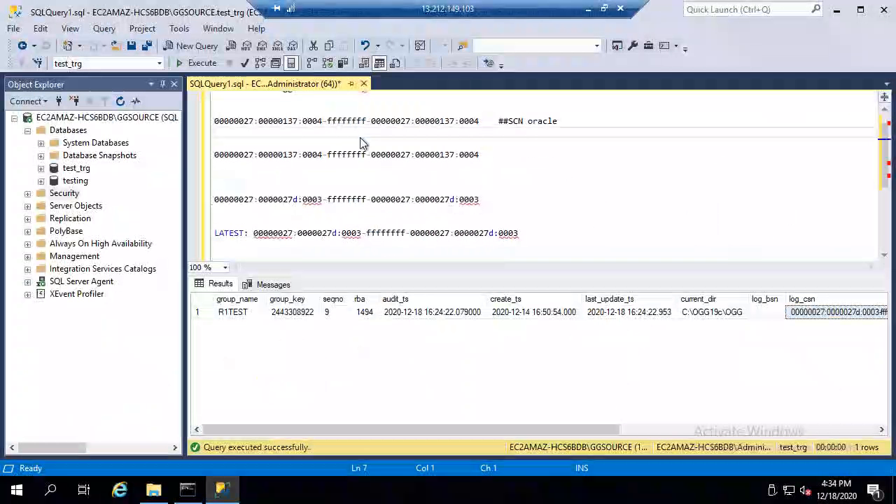
pyautogui.scroll(1, 363, 133)
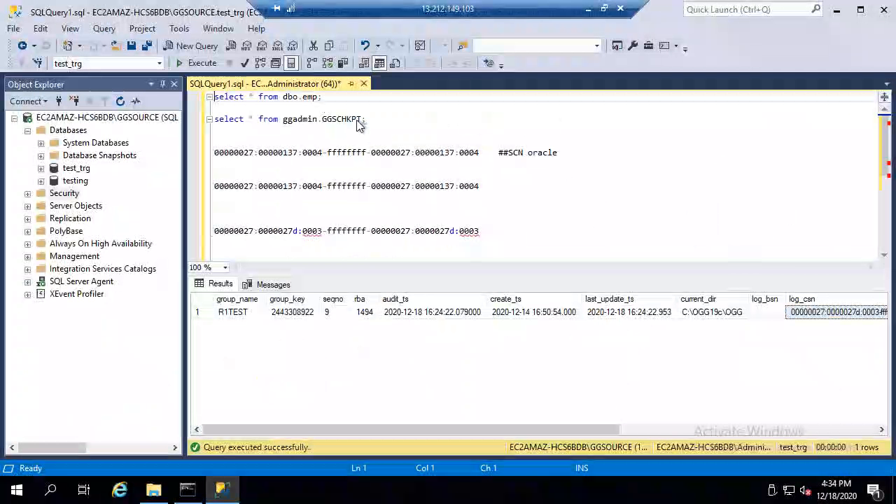
pyautogui.click(202, 102)
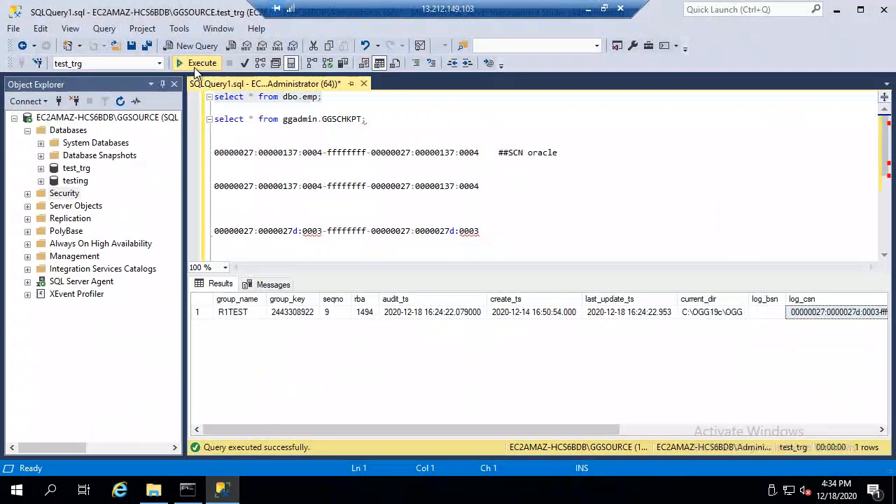
pyautogui.click(198, 63)
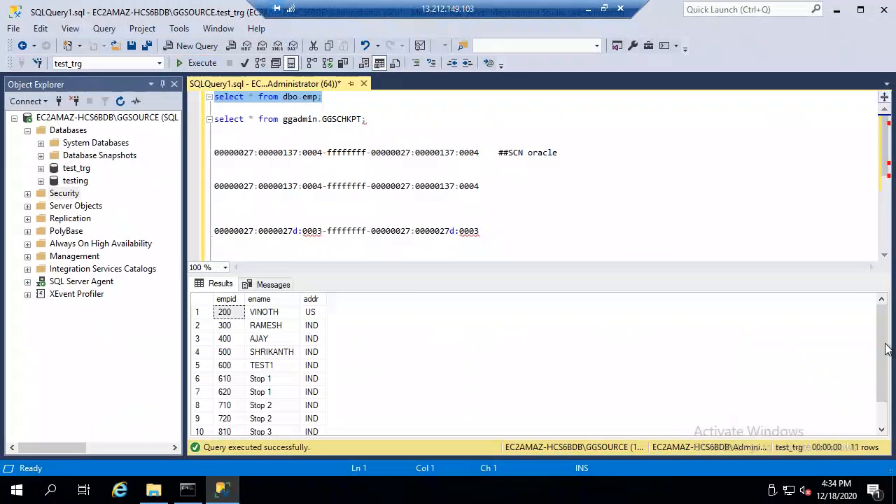
pyautogui.moveTo(880, 390); pyautogui.dragTo(880, 415)
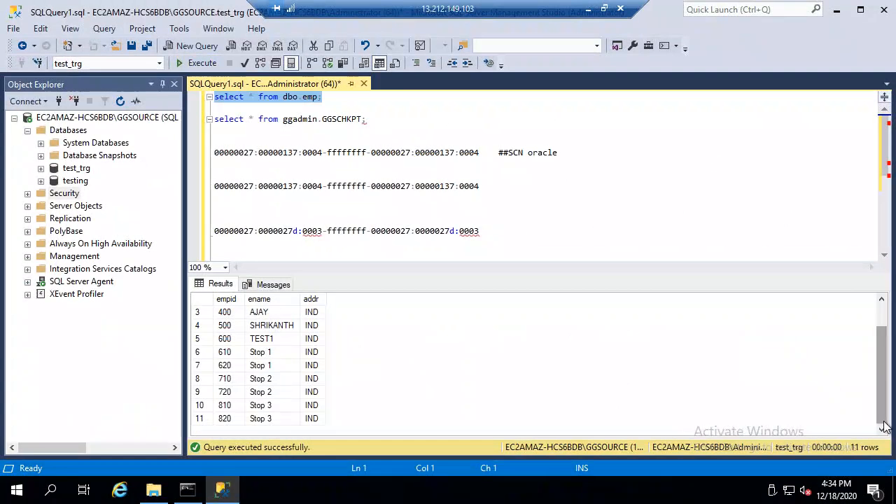
pyautogui.click(262, 421)
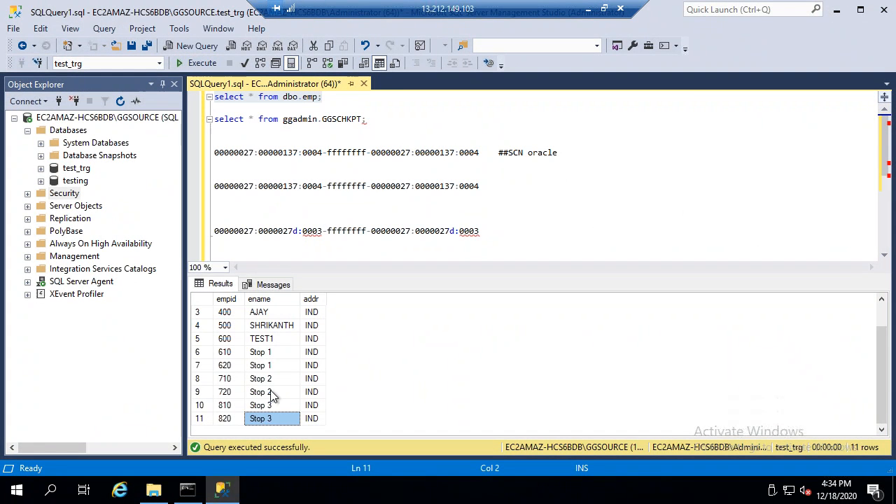
# Return to the source server, exit Logdump, and check the pump's checkpoint in GGSCI with info p*.
pyautogui.click(588, 9)
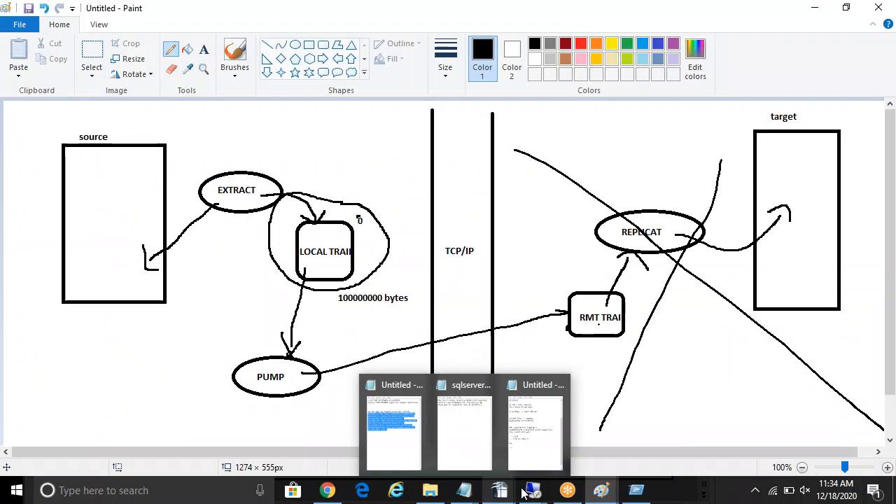
pyautogui.moveTo(534, 490)
pyautogui.click(479, 437)
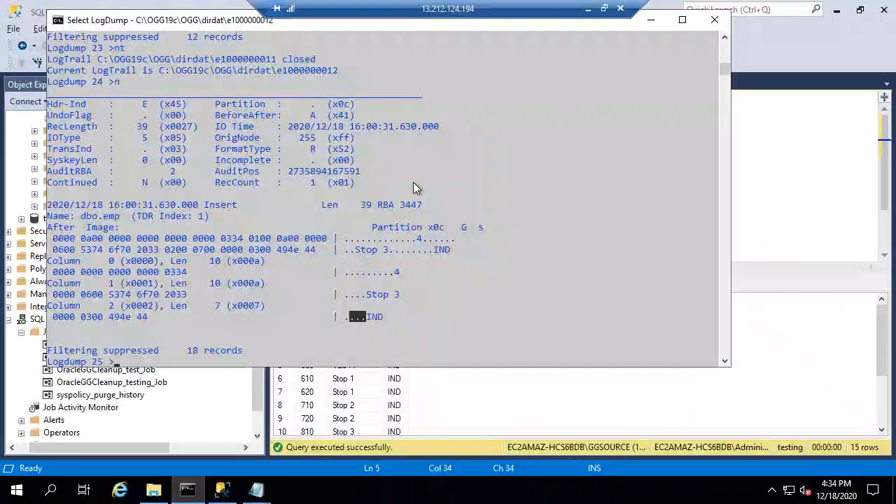
pyautogui.write('xit')
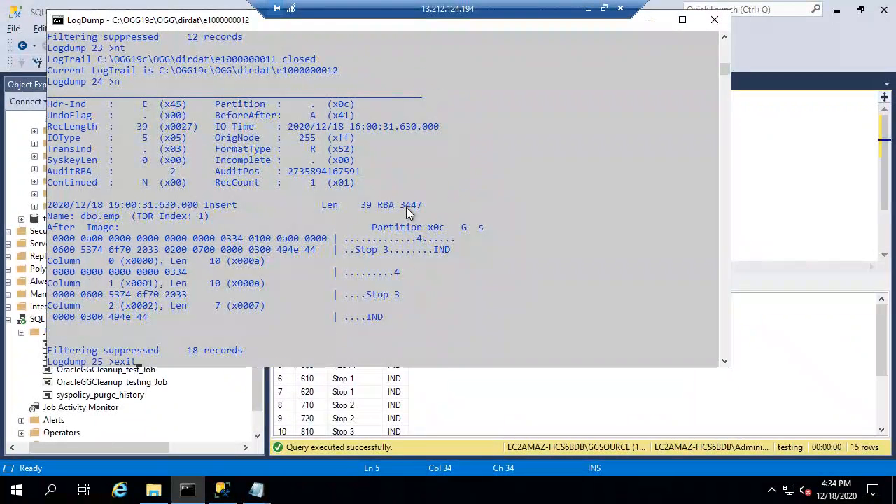
pyautogui.press('Return')
pyautogui.write('info p*')
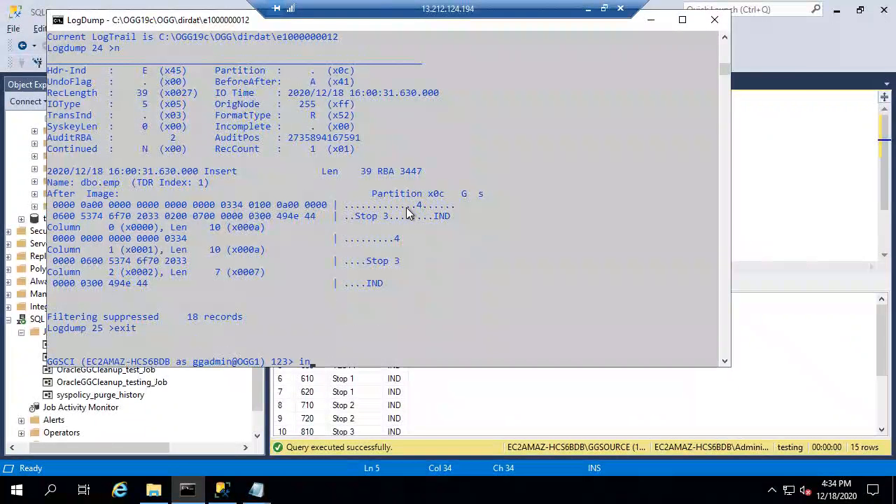
pyautogui.press('Return')
# Stop the pump with stop p* and check its status with info p*.
pyautogui.write('stop')
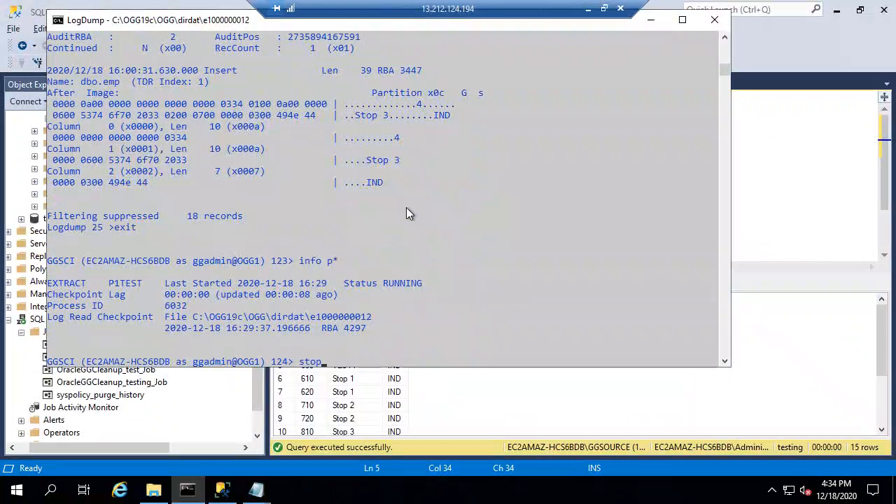
pyautogui.write('00000027:0000027d:0003-ffffffff-00000027:0000027d:')
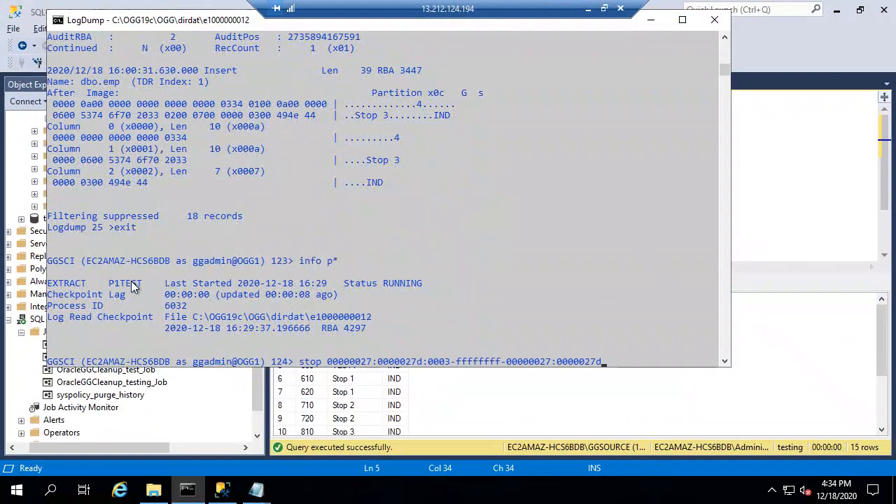
pyautogui.press('BackSpace')
pyautogui.press('BackSpace')
pyautogui.press('BackSpace')
pyautogui.press('BackSpace')
pyautogui.press('BackSpace')
pyautogui.press('BackSpace')
pyautogui.press('BackSpace')
pyautogui.press('BackSpace')
pyautogui.press('BackSpace')
pyautogui.press('BackSpace')
pyautogui.press('BackSpace')
pyautogui.press('BackSpace')
pyautogui.press('BackSpace')
pyautogui.press('BackSpace')
pyautogui.press('BackSpace')
pyautogui.press('BackSpace')
pyautogui.press('BackSpace')
pyautogui.press('BackSpace')
pyautogui.press('BackSpace')
pyautogui.press('BackSpace')
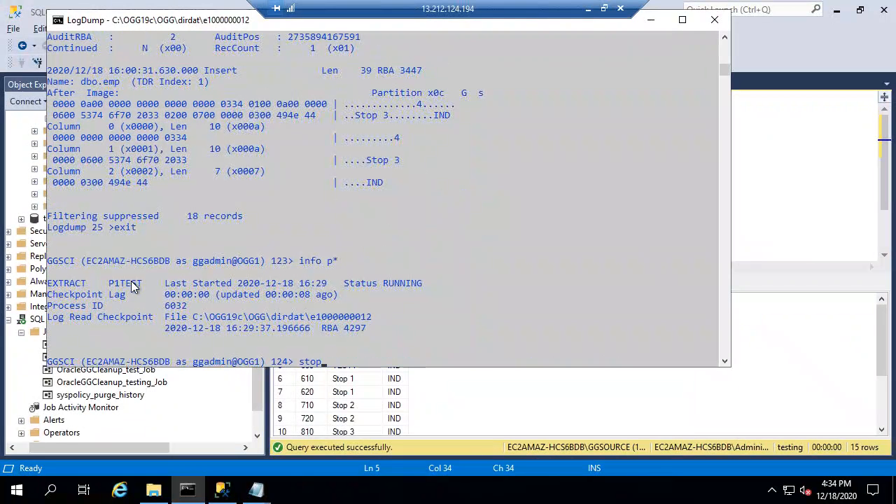
pyautogui.write('p*')
pyautogui.press('Return')
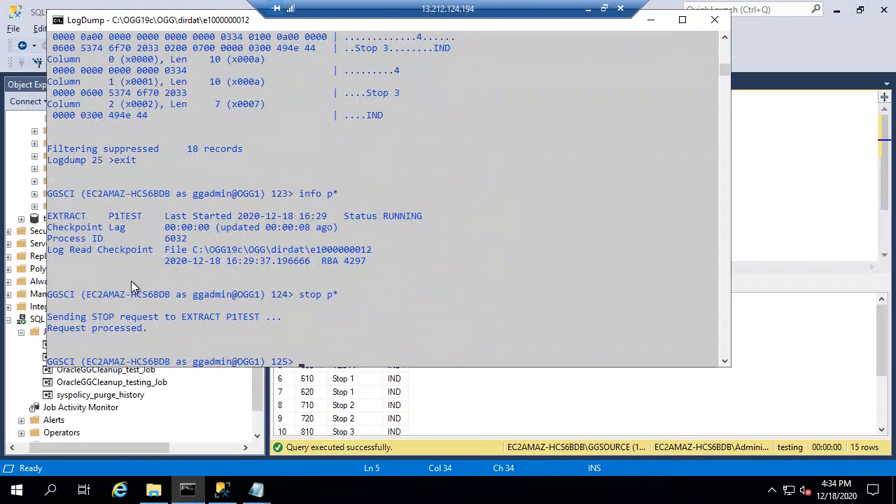
pyautogui.write('info p*')
pyautogui.press('Return')
# Run alter p1test extseqno 12 extrba 3447, taking the RBA from the matching insert record in the earlier Logdump output.
pyautogui.write('alter')
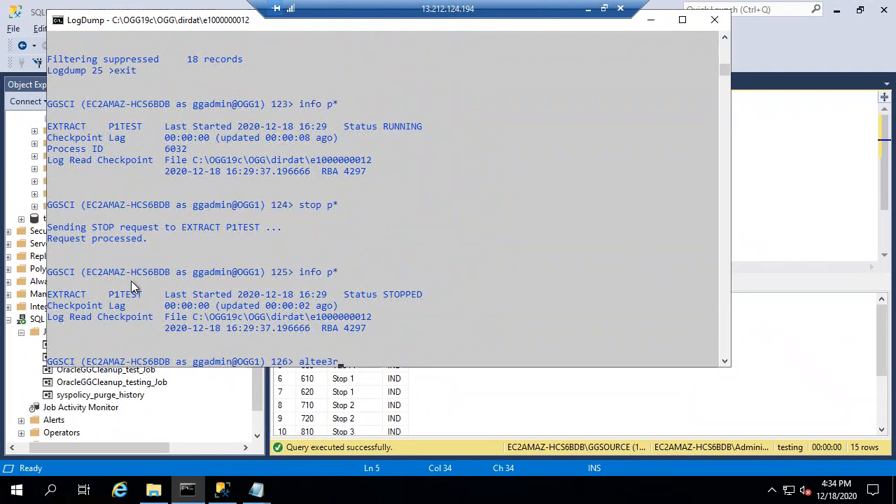
pyautogui.write(' p1tes')
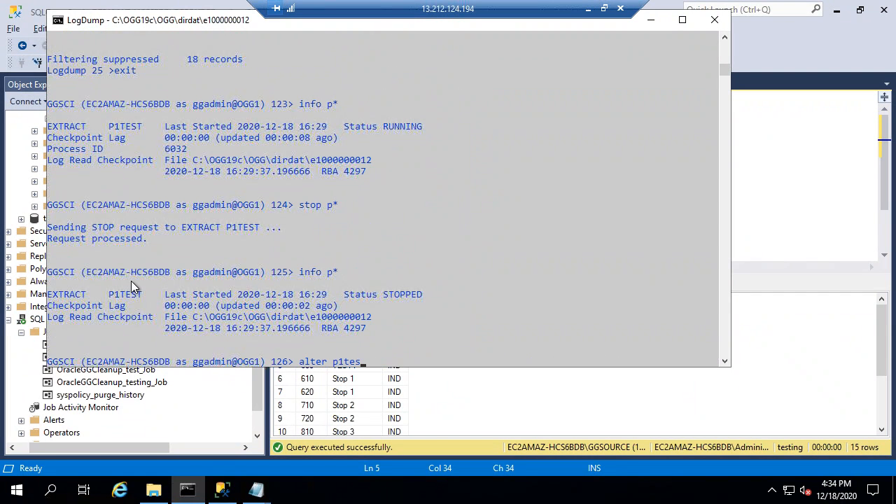
pyautogui.write('t extseqno 1')
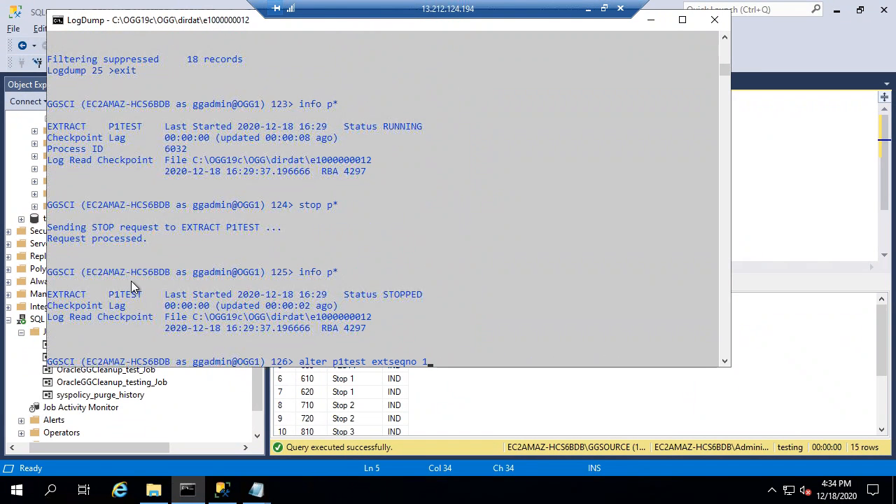
pyautogui.write('2 extrba')
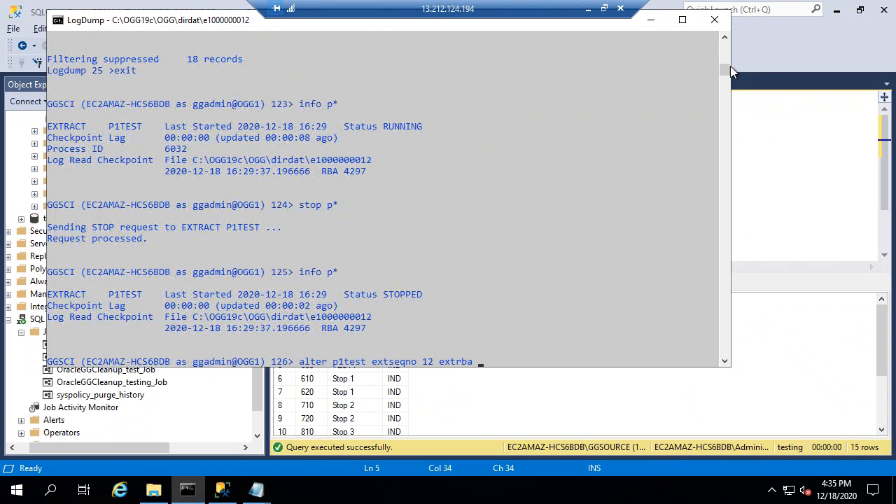
pyautogui.moveTo(725, 65); pyautogui.dragTo(725, 63)
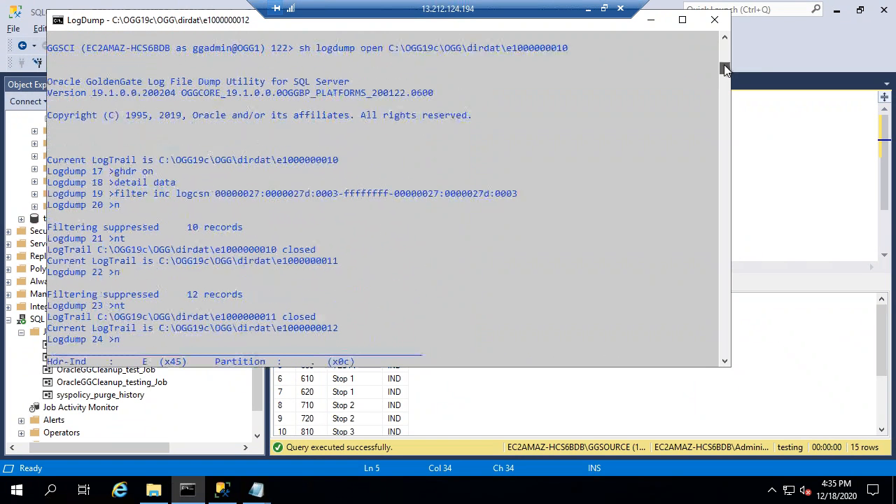
pyautogui.doubleClick(255, 21)
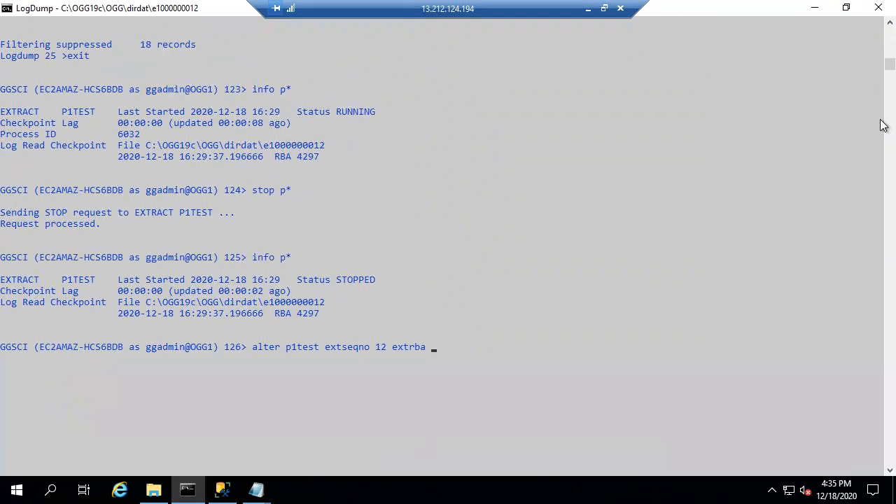
pyautogui.click(892, 26)
pyautogui.click(892, 25)
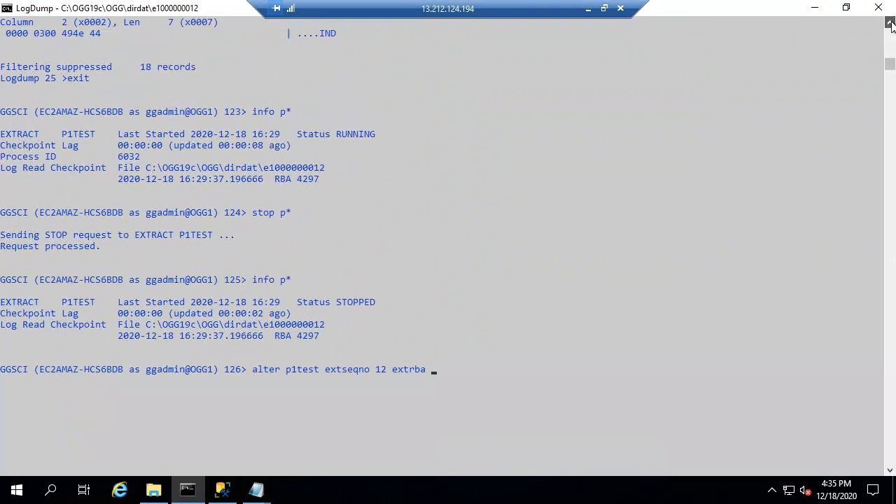
pyautogui.click(891, 26)
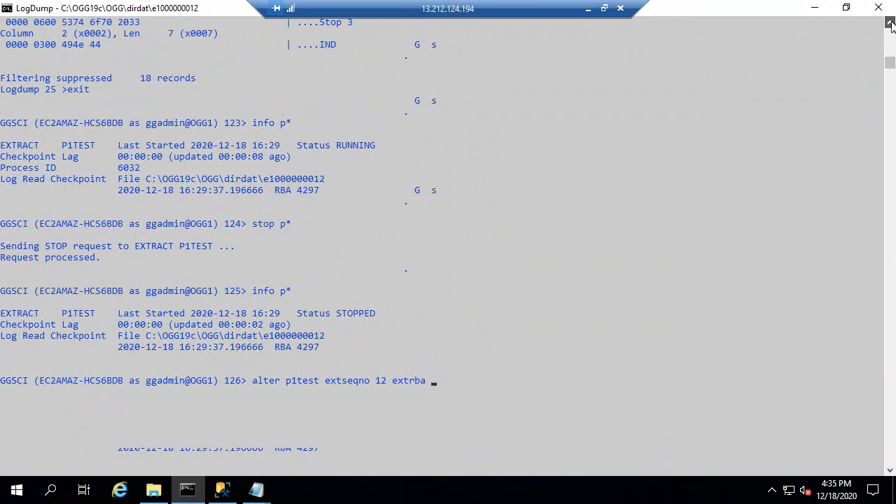
pyautogui.scroll(10, 280, 140)
pyautogui.moveTo(280, 132); pyautogui.dragTo(291, 135)
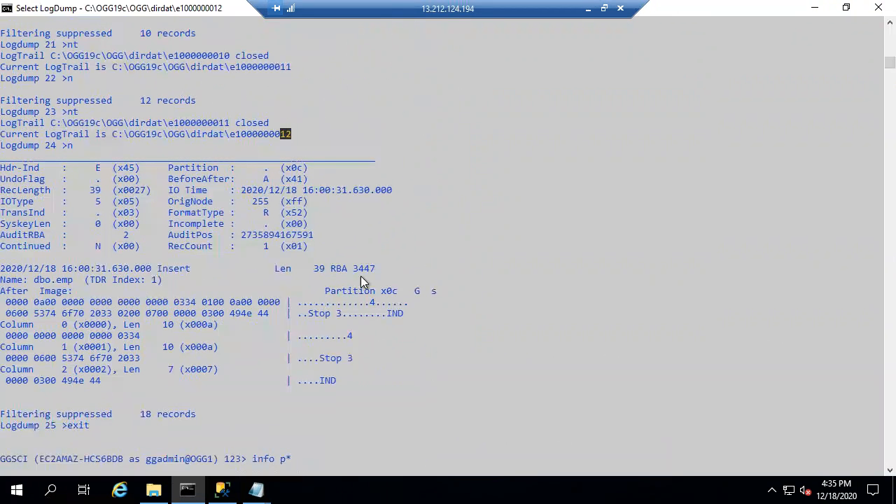
pyautogui.moveTo(354, 269); pyautogui.dragTo(379, 269)
pyautogui.hotkey('ctrl', 'c')
pyautogui.rightClick(493, 229)
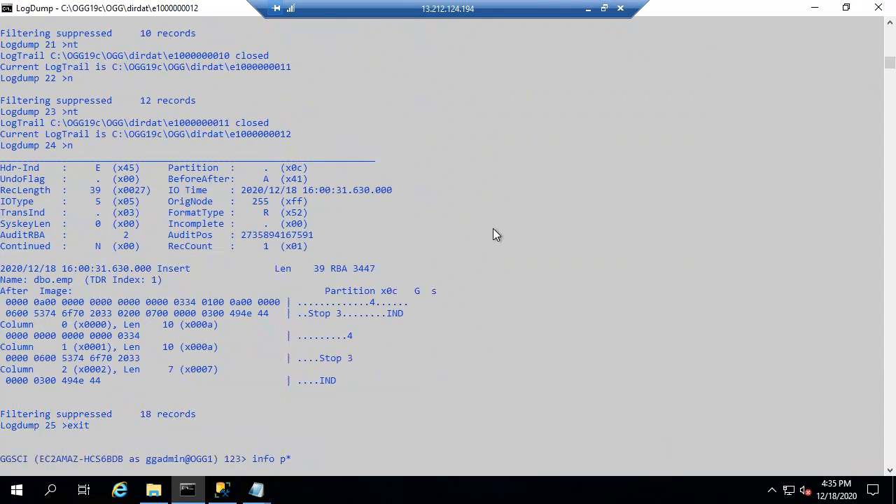
pyautogui.rightClick(493, 235)
pyautogui.press('Return')
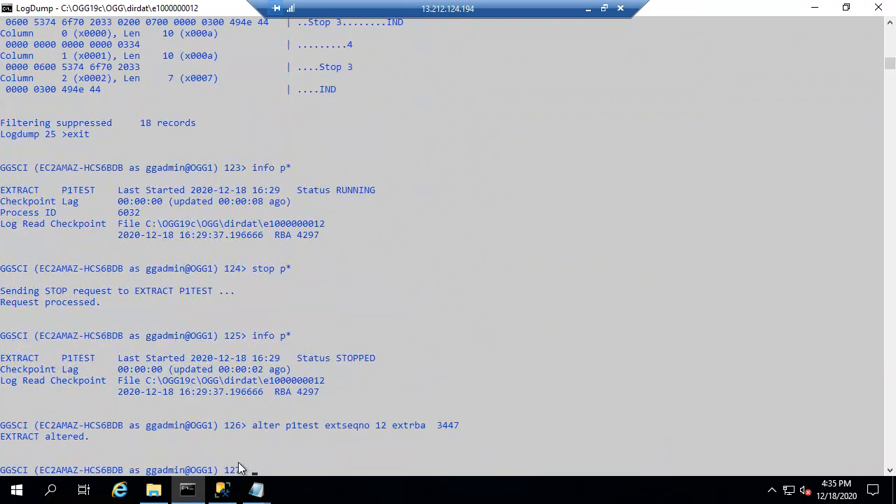
pyautogui.click(294, 425)
pyautogui.write('start')
pyautogui.click(296, 425)
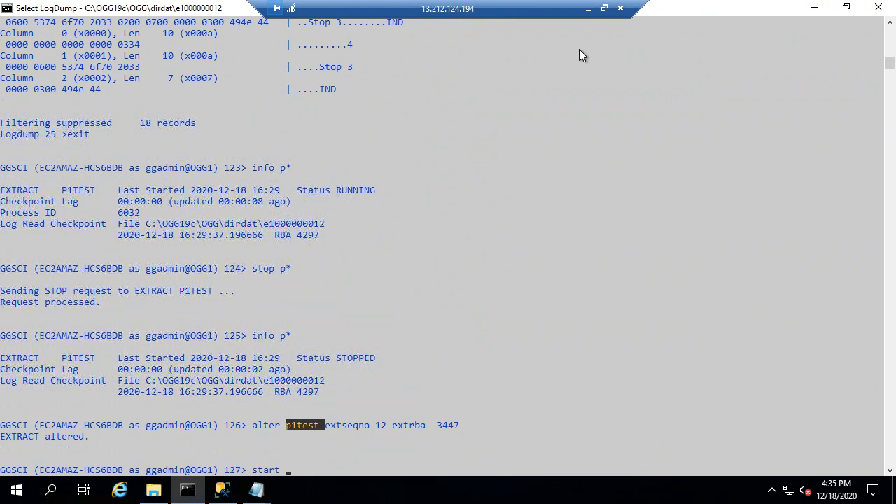
# On the target server, list the trail files with sh dir C:\OGG19c\OGG\dirdat\E1TEST\r10* and identify the latest one.
pyautogui.click(604, 8)
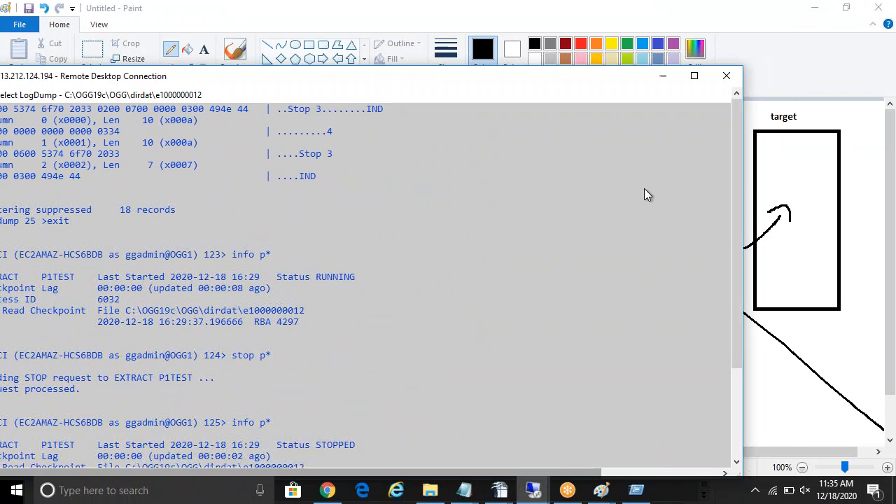
pyautogui.moveTo(533, 490)
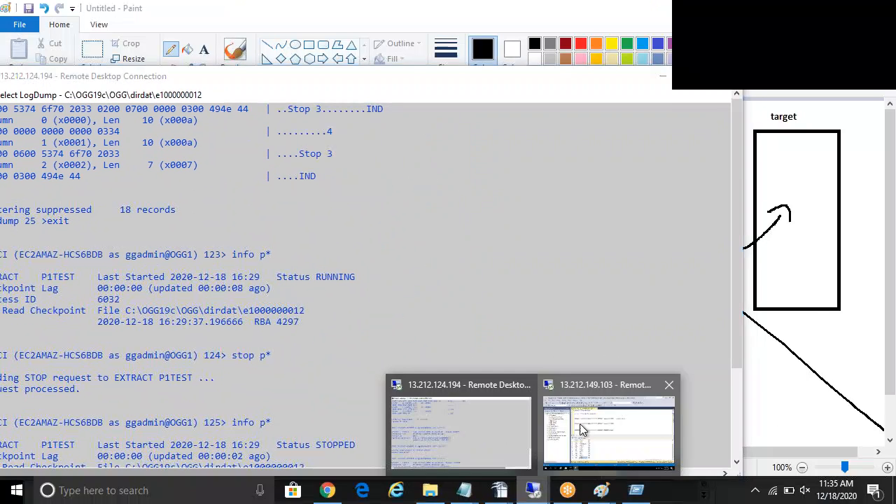
pyautogui.click(606, 427)
pyautogui.click(187, 490)
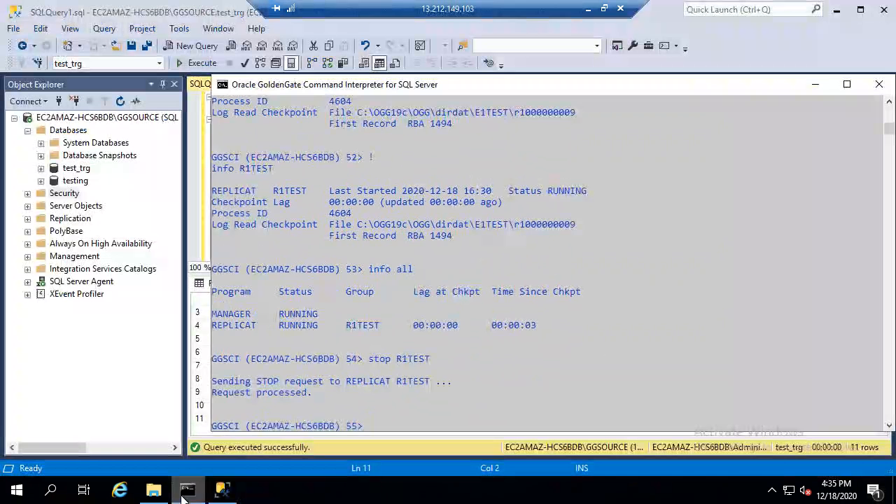
pyautogui.moveTo(357, 224); pyautogui.dragTo(522, 220)
pyautogui.press('Escape')
pyautogui.write('sh dir 3447')
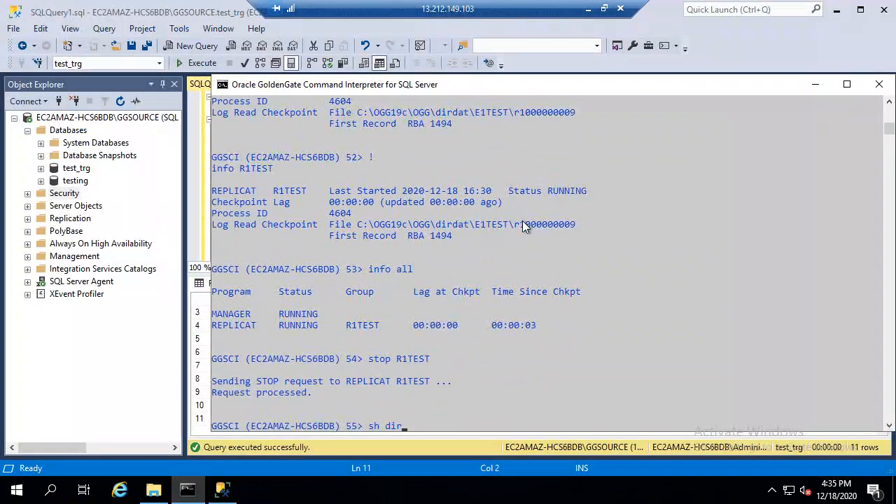
pyautogui.press('BackSpace')
pyautogui.press('BackSpace')
pyautogui.press('BackSpace')
pyautogui.press('BackSpace')
pyautogui.moveTo(359, 224); pyautogui.dragTo(530, 225)
pyautogui.rightClick(574, 305)
pyautogui.rightClick(574, 306)
pyautogui.write('*')
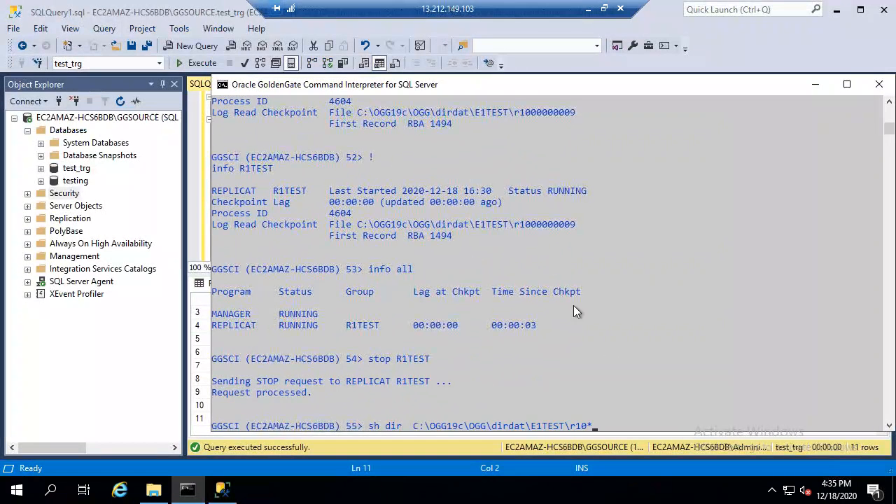
pyautogui.press('Return')
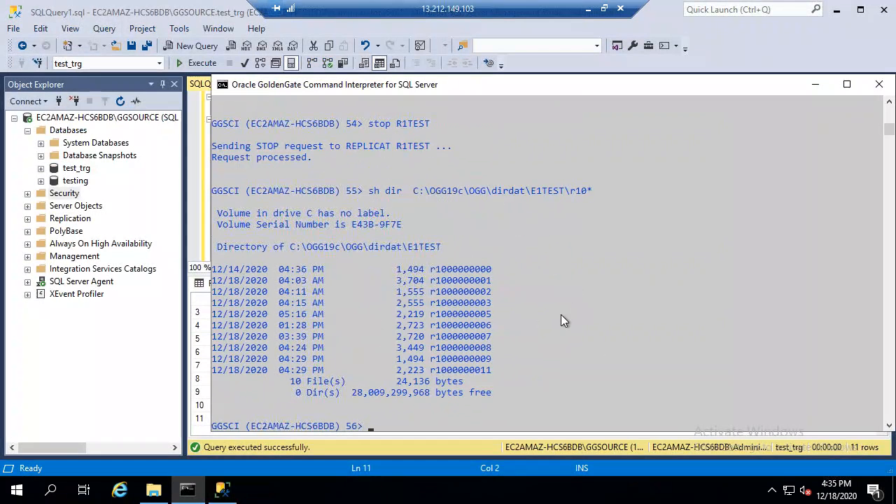
pyautogui.doubleClick(481, 369)
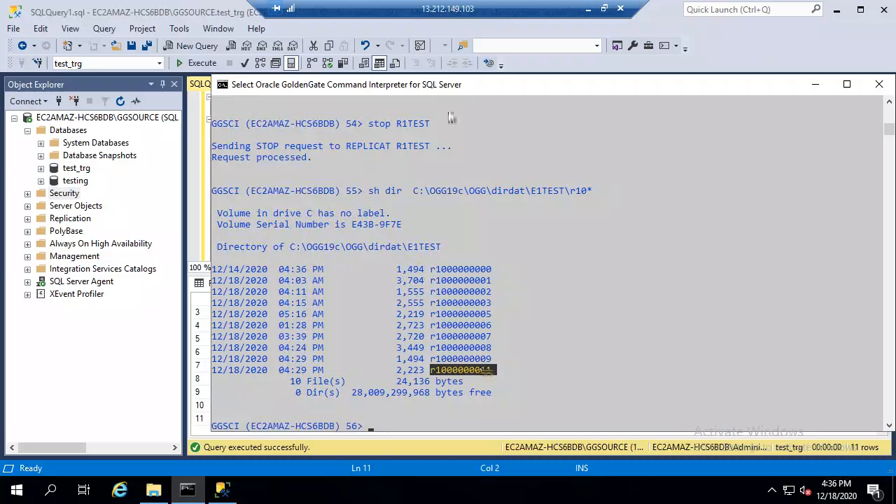
# Return to the source server's GGSCI session and replace the pending start command with info.
pyautogui.click(588, 9)
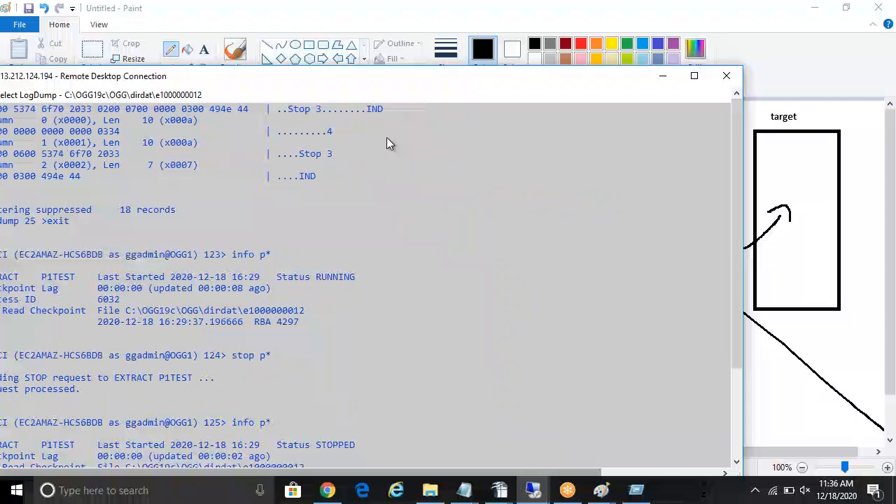
pyautogui.moveTo(385, 85); pyautogui.dragTo(380, 30)
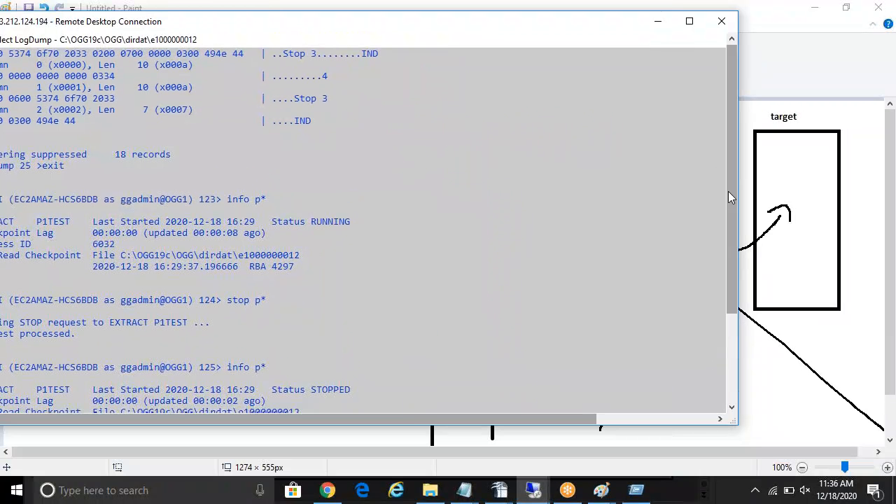
pyautogui.click(273, 336)
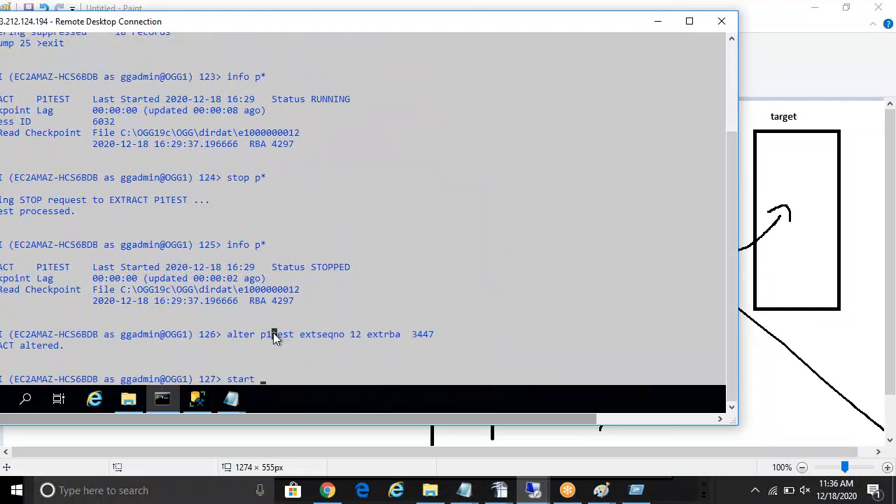
pyautogui.press('BackSpace')
pyautogui.press('BackSpace')
pyautogui.press('BackSpace')
pyautogui.press('BackSpace')
pyautogui.press('BackSpace')
pyautogui.press('BackSpace')
pyautogui.write('info')
pyautogui.rightClick(274, 339)
pyautogui.press('BackSpace')
pyautogui.press('BackSpace')
pyautogui.press('BackSpace')
pyautogui.press('BackSpace')
pyautogui.press('BackSpace')
pyautogui.press('BackSpace')
pyautogui.press('BackSpace')
pyautogui.press('BackSpace')
pyautogui.press('BackSpace')
pyautogui.press('BackSpace')
pyautogui.press('BackSpace')
pyautogui.press('BackSpace')
pyautogui.press('BackSpace')
pyautogui.press('BackSpace')
pyautogui.press('BackSpace')
pyautogui.press('BackSpace')
pyautogui.press('BackSpace')
pyautogui.press('BackSpace')
pyautogui.press('BackSpace')
pyautogui.press('BackSpace')
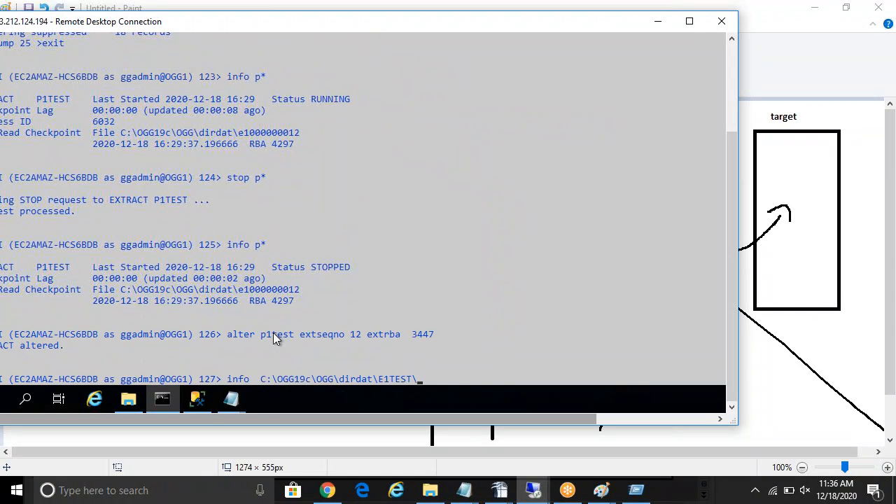
pyautogui.click(274, 336)
pyautogui.doubleClick(273, 337)
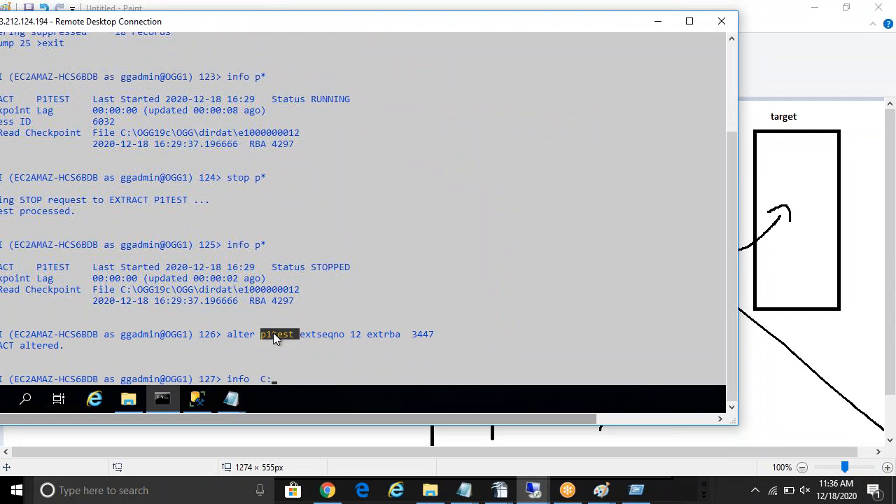
pyautogui.press('BackSpace')
pyautogui.press('BackSpace')
pyautogui.rightClick(273, 336)
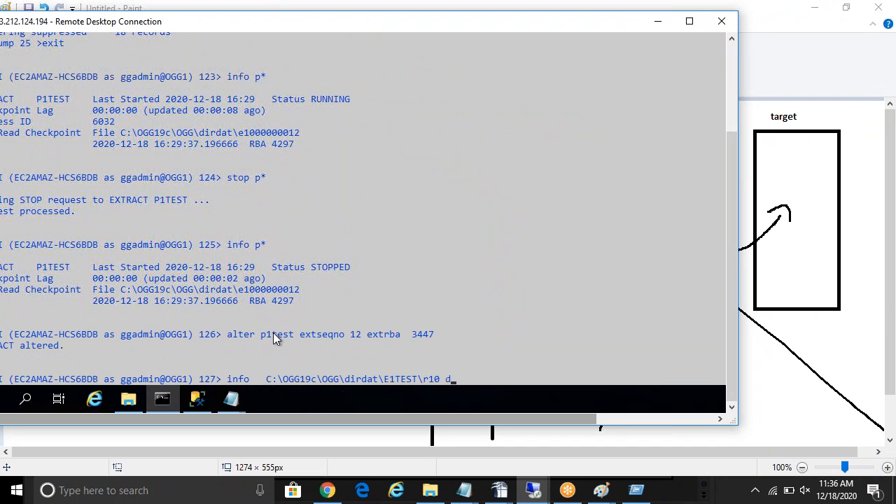
pyautogui.press('BackSpace')
pyautogui.press('BackSpace')
pyautogui.press('BackSpace')
pyautogui.press('BackSpace')
pyautogui.press('BackSpace')
pyautogui.press('BackSpace')
pyautogui.press('BackSpace')
pyautogui.press('BackSpace')
pyautogui.press('BackSpace')
pyautogui.press('BackSpace')
pyautogui.press('BackSpace')
pyautogui.press('BackSpace')
pyautogui.press('BackSpace')
pyautogui.press('BackSpace')
pyautogui.press('BackSpace')
pyautogui.press('BackSpace')
pyautogui.press('BackSpace')
pyautogui.press('BackSpace')
pyautogui.press('BackSpace')
pyautogui.press('BackSpace')
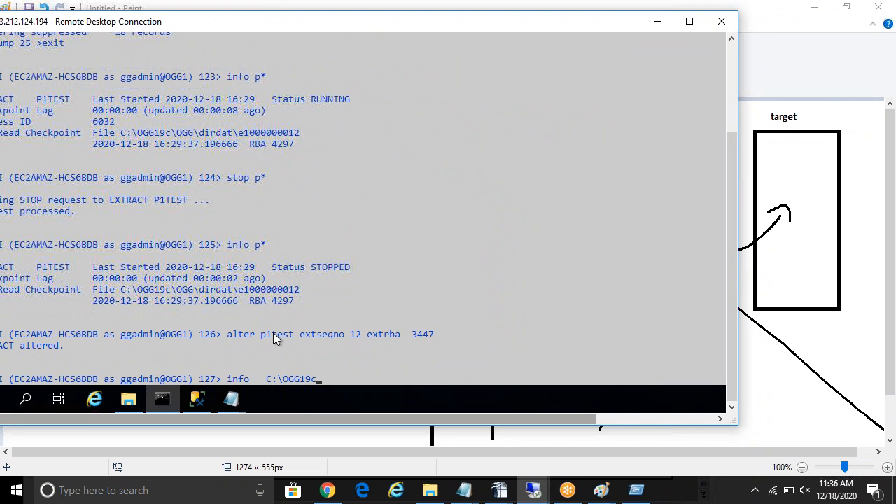
pyautogui.press('BackSpace')
pyautogui.press('BackSpace')
pyautogui.press('BackSpace')
pyautogui.press('BackSpace')
pyautogui.press('BackSpace')
pyautogui.press('BackSpace')
pyautogui.press('BackSpace')
pyautogui.press('BackSpace')
pyautogui.press('BackSpace')
pyautogui.press('BackSpace')
# Complete and run info p1test detail, and check the target trail's sequence number and RBA in the output.
pyautogui.write('p1test detail')
pyautogui.press('Return')
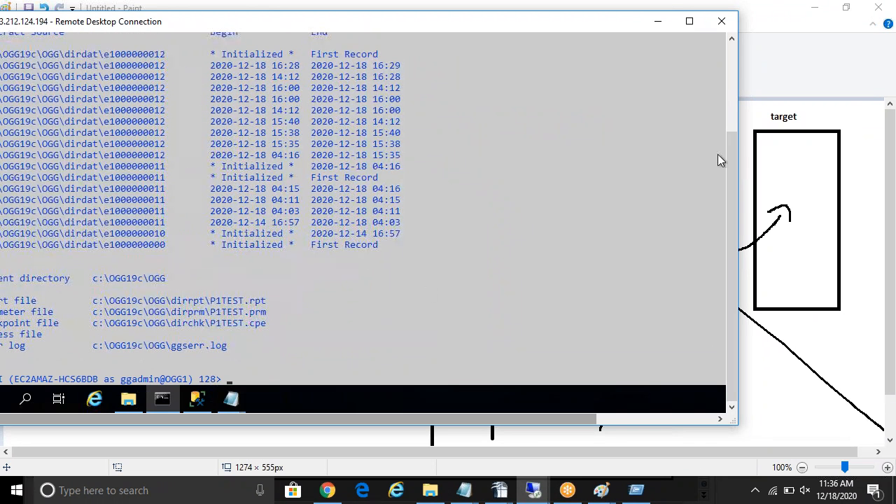
pyautogui.scroll(1, 732, 147)
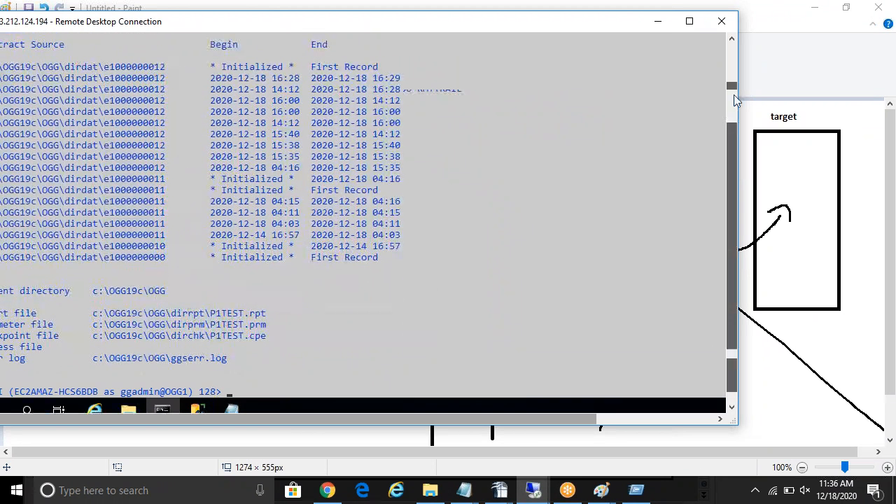
pyautogui.scroll(3, 734, 80)
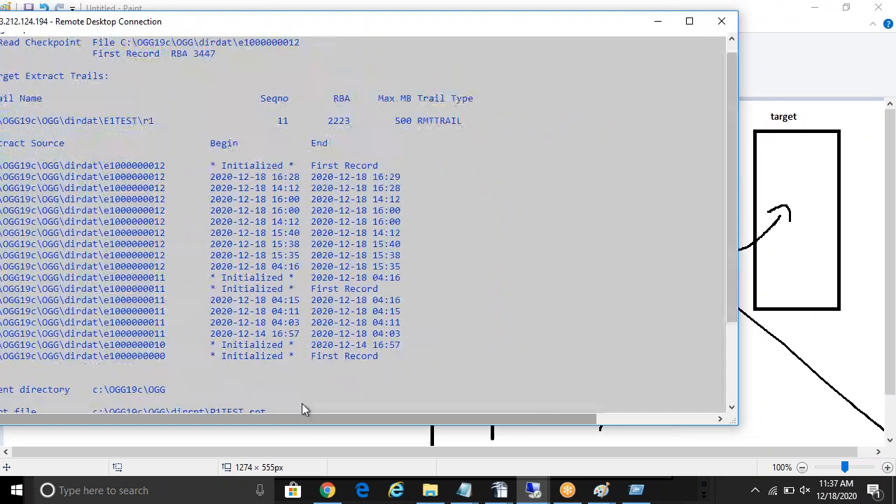
pyautogui.doubleClick(256, 28)
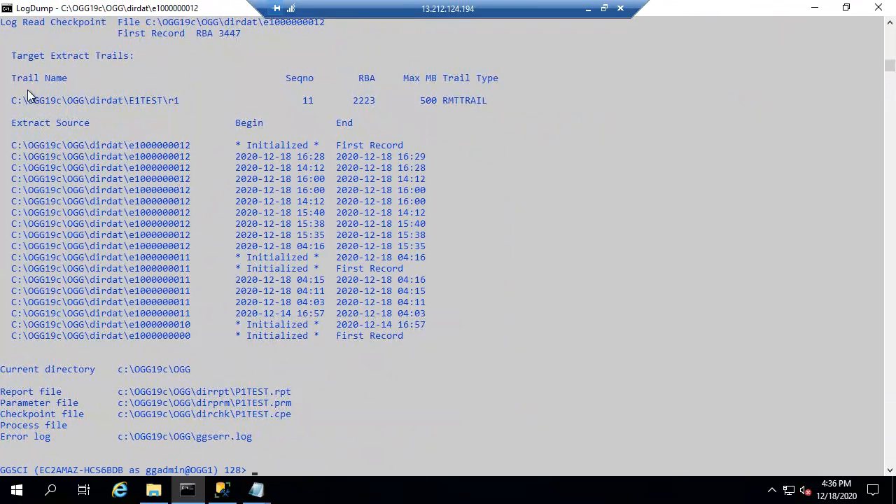
pyautogui.moveTo(21, 59); pyautogui.dragTo(129, 54)
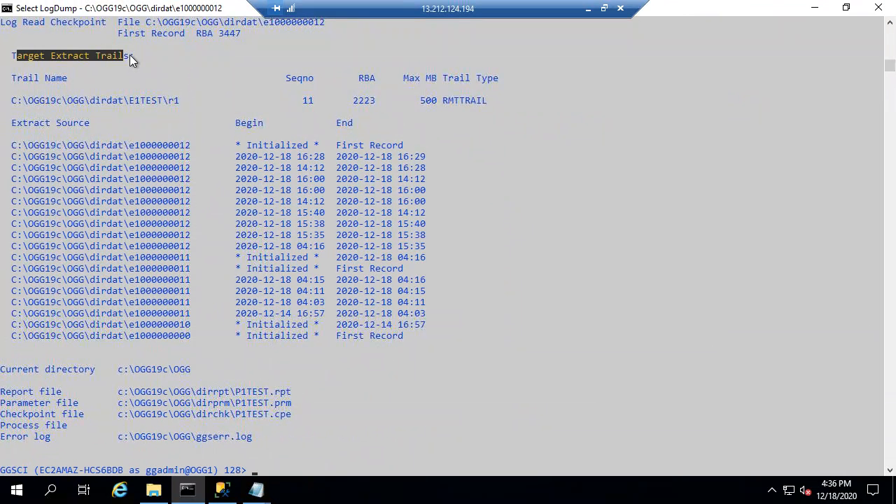
pyautogui.moveTo(299, 102); pyautogui.dragTo(315, 100)
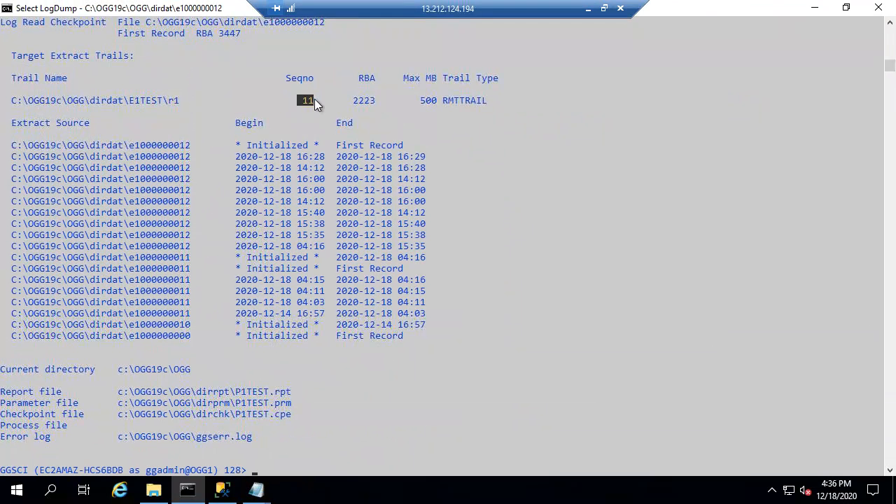
pyautogui.moveTo(180, 99); pyautogui.dragTo(163, 98)
pyautogui.moveTo(303, 100); pyautogui.dragTo(318, 100)
pyautogui.click(371, 100)
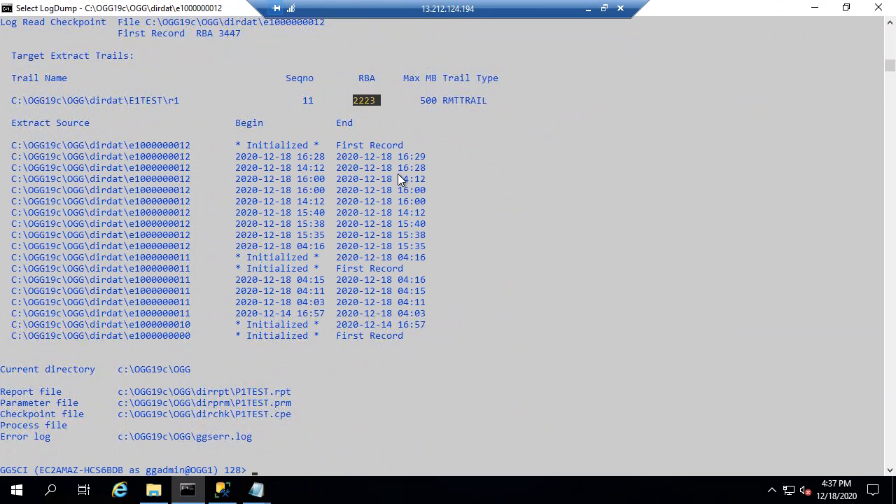
# Start the pump with start p* and check its status with info p*.
pyautogui.press('Return')
pyautogui.write('start p*')
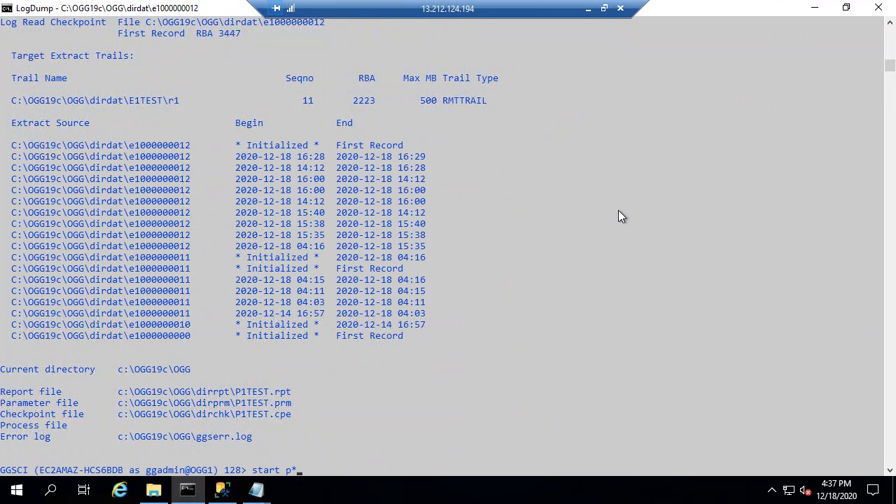
pyautogui.press('Return')
pyautogui.write('i')
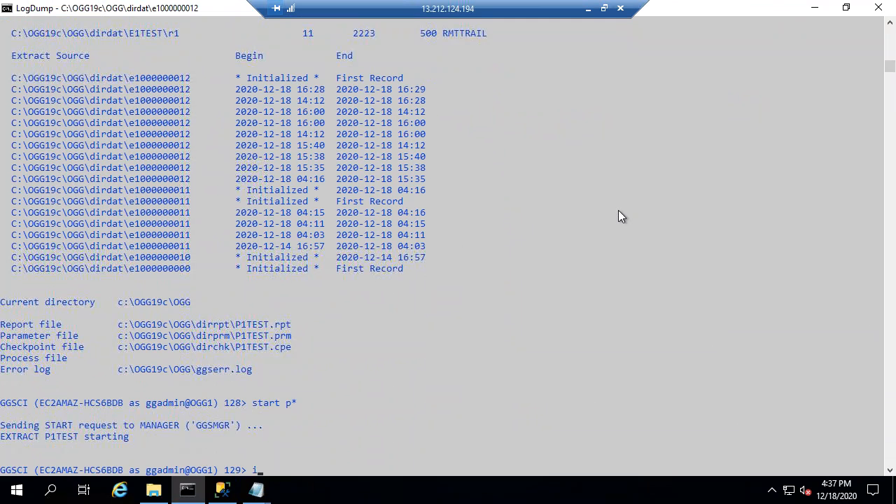
pyautogui.write('nfo p*')
pyautogui.press('Return')
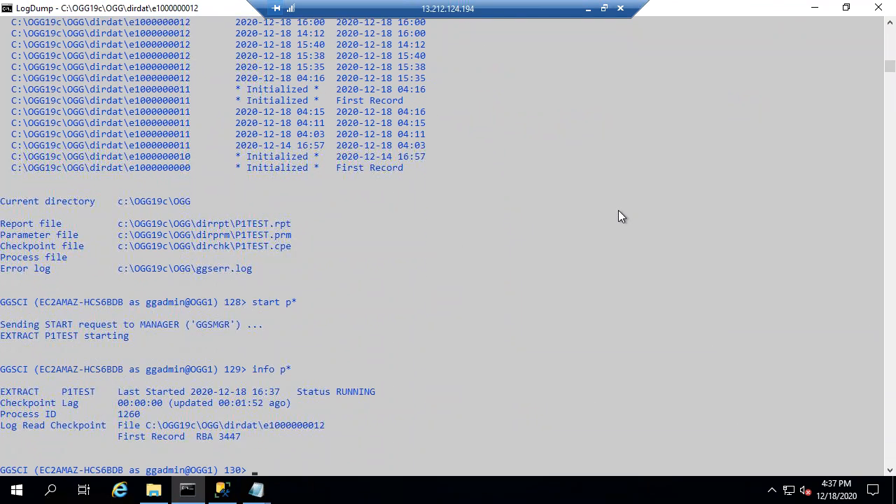
# Switch to the target server's GGSCI session and repeat the r10* trail file listing to identify the newest file.
pyautogui.click(589, 9)
pyautogui.moveTo(557, 476)
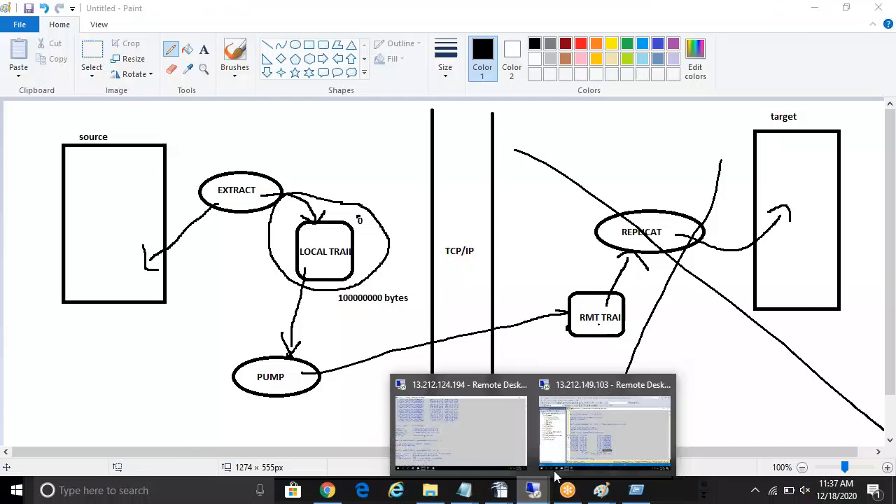
pyautogui.click(598, 434)
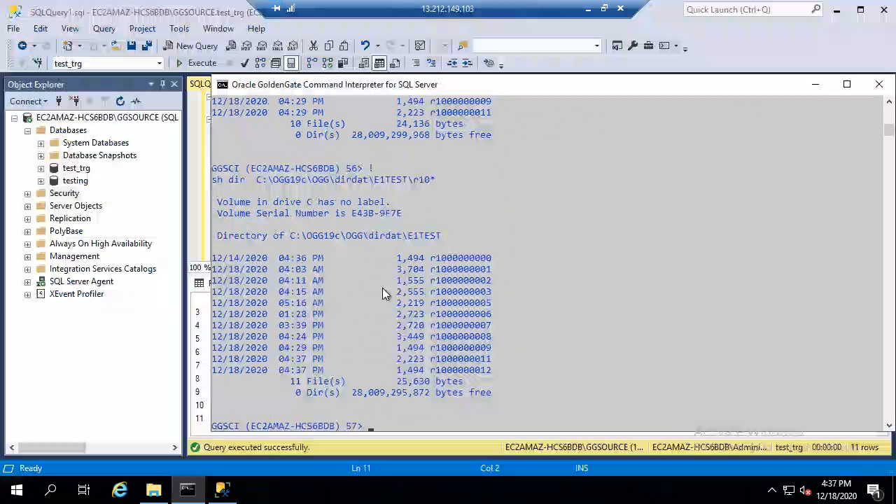
pyautogui.doubleClick(464, 369)
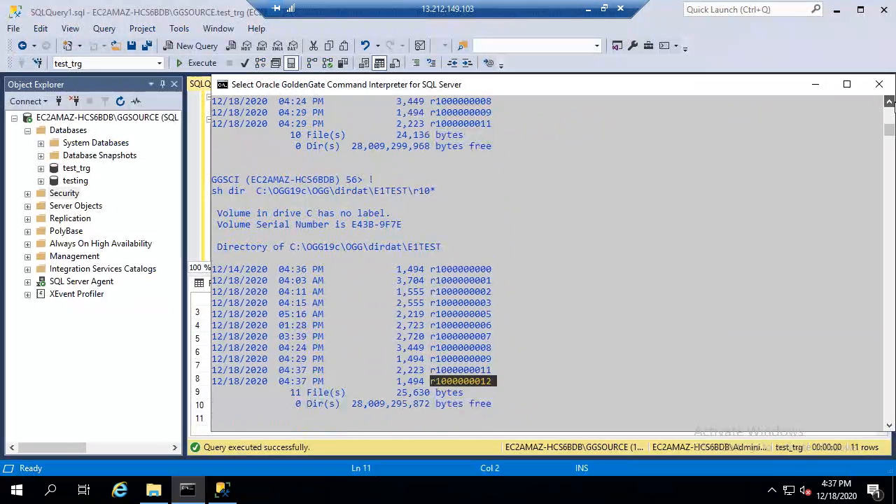
# Run info R1TEST on the target server and compare the replicat's read checkpoint with the listed trail files.
pyautogui.scroll(2, 889, 102)
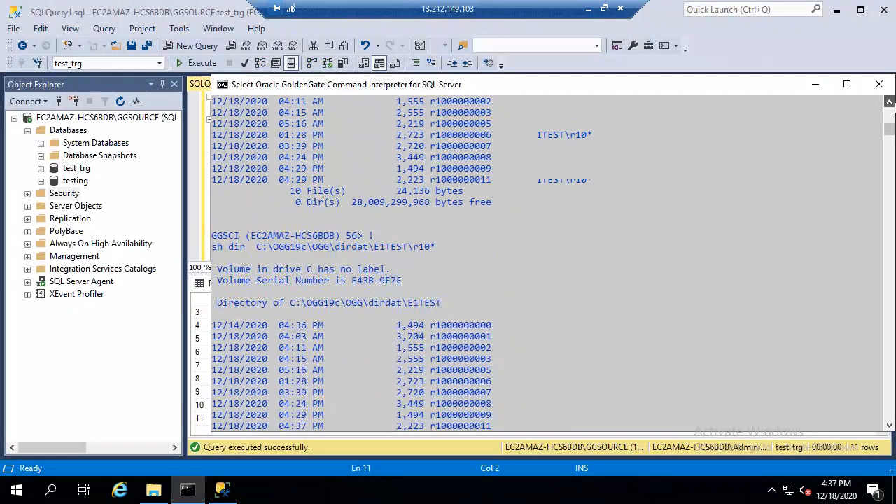
pyautogui.scroll(9, 646, 170)
pyautogui.doubleClick(413, 225)
pyautogui.rightClick(411, 226)
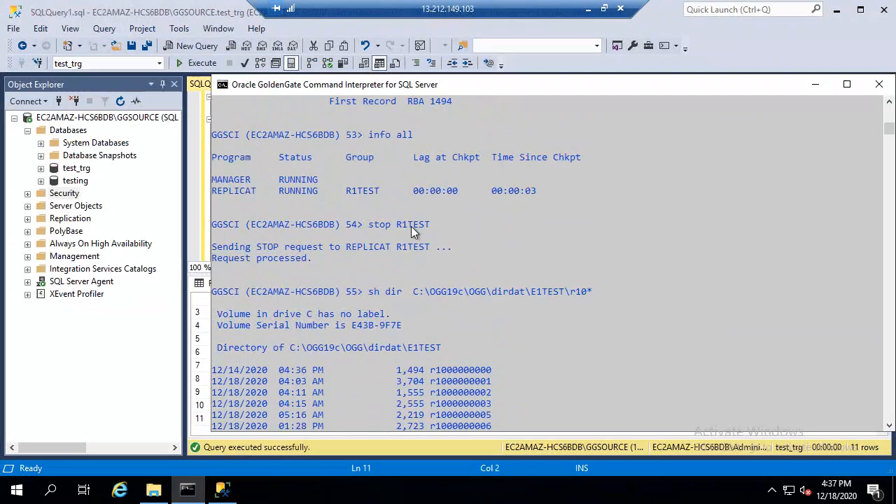
pyautogui.write('!')
pyautogui.press('Return')
pyautogui.write('info')
pyautogui.rightClick(412, 227)
pyautogui.press('Return')
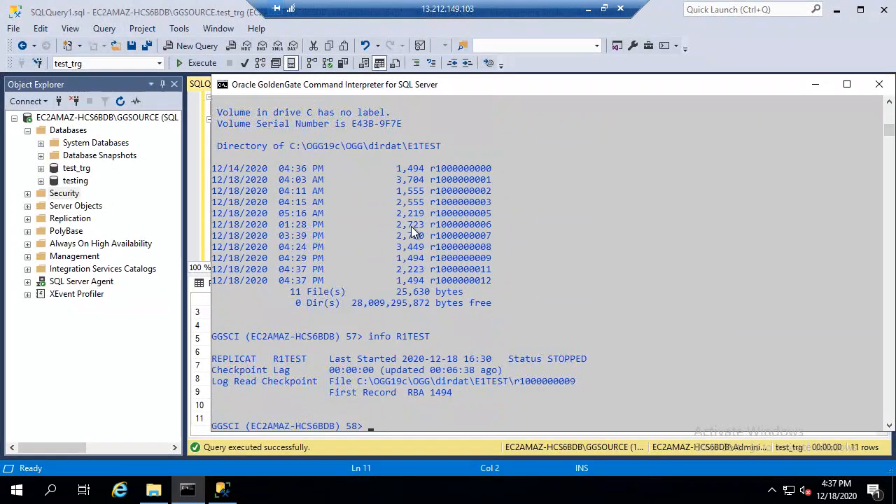
pyautogui.doubleClick(524, 89)
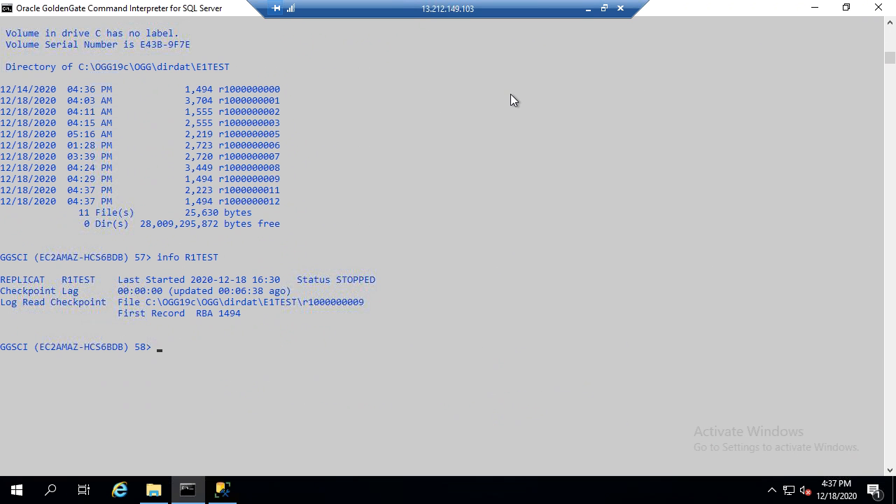
pyautogui.doubleClick(274, 188)
pyautogui.click(290, 313)
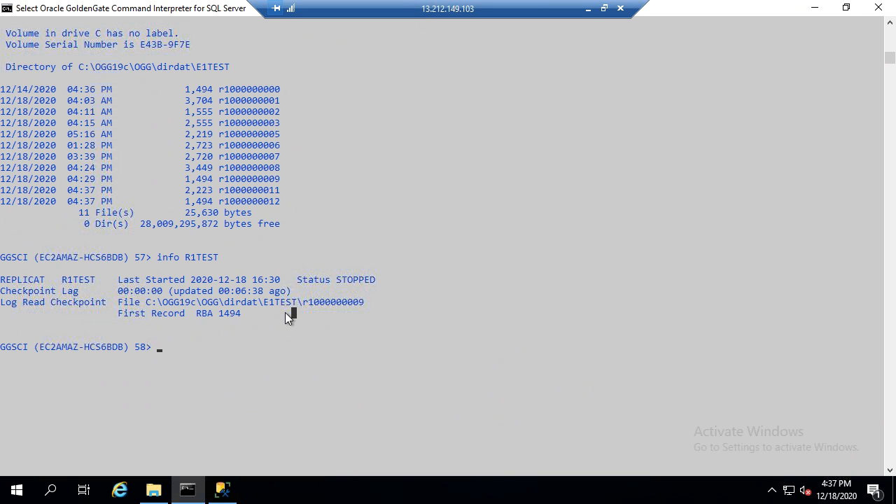
# Run view param R1TEST to look up the replicat's target database and user ID alias.
pyautogui.doubleClick(196, 257)
pyautogui.write('a')
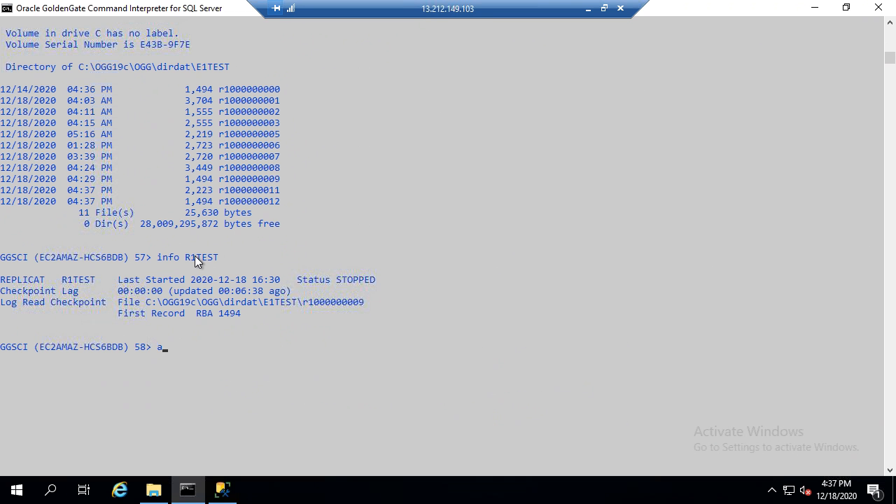
pyautogui.write('lte')
pyautogui.press('BackSpace')
pyautogui.press('BackSpace')
pyautogui.press('BackSpace')
pyautogui.press('BackSpace')
pyautogui.write('view param')
pyautogui.click(195, 256)
pyautogui.rightClick(195, 256)
pyautogui.rightClick(195, 255)
pyautogui.press('Return')
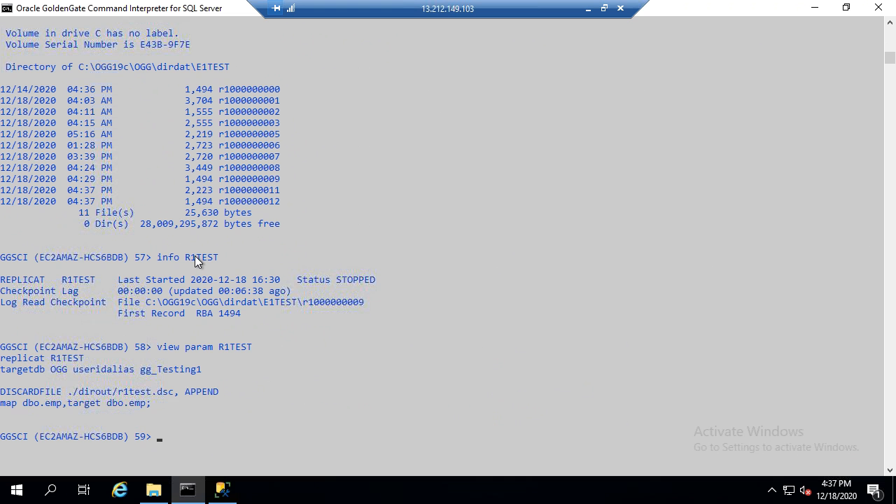
# Log in to the target database with dblogin sourcedb OGG useridalias gg_Testing1, reusing the connection details from the replicat parameters.
pyautogui.write('dblogin sourcedb')
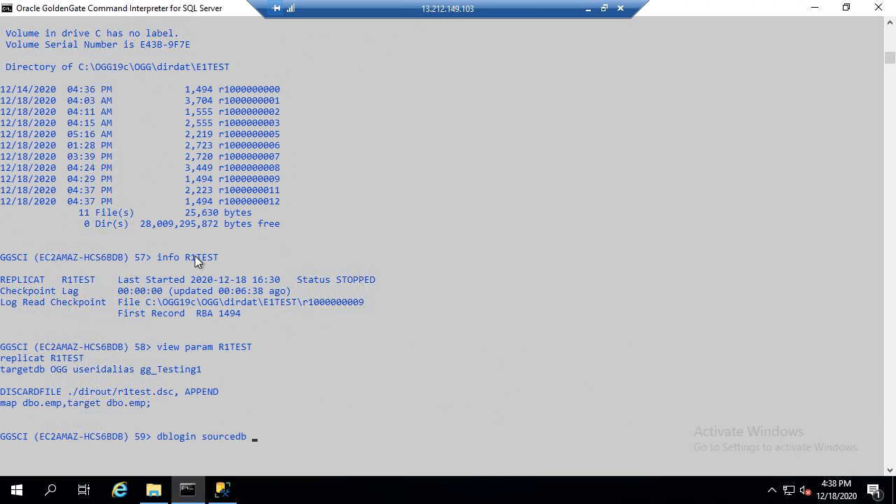
pyautogui.moveTo(52, 369); pyautogui.dragTo(223, 373)
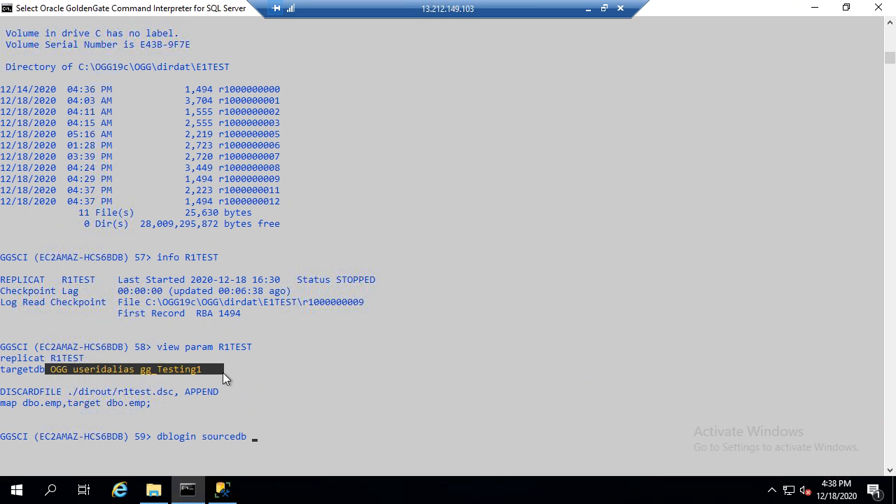
pyautogui.rightClick(224, 373)
pyautogui.rightClick(224, 372)
pyautogui.press('Return')
pyautogui.press('Return')
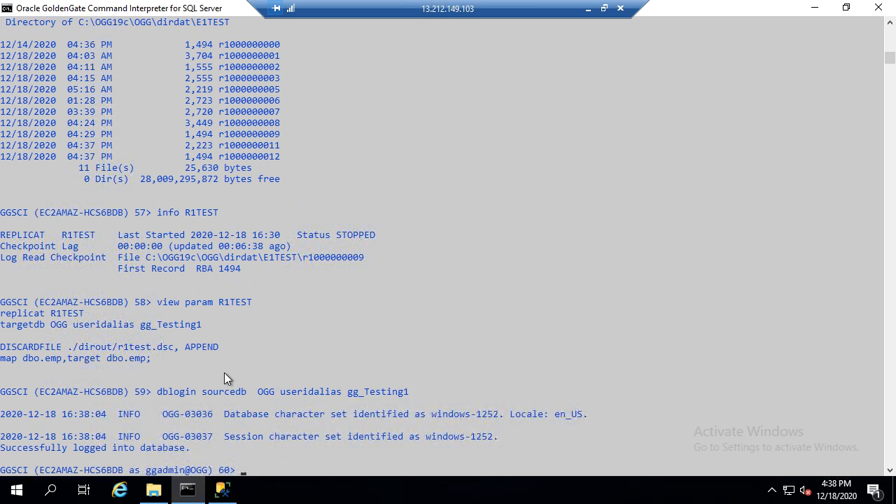
pyautogui.press('Return')
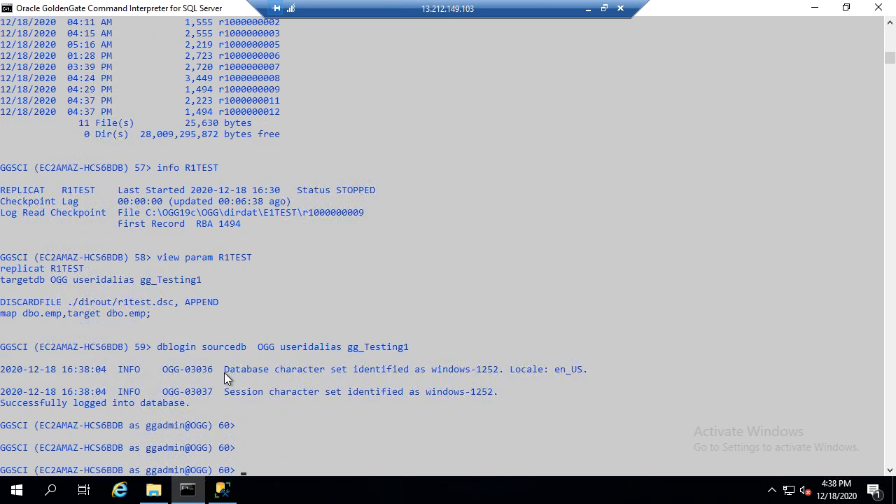
# Reposition the replicat to the start of the new trail file with alter R1TEST extseqno 12 extrba 0.
pyautogui.write('alter')
pyautogui.click(205, 168)
pyautogui.doubleClick(205, 168)
pyautogui.rightClick(206, 168)
pyautogui.rightClick(205, 168)
pyautogui.write('extseqno ')
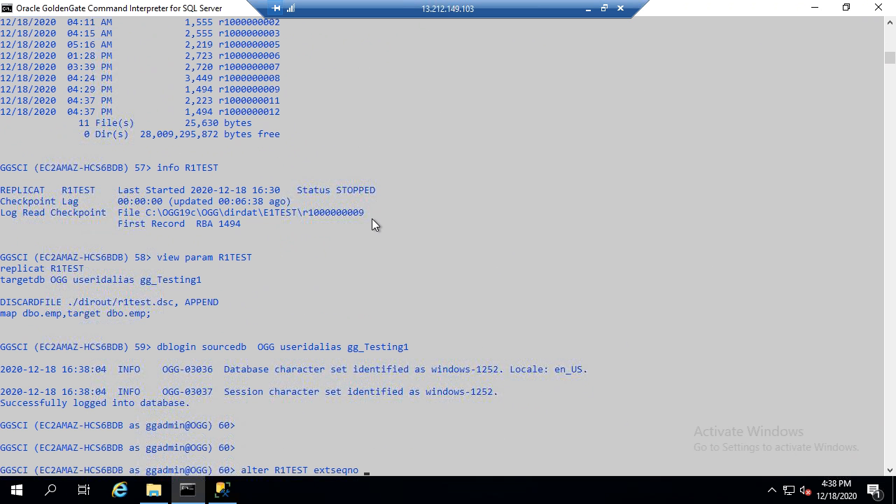
pyautogui.write('12')
pyautogui.write('extrba 0')
pyautogui.press('Return')
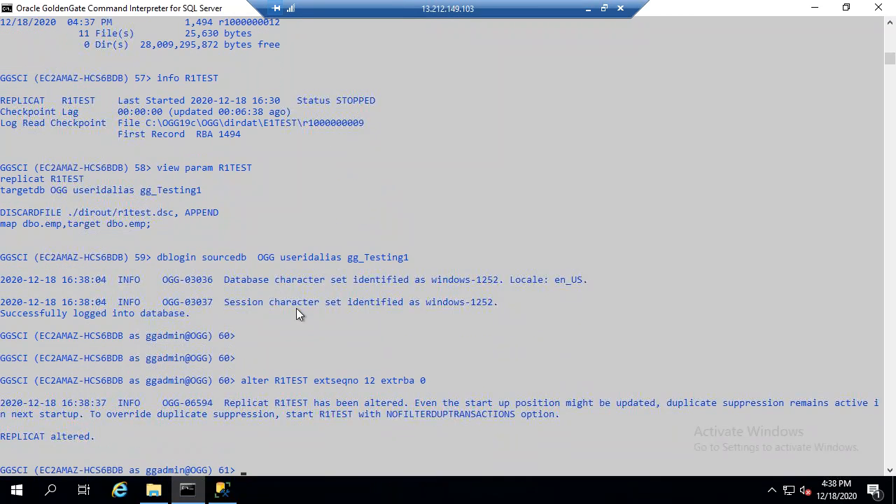
# Start the replicat with start R1TEST and check its status and checkpoint with info R1TEST.
pyautogui.click(292, 382)
pyautogui.write('start R1TEST')
pyautogui.press('Return')
pyautogui.write('info')
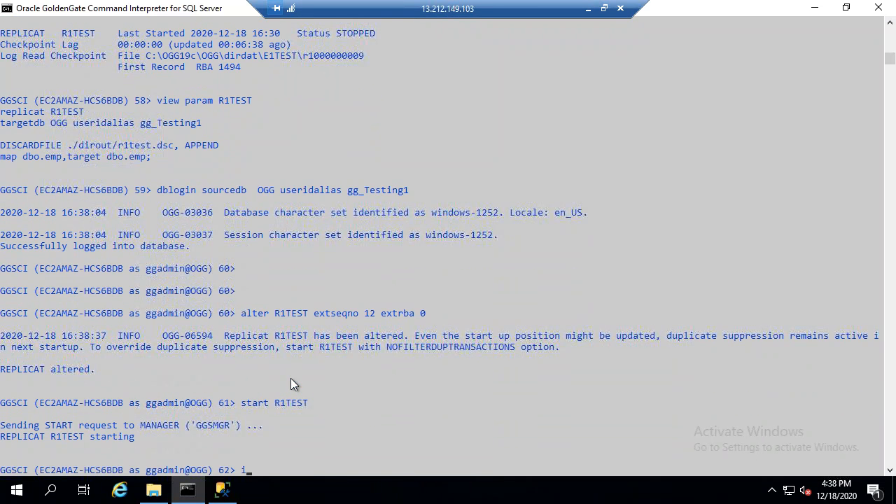
pyautogui.write(' R1TEST')
pyautogui.press('Return')
# Clear the mistyped command and run stats R1TEST hourly to view the replicat's hourly operation statistics.
pyautogui.write('\\stats \\')
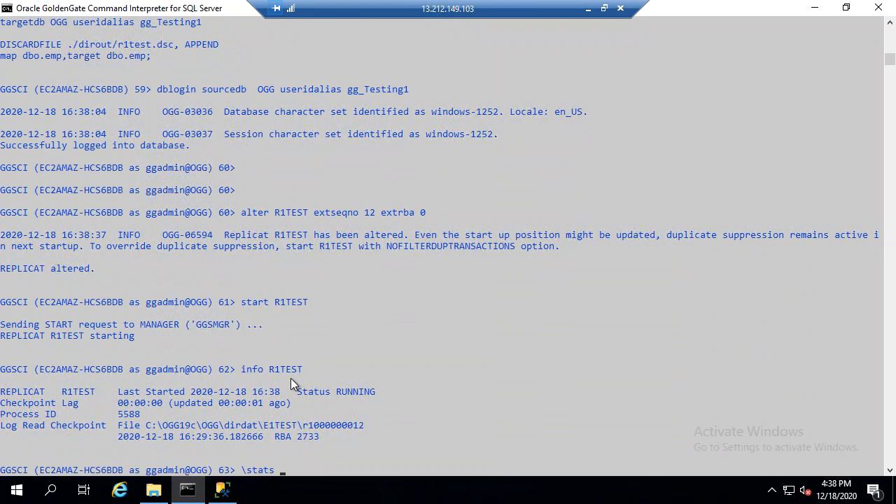
pyautogui.press('BackSpace')
pyautogui.press('BackSpace')
pyautogui.press('BackSpace')
pyautogui.press('BackSpace')
pyautogui.press('BackSpace')
pyautogui.press('BackSpace')
pyautogui.press('BackSpace')
pyautogui.press('BackSpace')
pyautogui.press('Return')
pyautogui.press('Return')
pyautogui.write('stats R1TEST ')
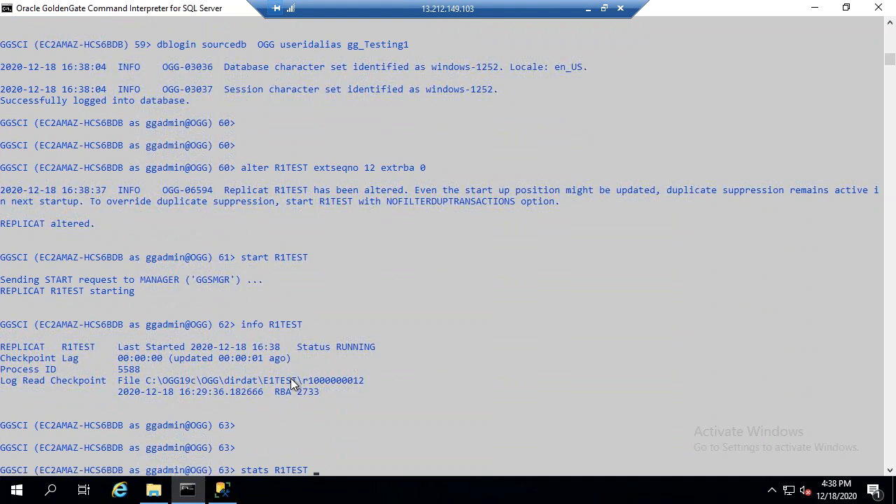
pyautogui.write('hourly')
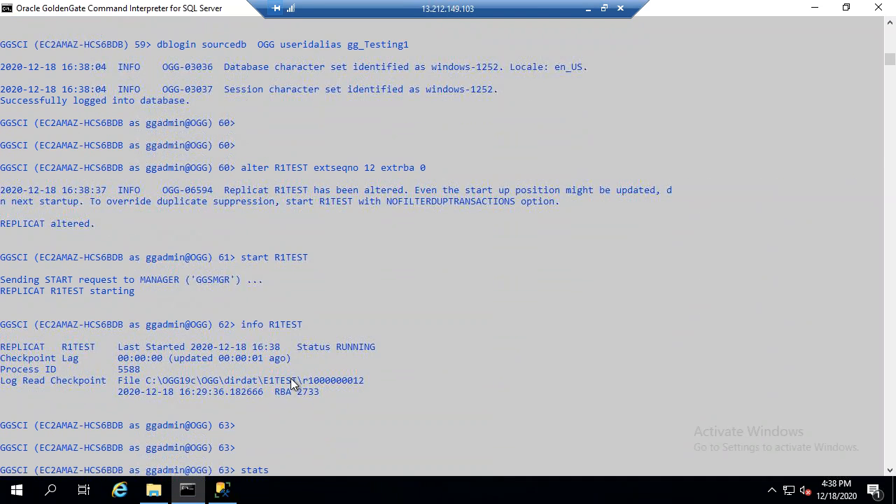
pyautogui.press('Return')
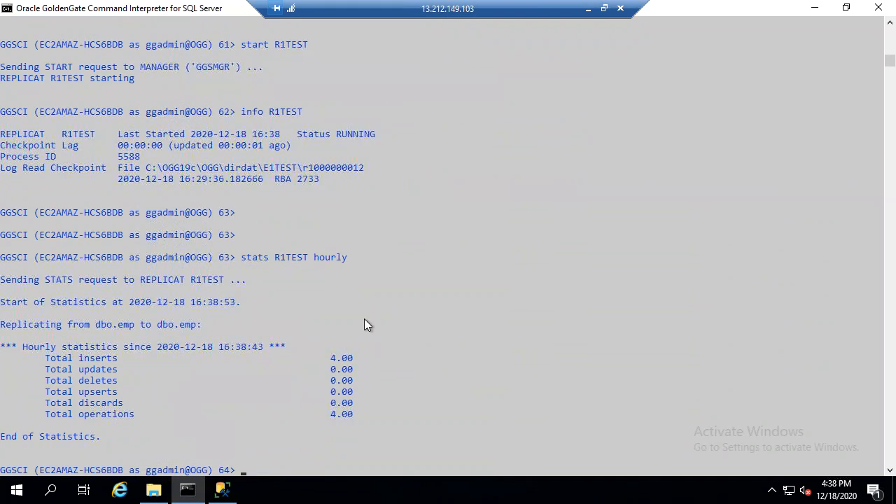
# In the target's SQL Server Management Studio, run select * from dbo.emp and highlight the Stop 4 rows in the results.
pyautogui.click(238, 488)
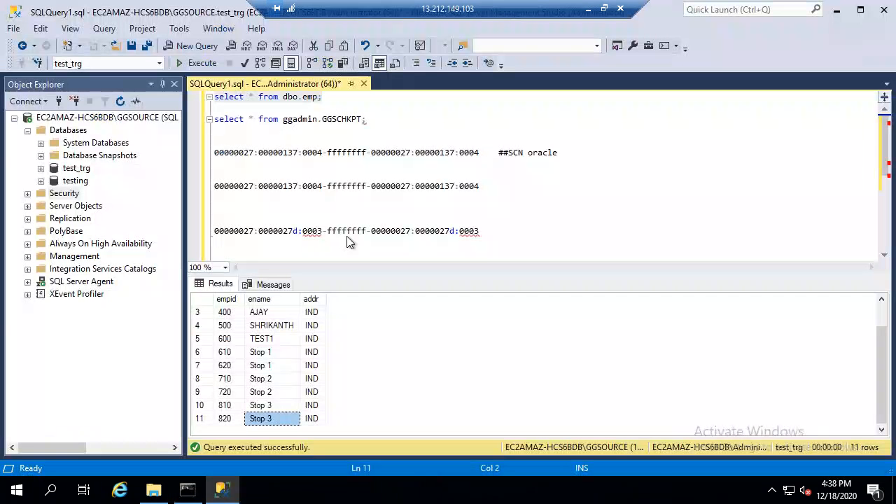
pyautogui.moveTo(322, 97); pyautogui.dragTo(192, 96)
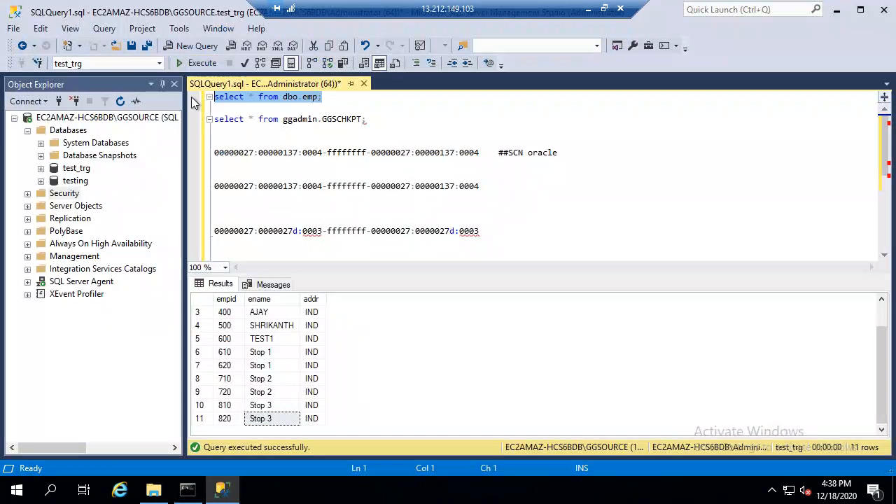
pyautogui.click(184, 62)
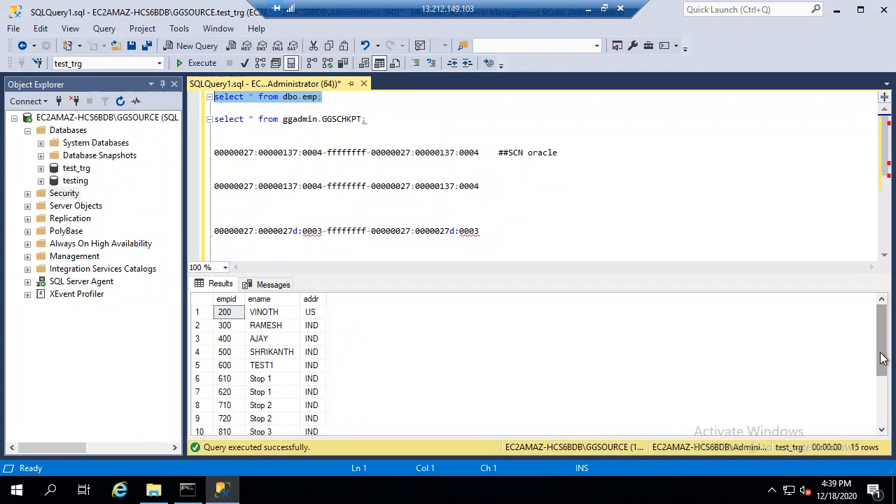
pyautogui.moveTo(881, 356); pyautogui.dragTo(881, 423)
pyautogui.moveTo(261, 378); pyautogui.dragTo(264, 423)
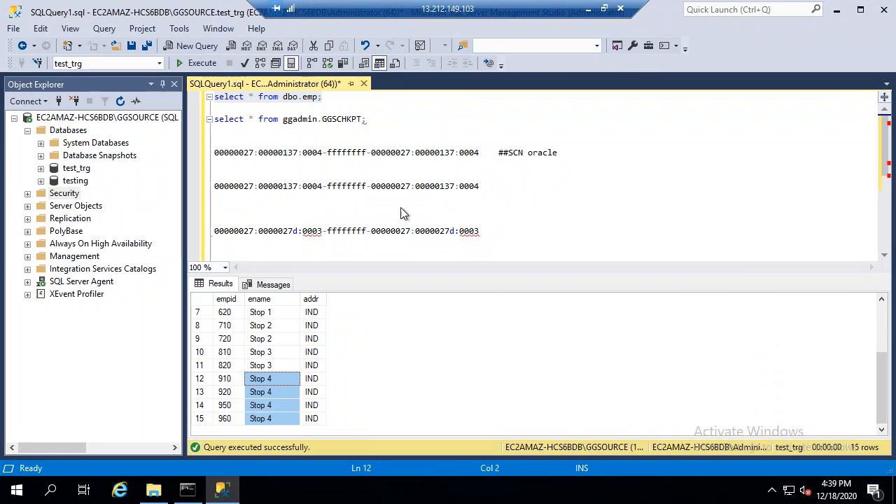
# On the source server, run select * from dbo.emp, compare its last rows with the target, and return to the Paint architecture diagram.
pyautogui.click(588, 9)
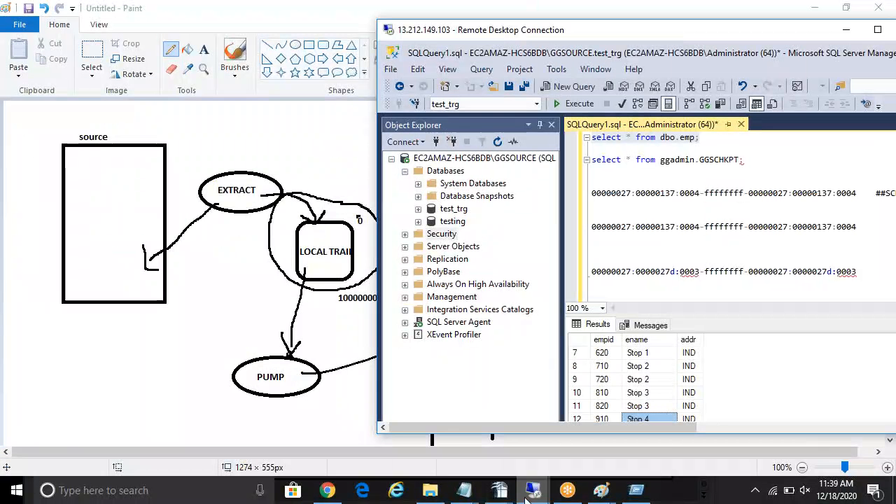
pyautogui.moveTo(530, 495)
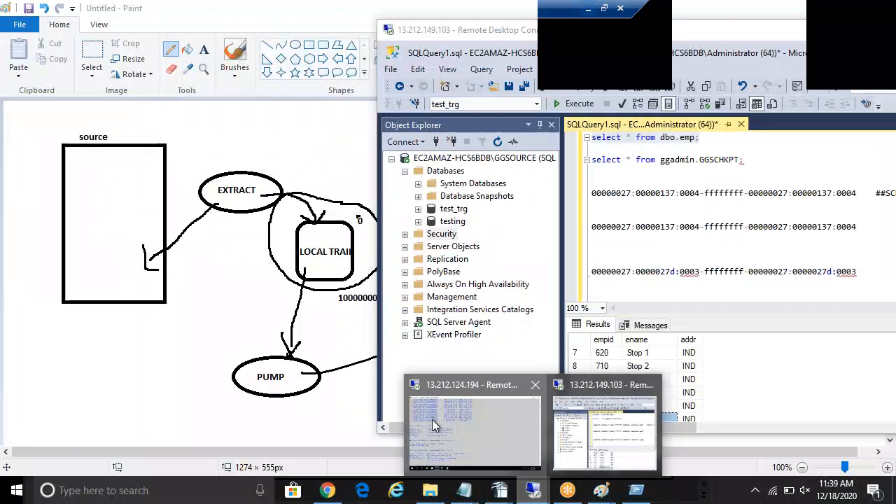
pyautogui.click(537, 429)
pyautogui.click(223, 490)
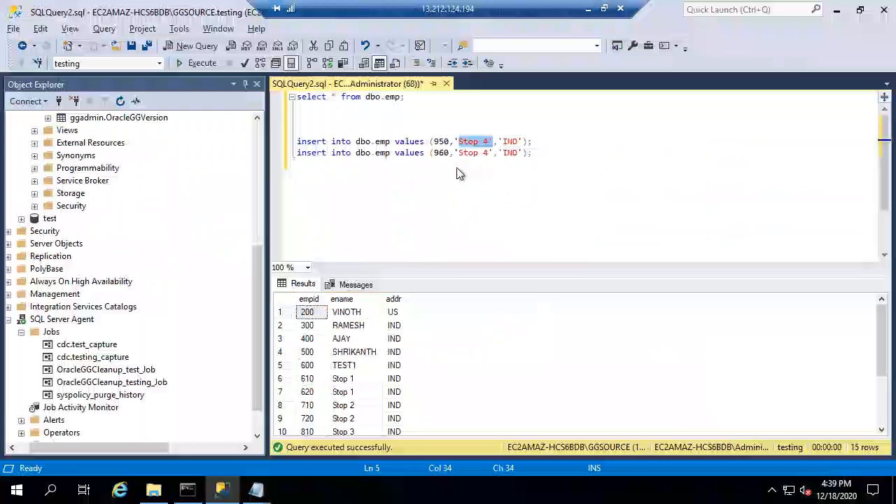
pyautogui.moveTo(297, 96); pyautogui.dragTo(427, 103)
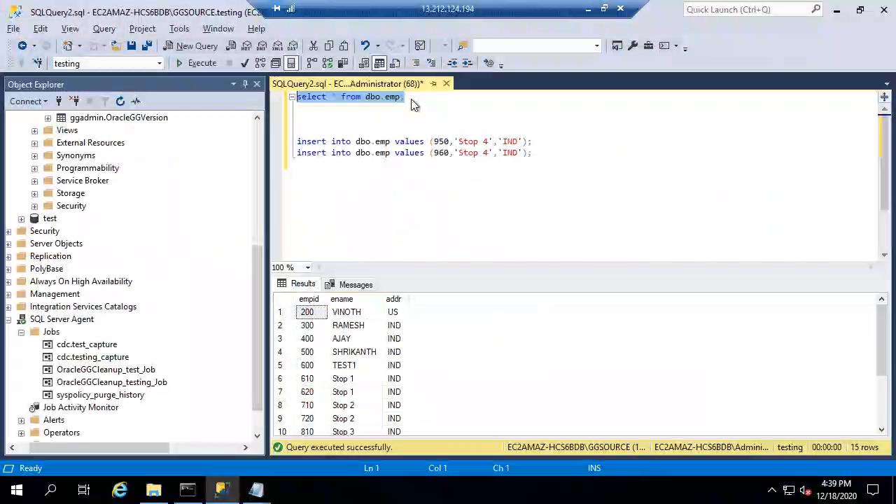
pyautogui.click(192, 66)
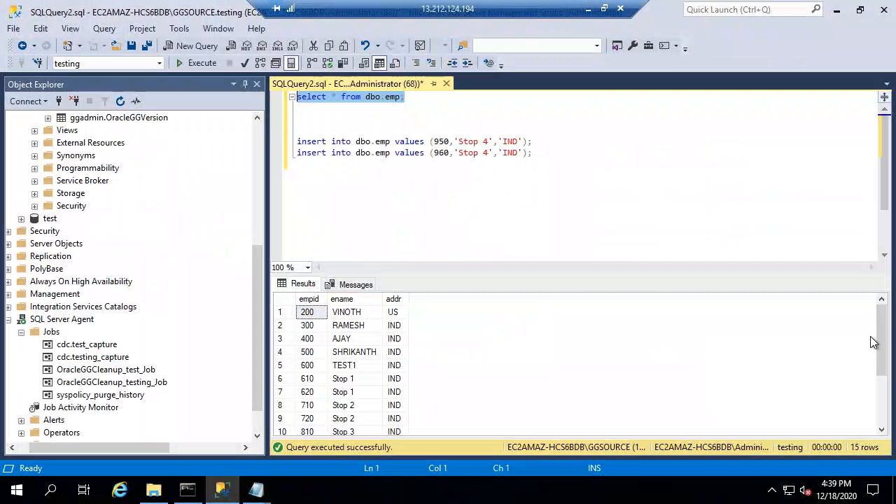
pyautogui.moveTo(882, 370); pyautogui.dragTo(881, 429)
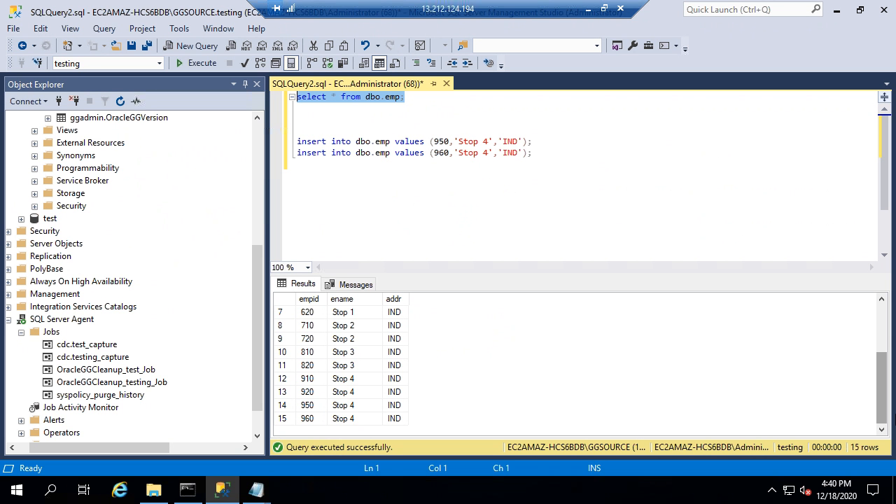
pyautogui.click(604, 9)
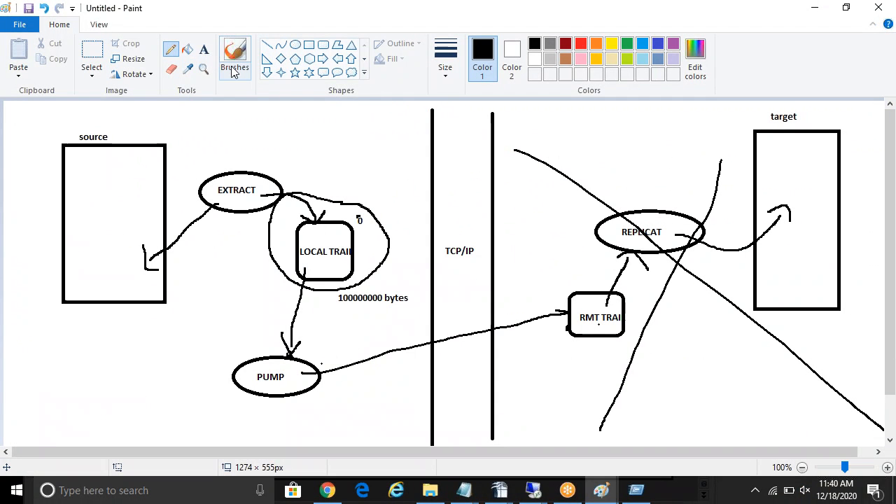
# Add the bold text label "corrupted" to the diagram, placed between the TCP/IP lines and the REPLICAT ellipse.
pyautogui.click(203, 49)
pyautogui.click(533, 274)
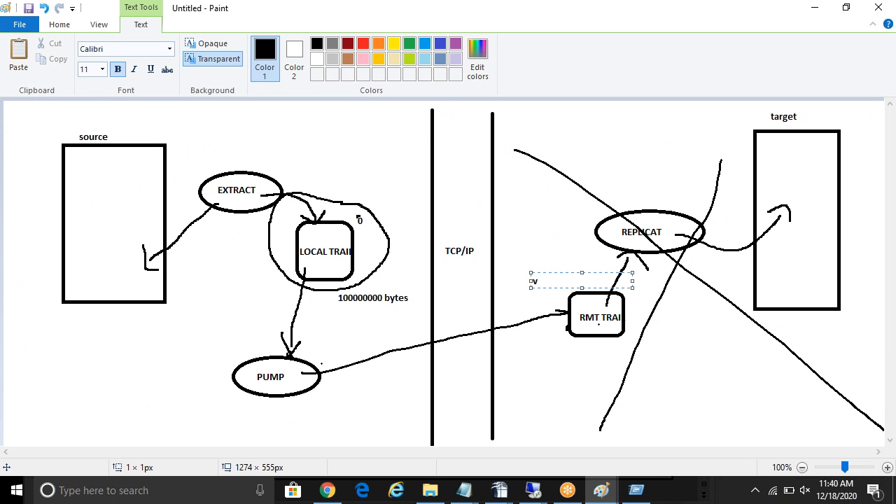
pyautogui.write('corrupted')
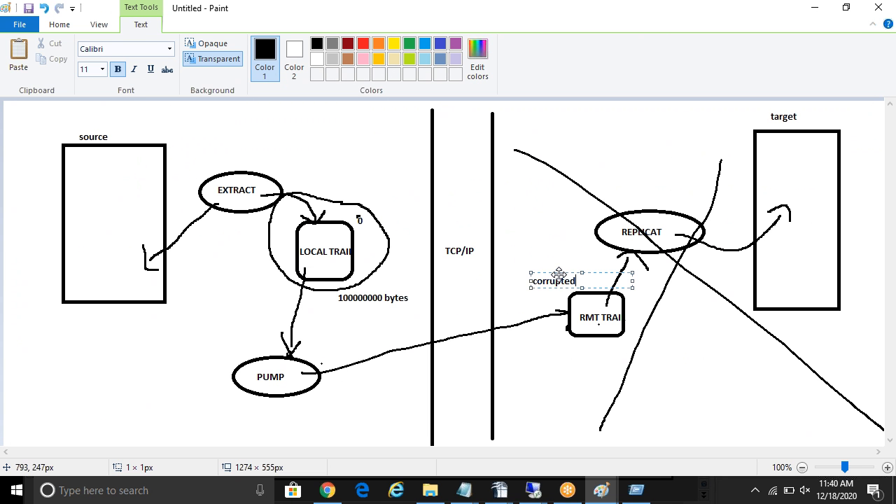
pyautogui.moveTo(558, 273); pyautogui.dragTo(524, 222)
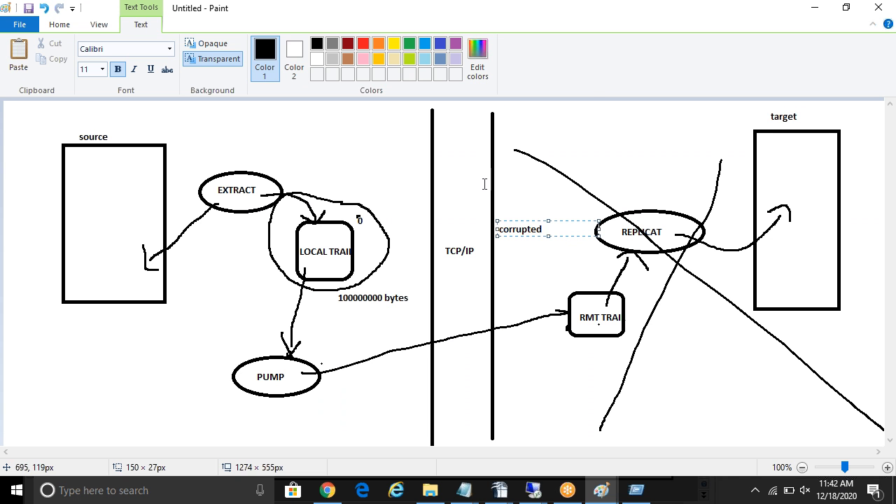
pyautogui.click(59, 25)
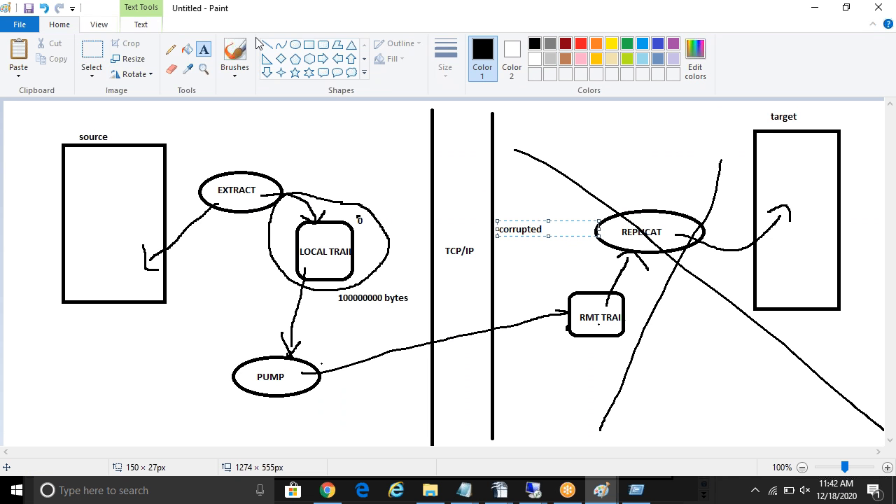
pyautogui.click(309, 46)
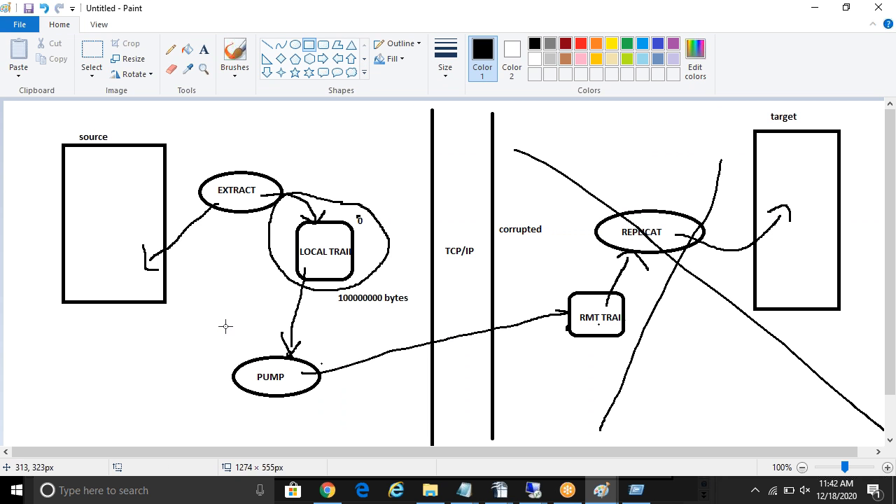
# Erase the "100000000 bytes" label under the local trail and write "100M" in its place.
pyautogui.click(170, 68)
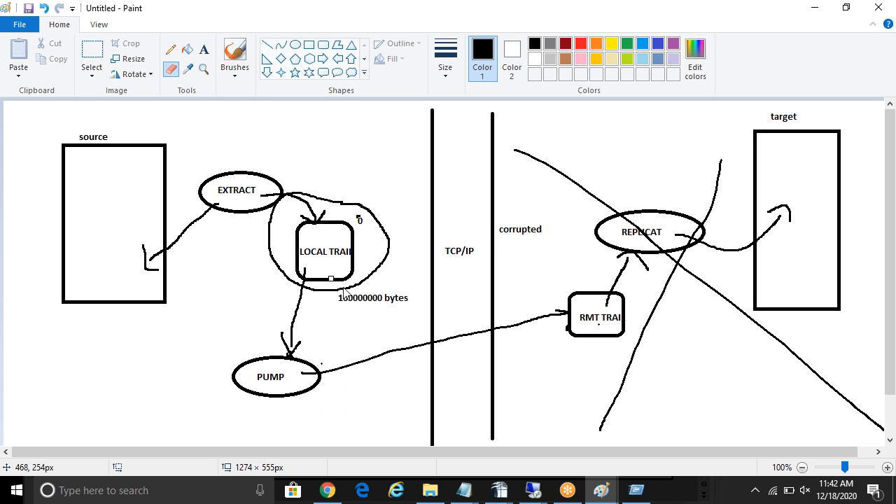
pyautogui.moveTo(341, 301)
pyautogui.mouseDown()
pyautogui.moveTo(415, 303)
pyautogui.moveTo(356, 301)
pyautogui.moveTo(327, 283)
pyautogui.mouseUp()
pyautogui.click(204, 49)
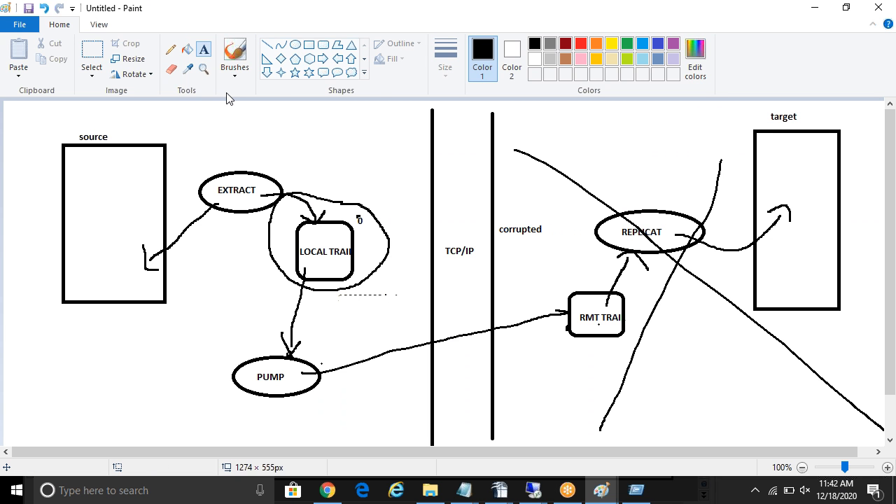
pyautogui.click(360, 288)
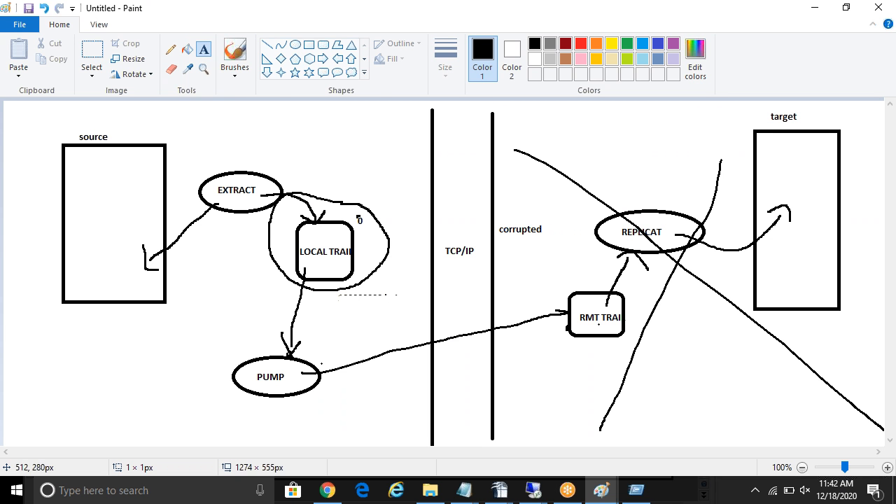
pyautogui.write('100M')
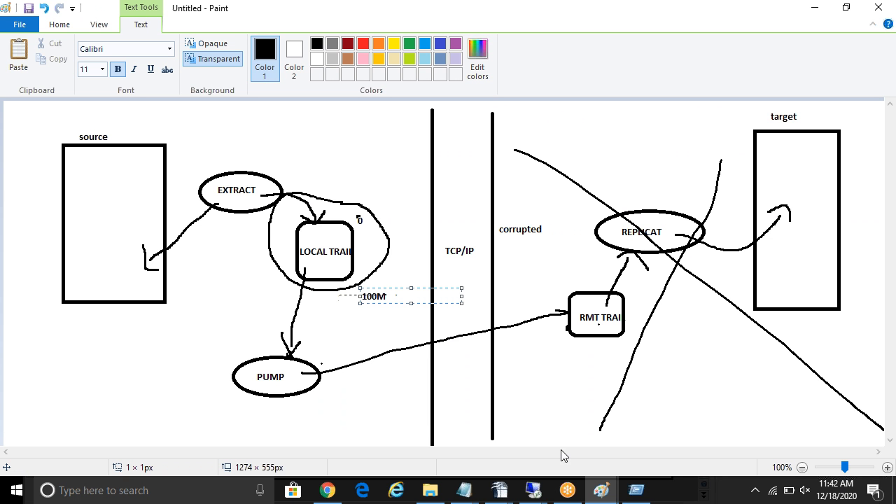
# Switch to the source server's GGSCI console, highlight the pump's checkpoint RBA, and repeat the last info p* command.
pyautogui.moveTo(539, 483)
pyautogui.click(495, 442)
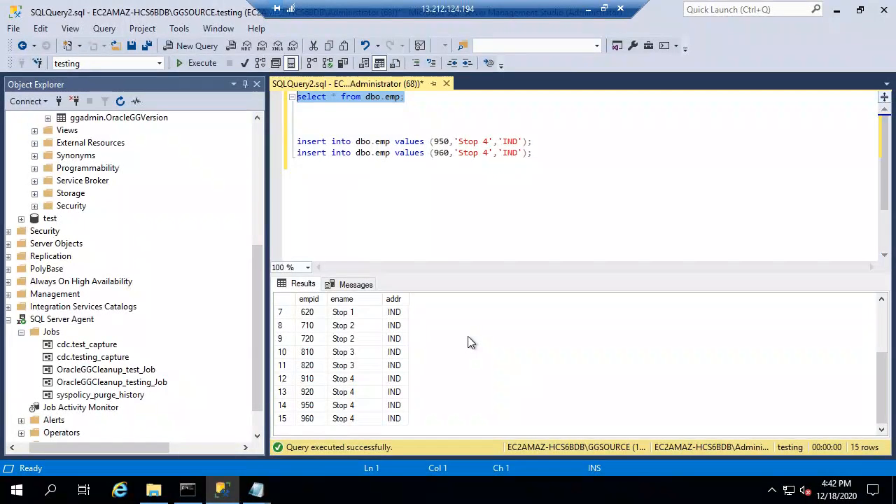
pyautogui.click(187, 489)
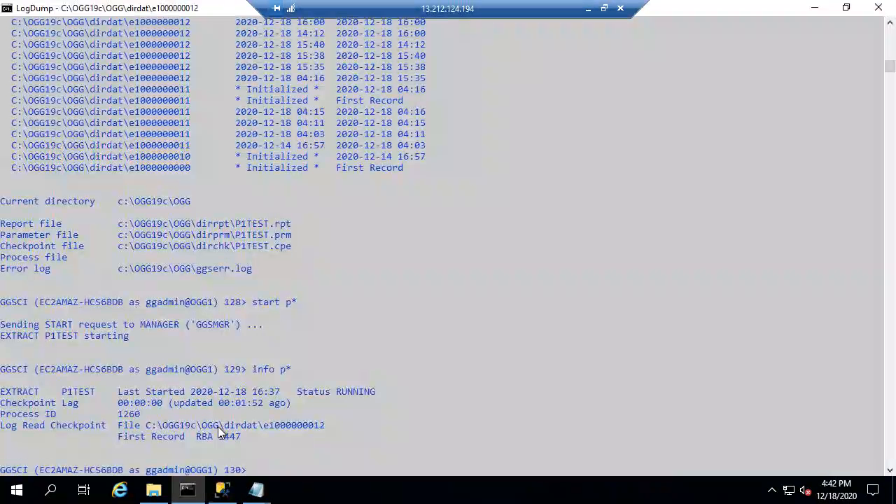
pyautogui.doubleClick(228, 437)
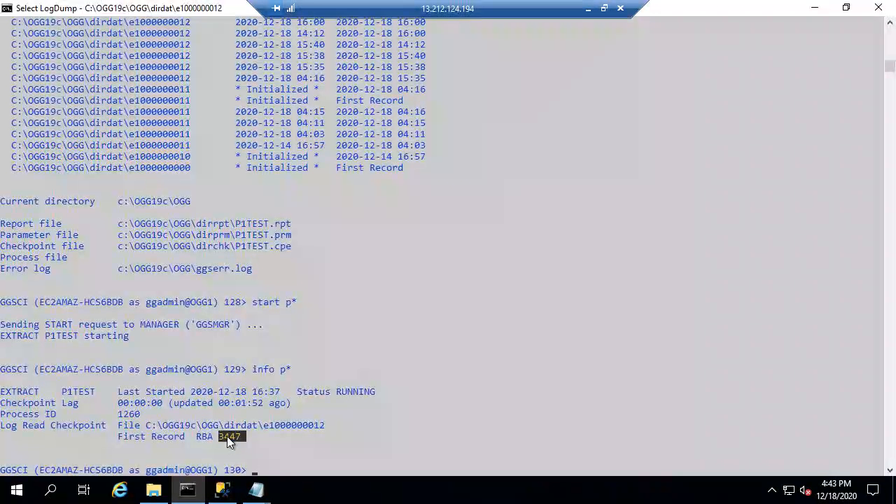
pyautogui.write('!')
pyautogui.press('Return')
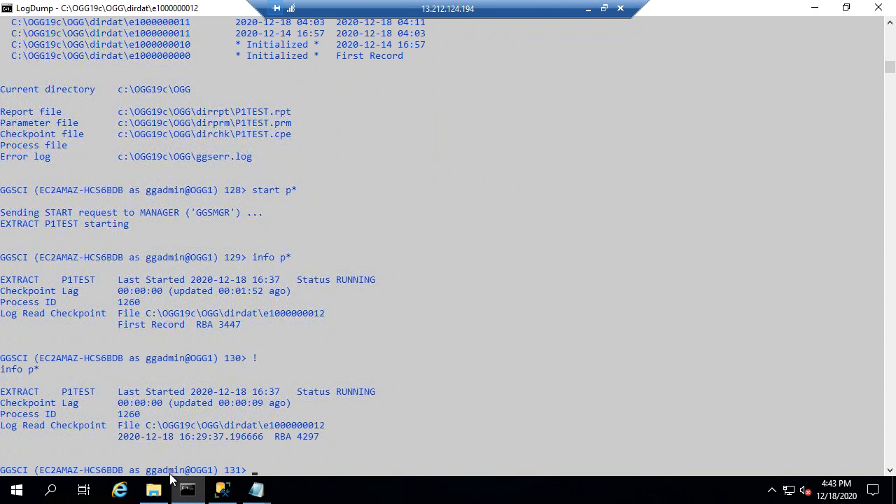
# Browse to the dirrpt folder under OGG, try to open the P1TEST report file, and dismiss the resulting dialog.
pyautogui.click(153, 489)
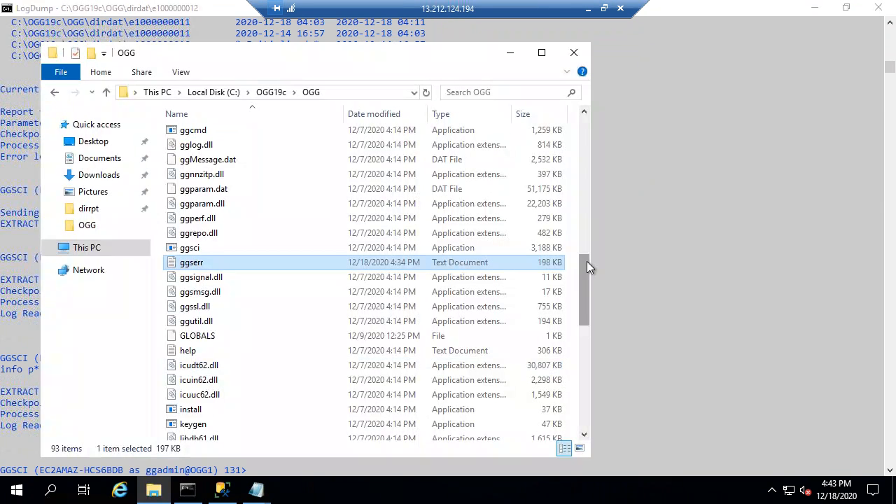
pyautogui.moveTo(590, 215); pyautogui.dragTo(586, 59)
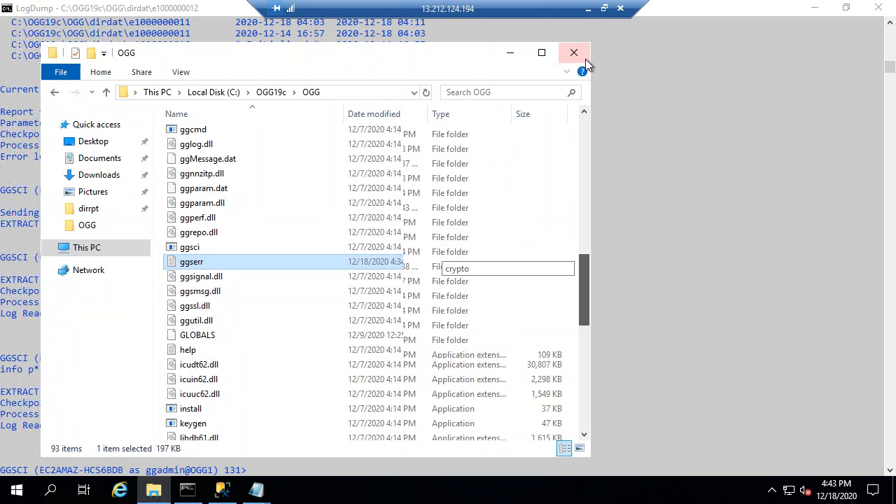
pyautogui.click(585, 132)
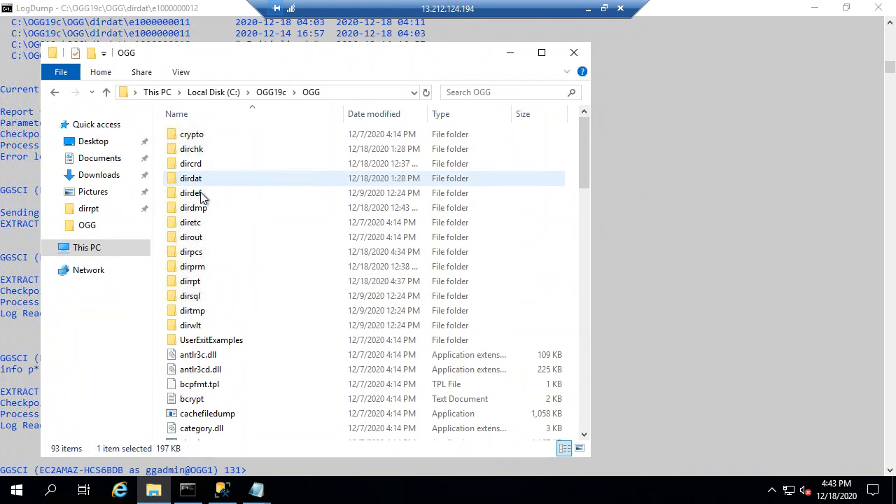
pyautogui.doubleClick(192, 281)
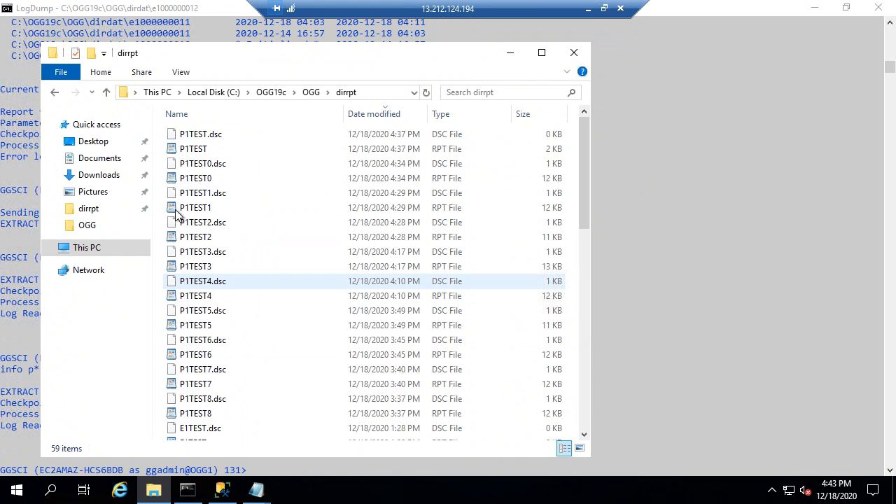
pyautogui.click(195, 150)
pyautogui.doubleClick(195, 150)
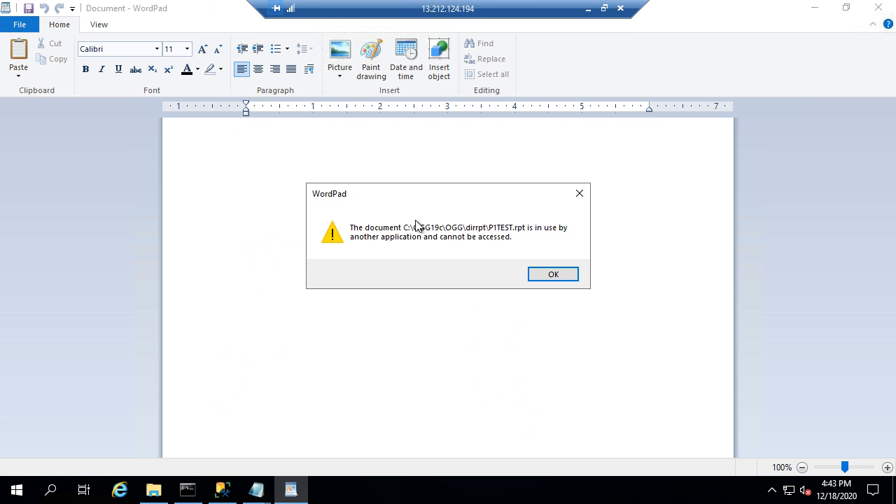
pyautogui.click(548, 276)
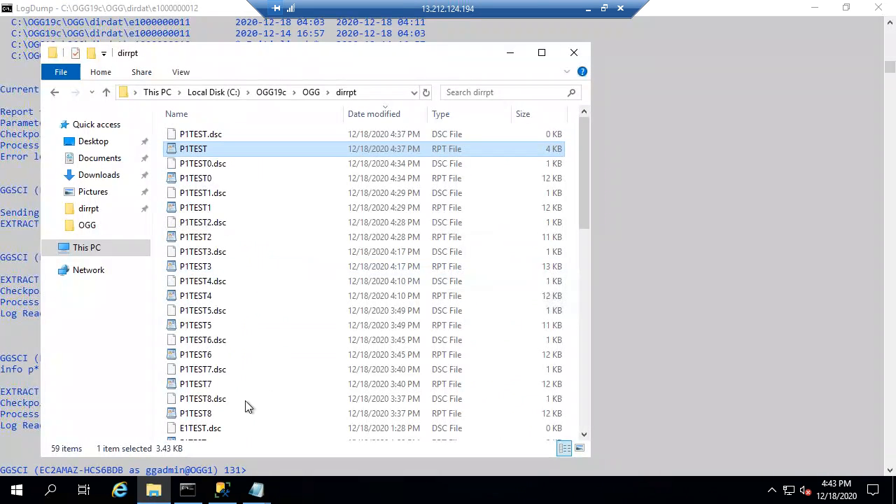
# Close the untitled Notepad window holding the target file's RBA and CSN text without saving it.
pyautogui.click(256, 488)
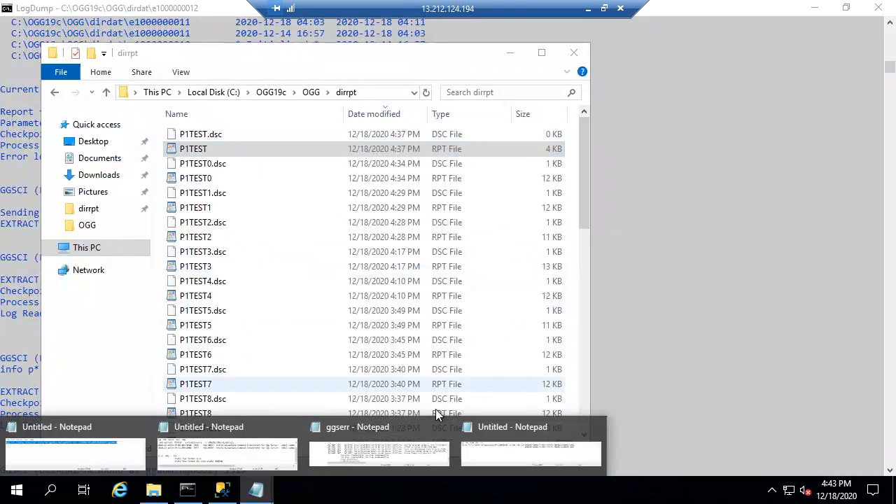
pyautogui.doubleClick(518, 452)
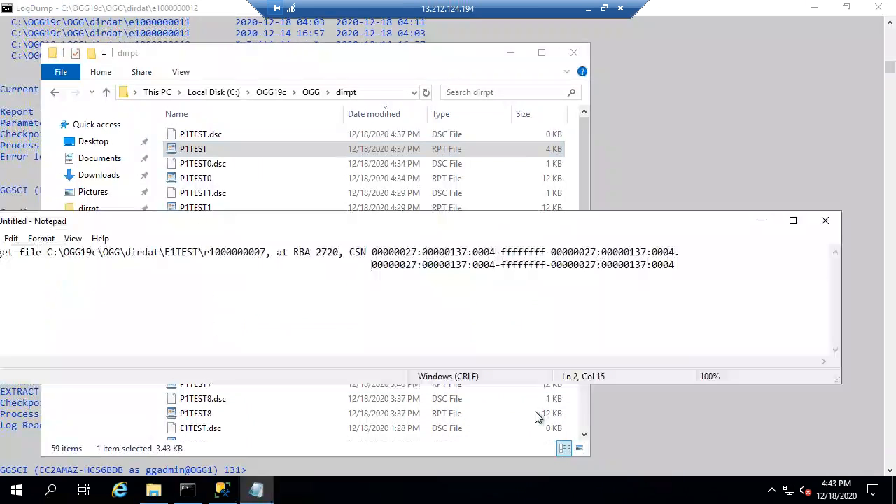
pyautogui.click(824, 221)
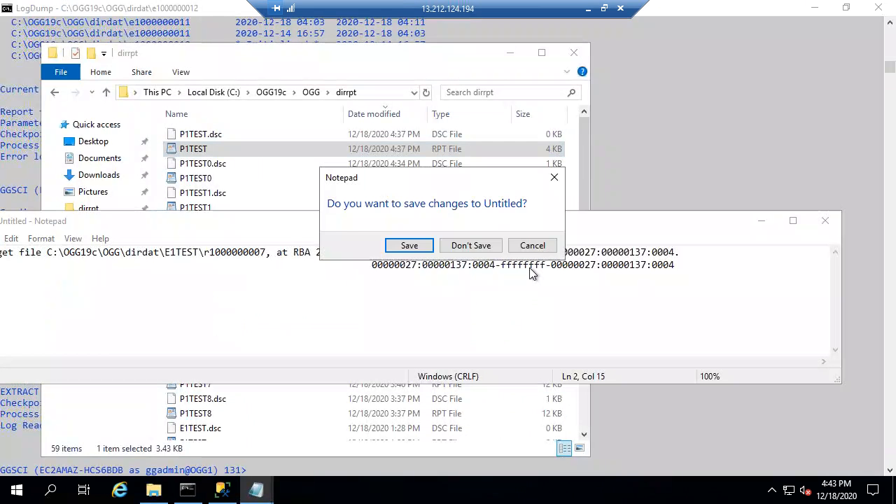
pyautogui.click(472, 245)
pyautogui.rightClick(257, 483)
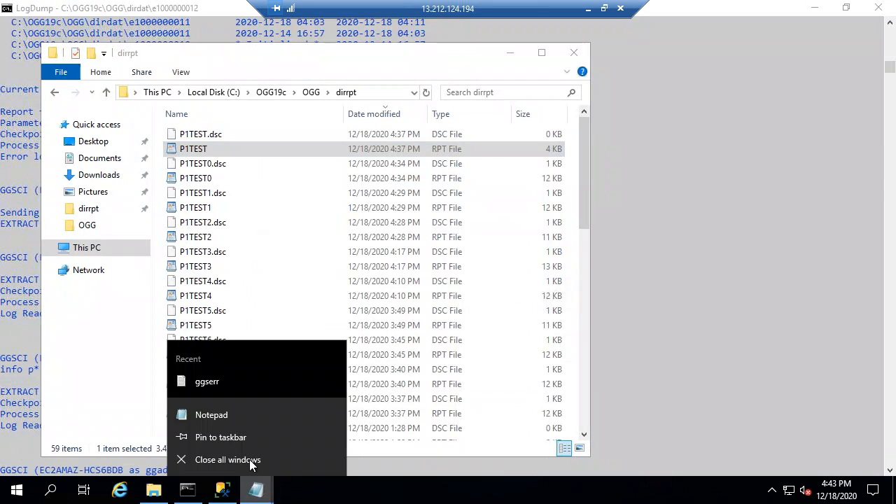
pyautogui.click(435, 385)
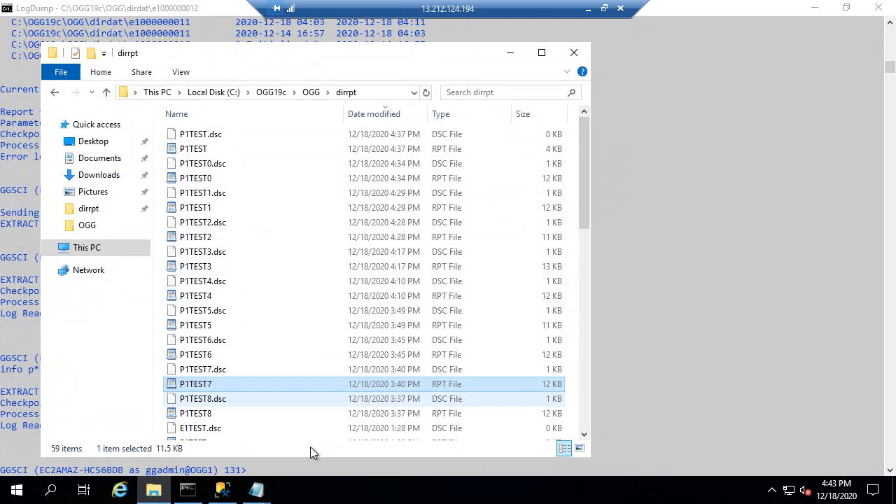
# View the Notepad notes on 12.2 and 19c trail file formats, then return to the source's SQL Server Management Studio.
pyautogui.moveTo(256, 483)
pyautogui.click(268, 452)
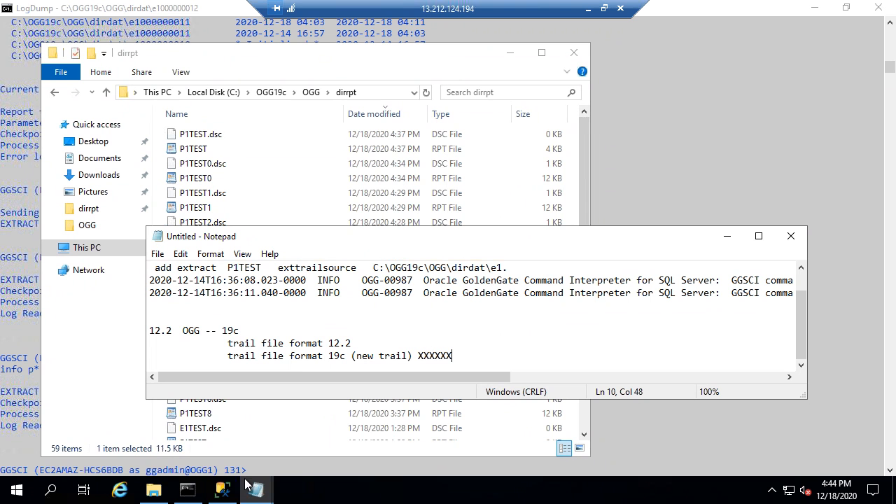
pyautogui.moveTo(232, 494)
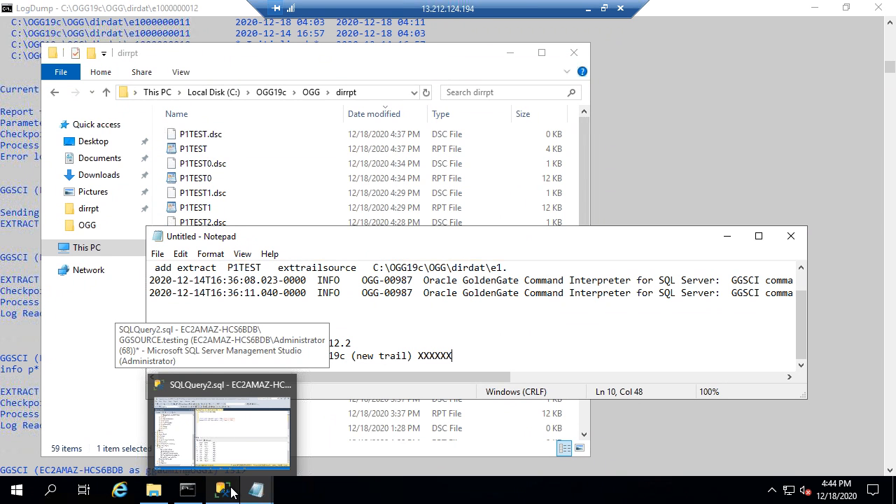
pyautogui.click(238, 444)
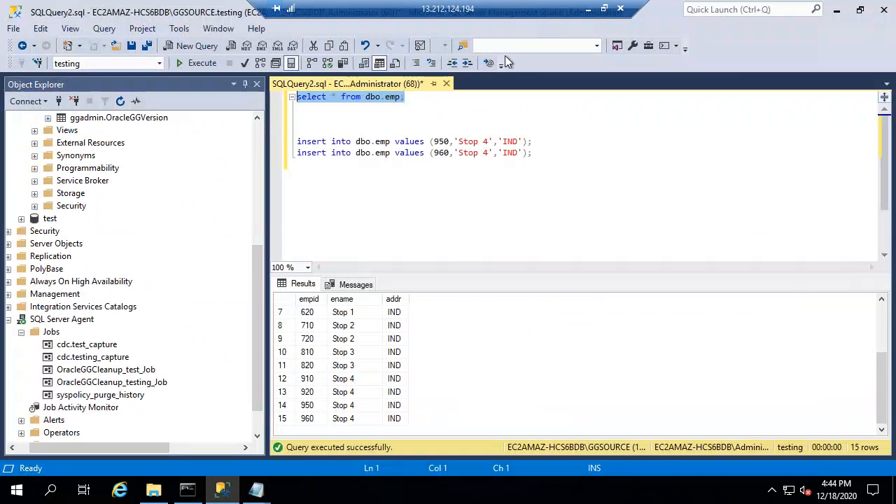
pyautogui.click(605, 8)
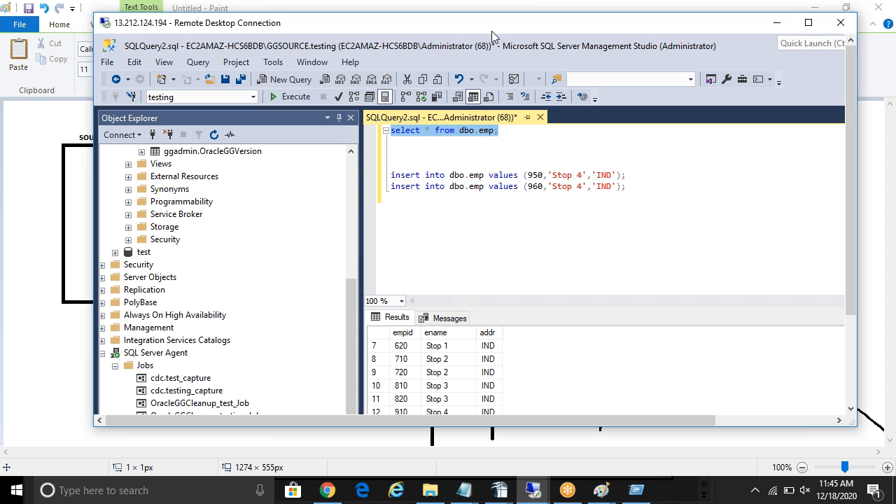
pyautogui.doubleClick(492, 32)
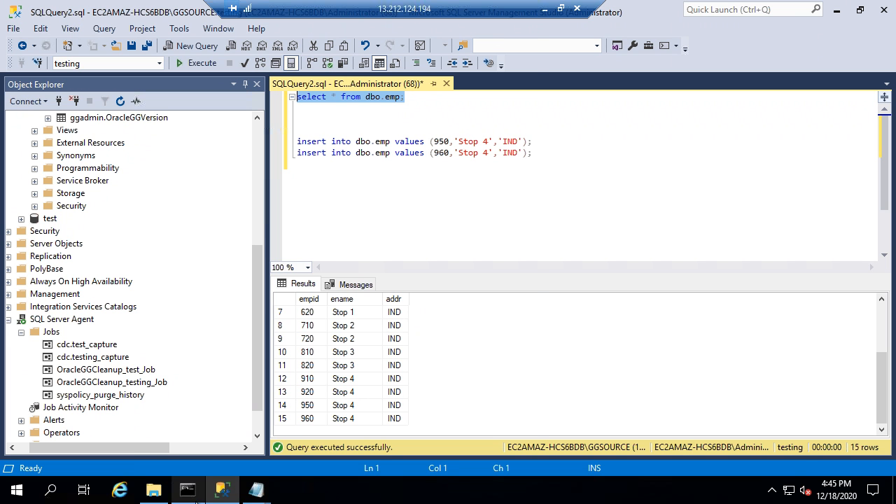
# In the source GGSCI console, run info all to check the status of the manager and extract processes.
pyautogui.click(187, 490)
pyautogui.write('i')
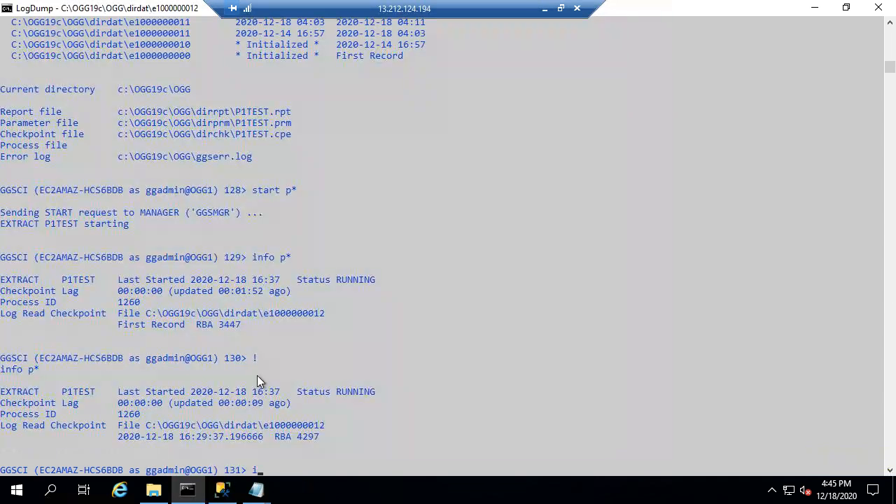
pyautogui.write('nfo all')
pyautogui.press('Return')
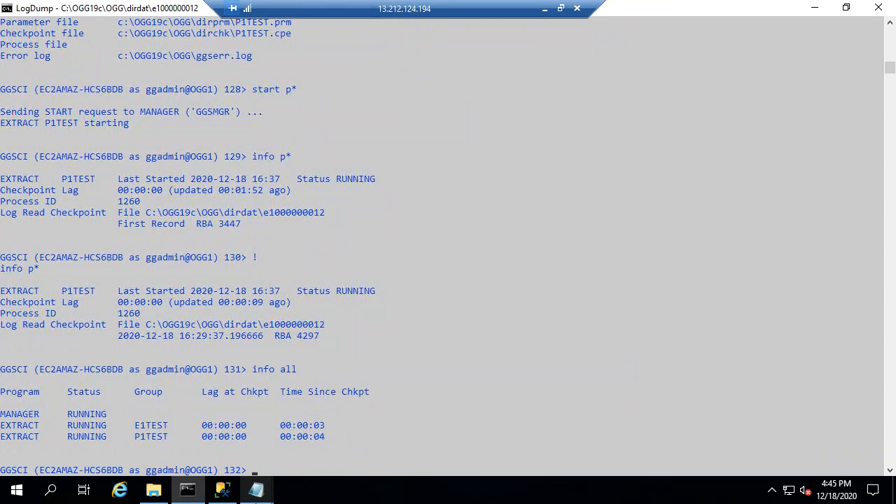
# Open the local Notepad notes on extract downtime and supplemental logging, and add the line "Attunity :" at the end.
pyautogui.moveTo(256, 493)
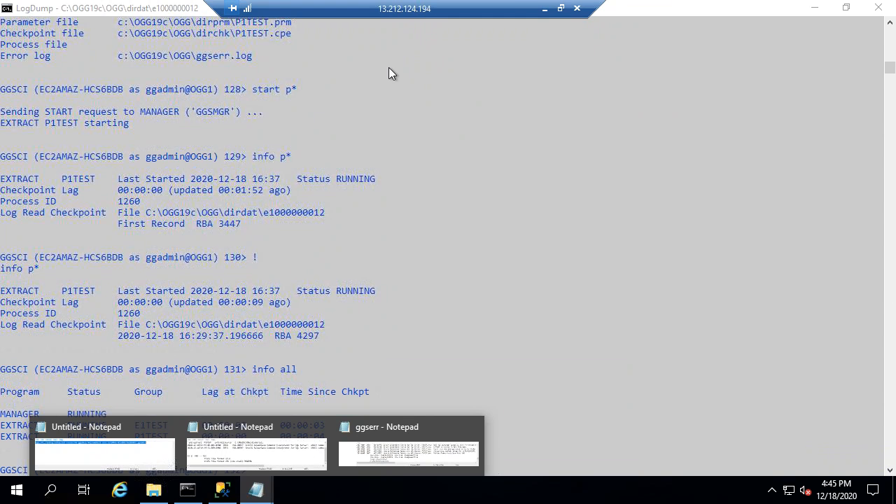
pyautogui.click(560, 8)
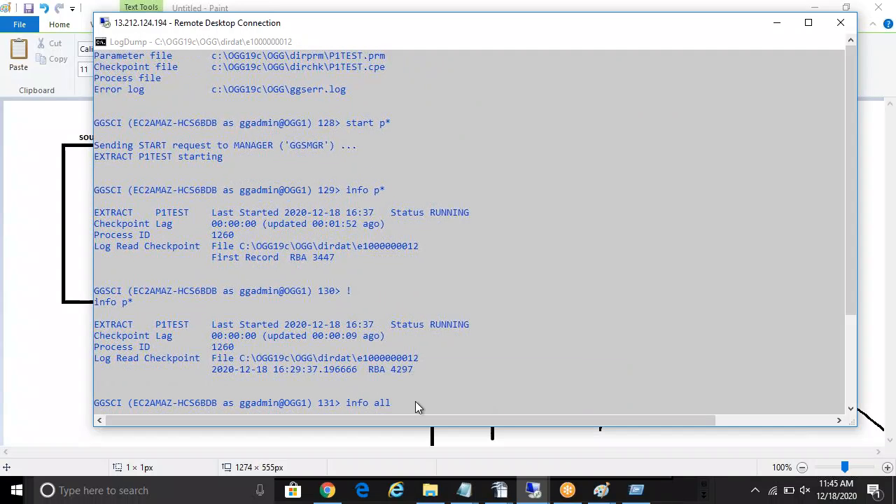
pyautogui.moveTo(473, 494)
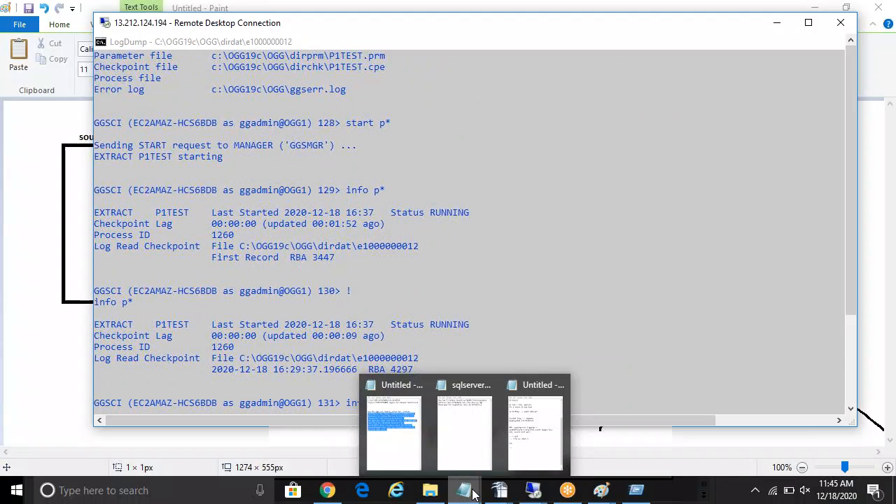
pyautogui.click(534, 429)
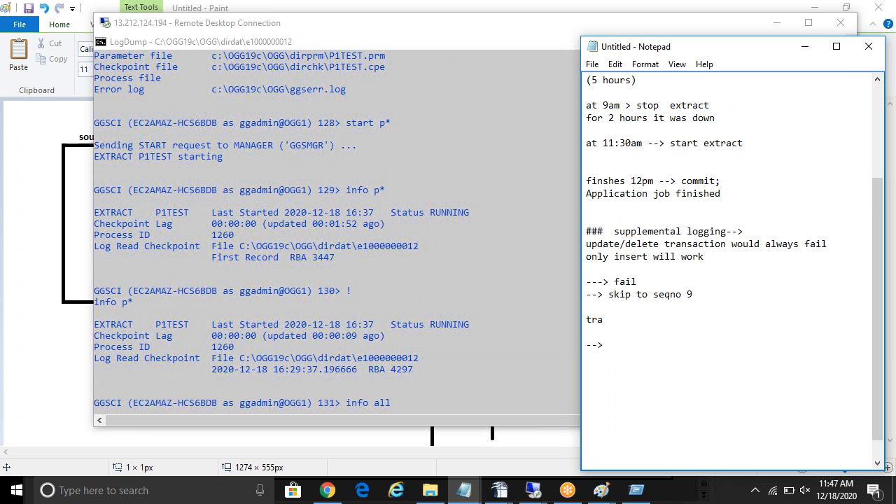
pyautogui.write('Attunity : I')
pyautogui.press('BackSpace')
pyautogui.click(649, 30)
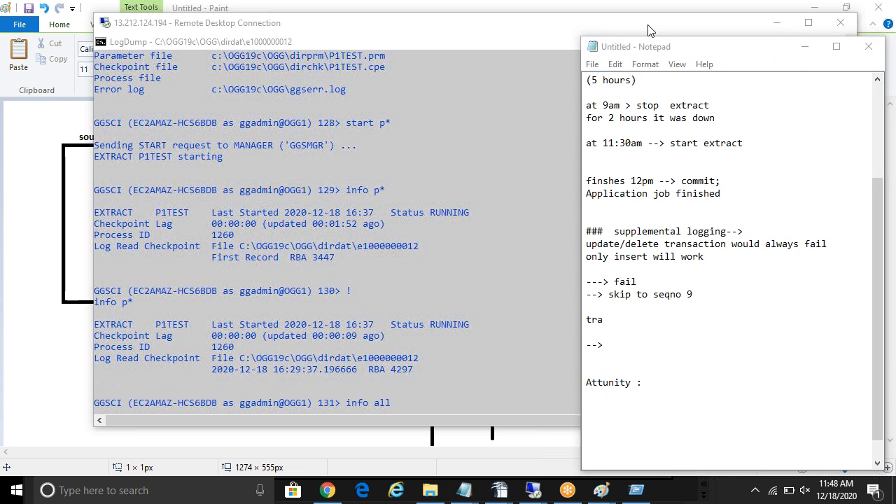